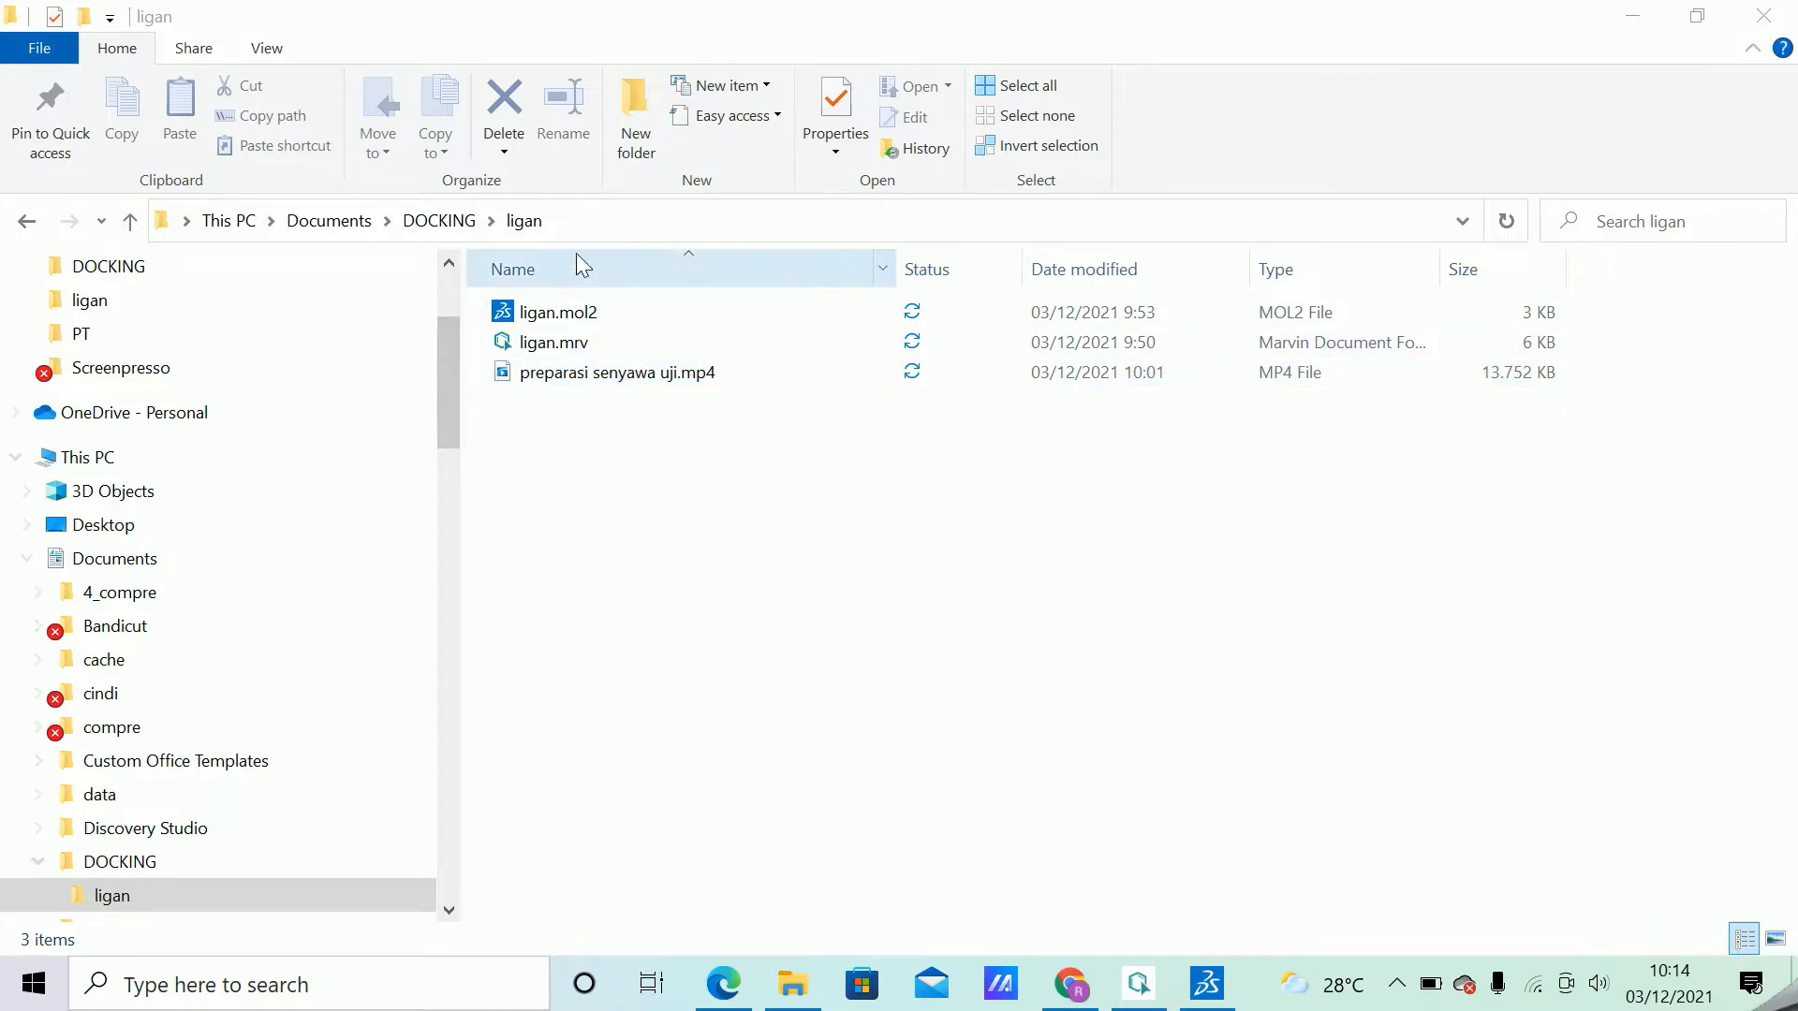
# Open the DOCKING folder and look through its files for the ones the ligand docking needs.
pyautogui.scroll(1, 442, 368)
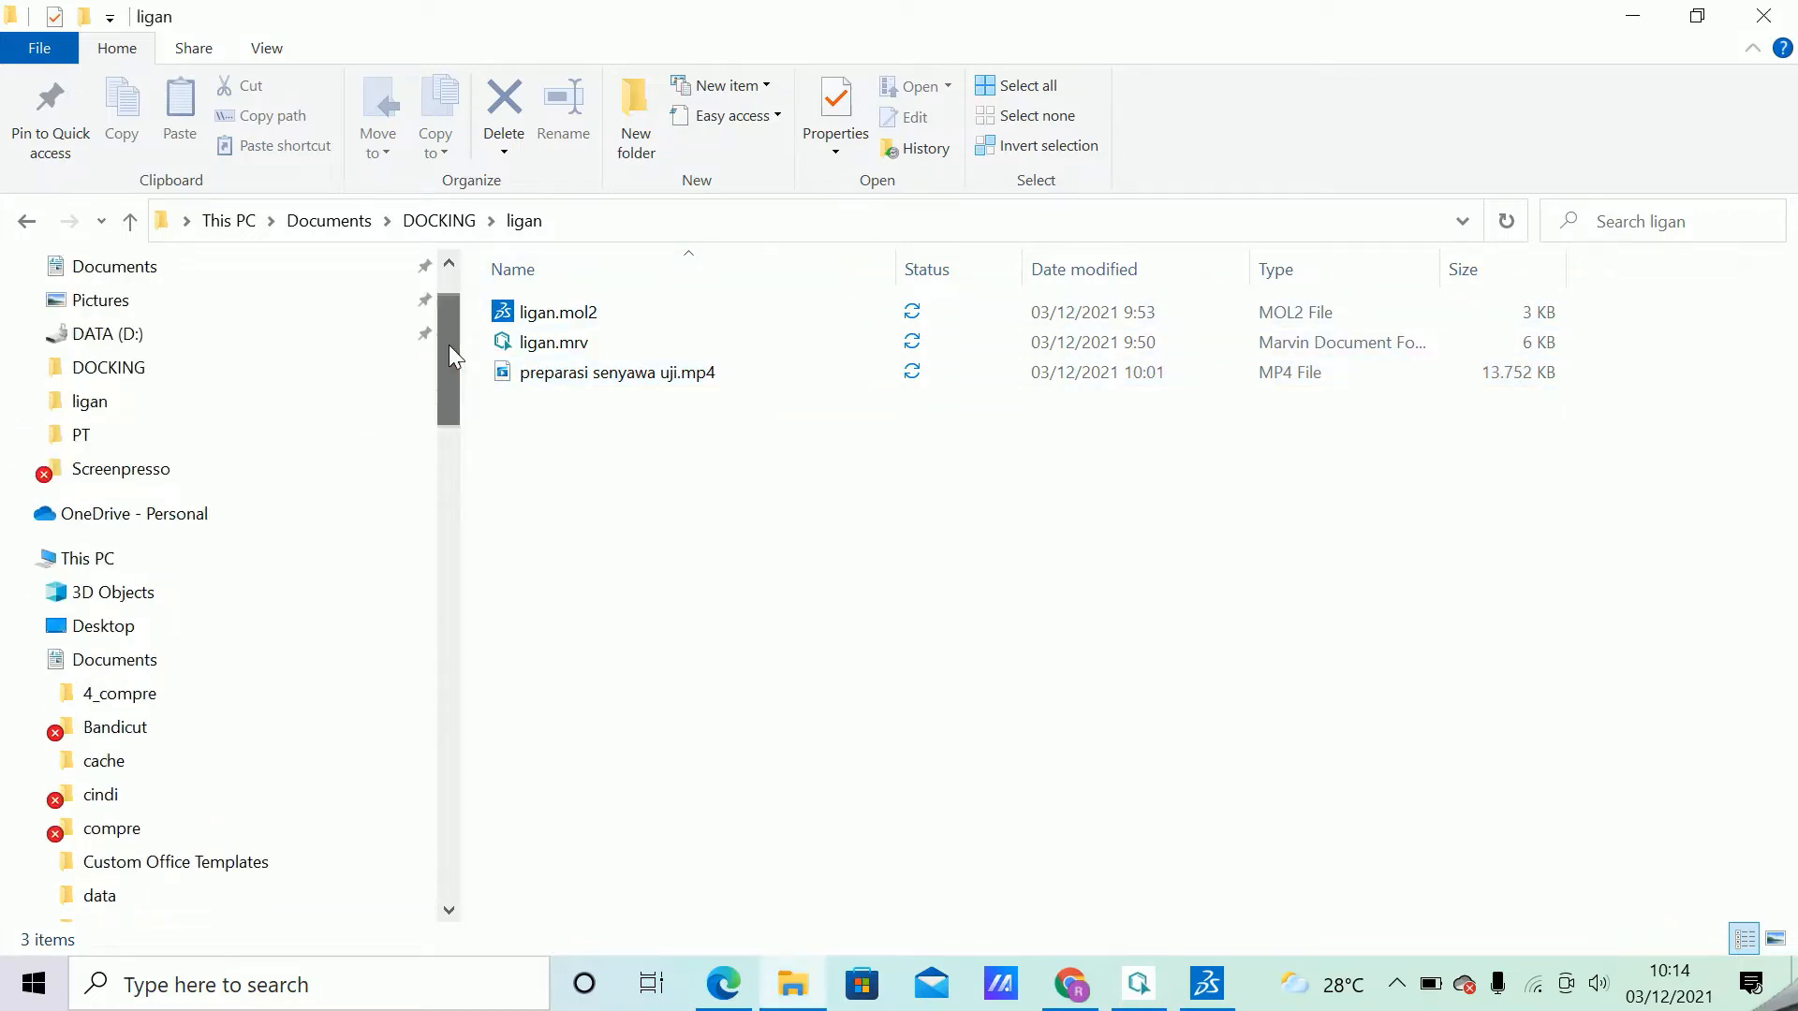
pyautogui.click(118, 374)
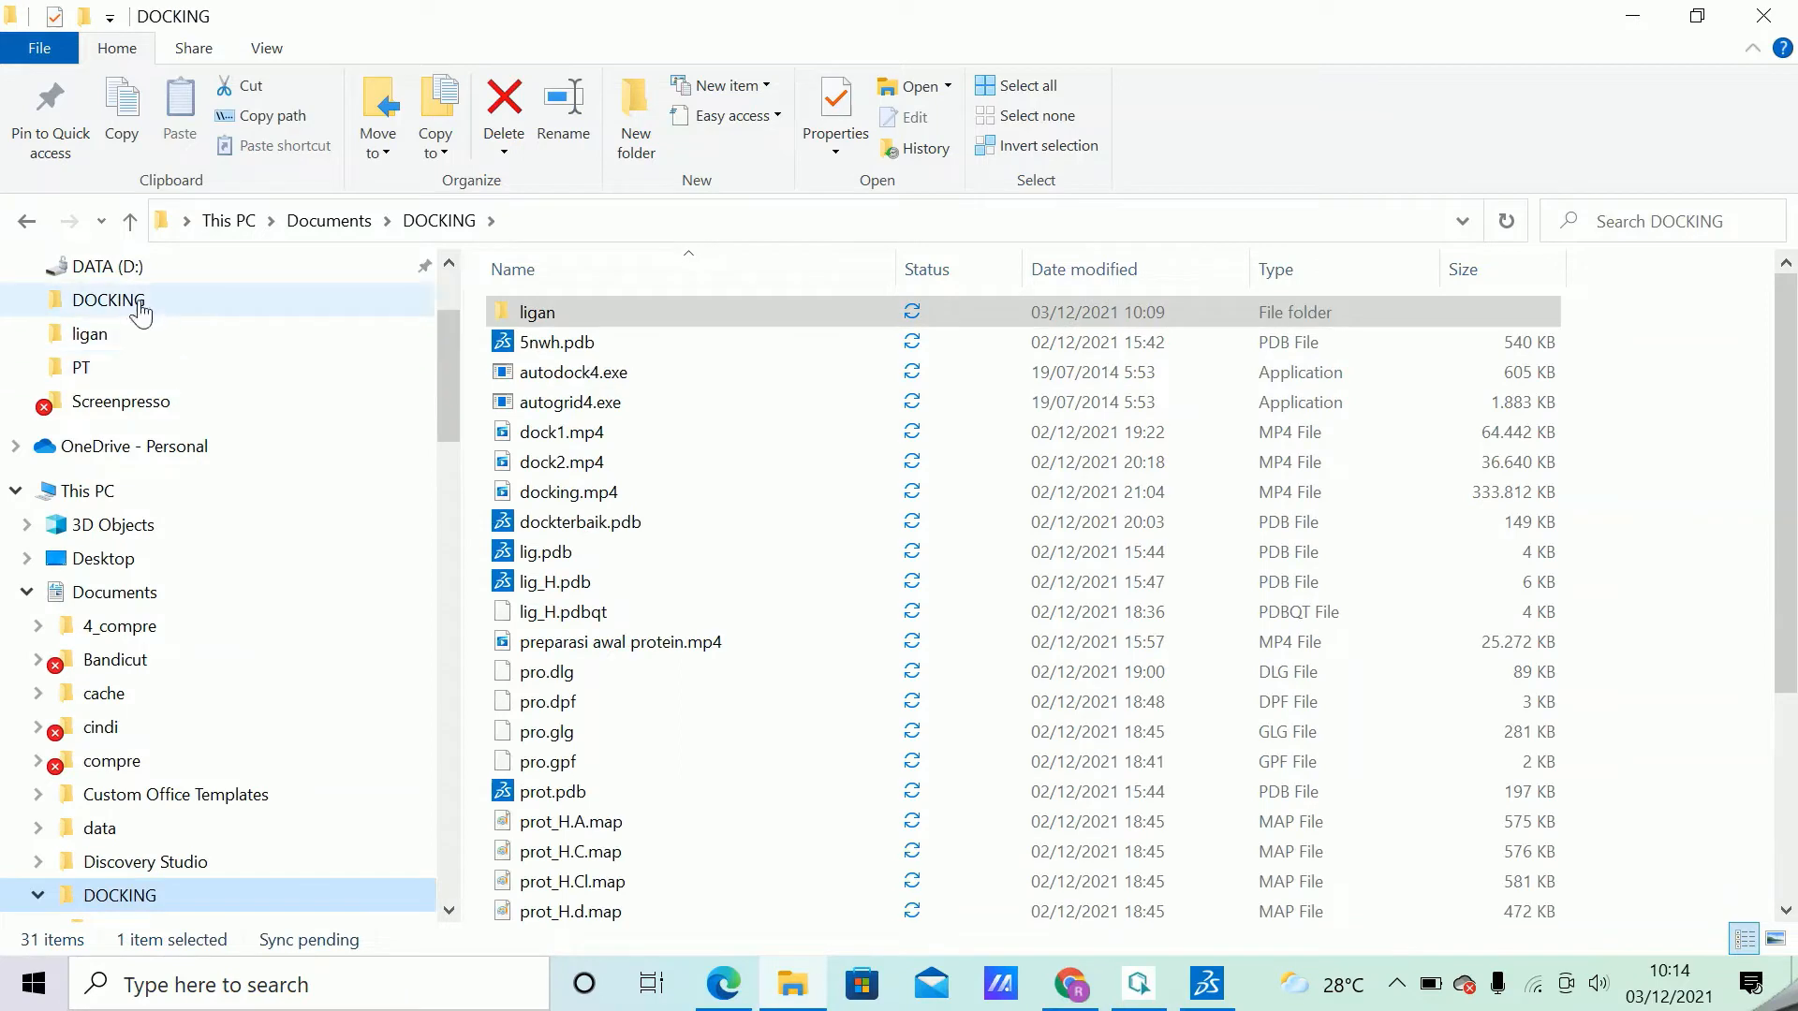
pyautogui.click(139, 302)
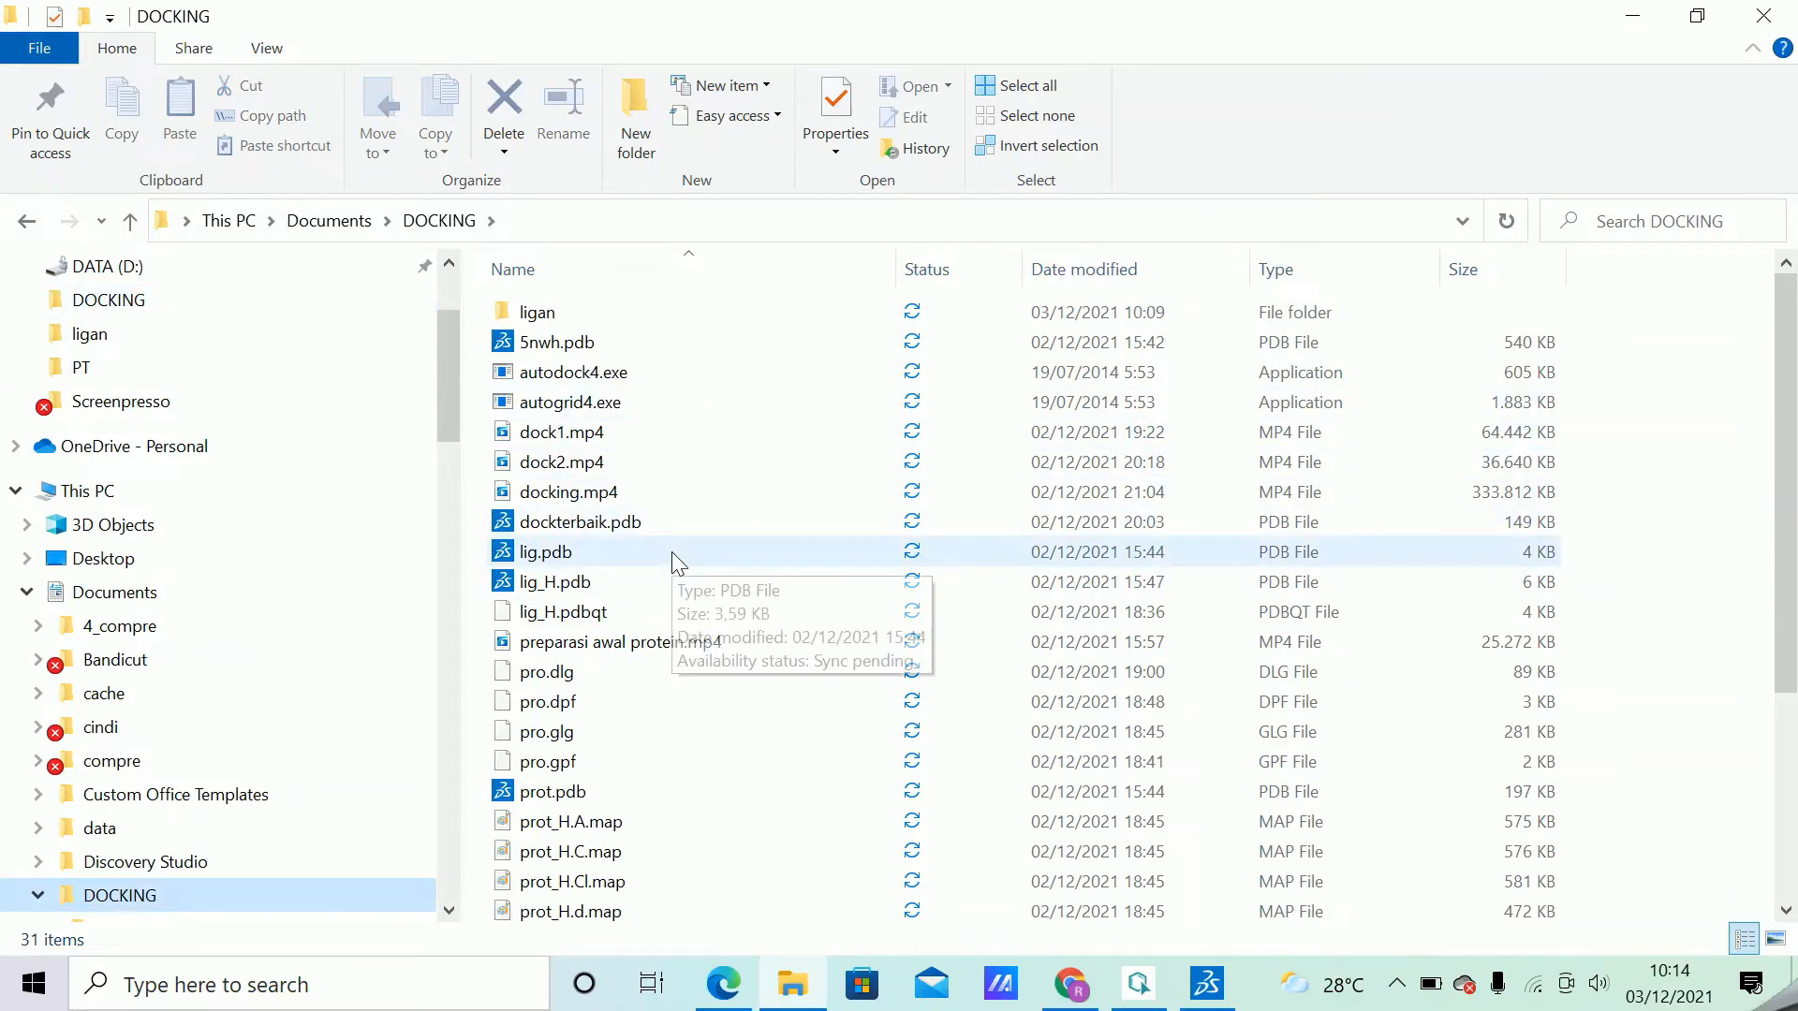
pyautogui.scroll(-3, 672, 557)
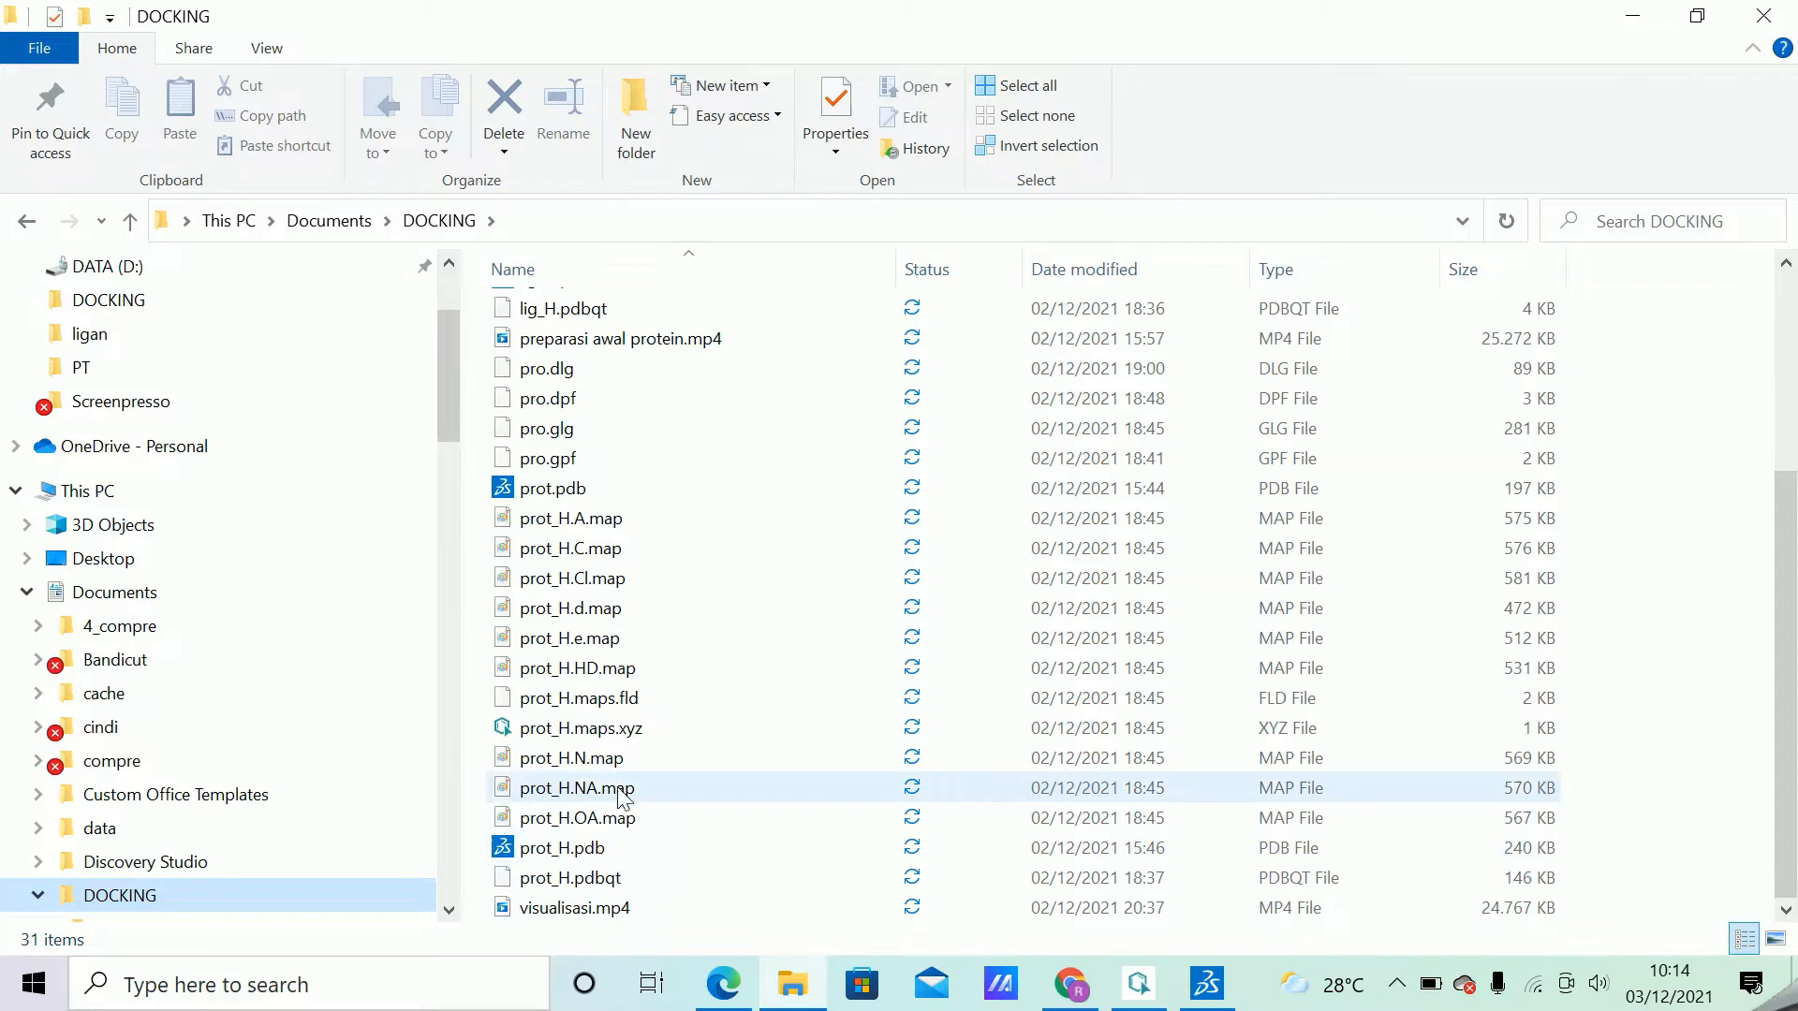
pyautogui.scroll(1, 628, 517)
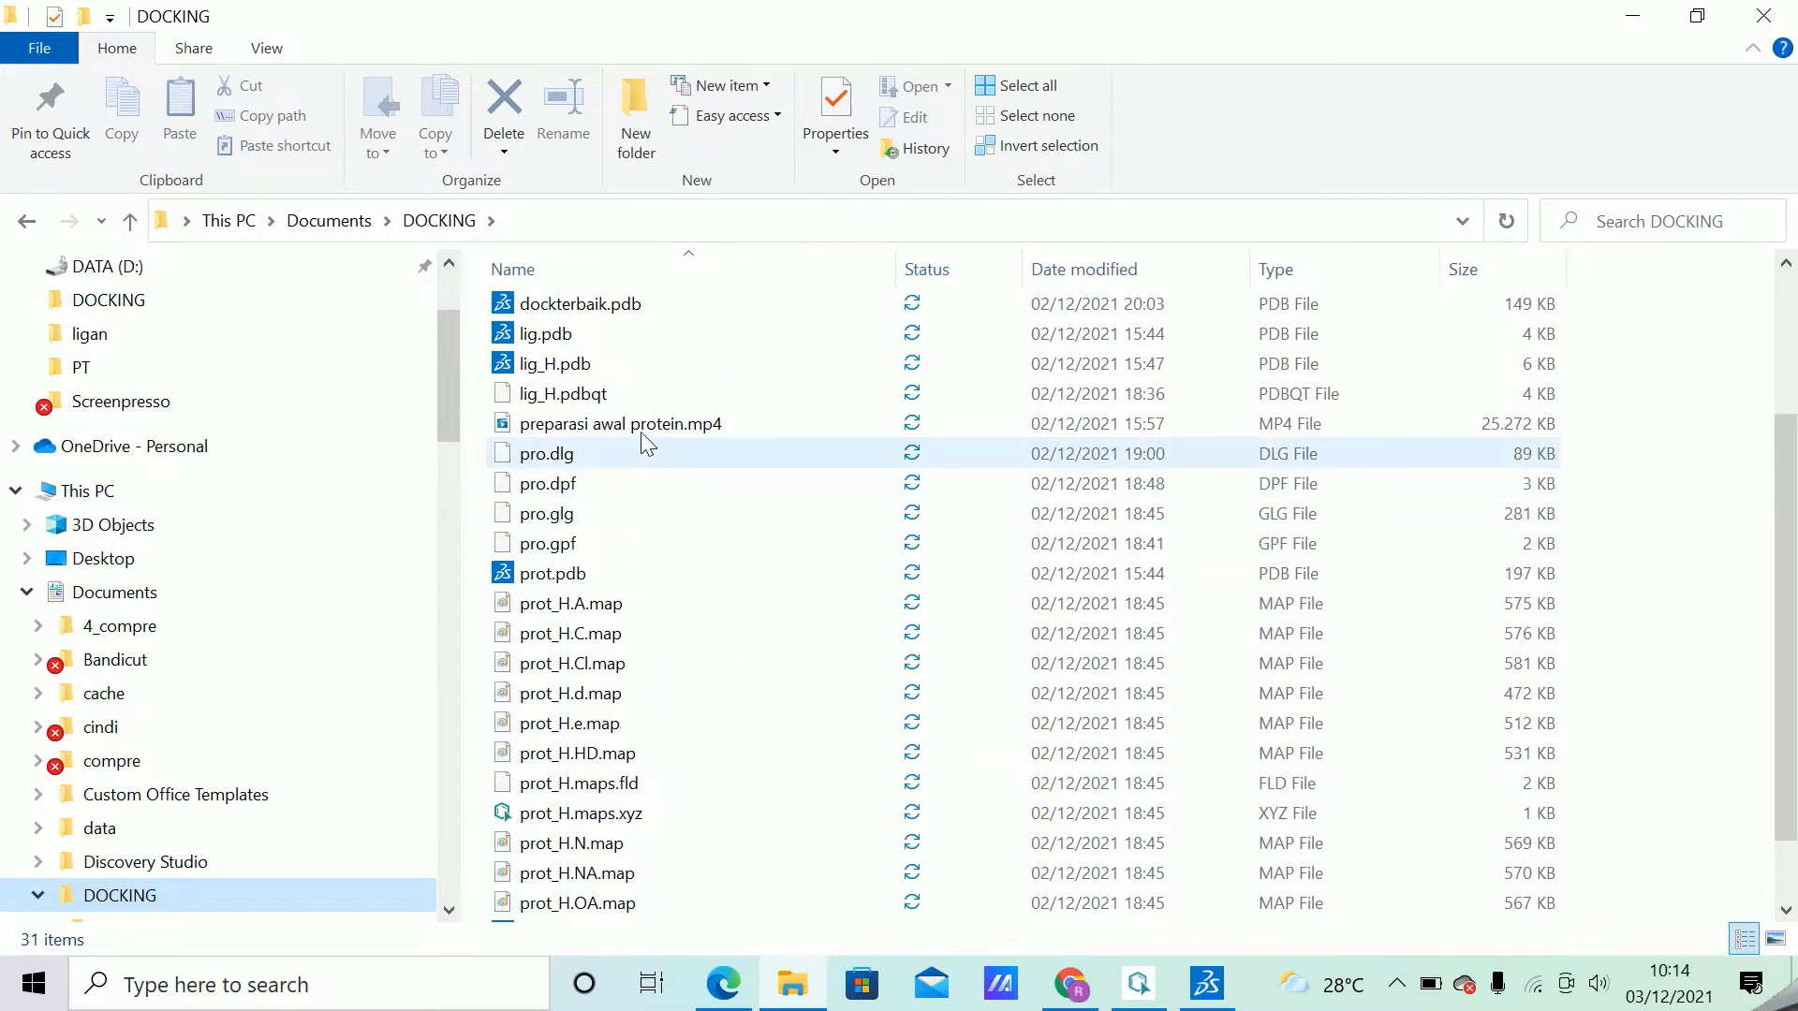
pyautogui.scroll(1, 653, 324)
pyautogui.scroll(2, 661, 352)
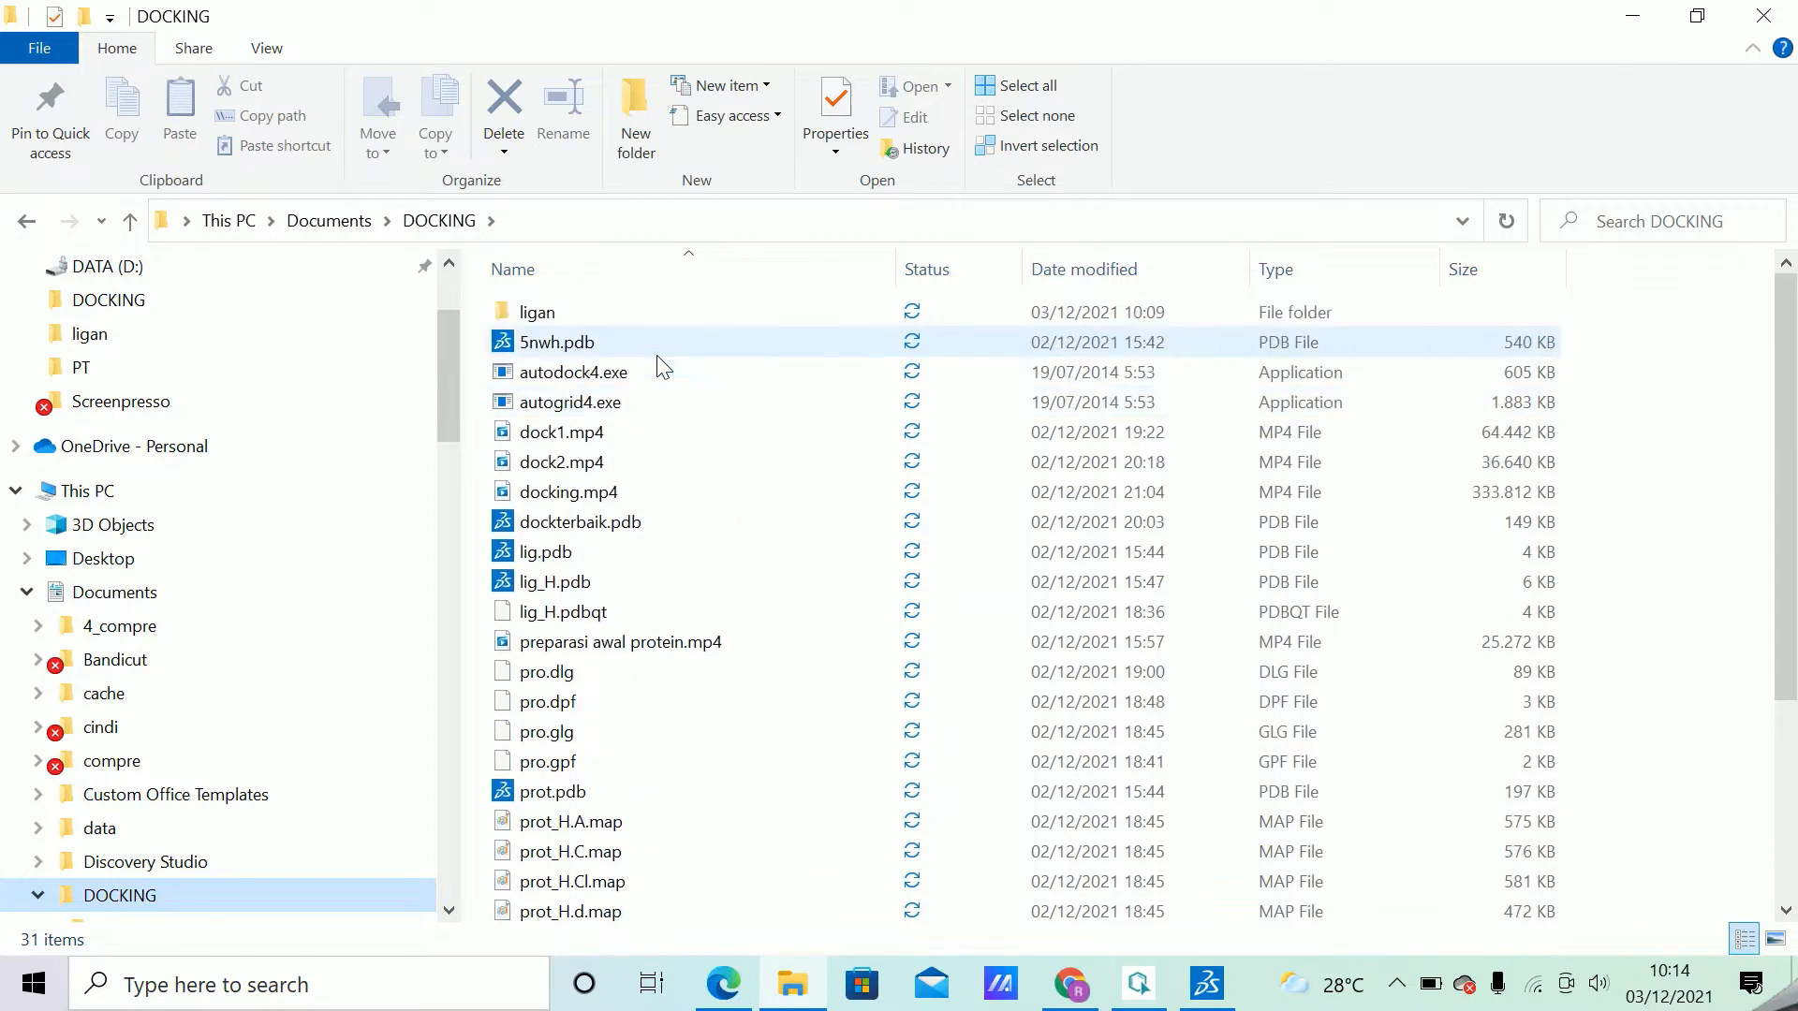
# Copy autodock4.exe, autogrid4.exe and prot_H.pdbqt together from the DOCKING folder.
pyautogui.click(596, 374)
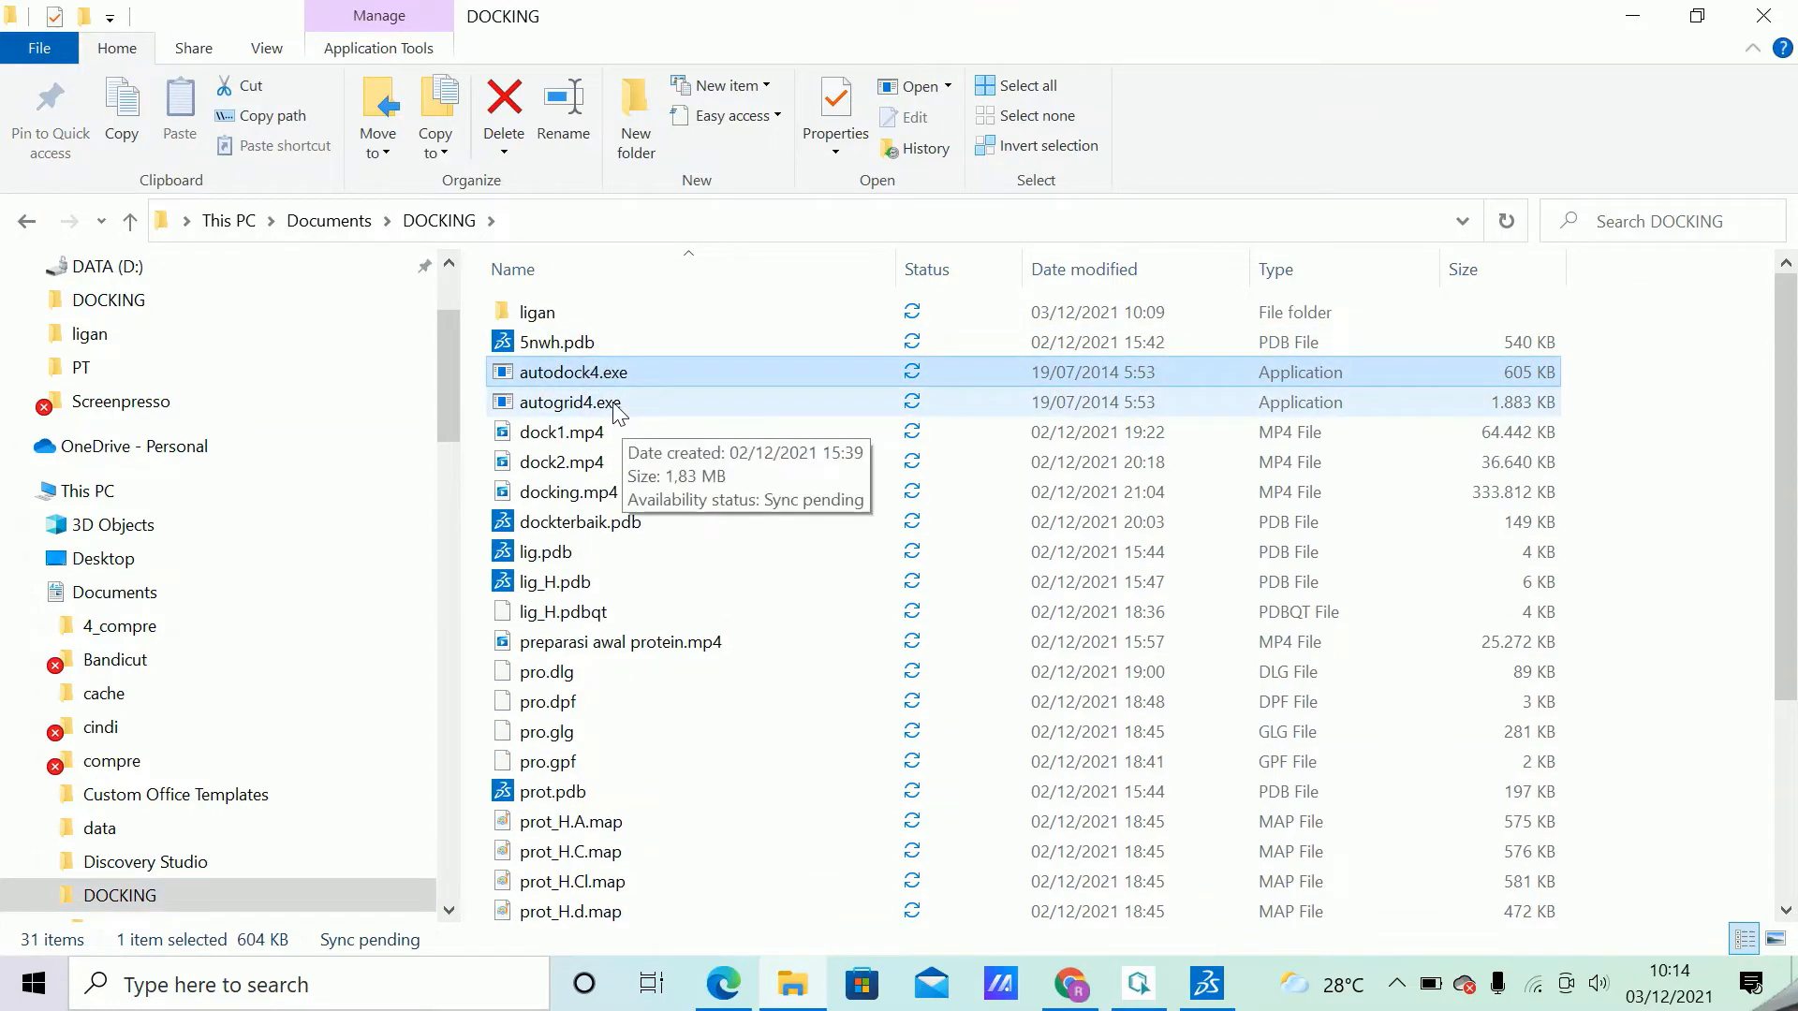
pyautogui.keyDown('ctrl'); pyautogui.click(599, 403); pyautogui.keyUp('ctrl')
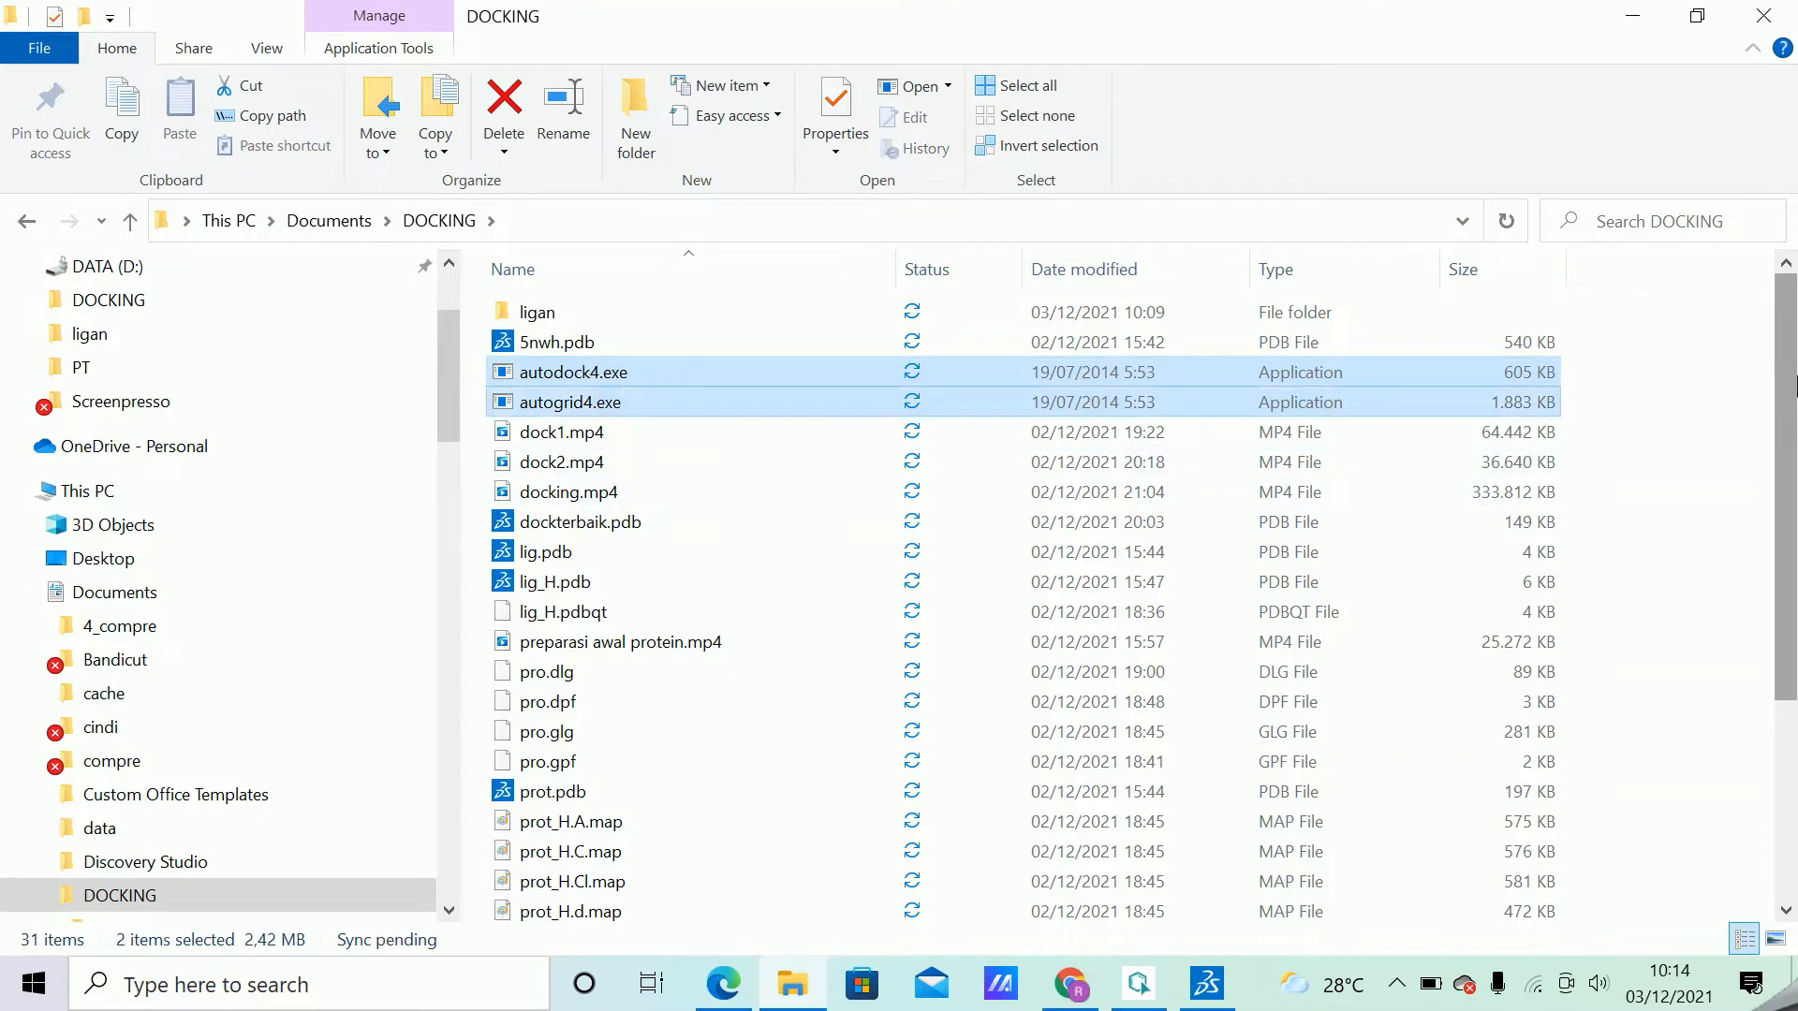
pyautogui.moveTo(1797, 386); pyautogui.dragTo(1788, 588)
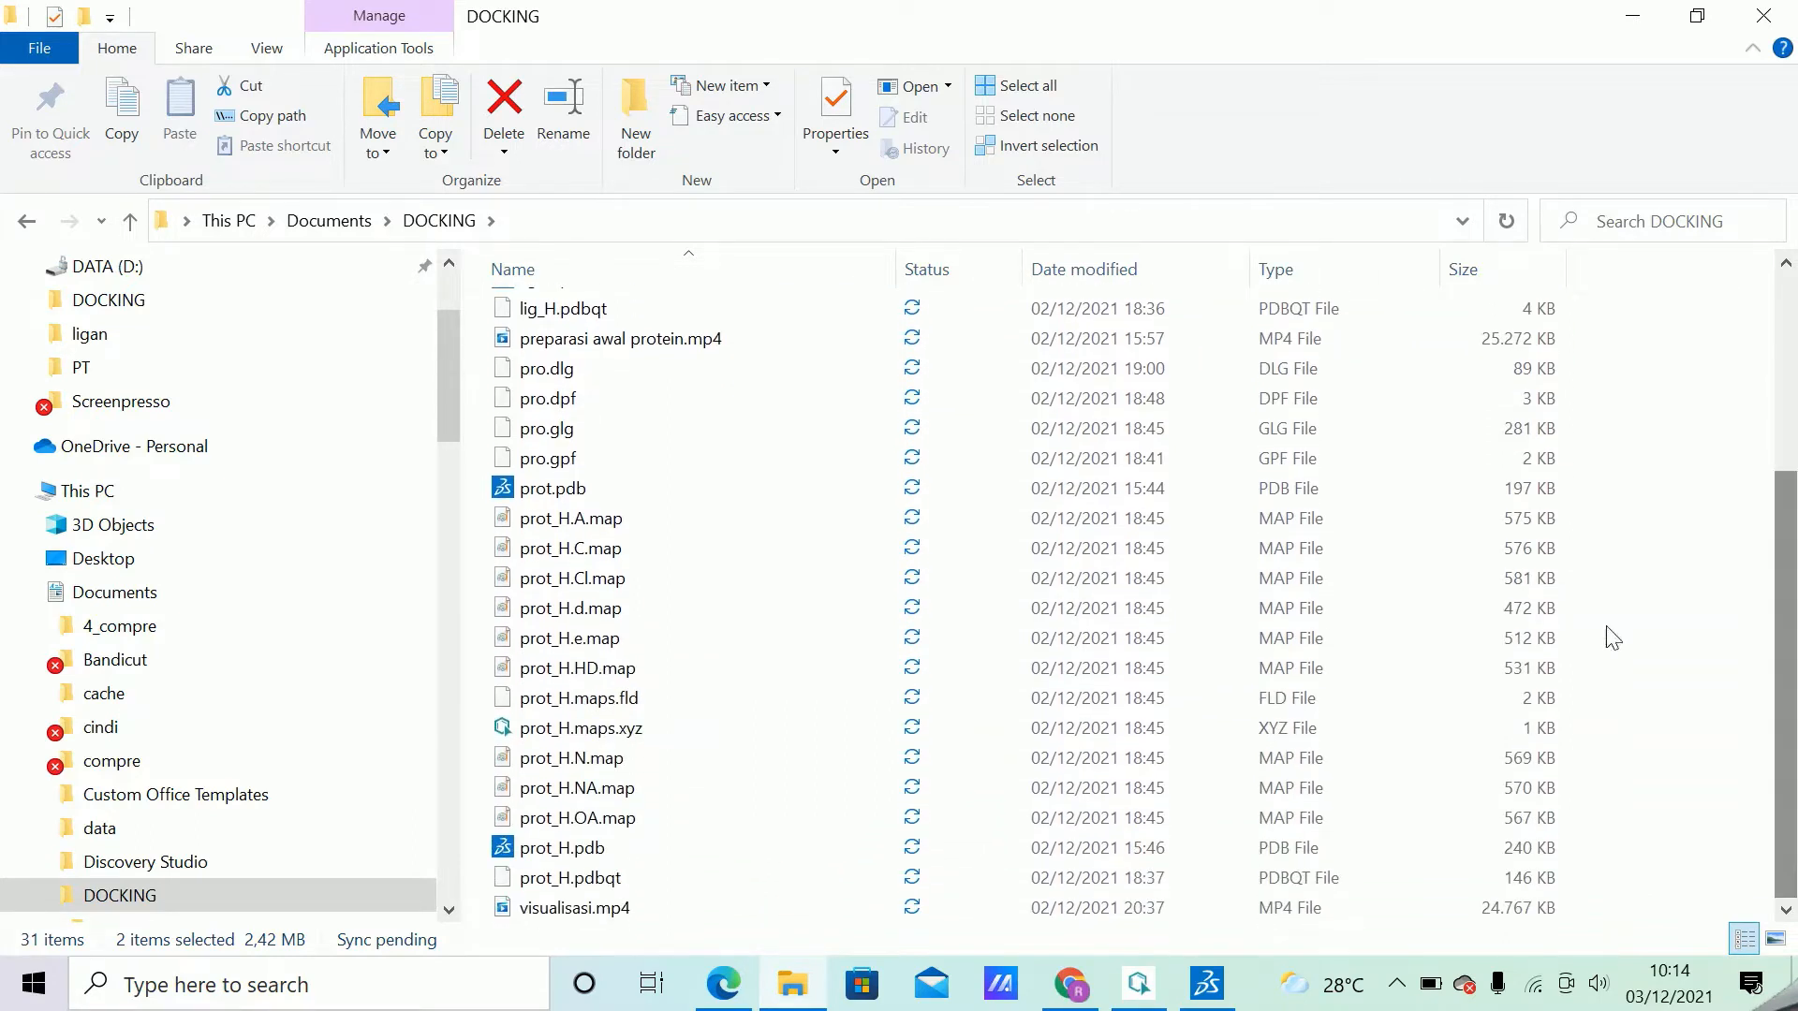
pyautogui.keyDown('ctrl'); pyautogui.click(610, 882); pyautogui.keyUp('ctrl')
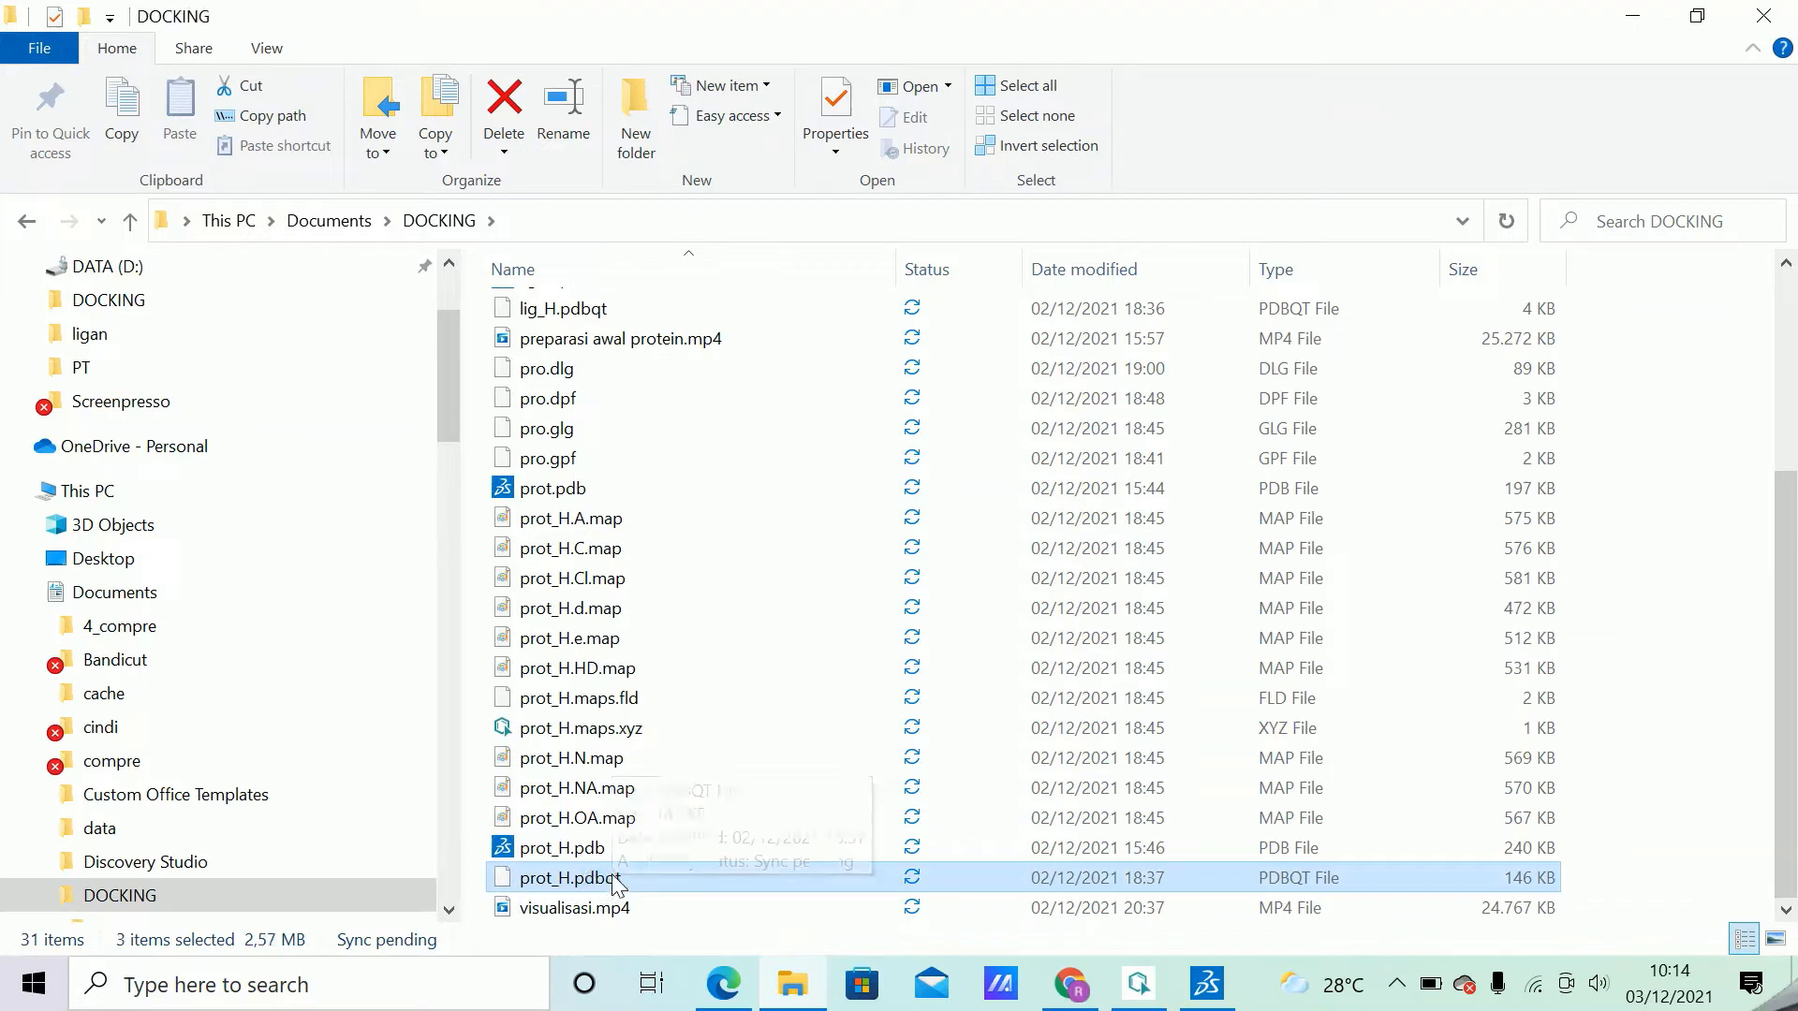
pyautogui.rightClick(611, 882)
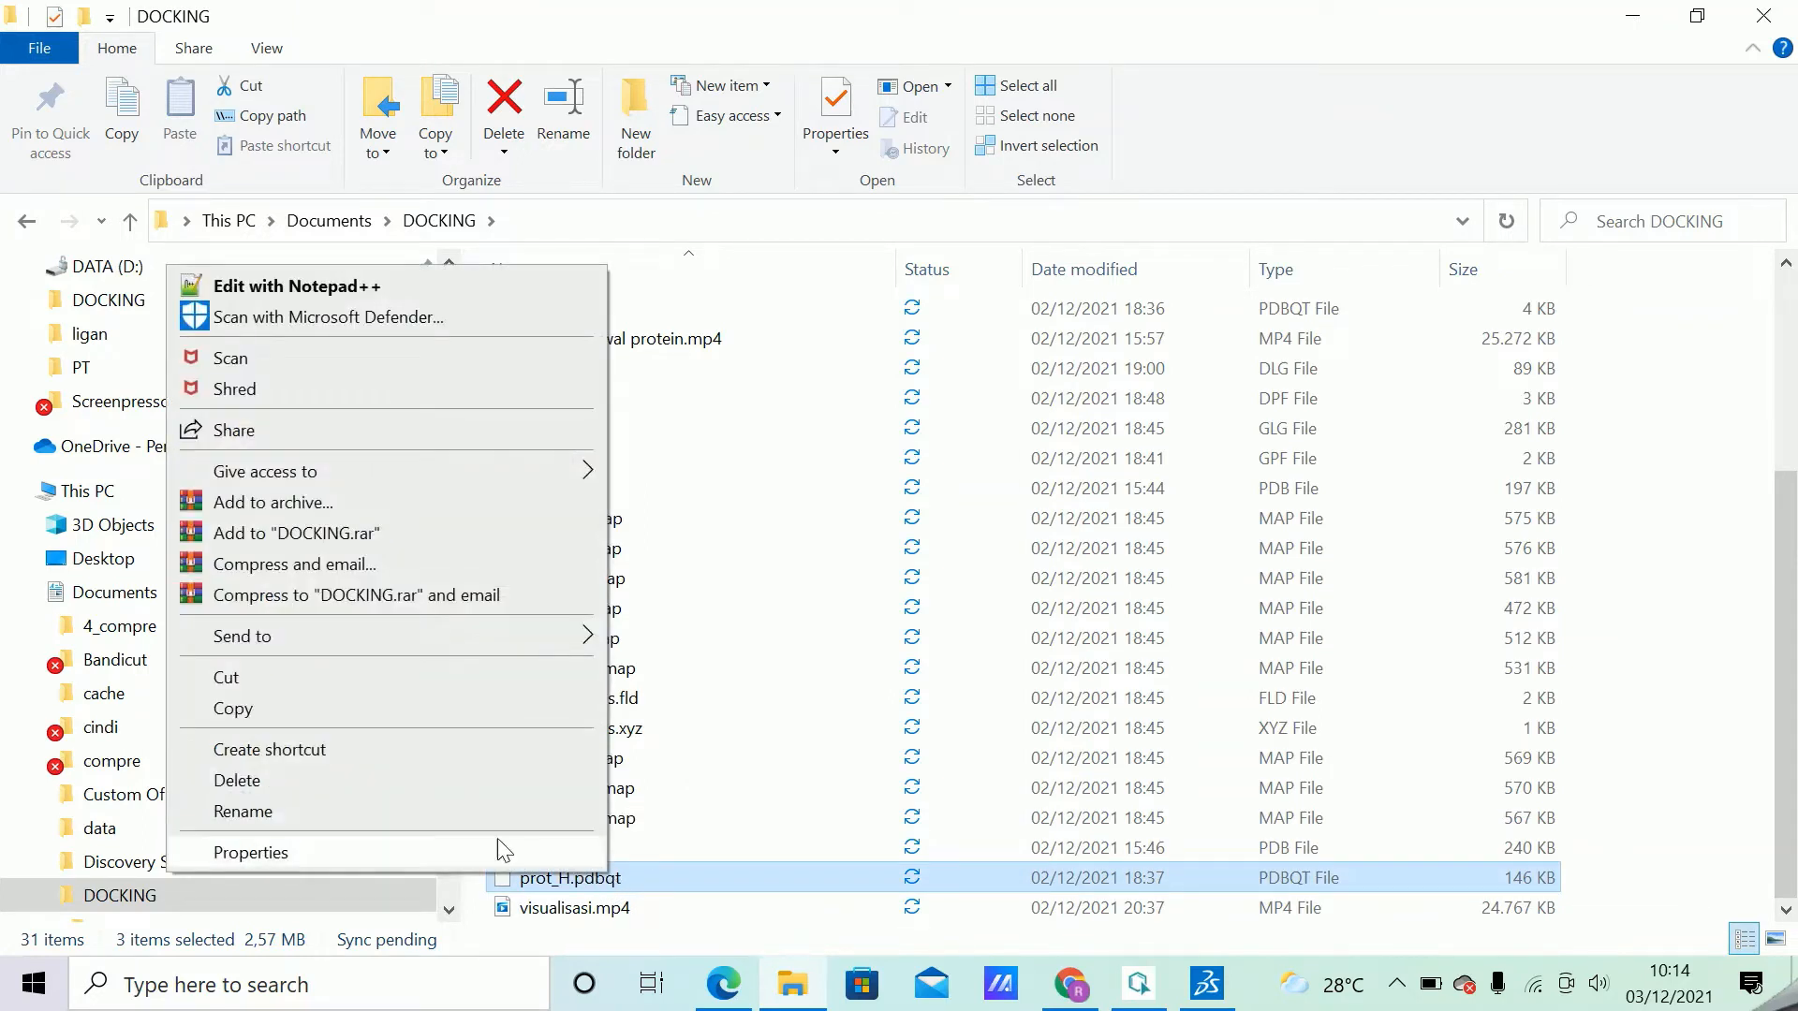
pyautogui.click(408, 706)
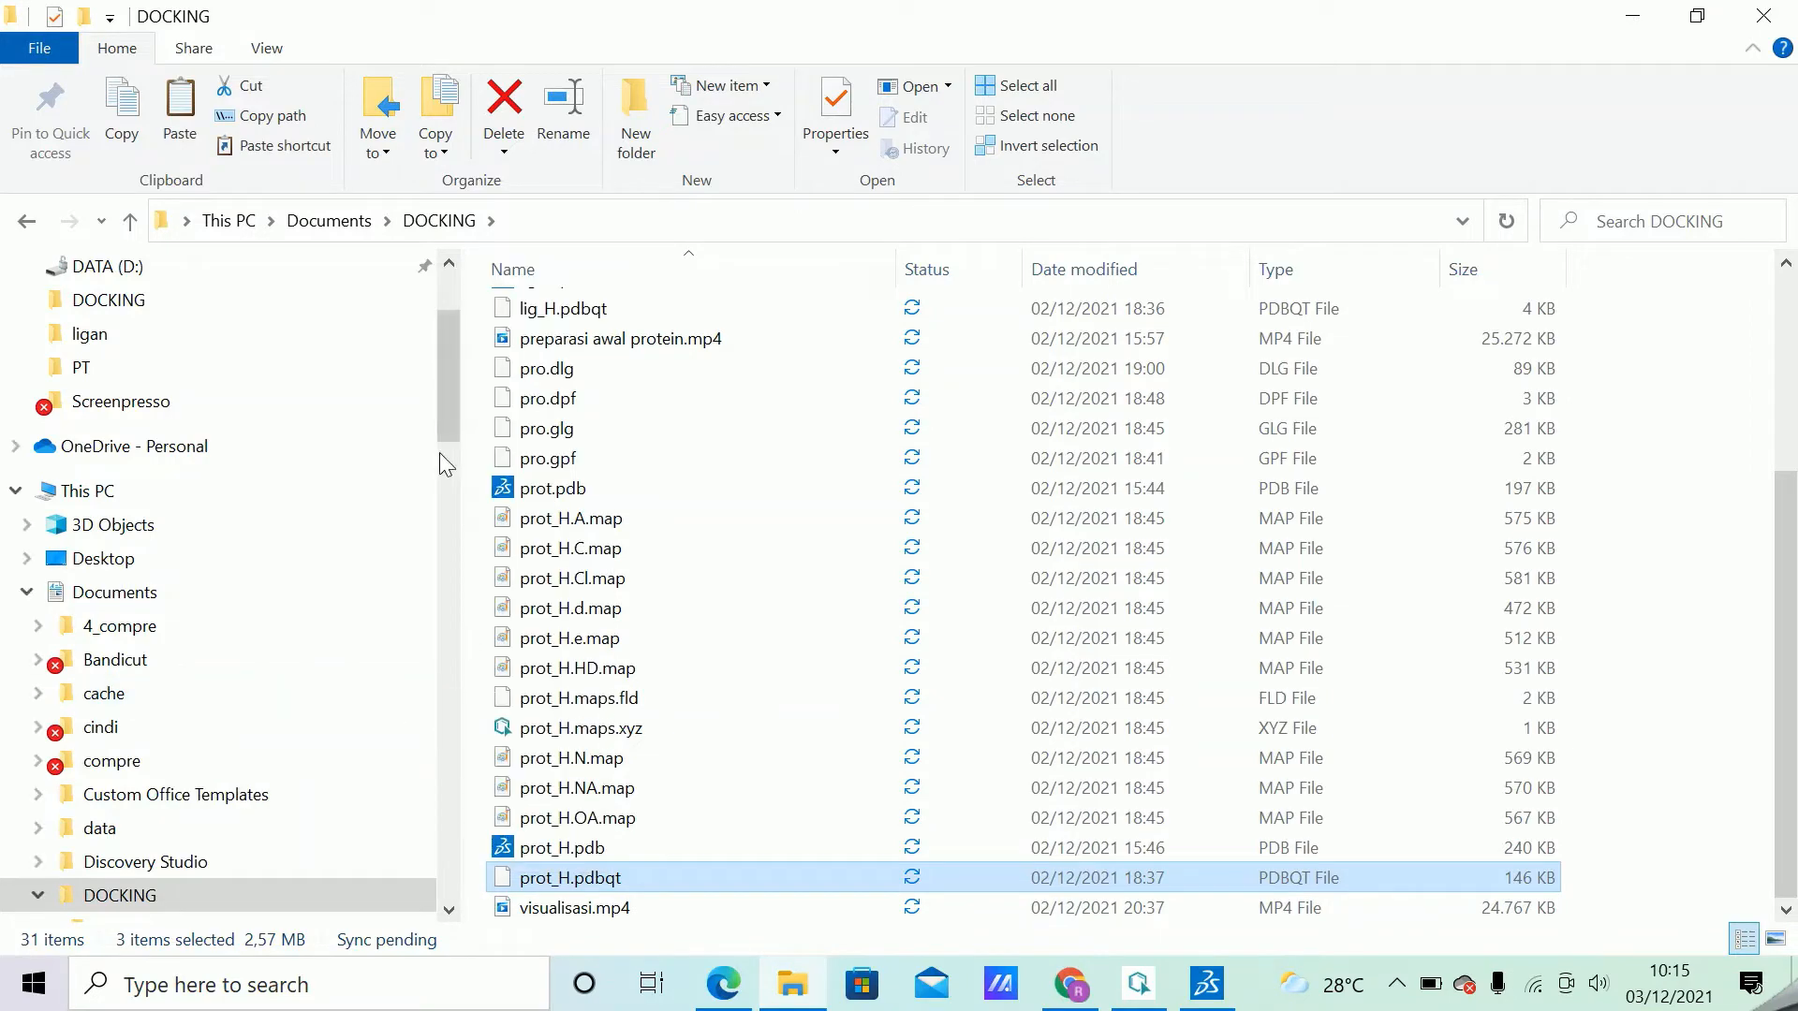
# Paste the three copied files into the ligan subfolder of DOCKING and clear the selection.
pyautogui.click(129, 299)
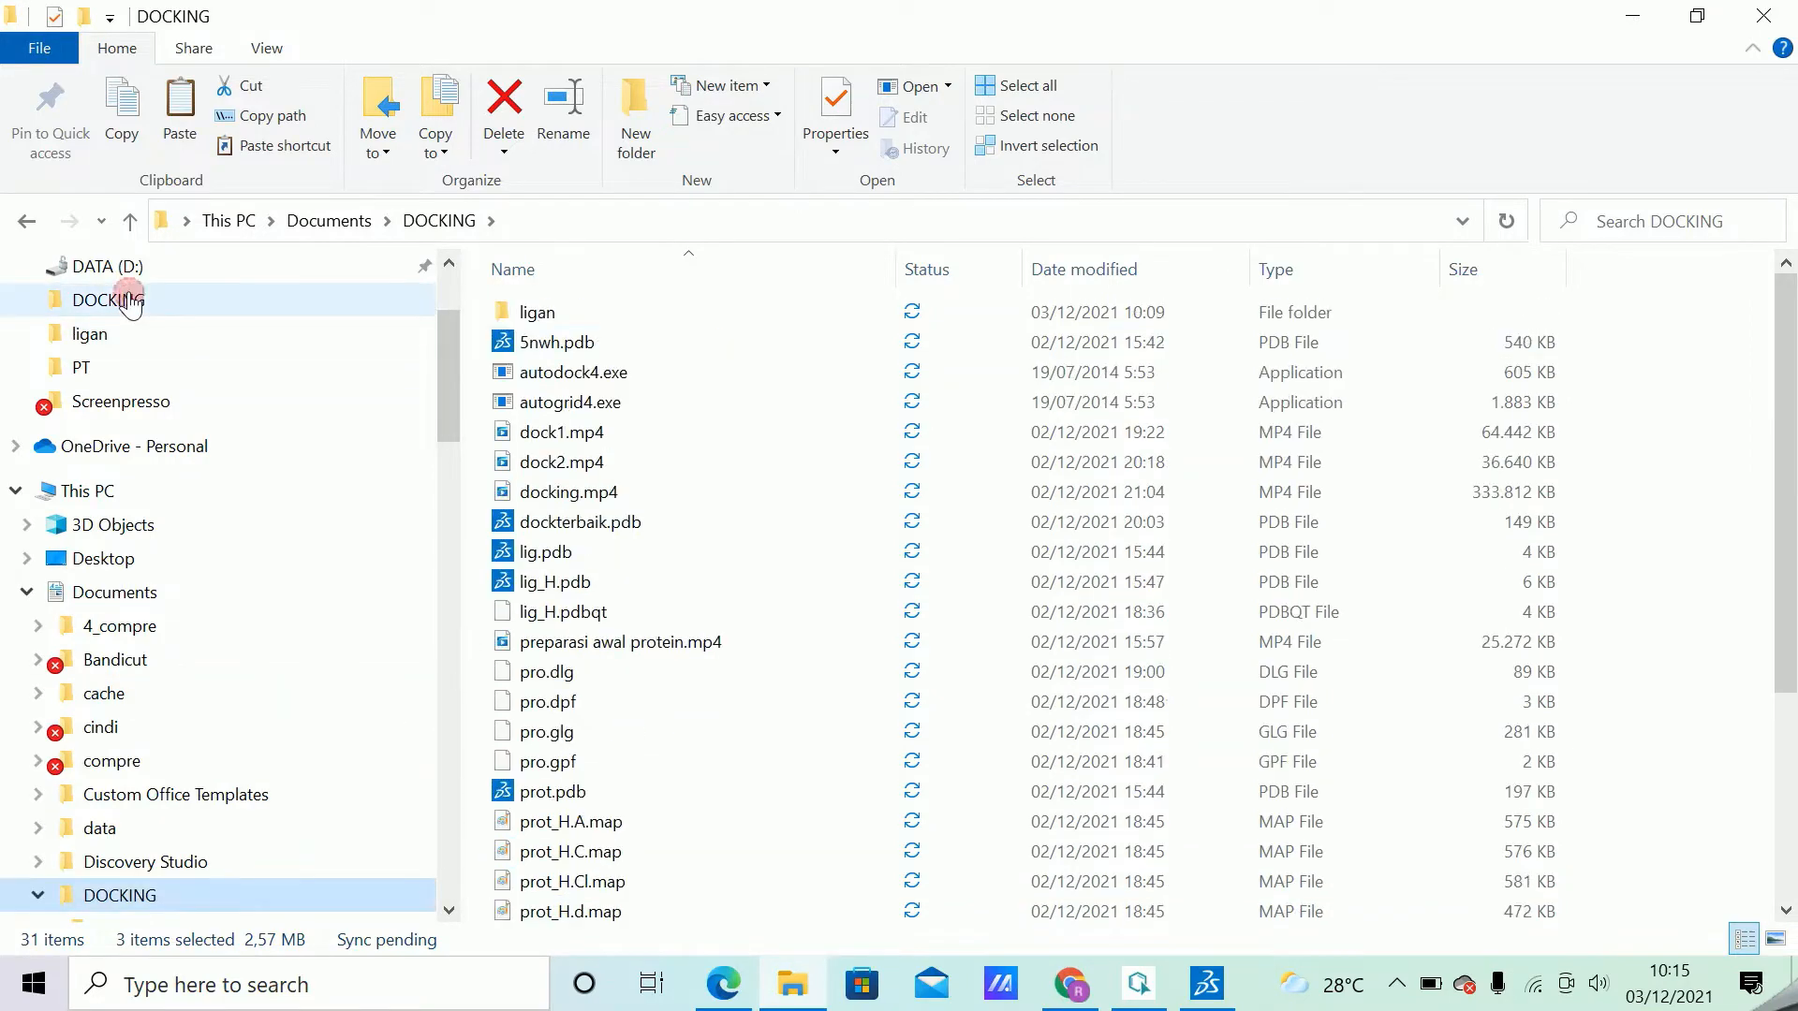
pyautogui.click(596, 313)
pyautogui.doubleClick(597, 314)
pyautogui.rightClick(669, 516)
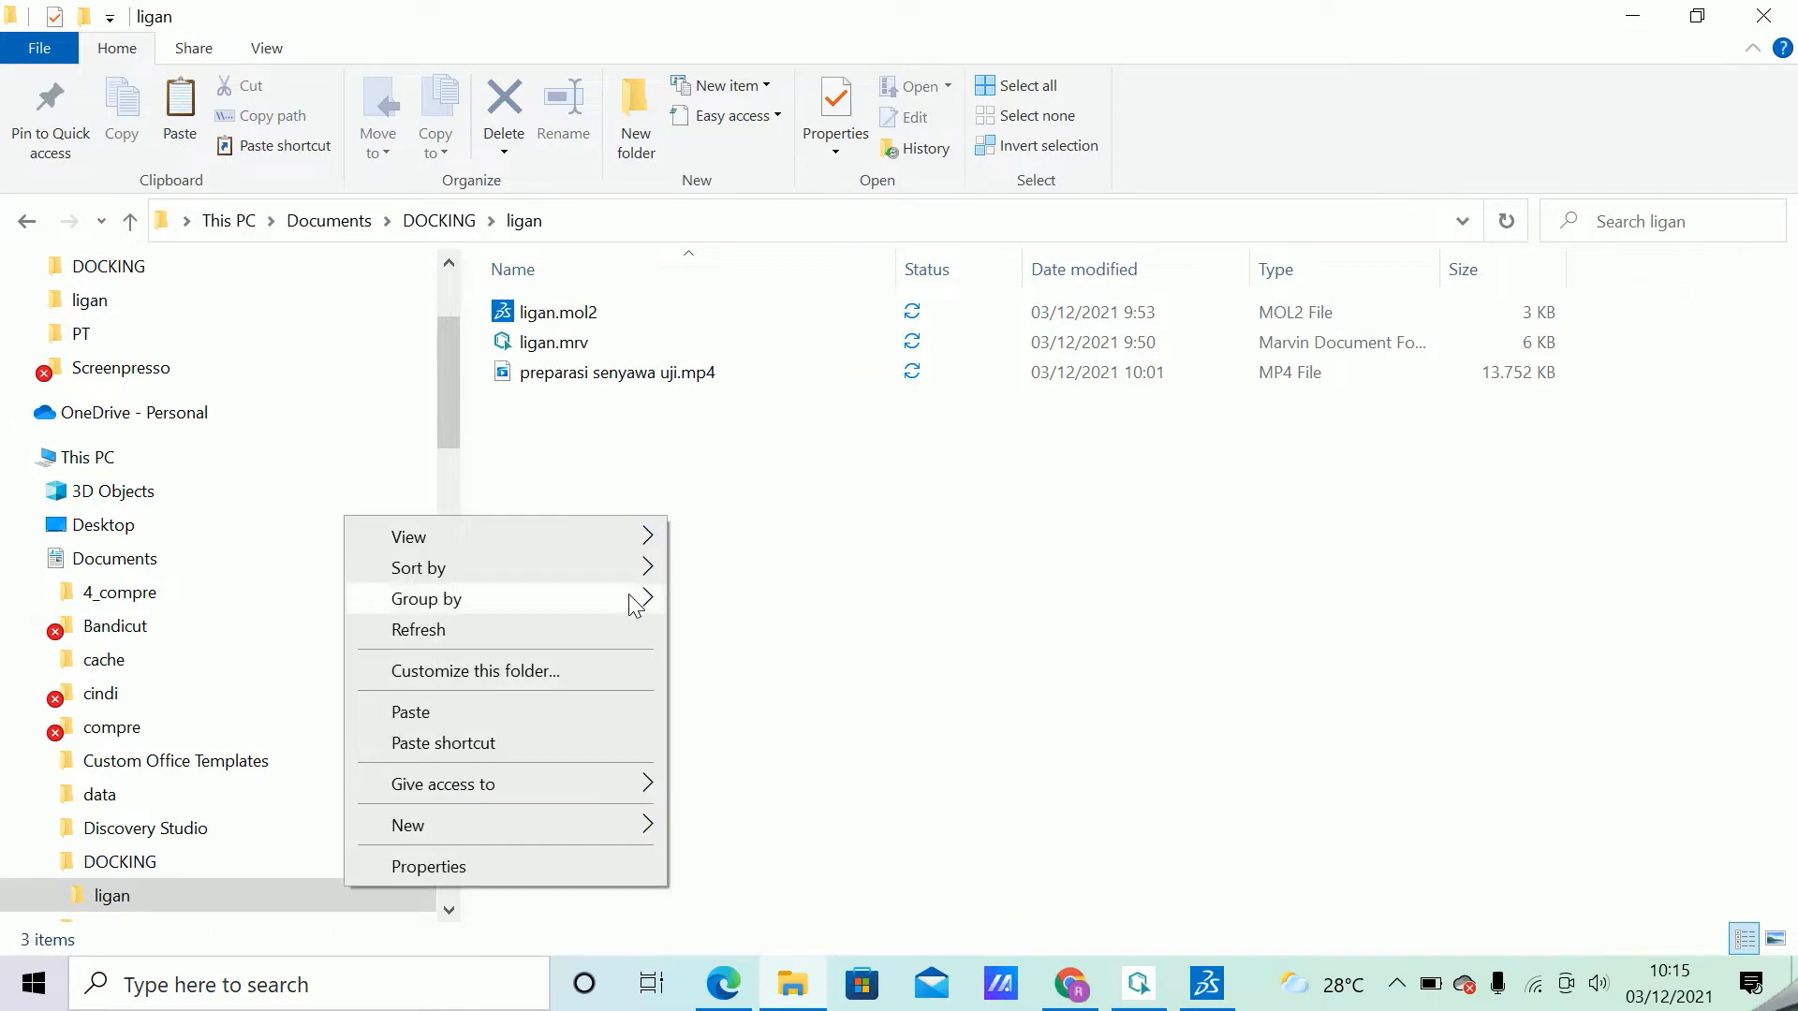
pyautogui.click(543, 711)
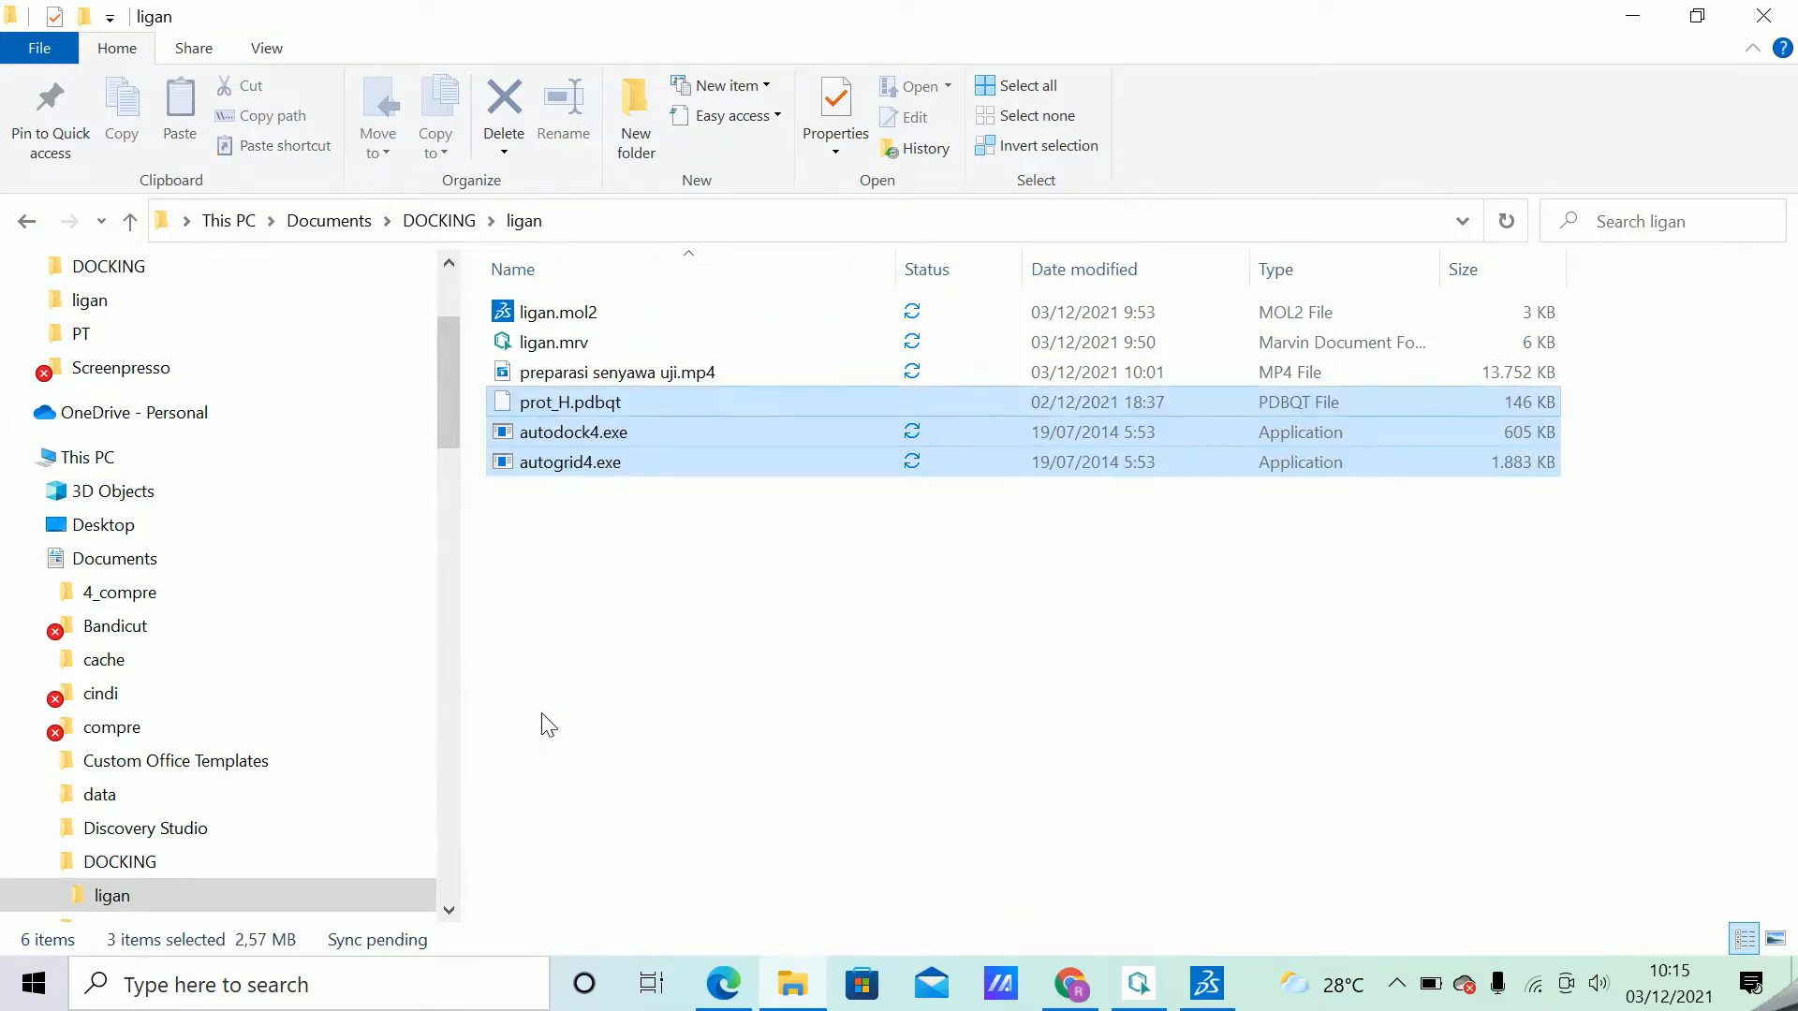
pyautogui.click(594, 531)
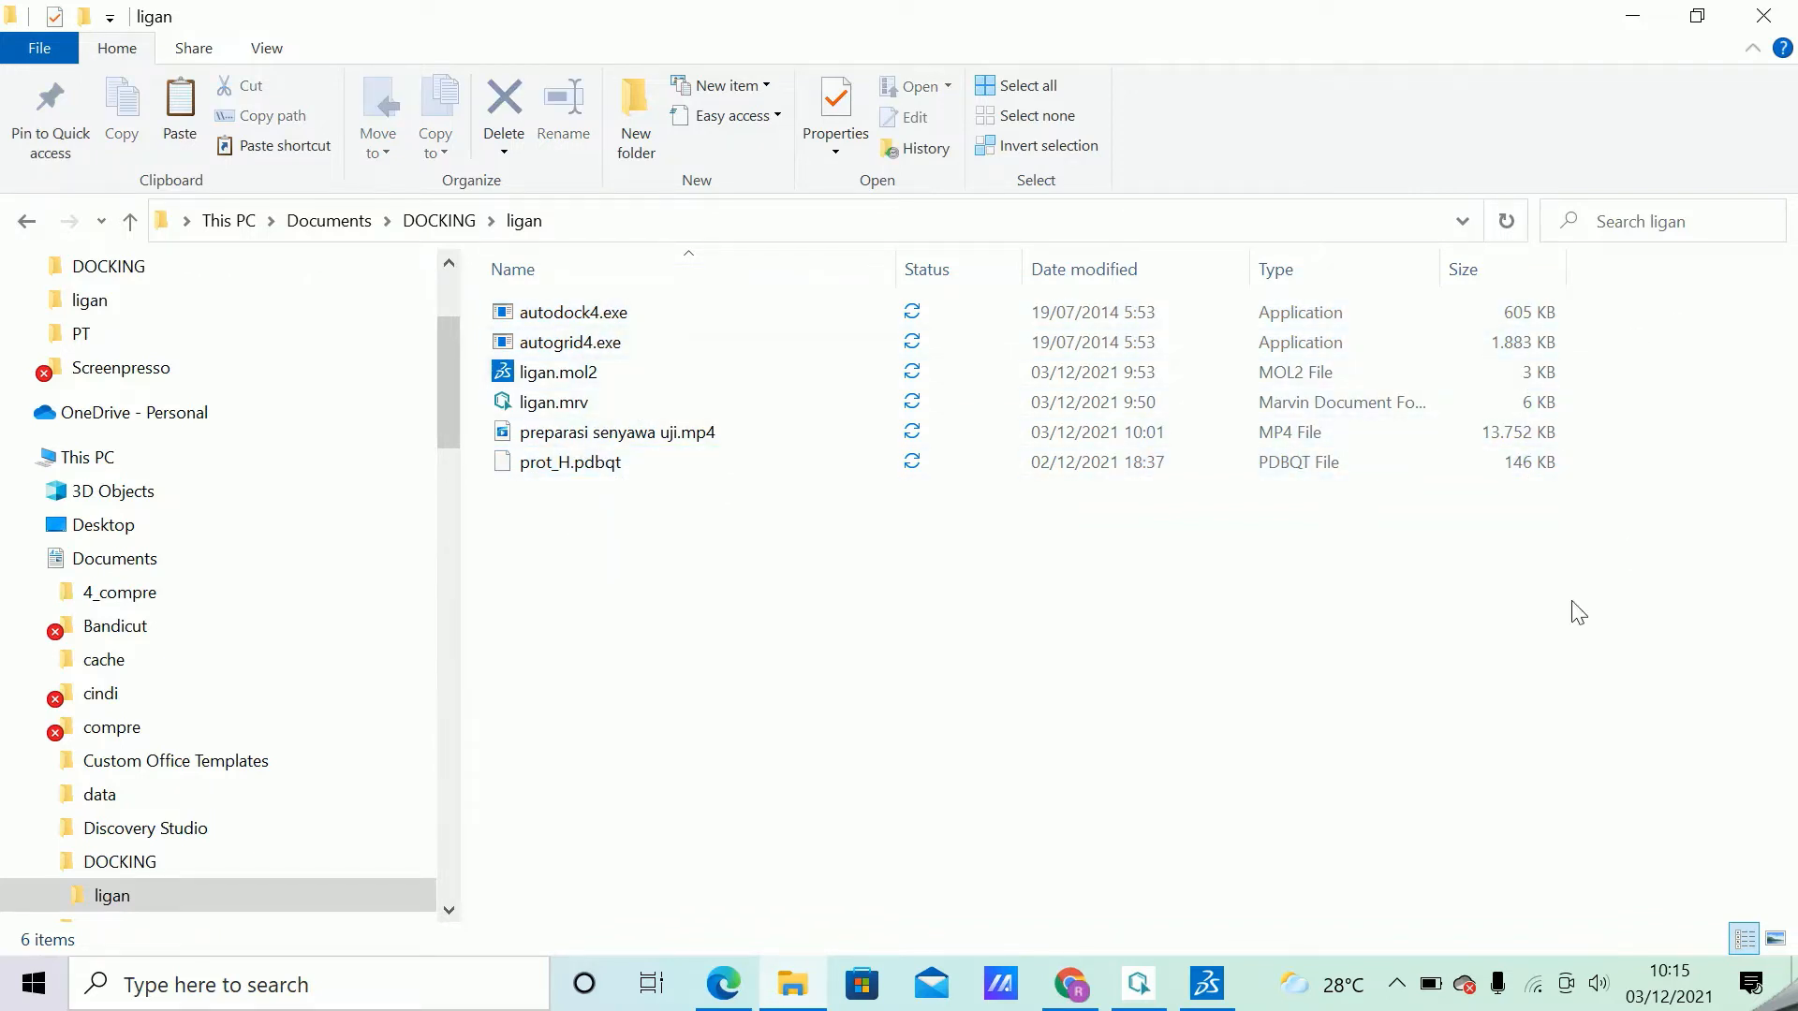
# Clear the desktop by closing Discovery Studio Visualizer and minimizing the ligan folder and MarvinSketch windows.
pyautogui.click(639, 222)
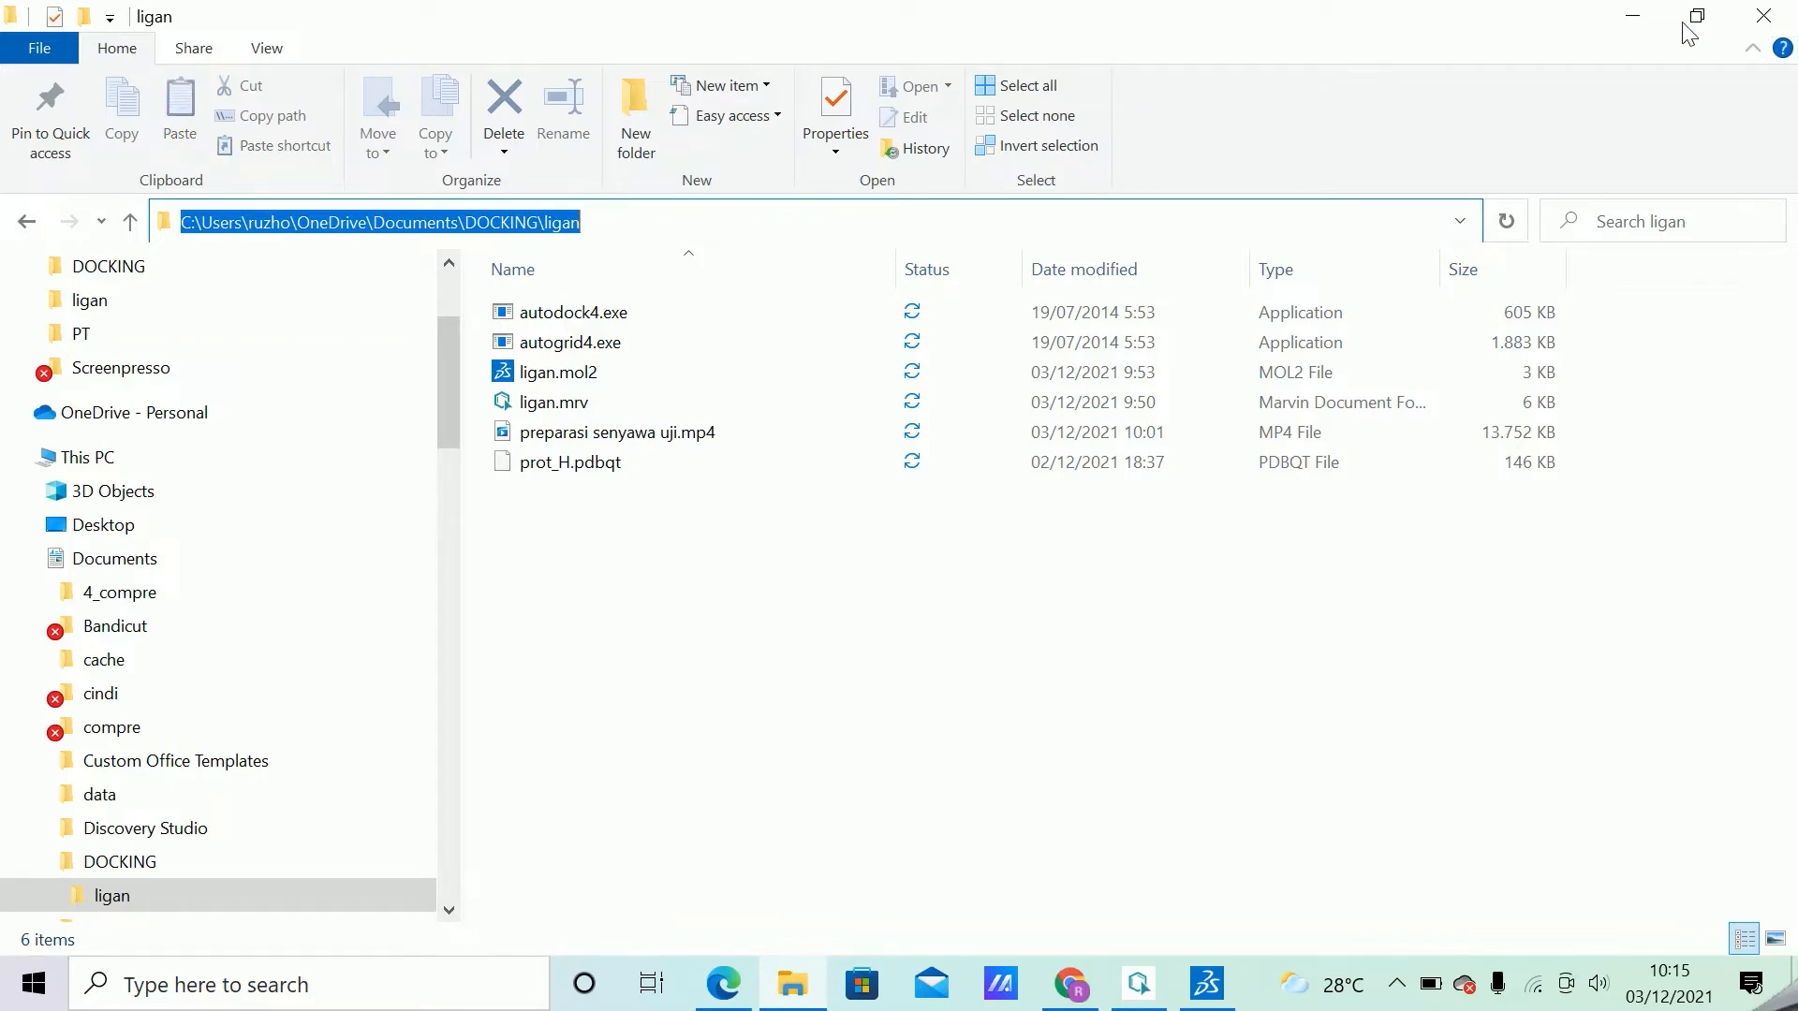
pyautogui.click(1634, 20)
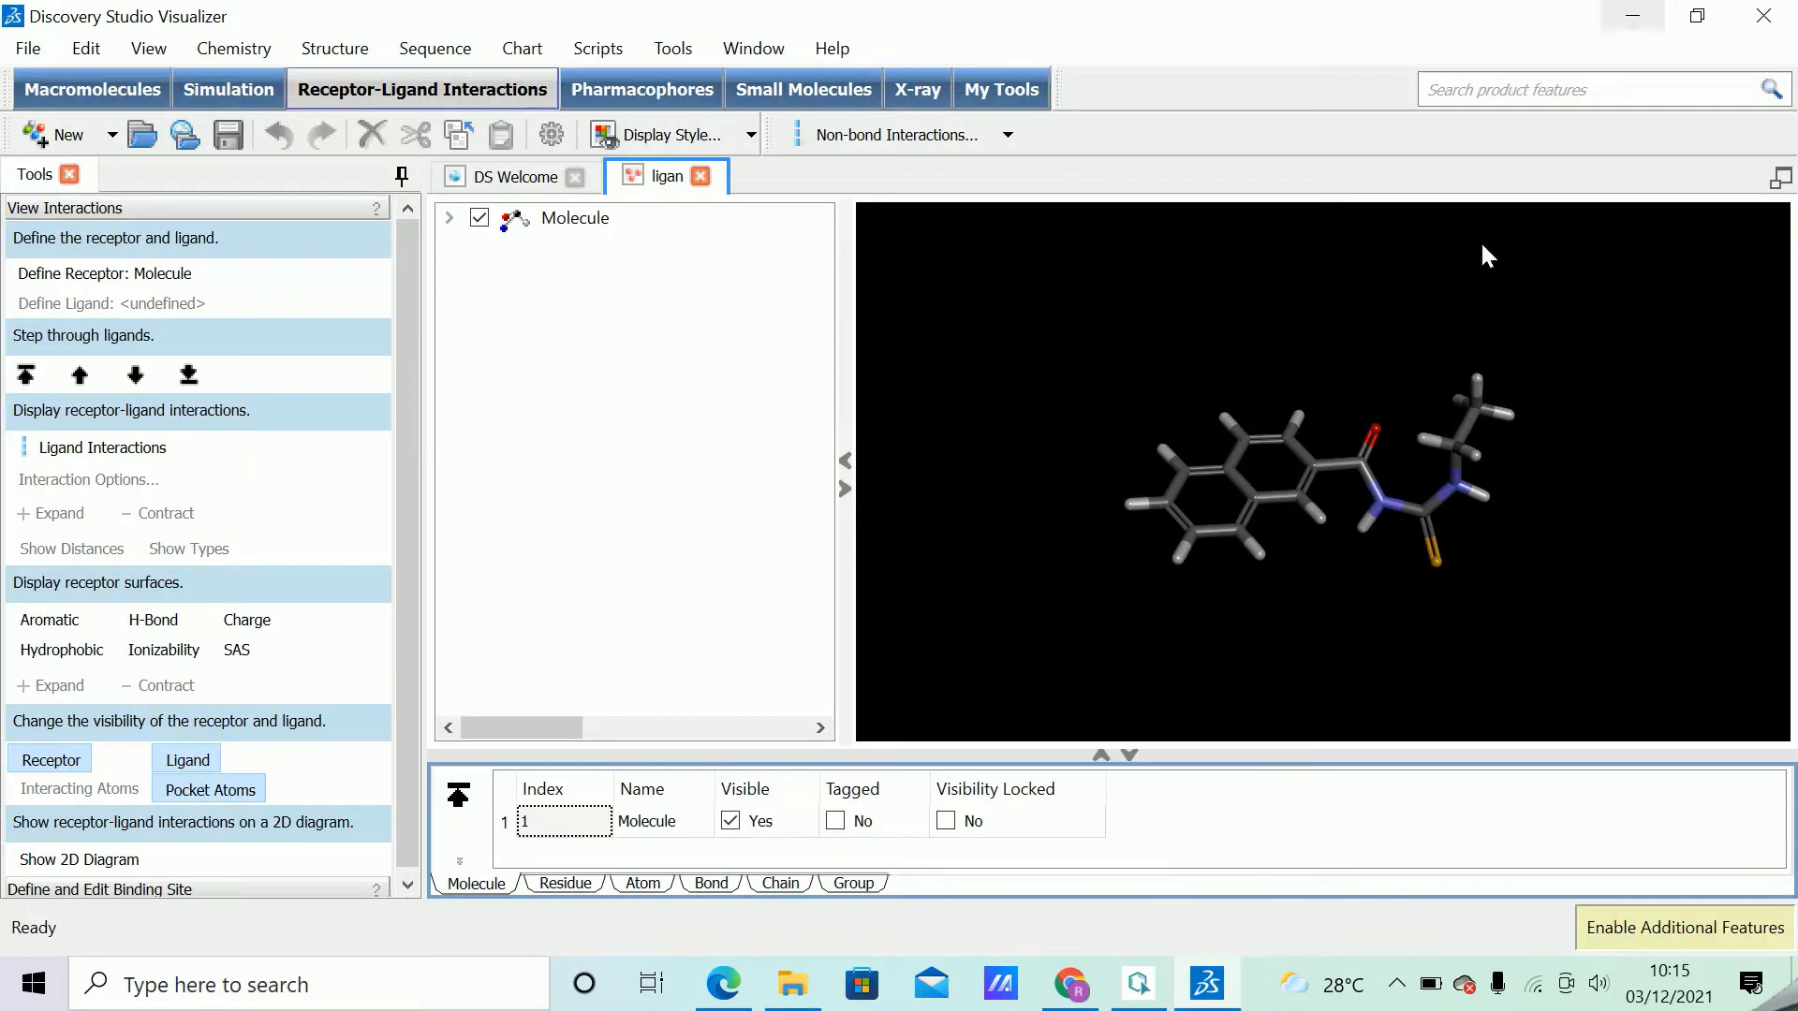
pyautogui.click(1765, 22)
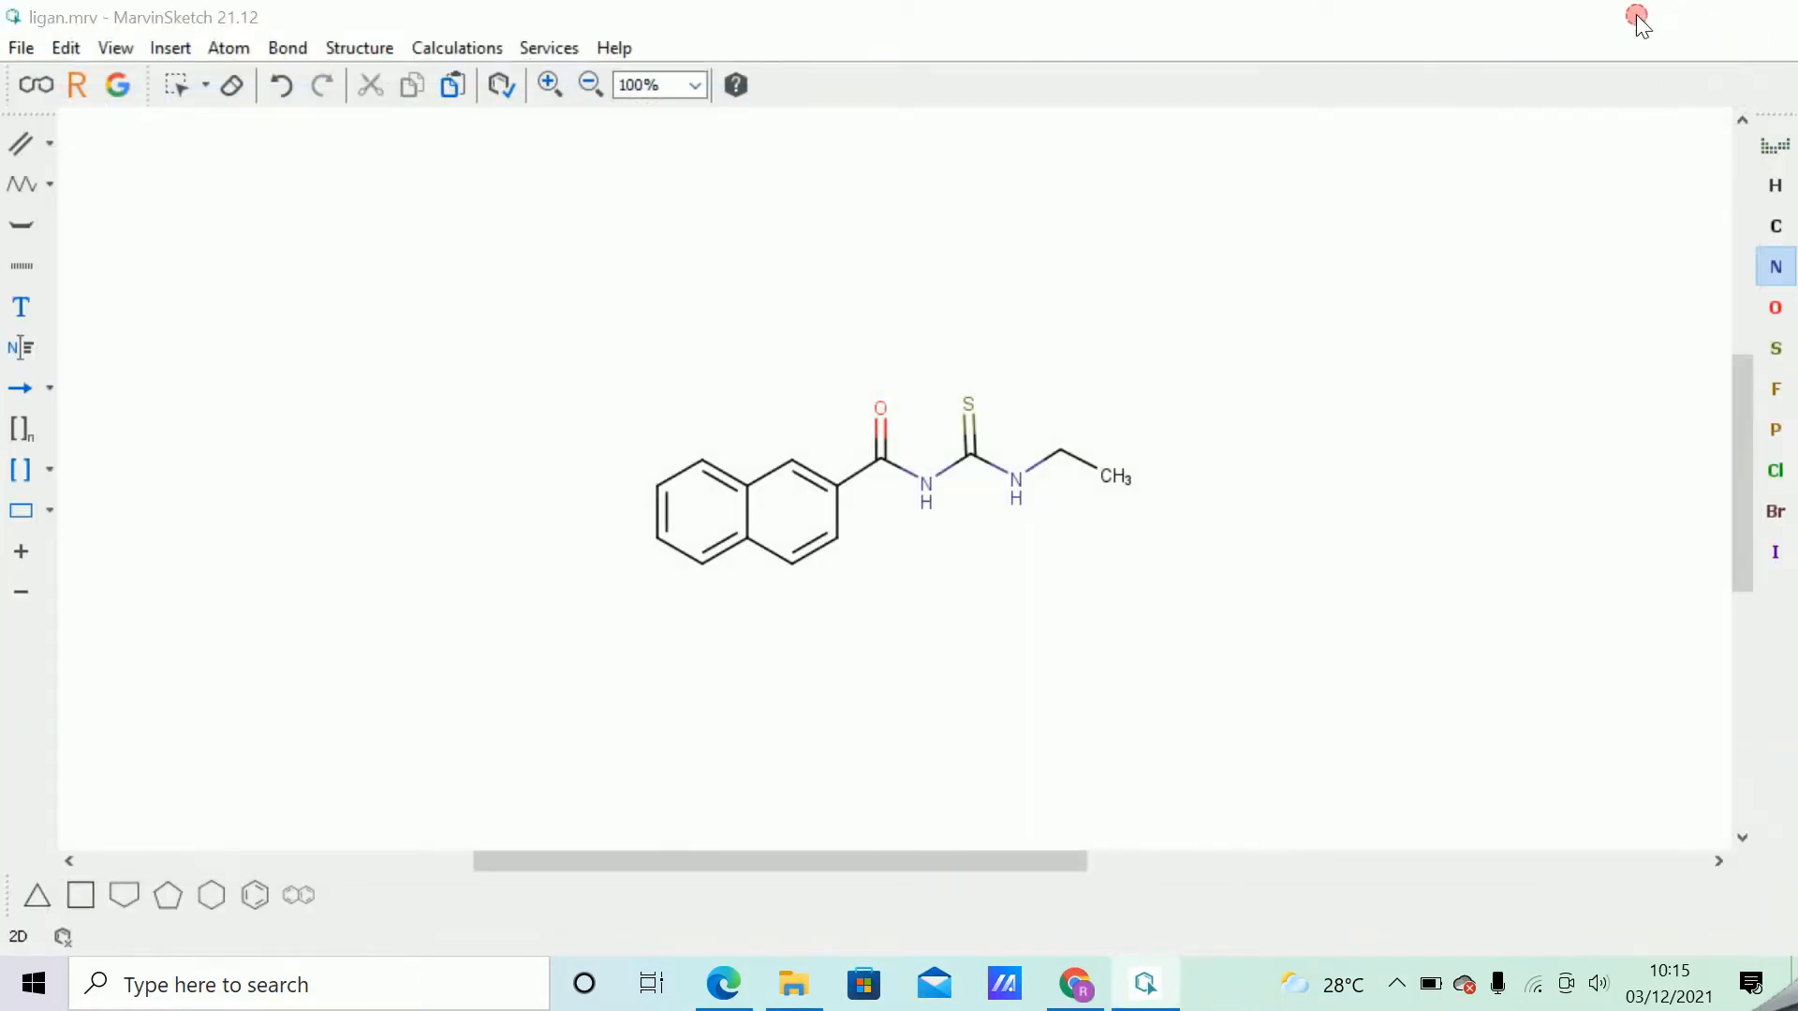
pyautogui.click(1637, 16)
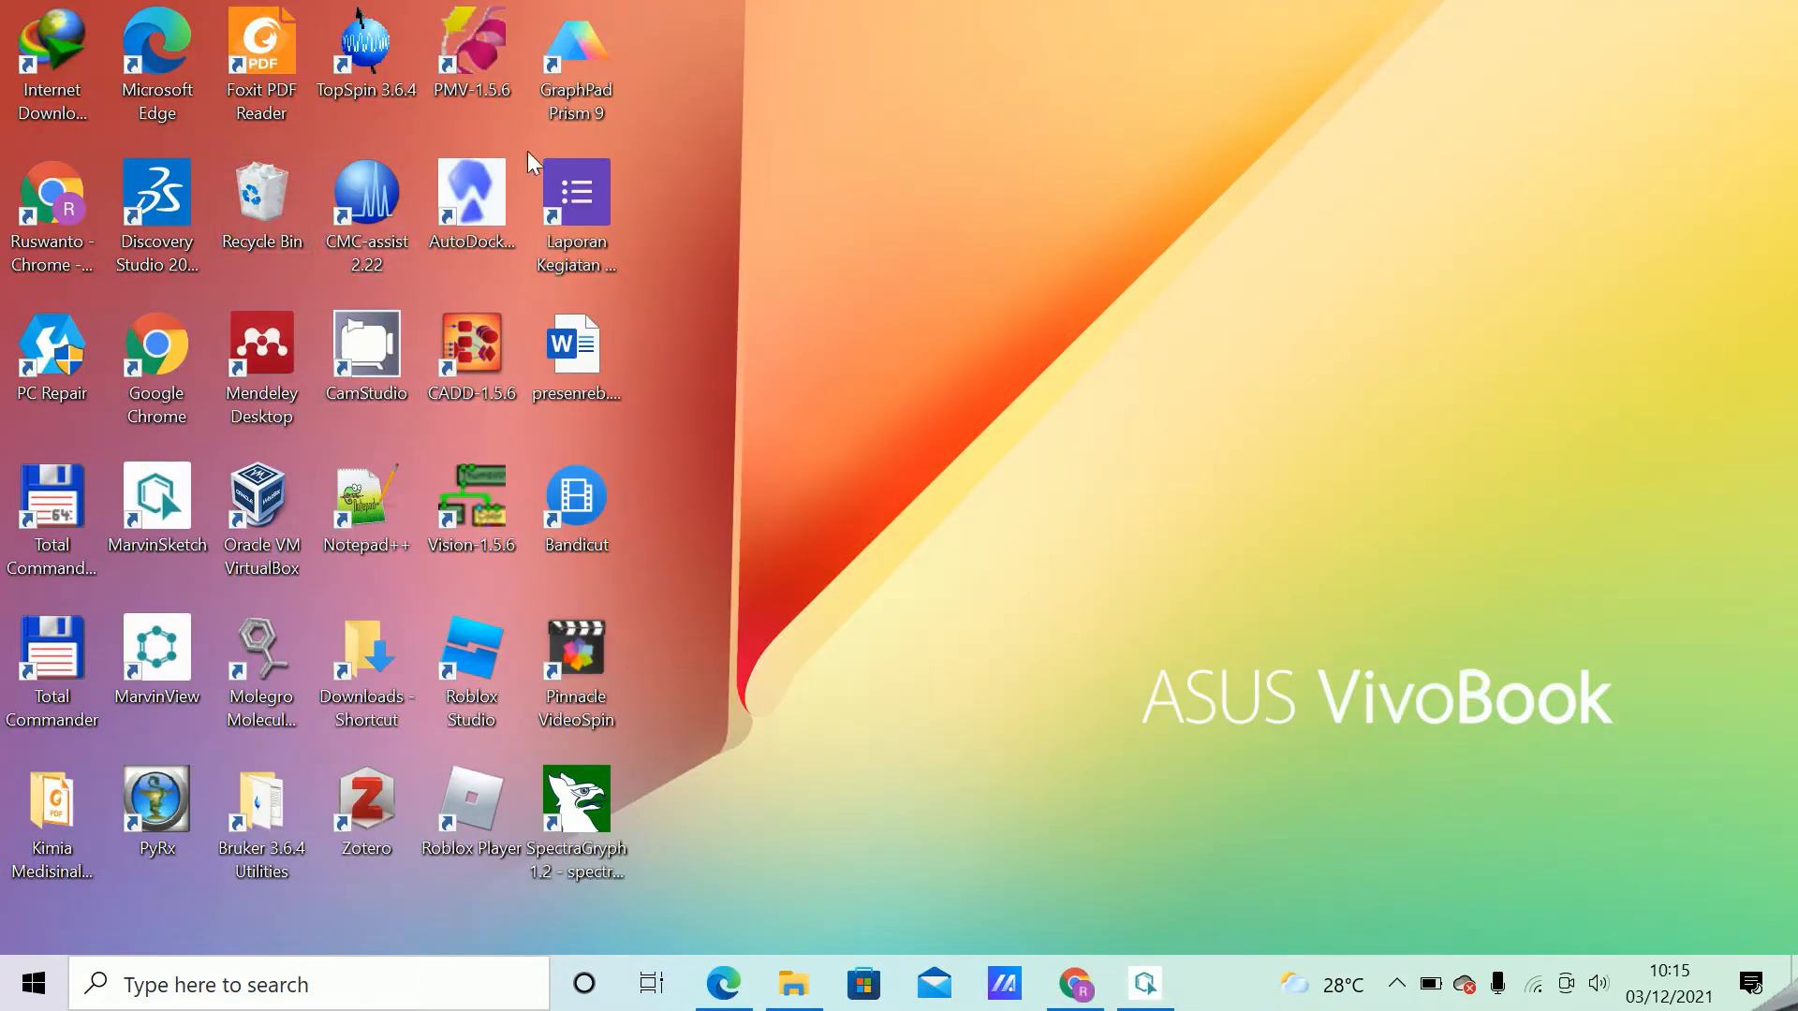
# Launch AutoDockTools, postpone its registration, and maximize its main window.
pyautogui.doubleClick(493, 196)
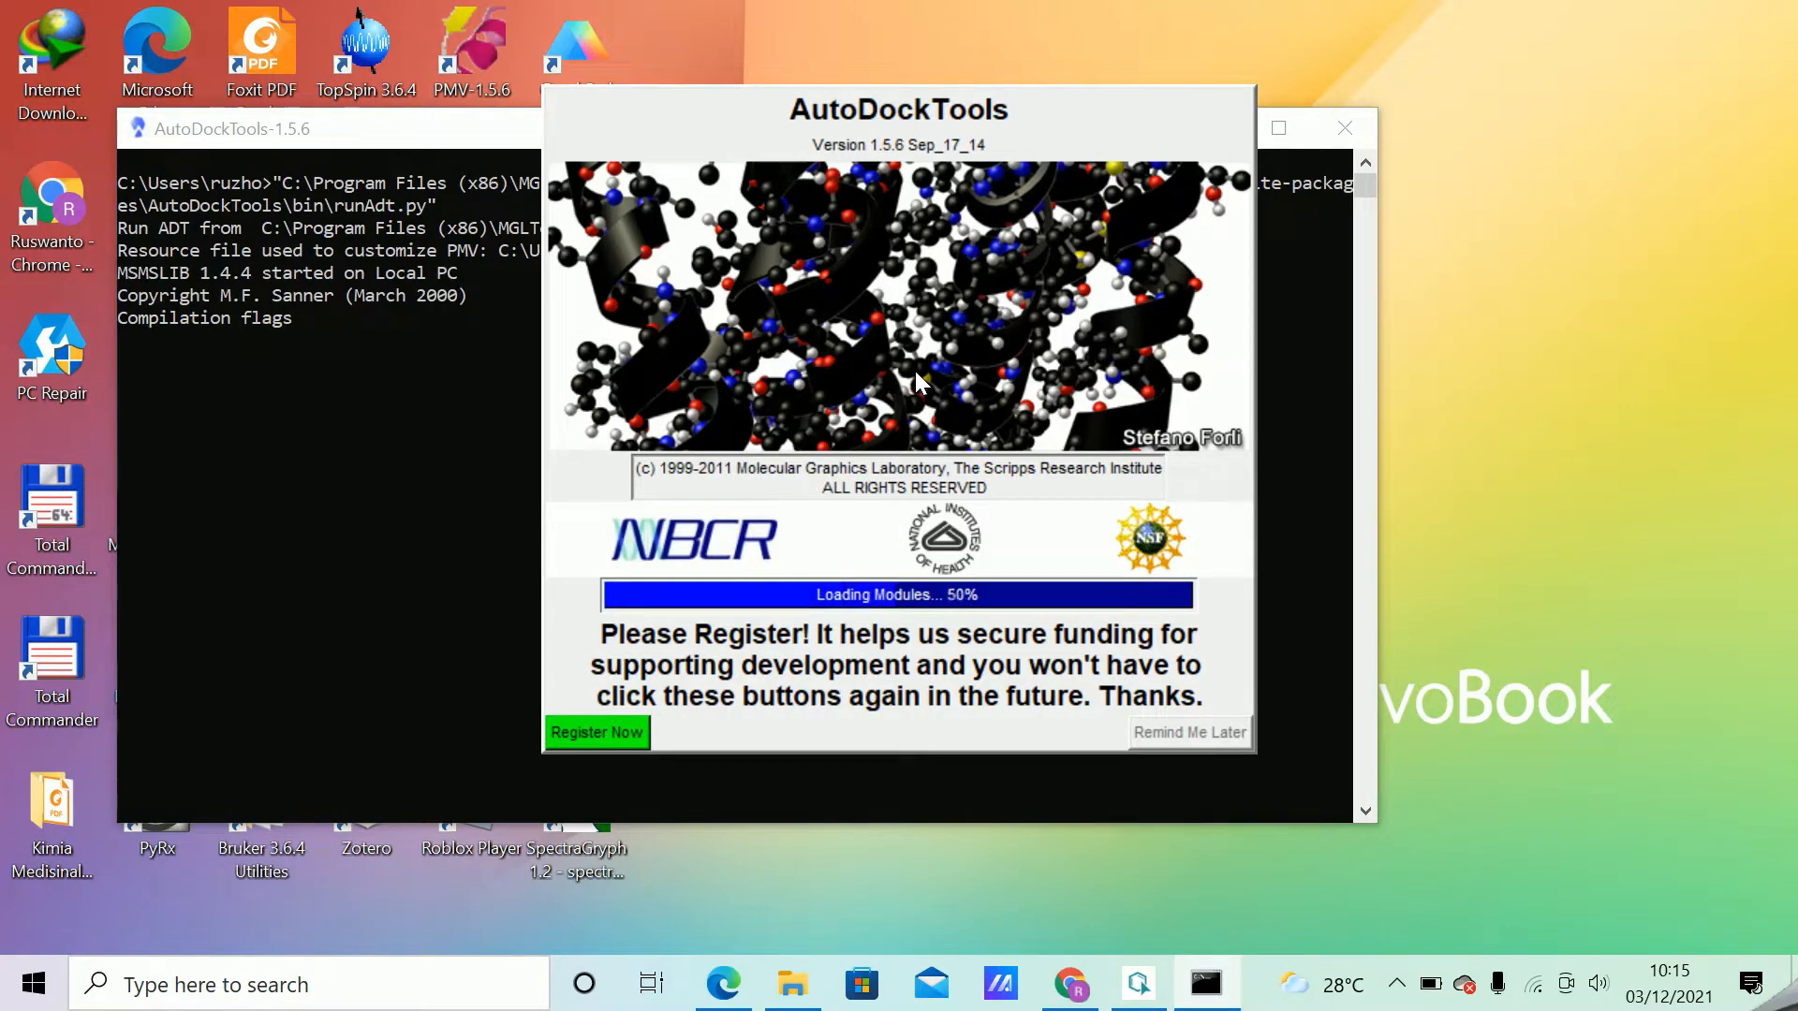
pyautogui.click(1221, 741)
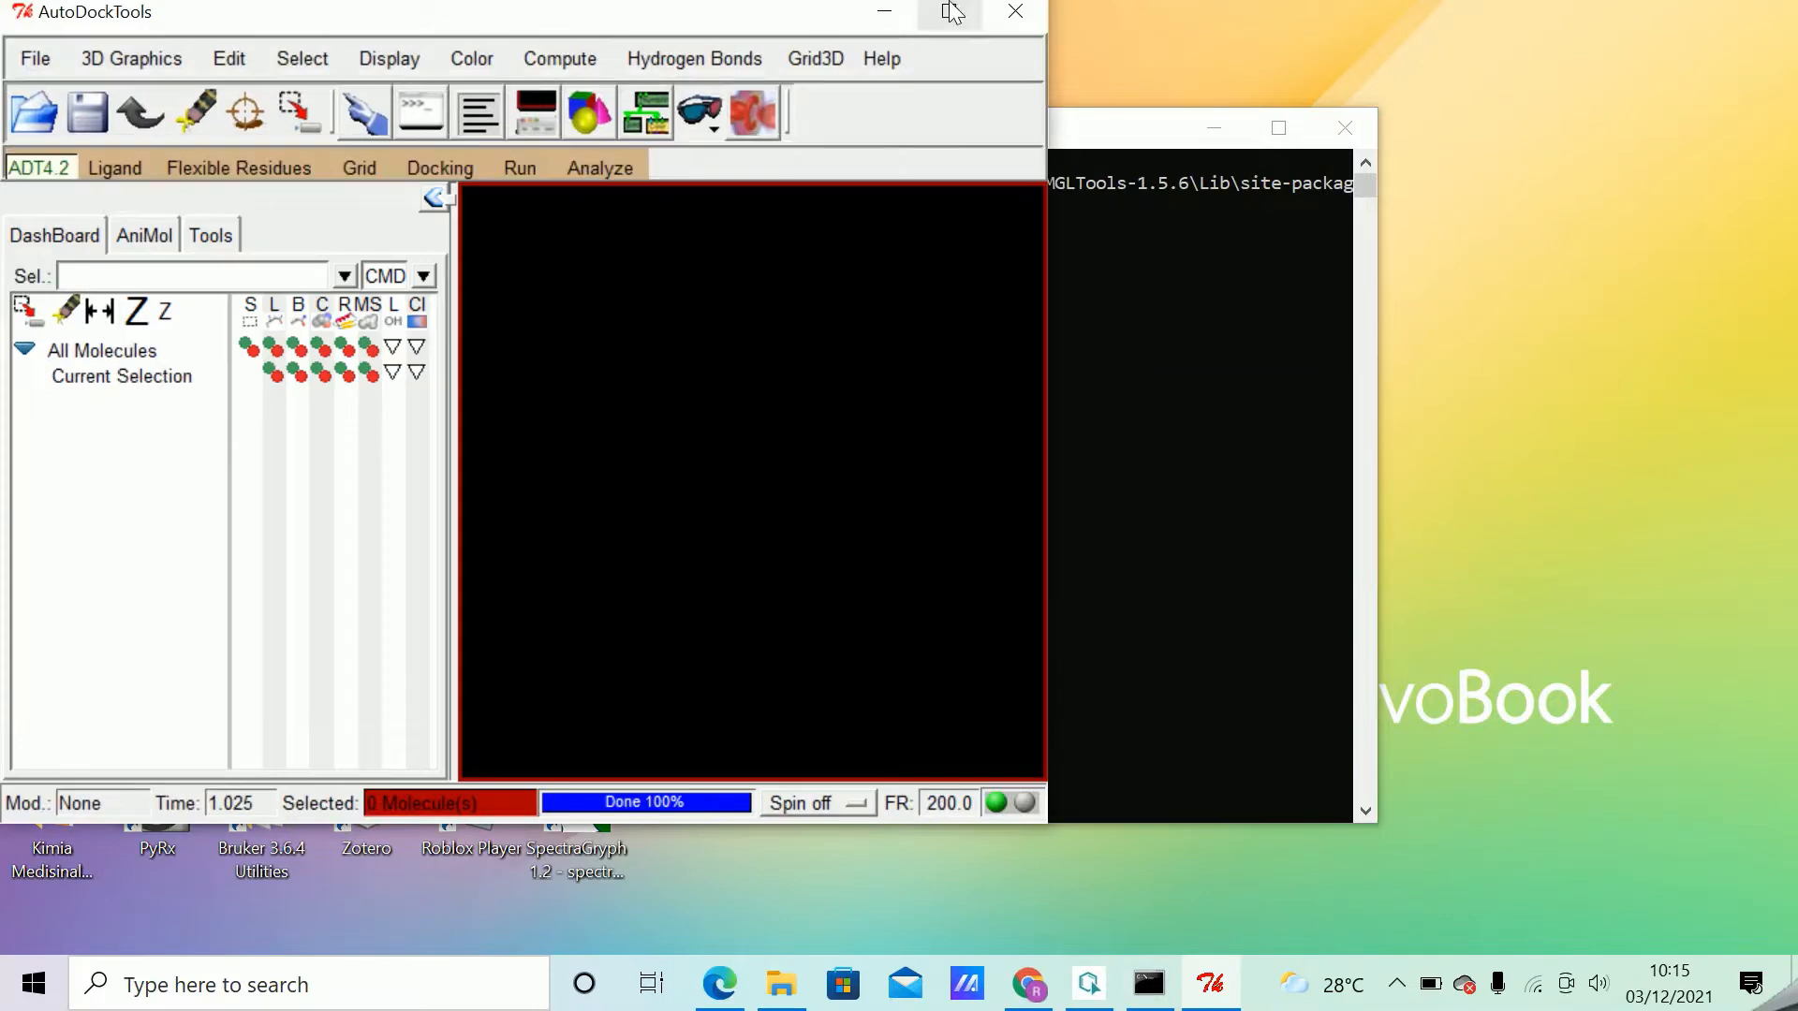
pyautogui.click(949, 13)
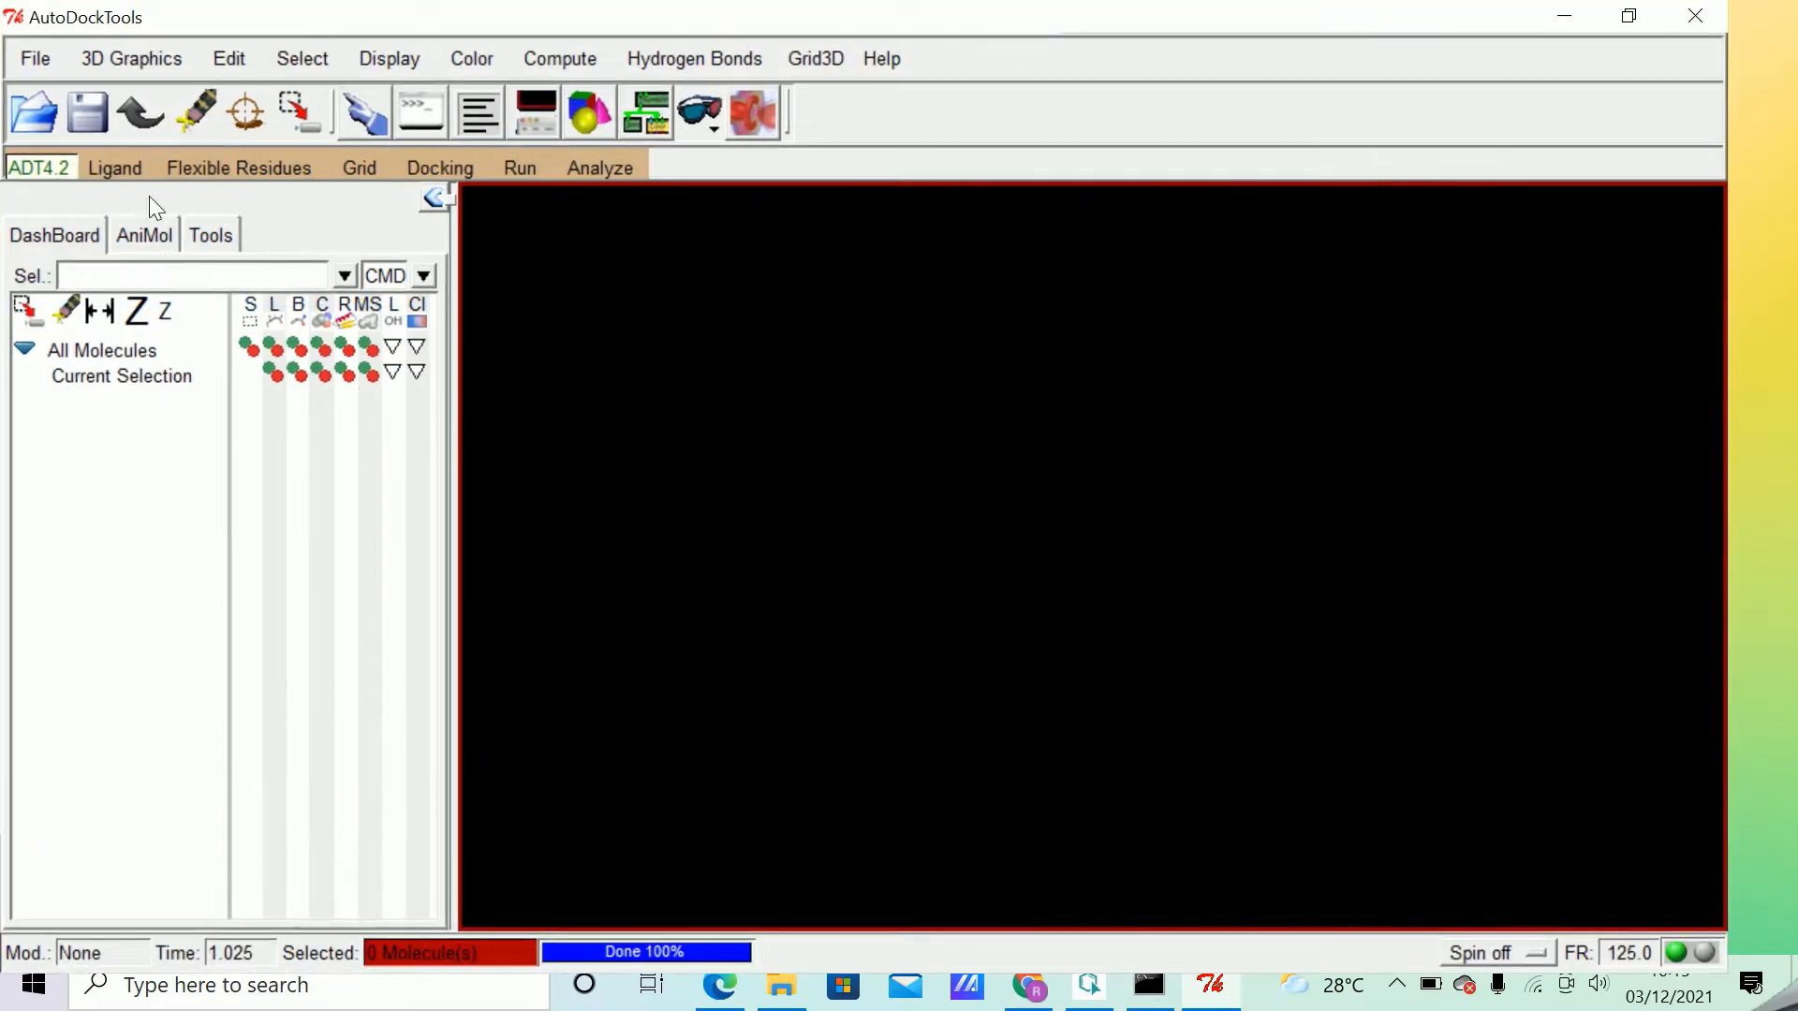
# Open the user preferences and clear the Startup Directory value.
pyautogui.click(34, 56)
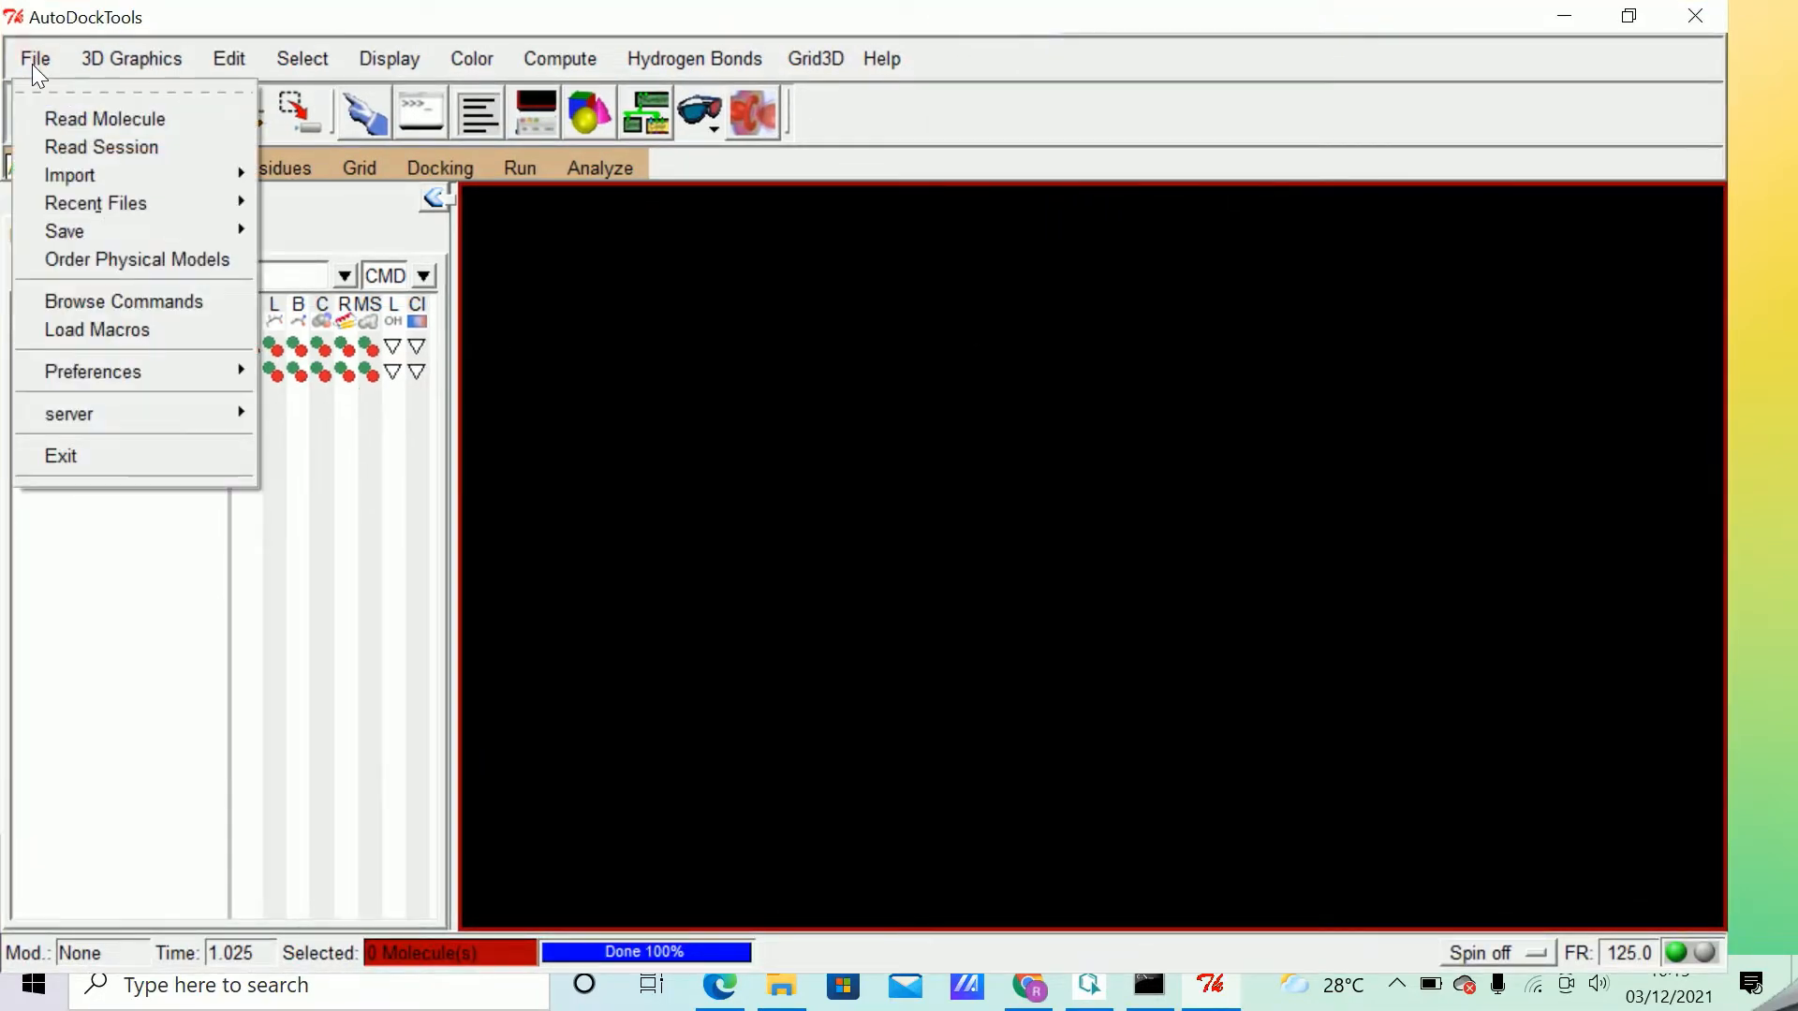
pyautogui.moveTo(178, 373)
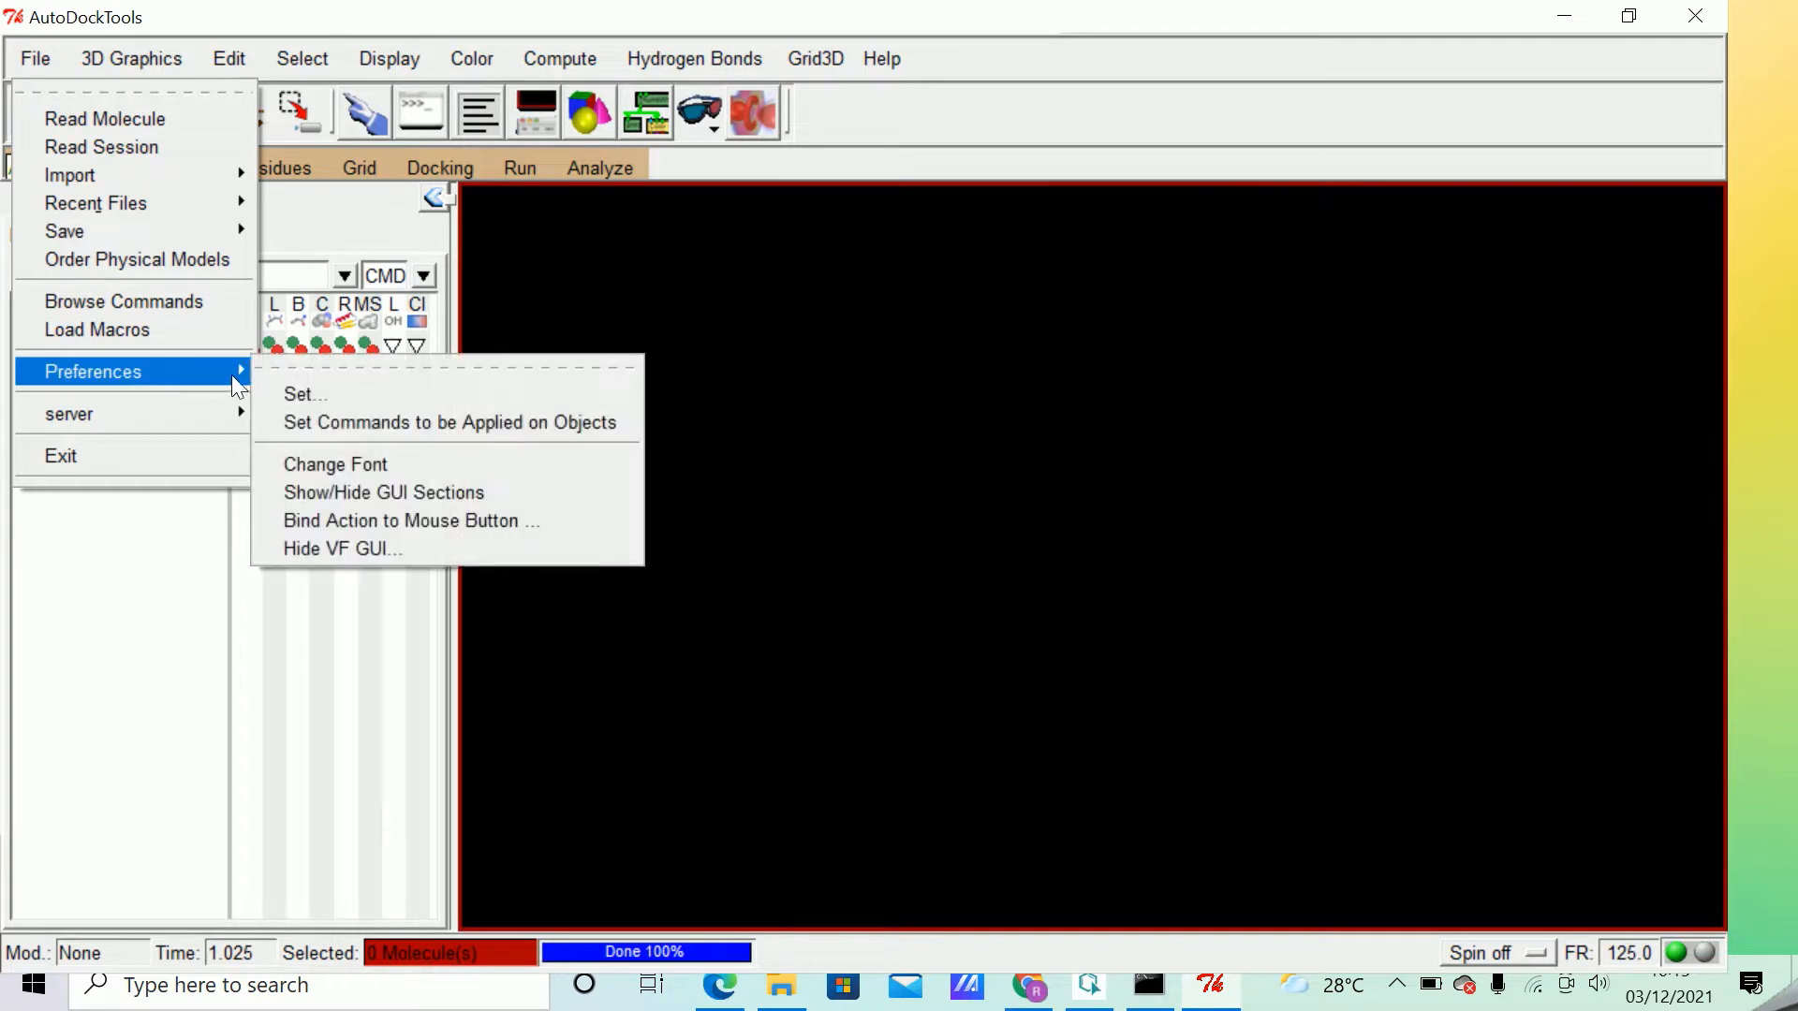
pyautogui.click(346, 391)
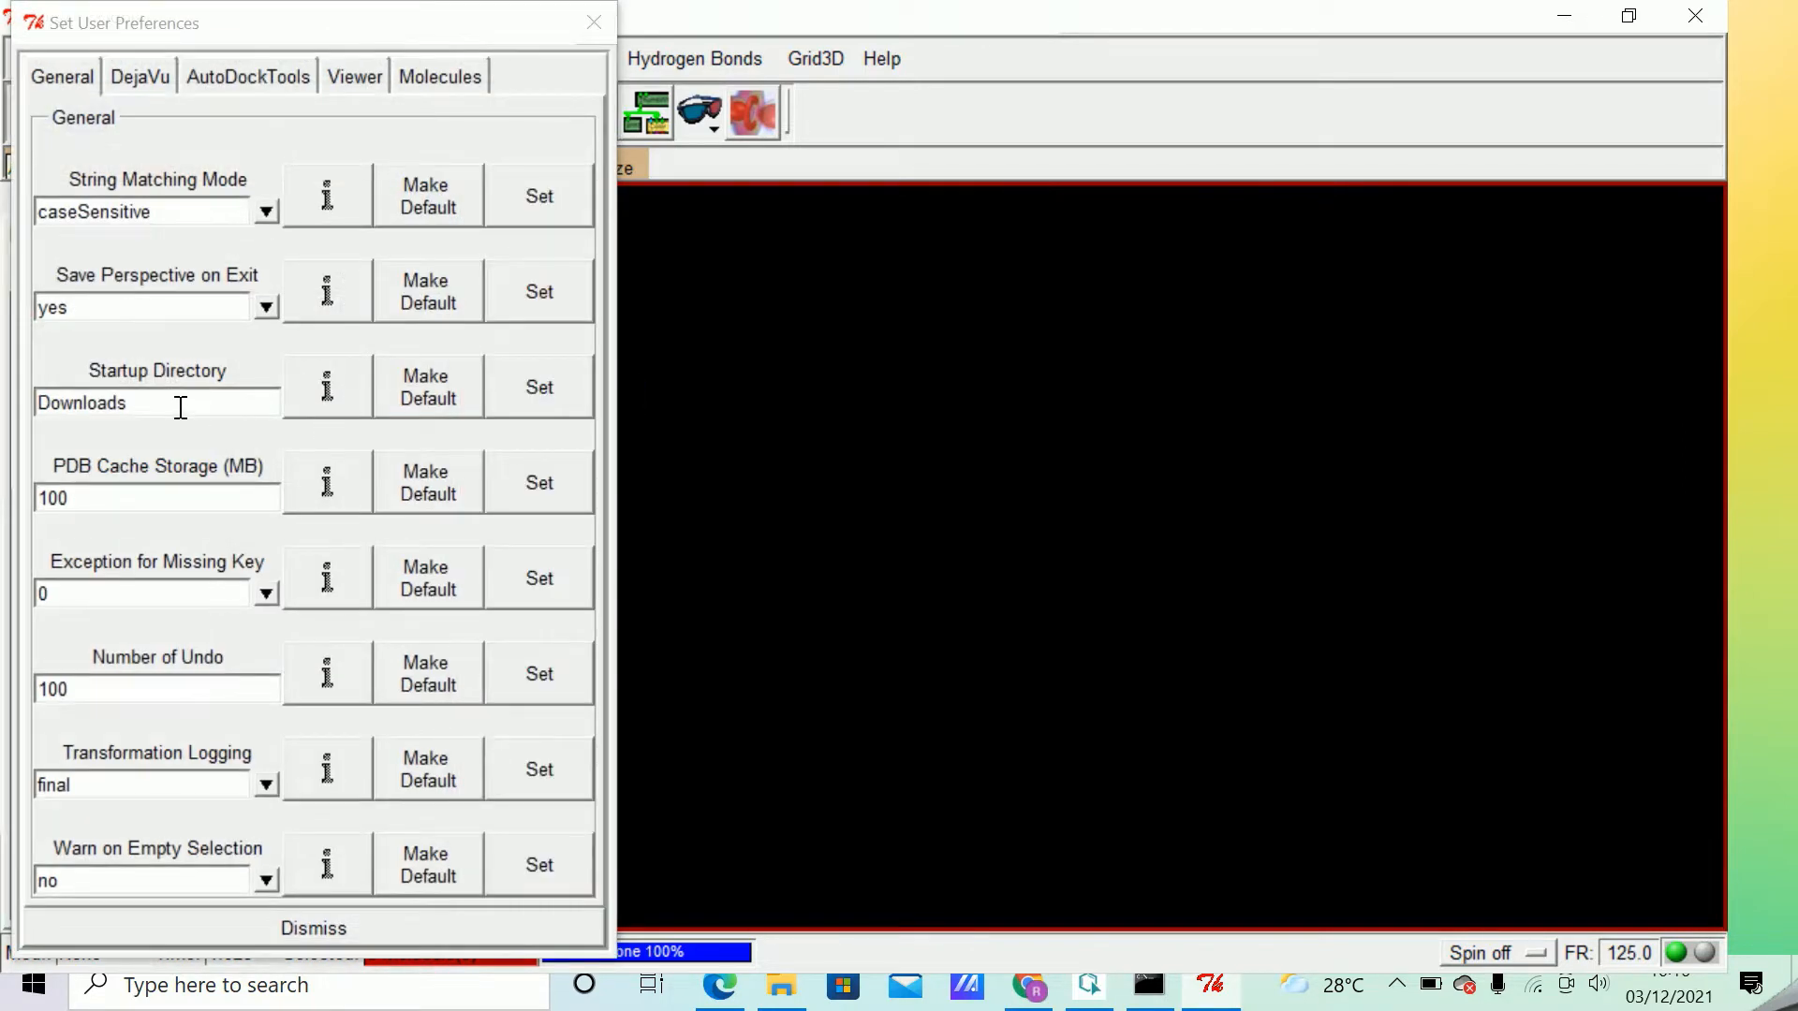
pyautogui.doubleClick(172, 403)
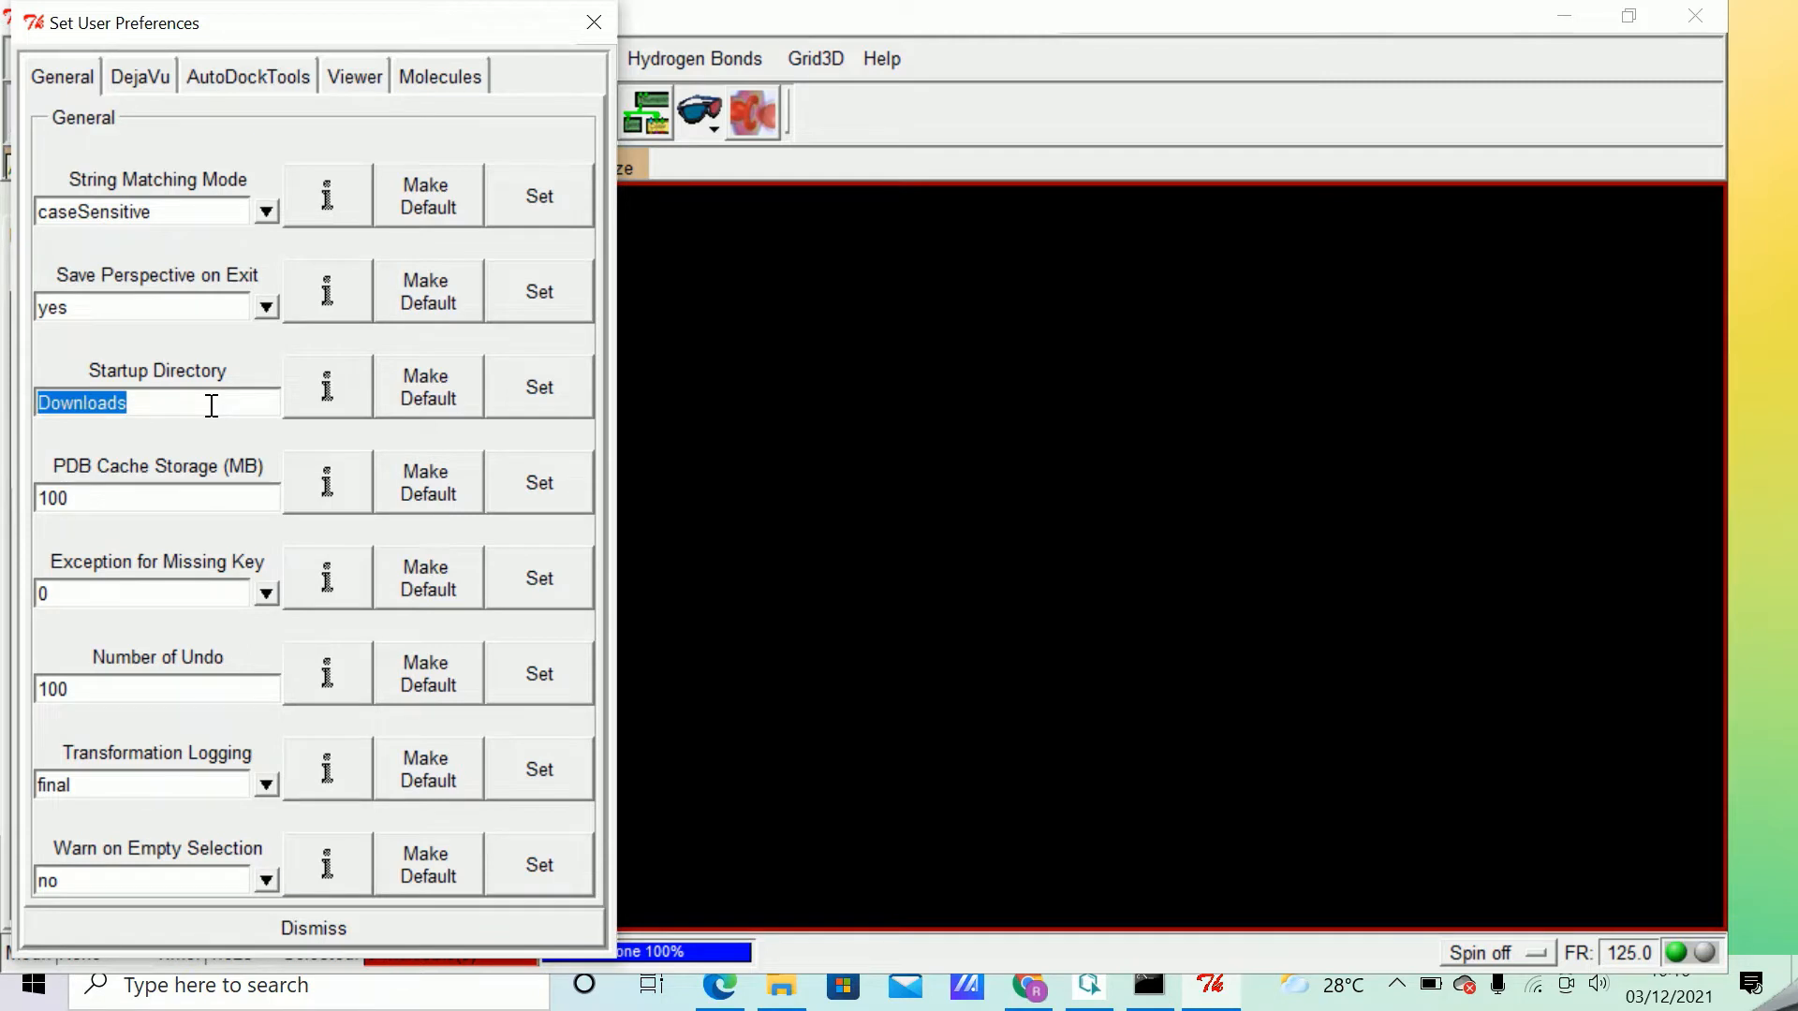
pyautogui.press('BackSpace')
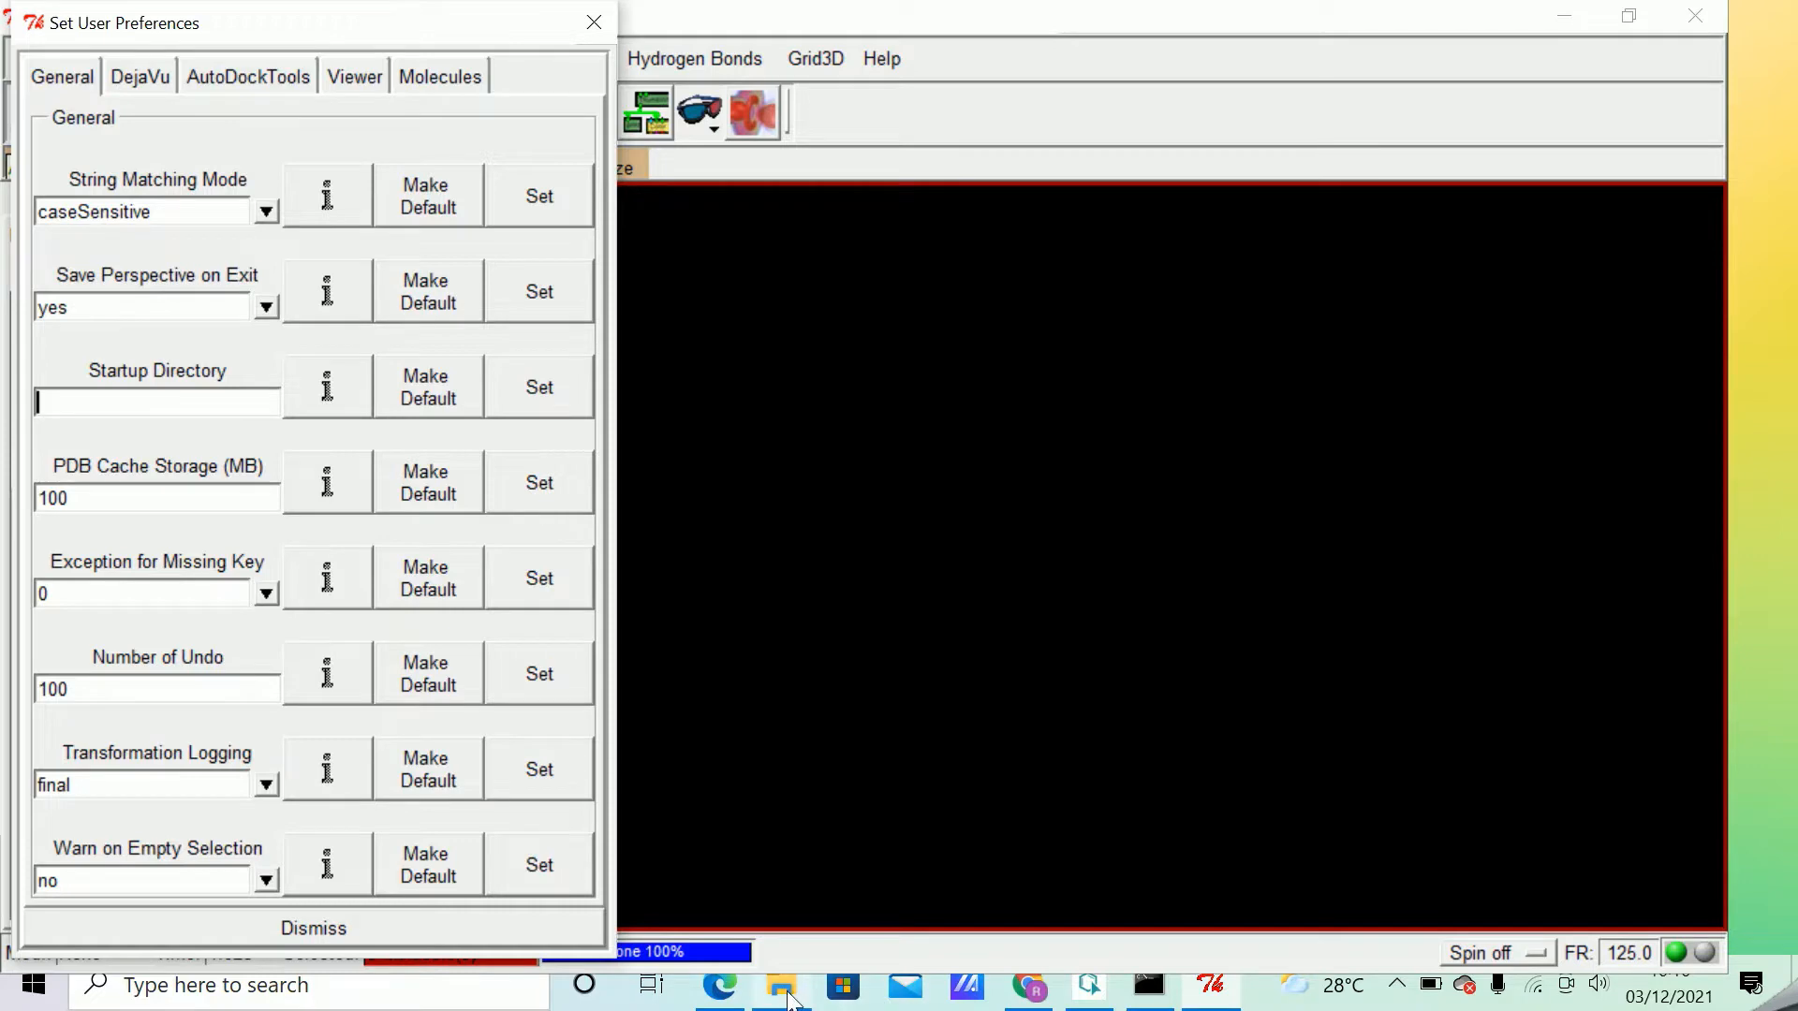
# Switch to File Explorer and copy the full path of the DOCKING\ligan folder.
pyautogui.click(782, 997)
pyautogui.click(651, 222)
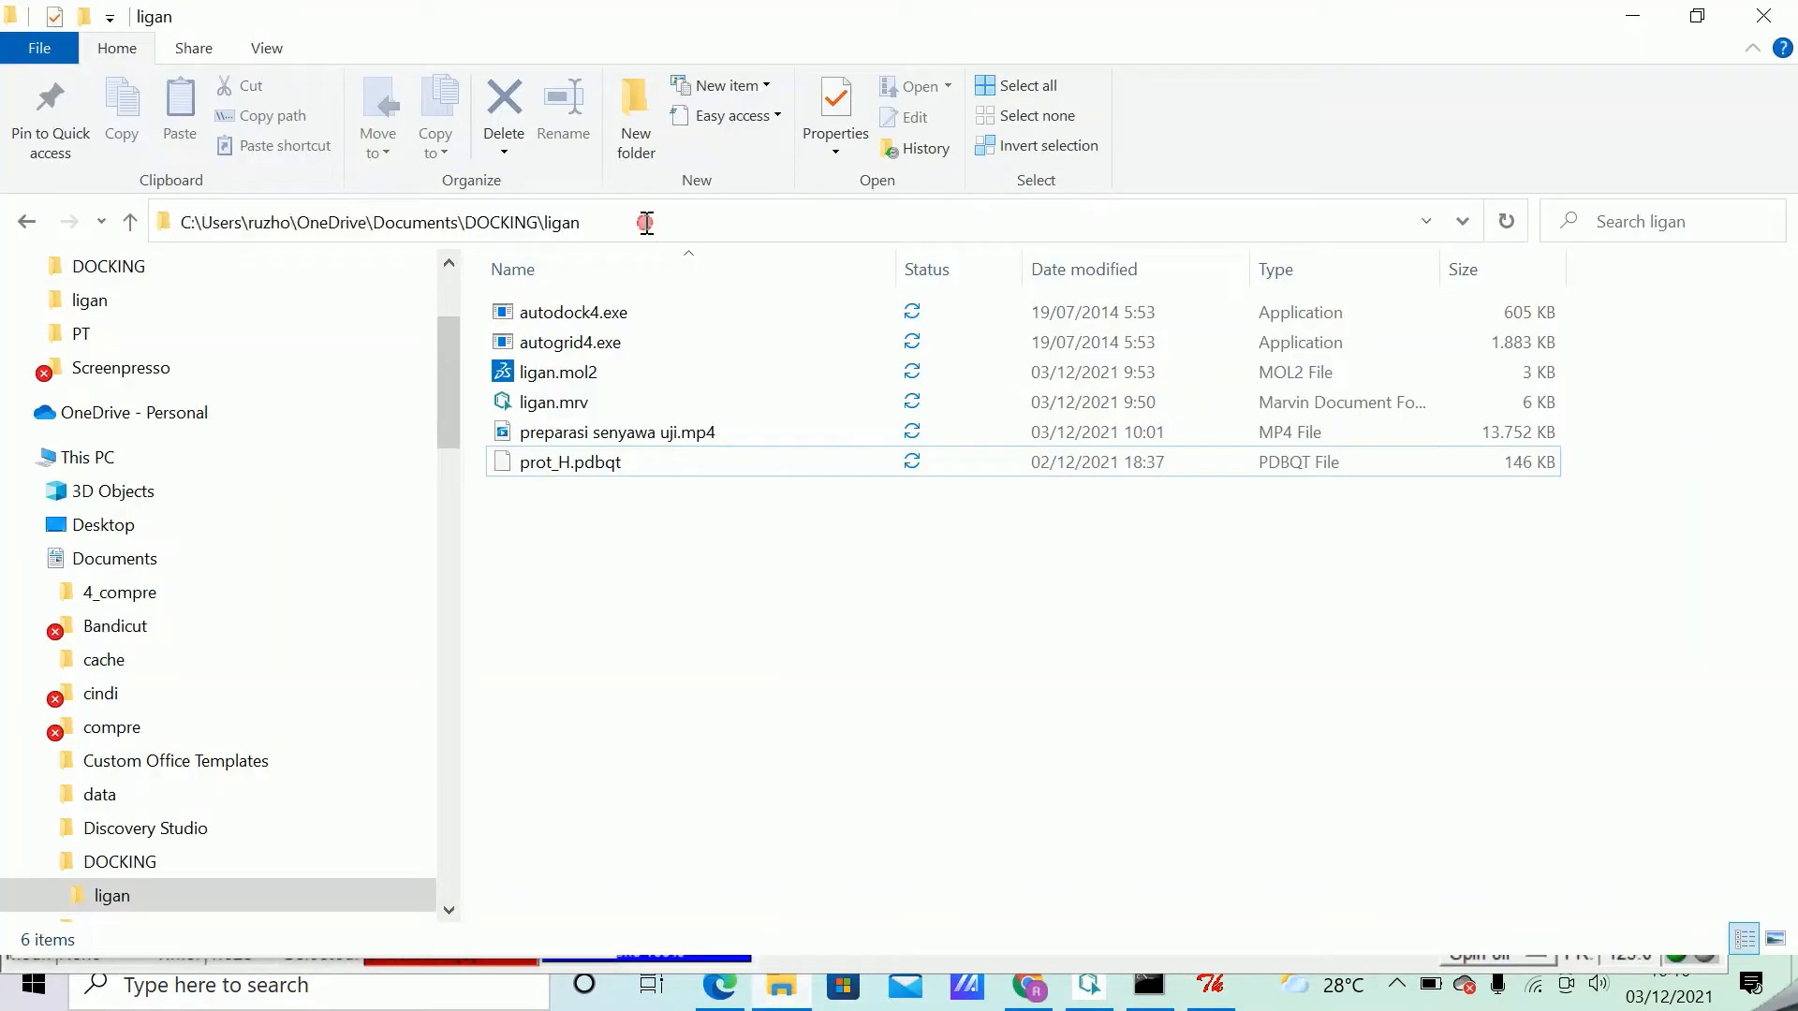
pyautogui.rightClick(652, 222)
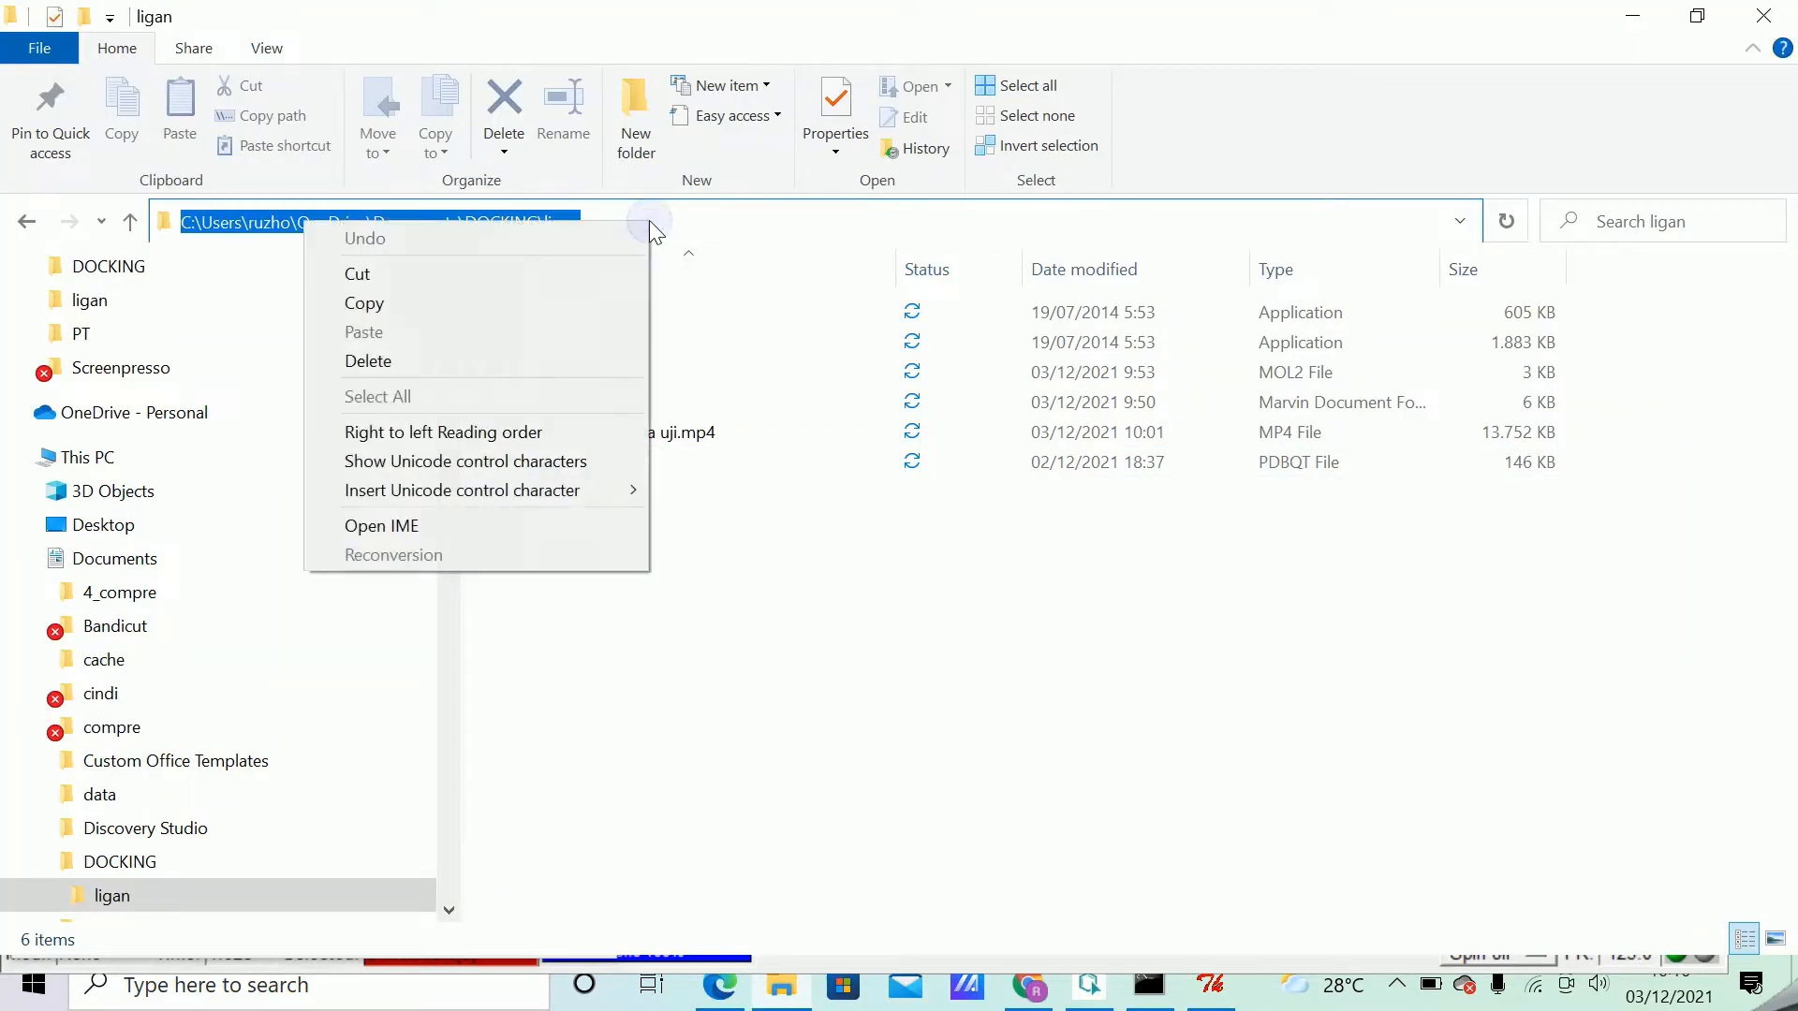
pyautogui.click(472, 305)
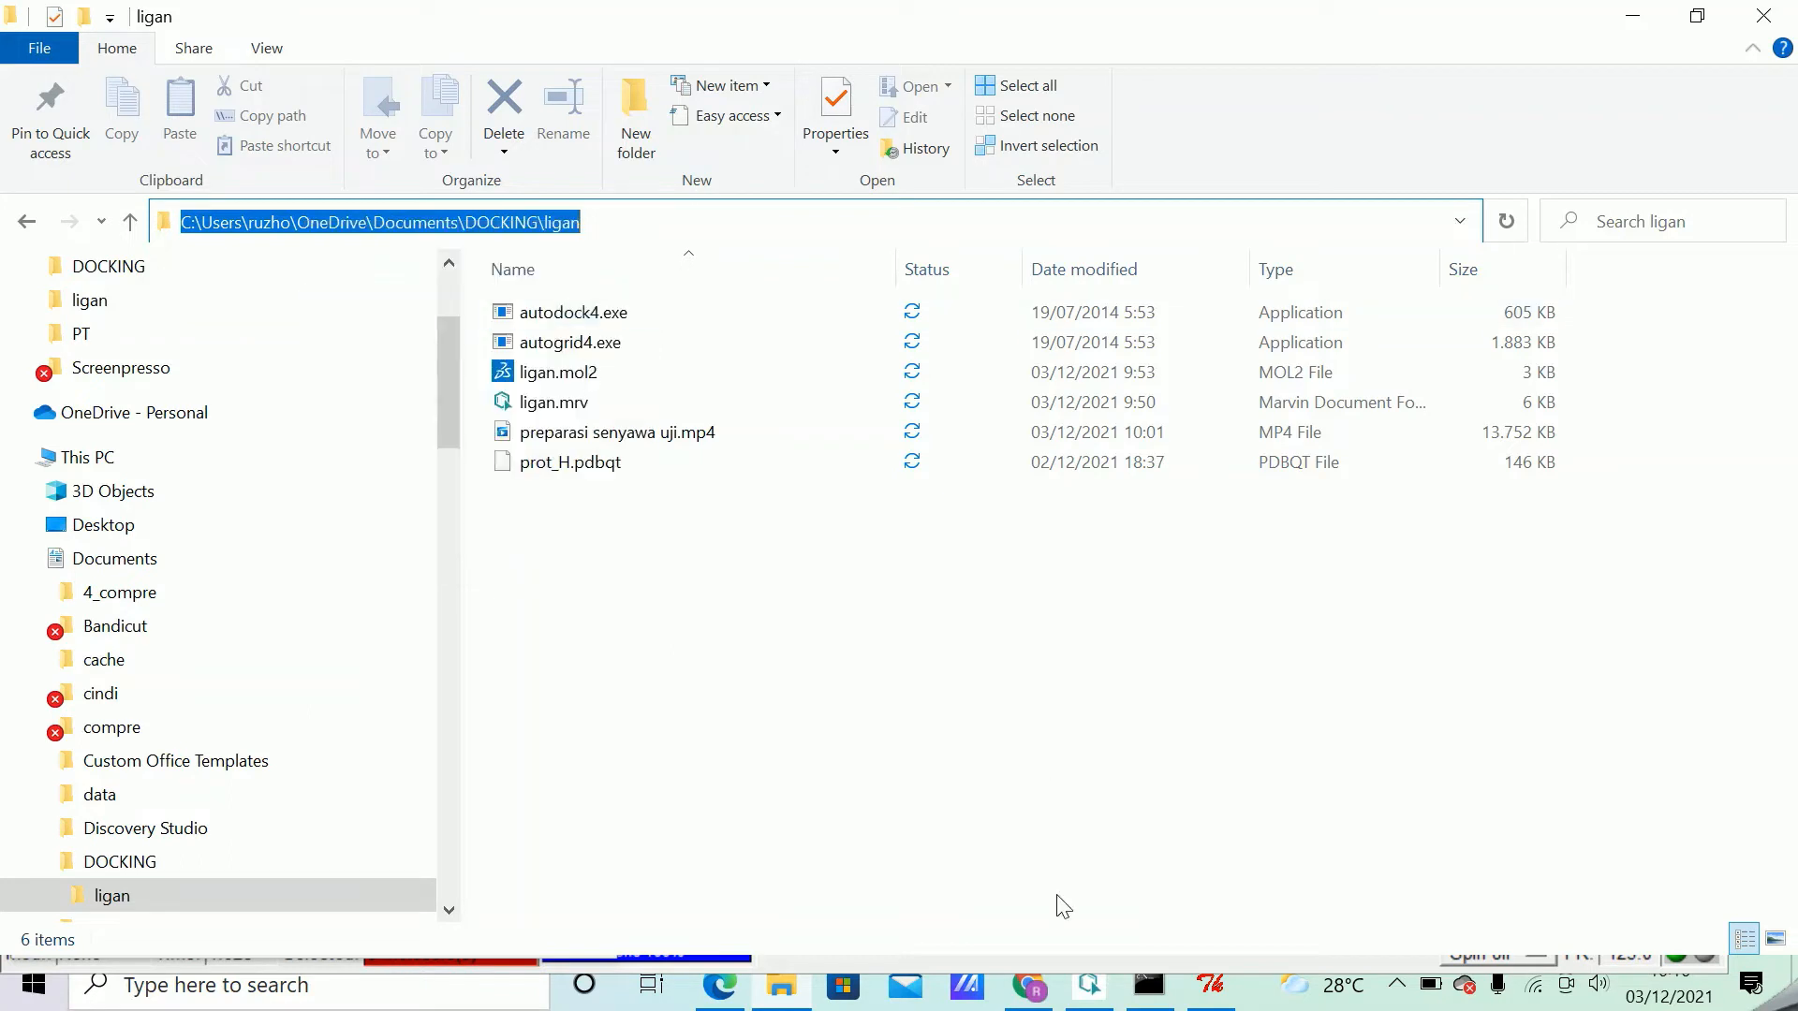
# Return to AutoDockTools, set the Startup Directory to the copied DOCKING\ligan path, and dismiss the preferences.
pyautogui.click(1211, 985)
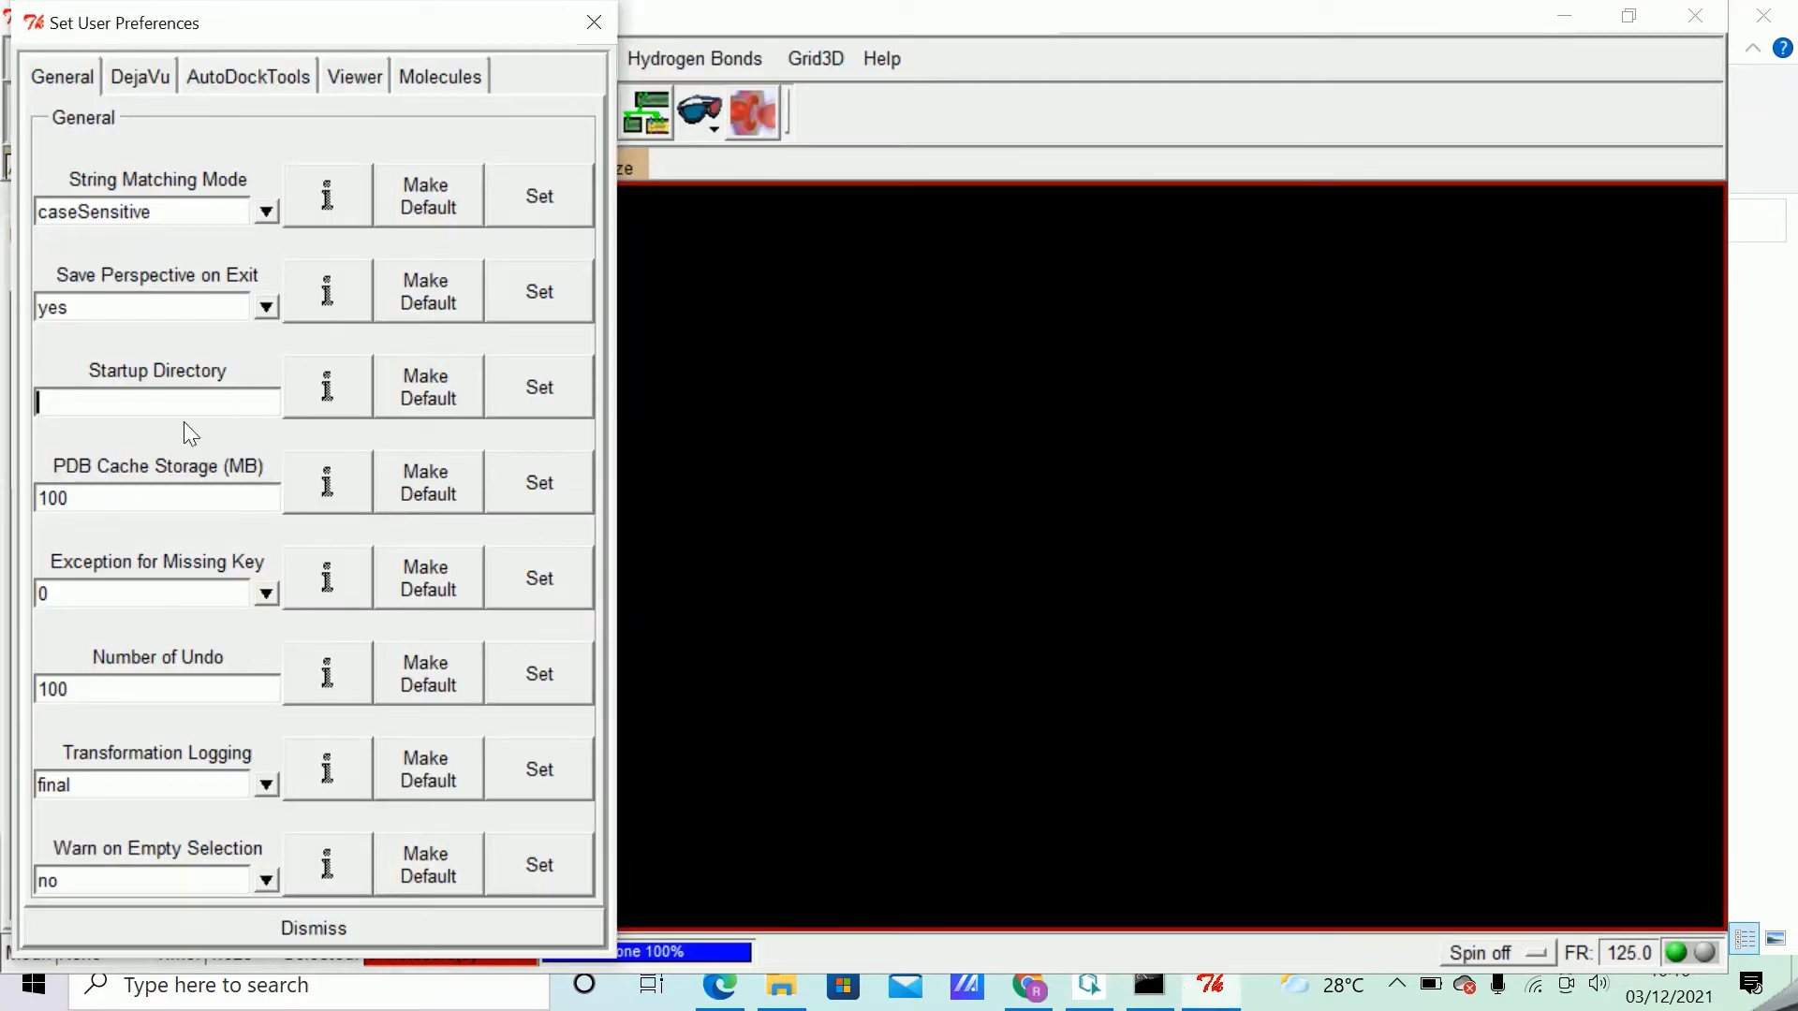
pyautogui.click(163, 401)
pyautogui.rightClick(160, 402)
pyautogui.hotkey('ctrl', 'v')
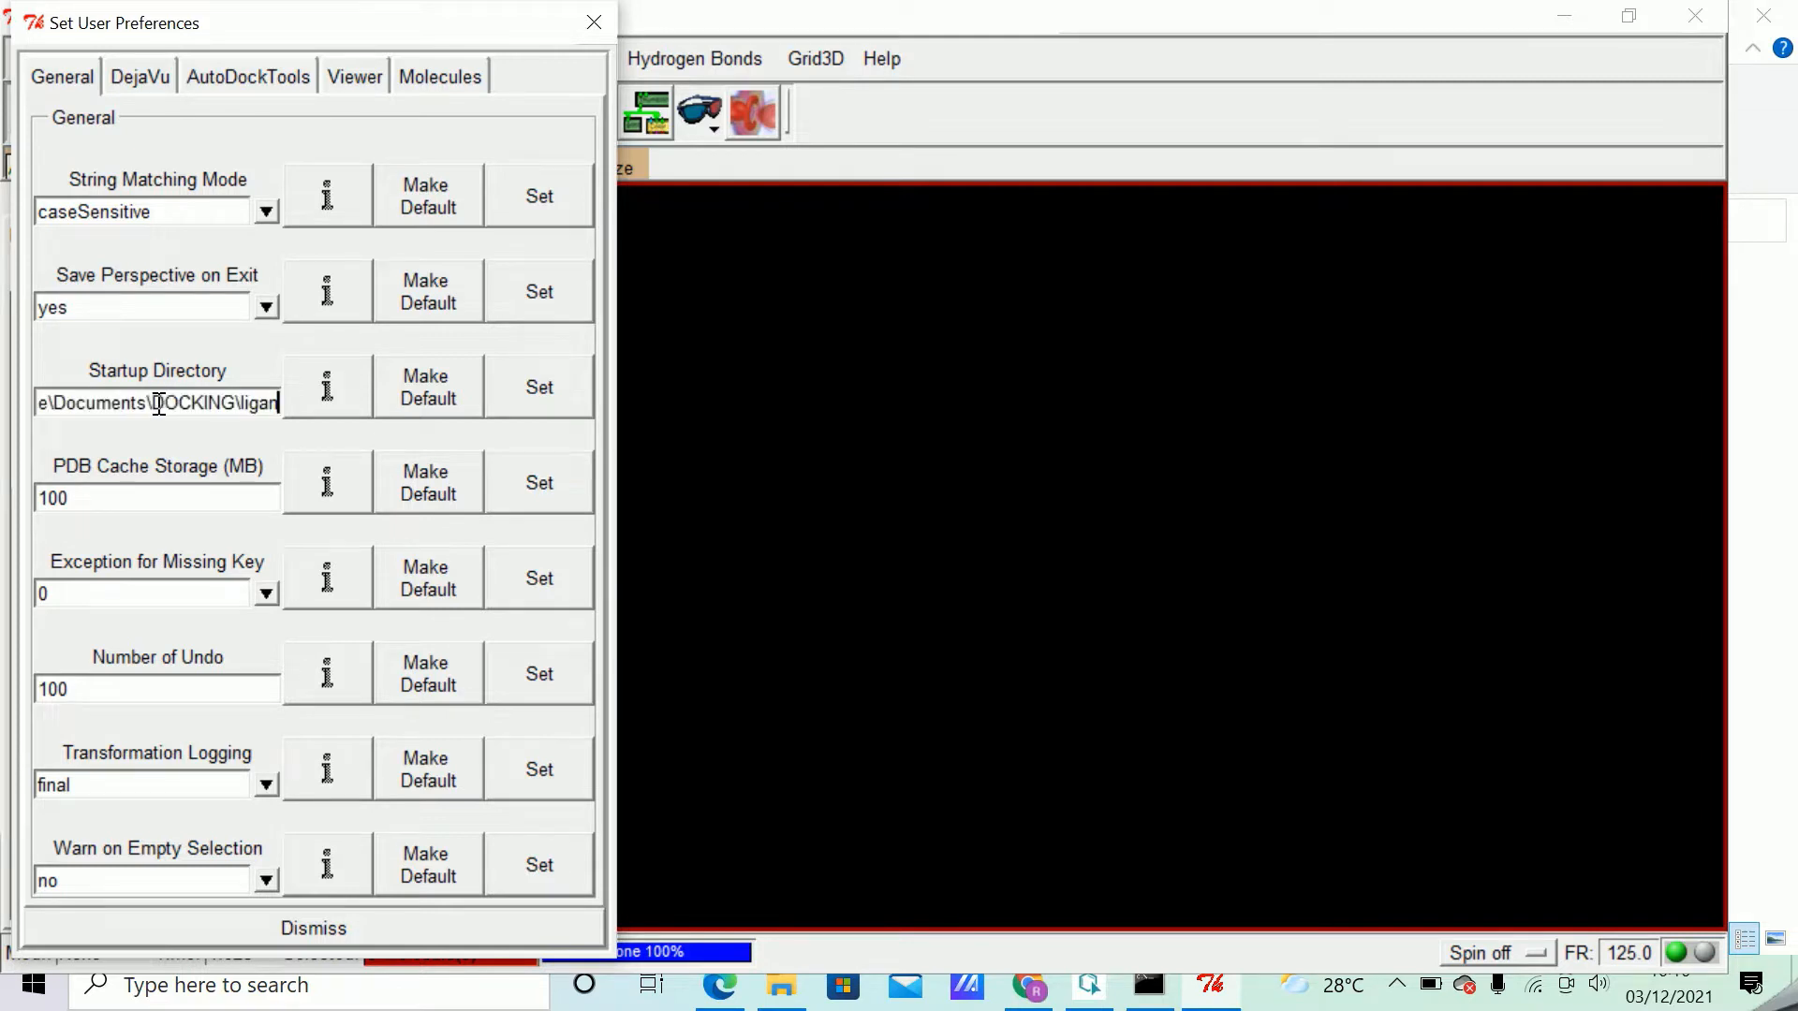
pyautogui.click(552, 393)
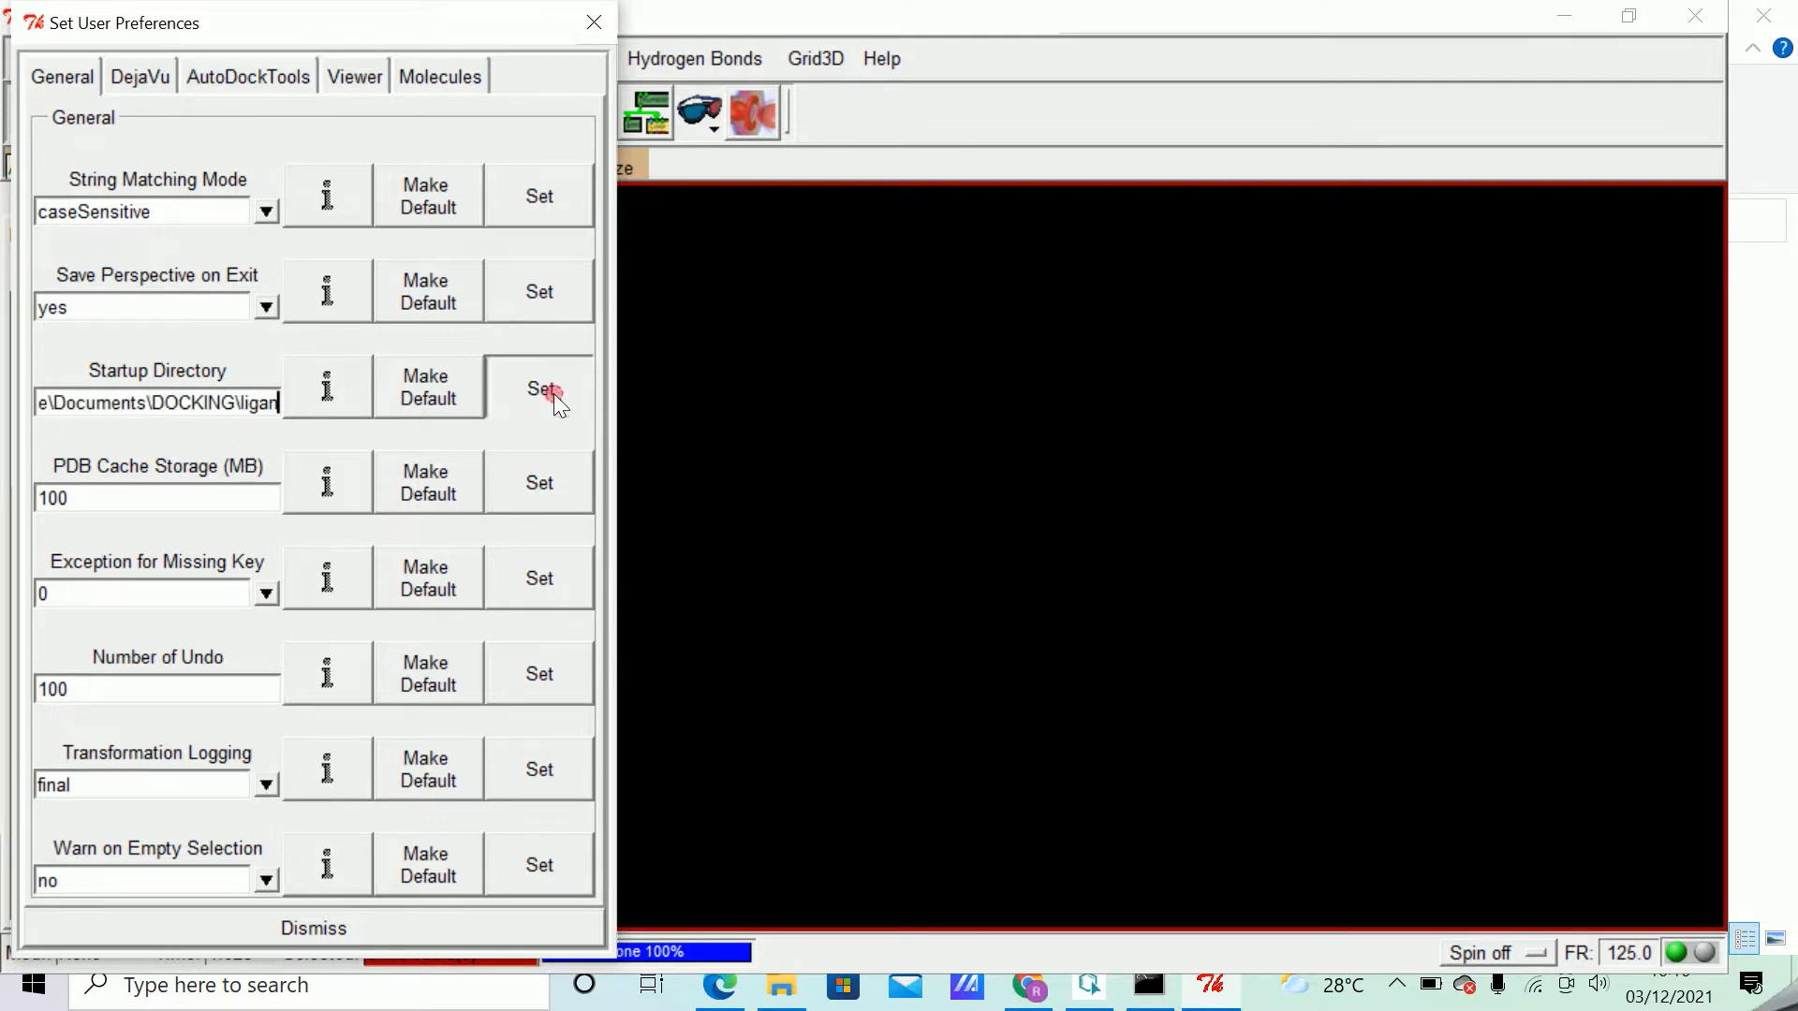
pyautogui.click(324, 918)
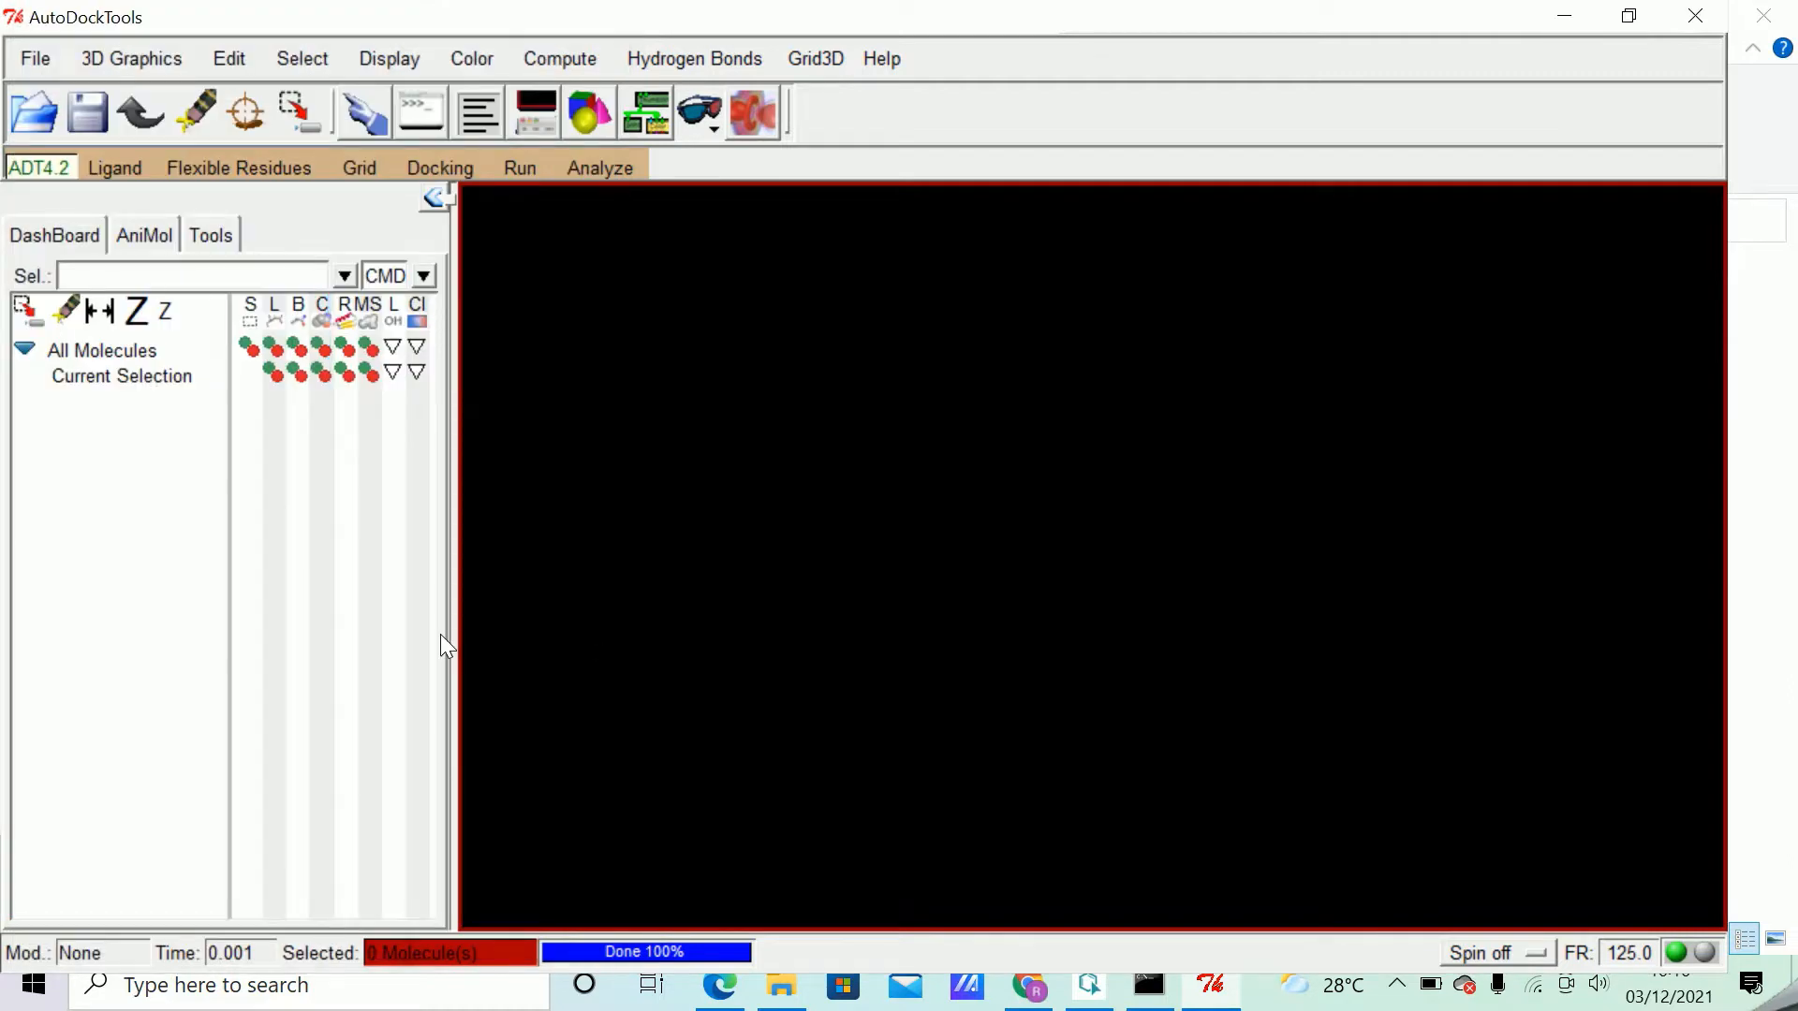
pyautogui.click(119, 168)
pyautogui.moveTo(165, 231)
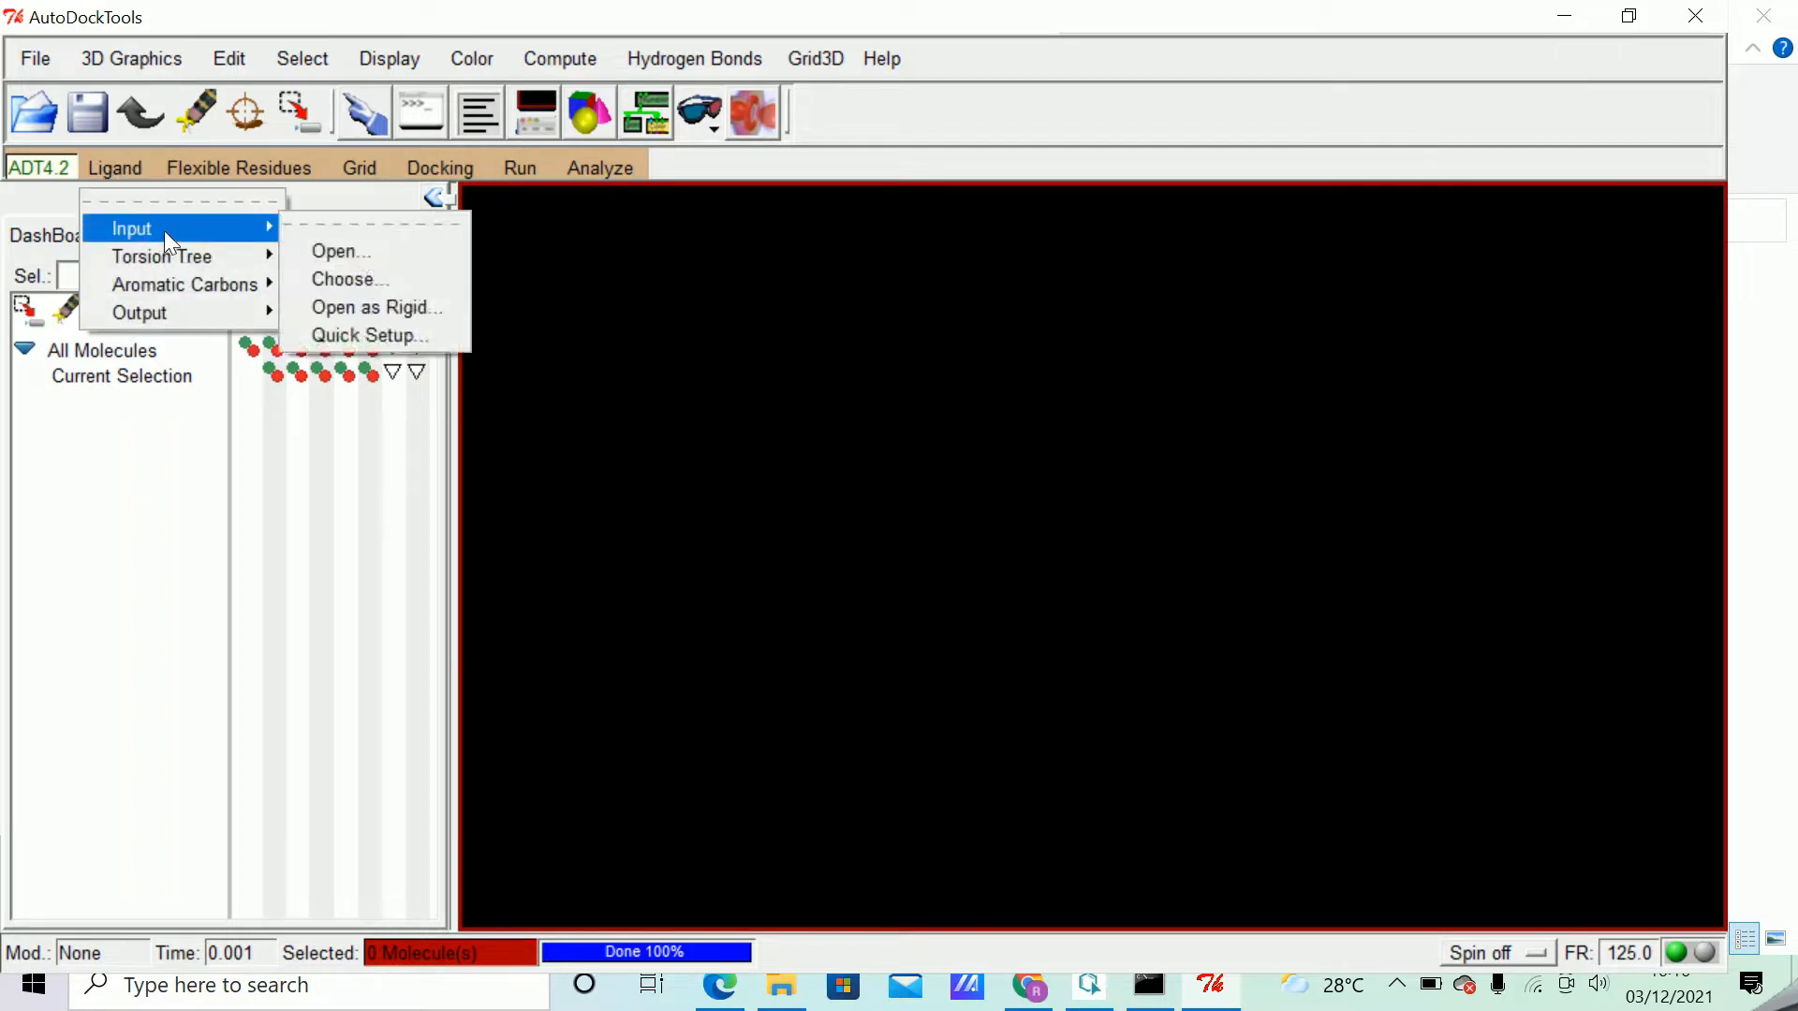
pyautogui.click(339, 247)
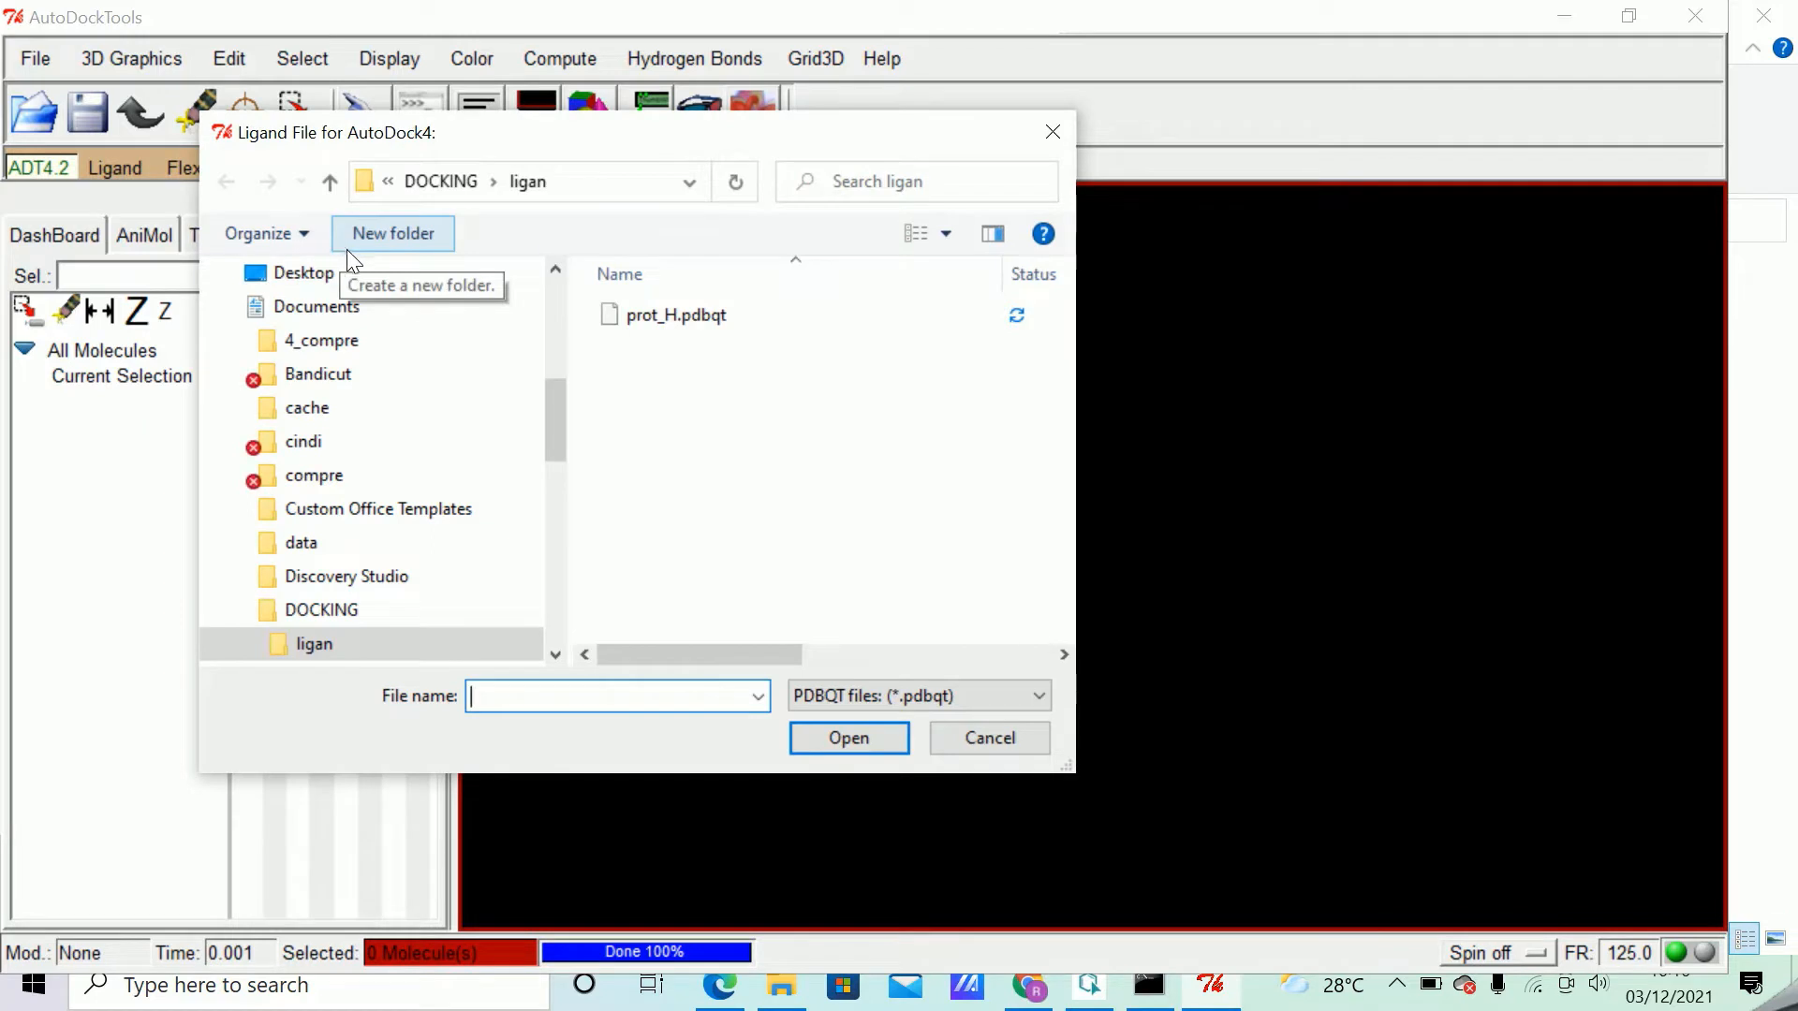
pyautogui.click(1013, 738)
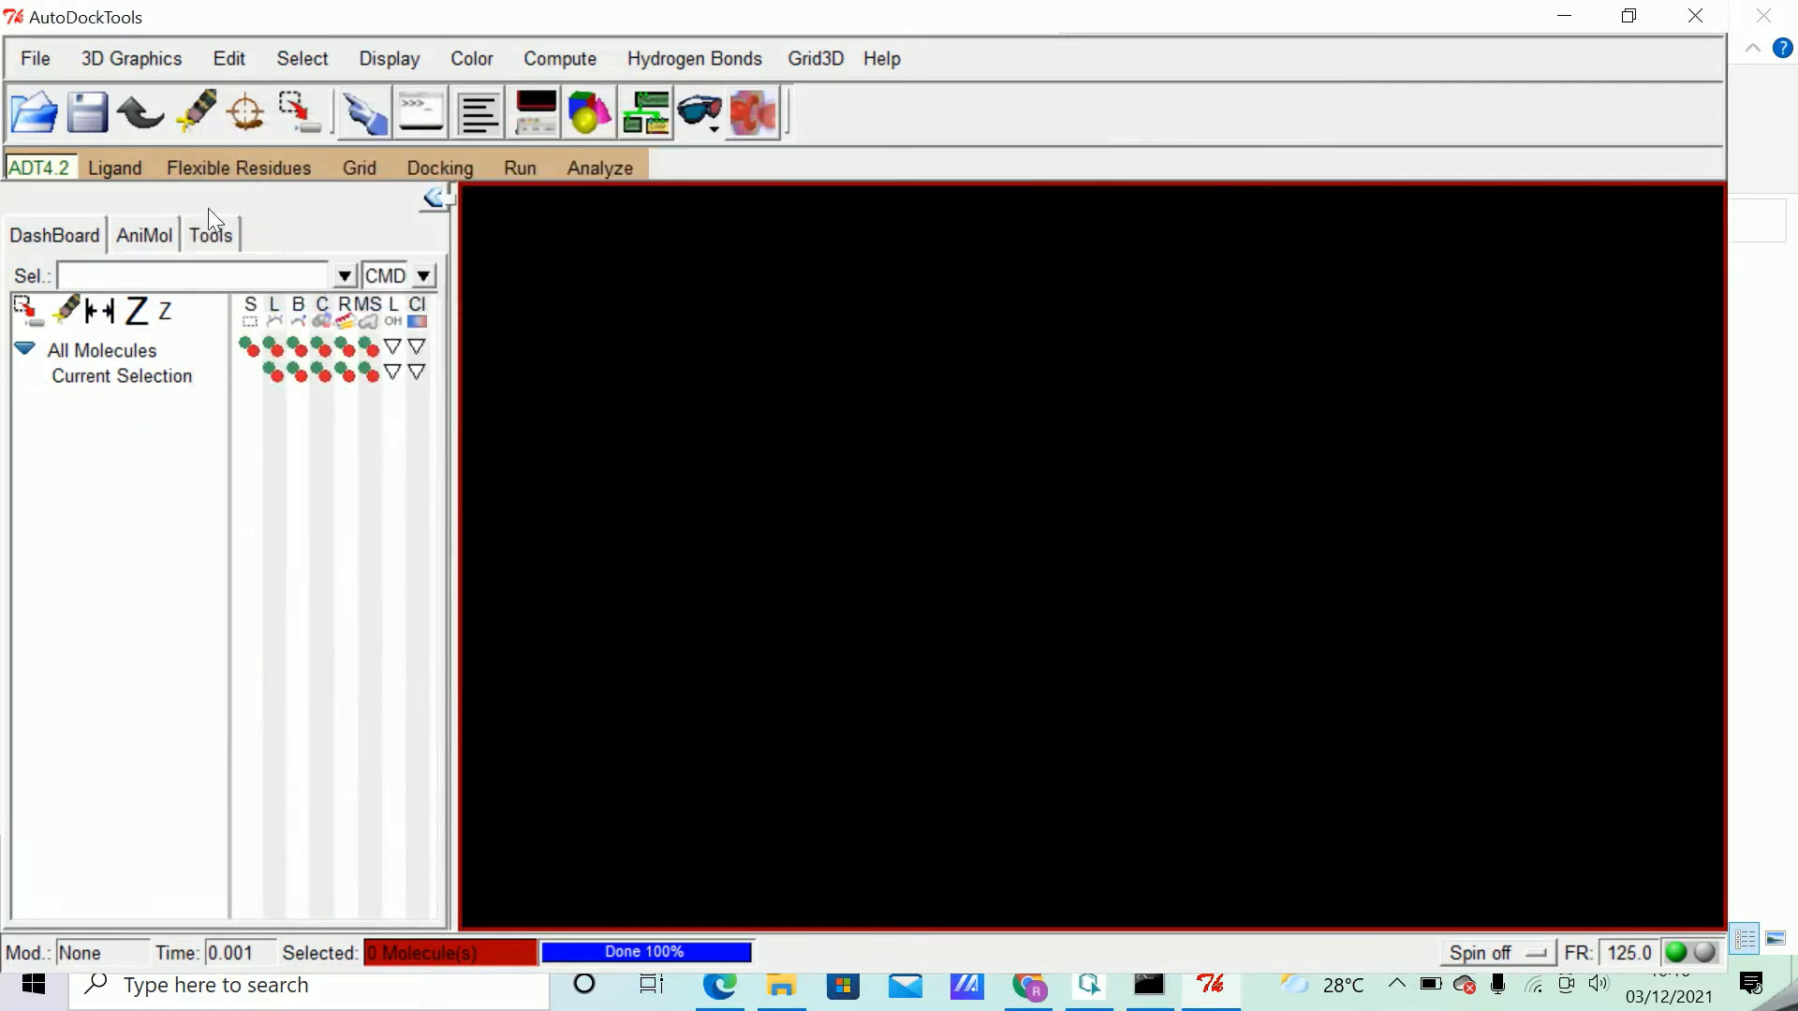
# Open ligan.mol2 from the DOCKING\ligan folder as the AutoDock4 ligand, filtering for MOL2 files, and dismiss the setup summary.
pyautogui.click(121, 166)
pyautogui.moveTo(146, 234)
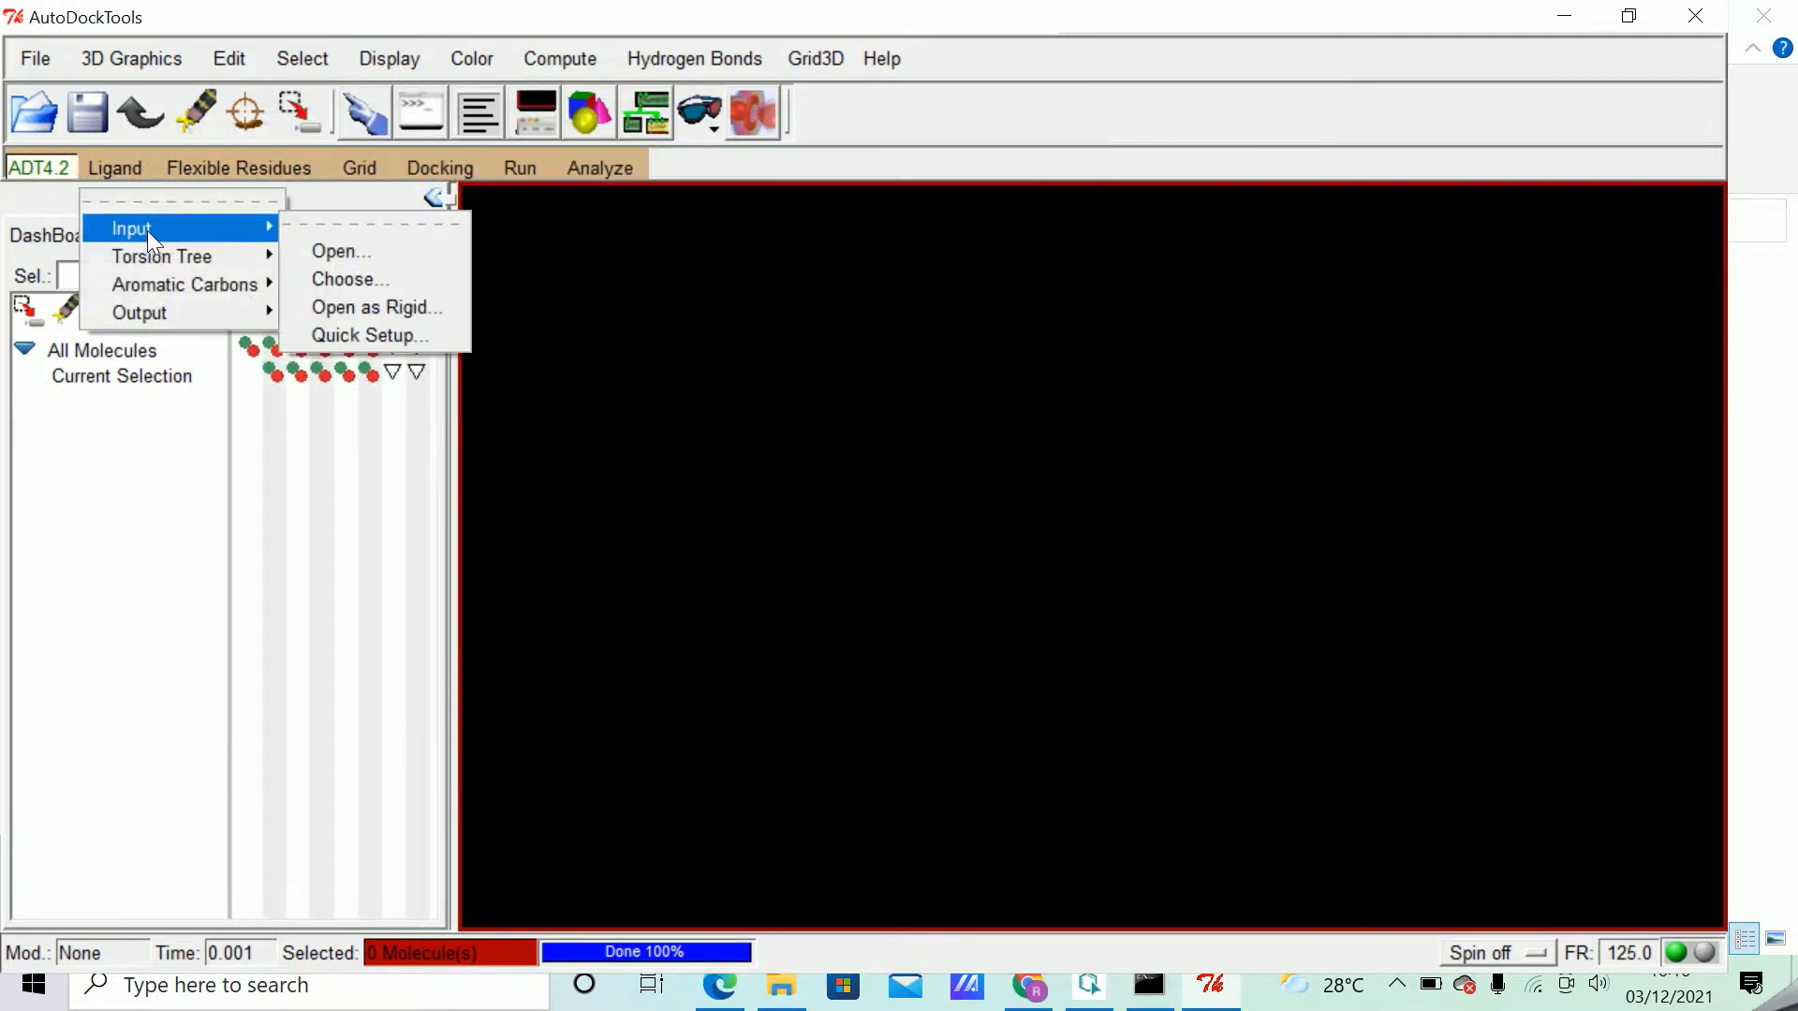
pyautogui.click(386, 253)
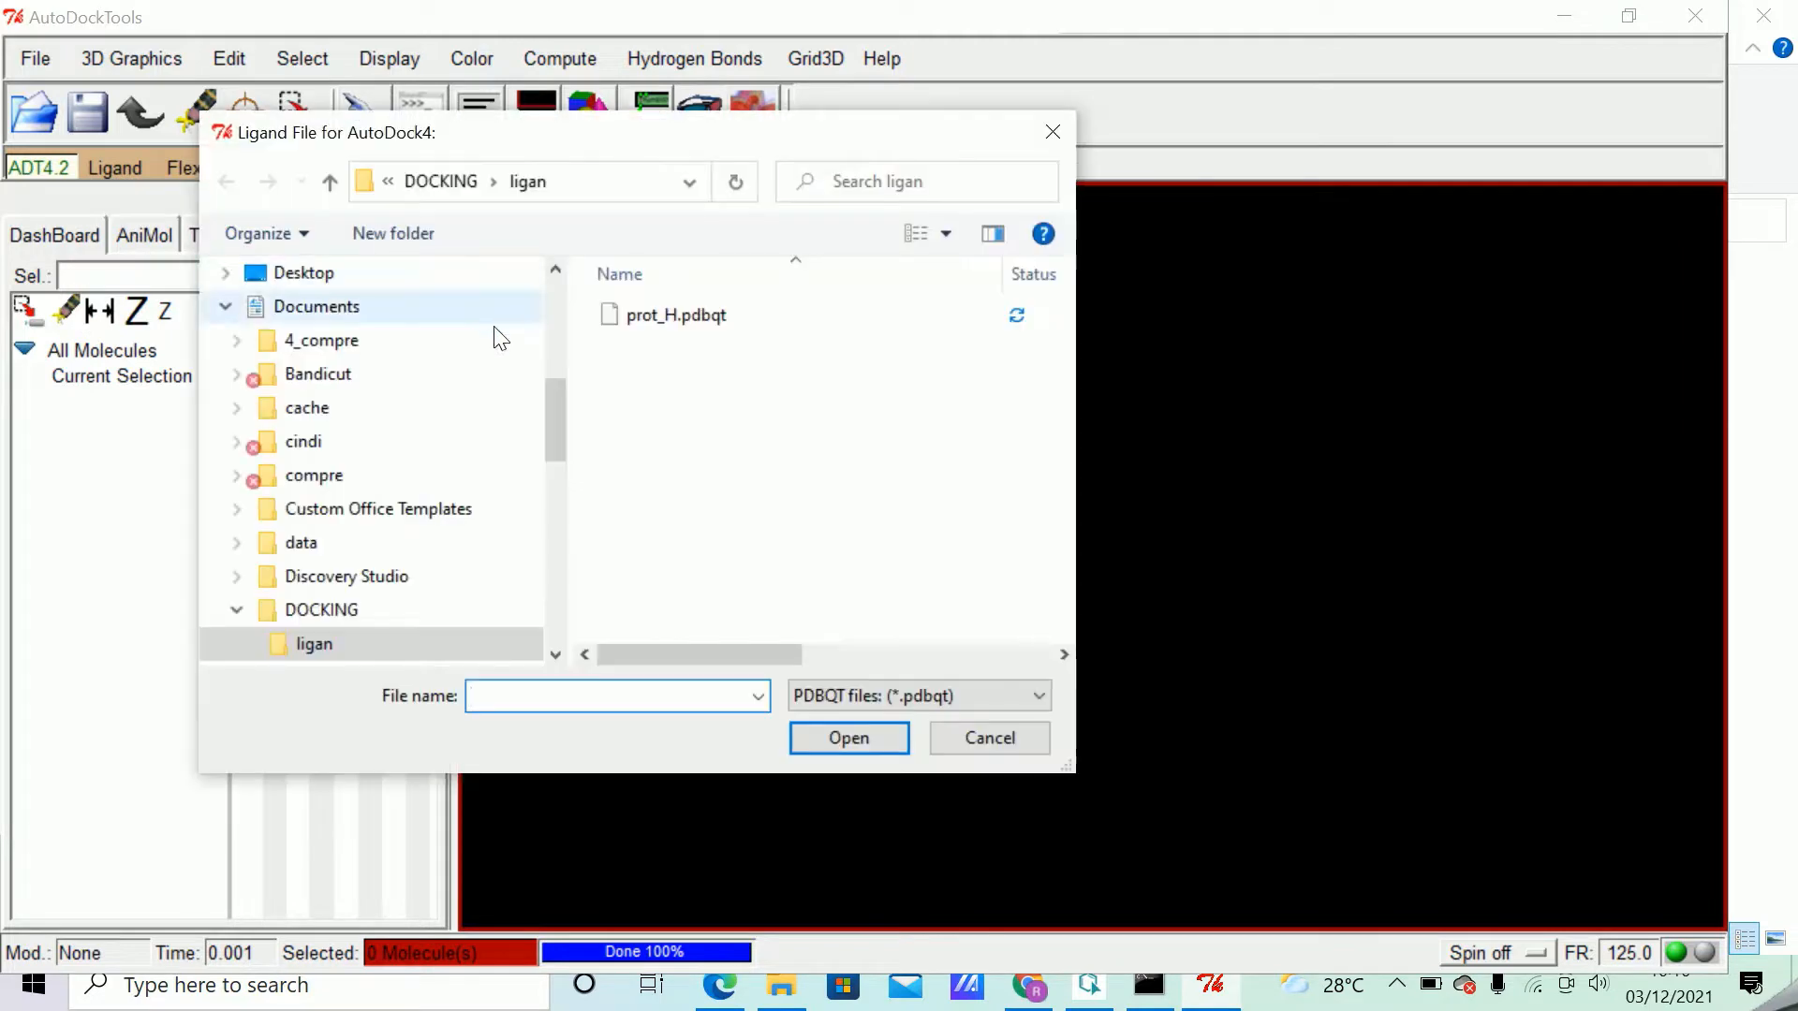
pyautogui.click(972, 693)
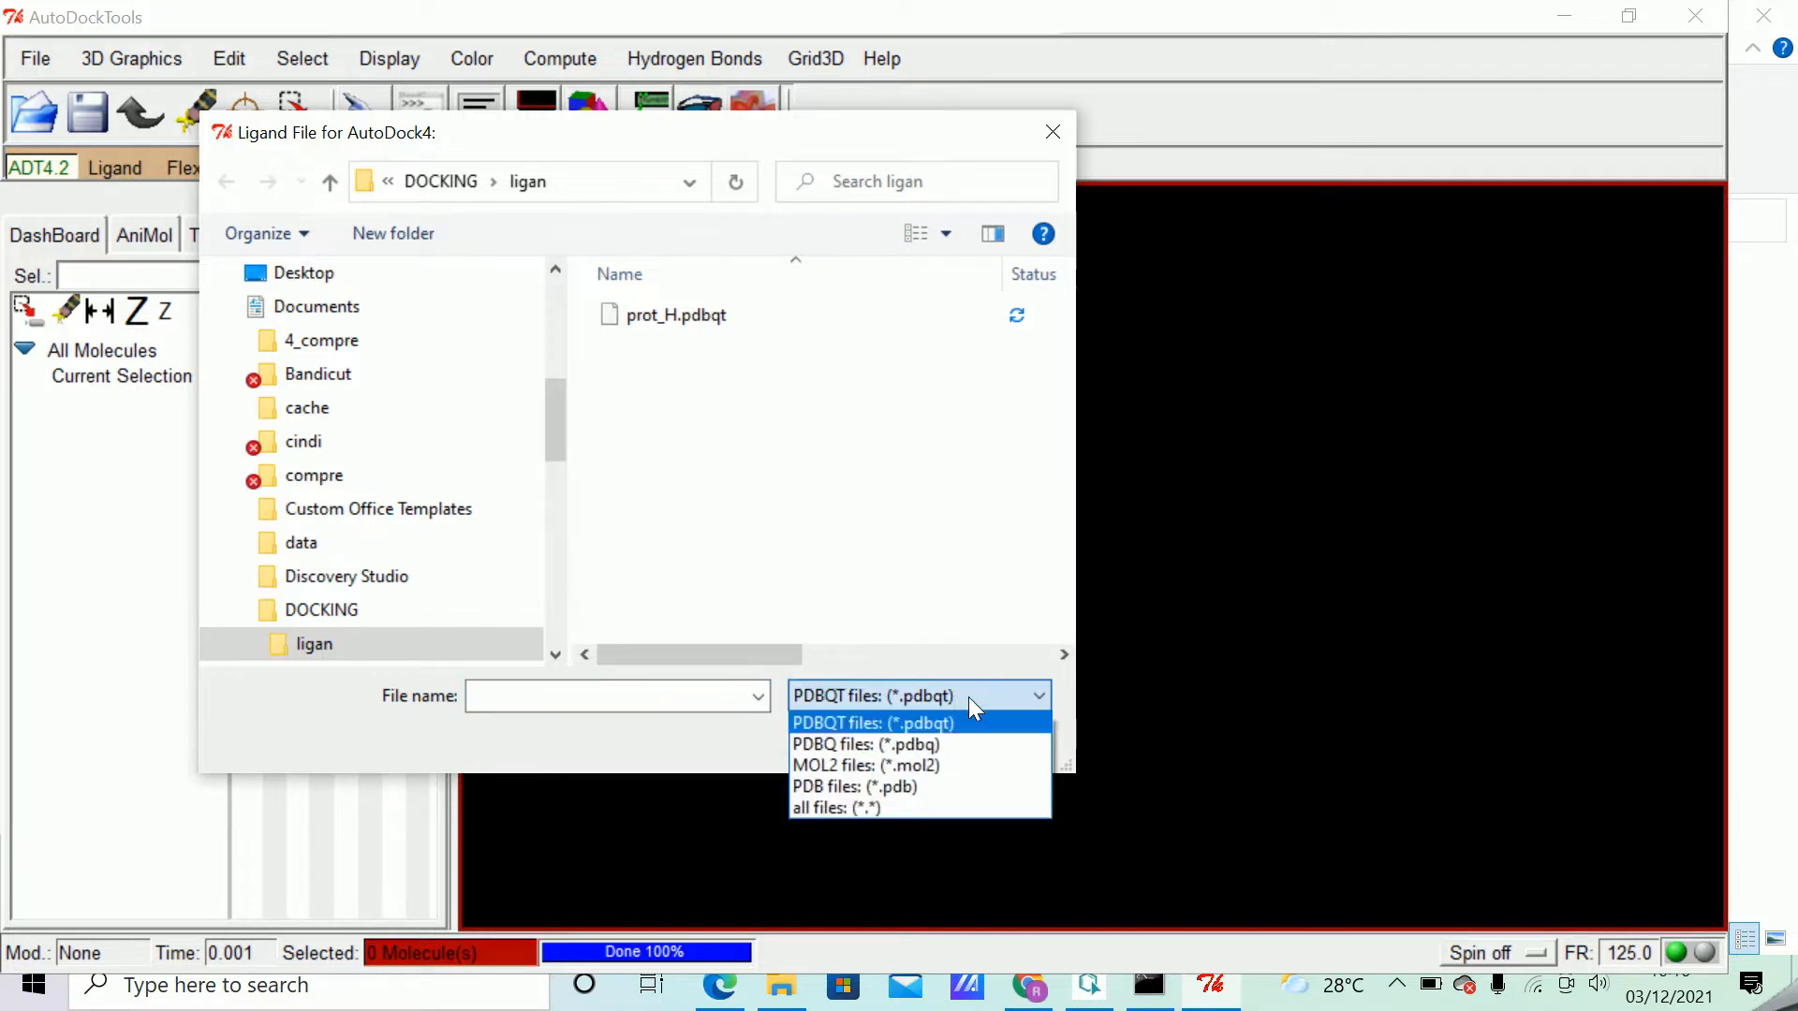
pyautogui.click(901, 766)
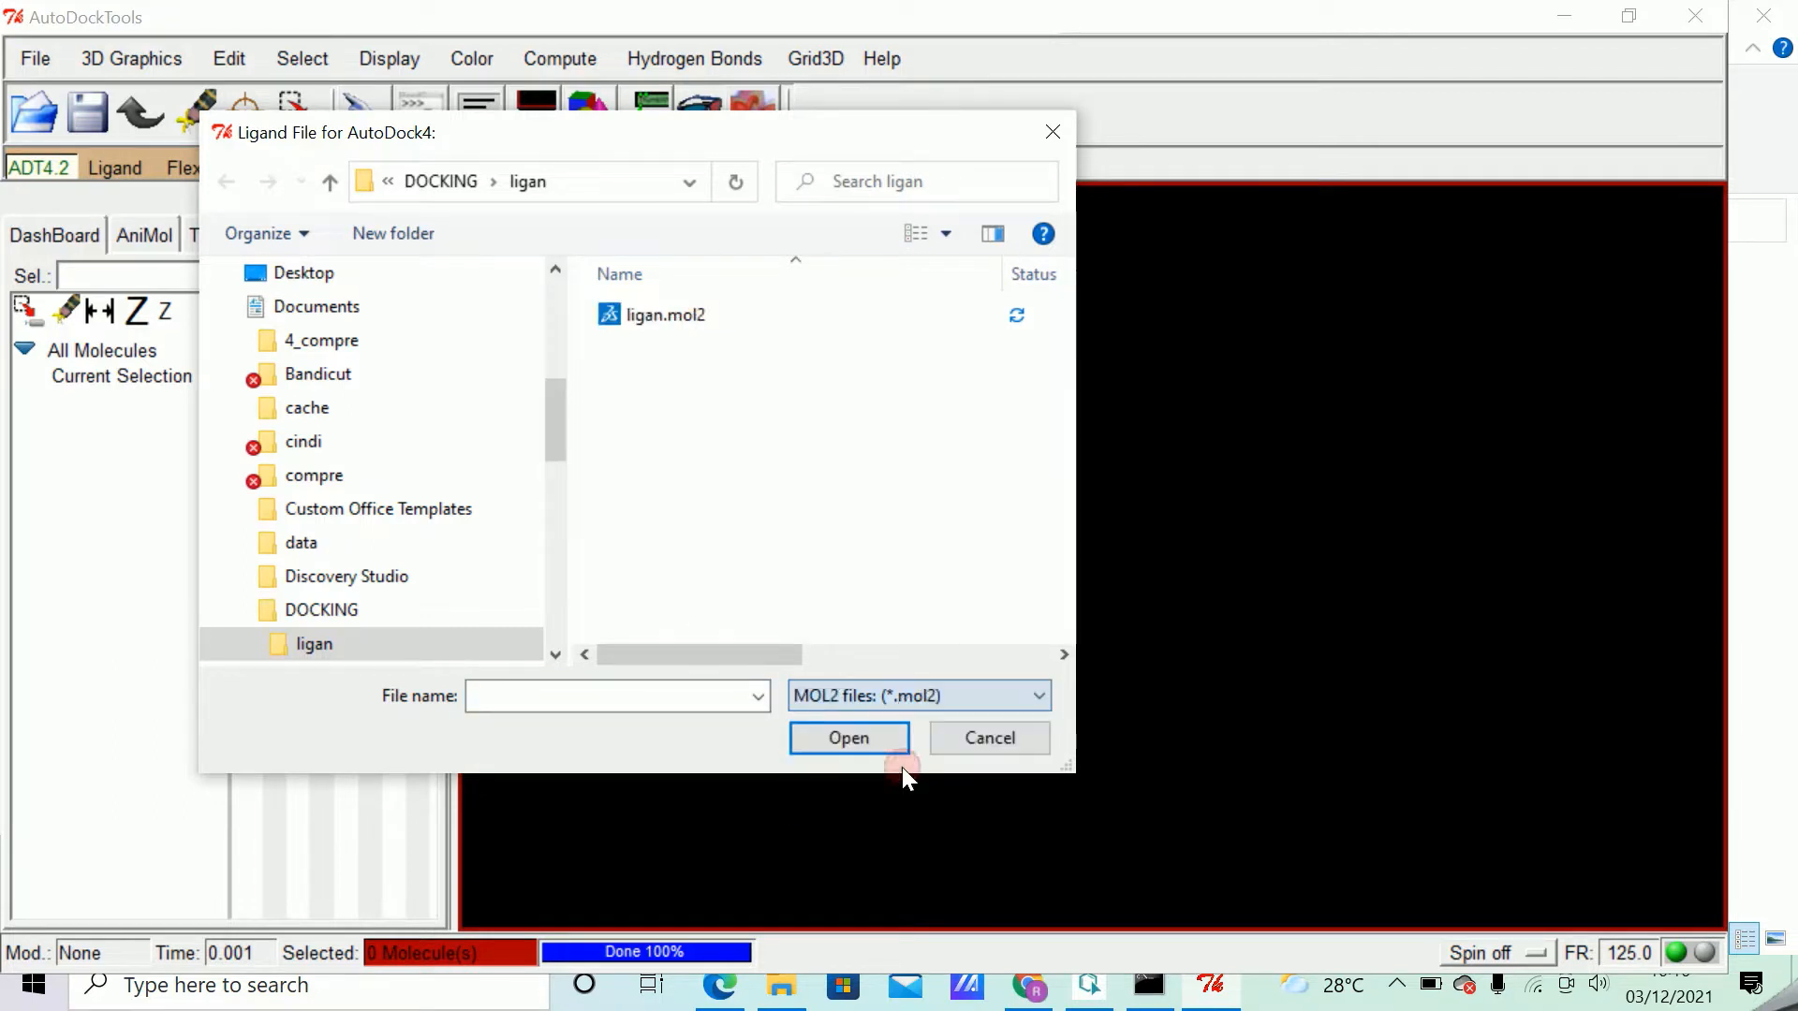
pyautogui.click(689, 316)
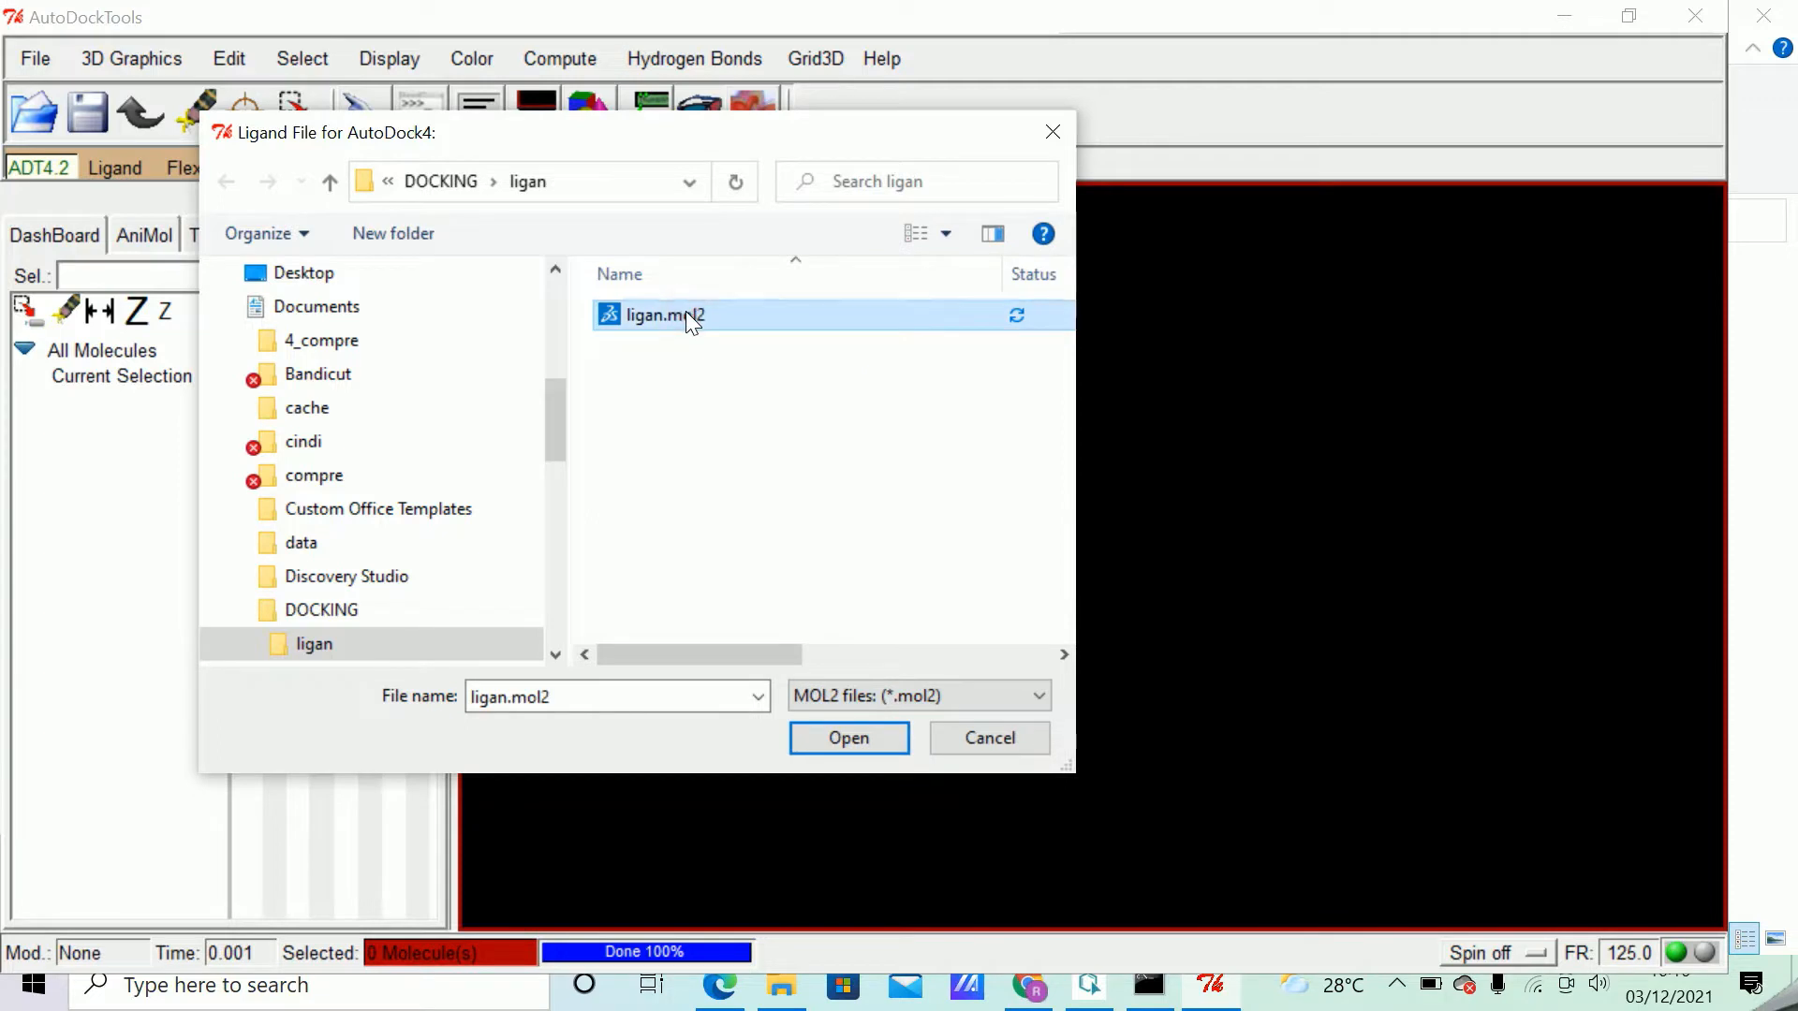
pyautogui.click(865, 739)
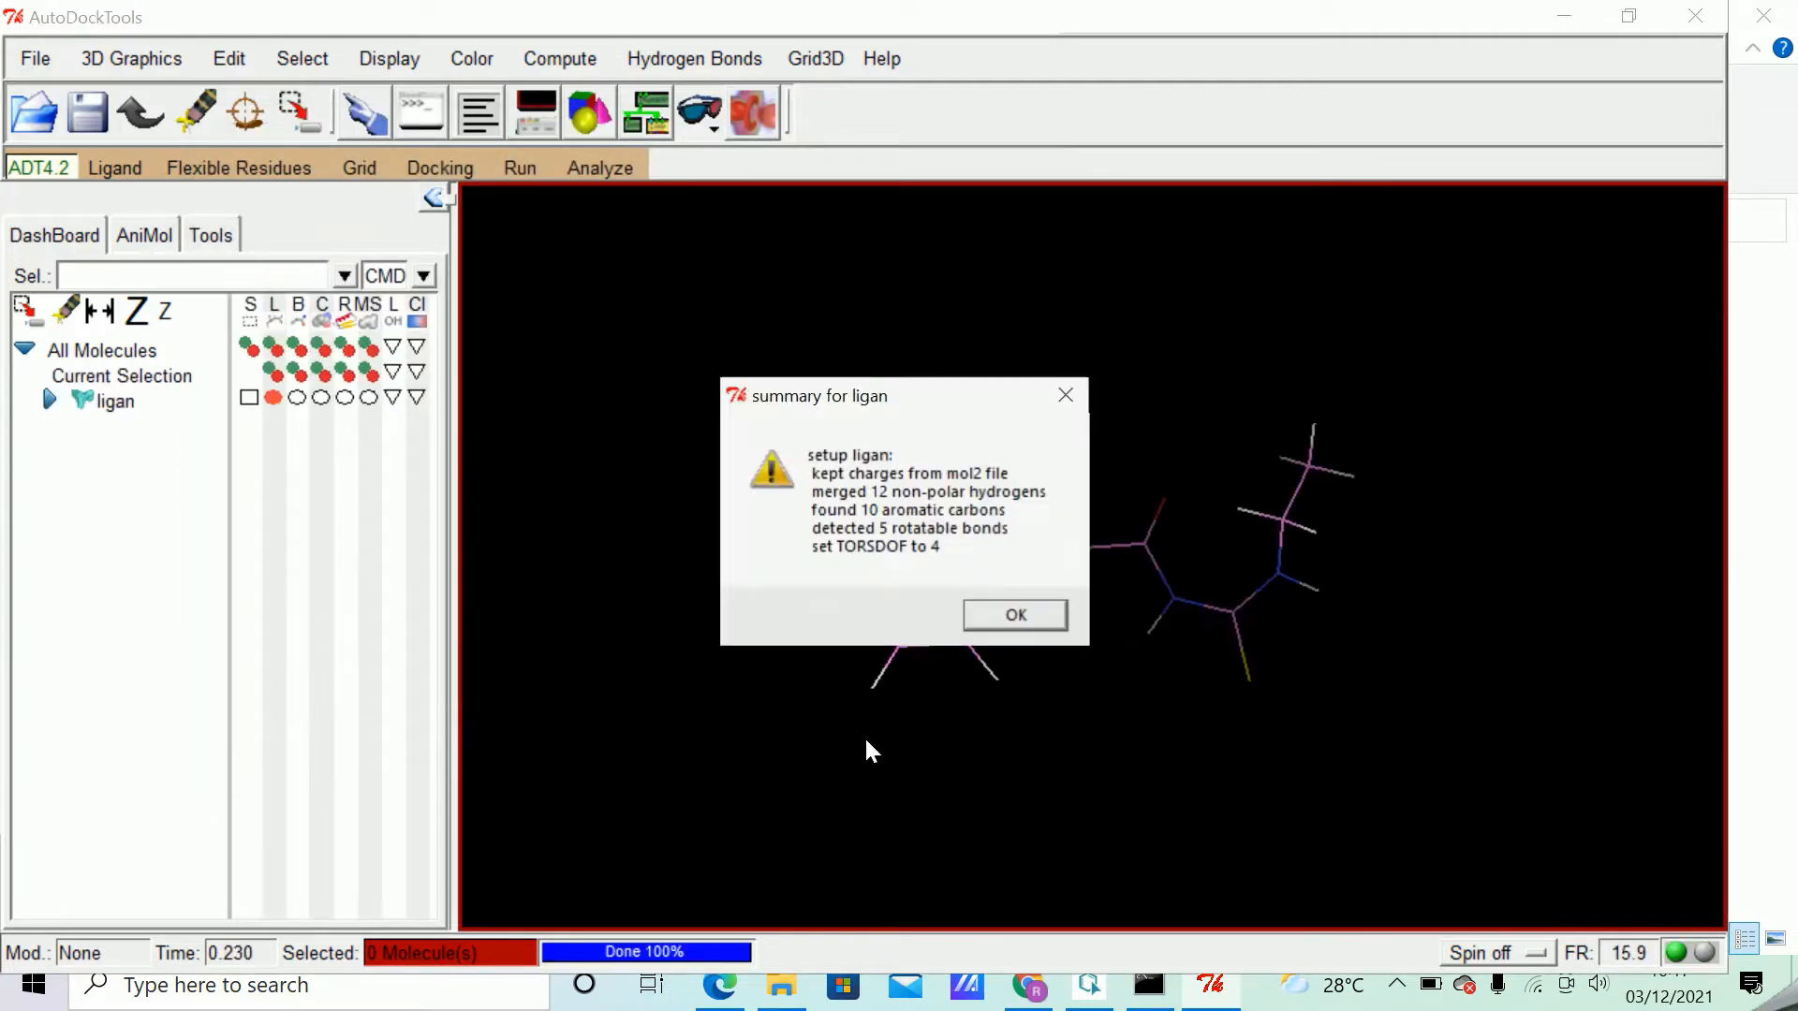
pyautogui.click(1016, 616)
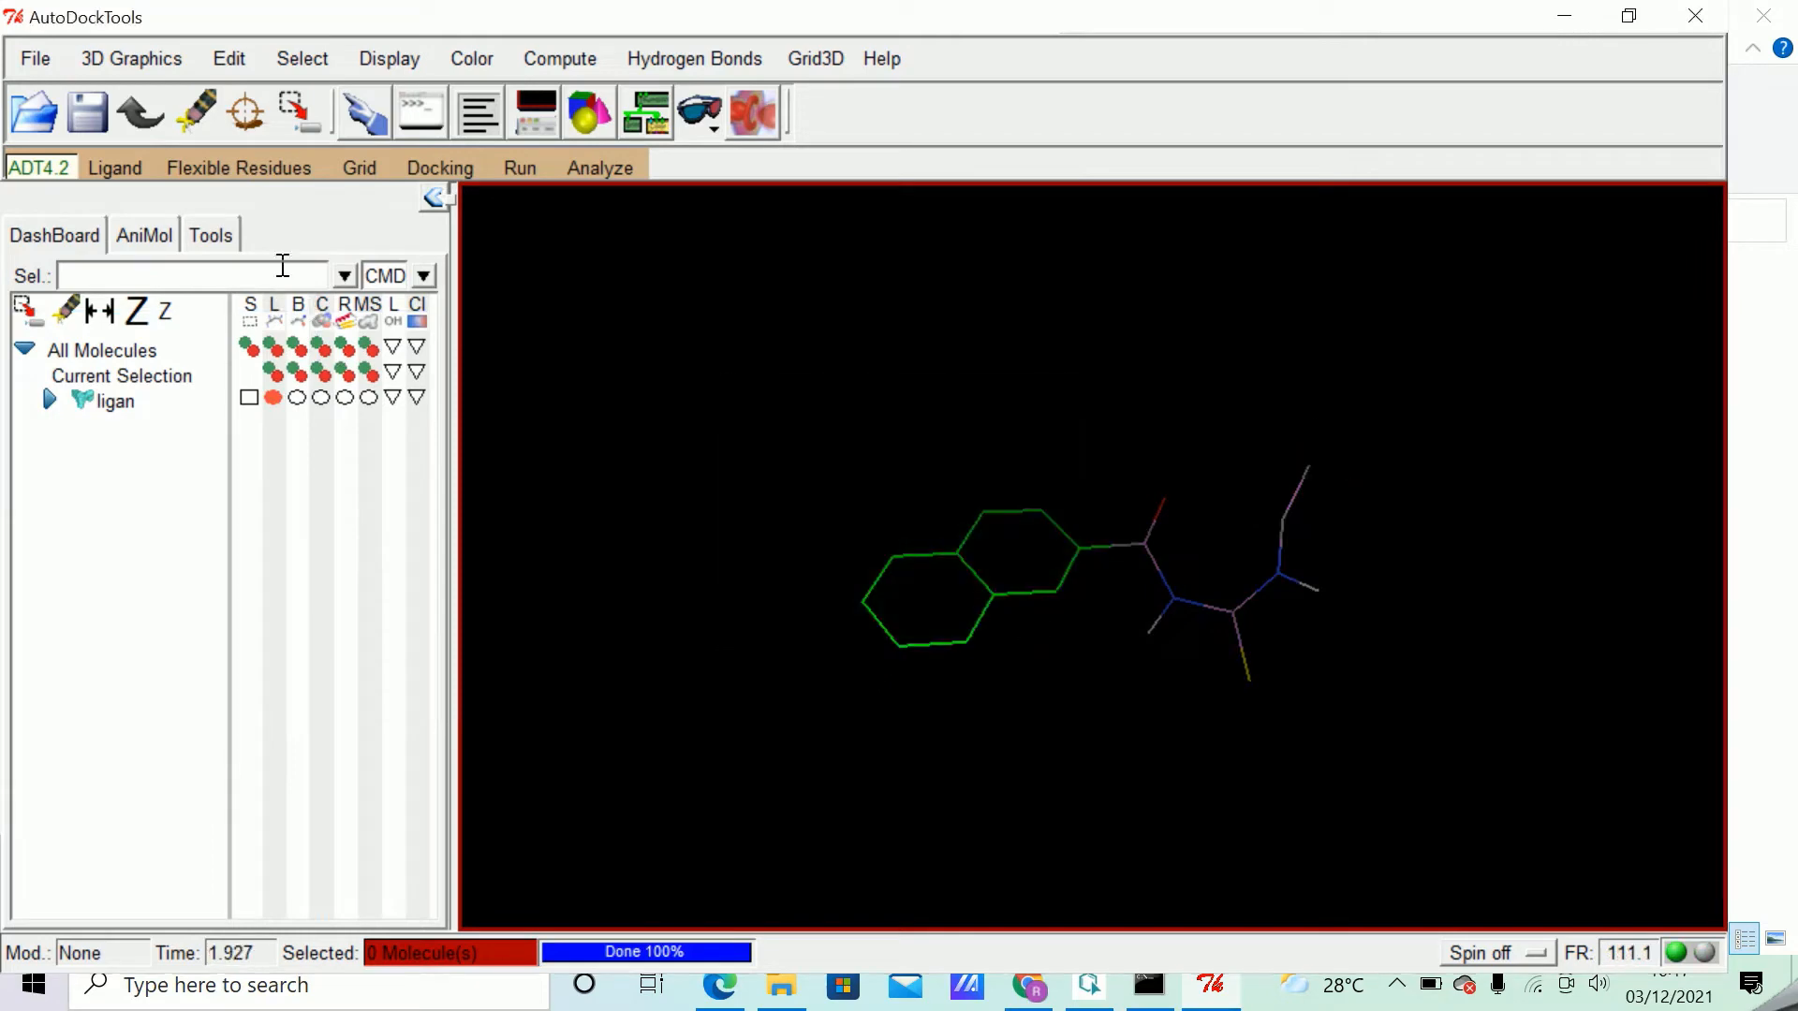
# Detect the root of the ligand's torsion tree and accept the default rotatable bonds in the torsion selection.
pyautogui.click(116, 169)
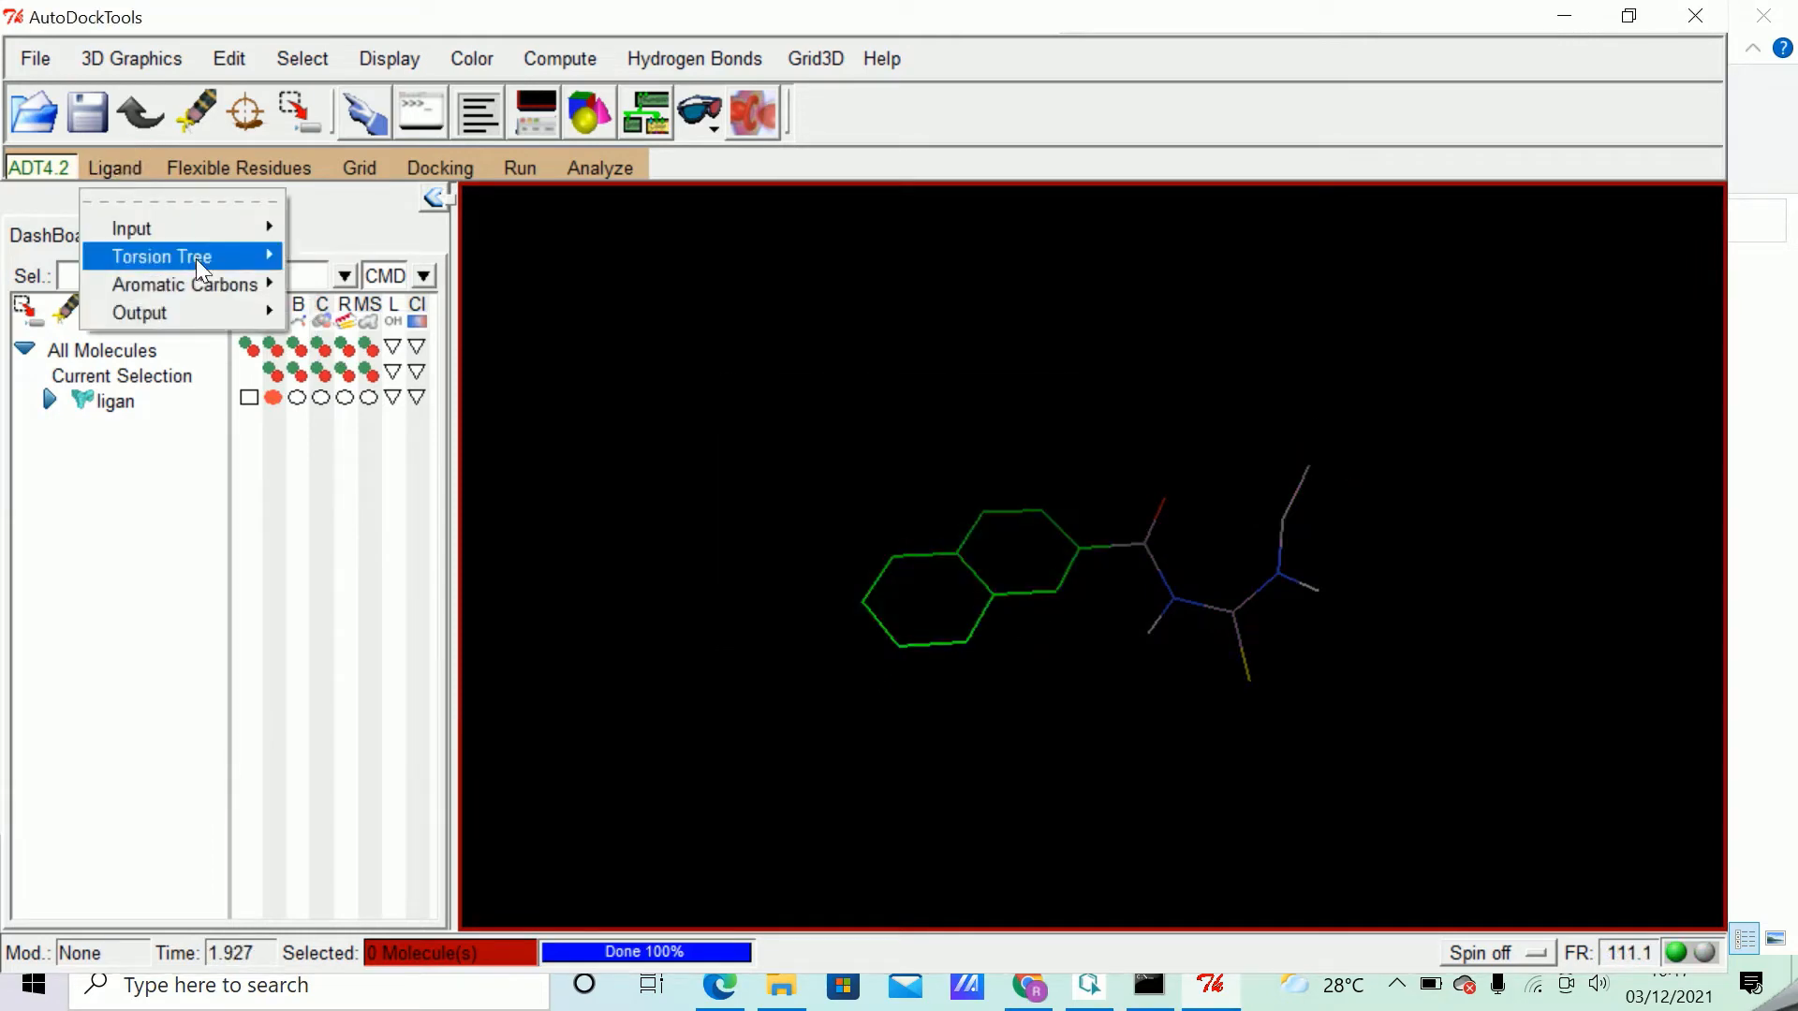
pyautogui.moveTo(211, 262)
pyautogui.click(354, 311)
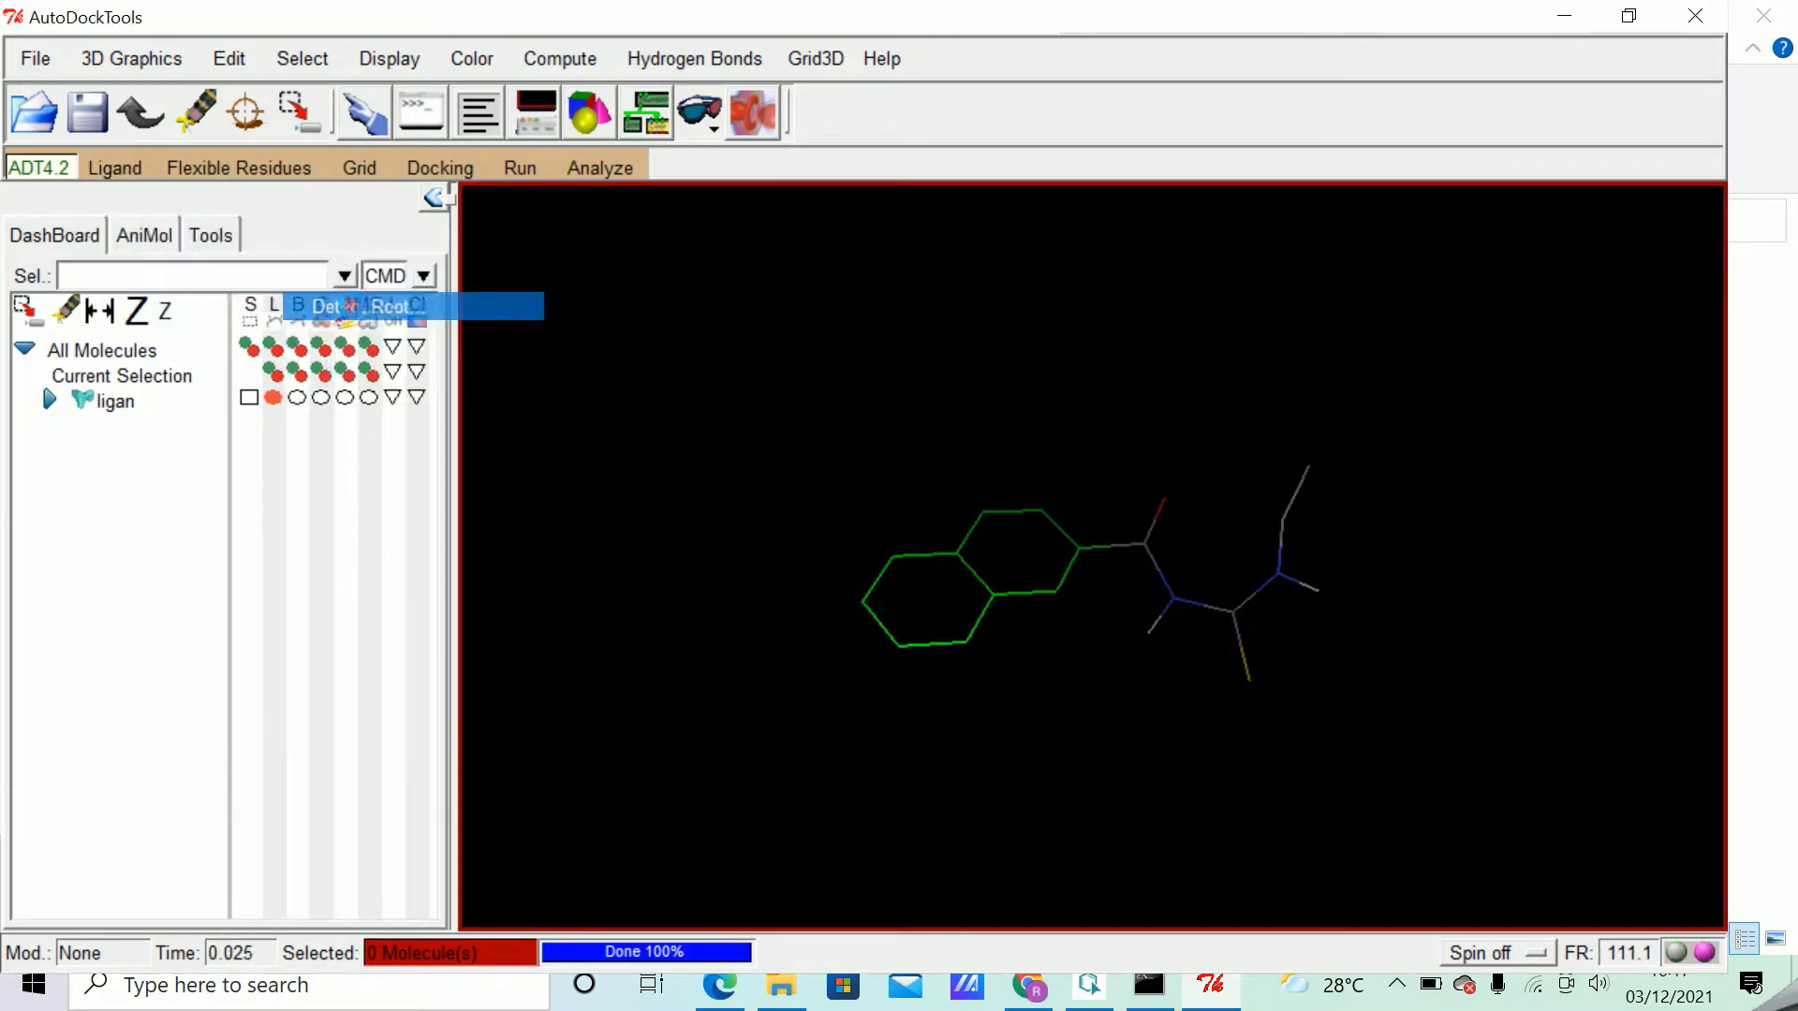
pyautogui.click(116, 171)
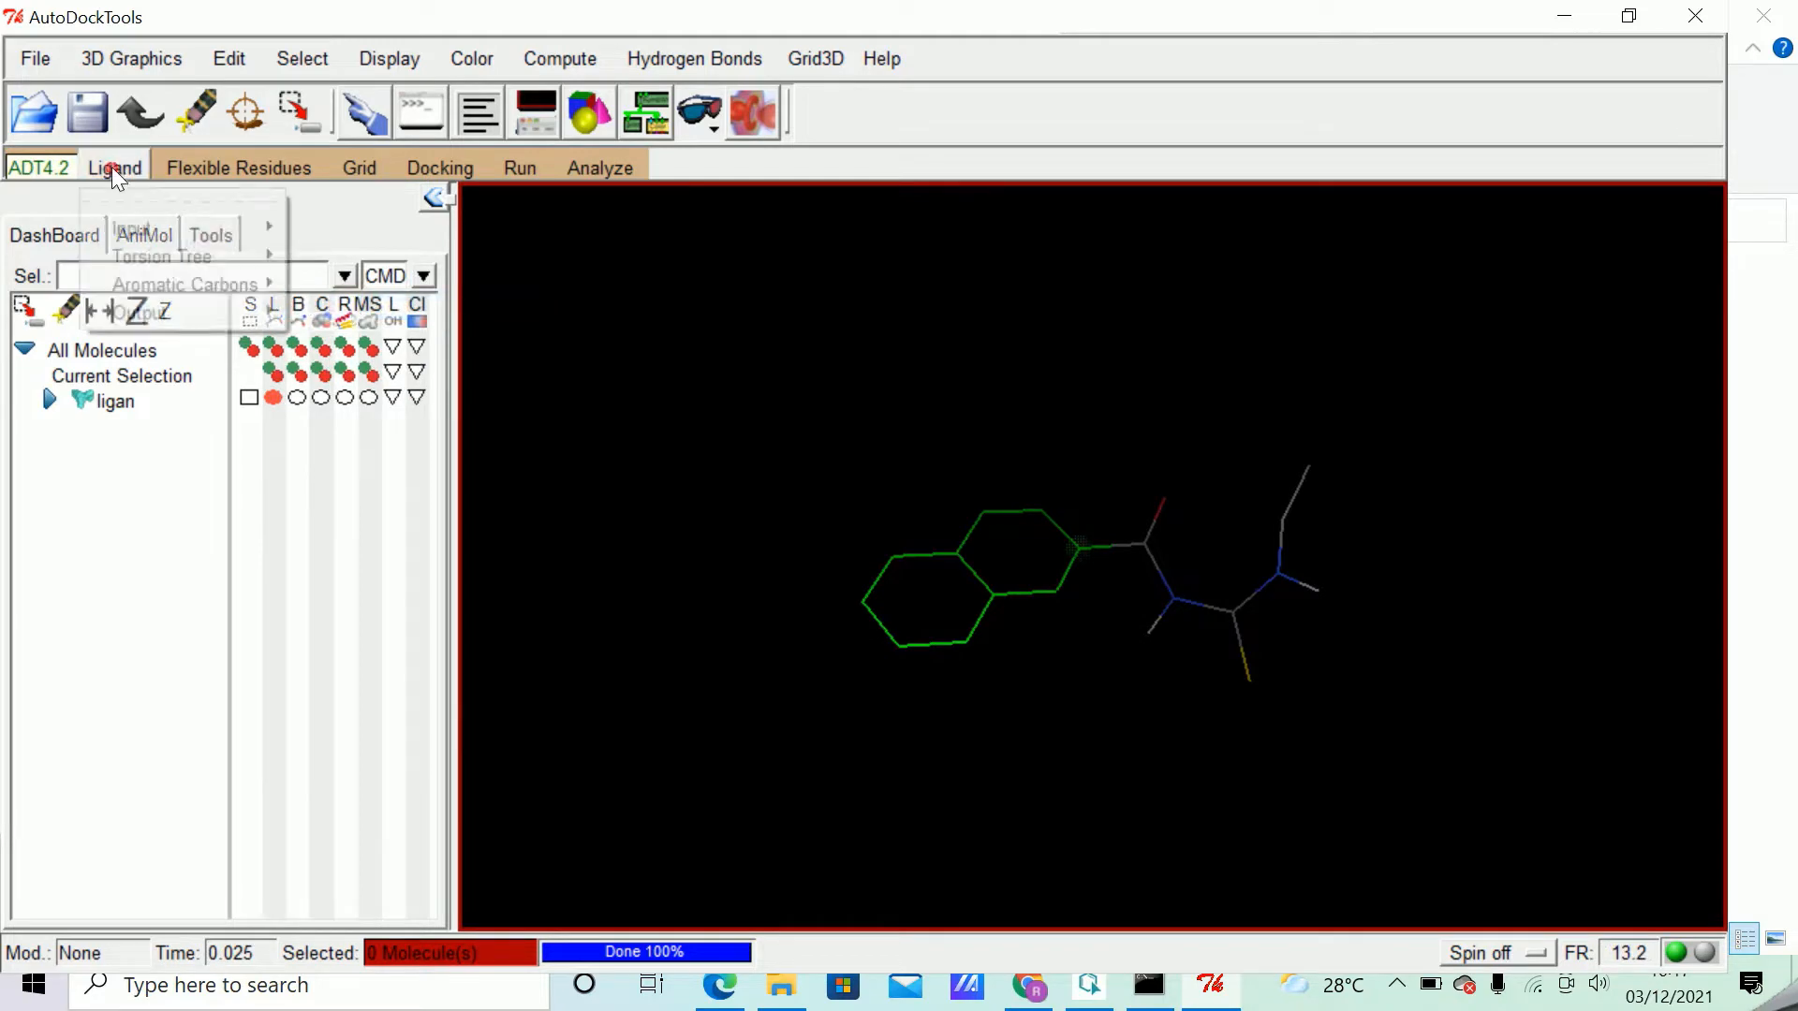
pyautogui.moveTo(181, 265)
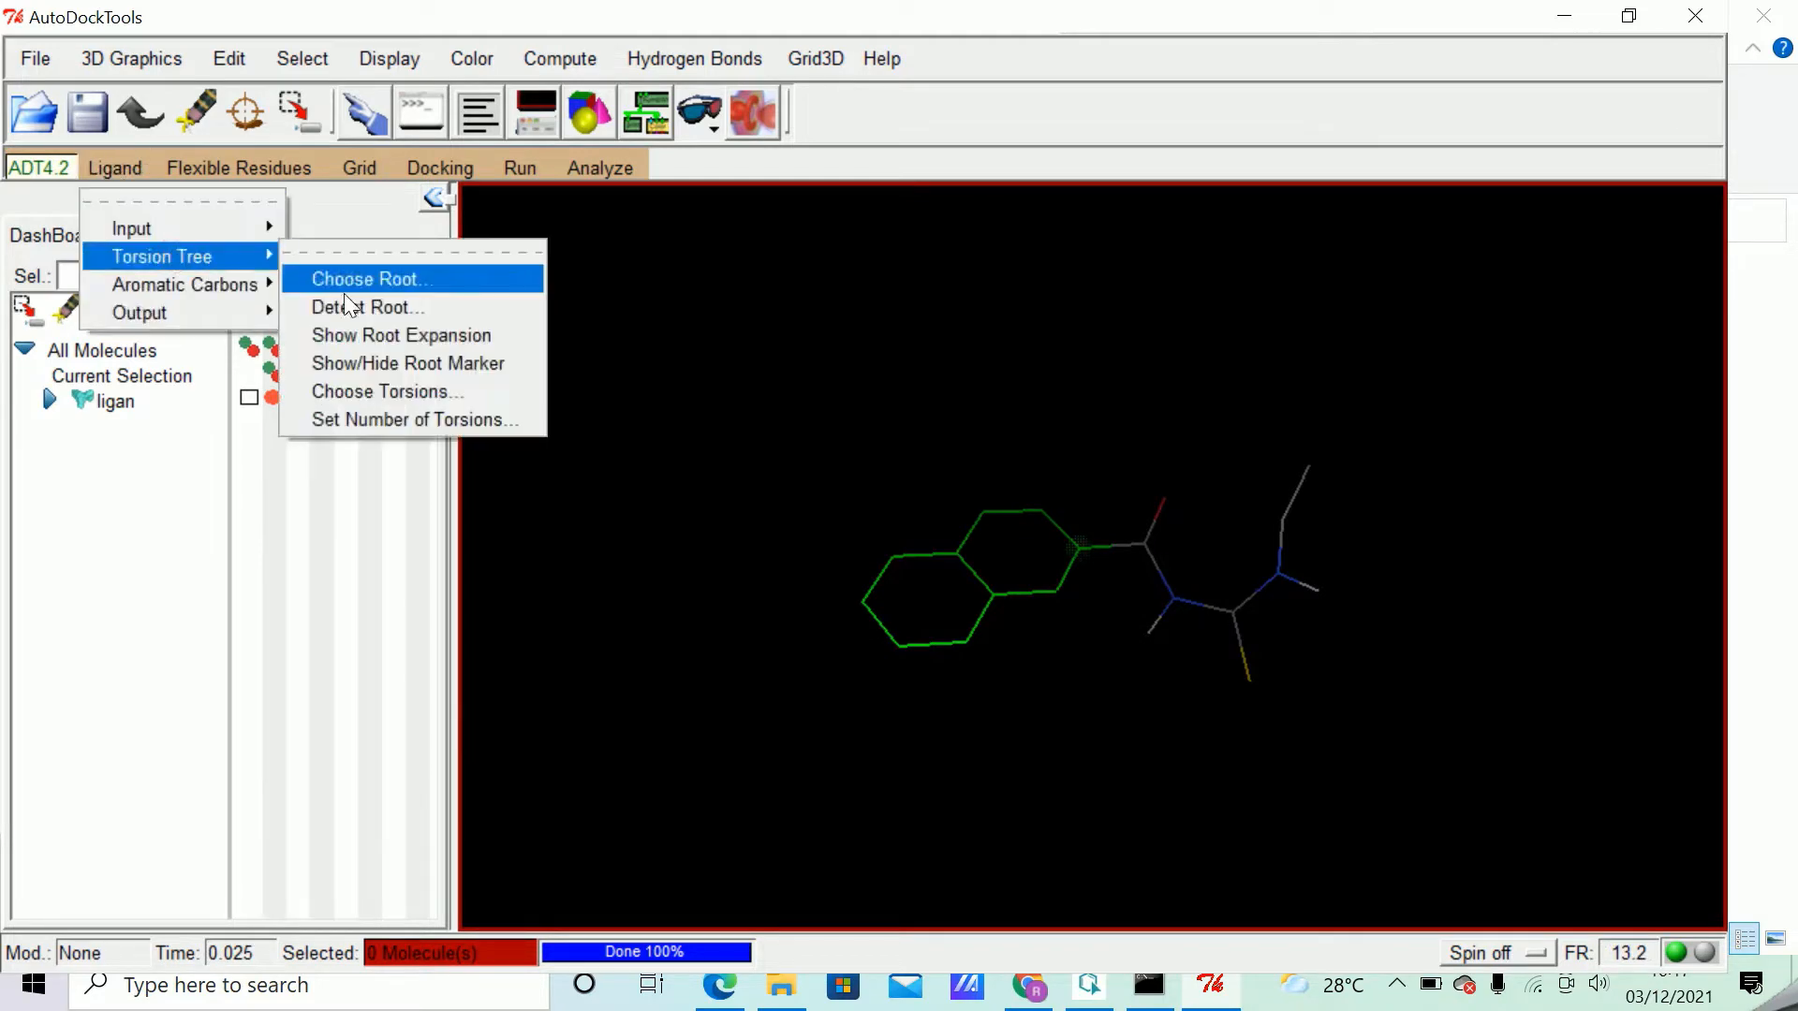
pyautogui.click(408, 391)
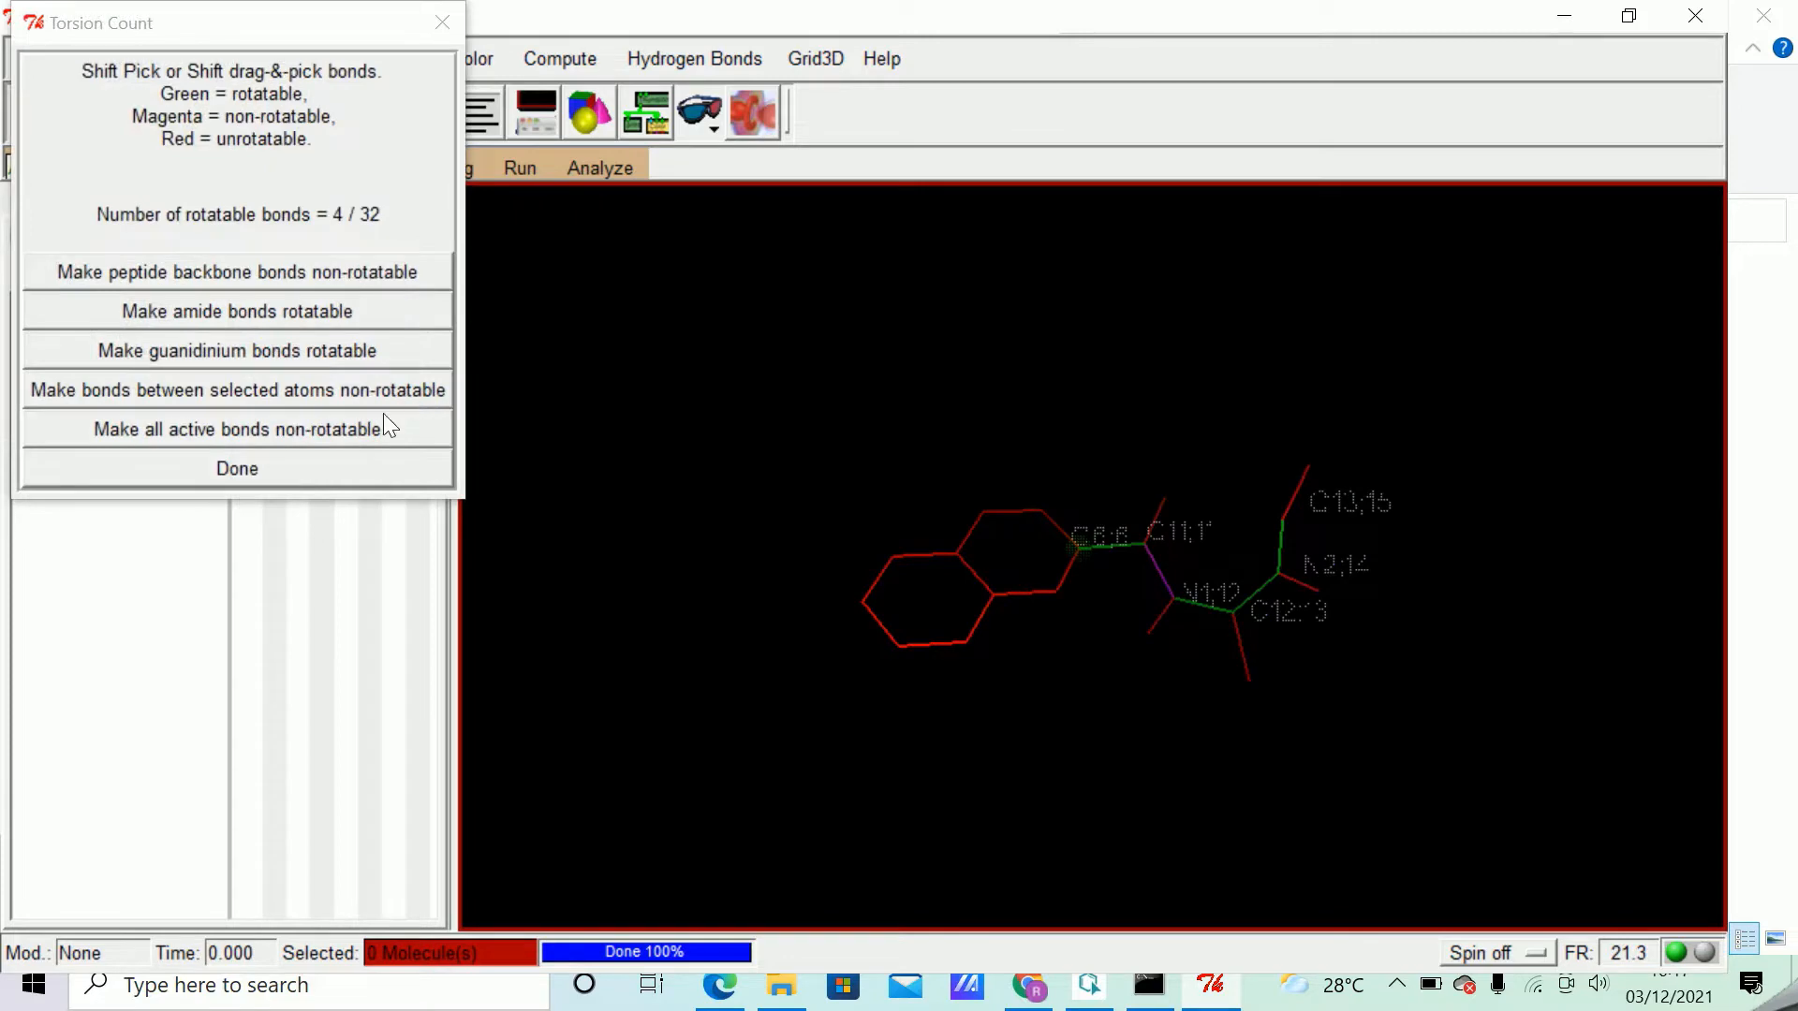
pyautogui.click(247, 470)
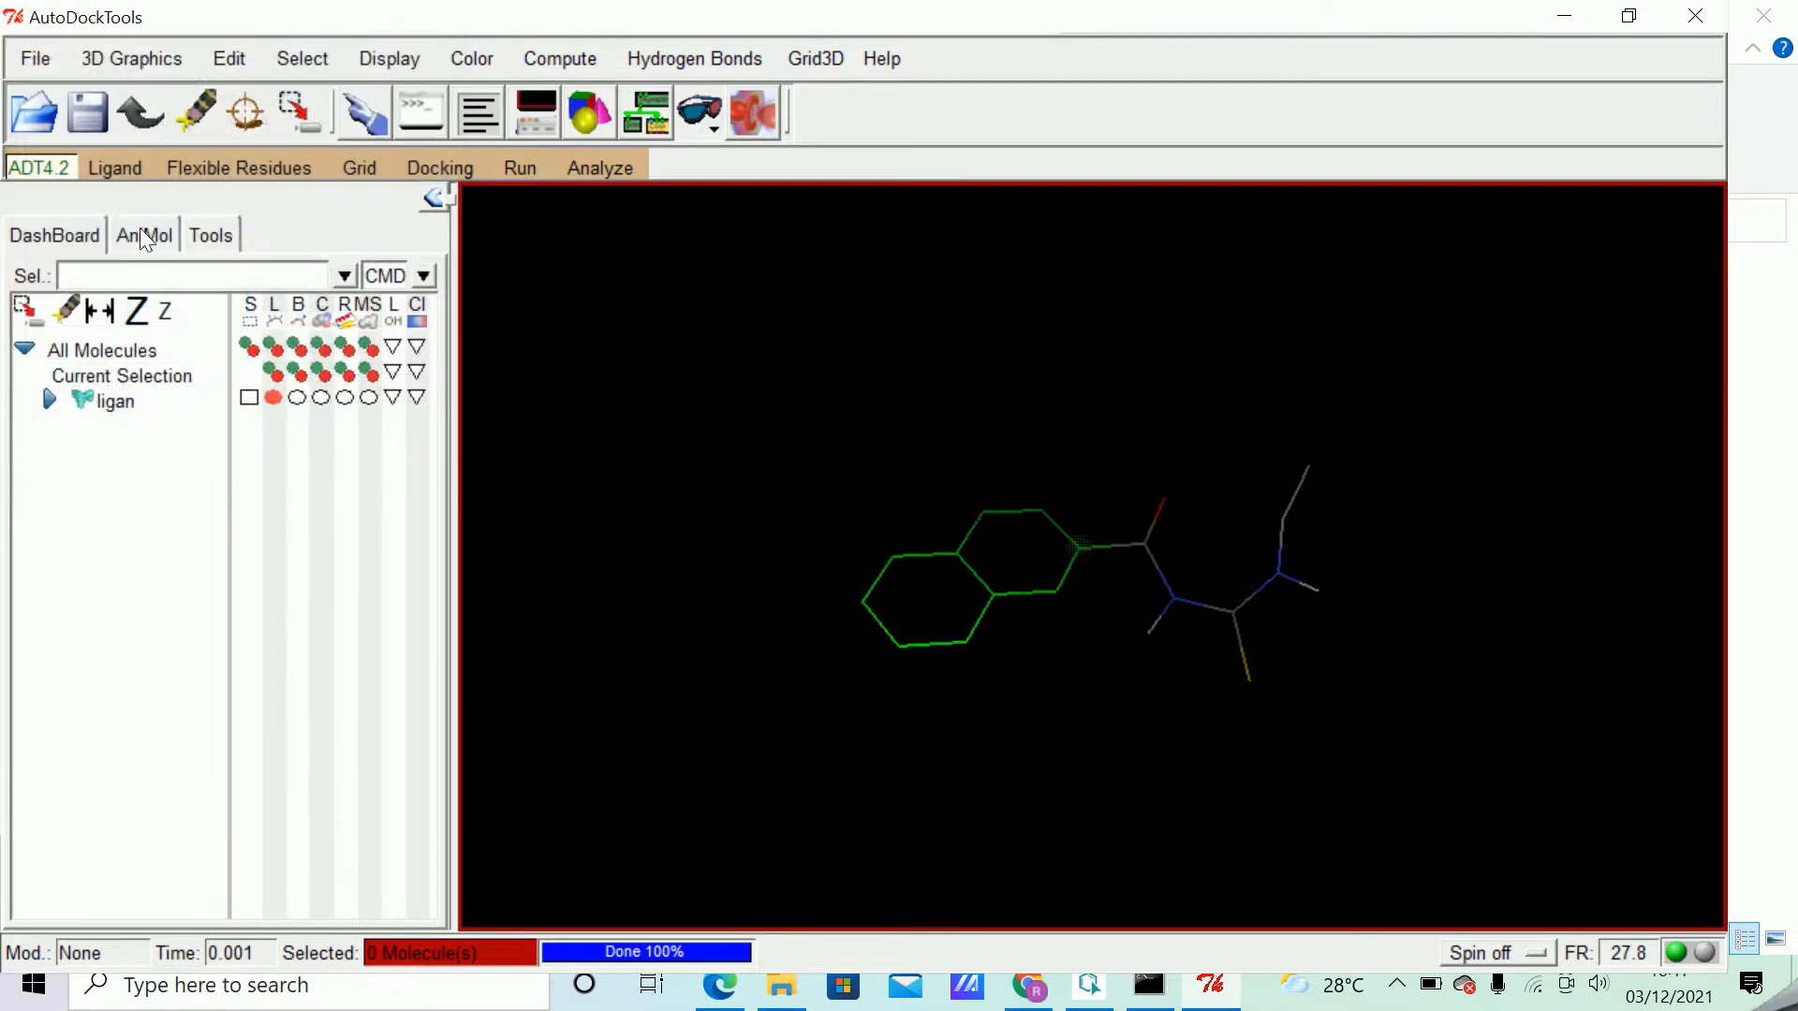
# Save the prepared ligand in PDBQT format as ligan.pdbqt in the DOCKING\ligan folder.
pyautogui.click(131, 168)
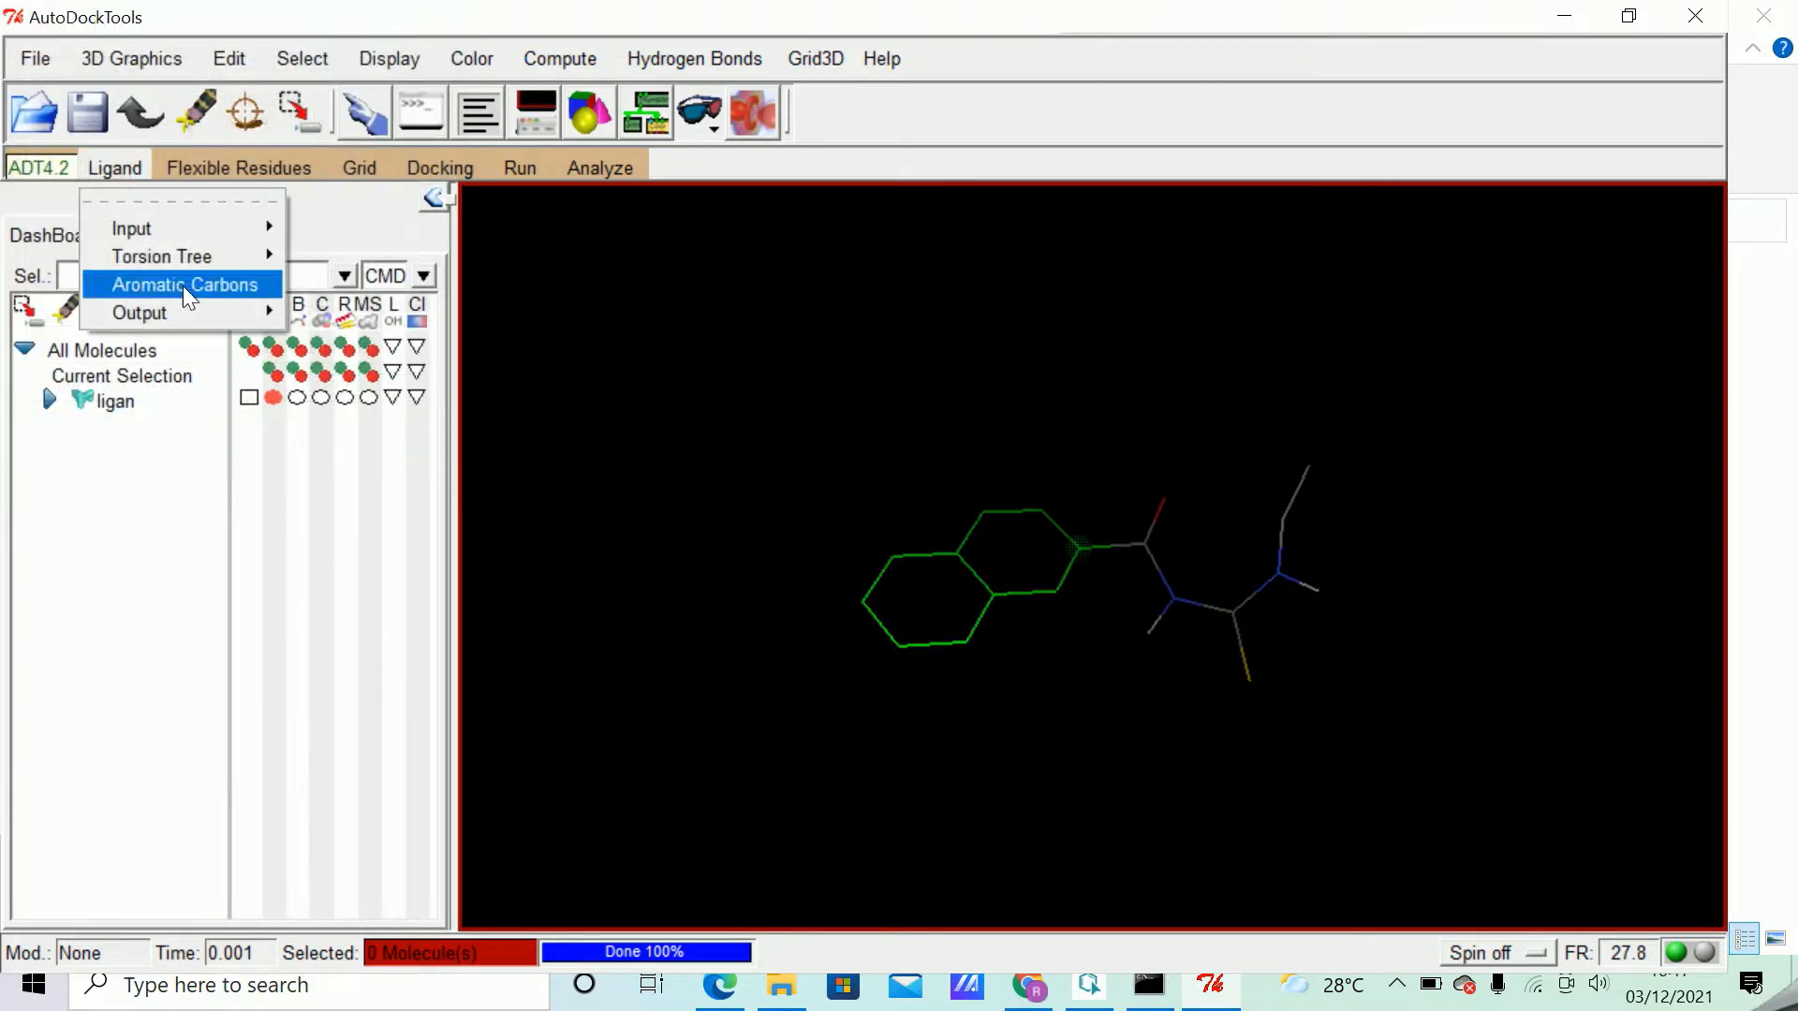
pyautogui.moveTo(227, 315)
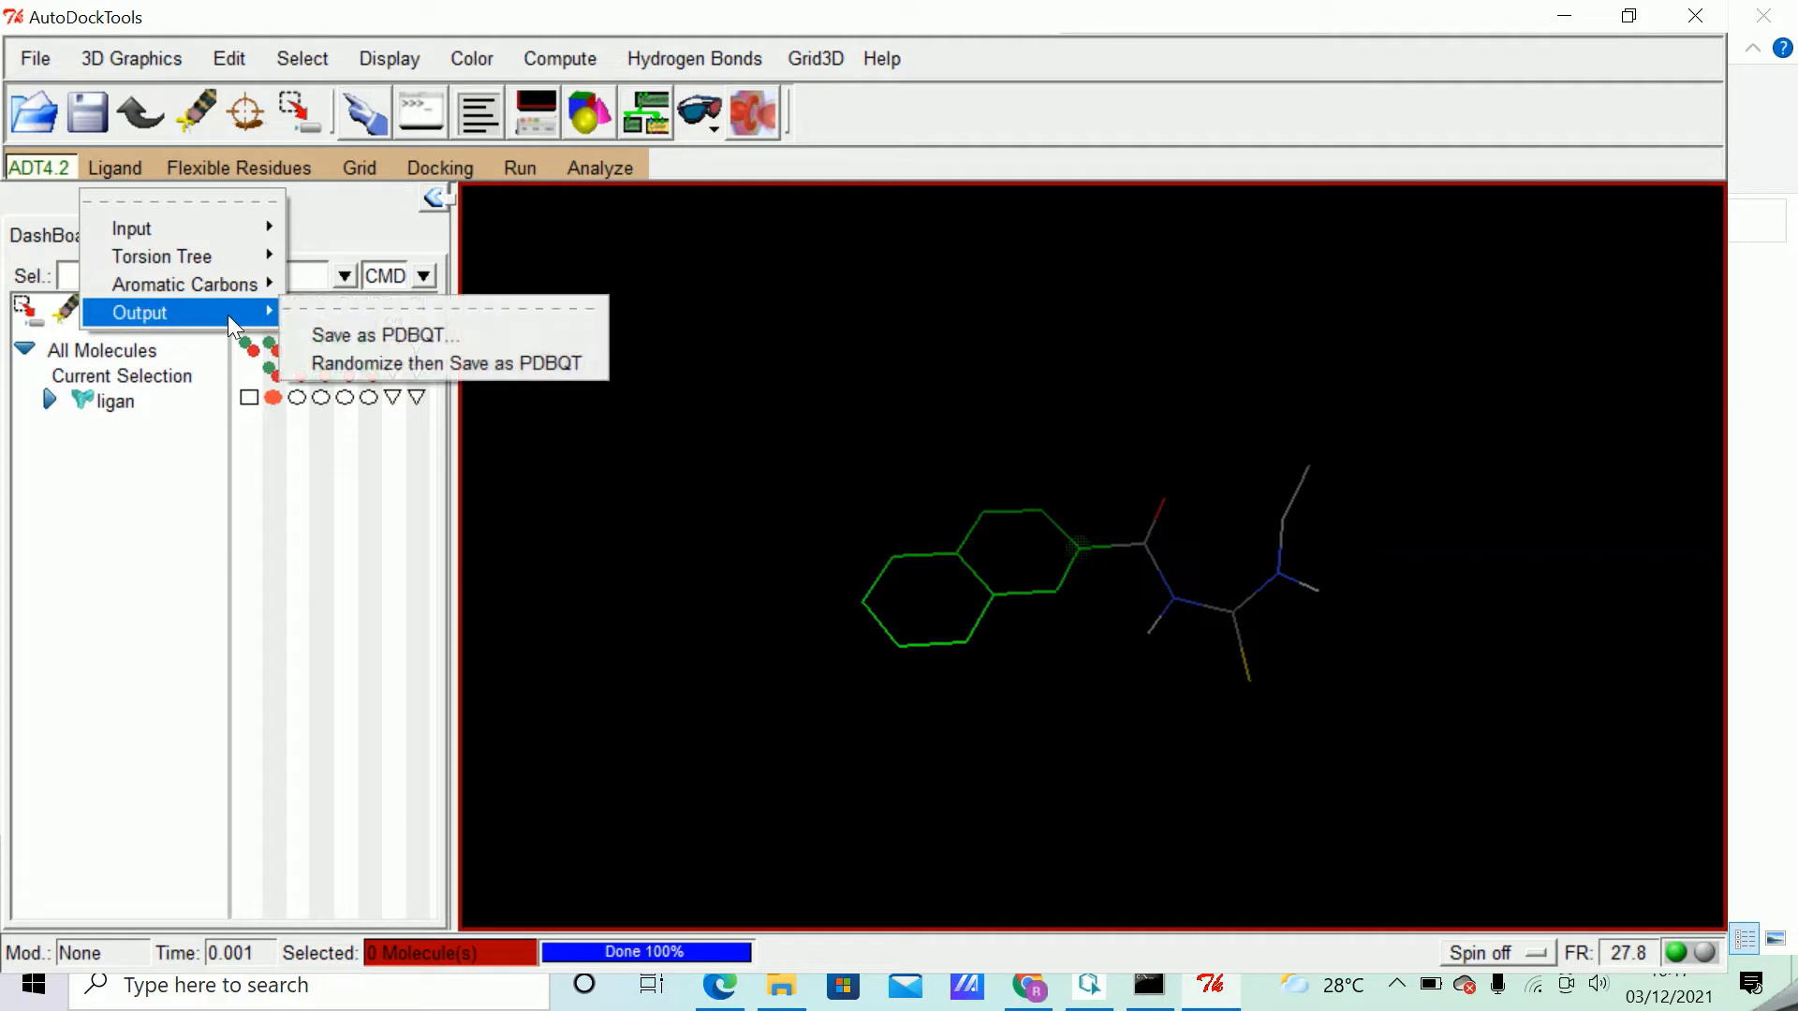
pyautogui.click(416, 349)
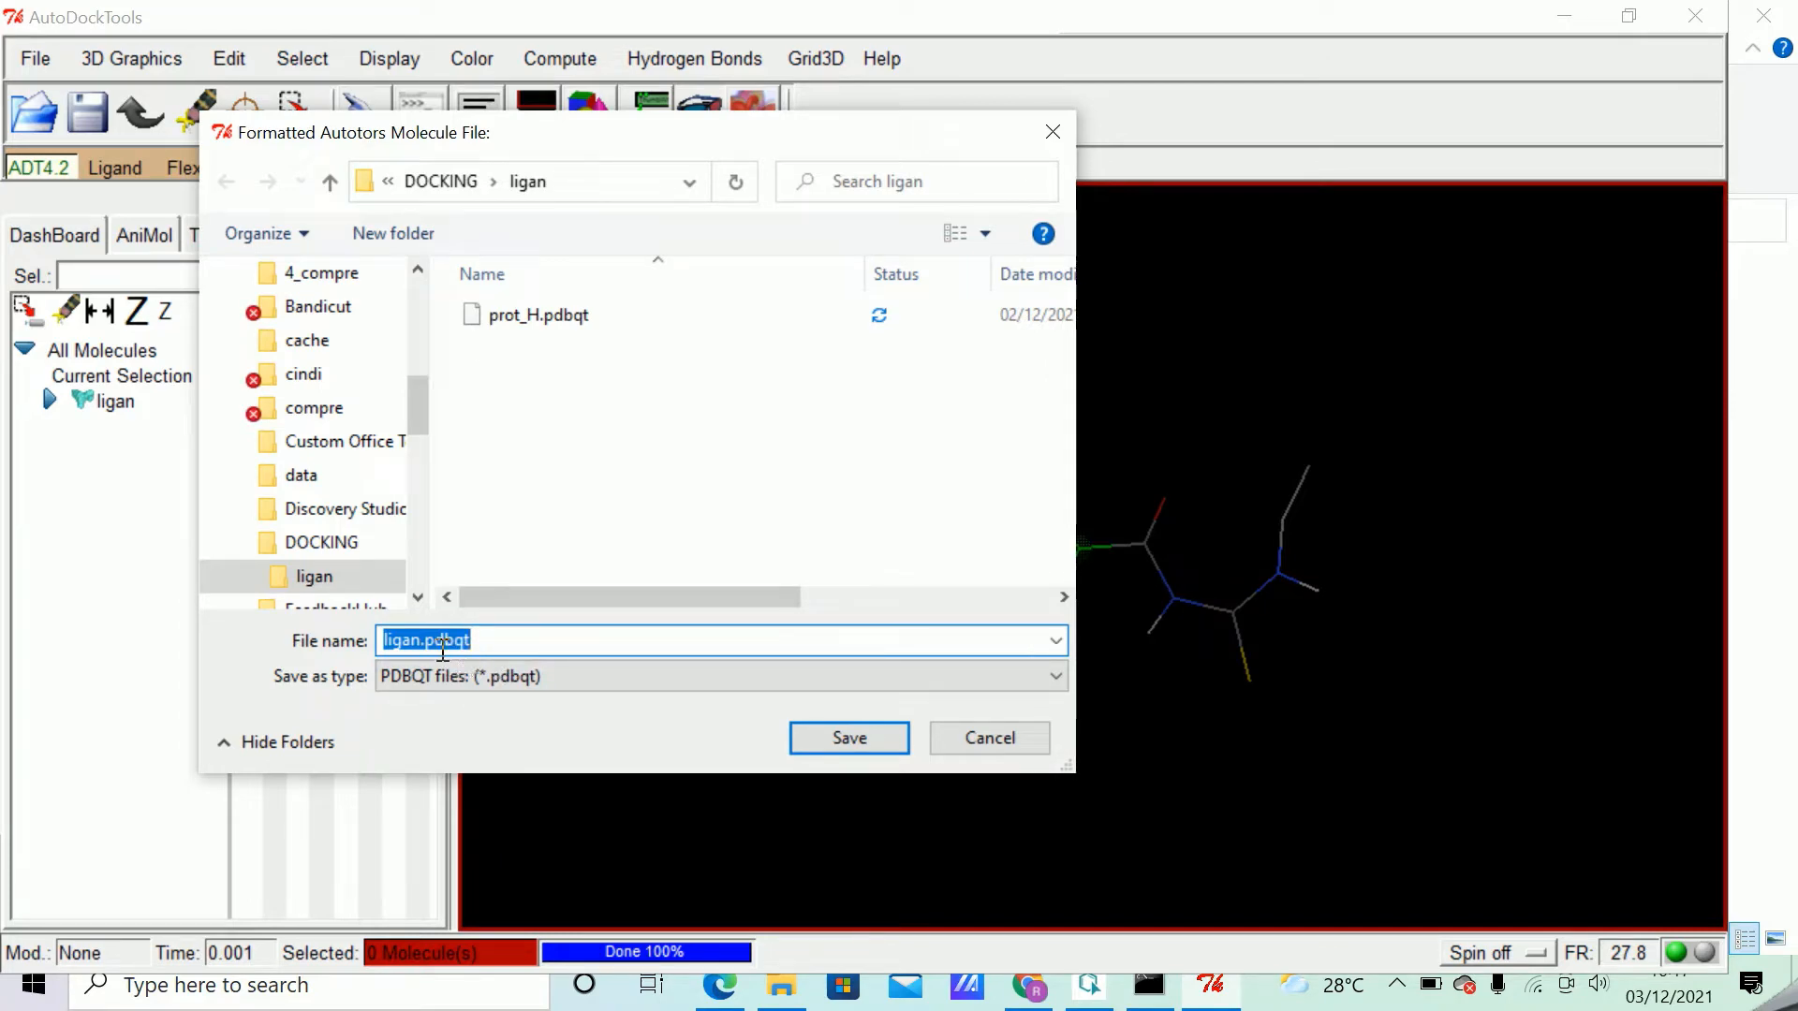
pyautogui.click(457, 643)
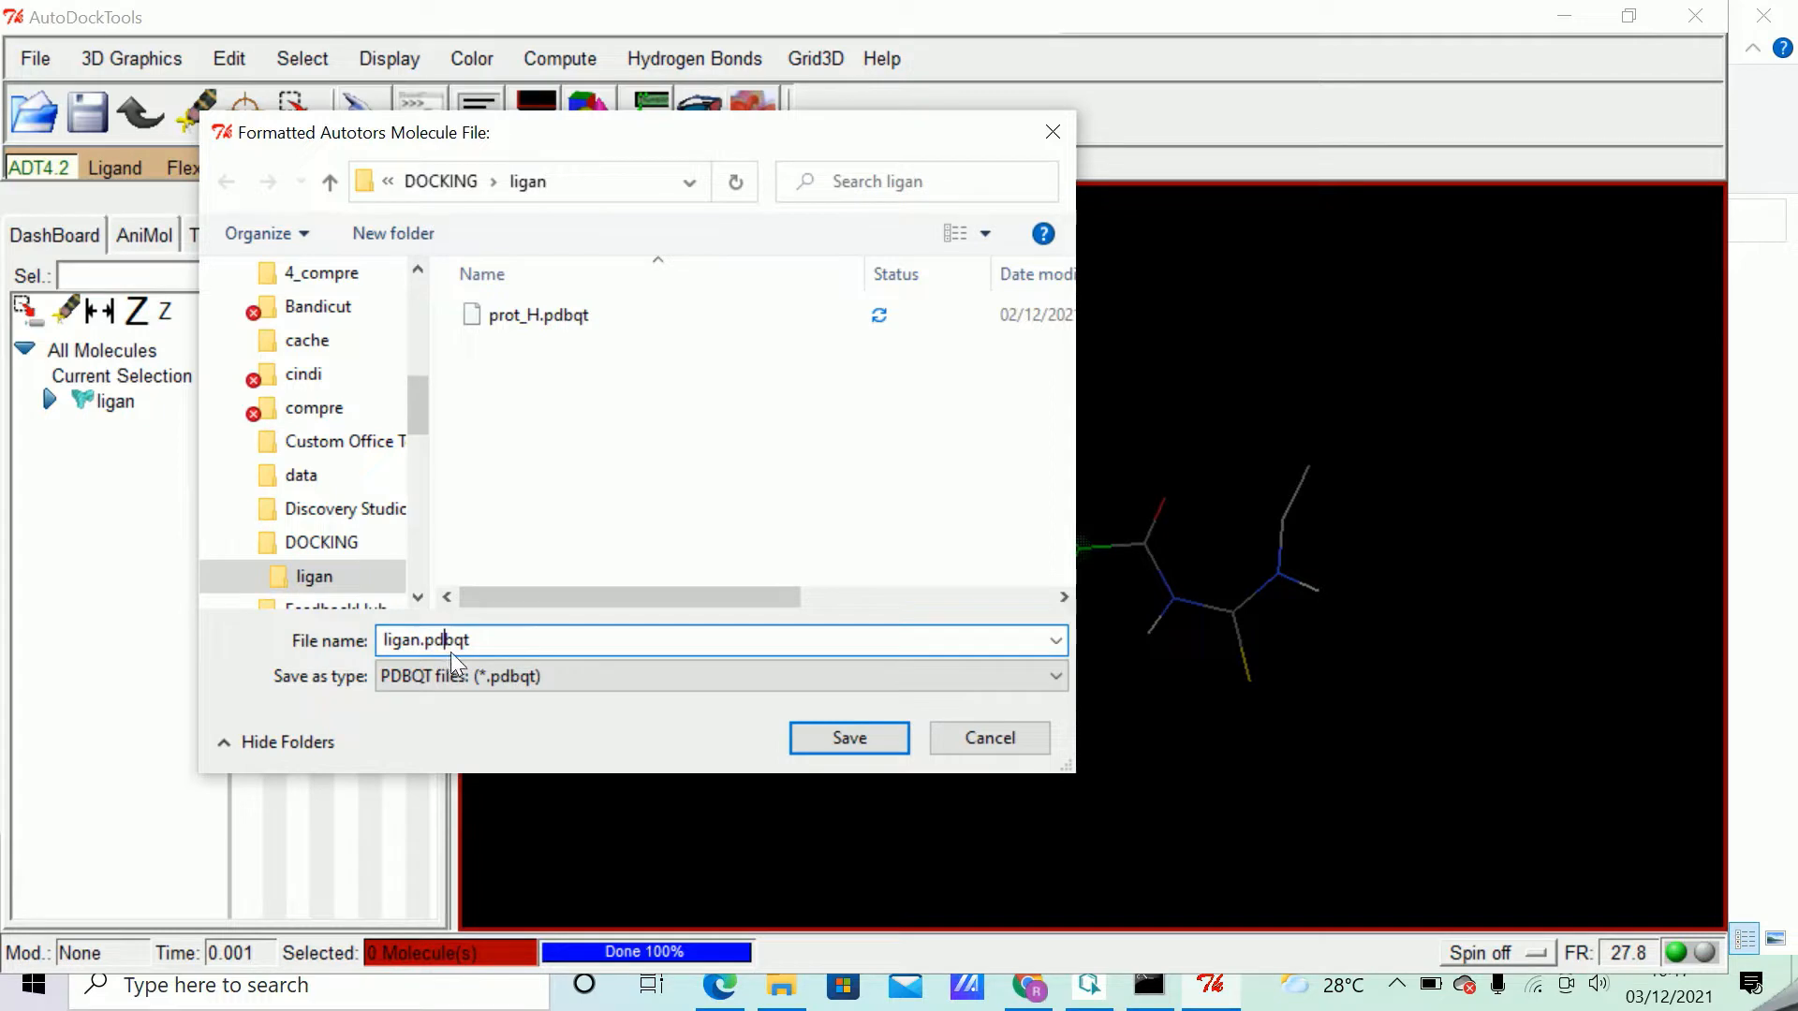
pyautogui.click(873, 738)
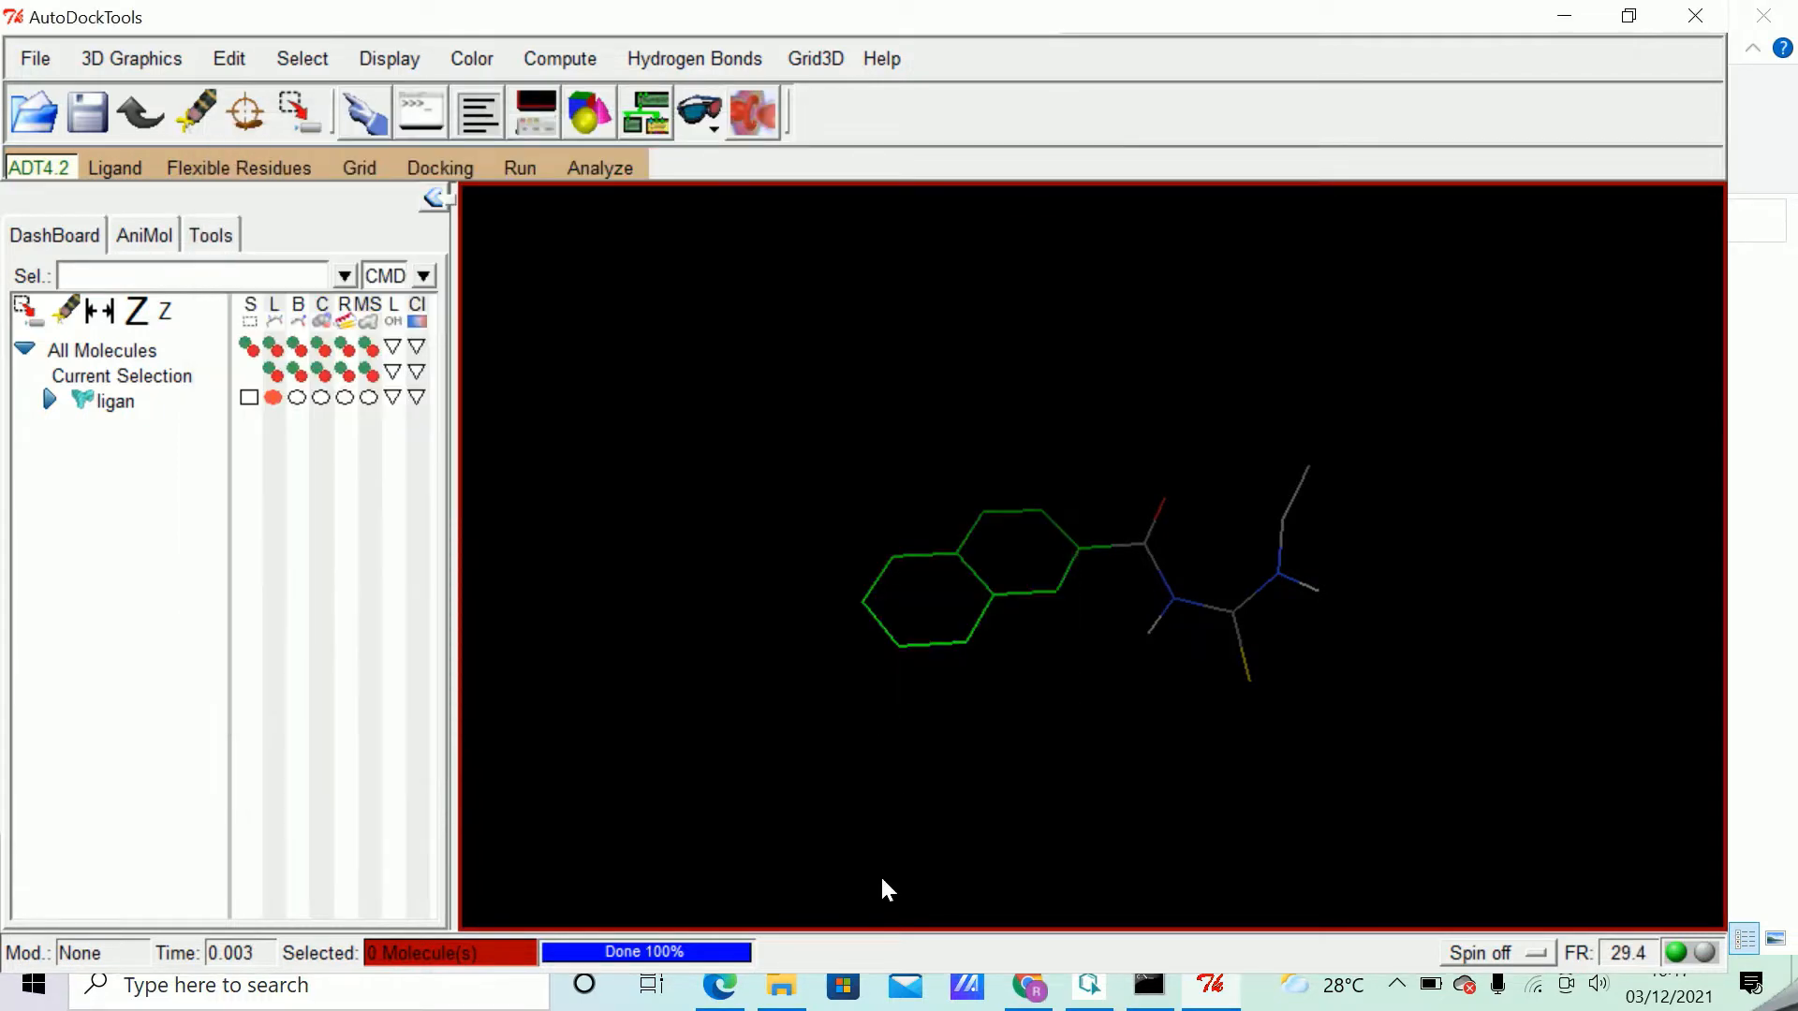
# Switch to File Explorer to check for ligan.pdbqt in the ligan folder, and return to AutoDockTools.
pyautogui.click(786, 983)
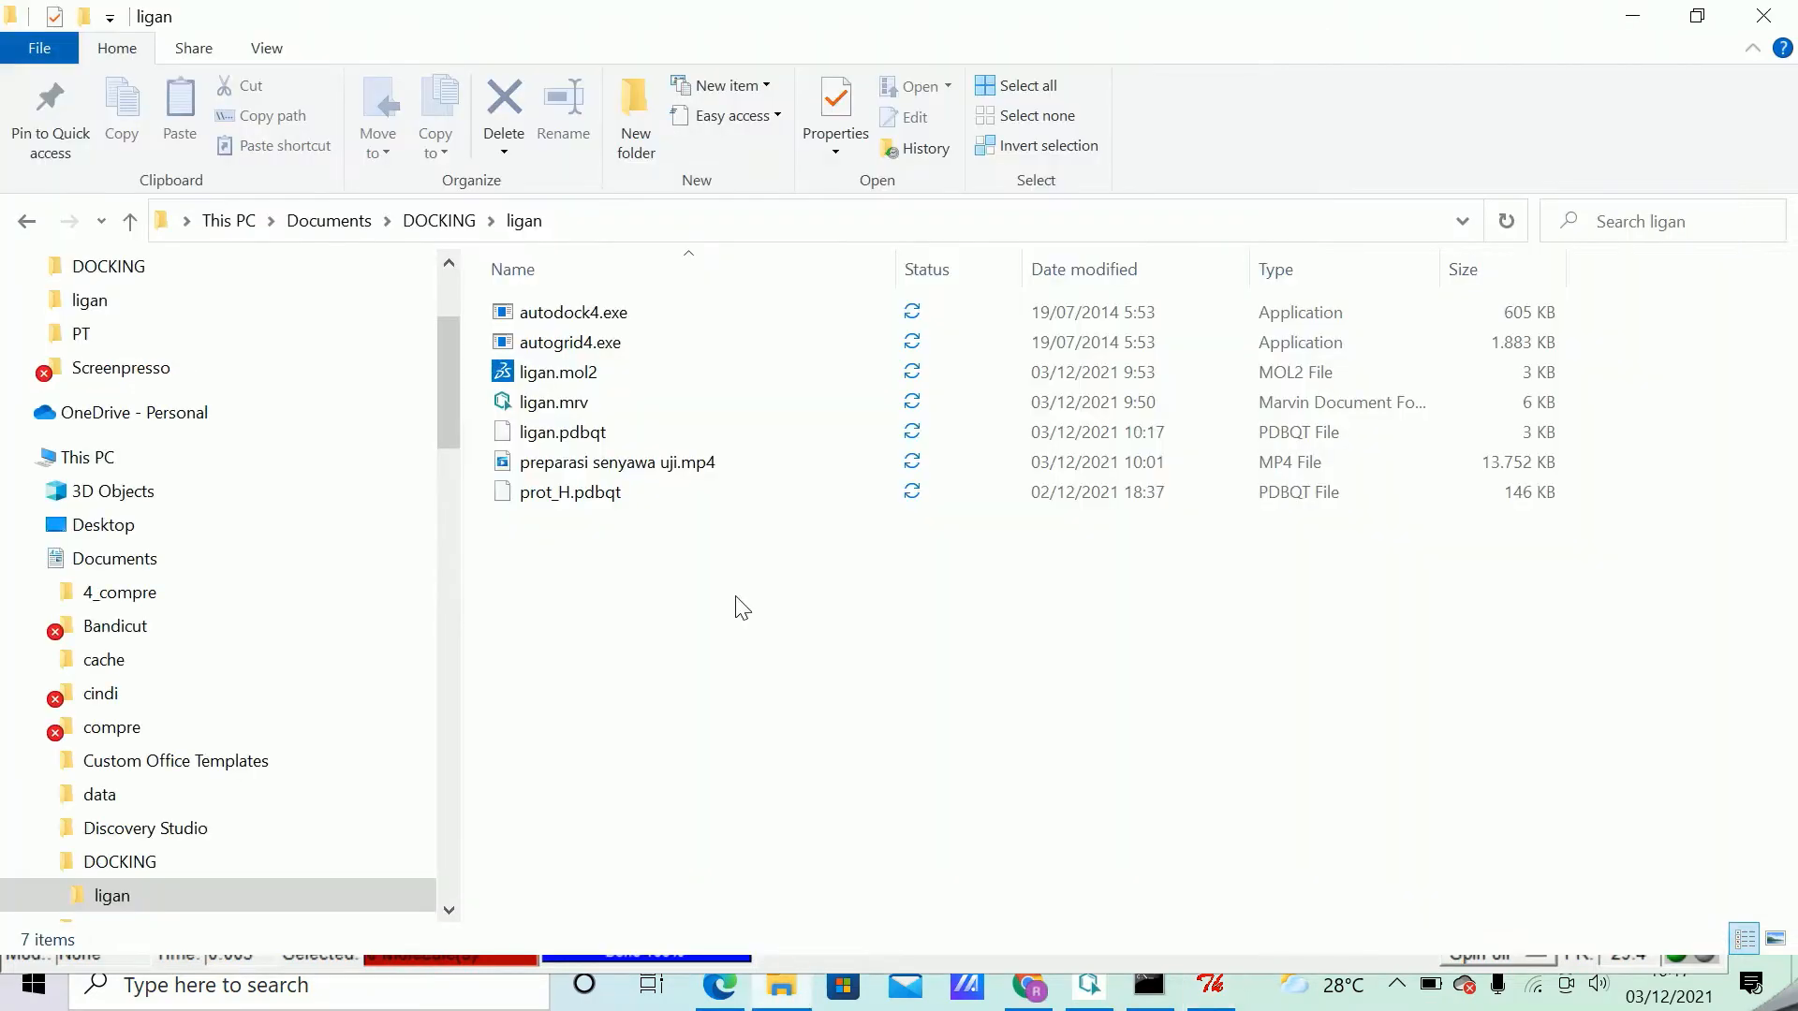
pyautogui.click(580, 435)
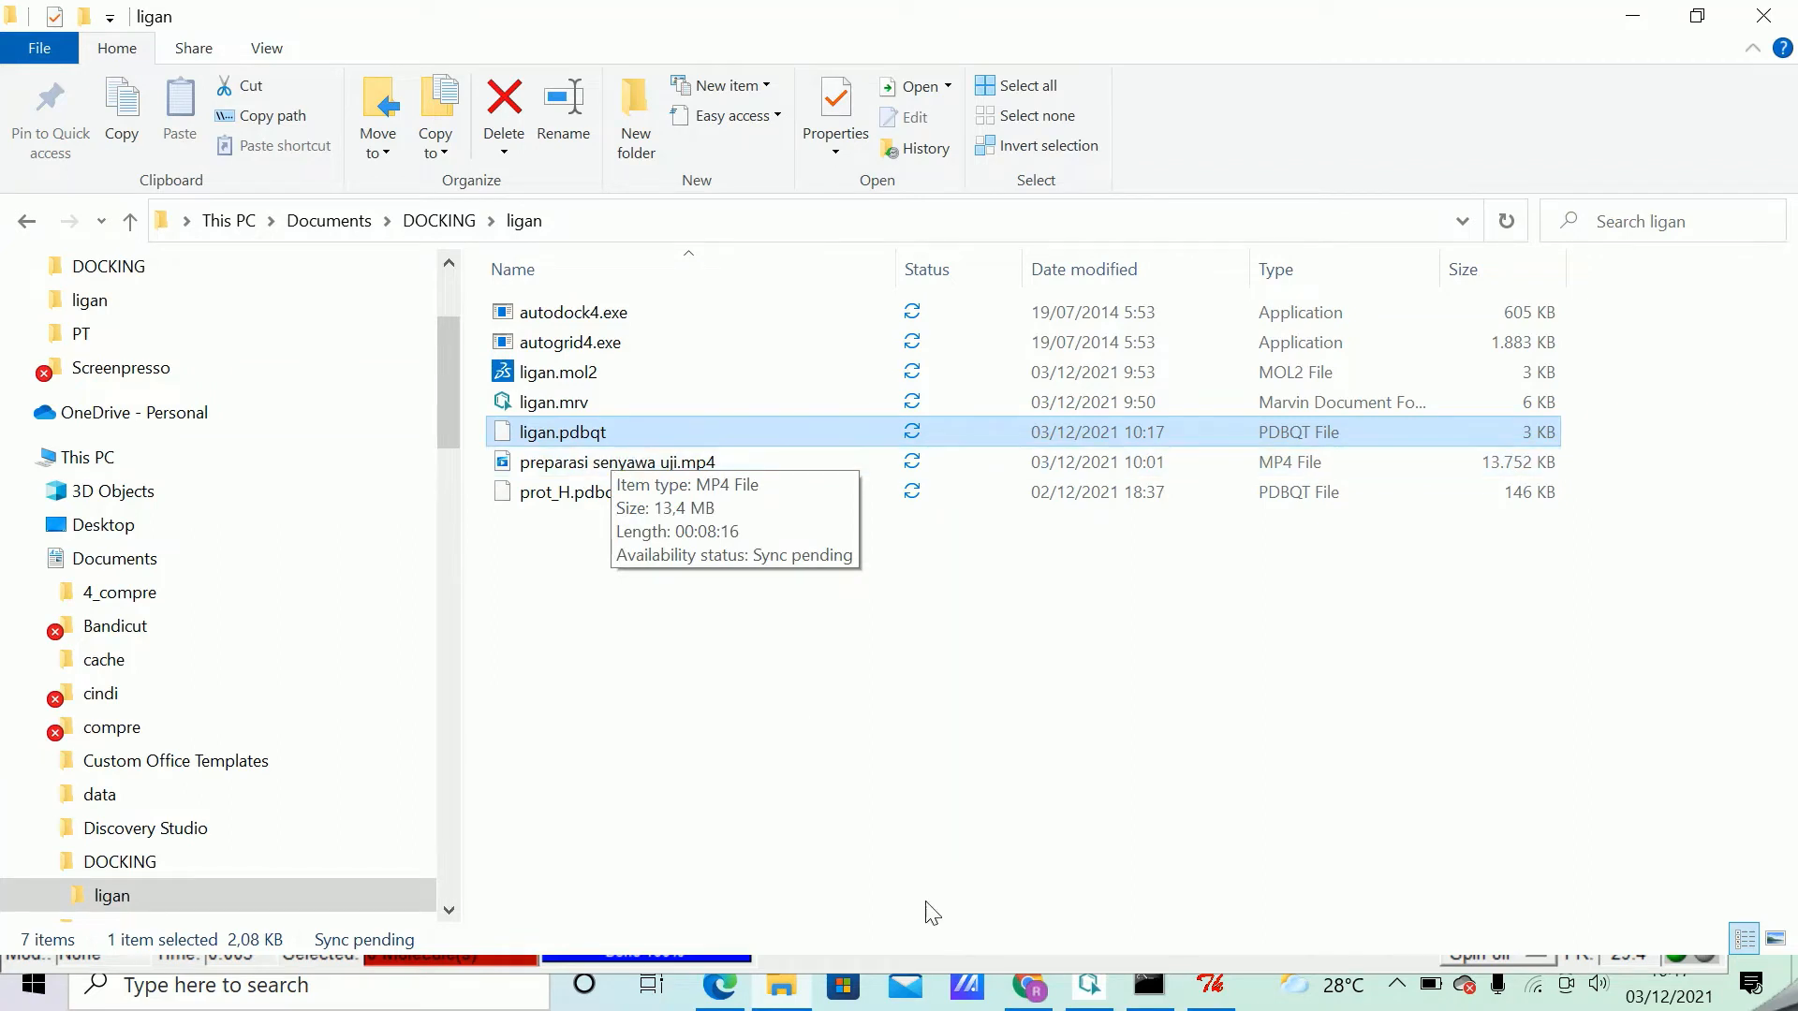
pyautogui.click(1214, 996)
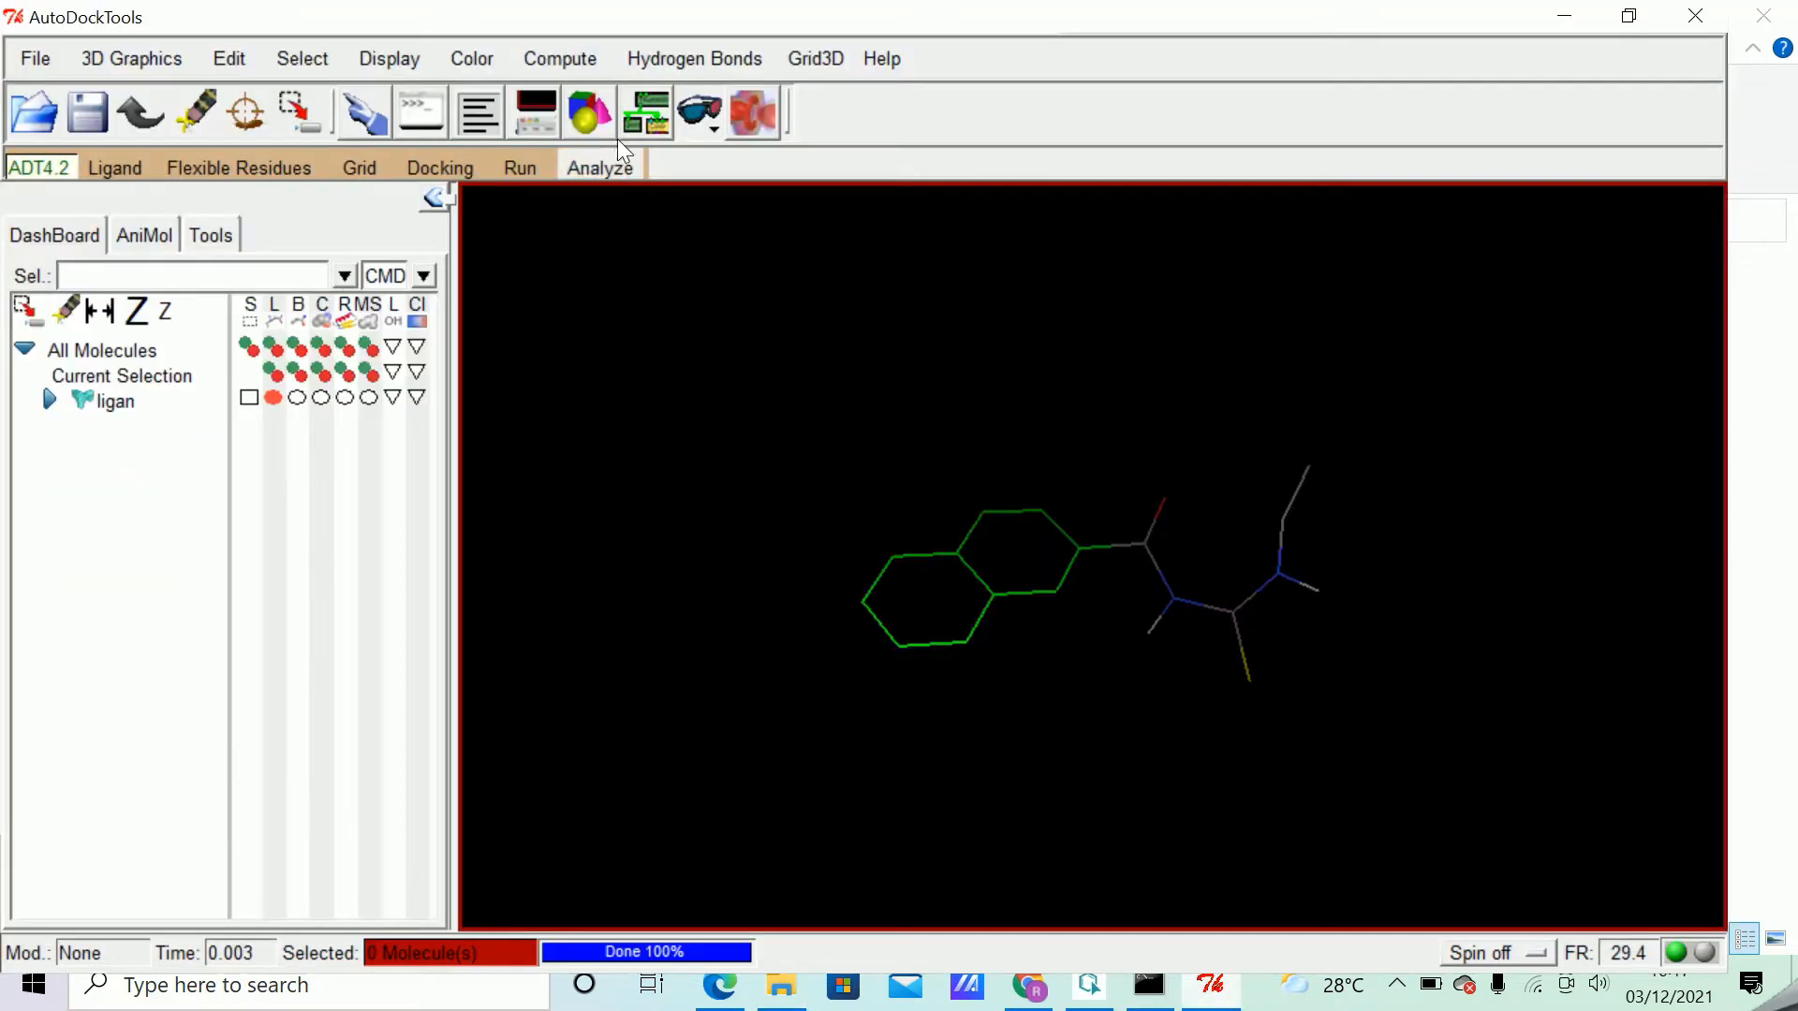
# Open prot_H.pdbqt as the grid macromolecule, preserve its existing charges, and dismiss the initialization warning.
pyautogui.click(363, 170)
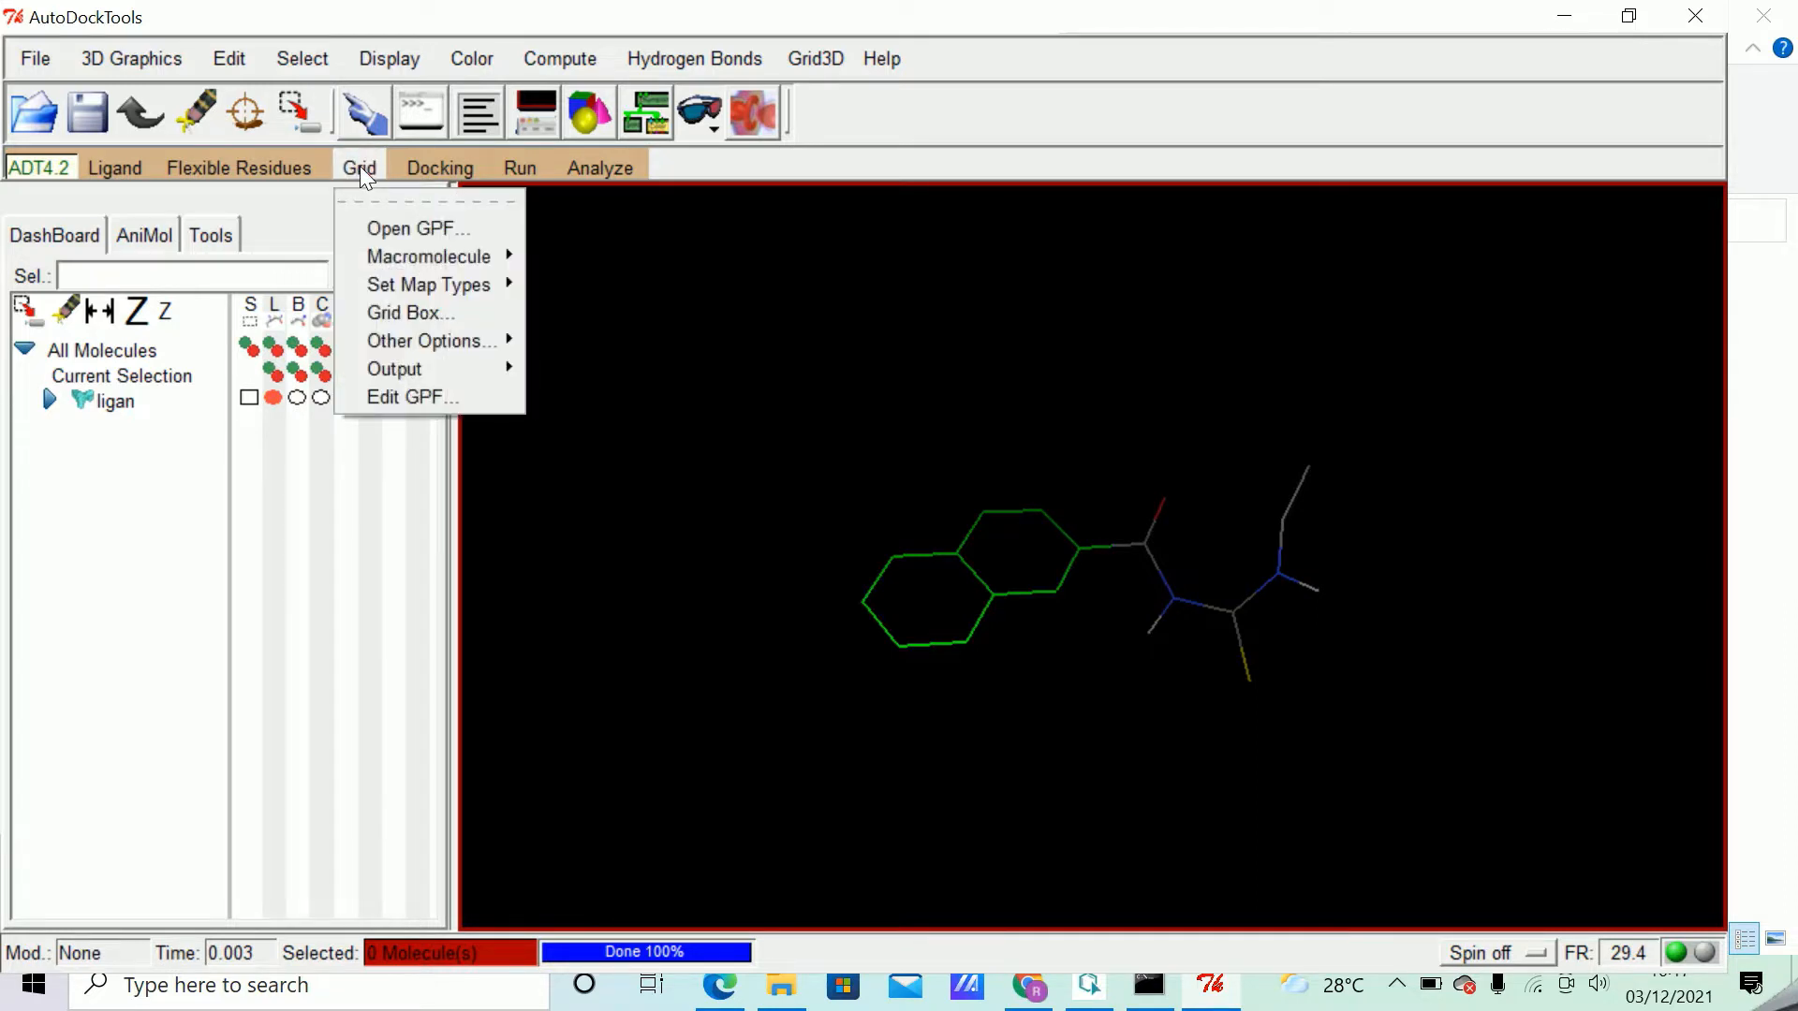
pyautogui.moveTo(444, 257)
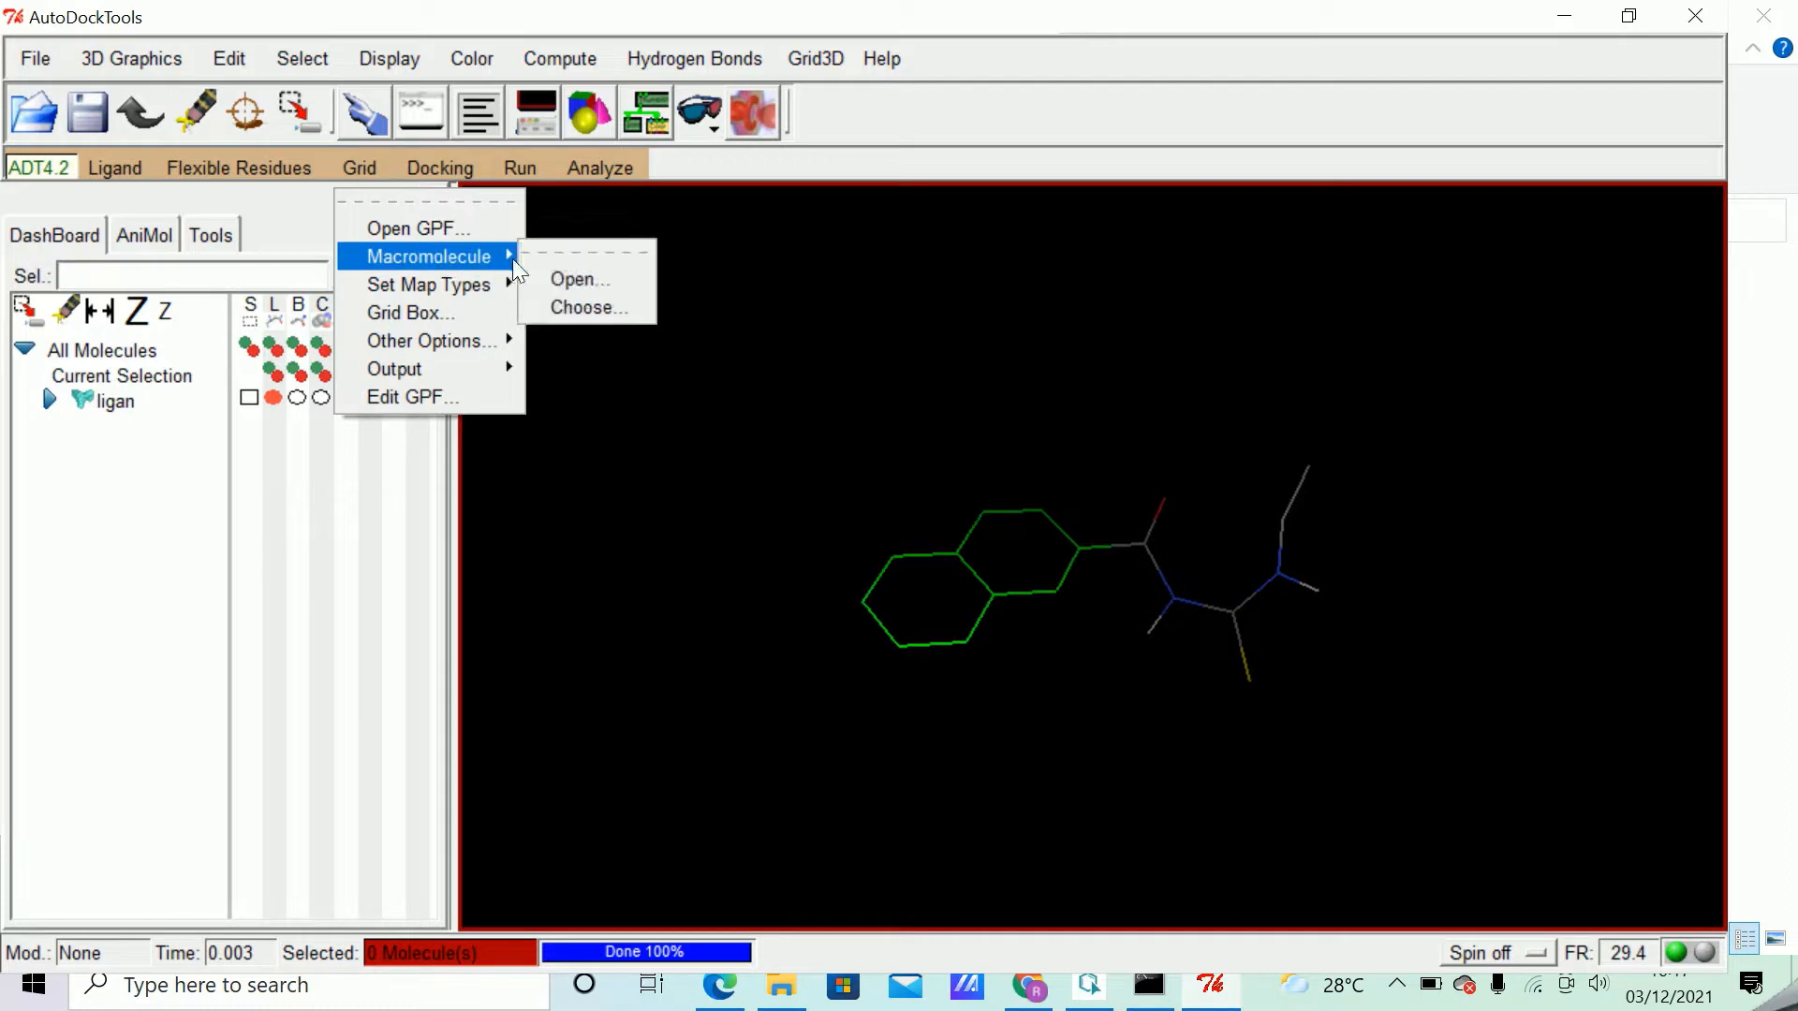
pyautogui.click(577, 277)
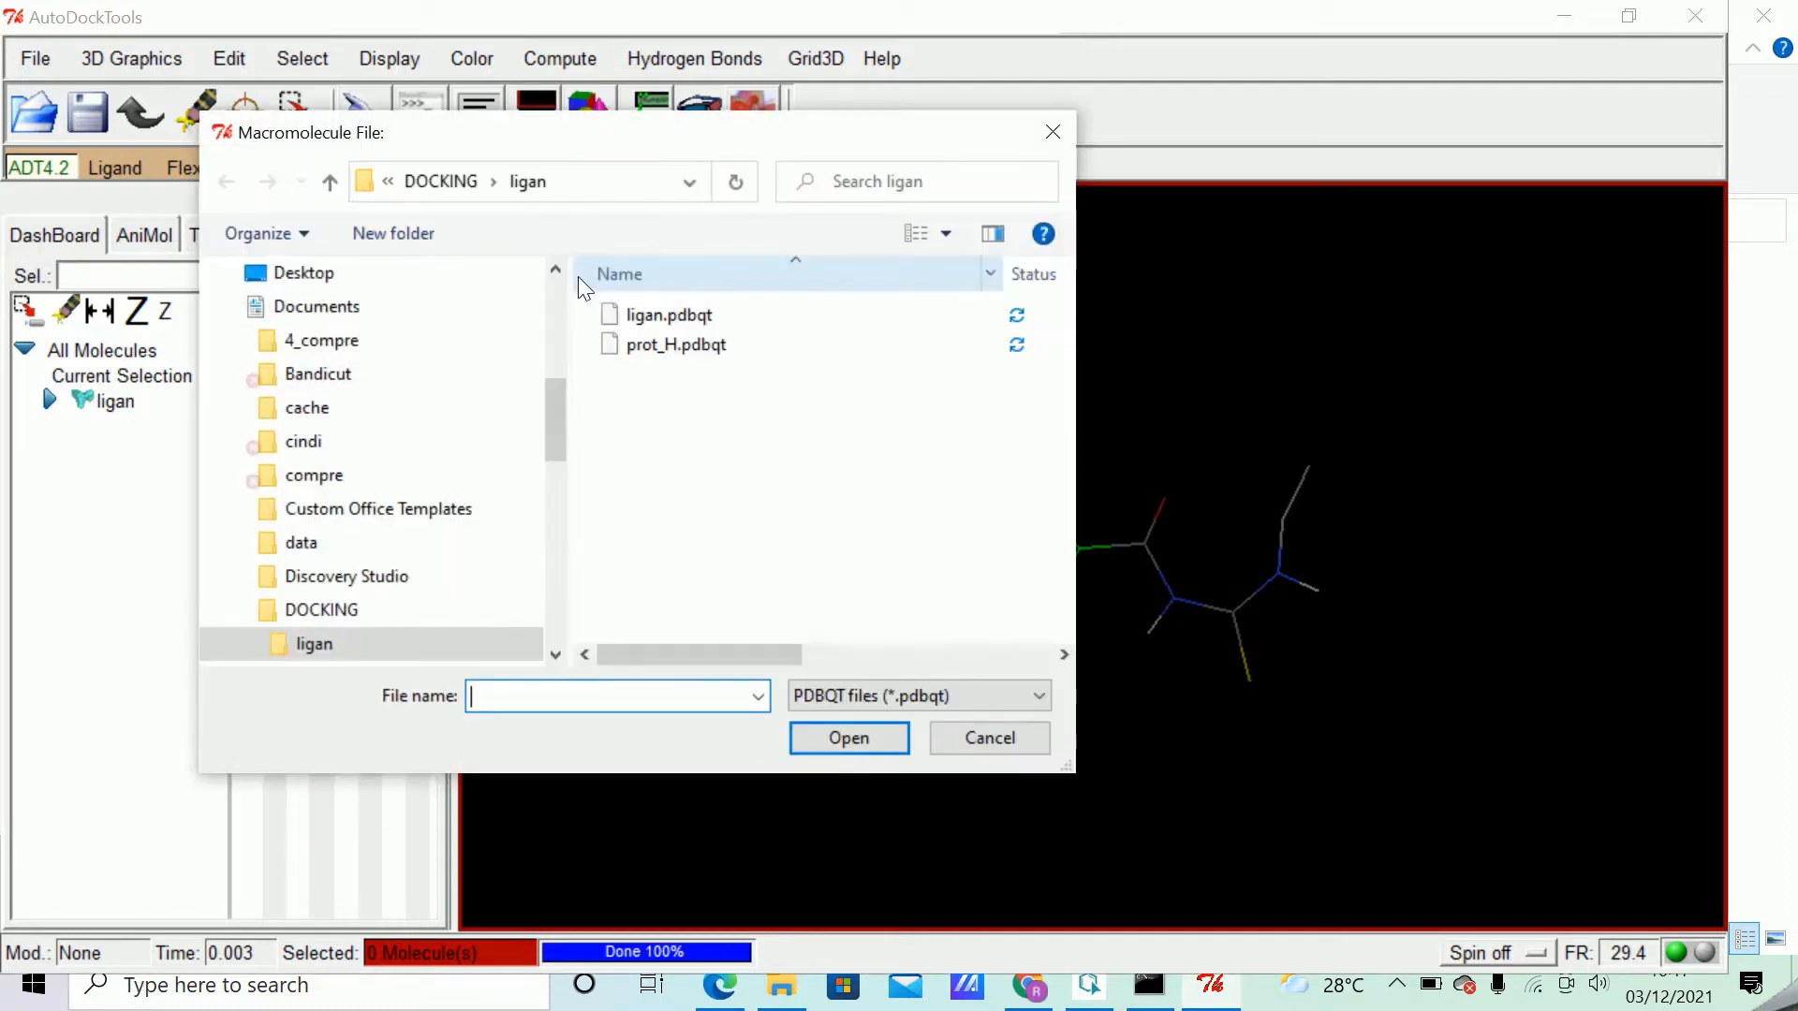
pyautogui.click(699, 346)
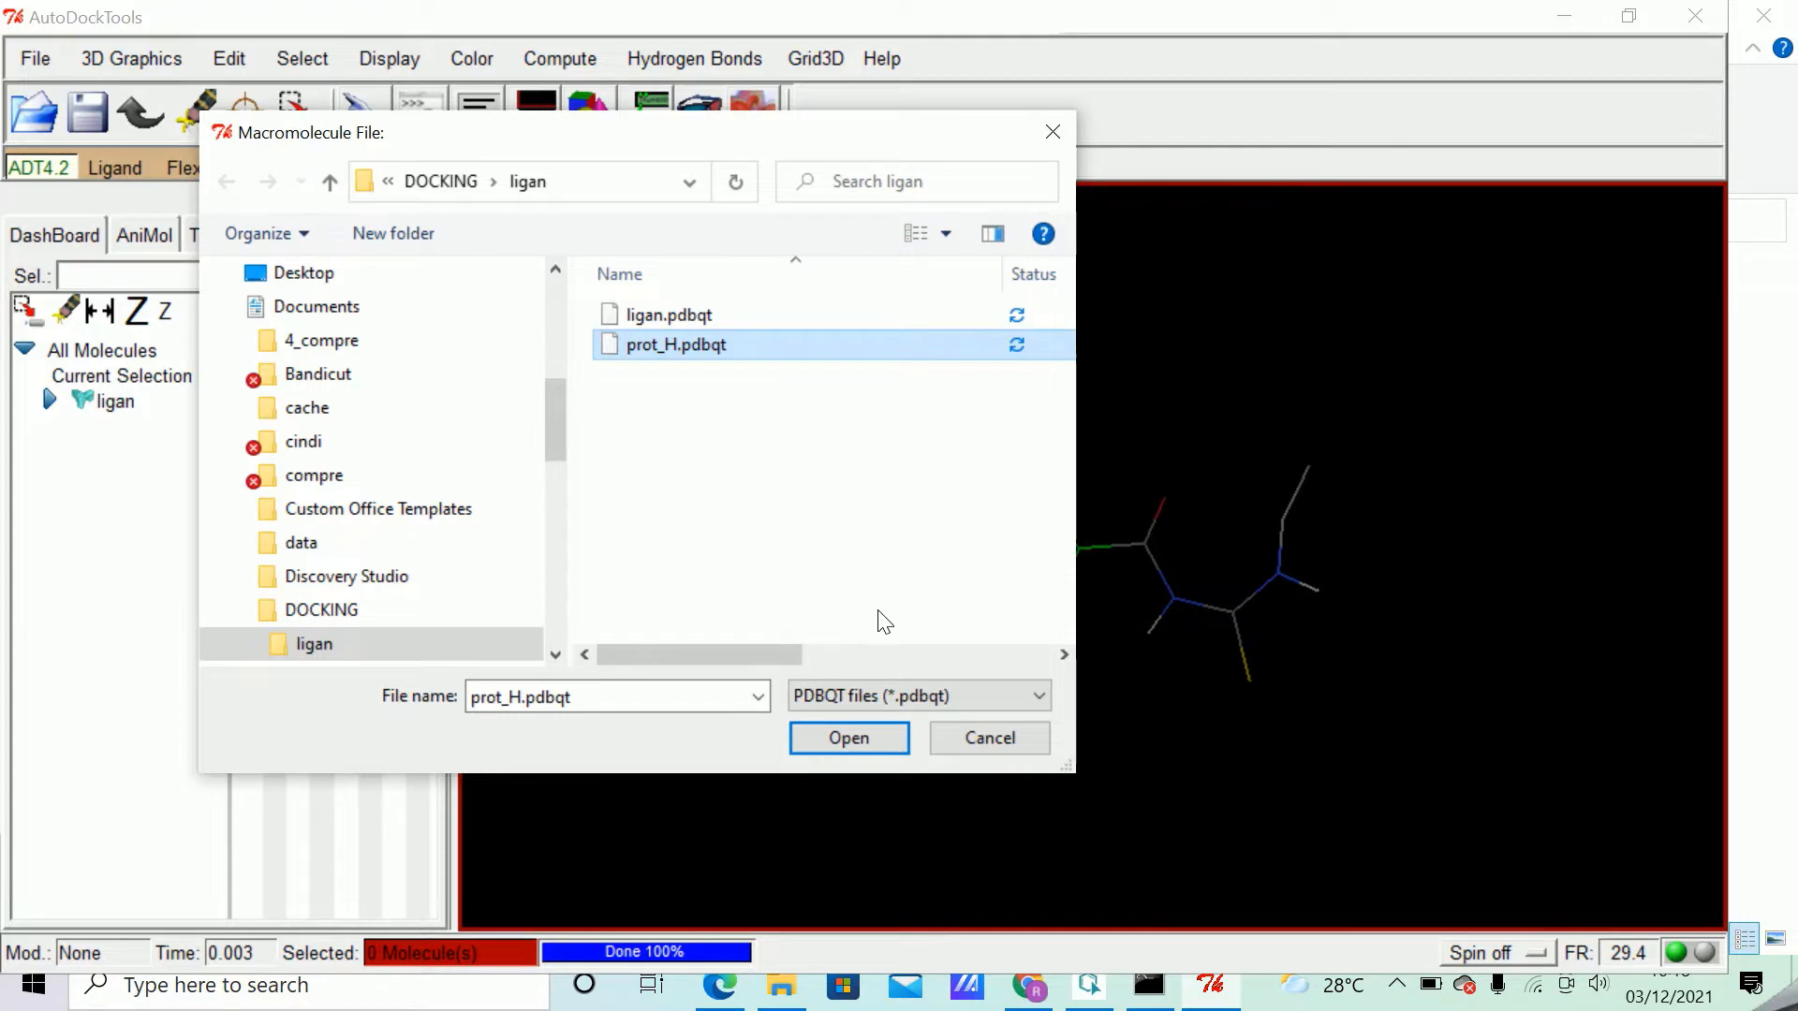
pyautogui.click(857, 736)
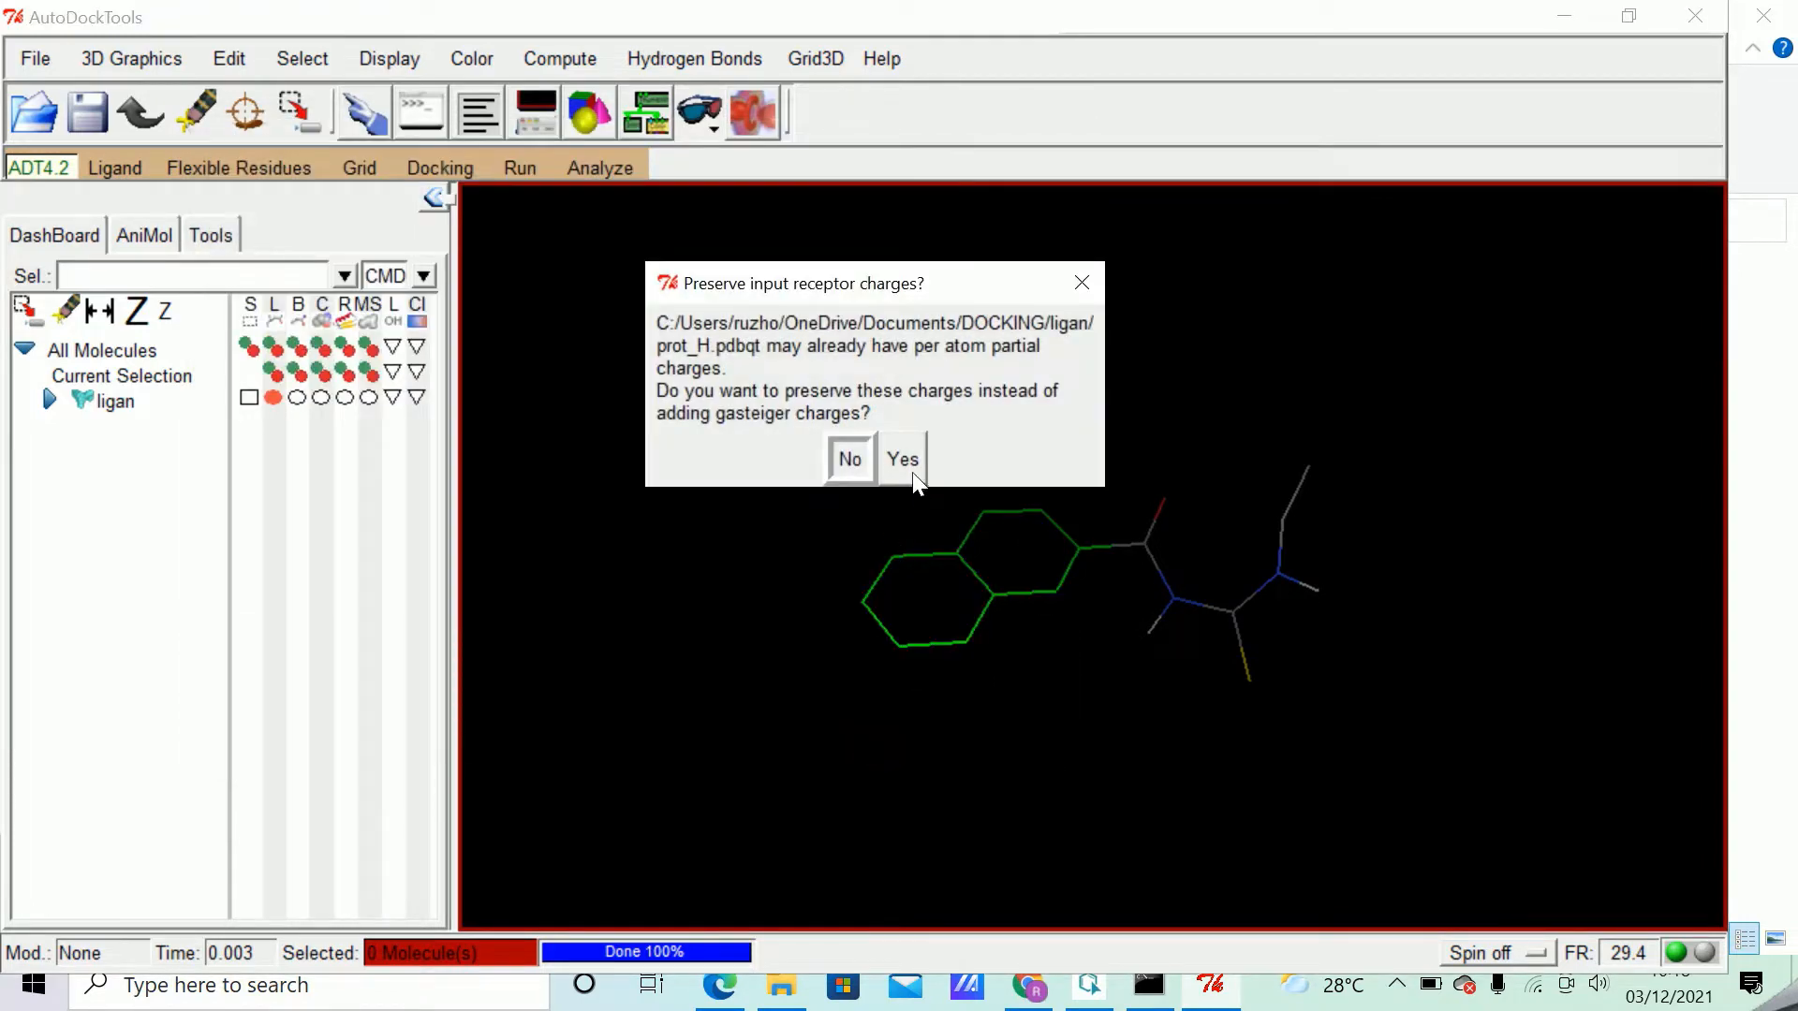
pyautogui.click(904, 465)
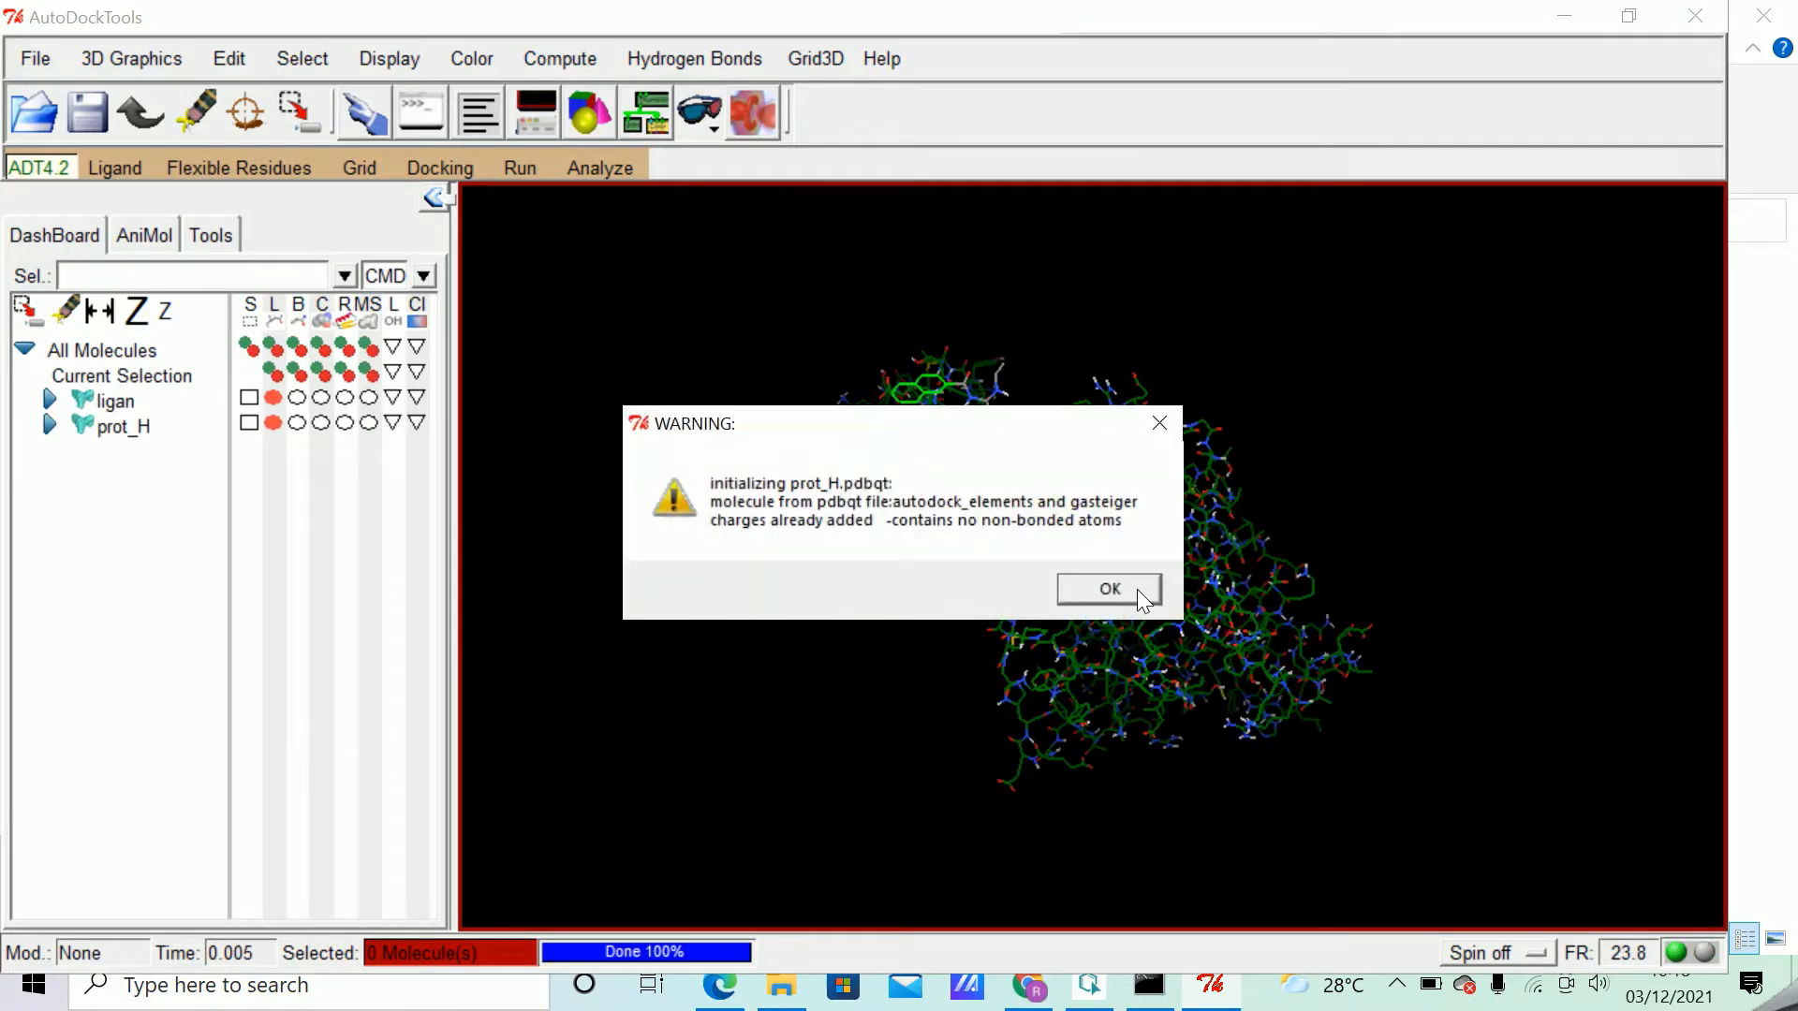
pyautogui.click(1136, 589)
pyautogui.click(1137, 588)
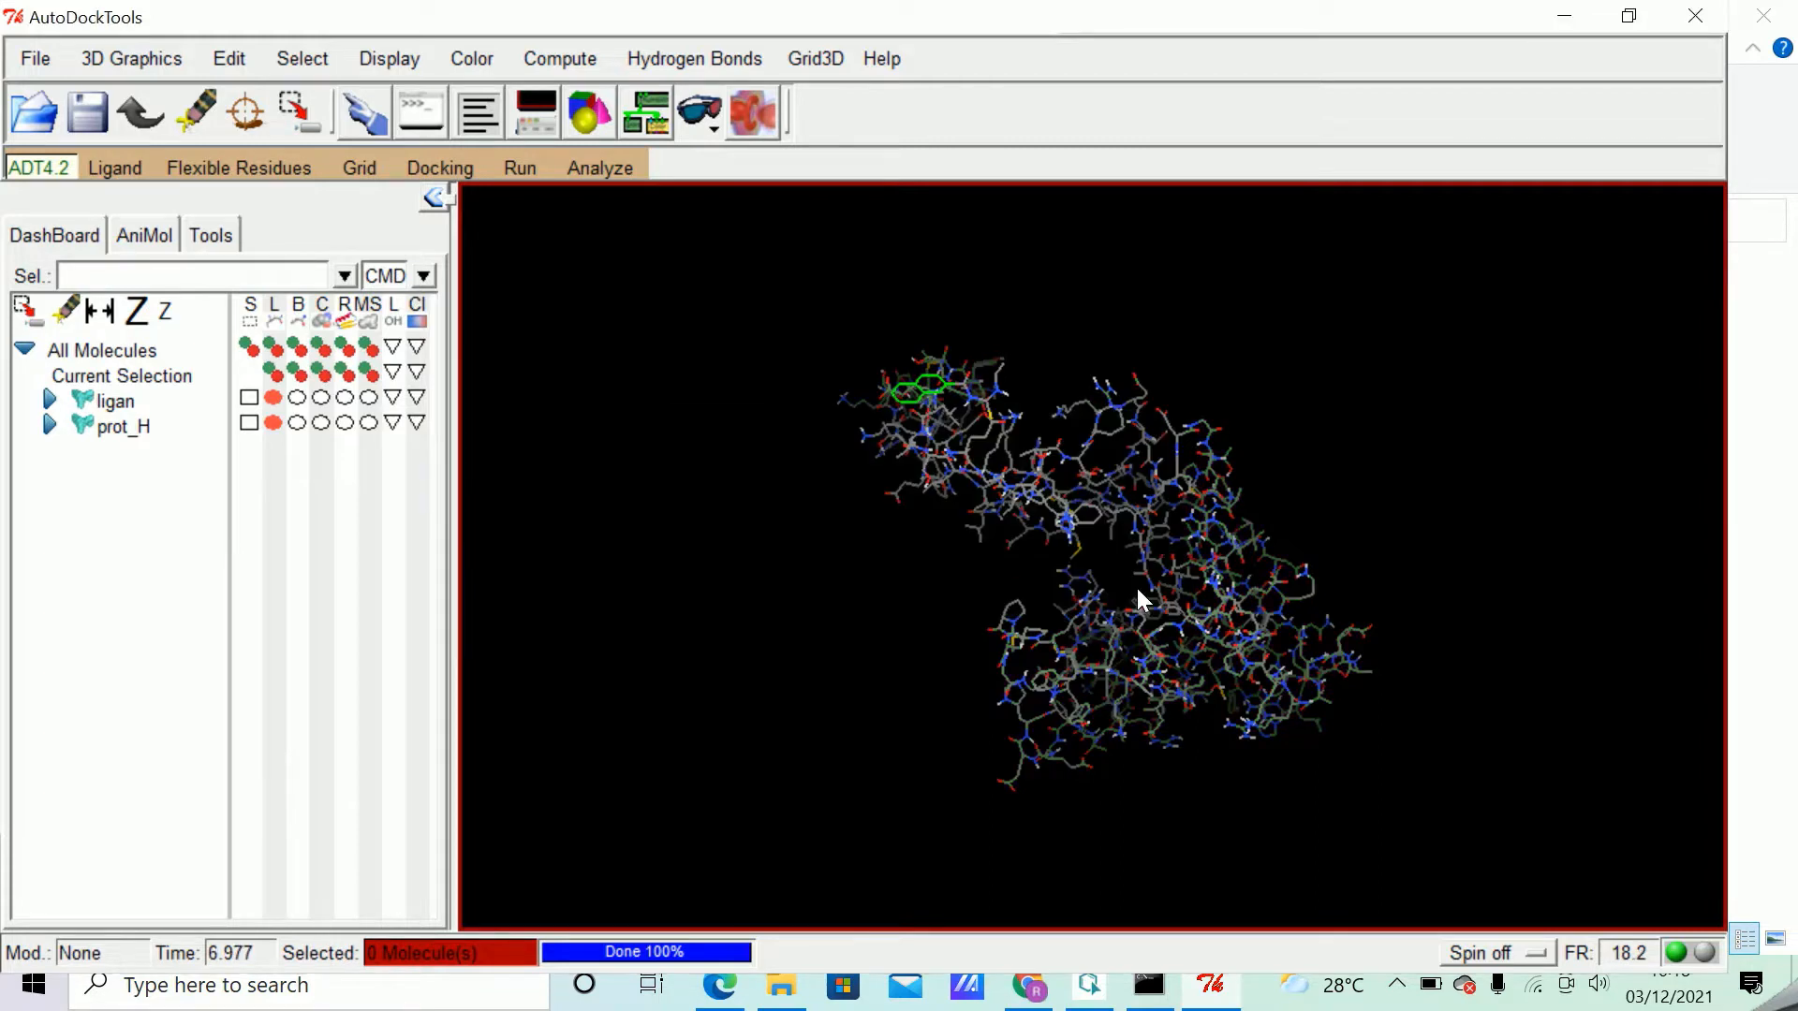
# Open ligan.pdbqt as the ligand for setting the grid map types, accepting ligan-2 as its new name.
pyautogui.click(361, 166)
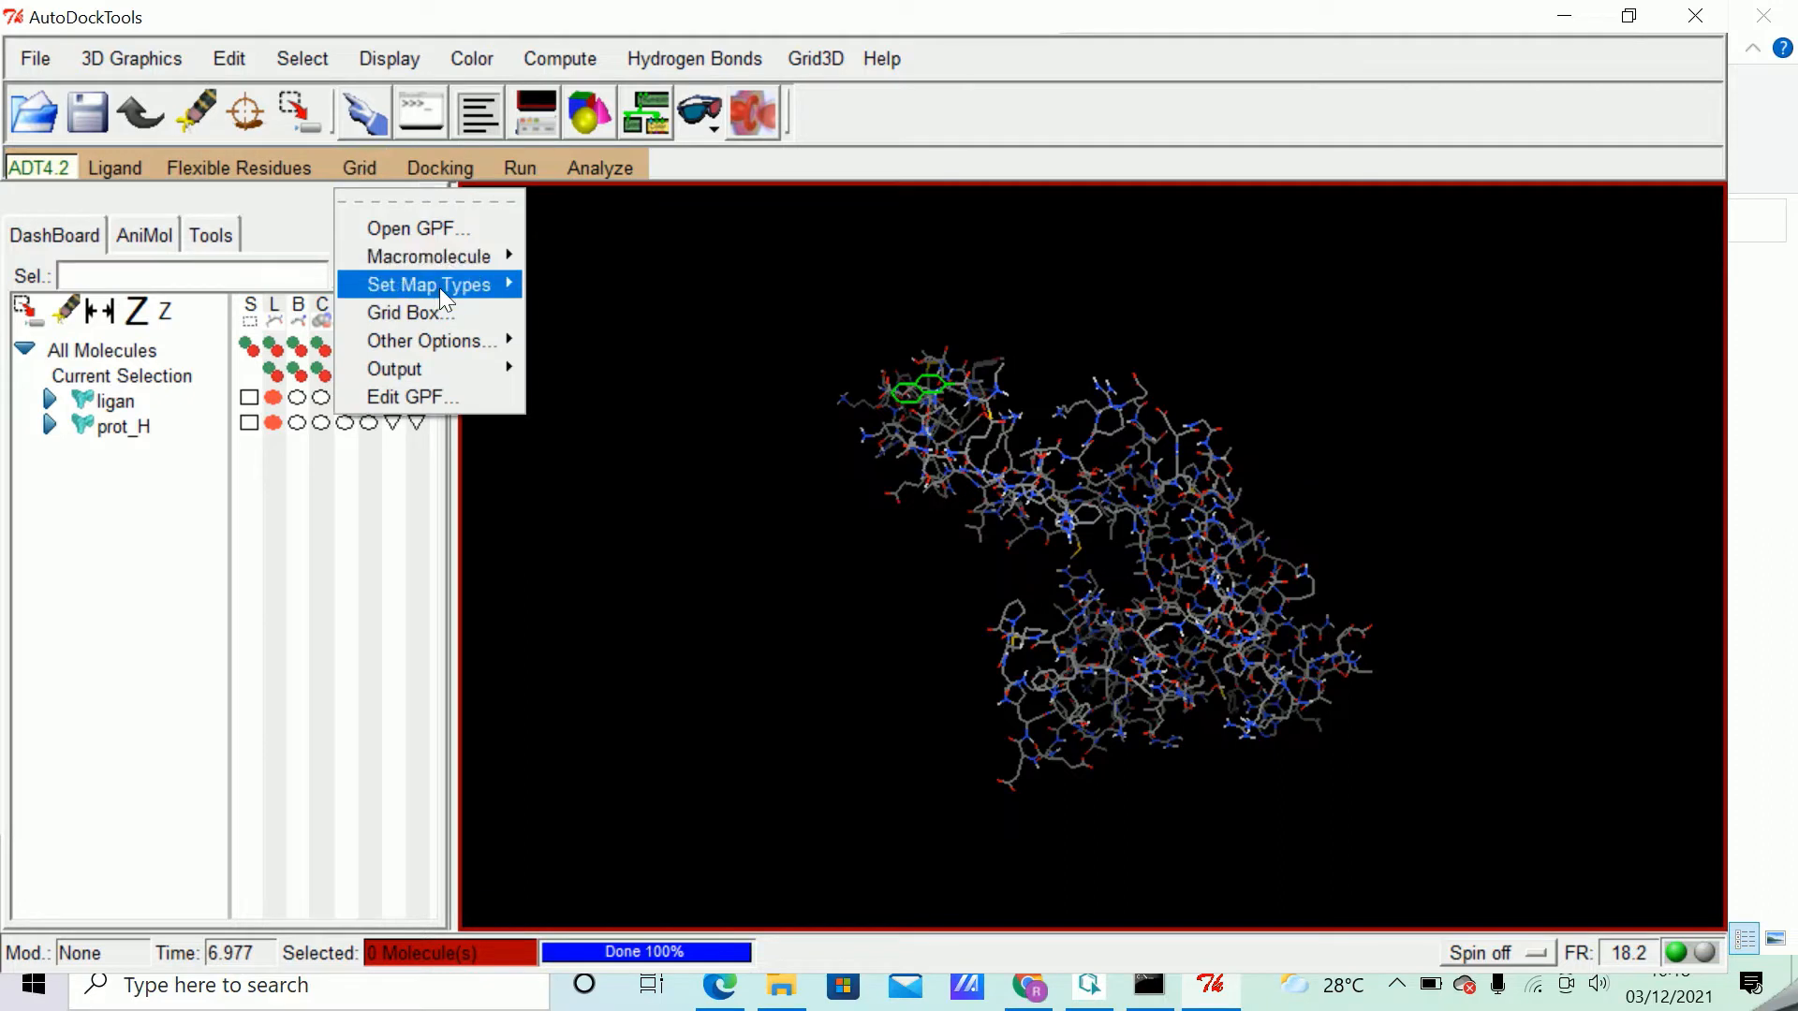
pyautogui.moveTo(440, 290)
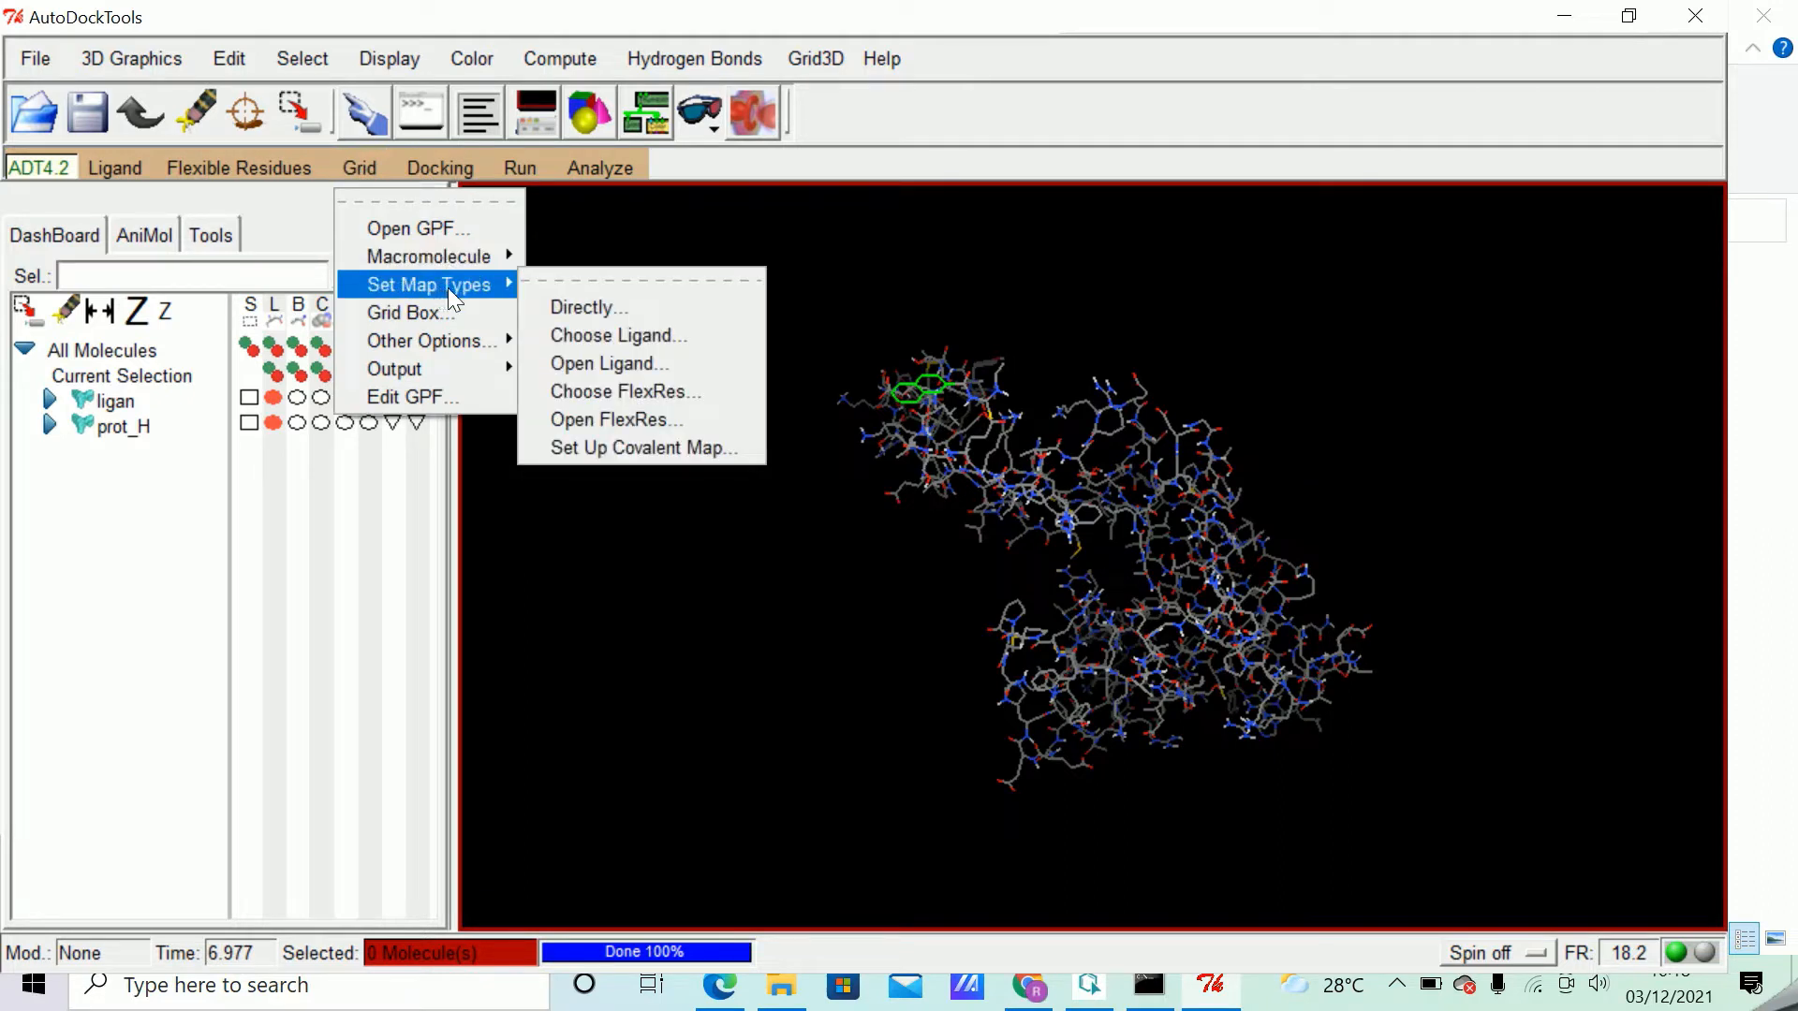
pyautogui.click(361, 169)
pyautogui.click(363, 171)
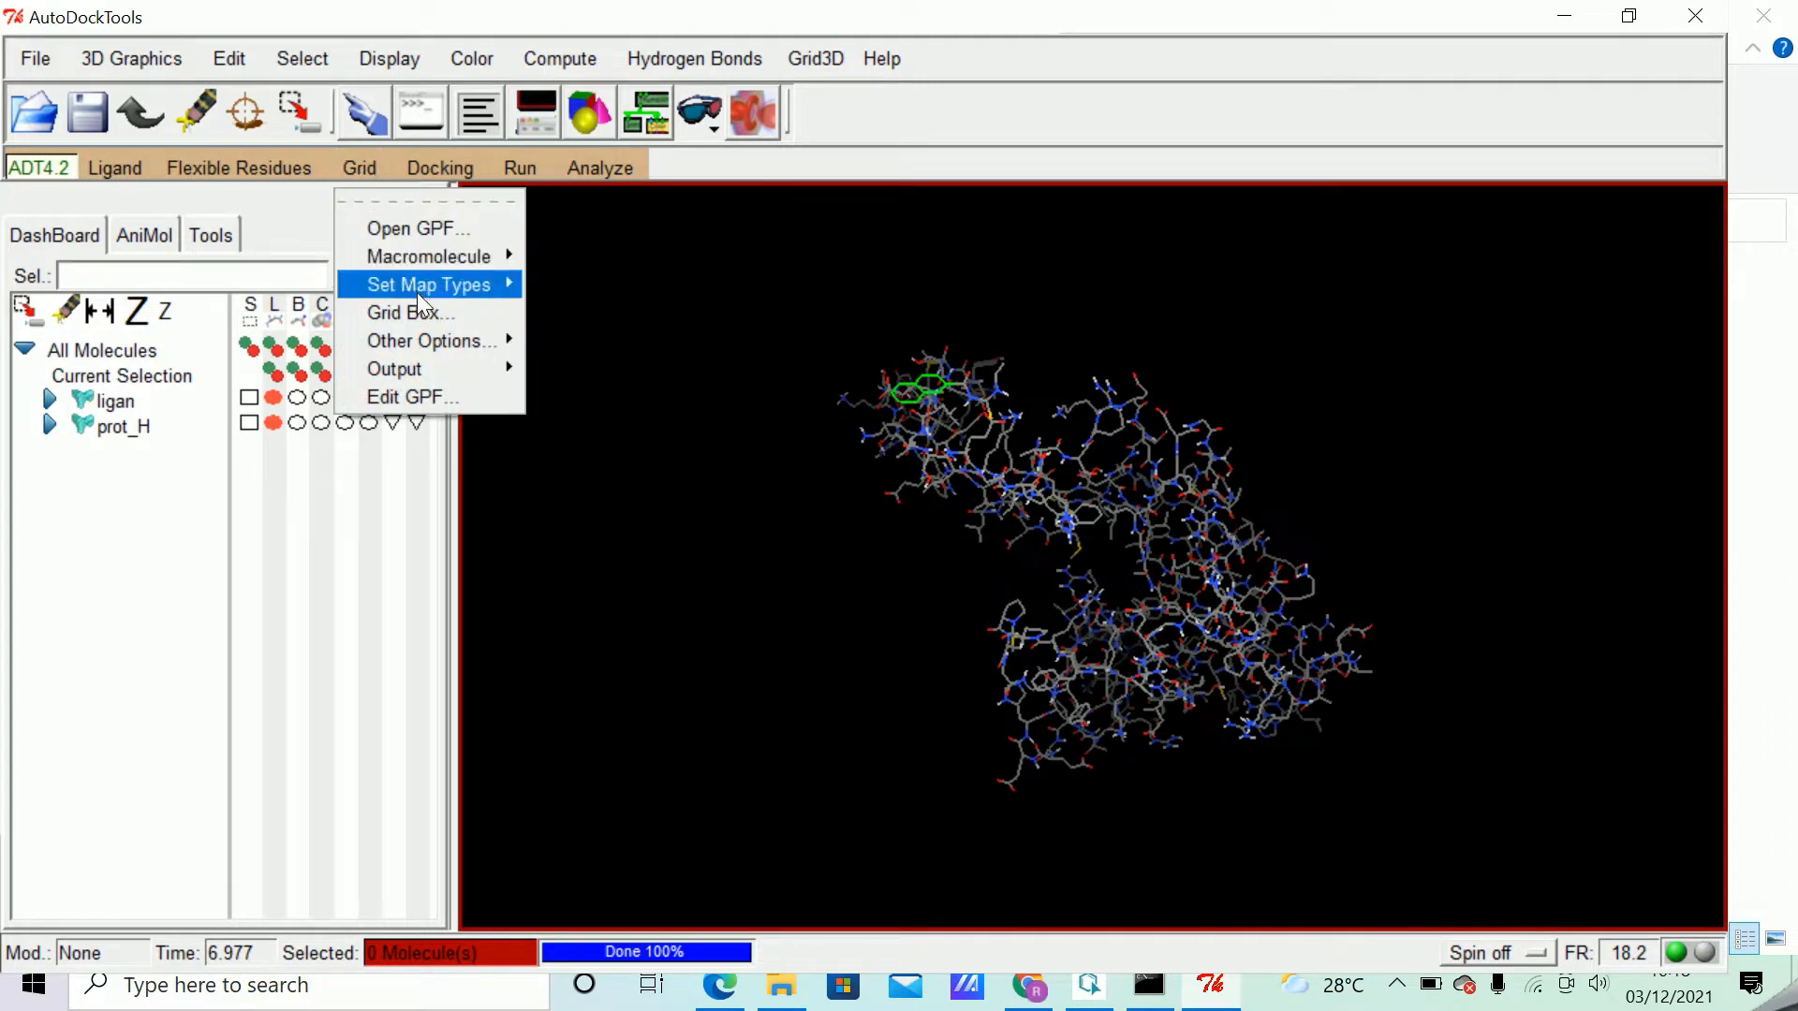
pyautogui.moveTo(419, 288)
pyautogui.click(630, 360)
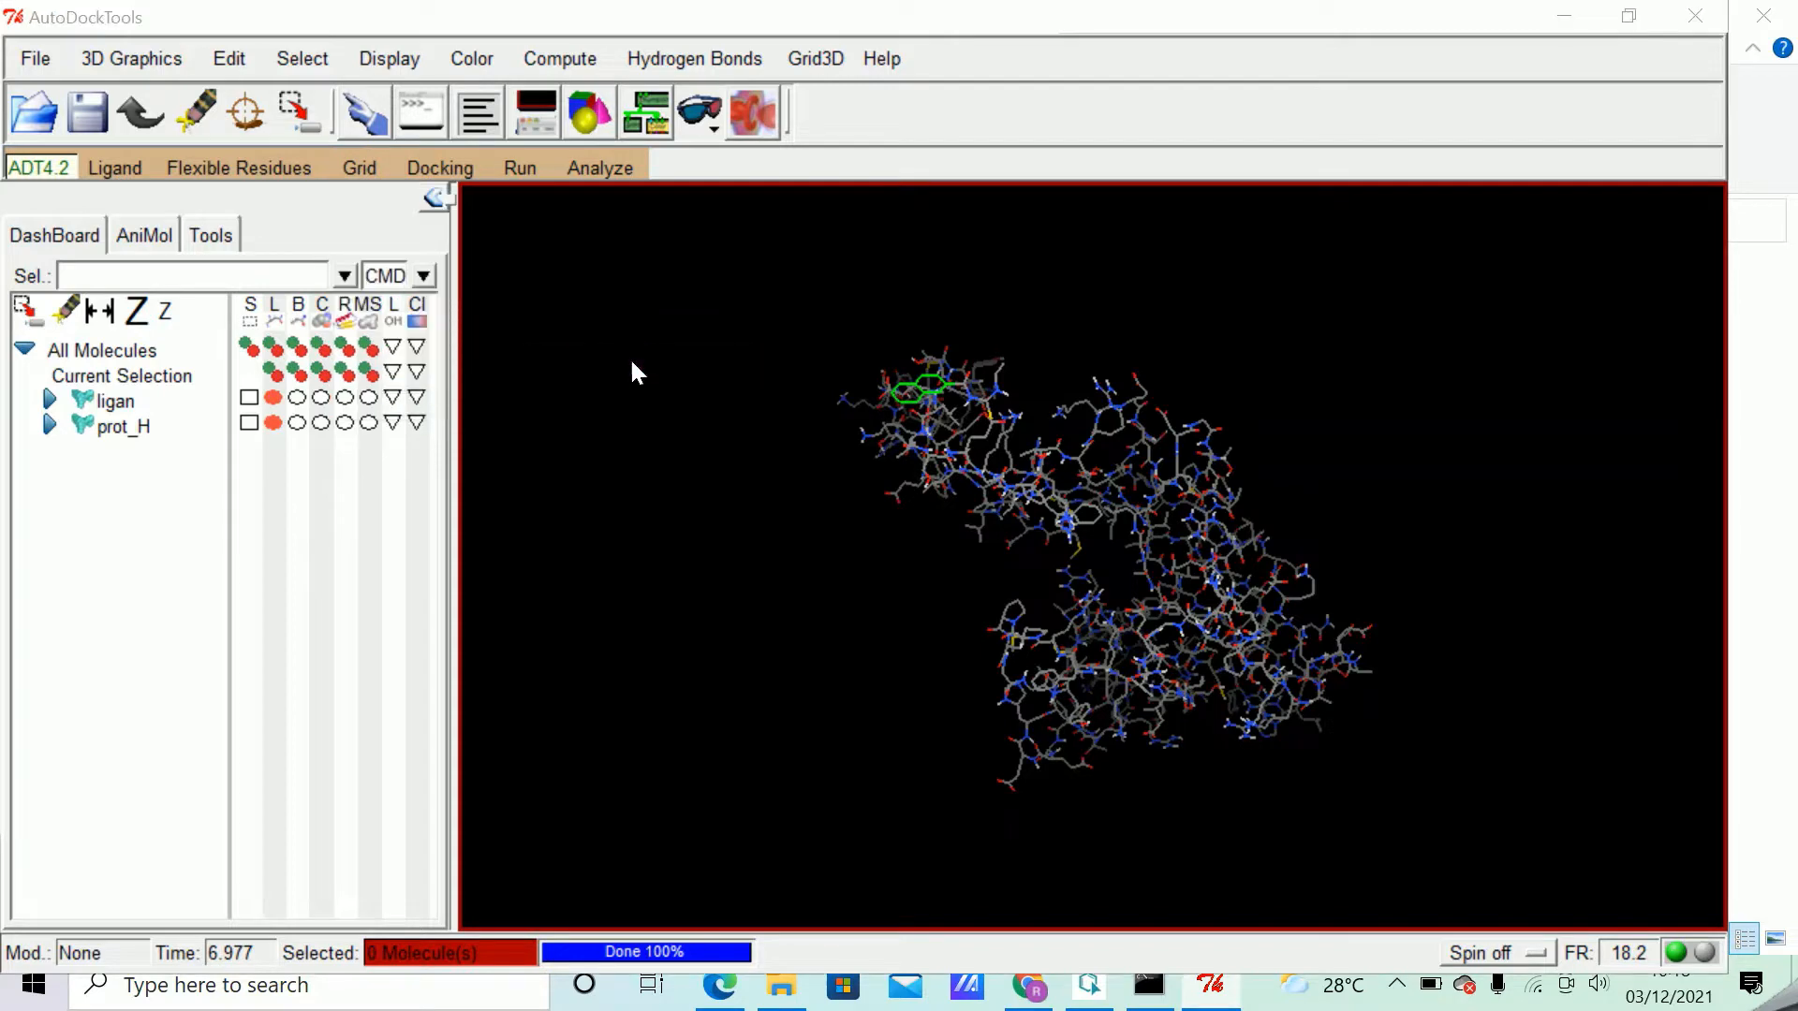
pyautogui.click(693, 317)
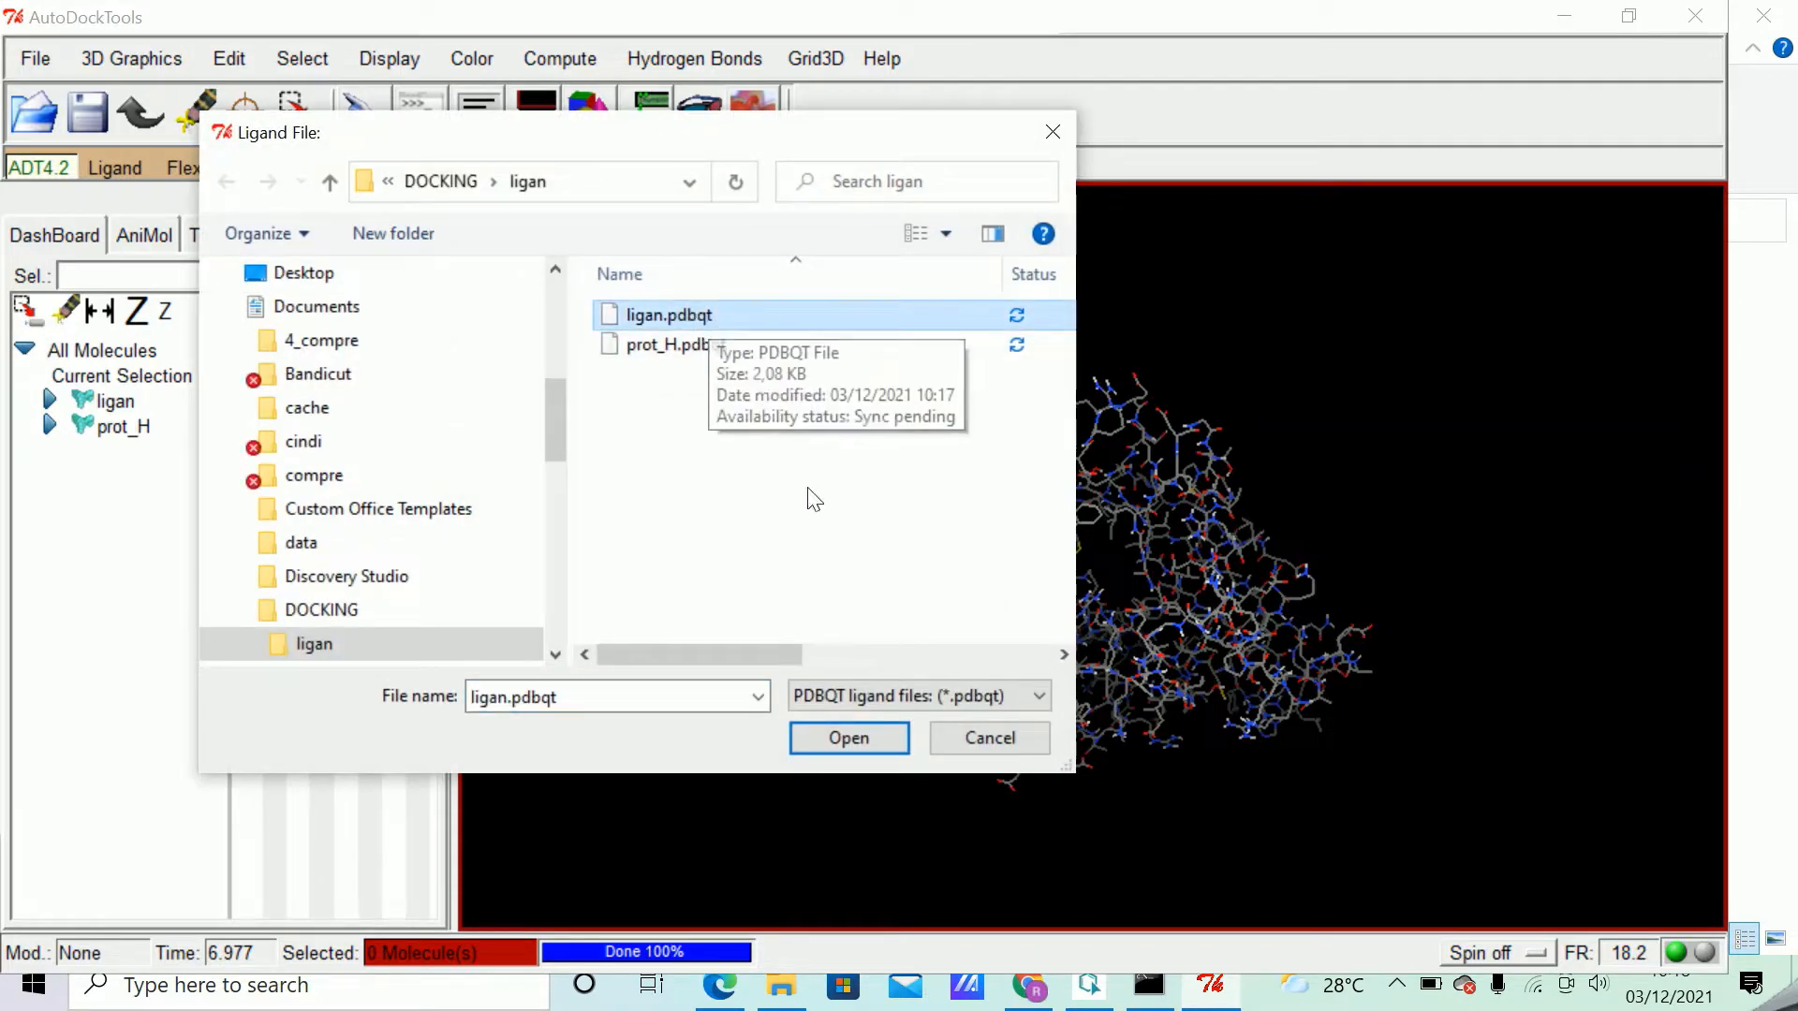
pyautogui.click(848, 736)
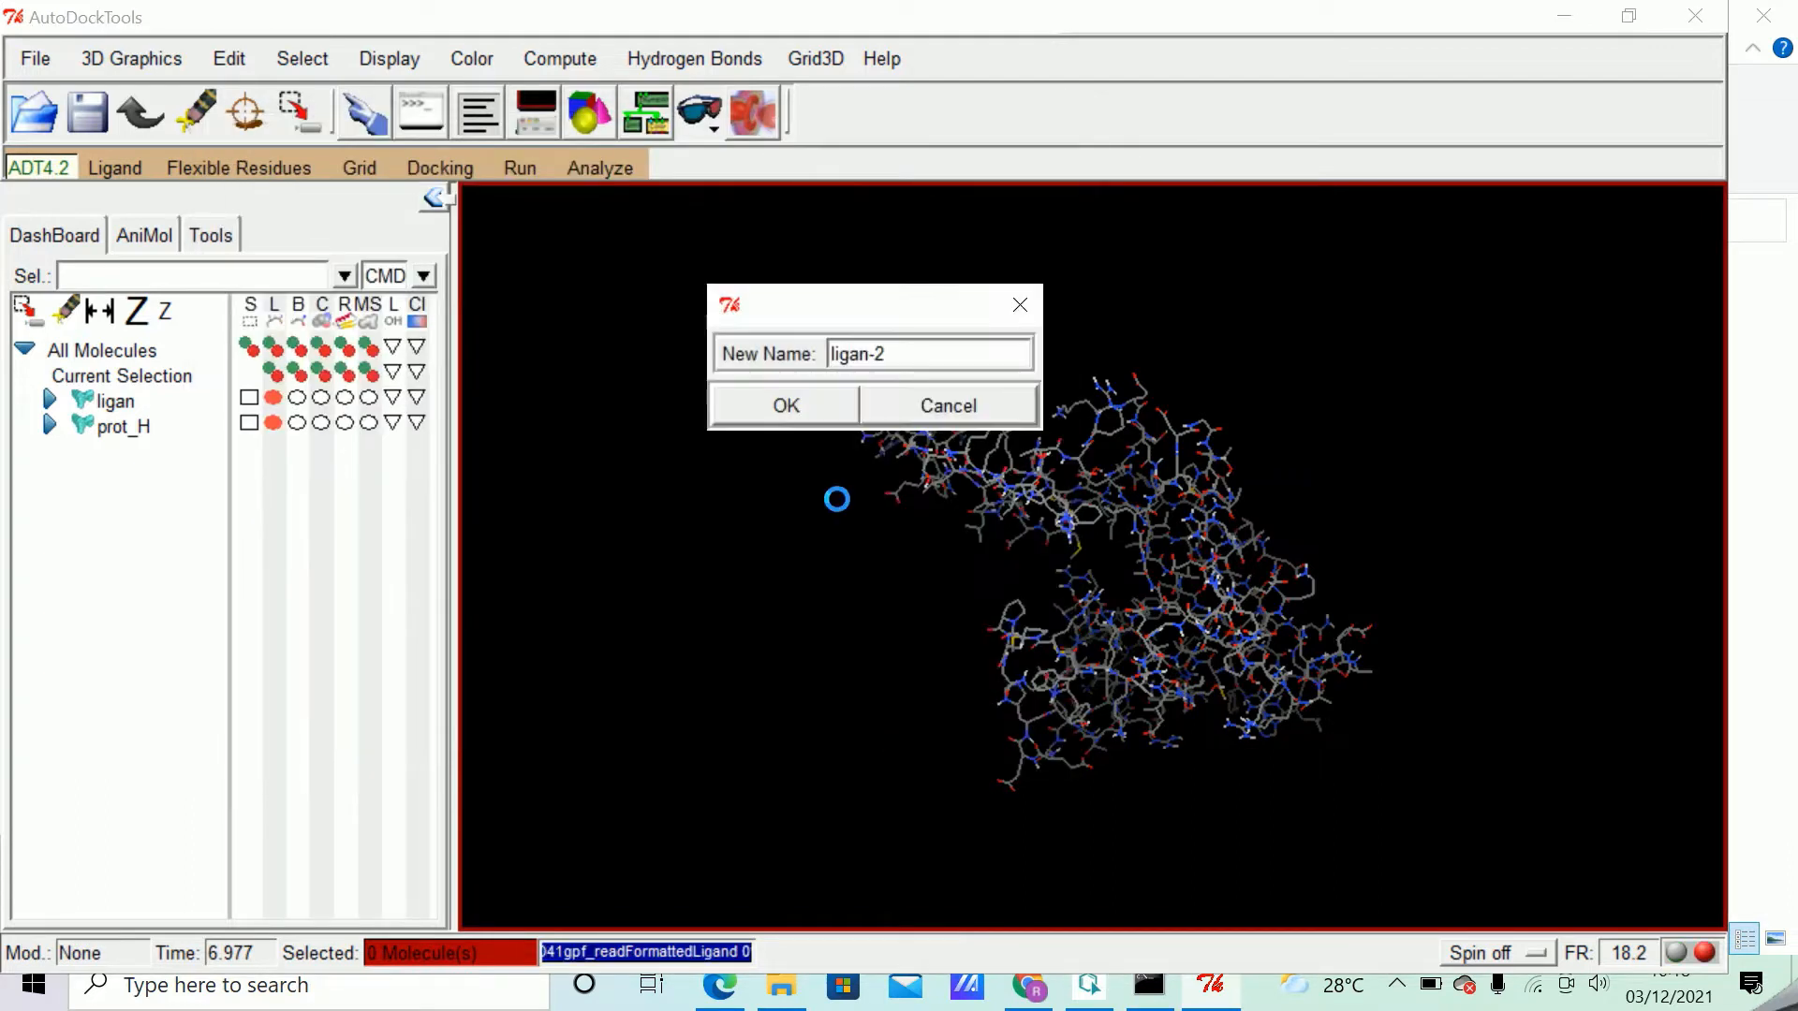
pyautogui.click(789, 410)
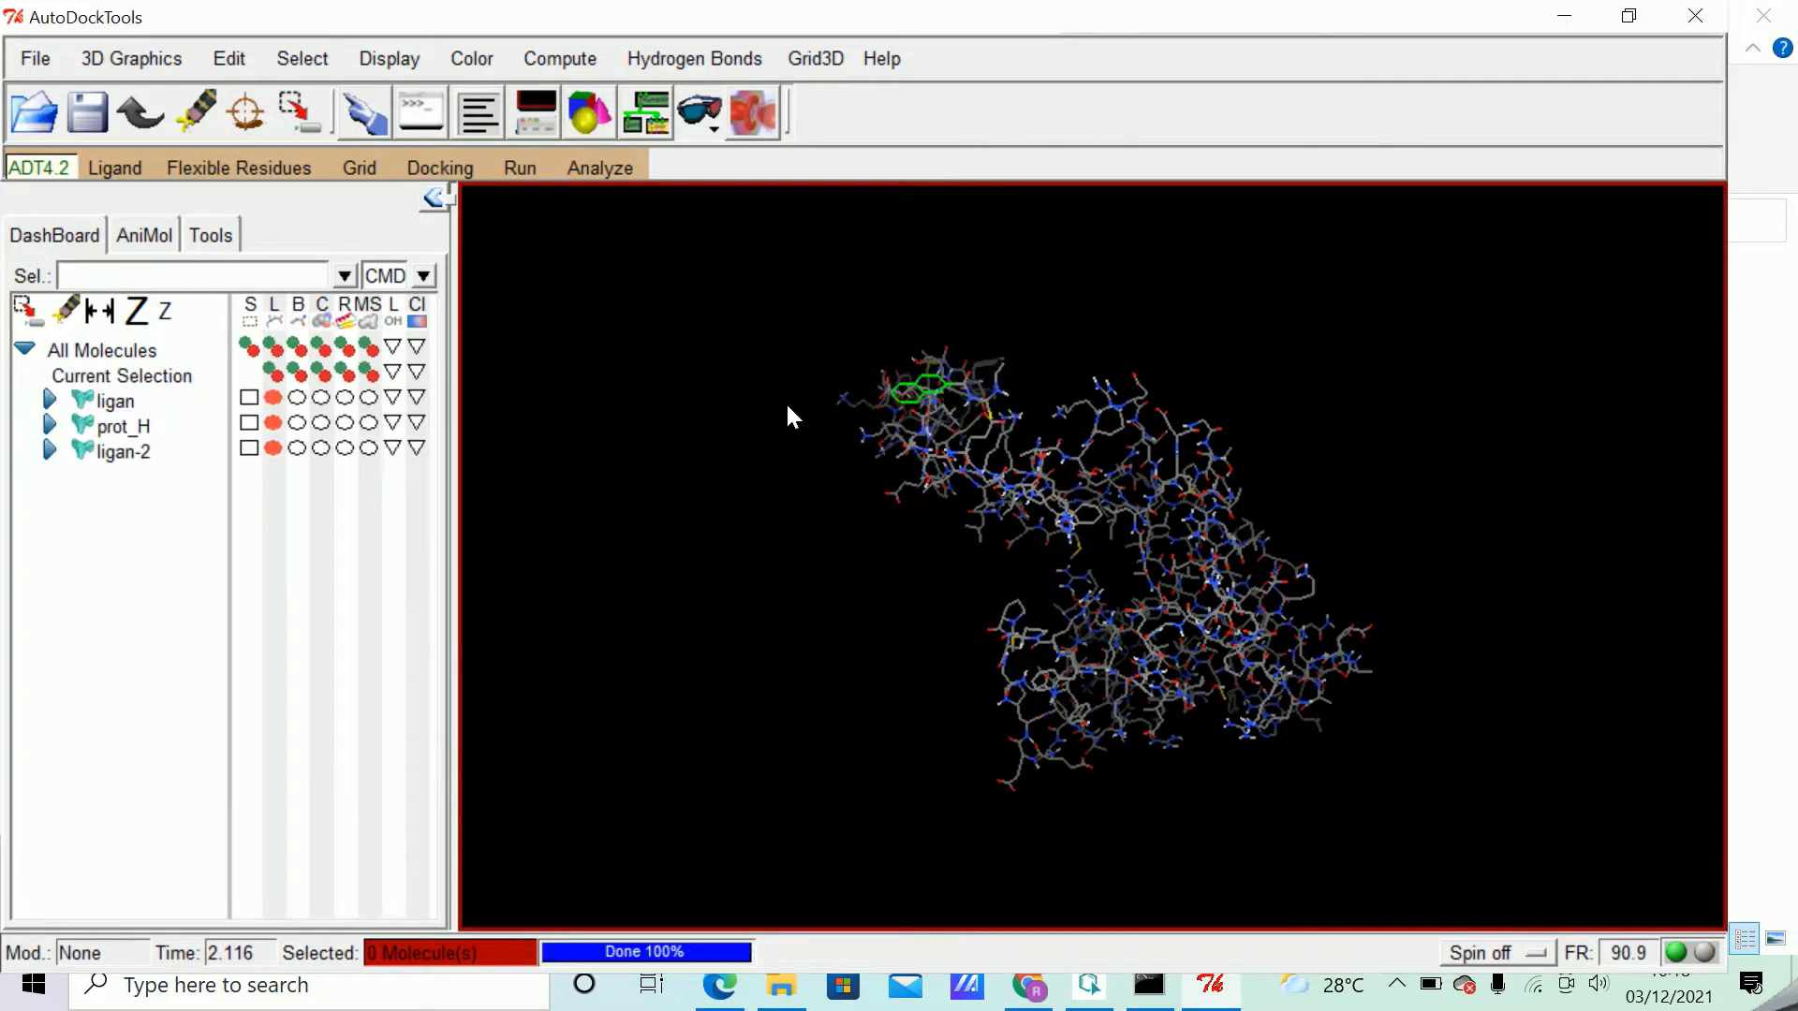
# Open the grid box options, and switch to File Explorer to open the DOCKING folder.
pyautogui.click(357, 168)
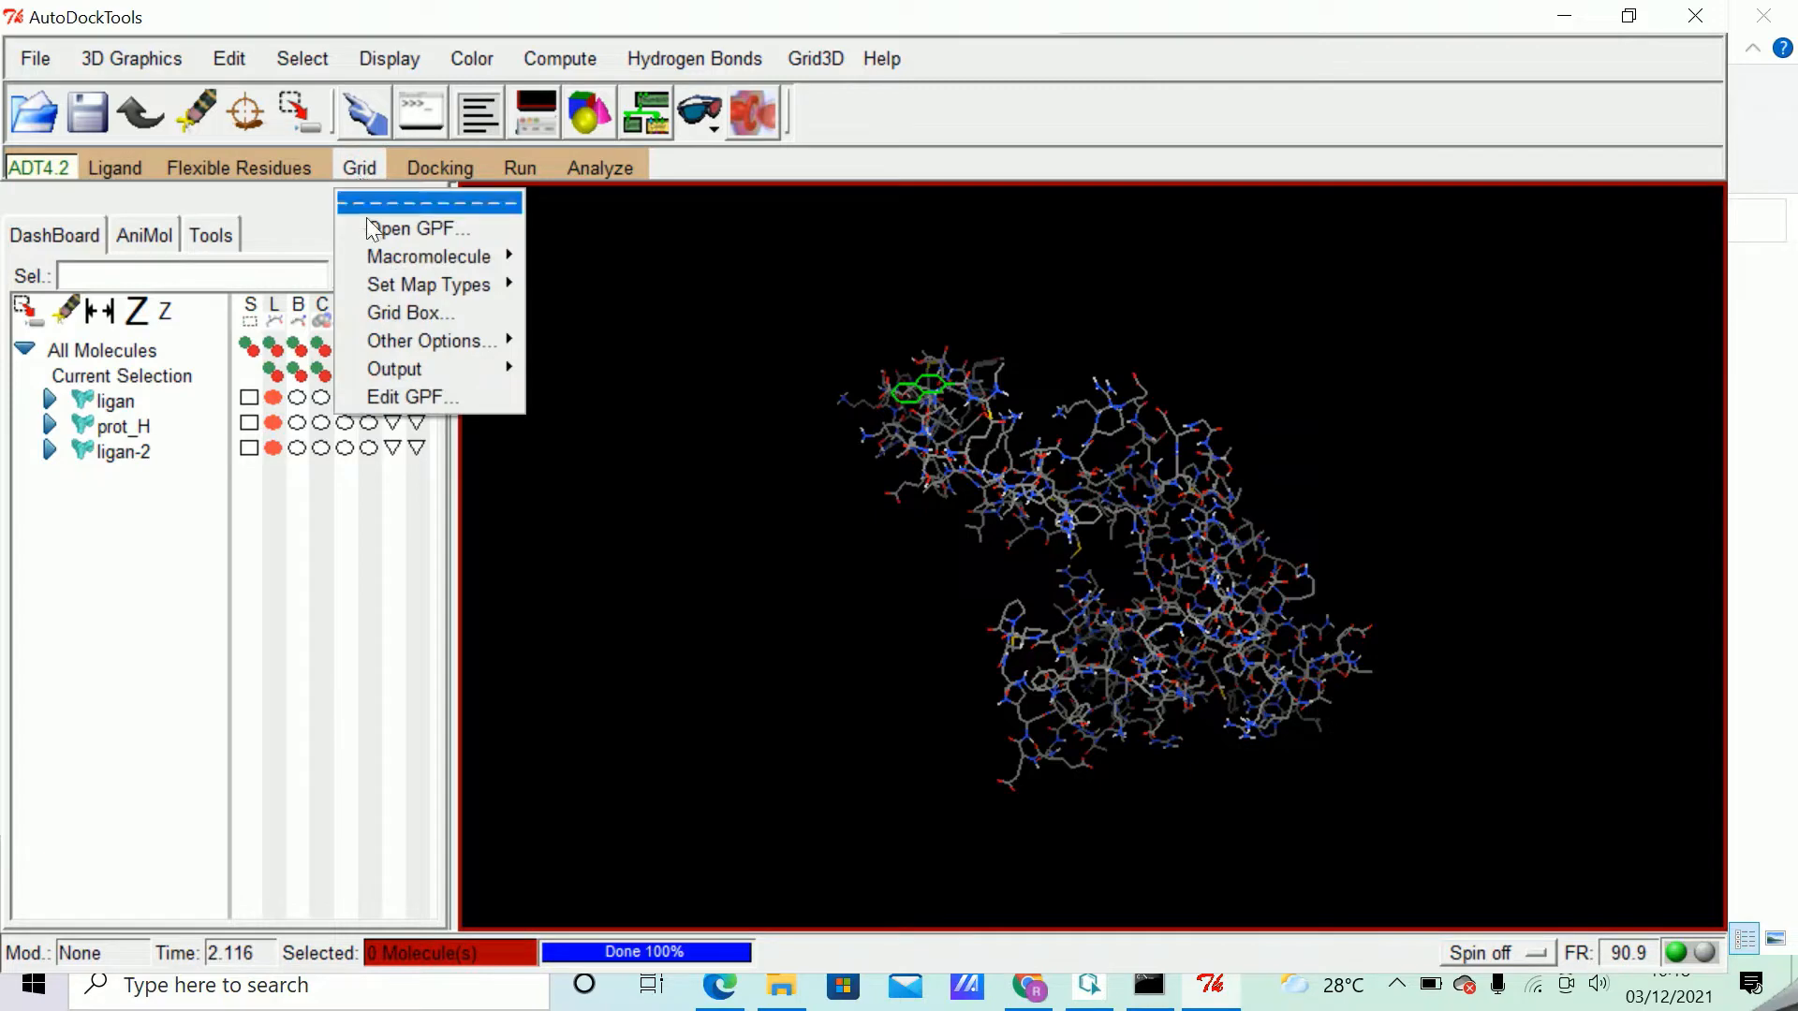
pyautogui.click(408, 315)
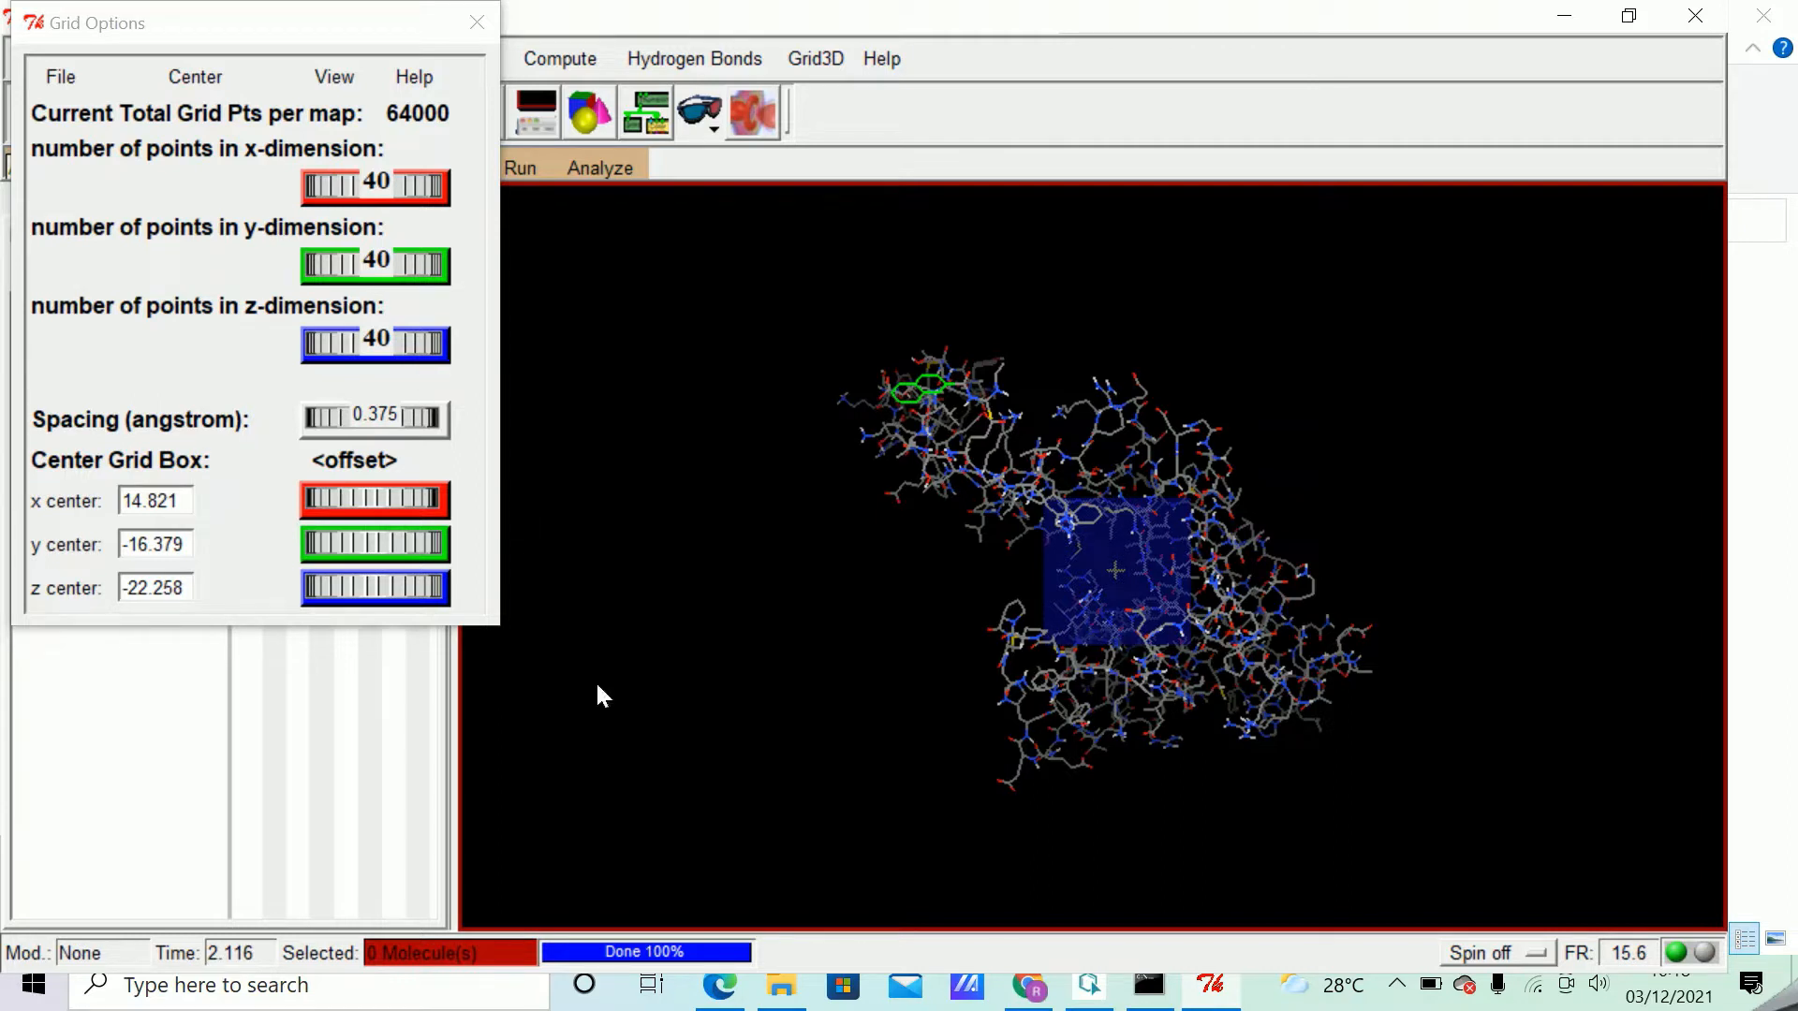
pyautogui.click(781, 985)
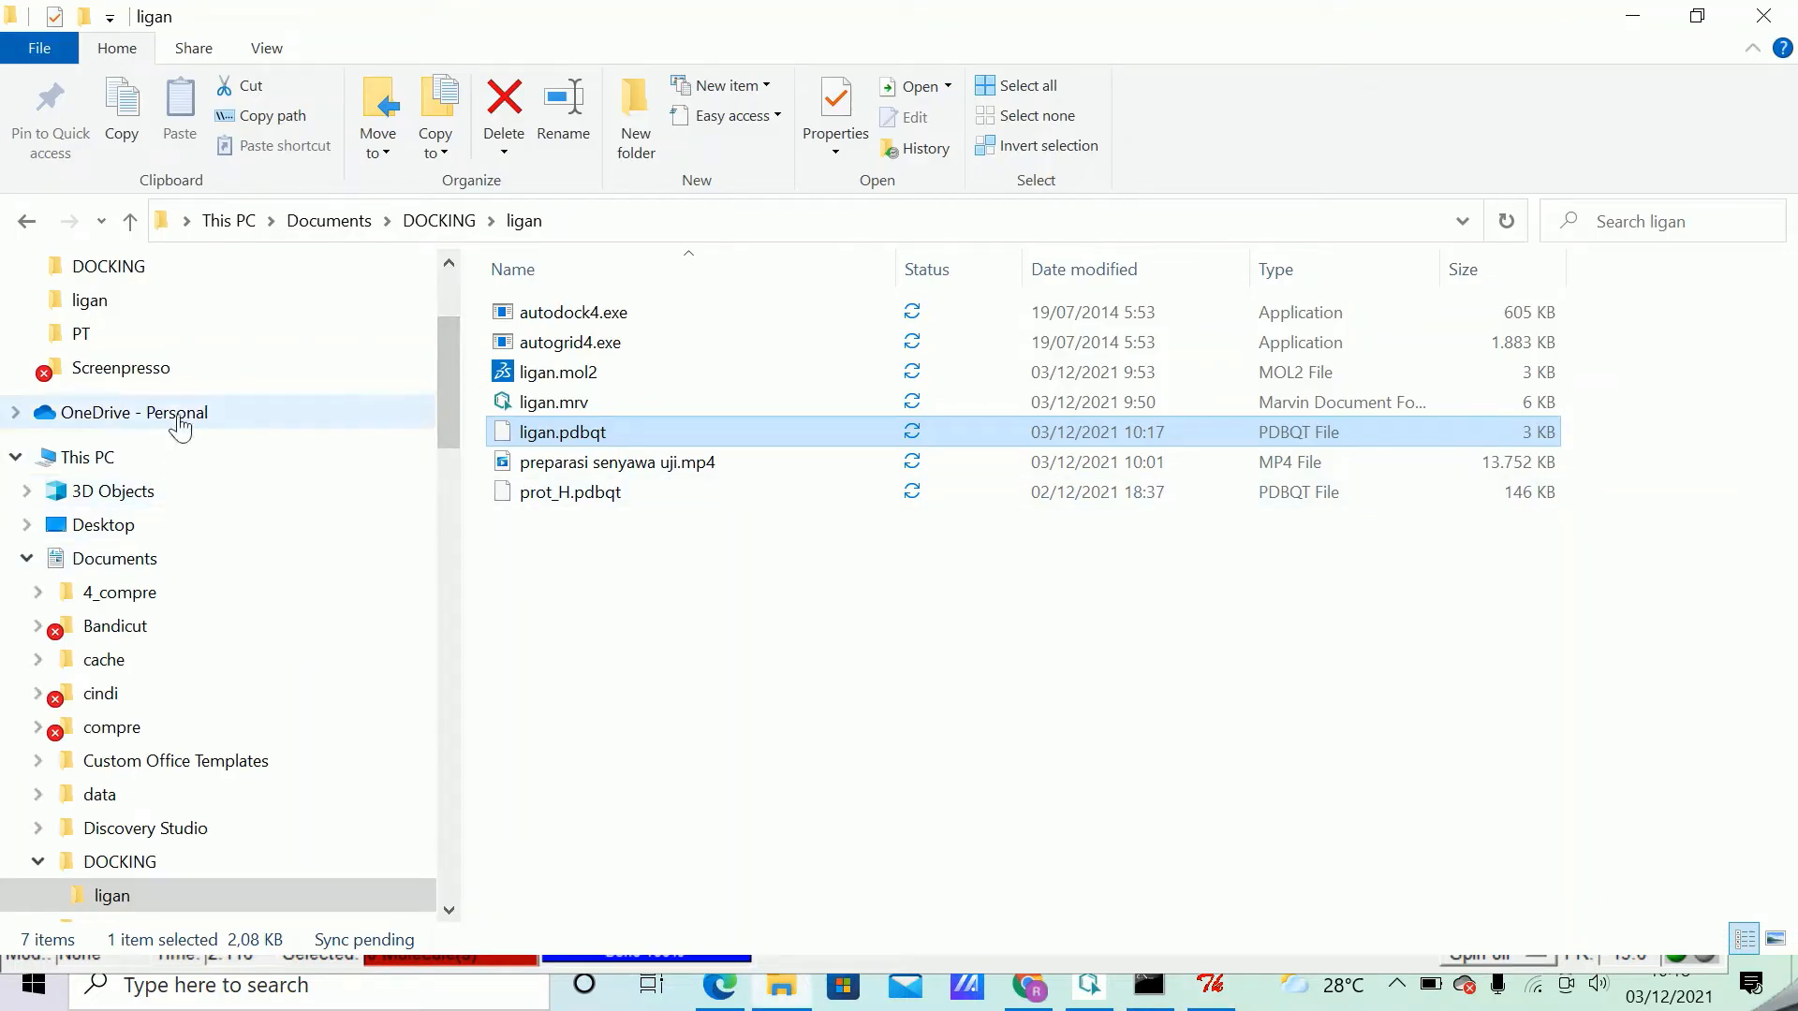
pyautogui.click(128, 277)
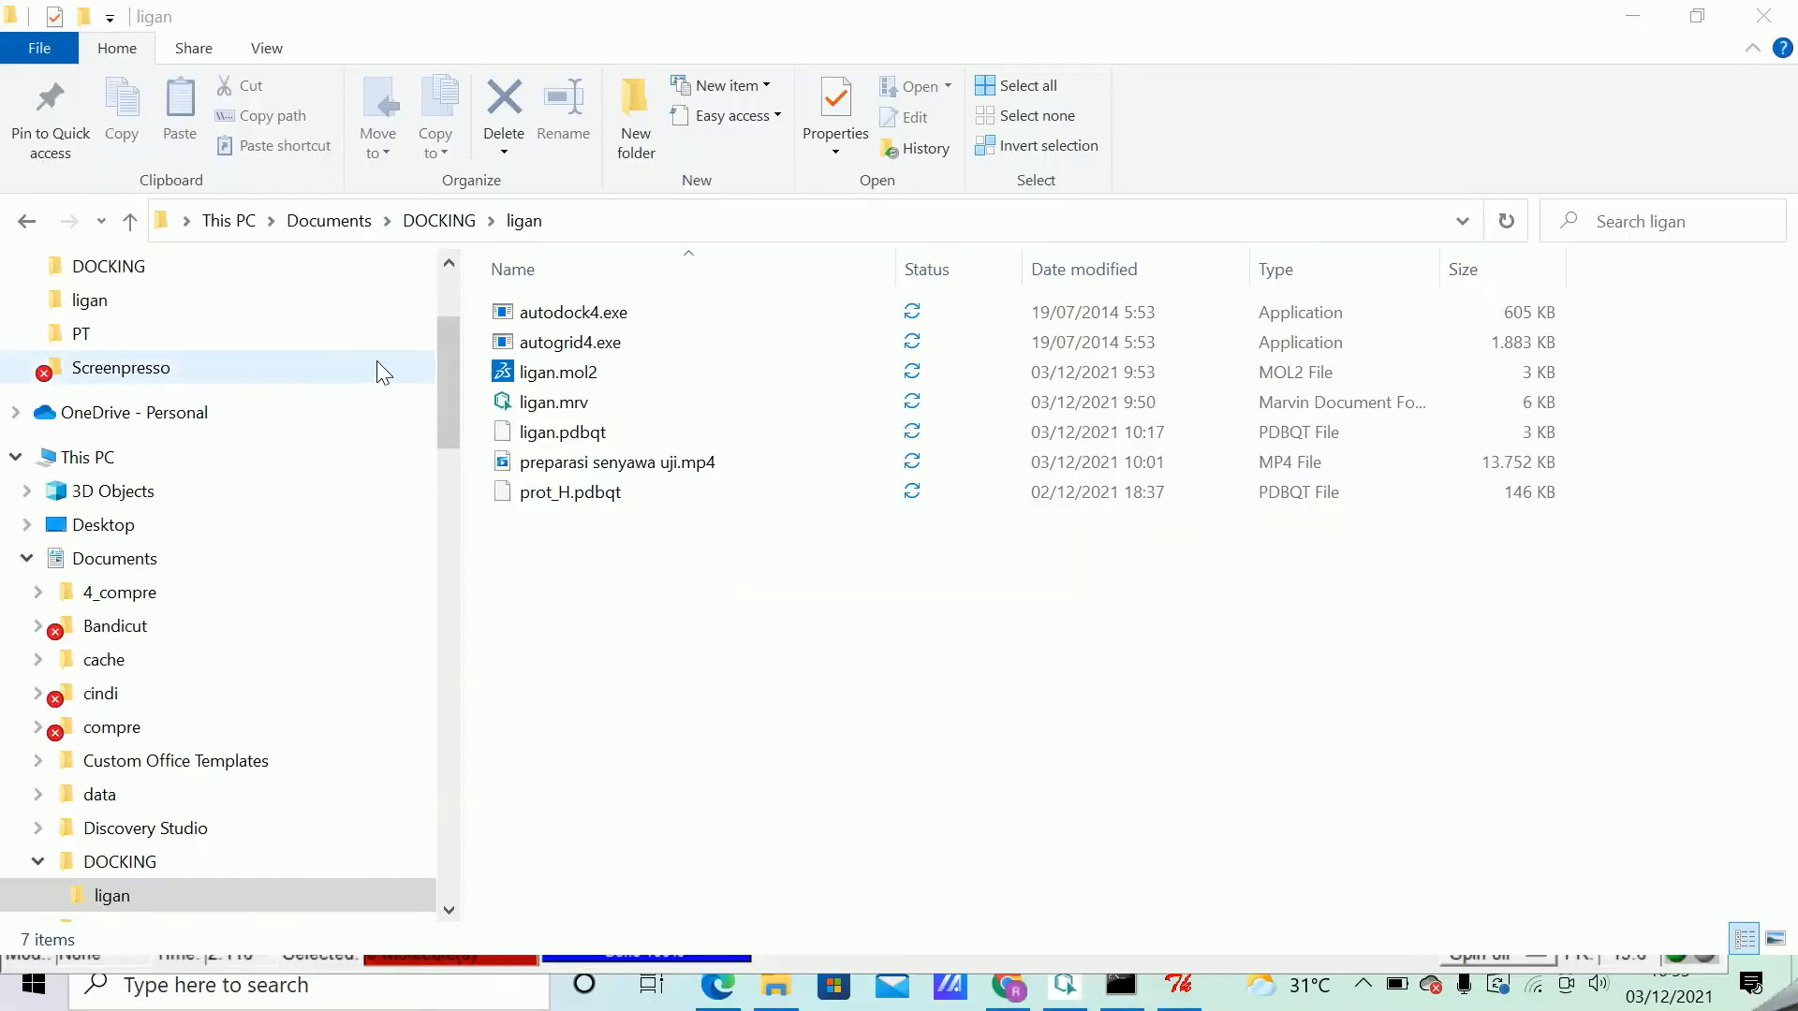
pyautogui.scroll(2, 453, 407)
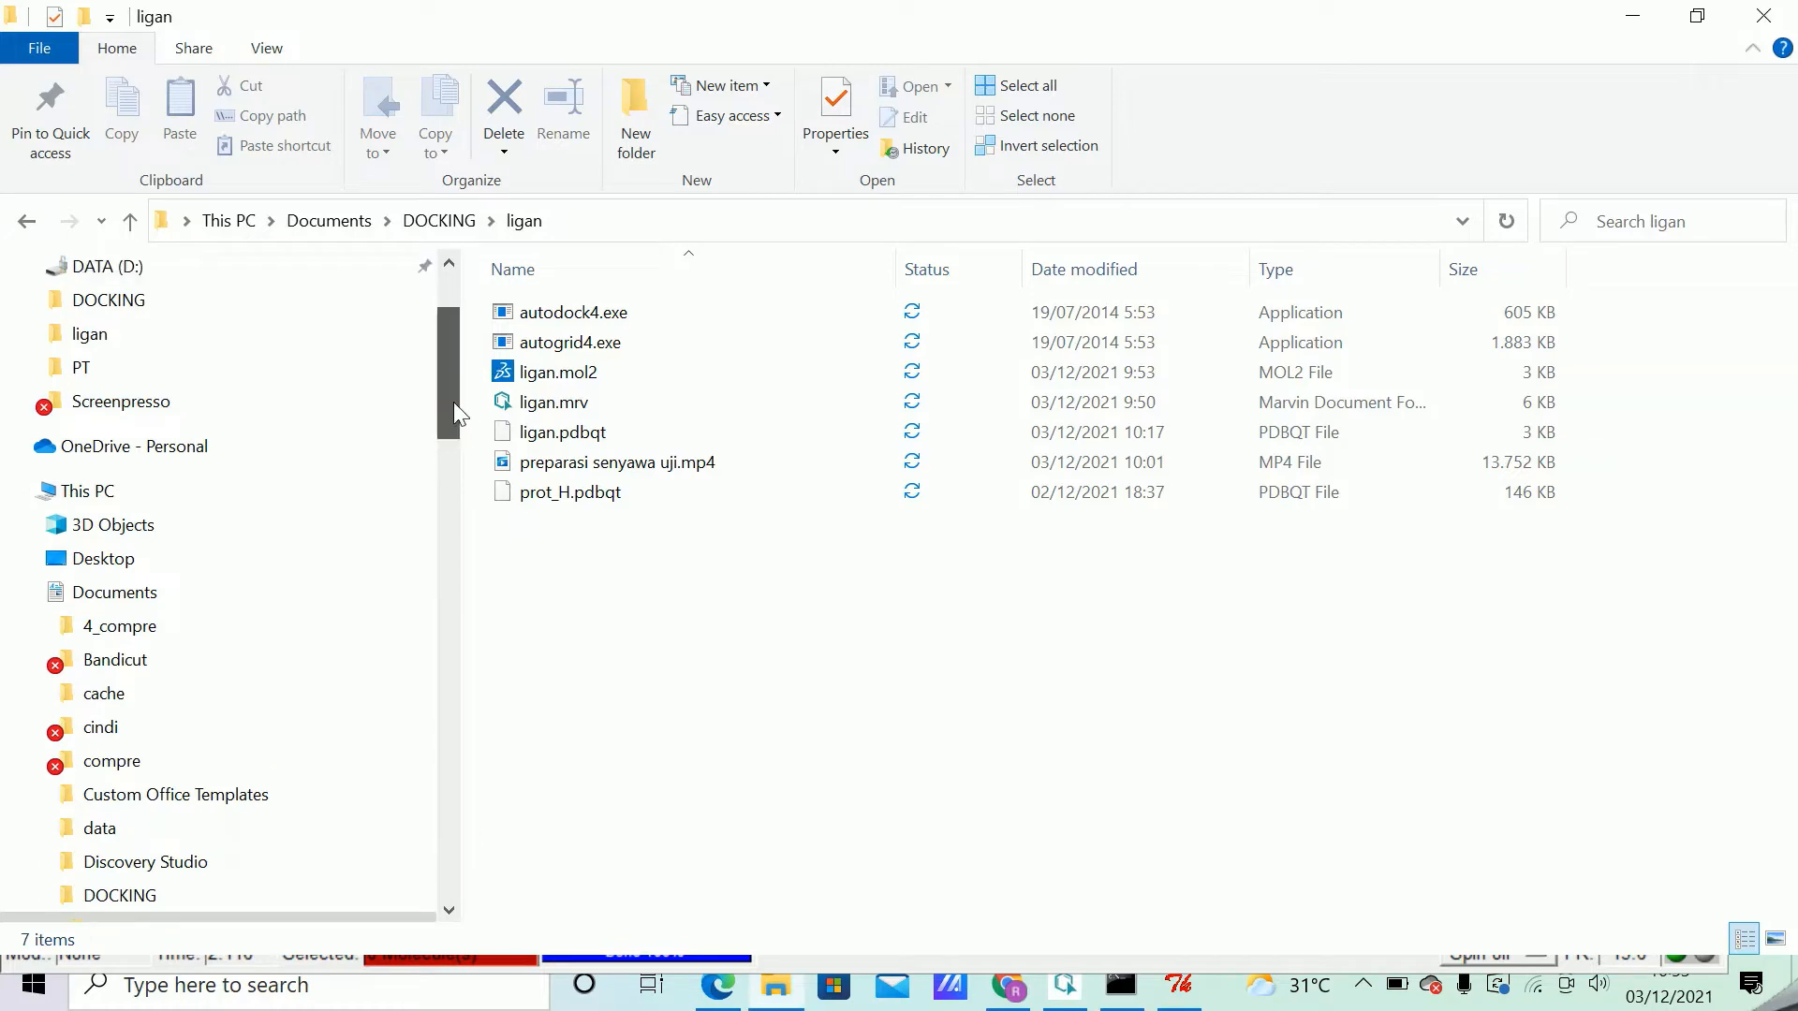
pyautogui.scroll(1, 234, 421)
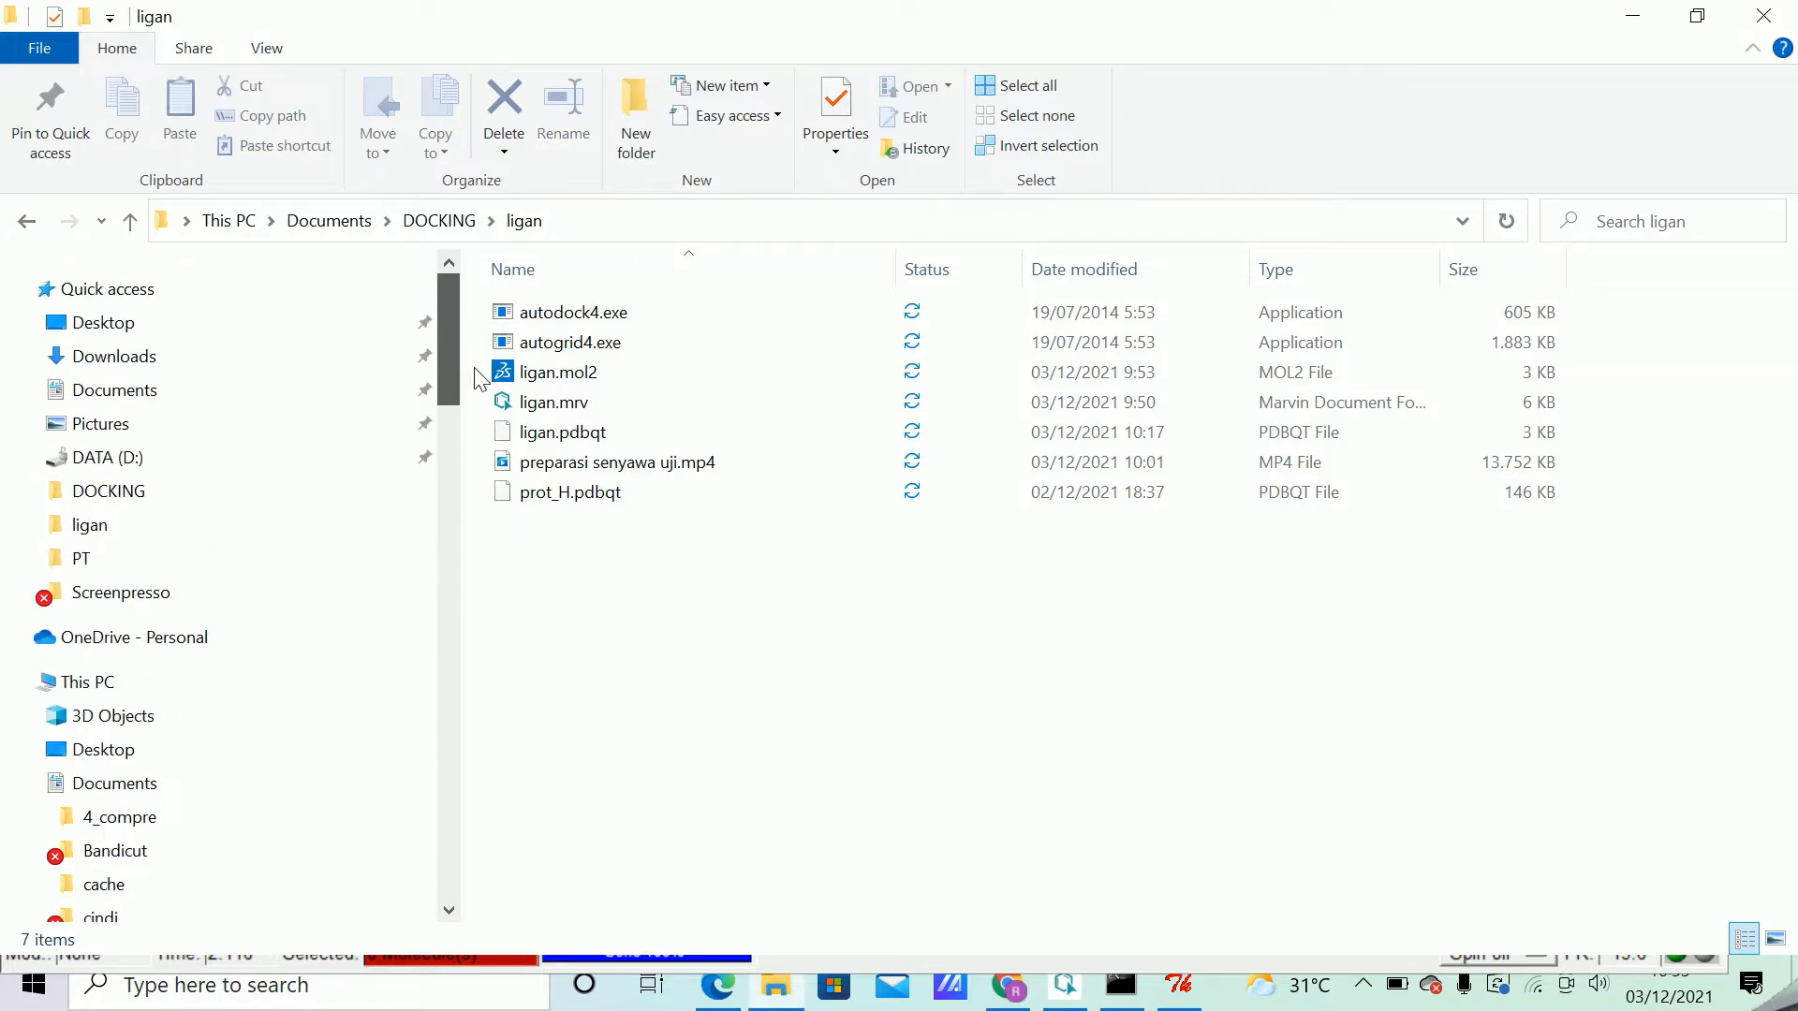
pyautogui.click(103, 488)
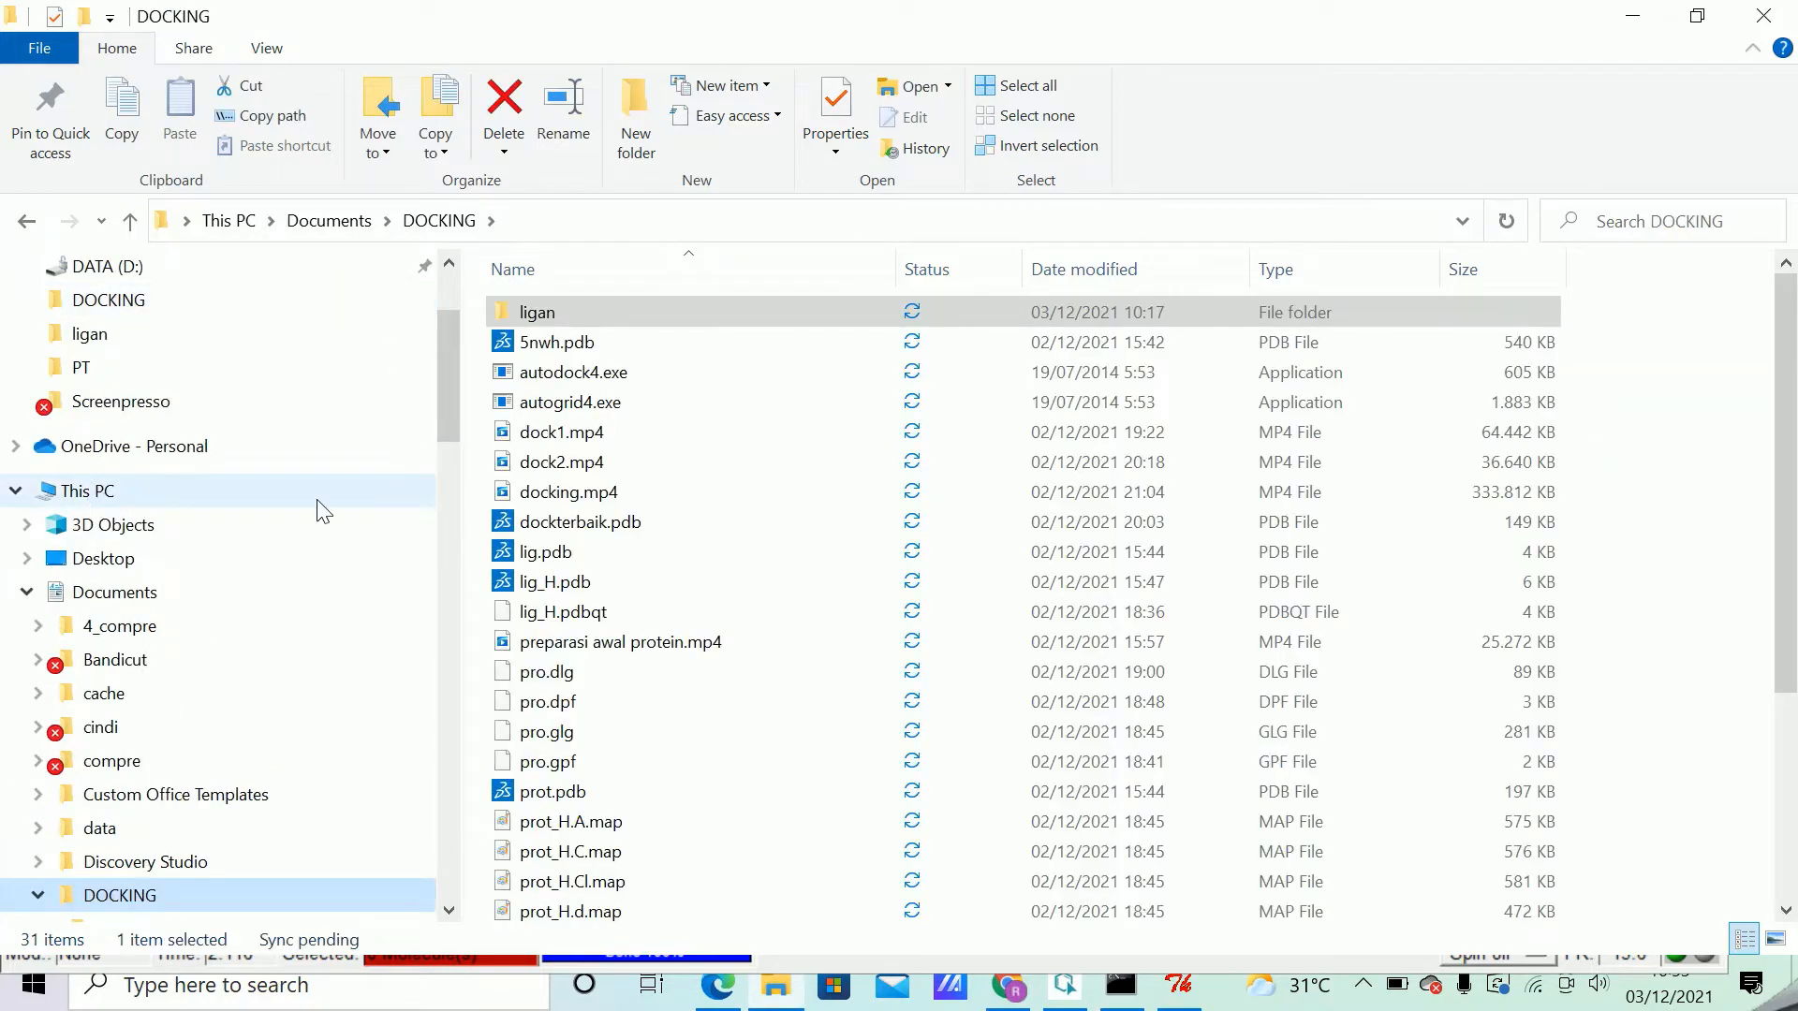
# Open pro.gpf from the DOCKING folder in Notepad++ and examine its npts and gridcenter values.
pyautogui.scroll(-2, 704, 600)
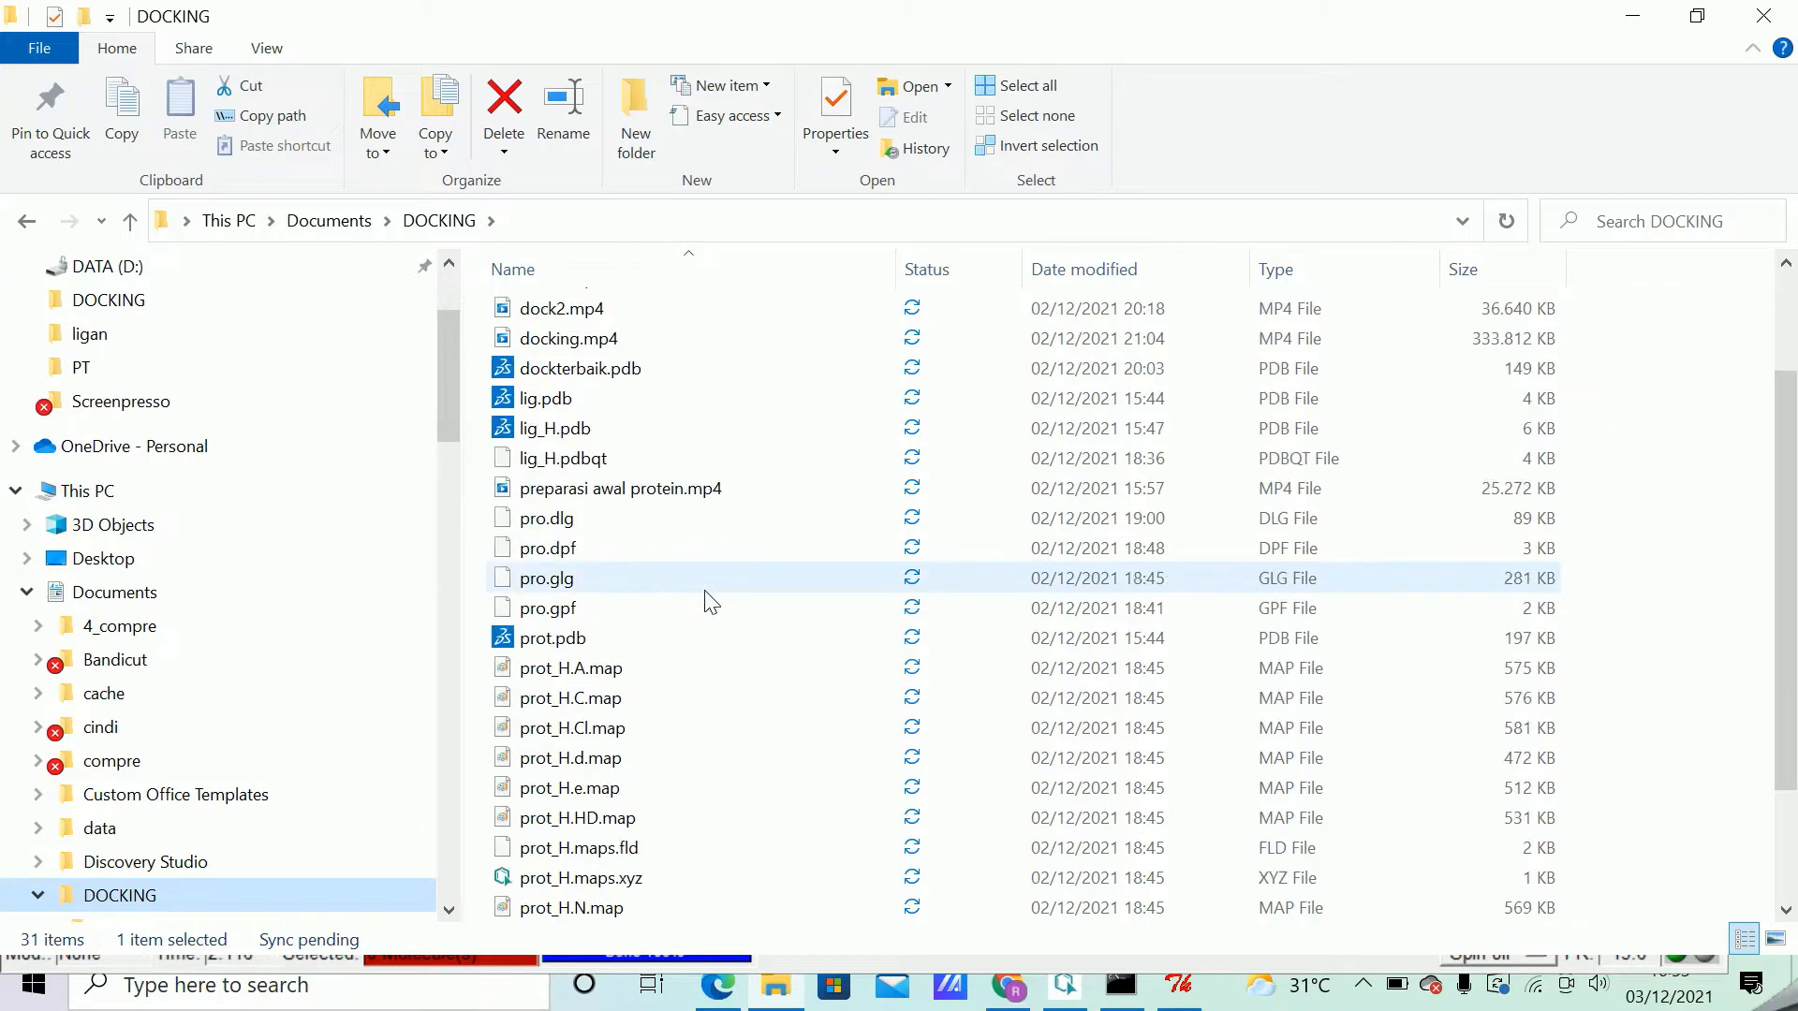
pyautogui.scroll(2, 677, 543)
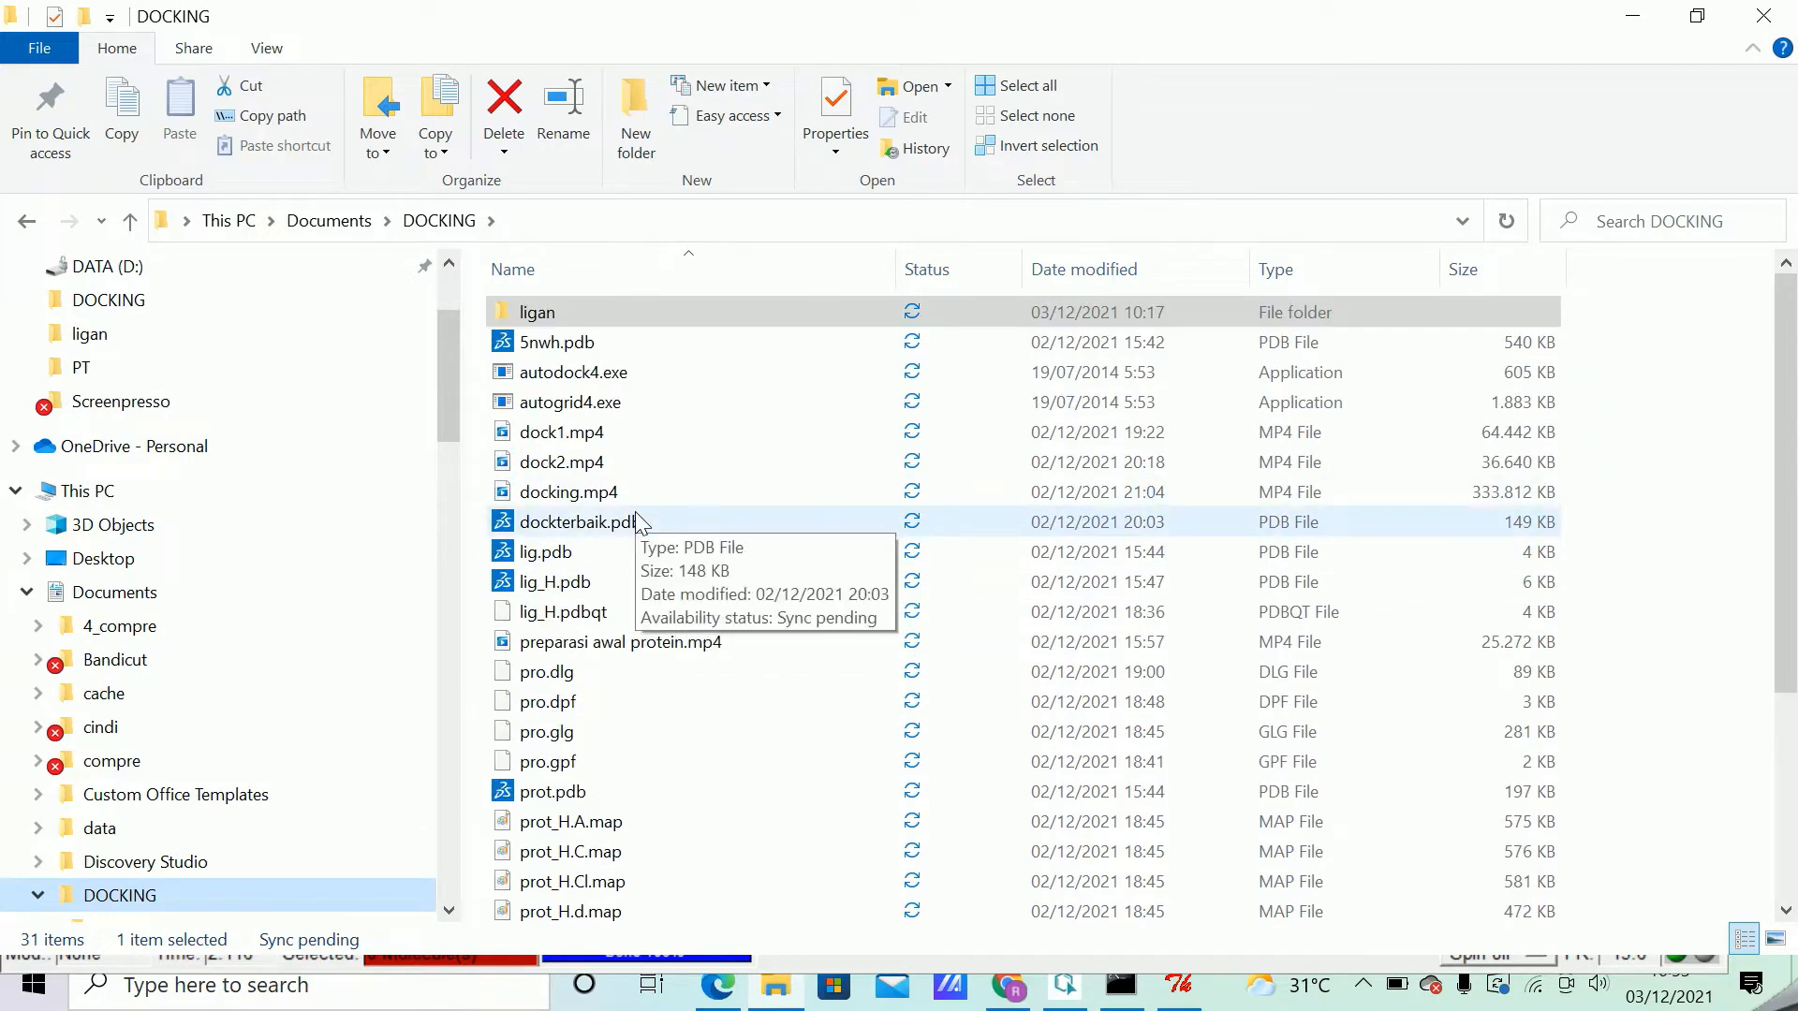
pyautogui.scroll(-3, 641, 520)
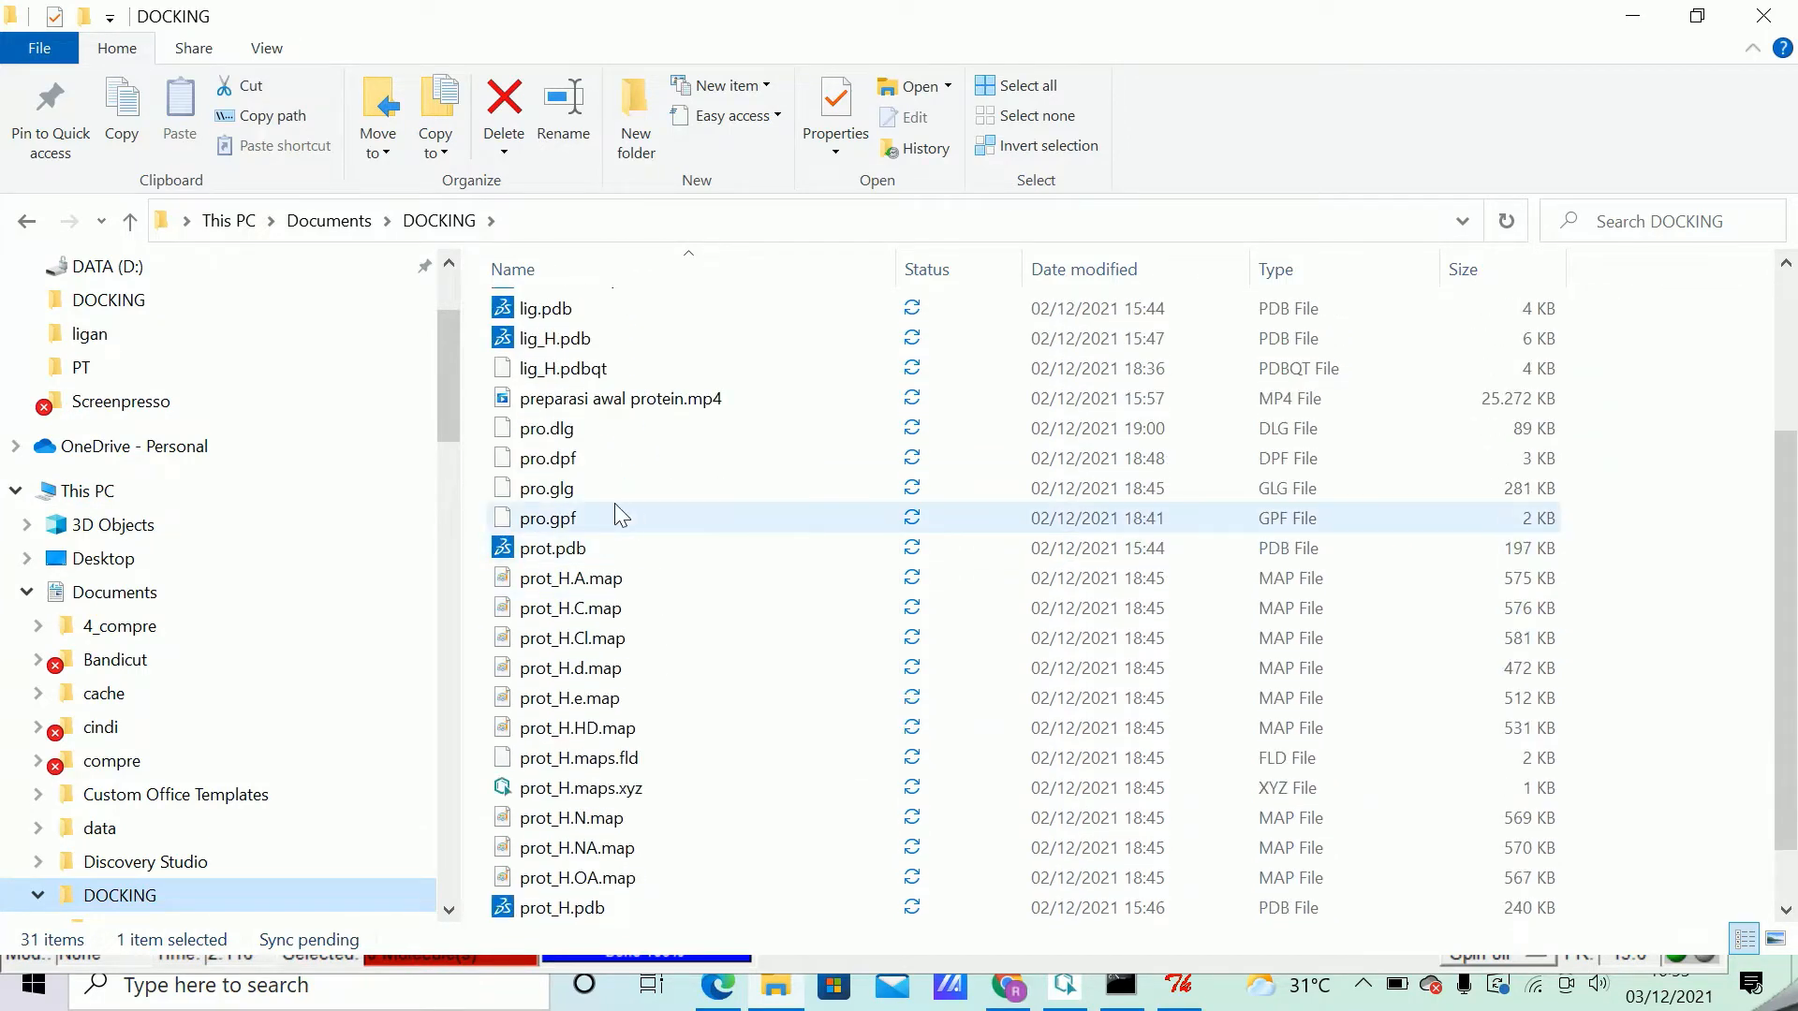
pyautogui.click(560, 521)
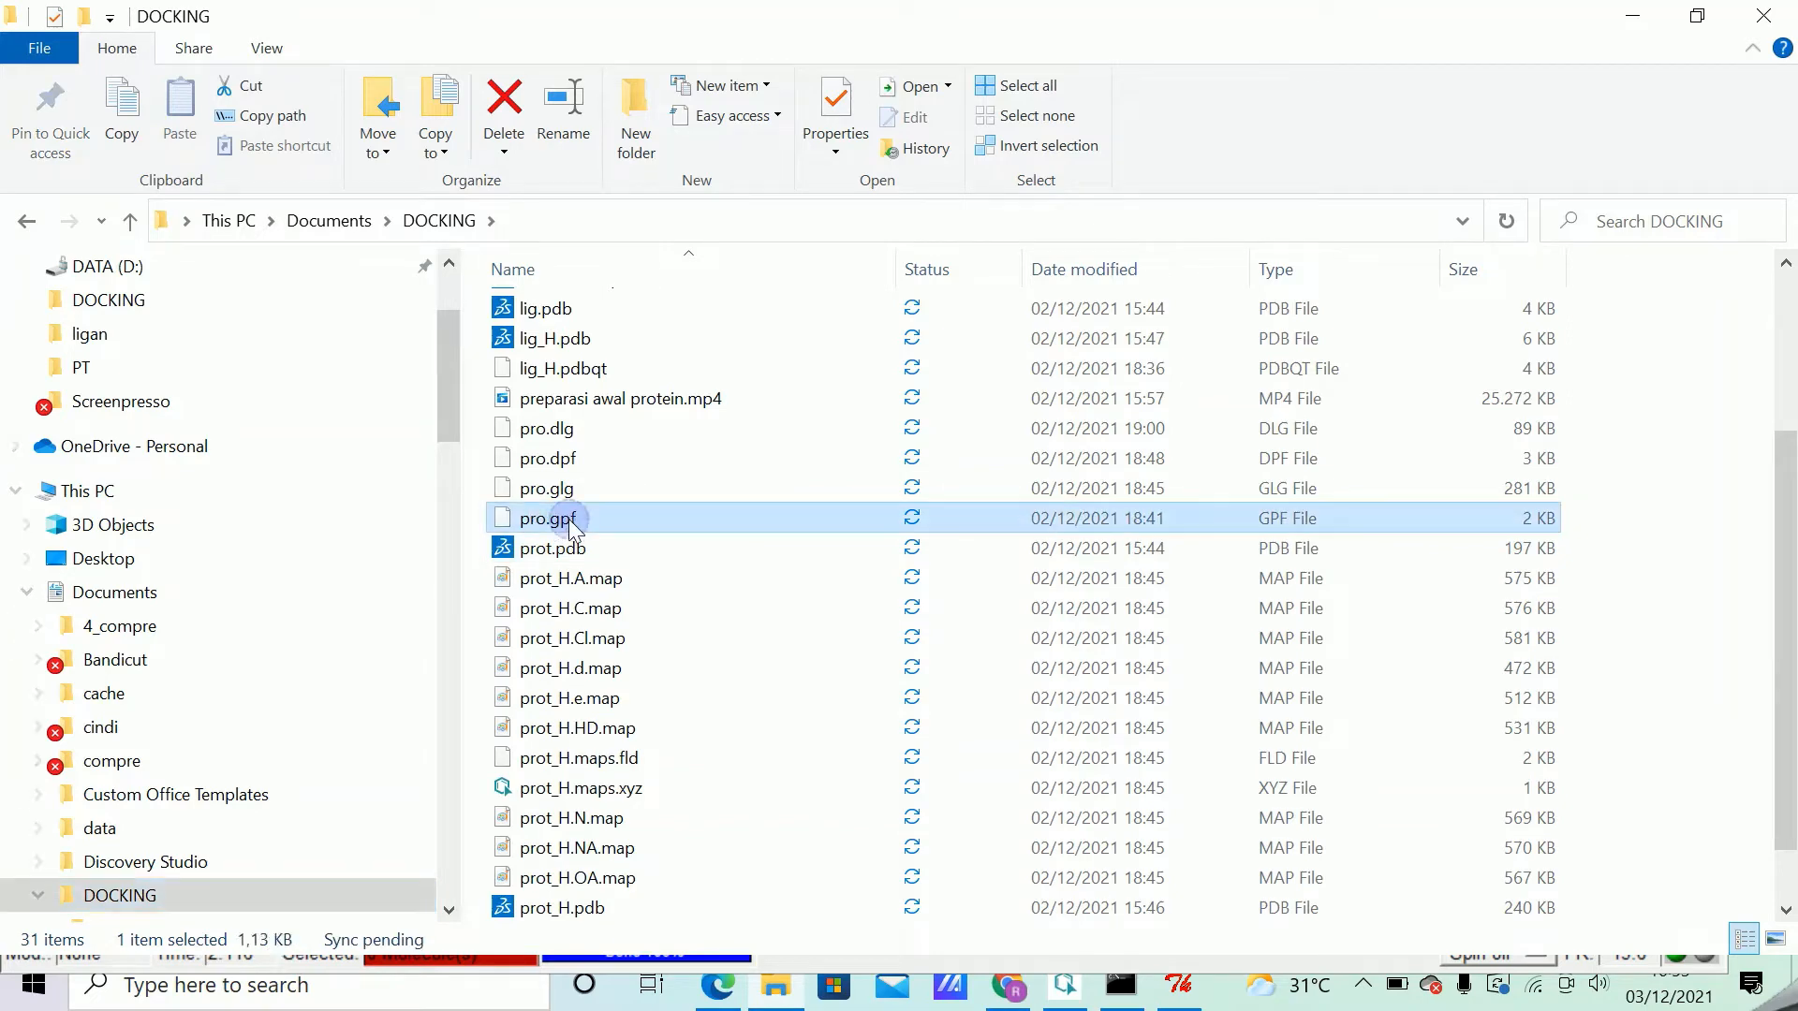
pyautogui.rightClick(573, 521)
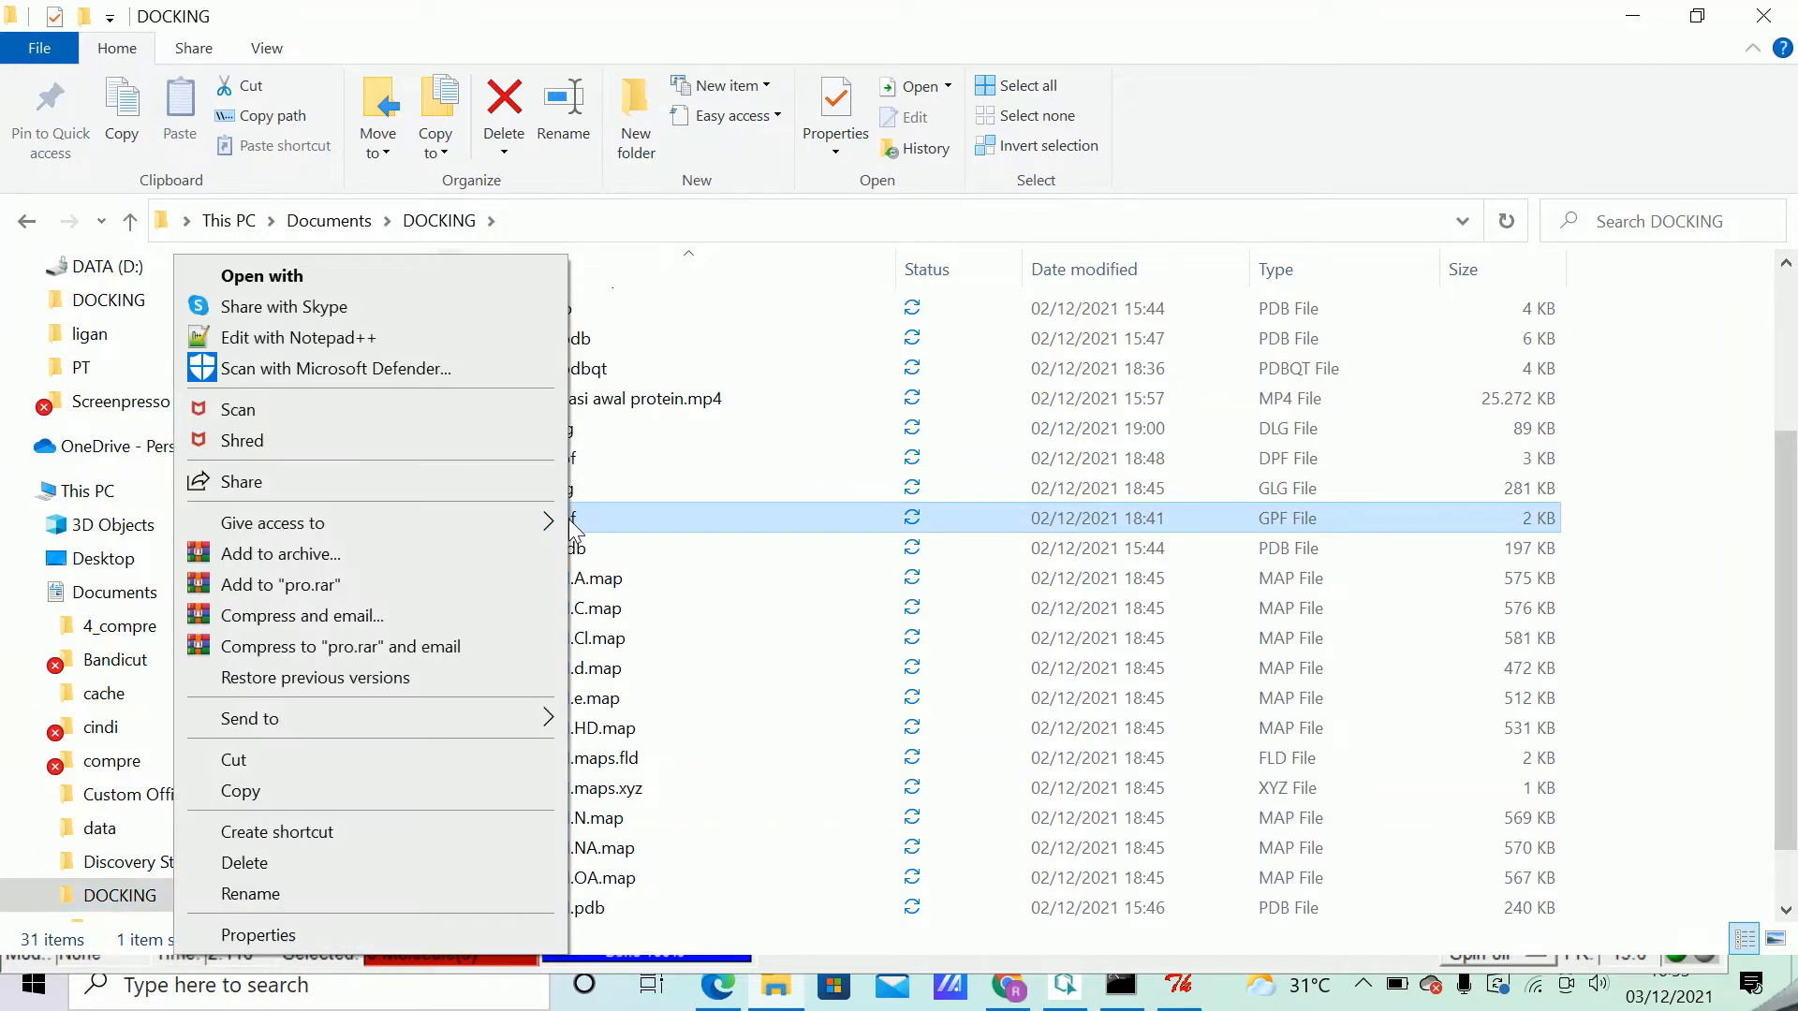
pyautogui.click(361, 339)
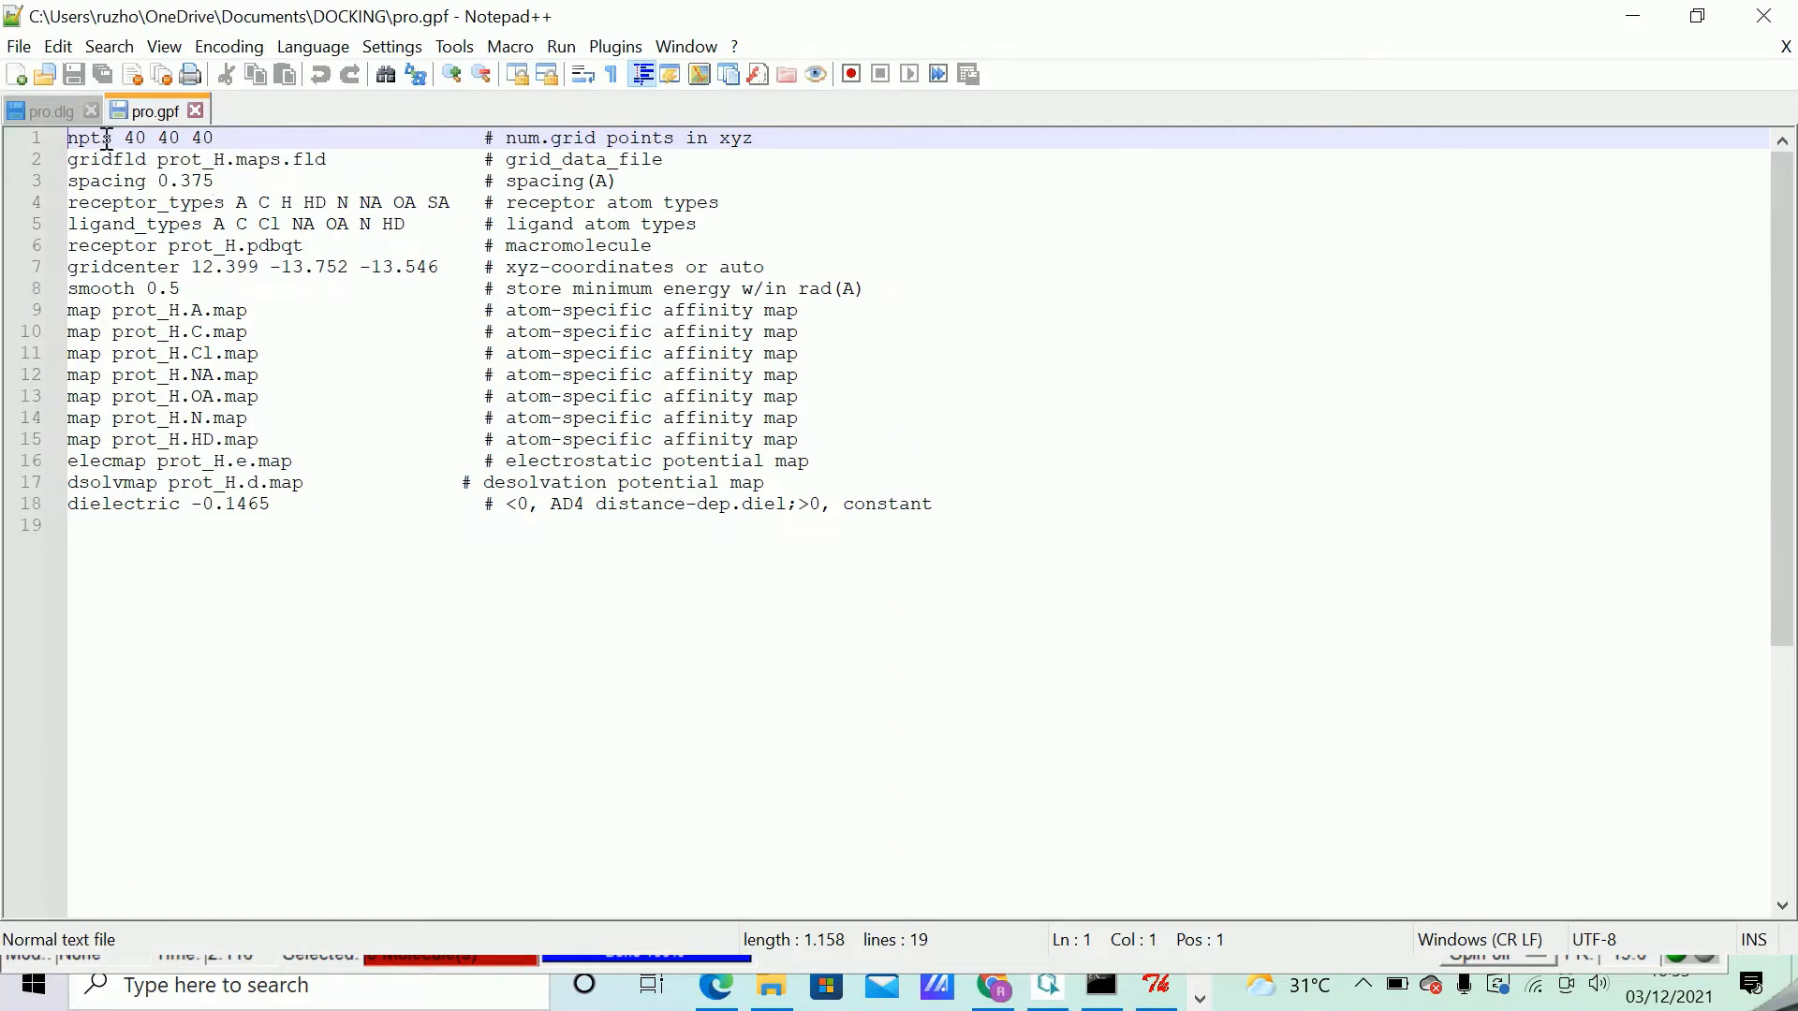
pyautogui.moveTo(121, 137); pyautogui.dragTo(201, 137)
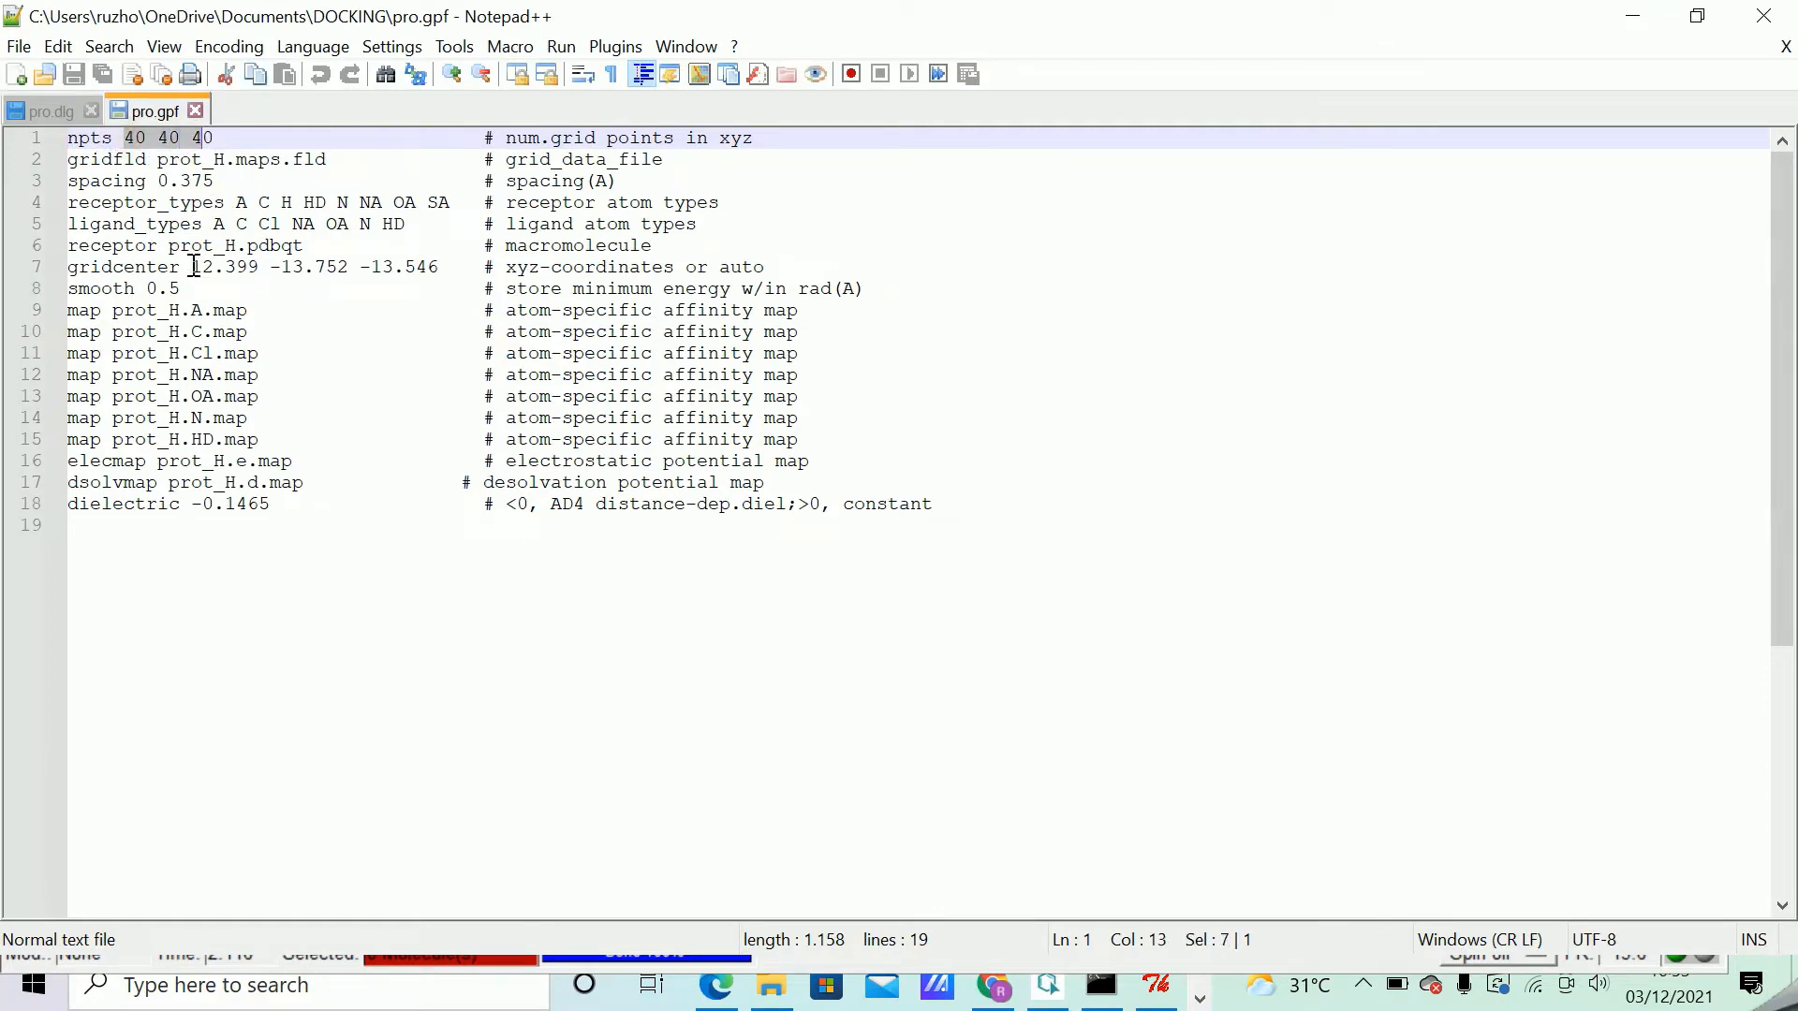
pyautogui.moveTo(192, 267); pyautogui.dragTo(442, 267)
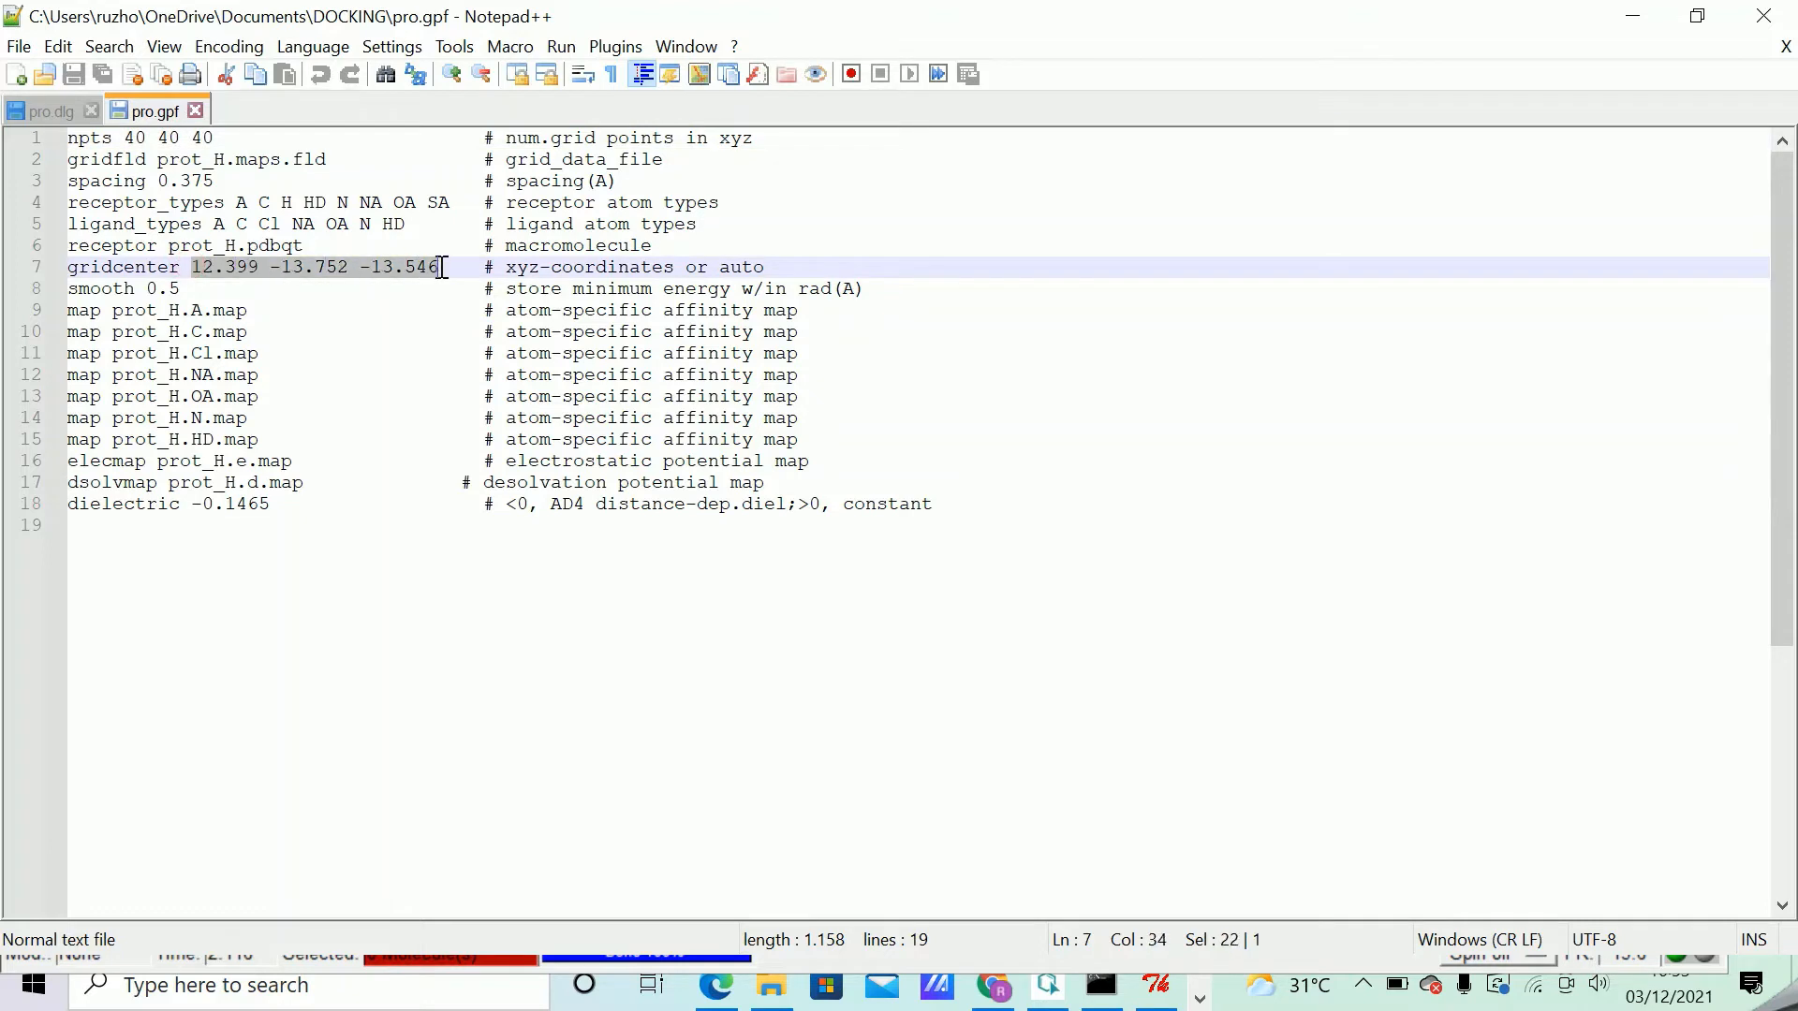
# Arrange the Notepad++ and AutoDockTools windows side by side, with pro.gpf readable next to the grid options.
pyautogui.click(1697, 16)
pyautogui.moveTo(888, 120); pyautogui.dragTo(1393, 190)
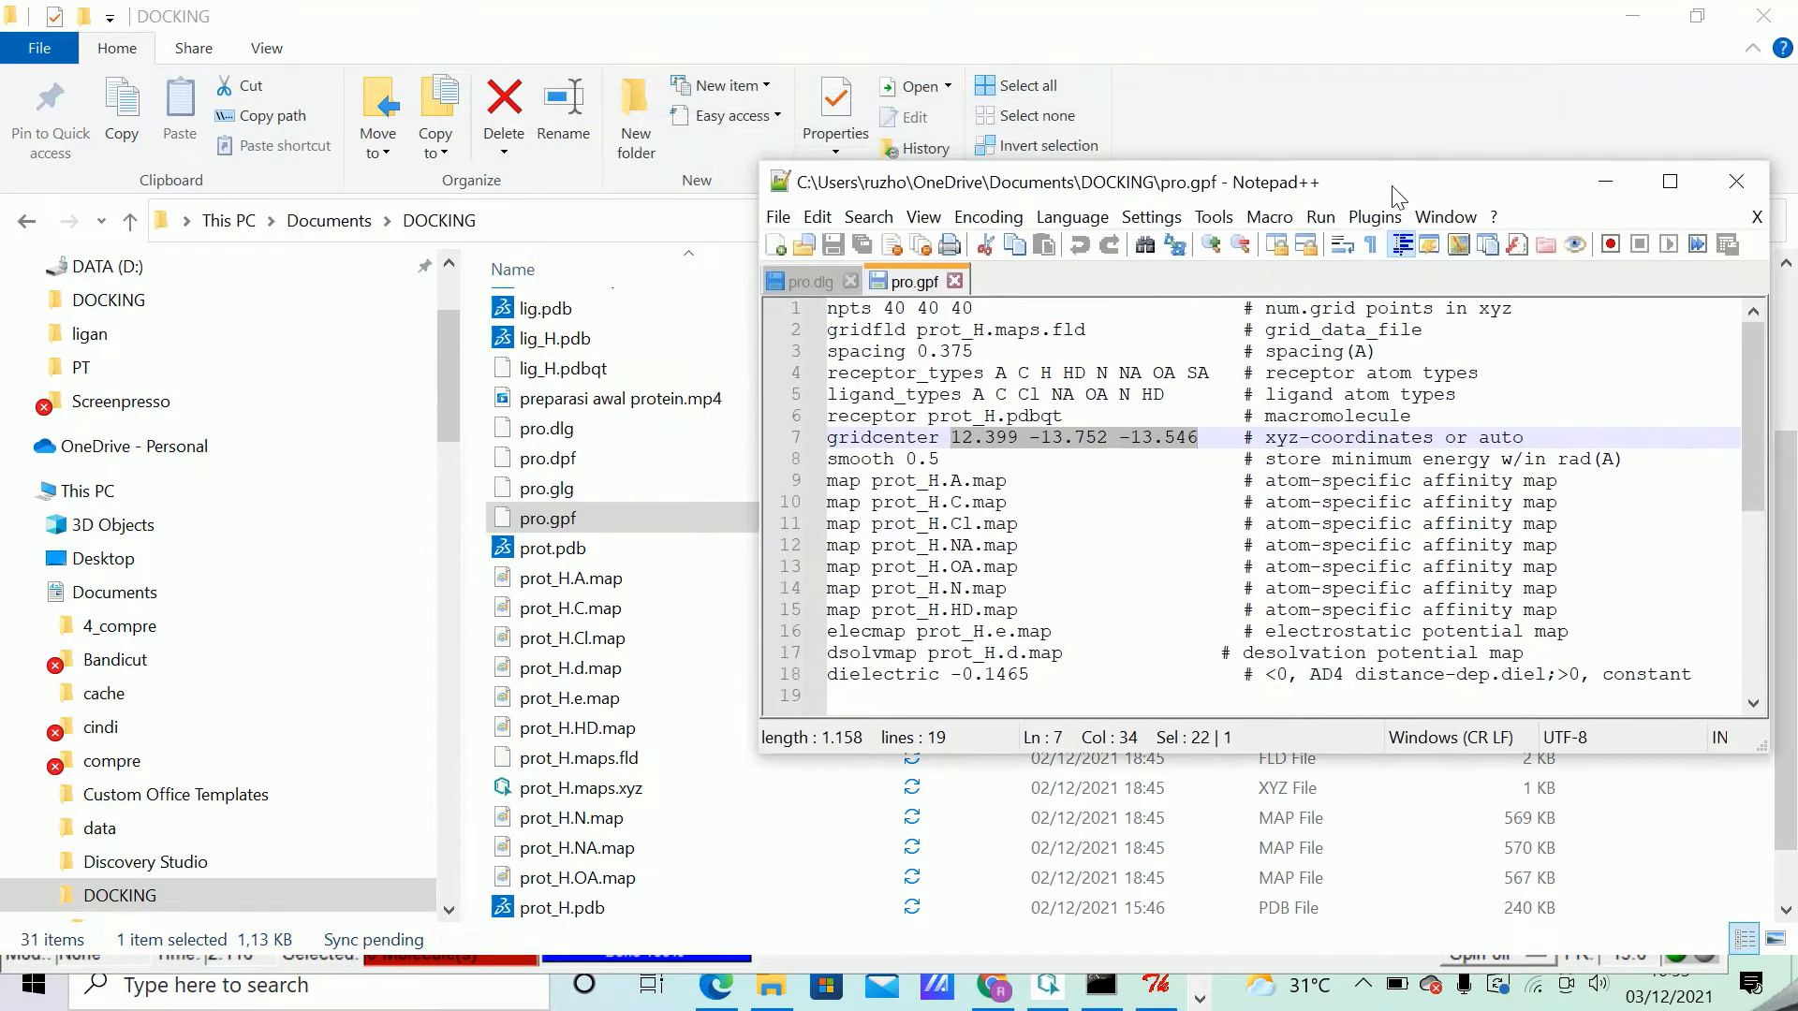
pyautogui.click(1632, 16)
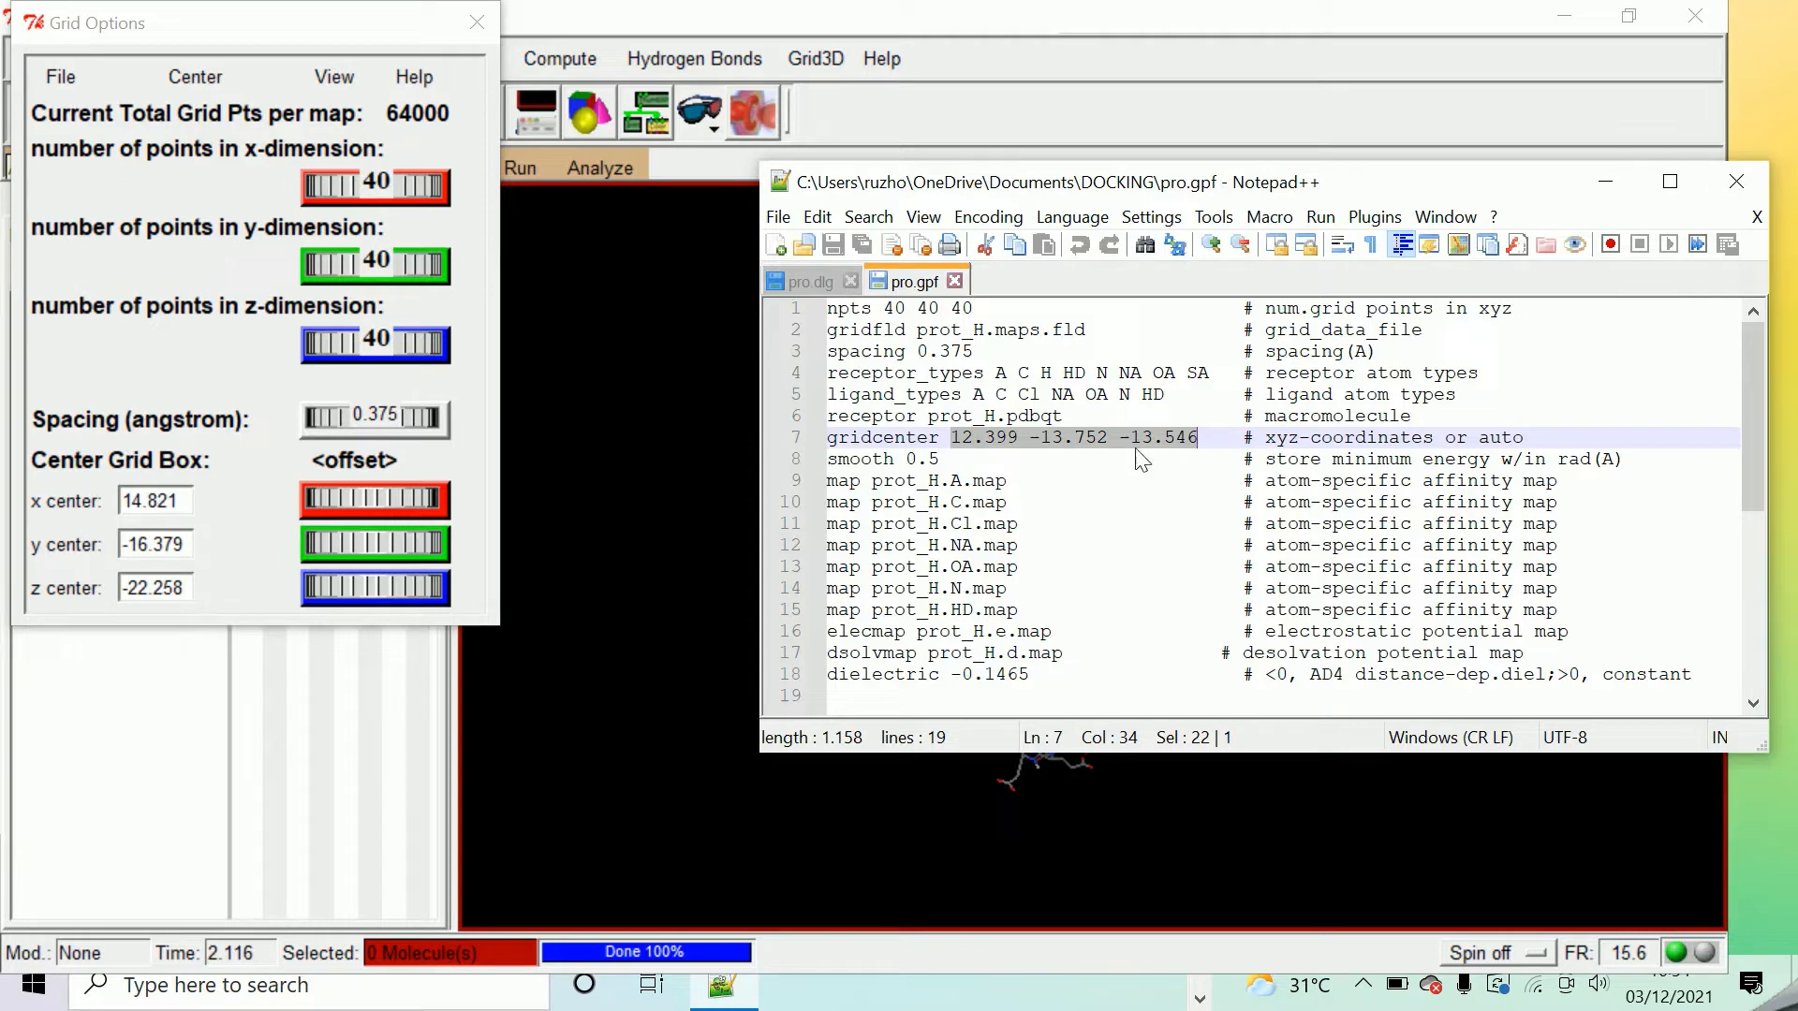
pyautogui.click(1632, 20)
pyautogui.moveTo(1347, 184); pyautogui.dragTo(1612, 149)
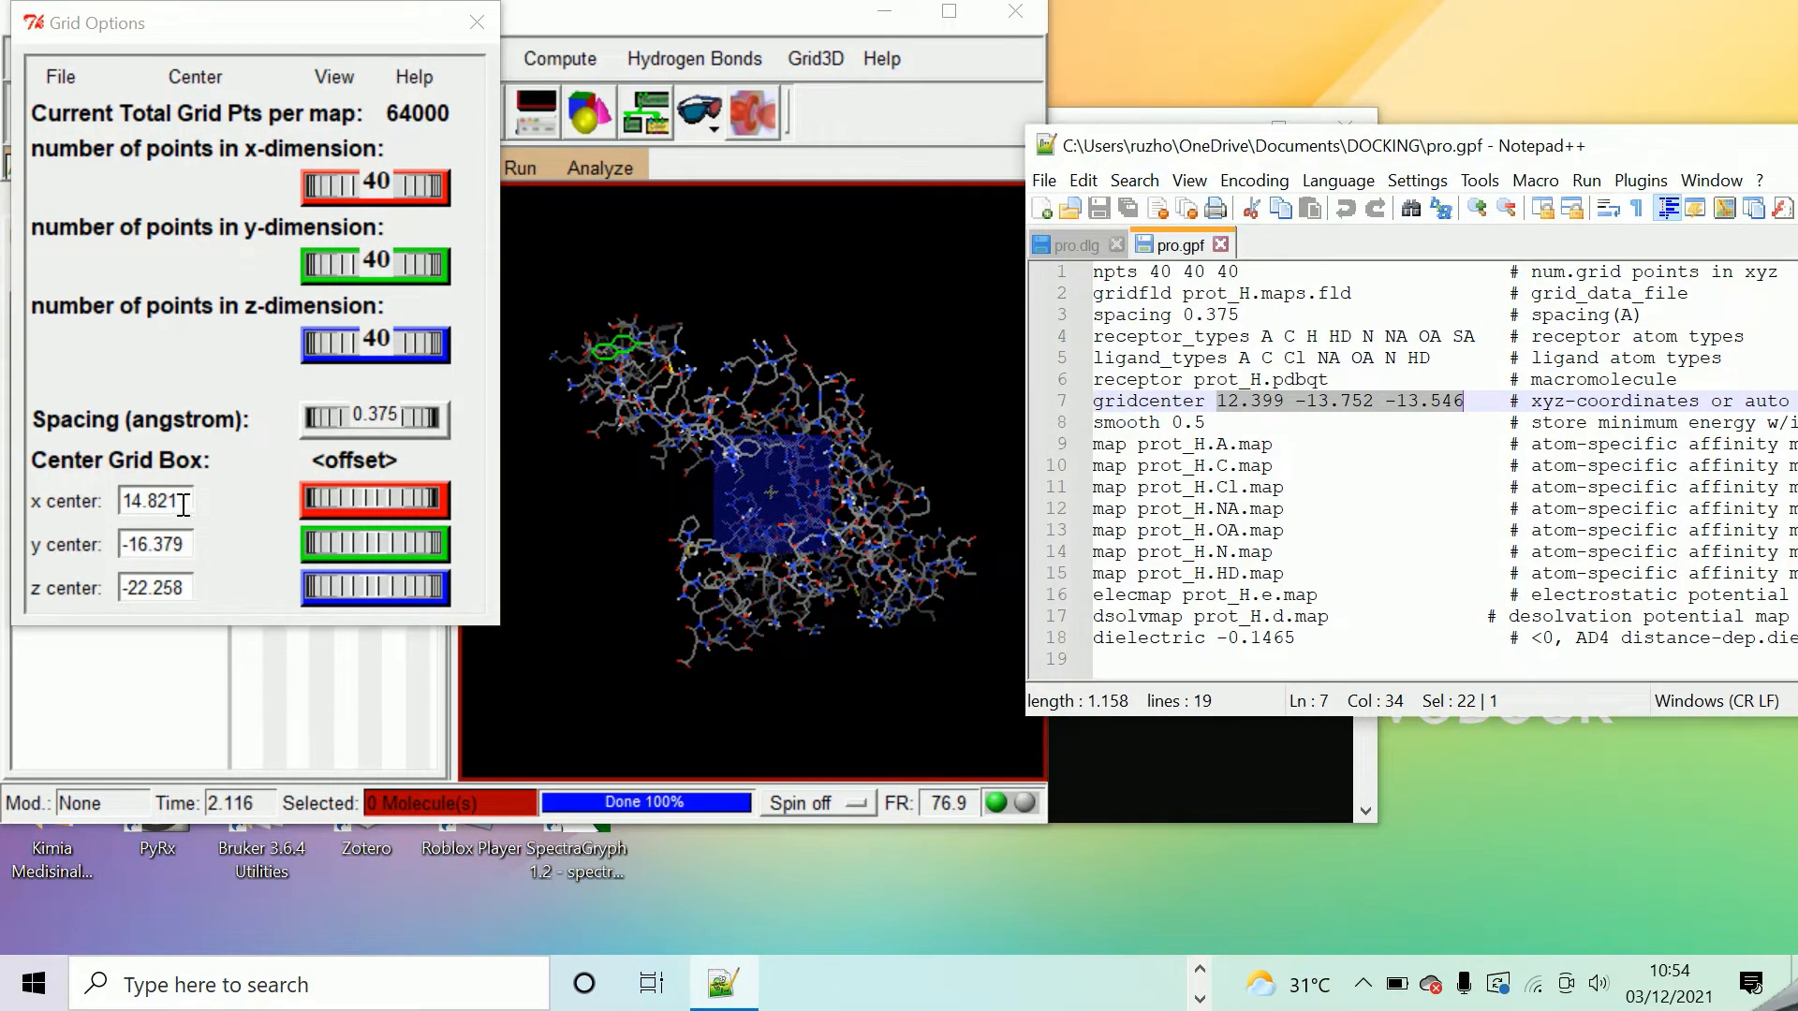
# Set the grid box center to x 12.399, y -13.752 and z -13.546.
pyautogui.moveTo(182, 503); pyautogui.dragTo(96, 506)
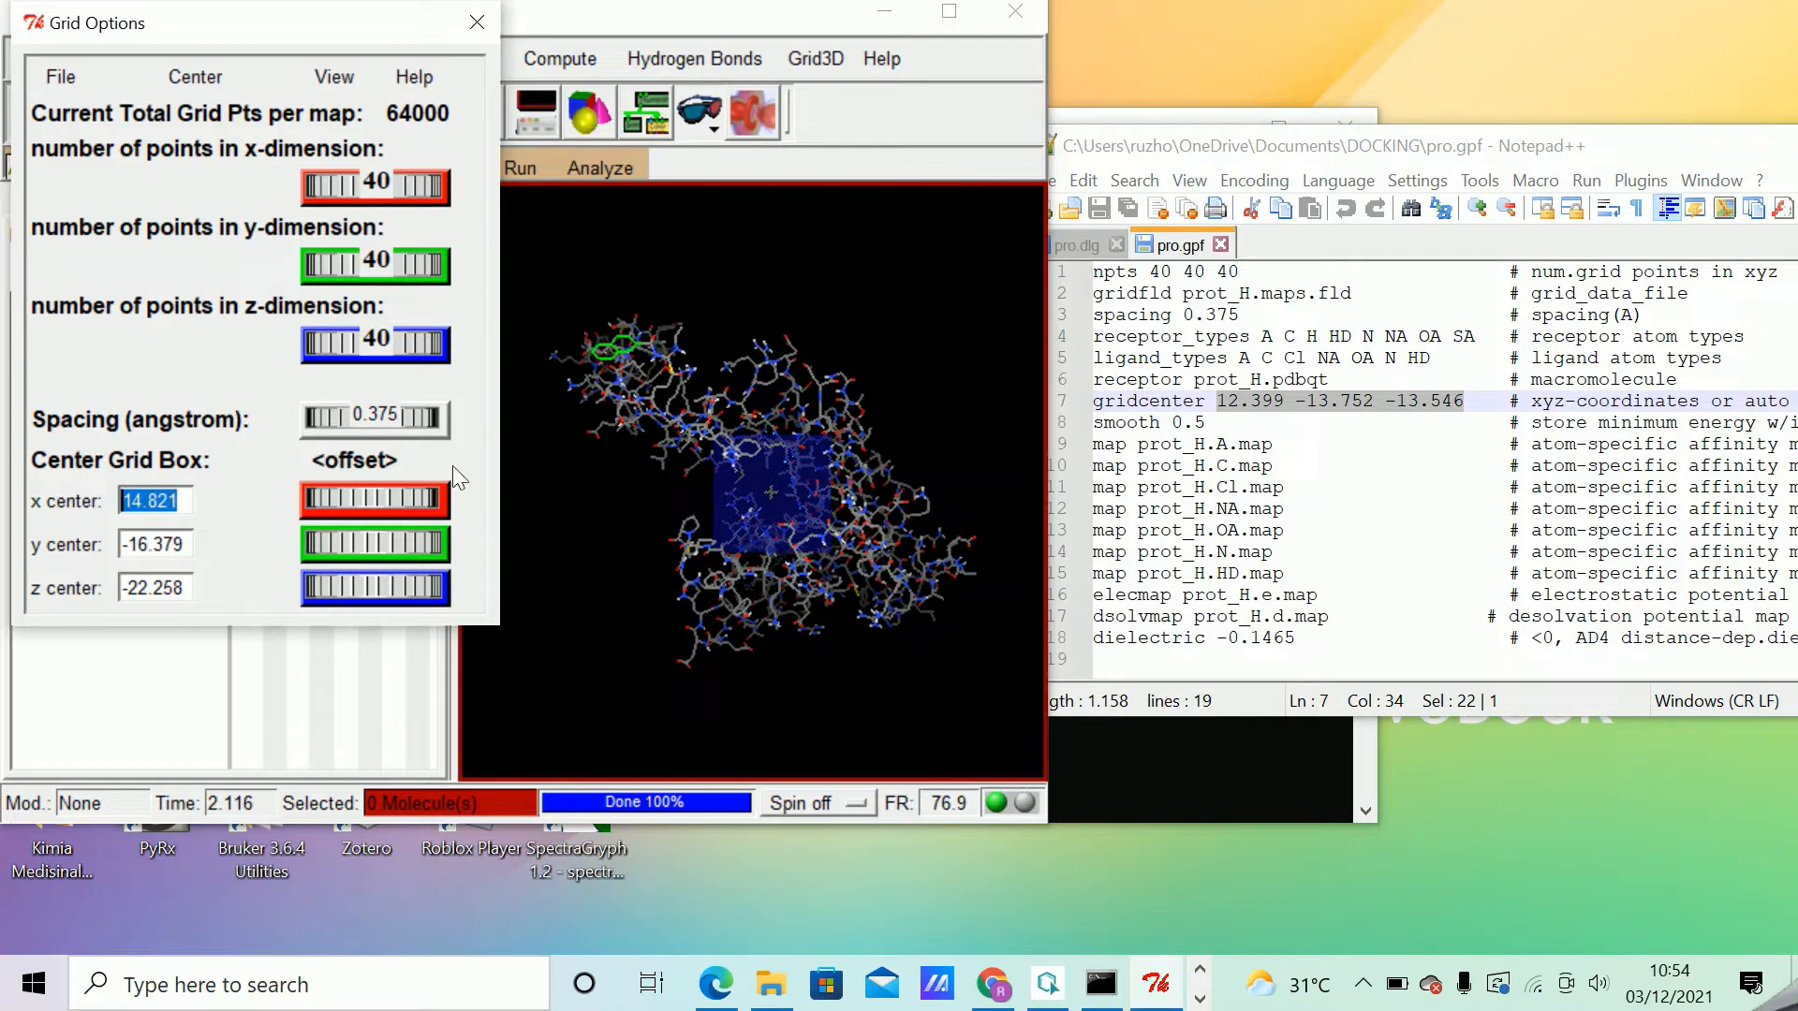
pyautogui.write('12')
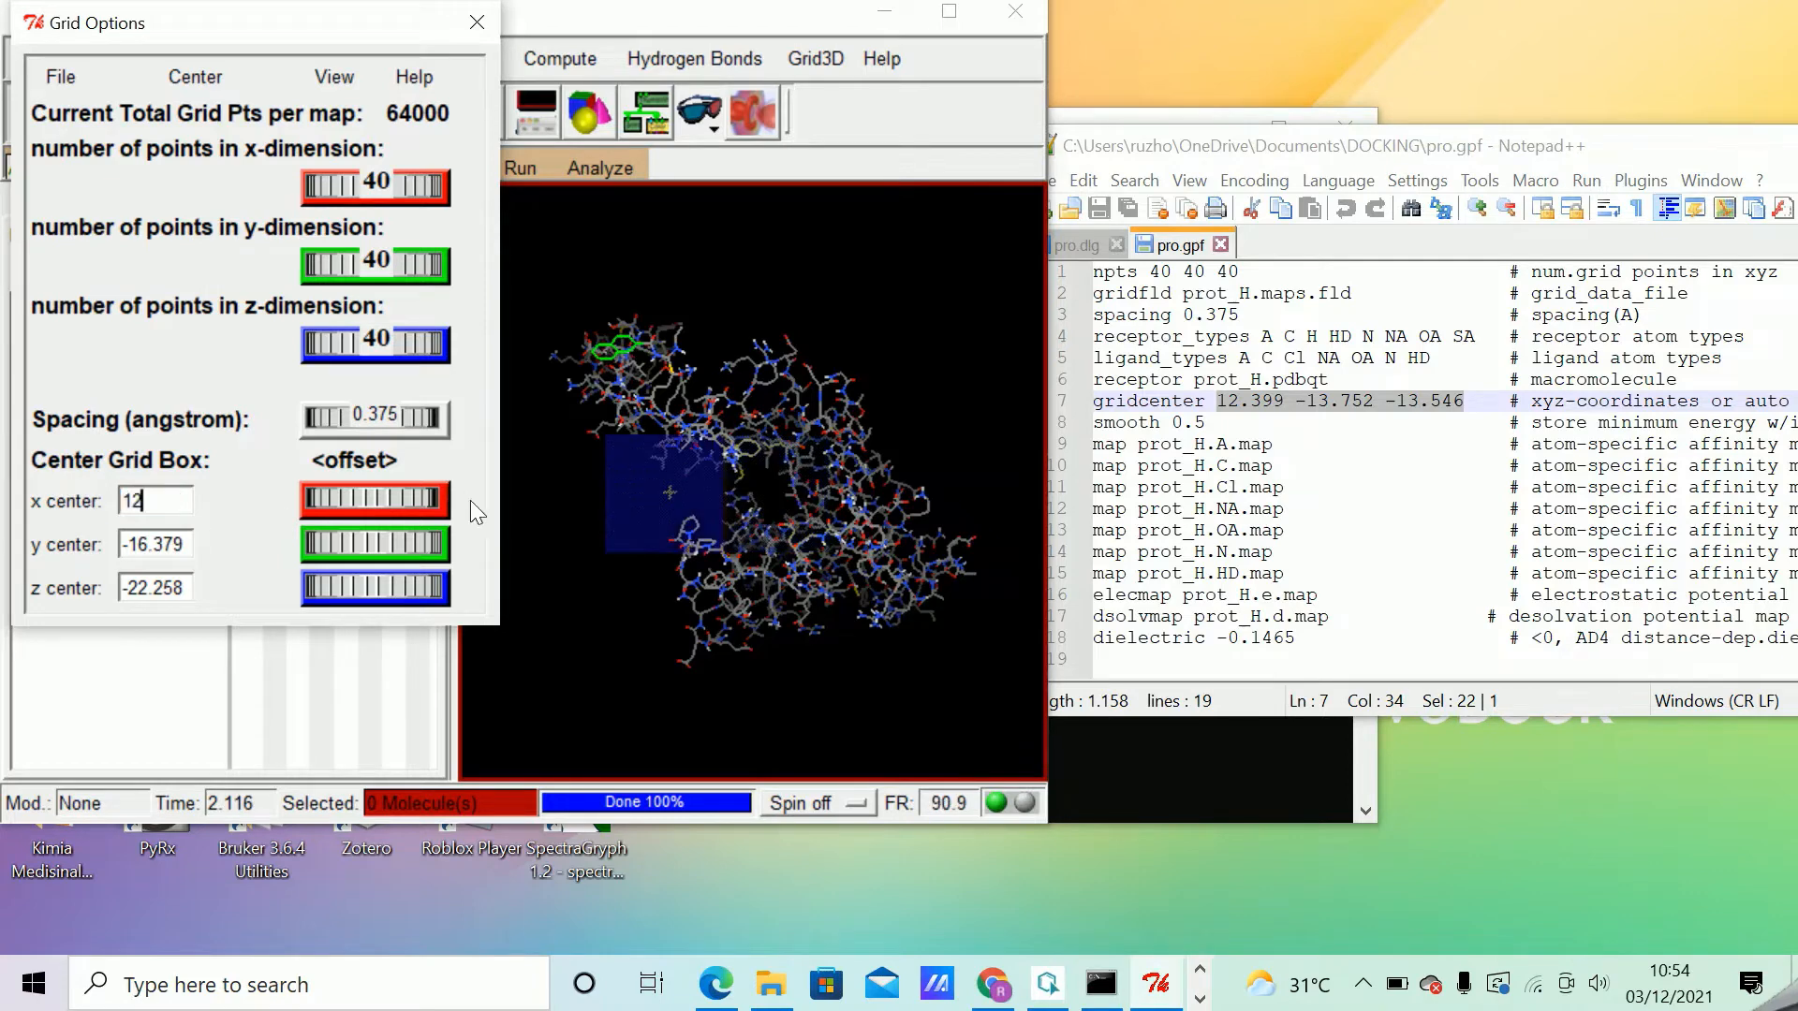
pyautogui.write('.399')
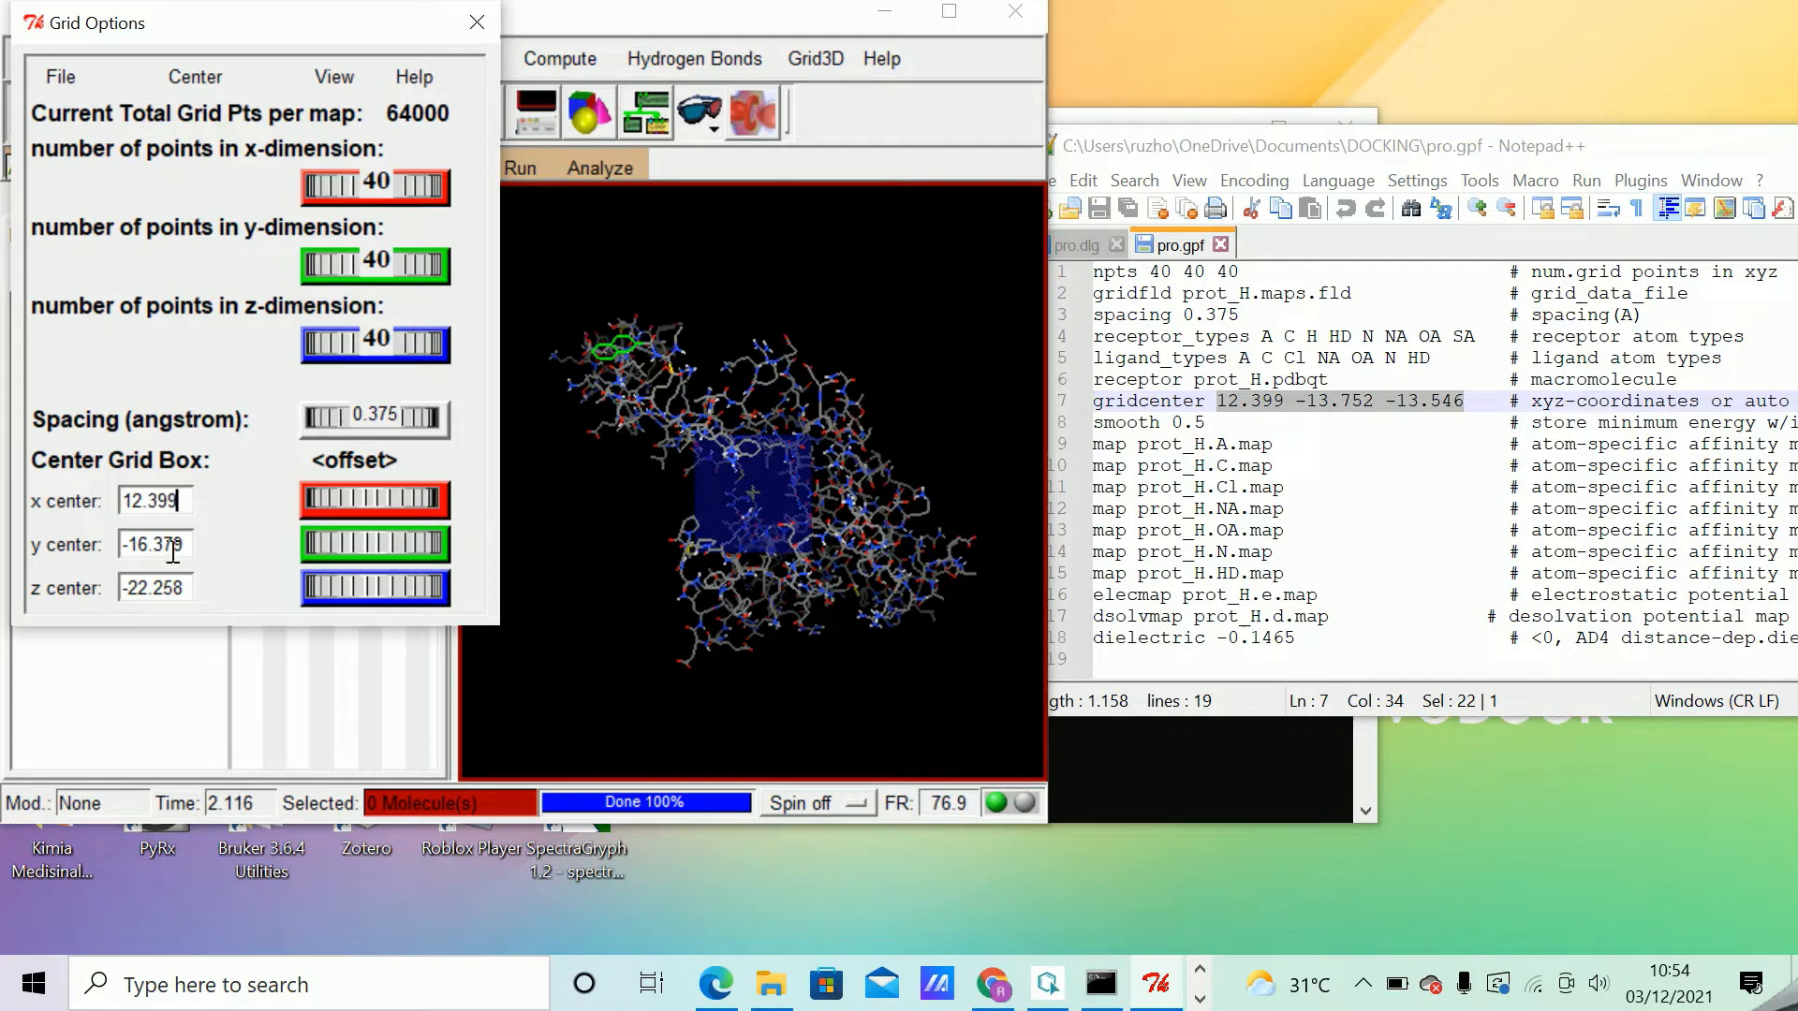
pyautogui.moveTo(186, 544); pyautogui.dragTo(89, 554)
pyautogui.write('-13')
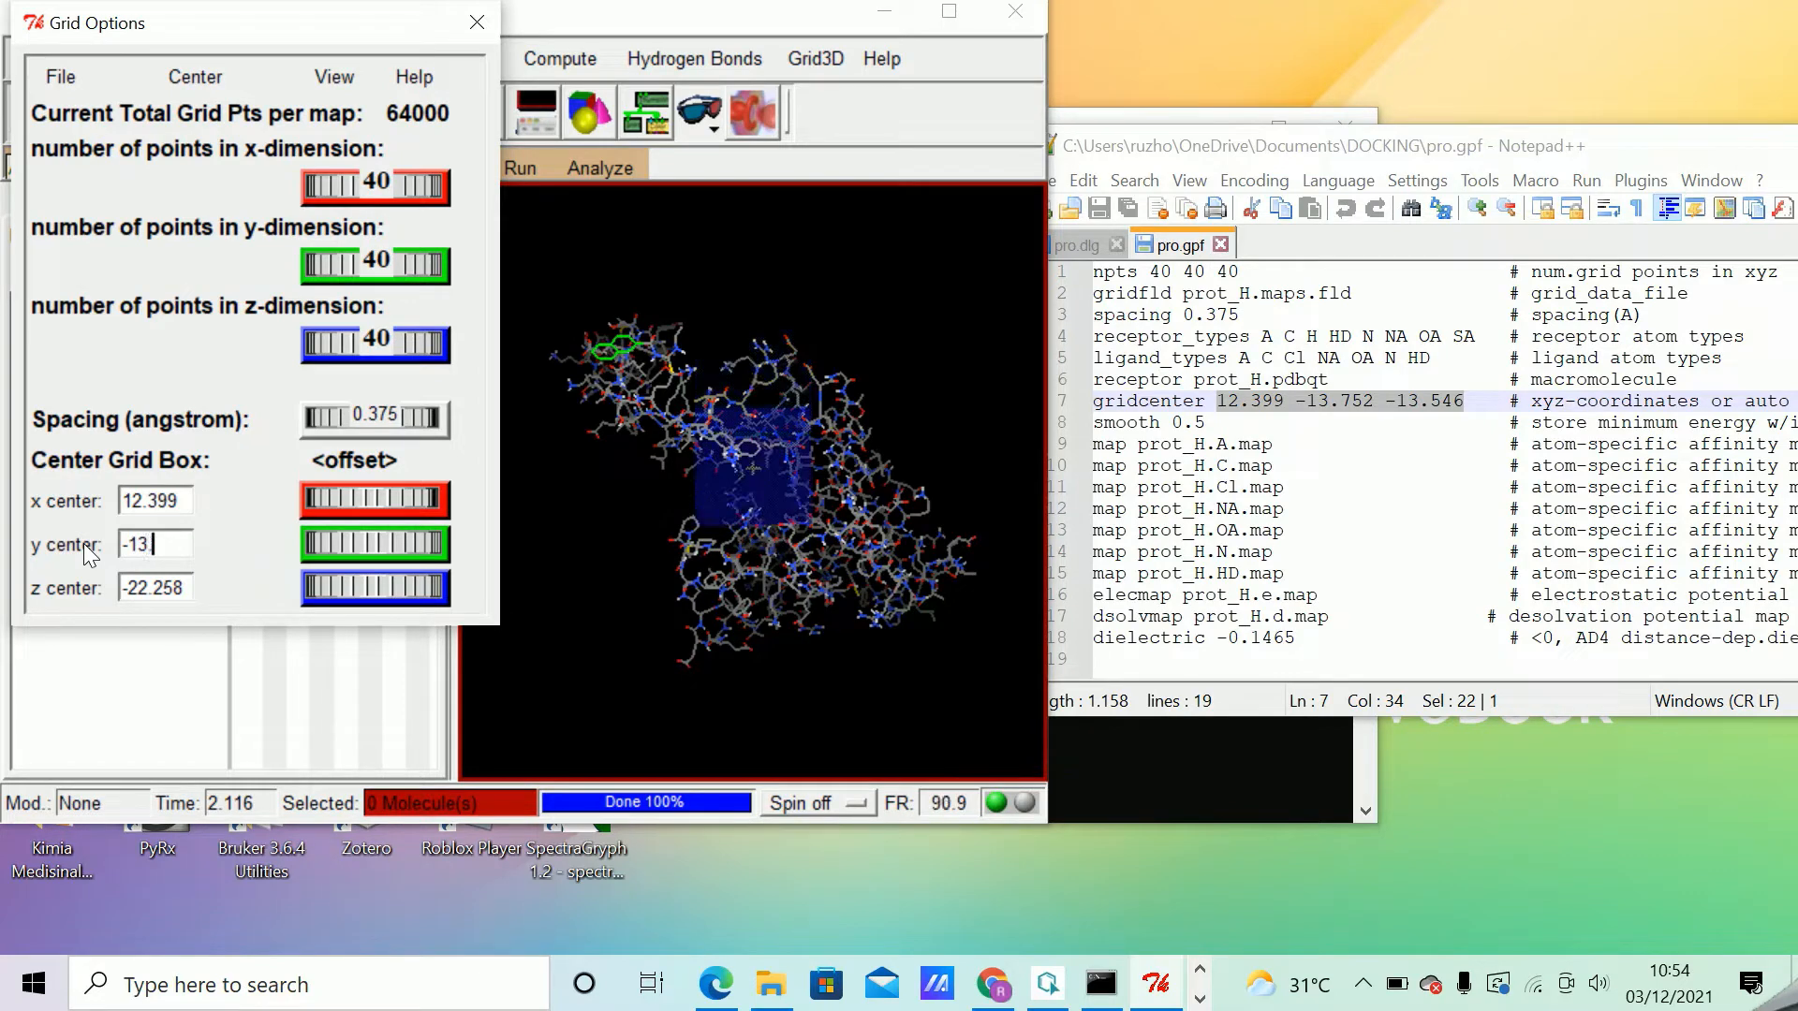
pyautogui.write('.752')
pyautogui.moveTo(193, 588); pyautogui.dragTo(92, 588)
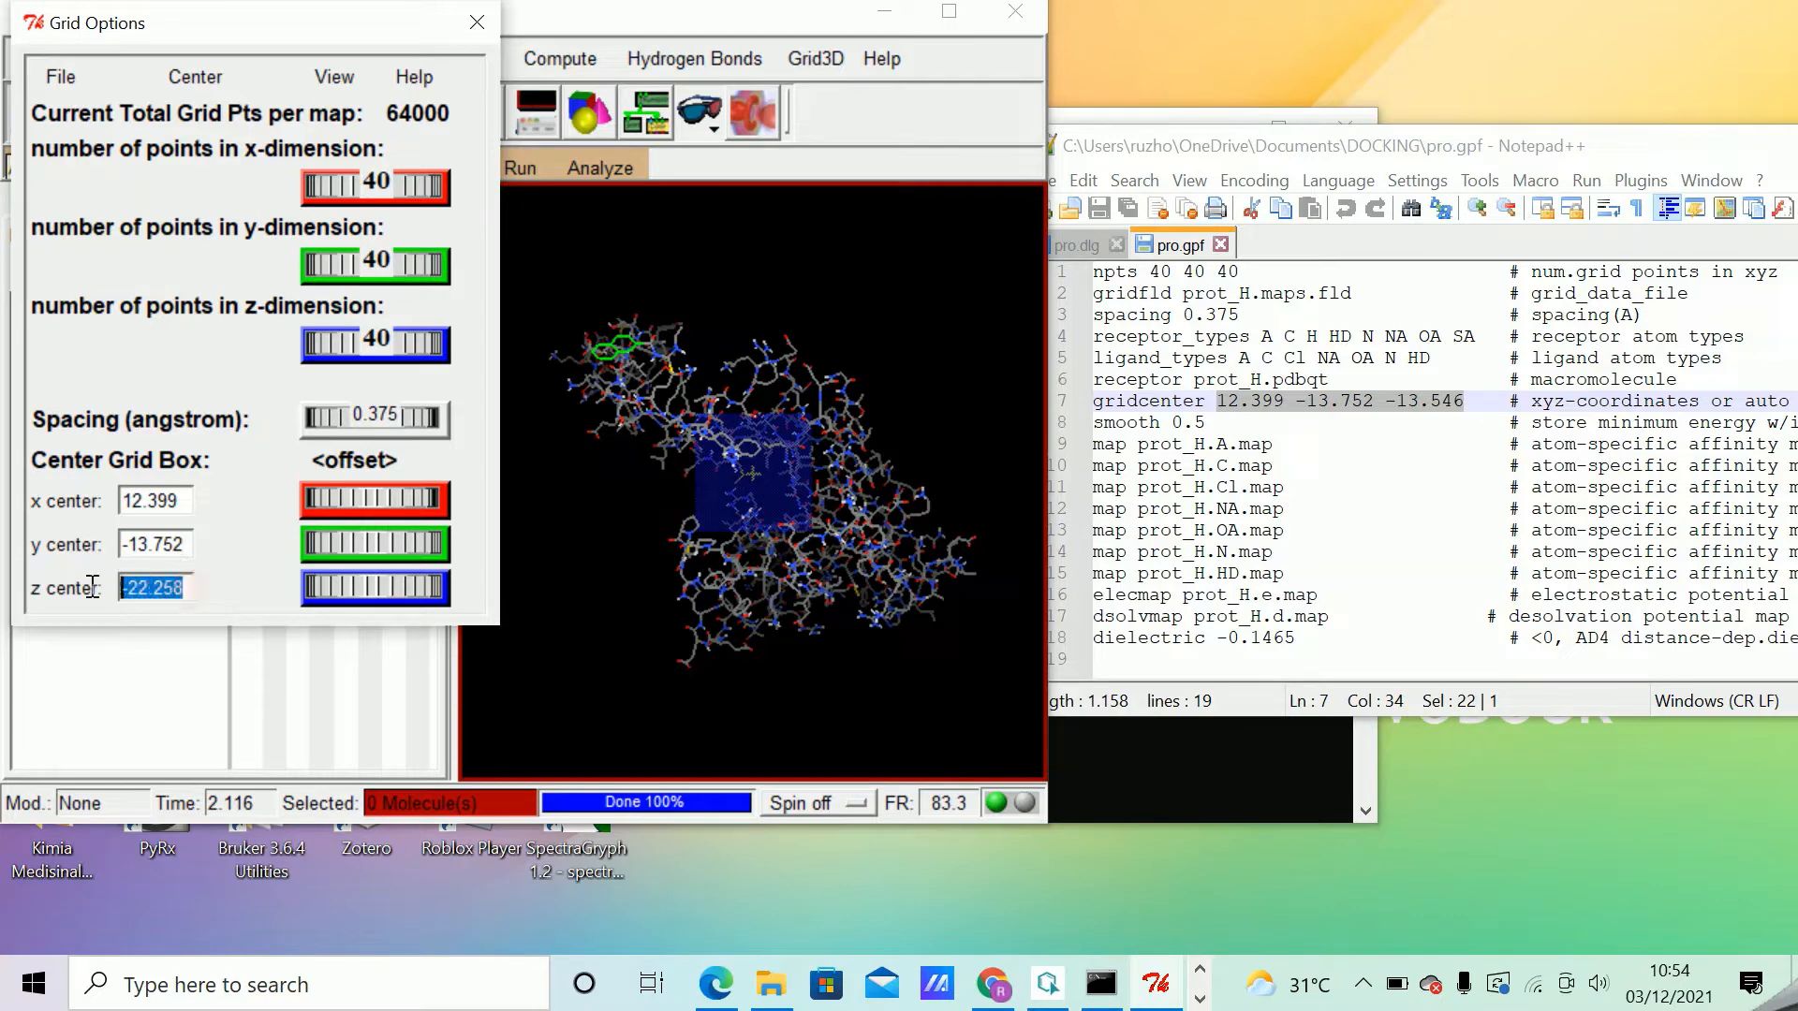
pyautogui.write('-13.5')
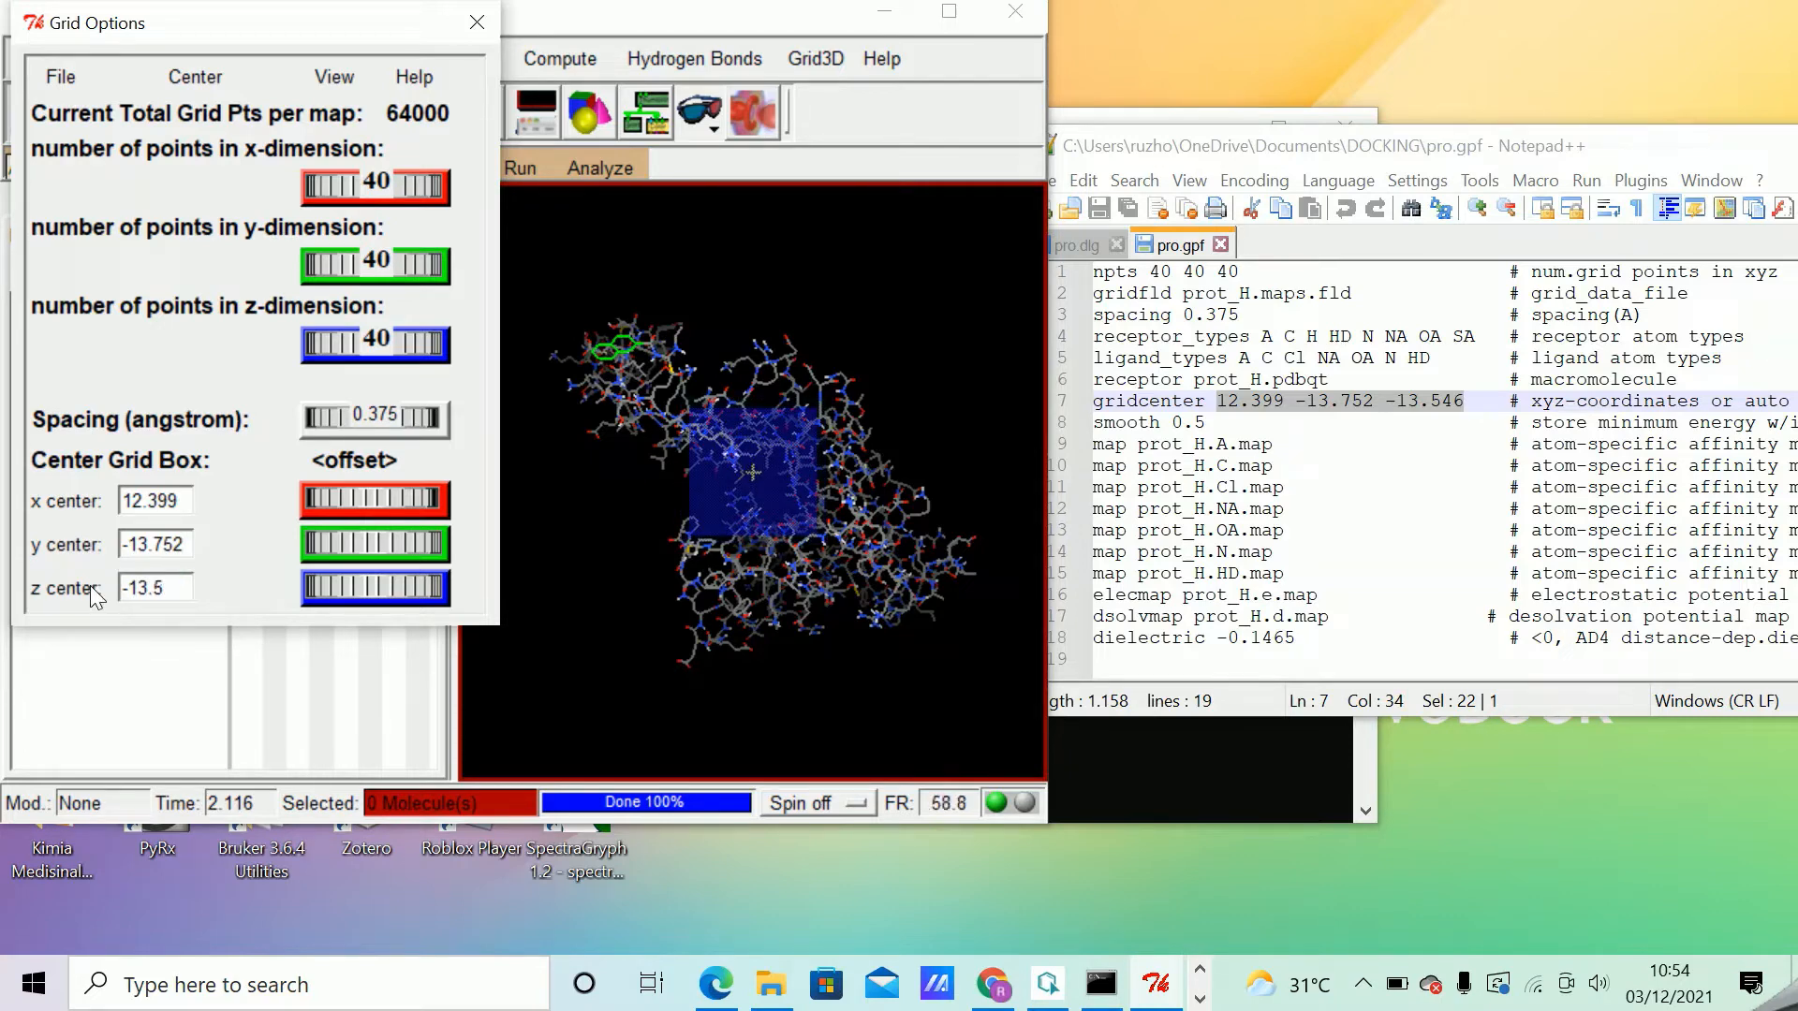
pyautogui.write('46')
# Maximize the AutoDockTools window and close the grid options, saving the current grid box settings.
pyautogui.click(946, 13)
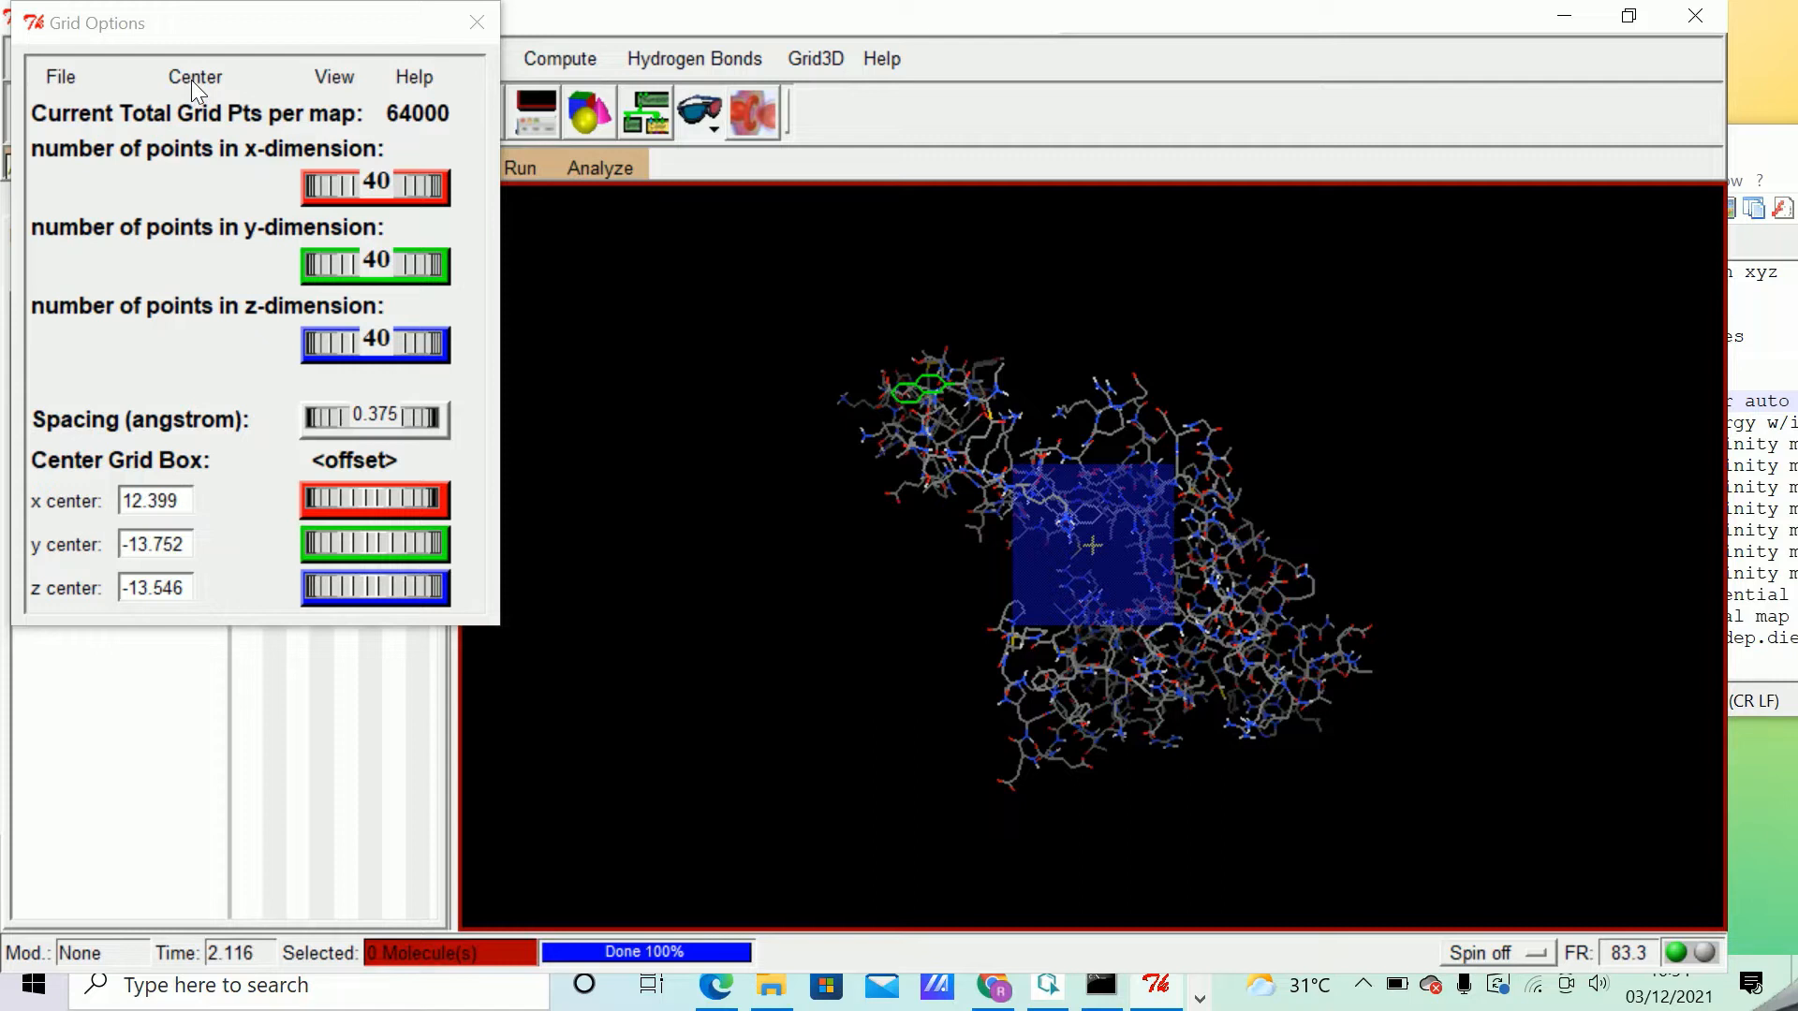
pyautogui.click(62, 76)
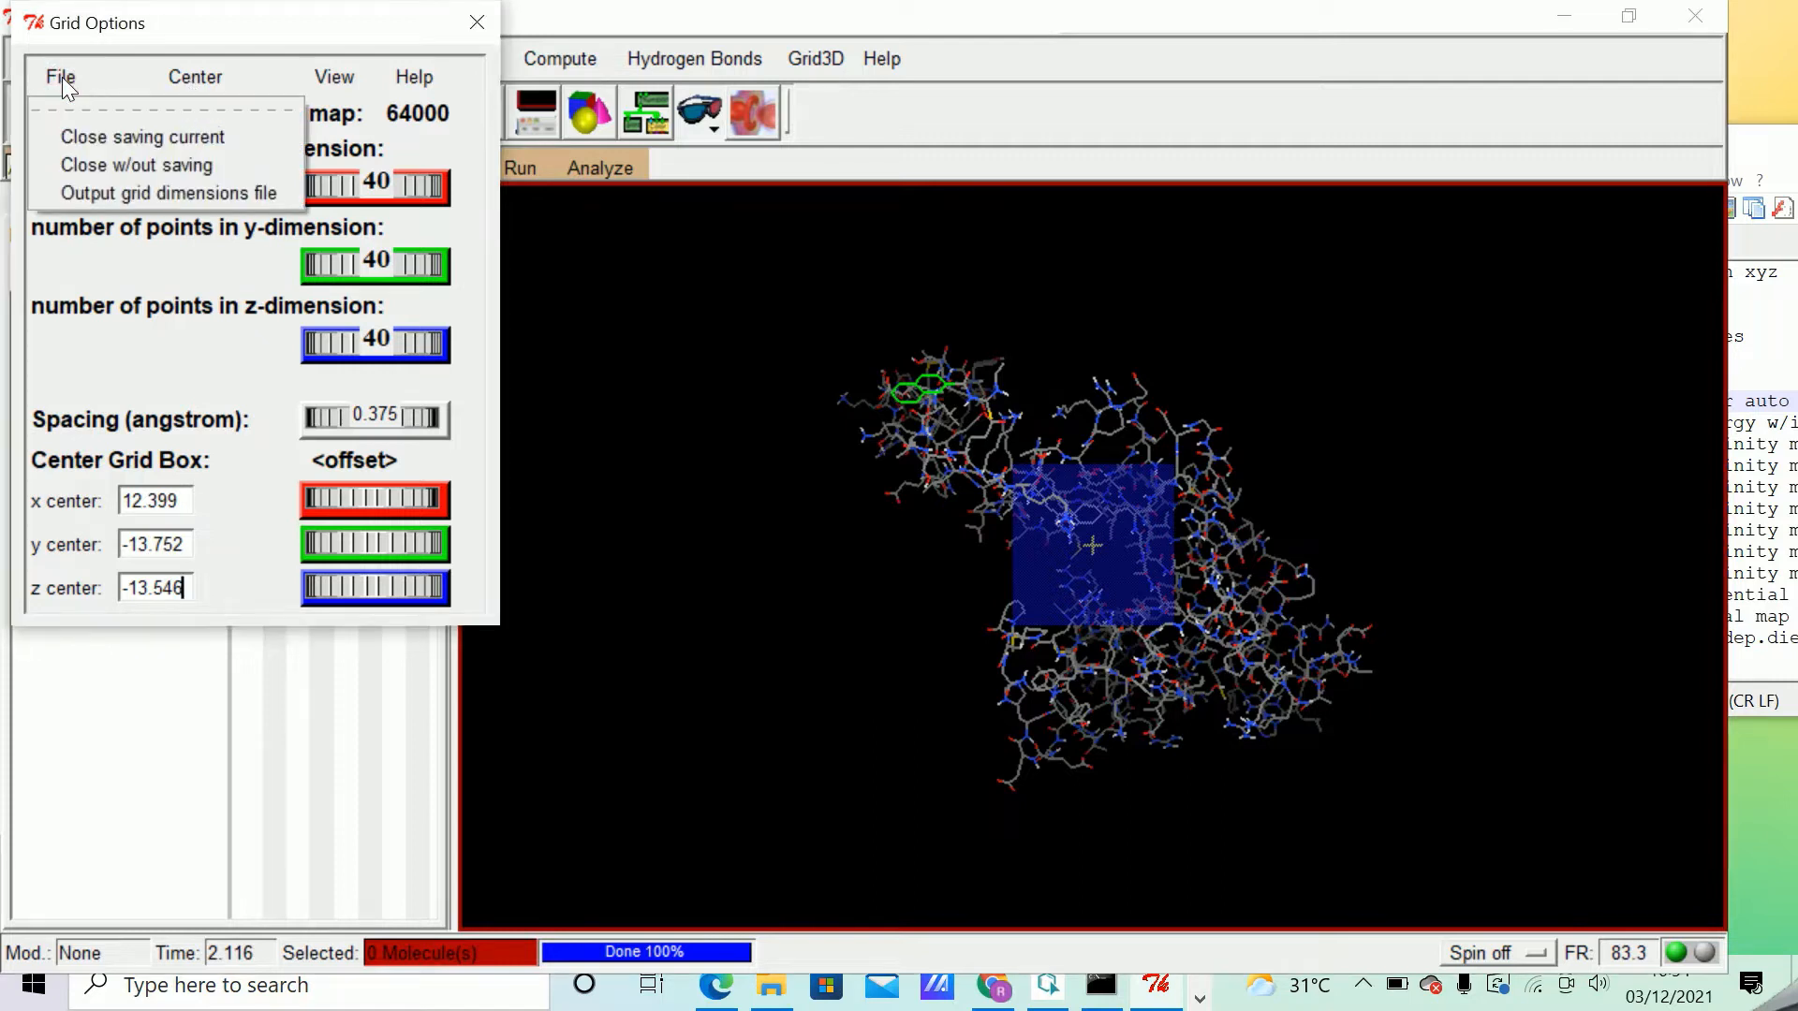
pyautogui.click(105, 138)
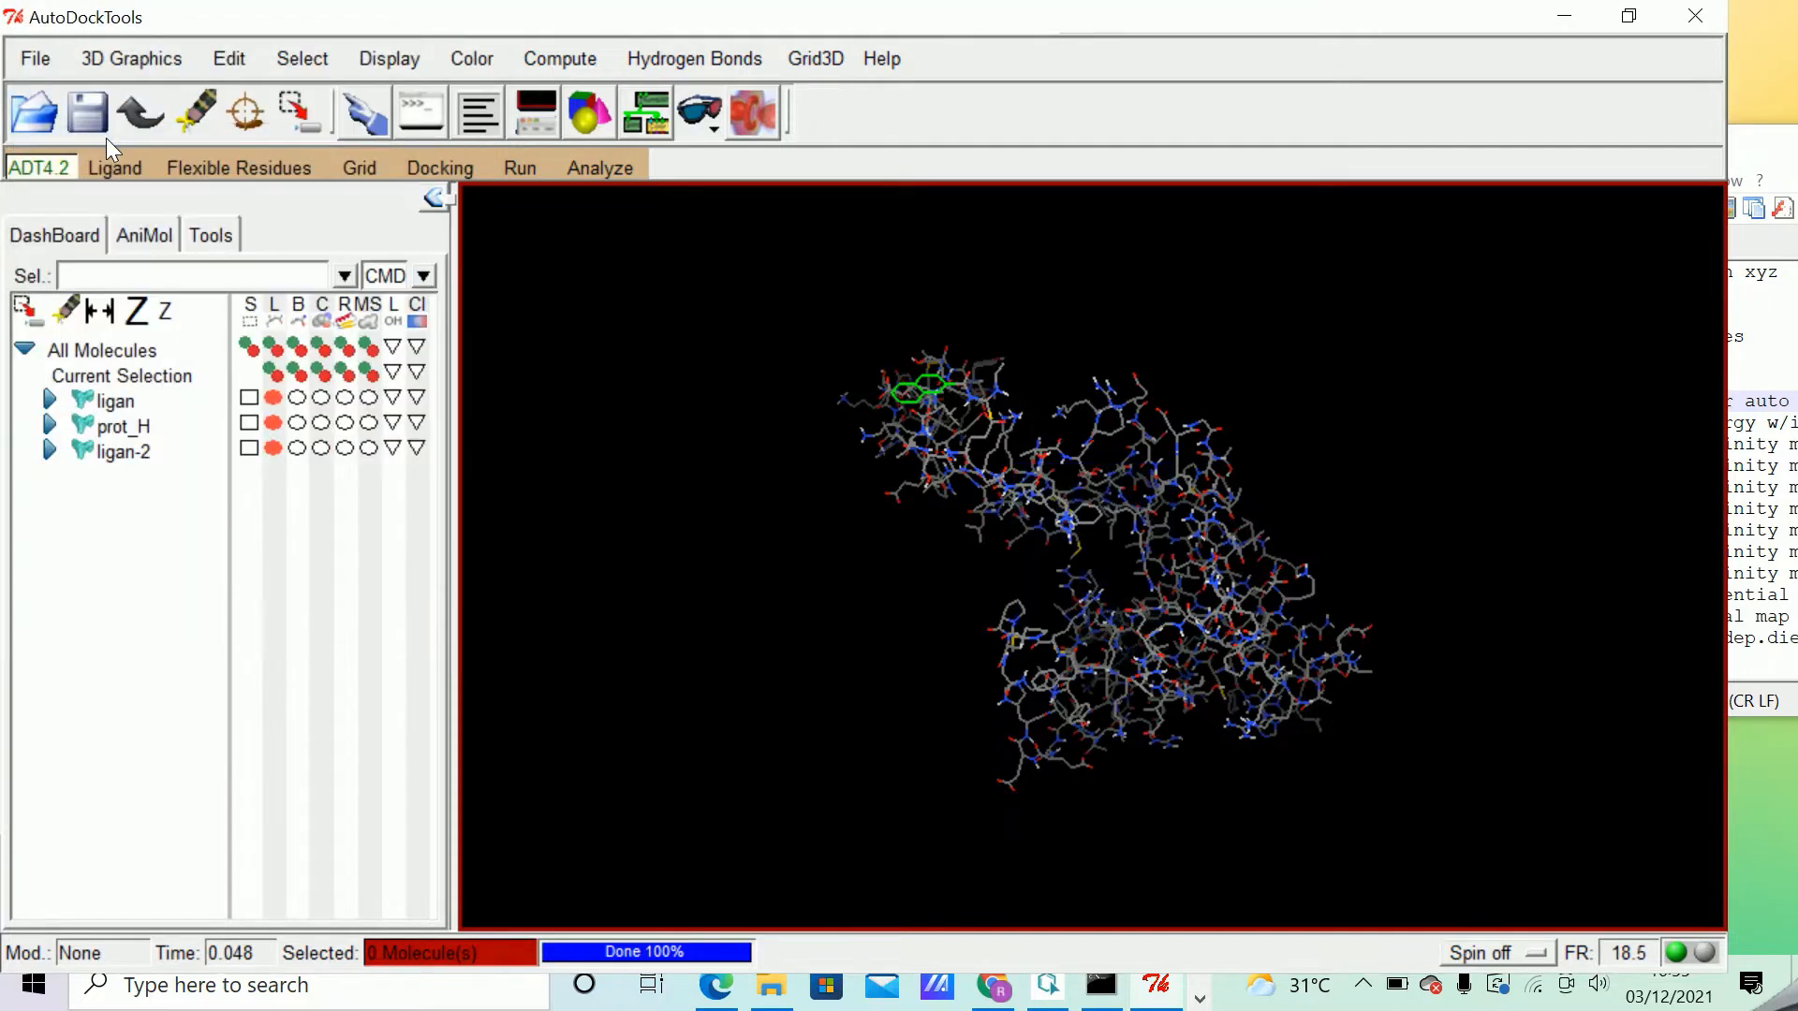
# Save the grid parameter file as pro.gpf in the ligan folder.
pyautogui.click(361, 170)
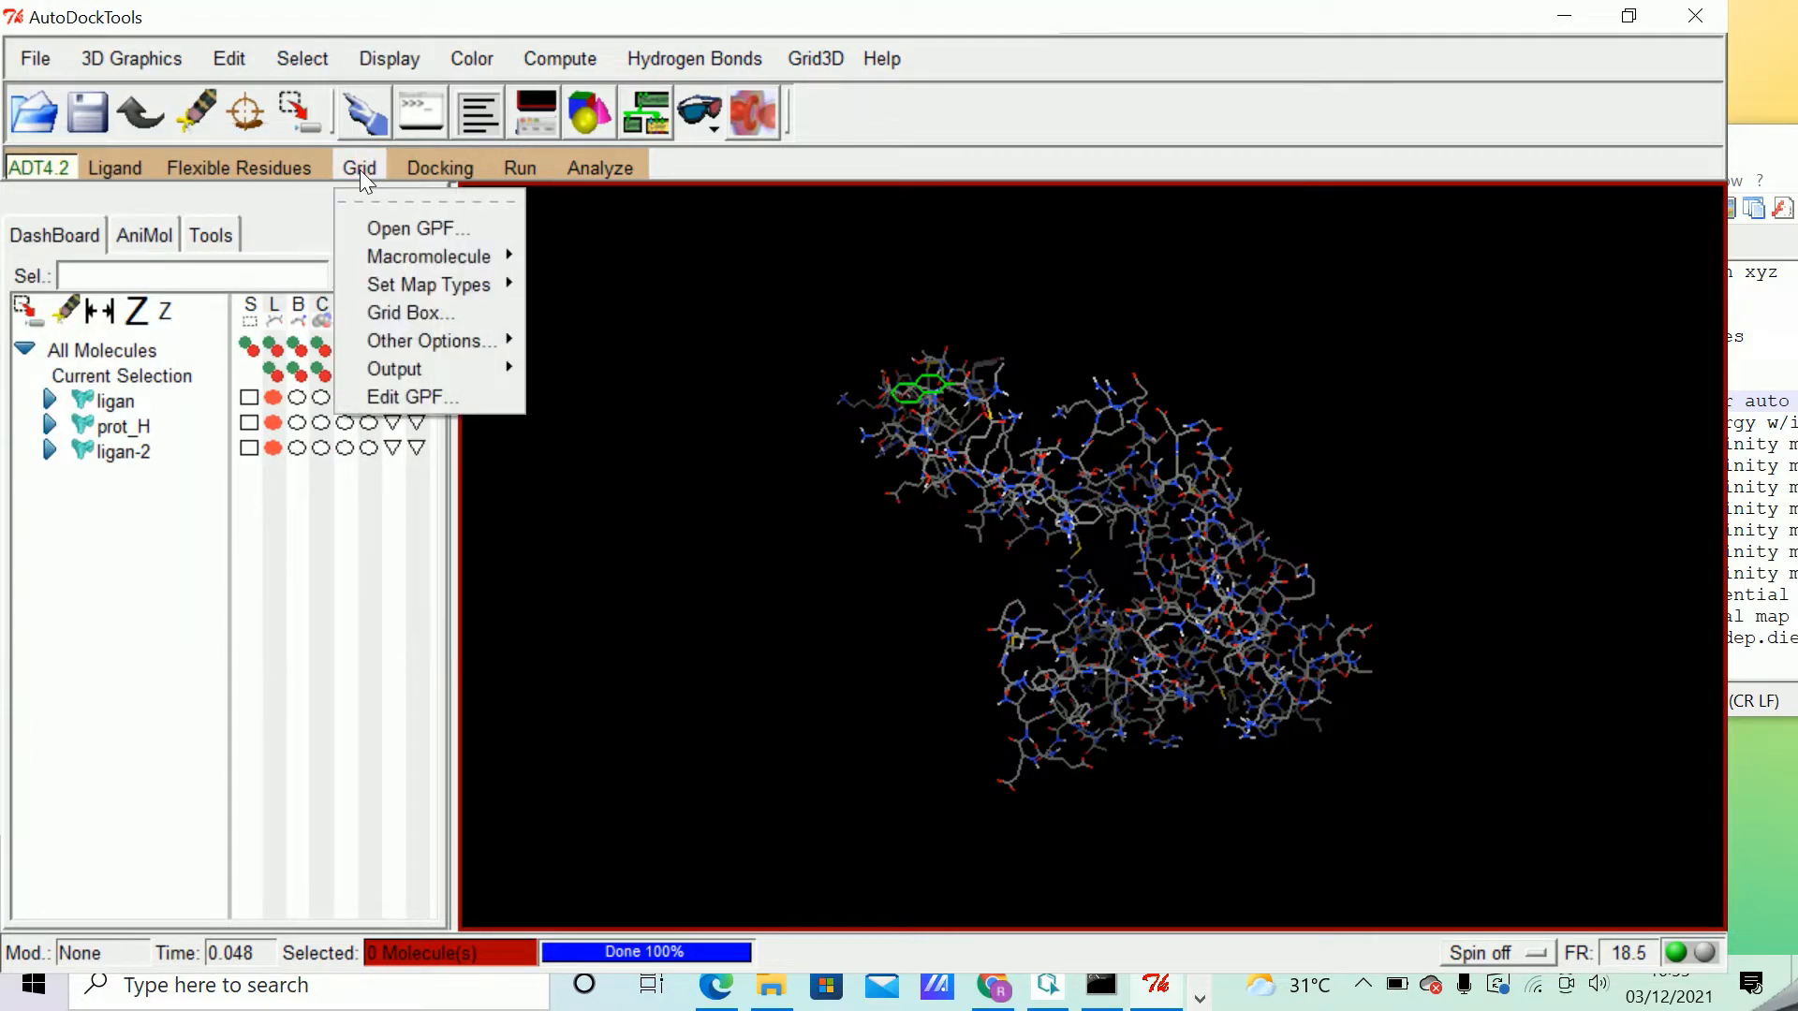
pyautogui.moveTo(474, 365)
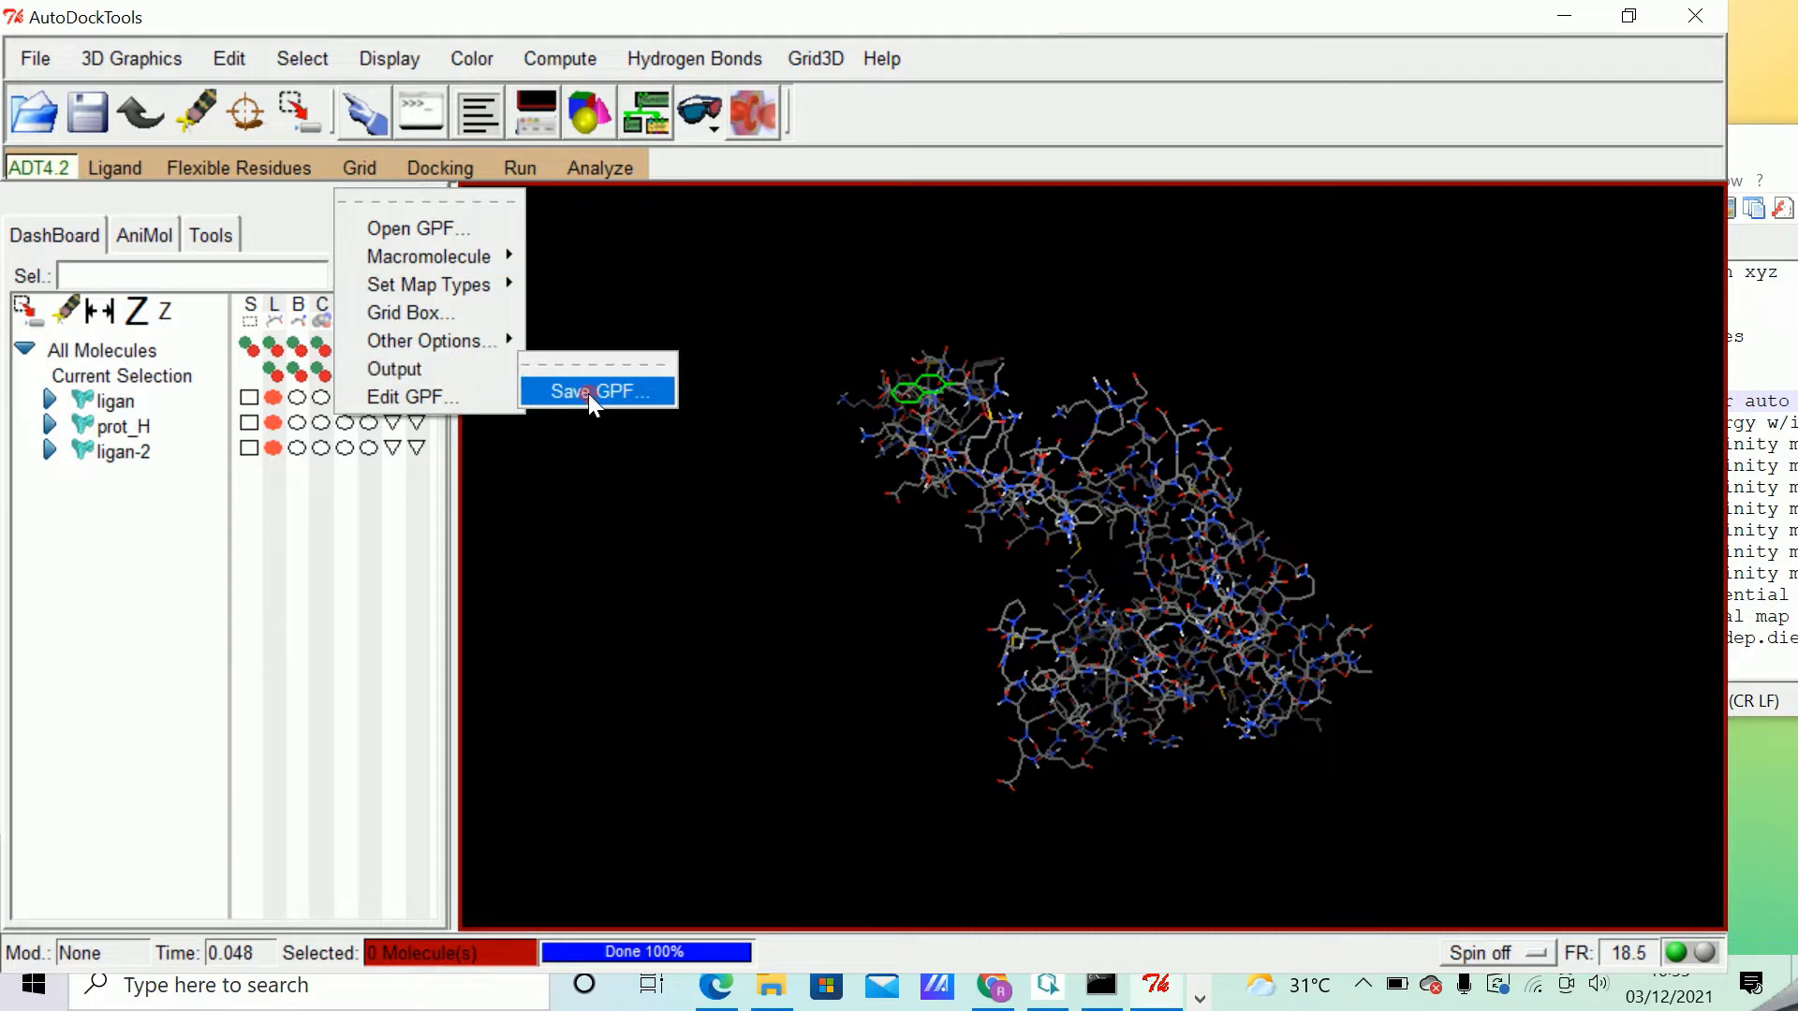
pyautogui.click(590, 393)
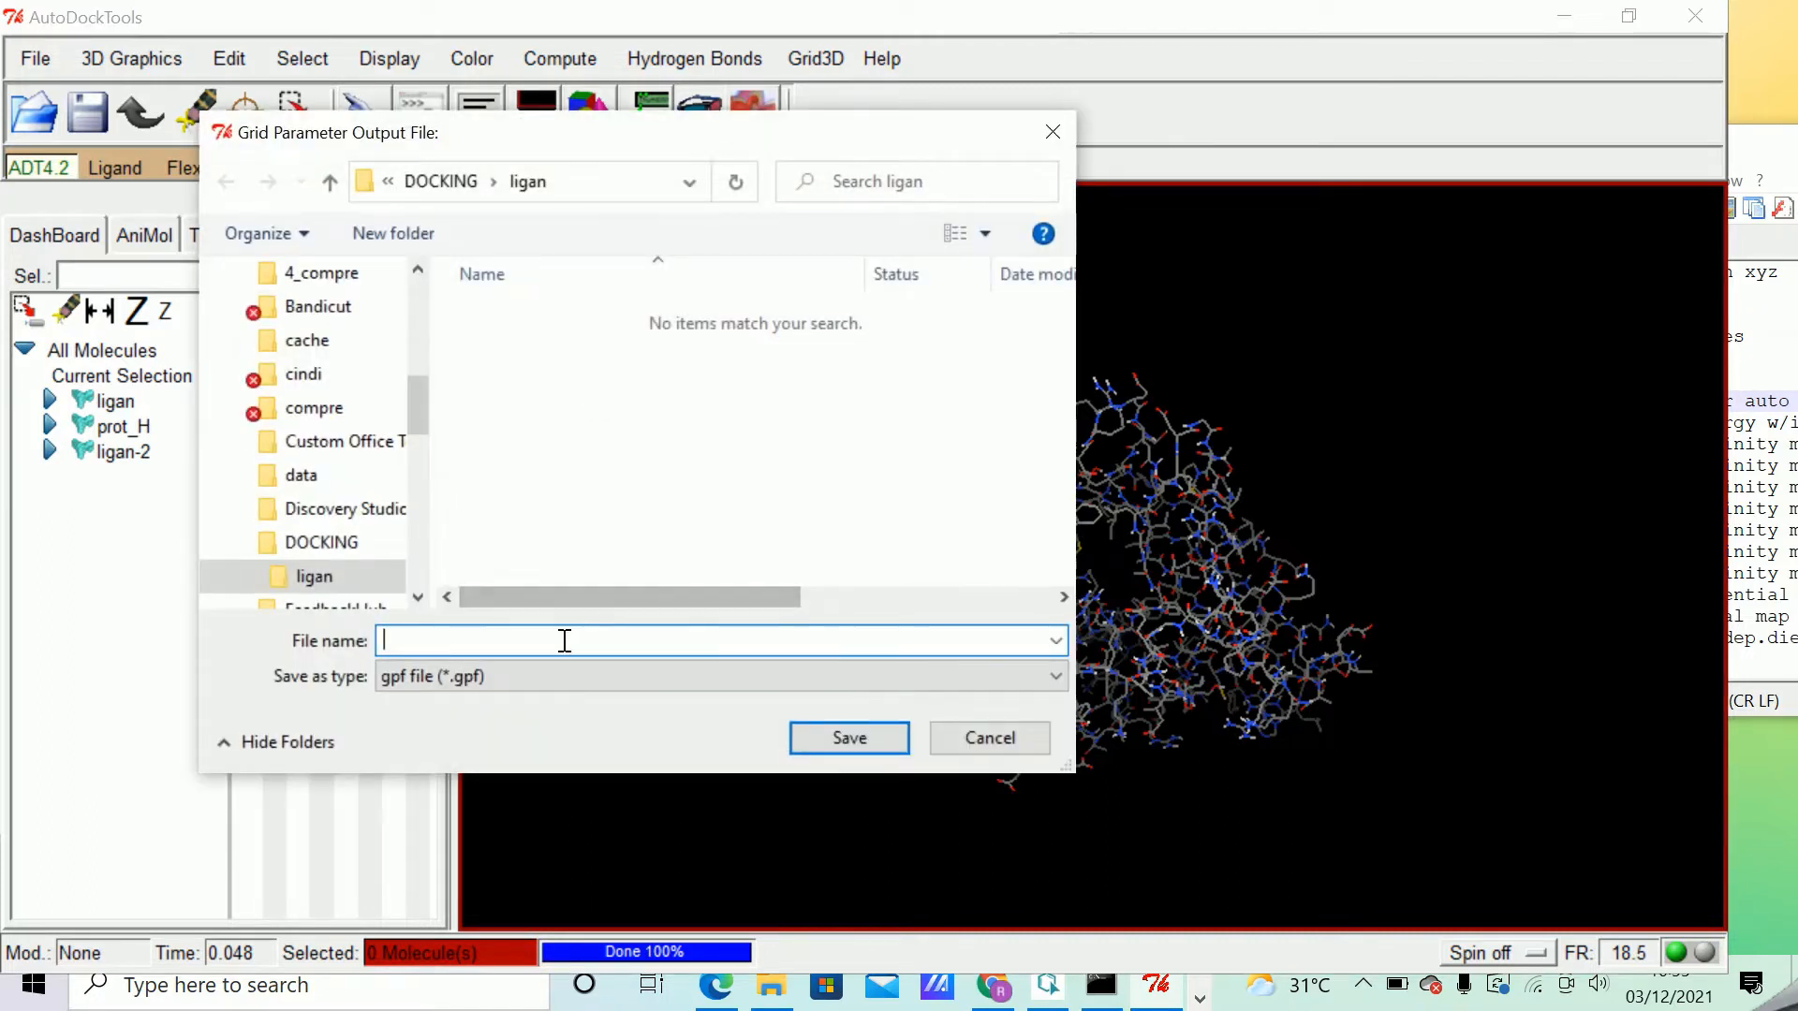
pyautogui.write('pro')
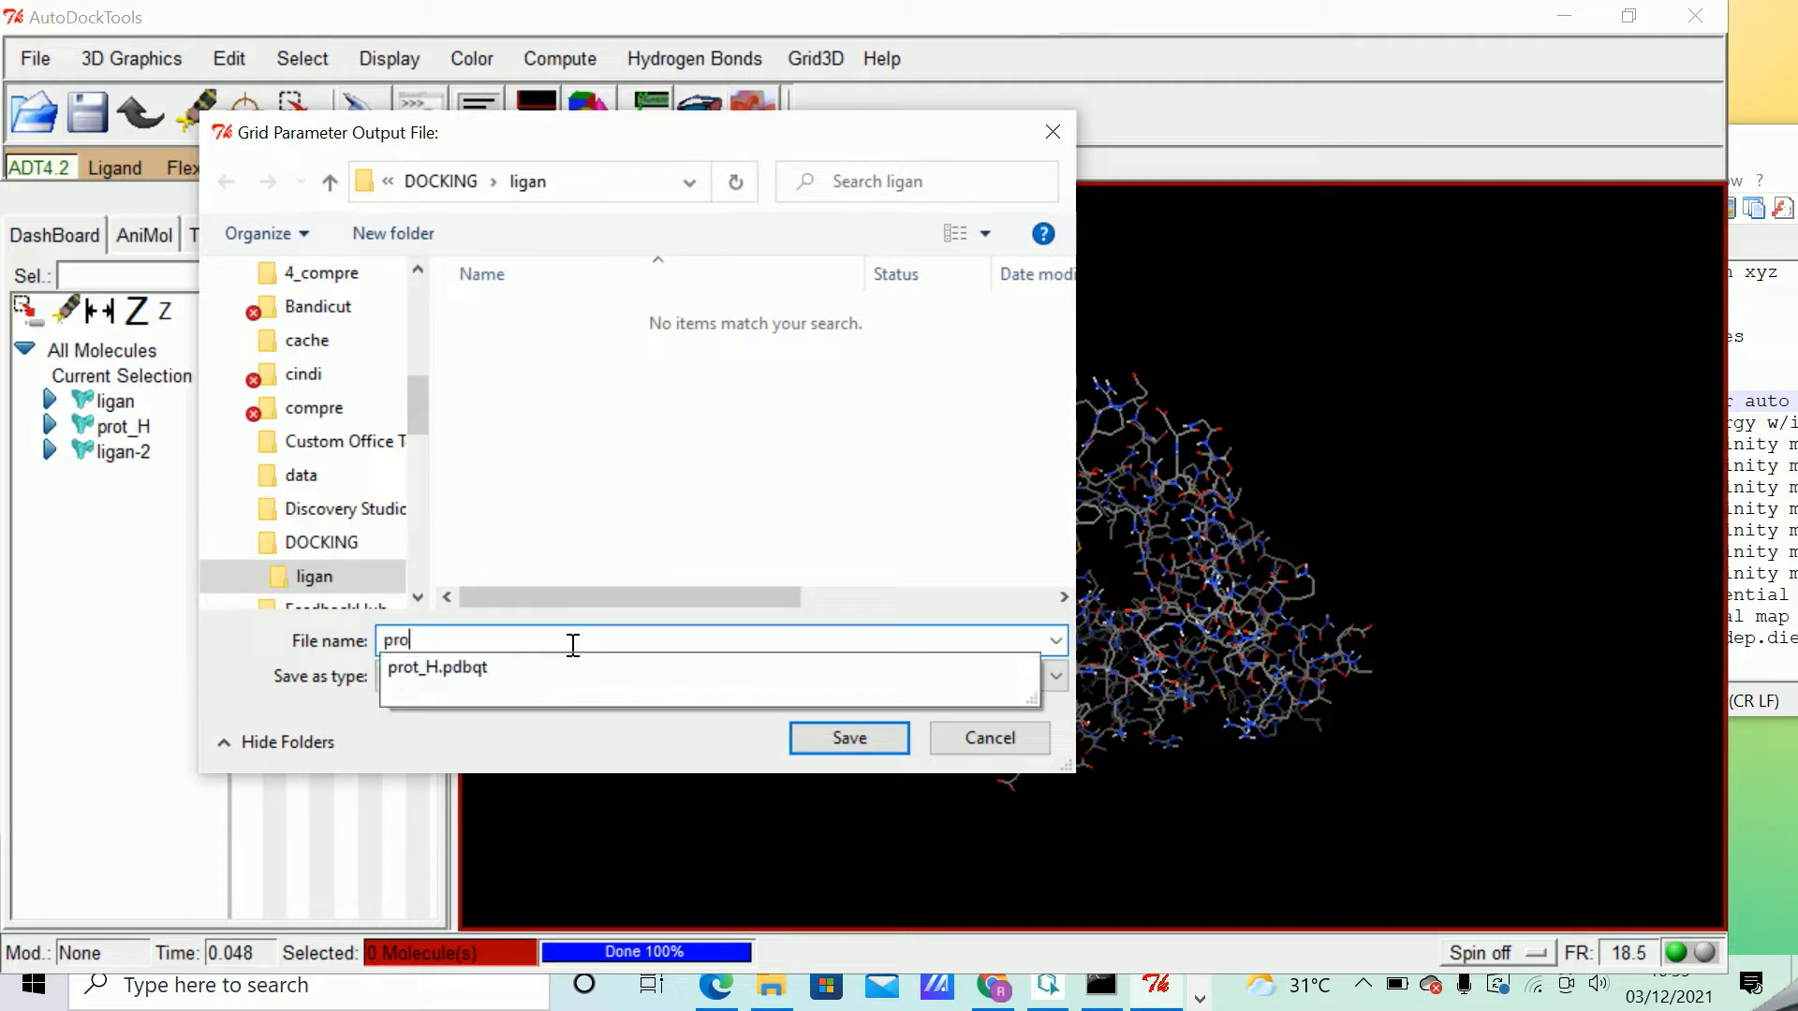
pyautogui.write('.gpf')
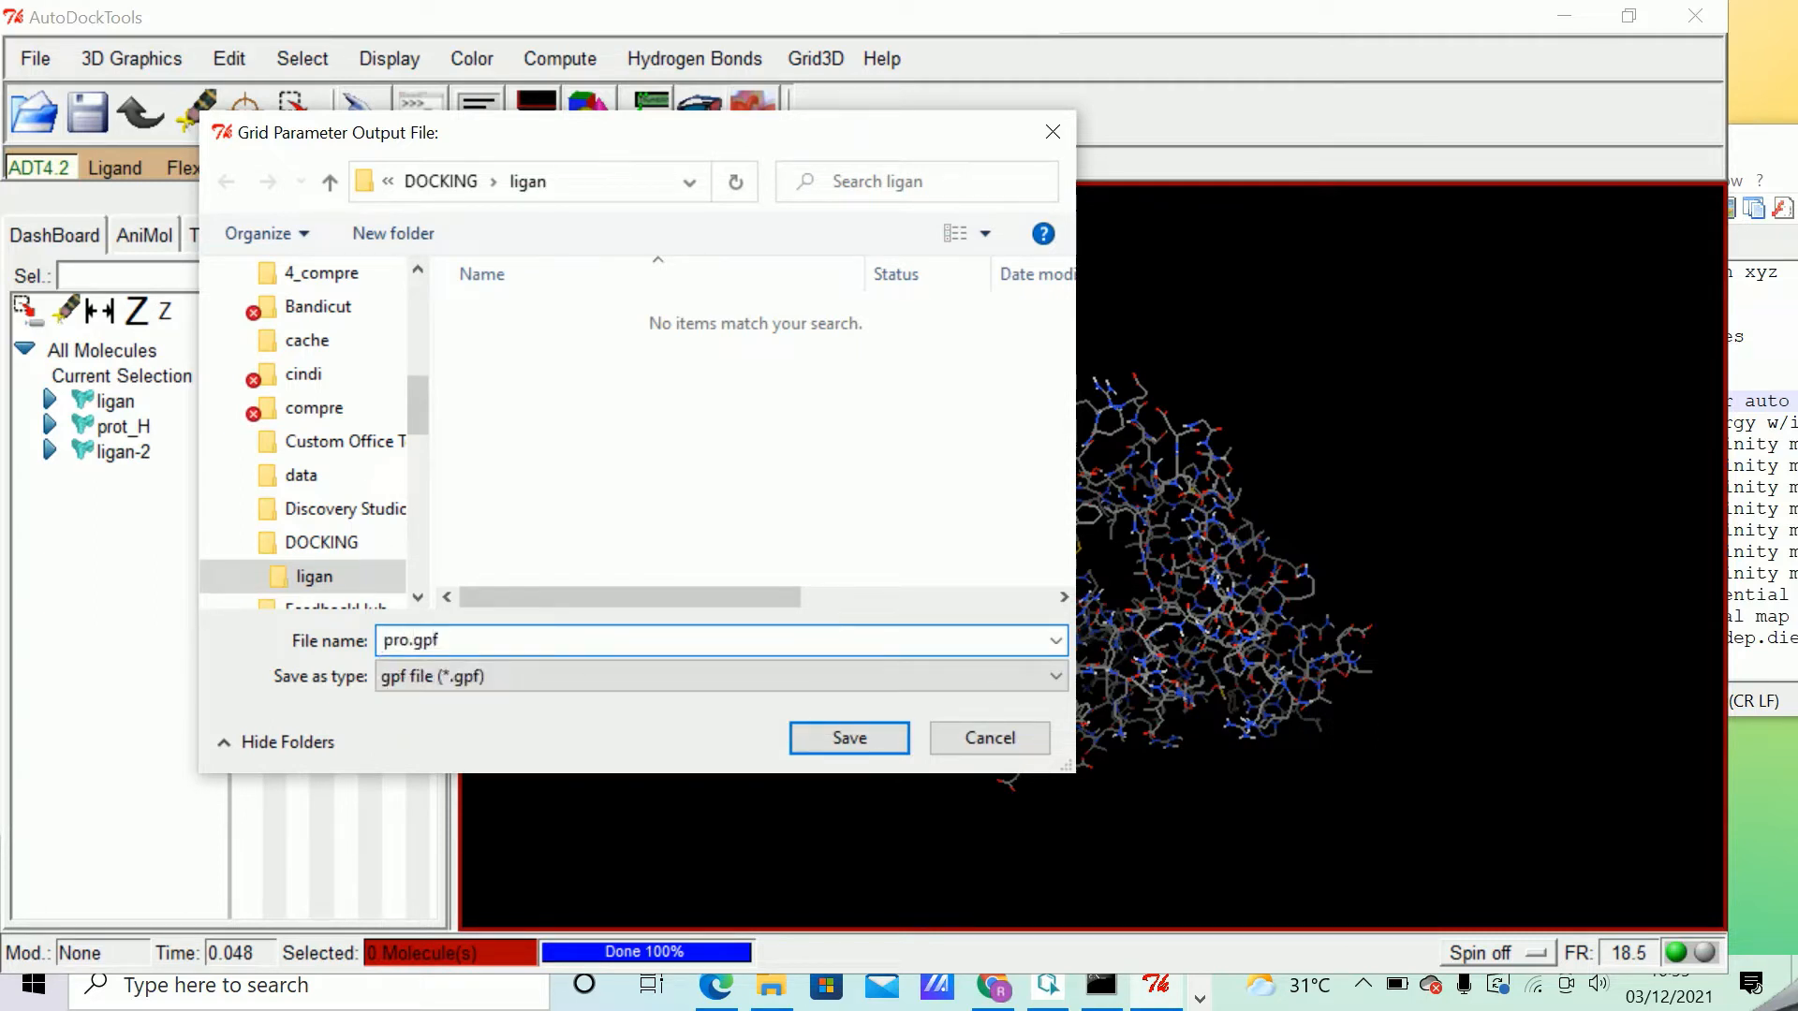
pyautogui.click(847, 736)
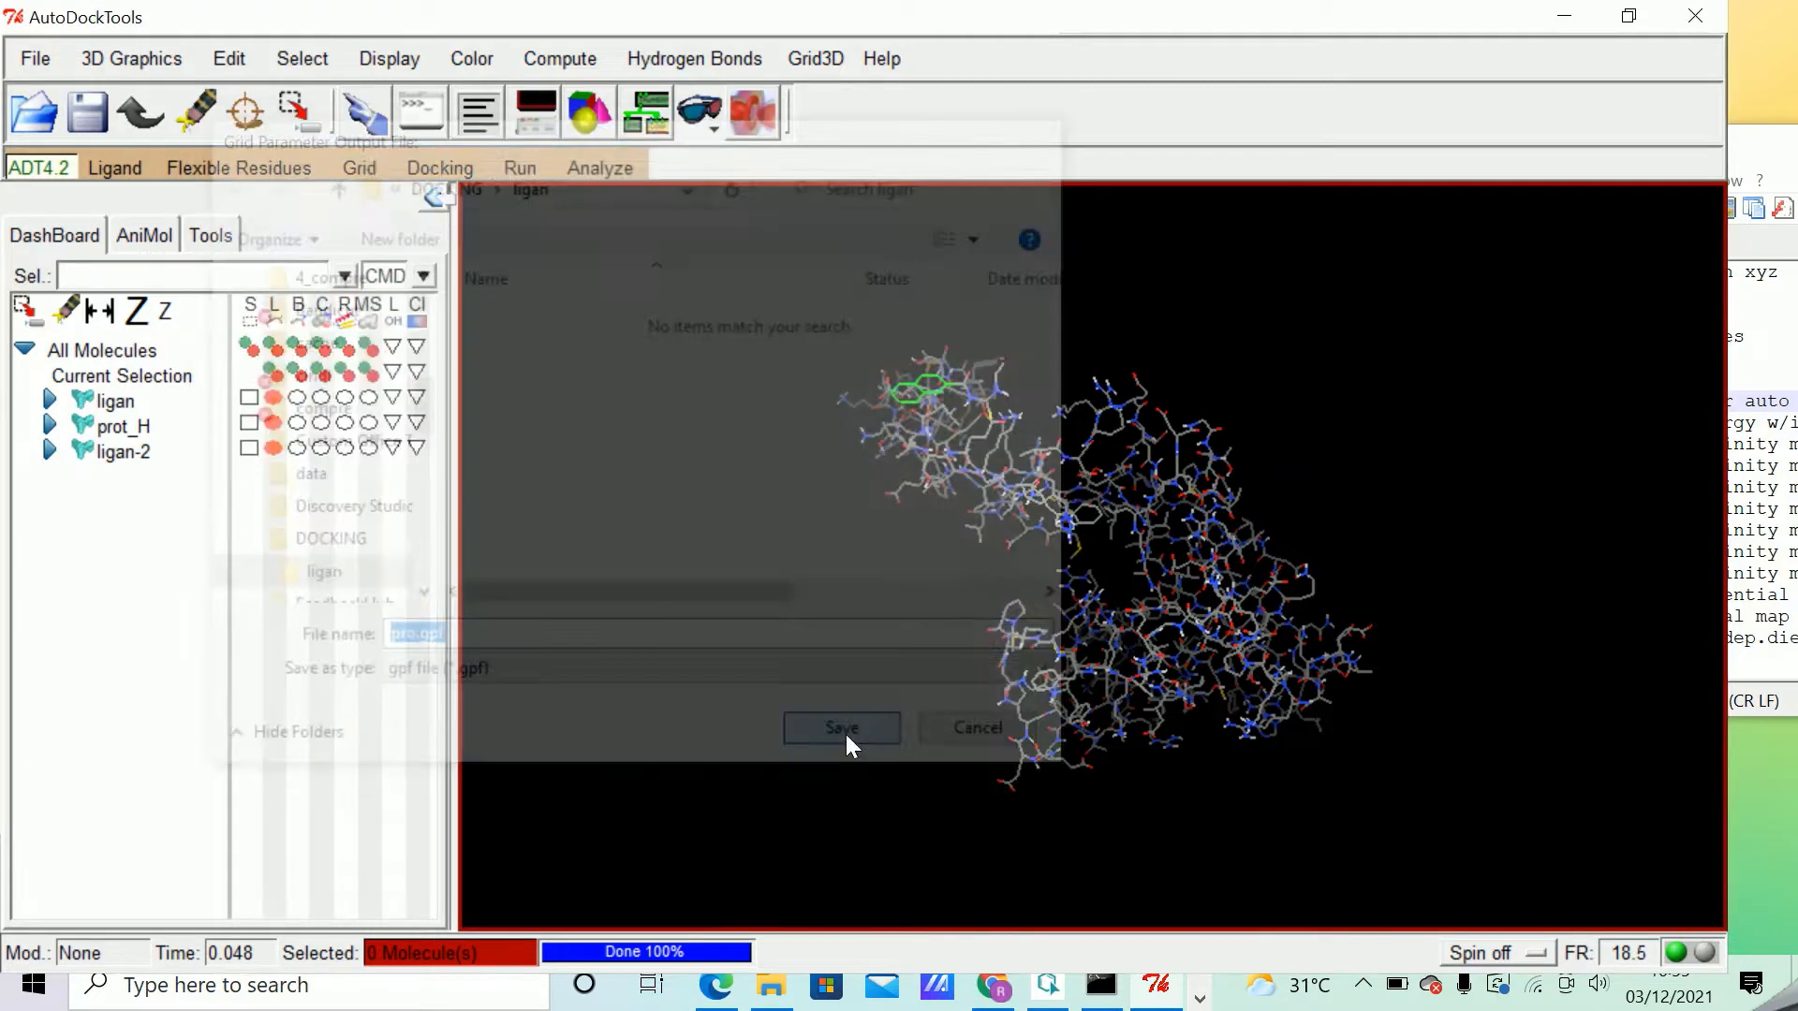
# Switch to File Explorer, open the ligan folder inside DOCKING, and copy its full folder path.
pyautogui.click(778, 995)
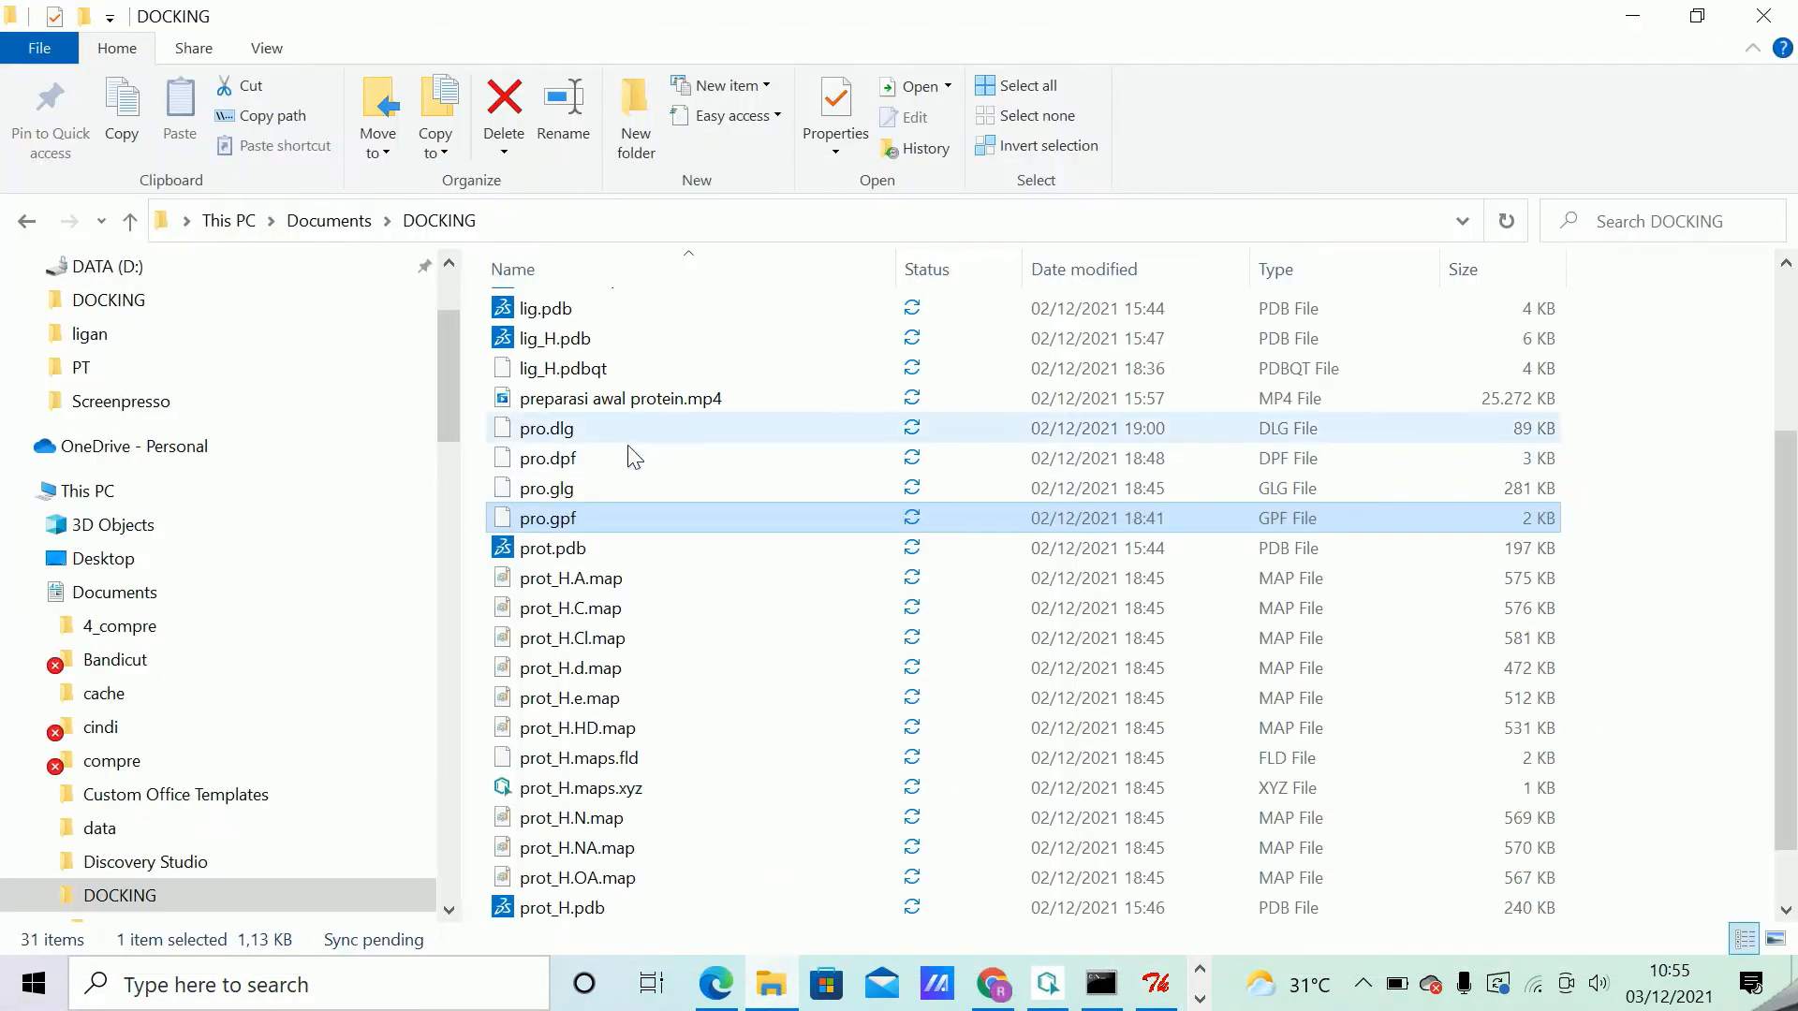
pyautogui.click(93, 335)
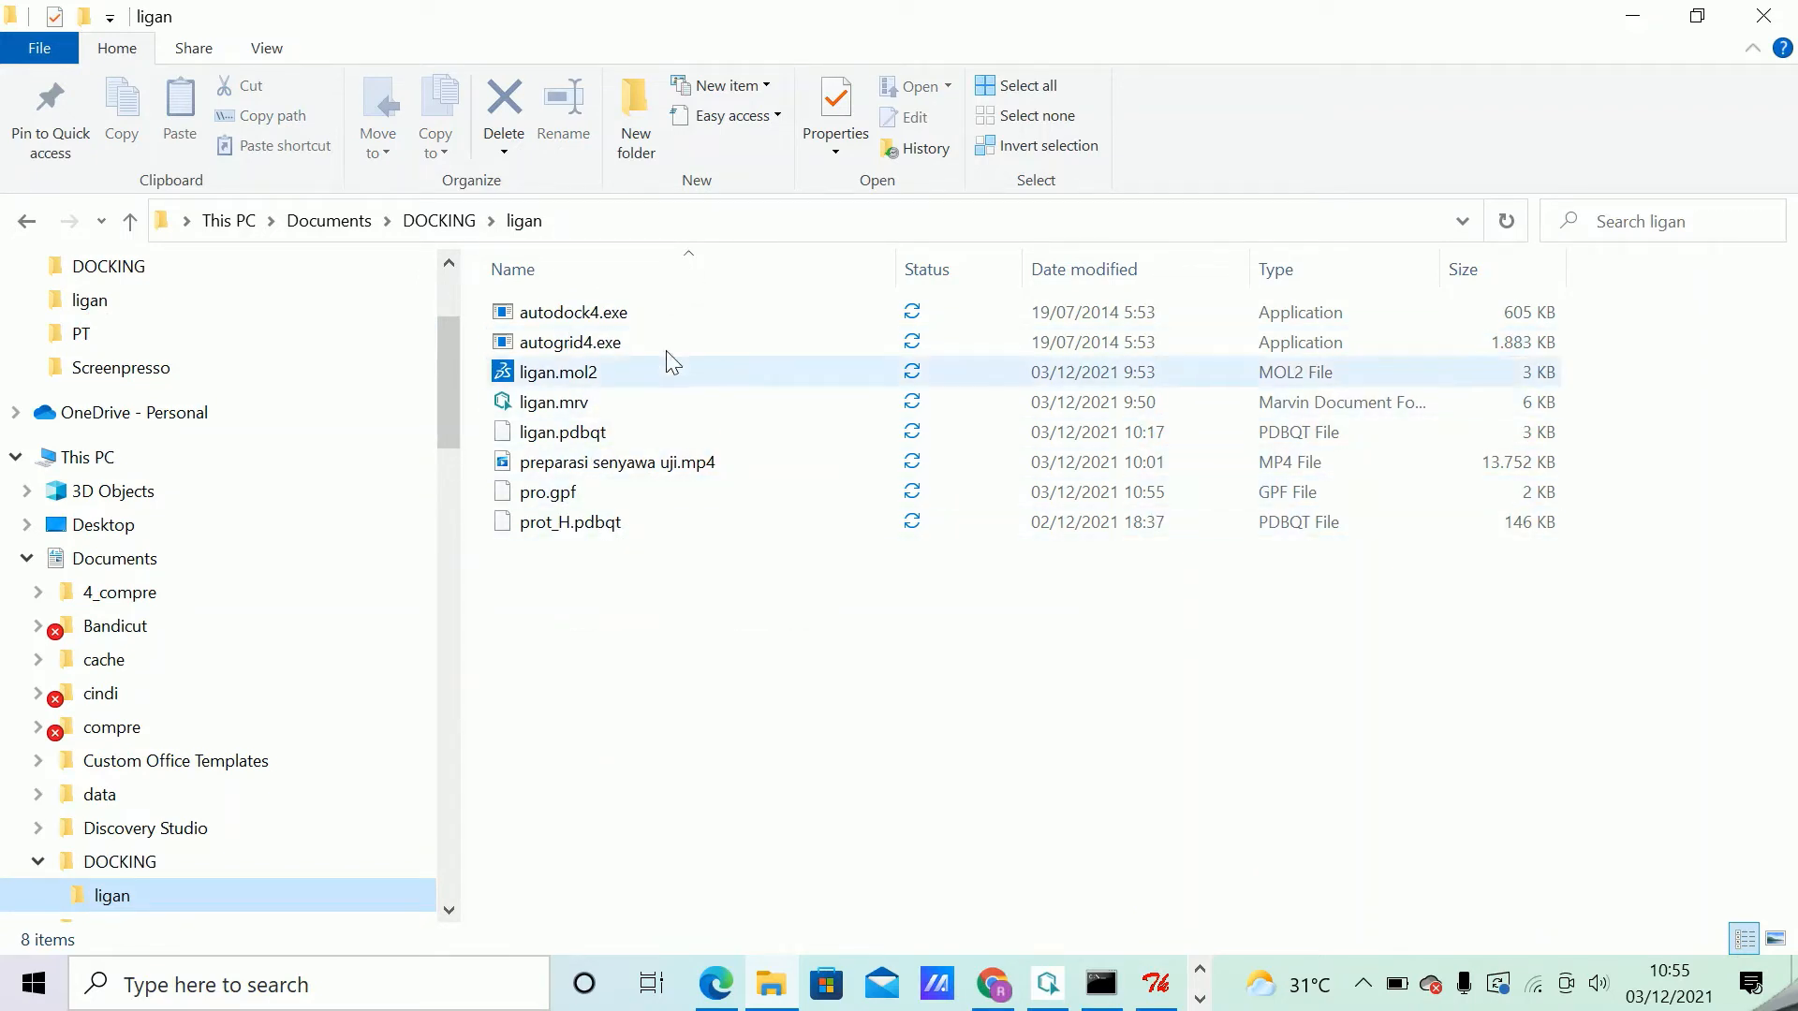
pyautogui.click(611, 224)
pyautogui.hotkey('ctrl', 'c')
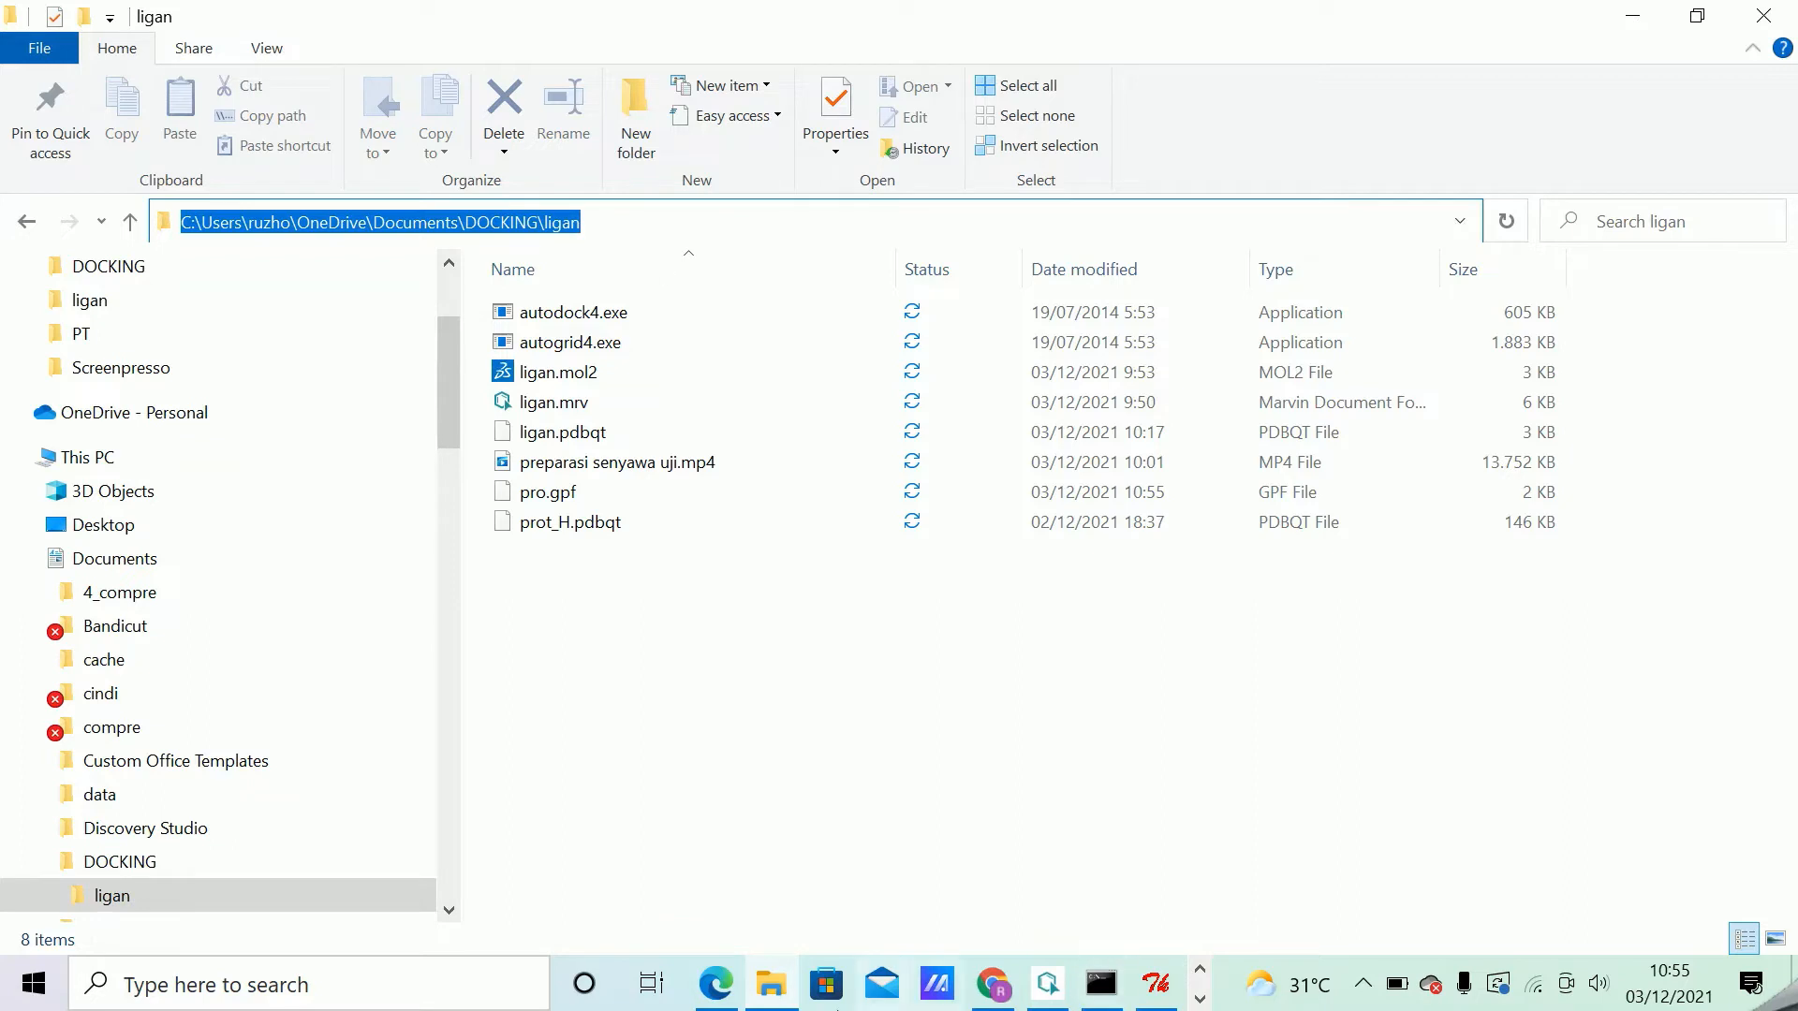
# Open Command Prompt and move up two directory levels to the C: root with cd ..
pyautogui.click(485, 983)
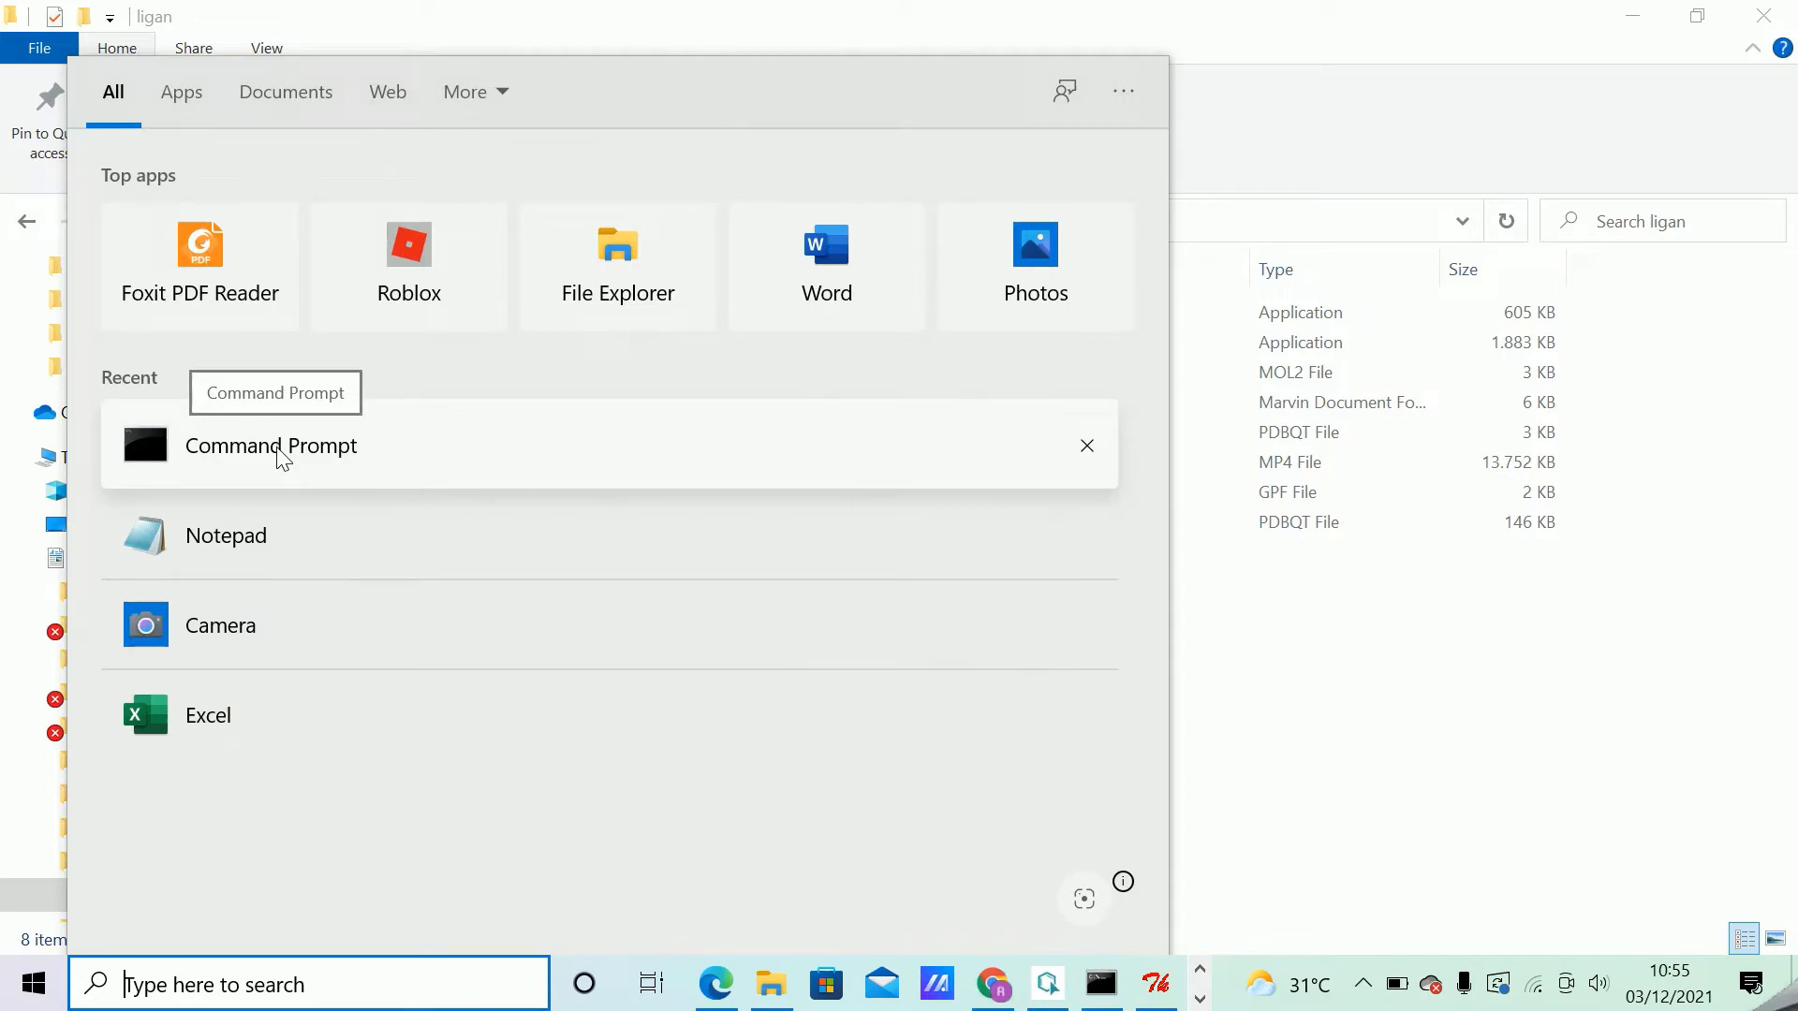
pyautogui.click(280, 453)
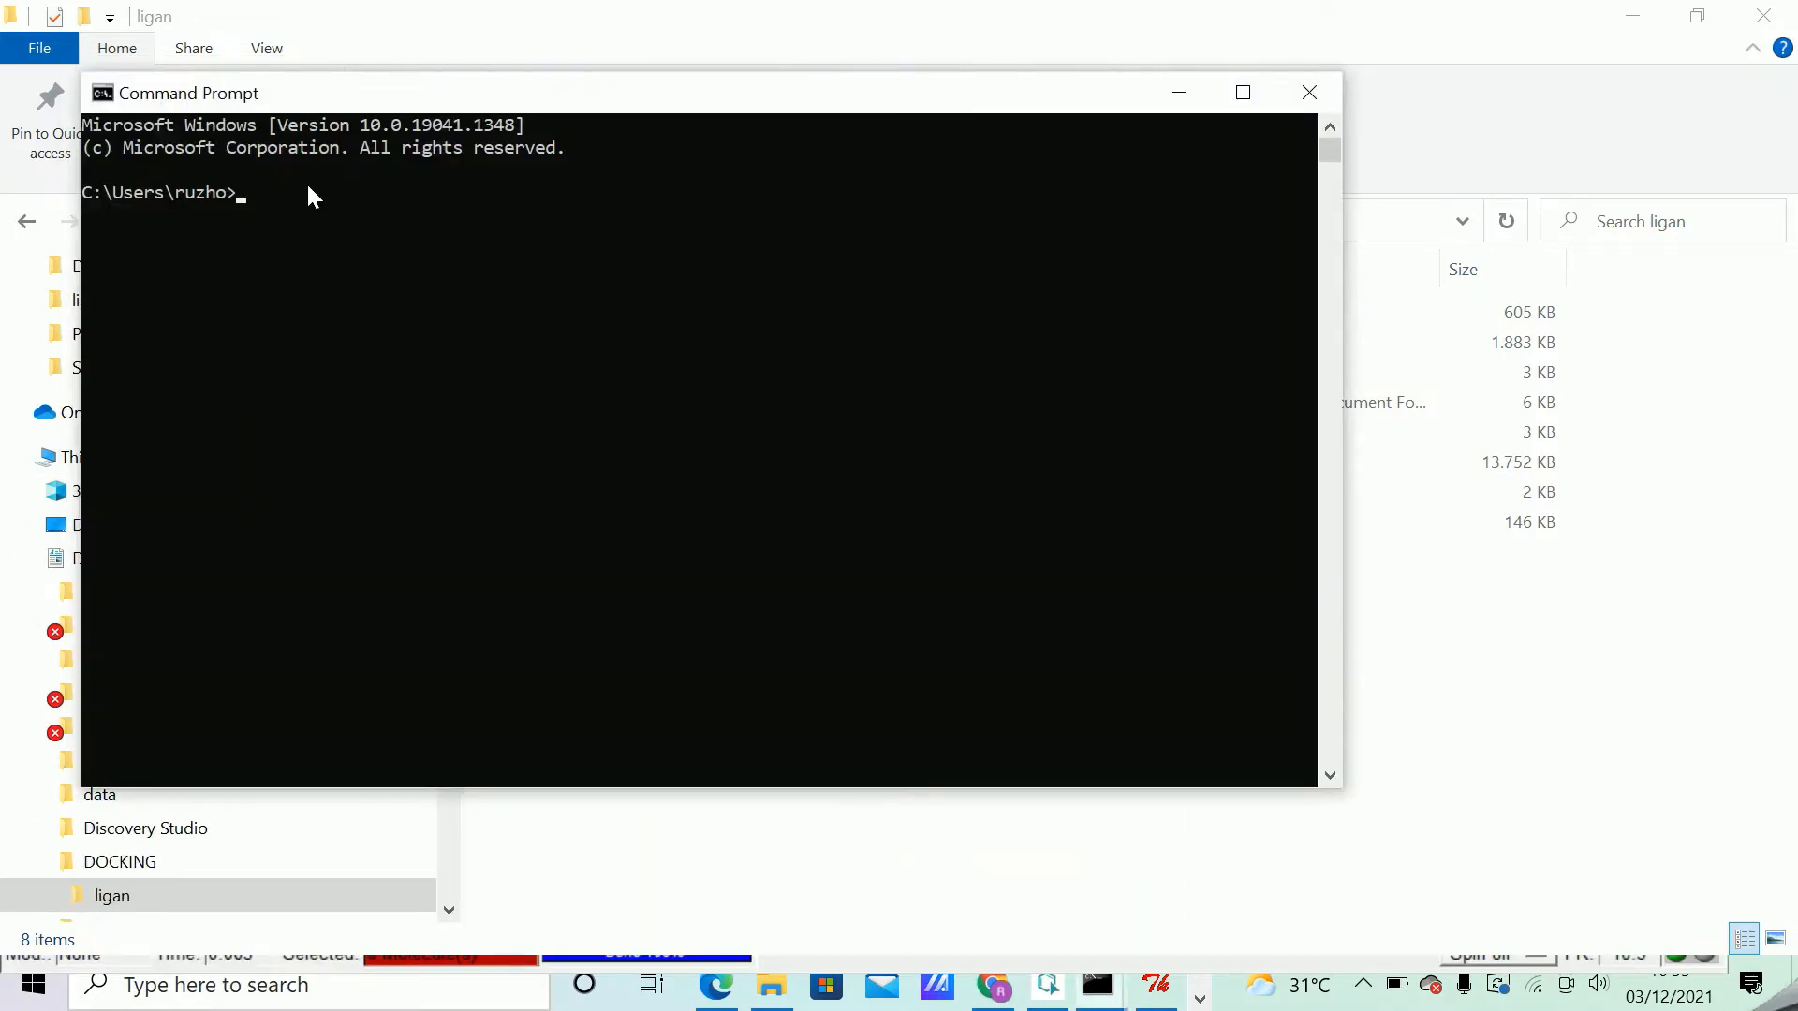
pyautogui.write('cd ..')
pyautogui.press('Return')
pyautogui.write('cd ..')
pyautogui.press('Return')
# Change the working directory to DOCKING\ligan with cd, using the copied folder path without its drive prefix.
pyautogui.hotkey('ctrl', 'v')
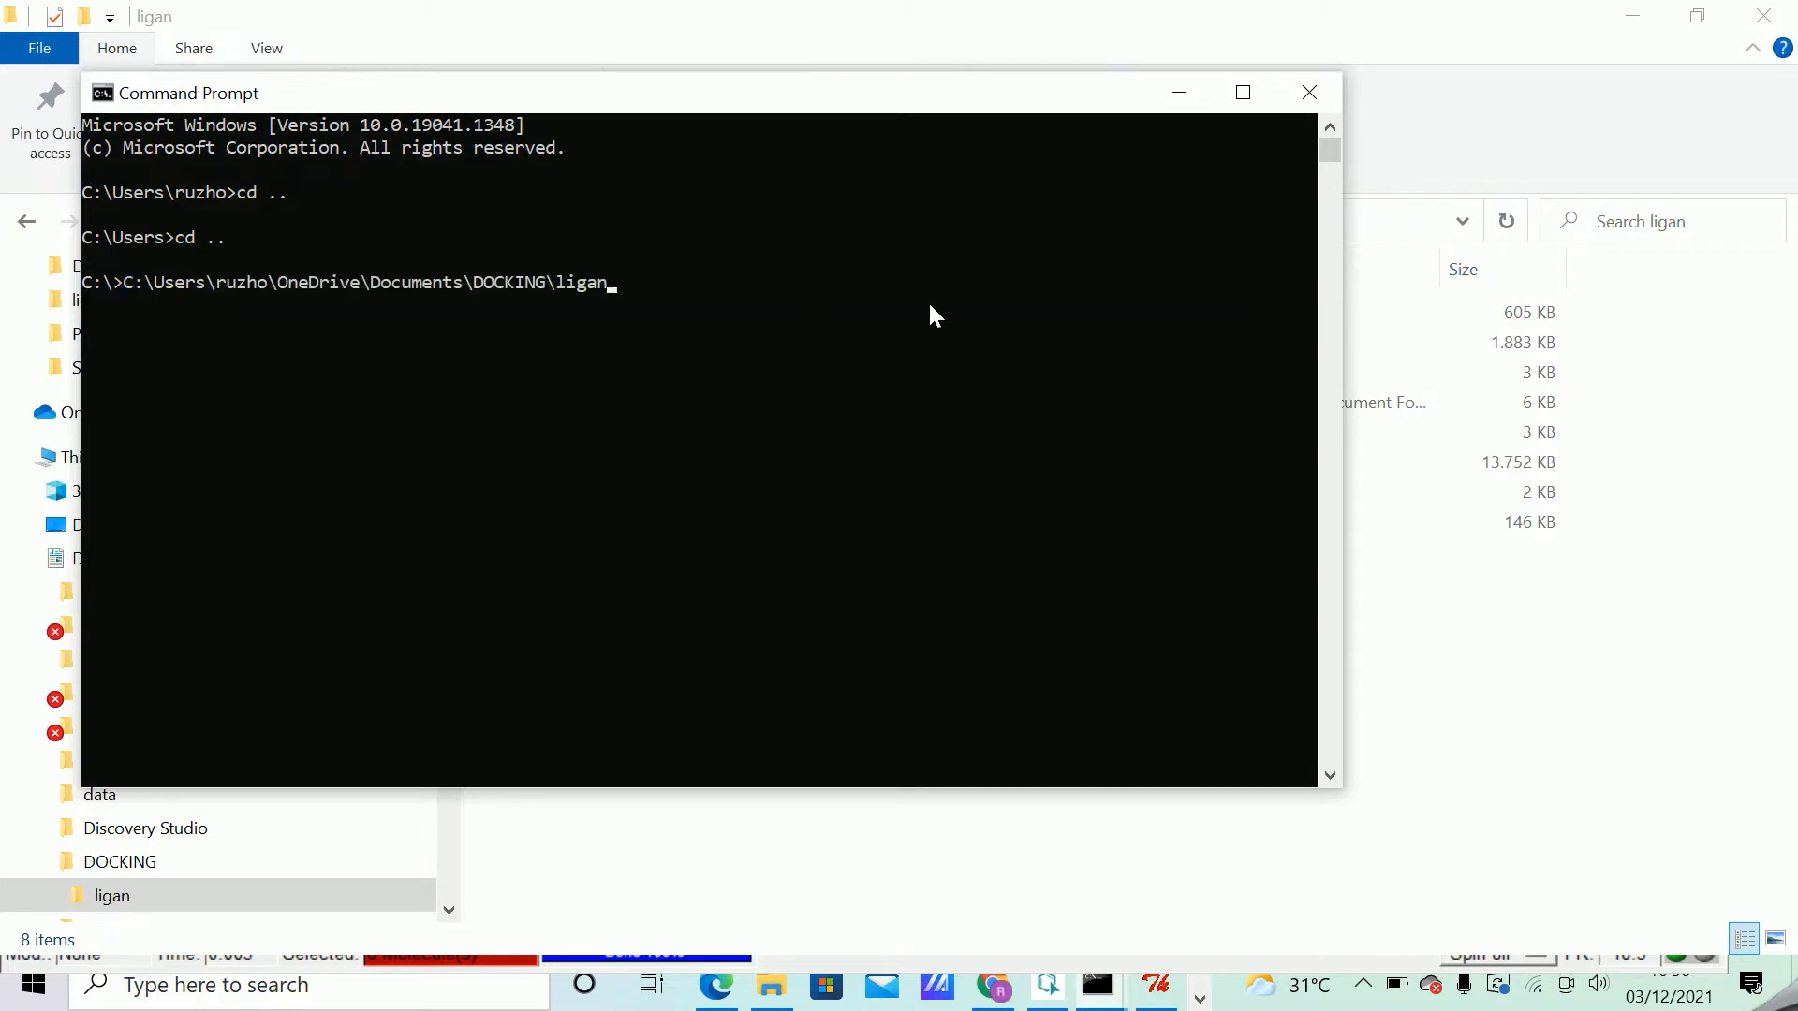
pyautogui.press('Left')
pyautogui.press('Left')
pyautogui.press('Left')
pyautogui.press('Left')
pyautogui.press('Left')
pyautogui.press('Left')
pyautogui.press('Left')
pyautogui.press('Left')
pyautogui.press('Left')
pyautogui.press('Left')
pyautogui.press('Left')
pyautogui.press('Left')
pyautogui.press('Left')
pyautogui.press('Left')
pyautogui.press('Left')
pyautogui.press('Left')
pyautogui.press('Left')
pyautogui.press('Left')
pyautogui.press('Left')
pyautogui.press('Left')
pyautogui.press('Left')
pyautogui.press('Left')
pyautogui.press('BackSpace')
pyautogui.press('BackSpace')
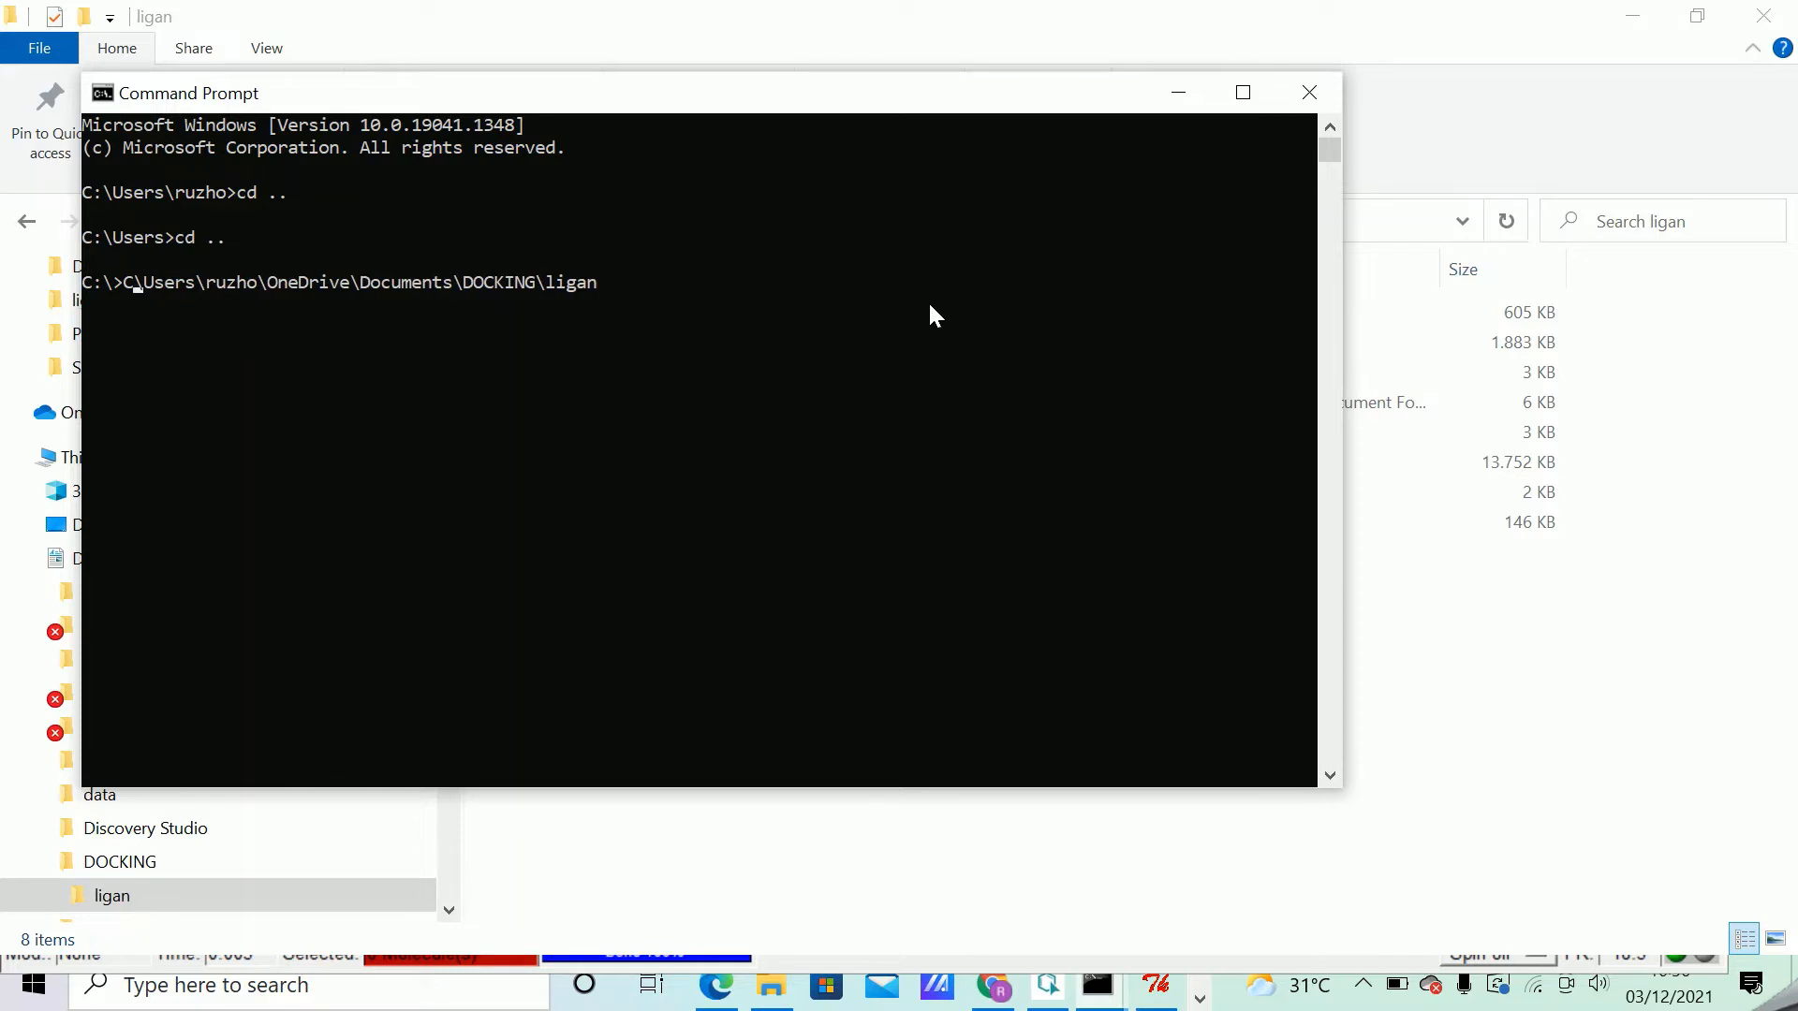
pyautogui.write('cd')
pyautogui.press('Right')
pyautogui.press('Right')
pyautogui.press('Right')
pyautogui.press('Right')
pyautogui.press('Right')
pyautogui.press('Right')
pyautogui.press('Right')
pyautogui.press('Right')
pyautogui.press('Right')
pyautogui.press('Right')
pyautogui.press('Right')
pyautogui.press('Right')
pyautogui.press('Right')
pyautogui.press('Right')
pyautogui.press('Right')
pyautogui.press('Right')
pyautogui.press('Right')
pyautogui.press('Right')
pyautogui.press('Right')
pyautogui.press('Right')
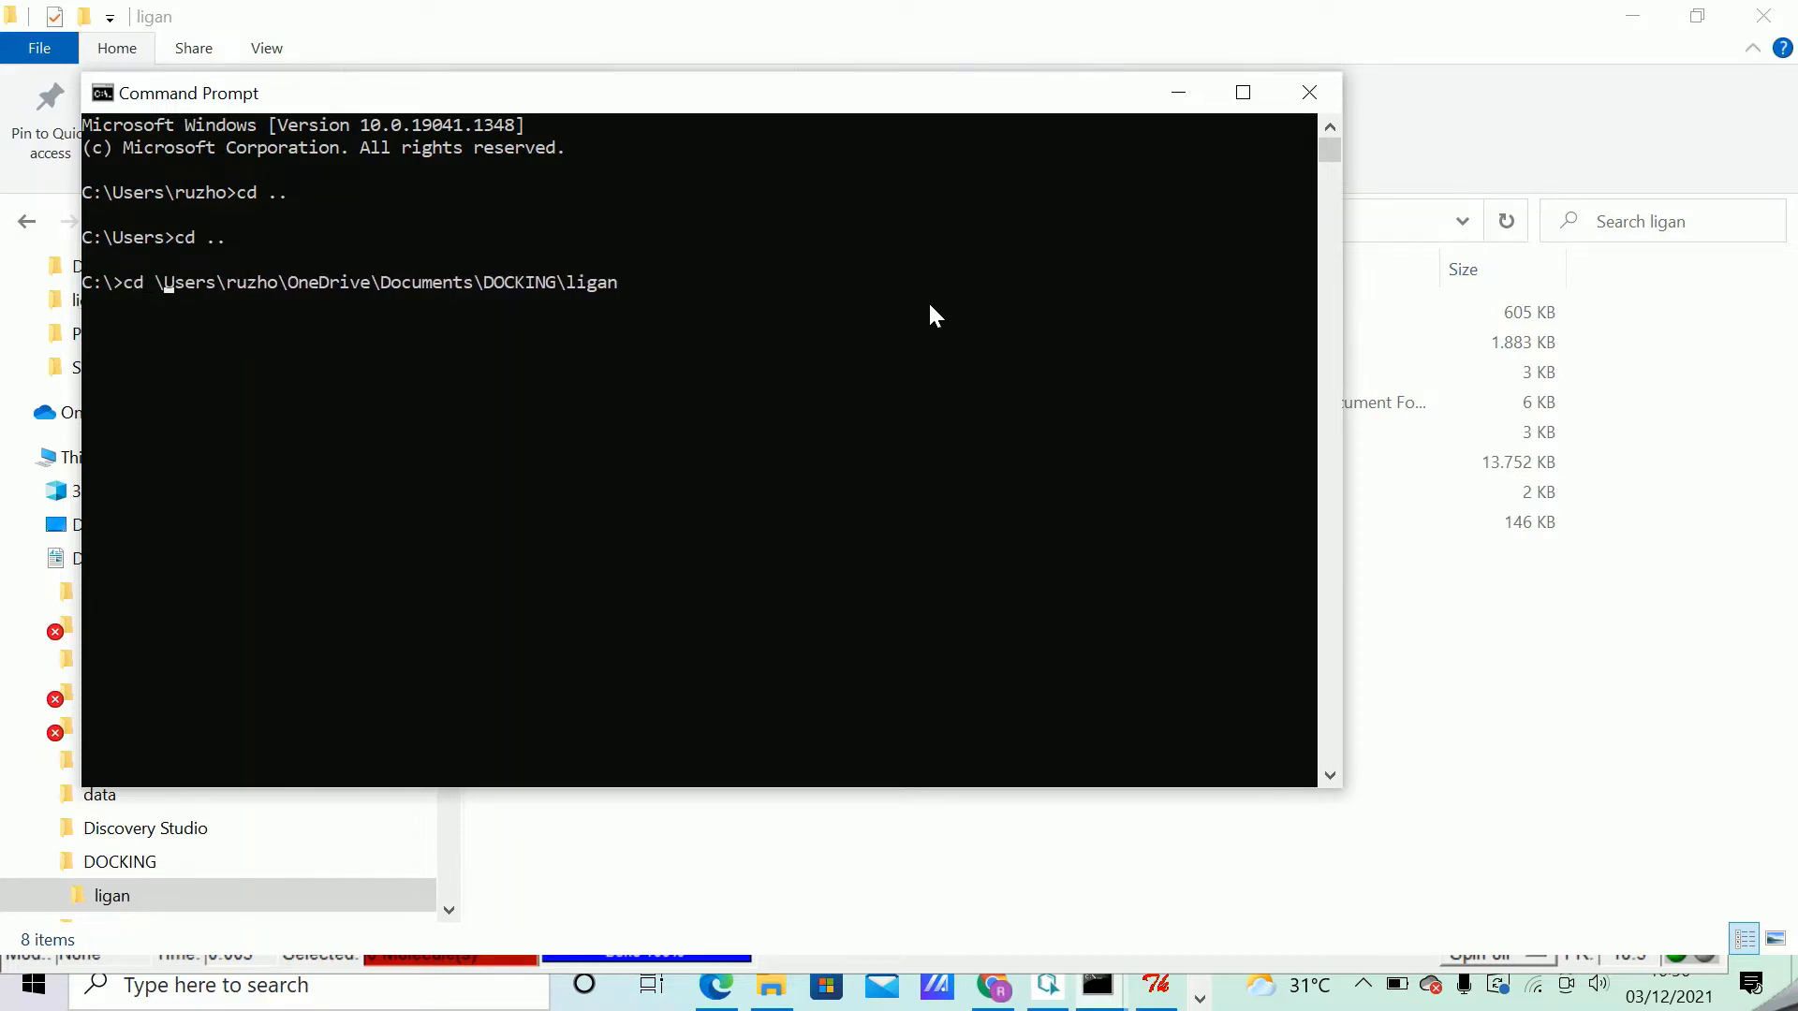
pyautogui.press('Right')
pyautogui.press('Right')
pyautogui.press('Right')
pyautogui.press('Right')
pyautogui.press('Right')
pyautogui.press('Right')
pyautogui.press('Right')
pyautogui.press('Right')
pyautogui.press('Right')
pyautogui.press('Right')
pyautogui.press('Right')
pyautogui.press('Right')
pyautogui.press('Right')
pyautogui.press('Right')
pyautogui.press('Right')
pyautogui.press('Right')
pyautogui.press('Right')
pyautogui.press('Right')
pyautogui.press('Return')
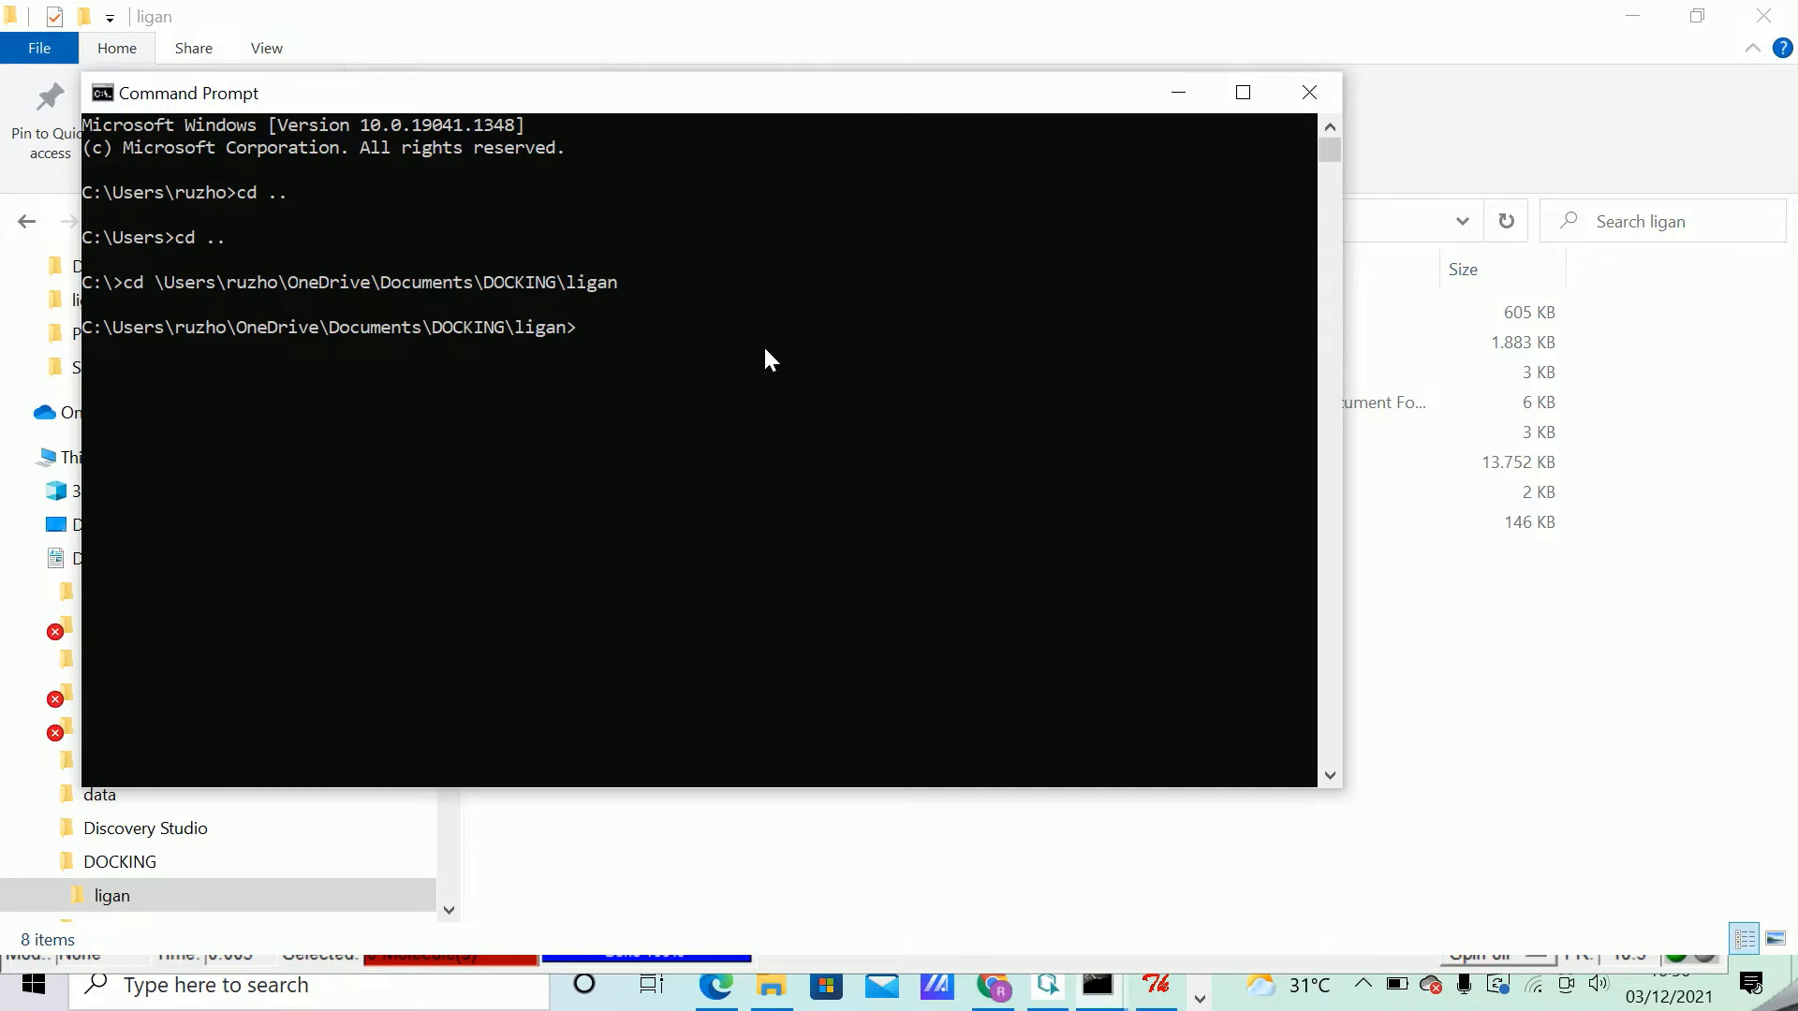
# Run autogrid4.exe -p pro.gpf -l pro.glg and move the Command Prompt window aside so the ligan folder's files are readable.
pyautogui.write('autogrid4.ex')
pyautogui.write('e -p pro.gpf -l')
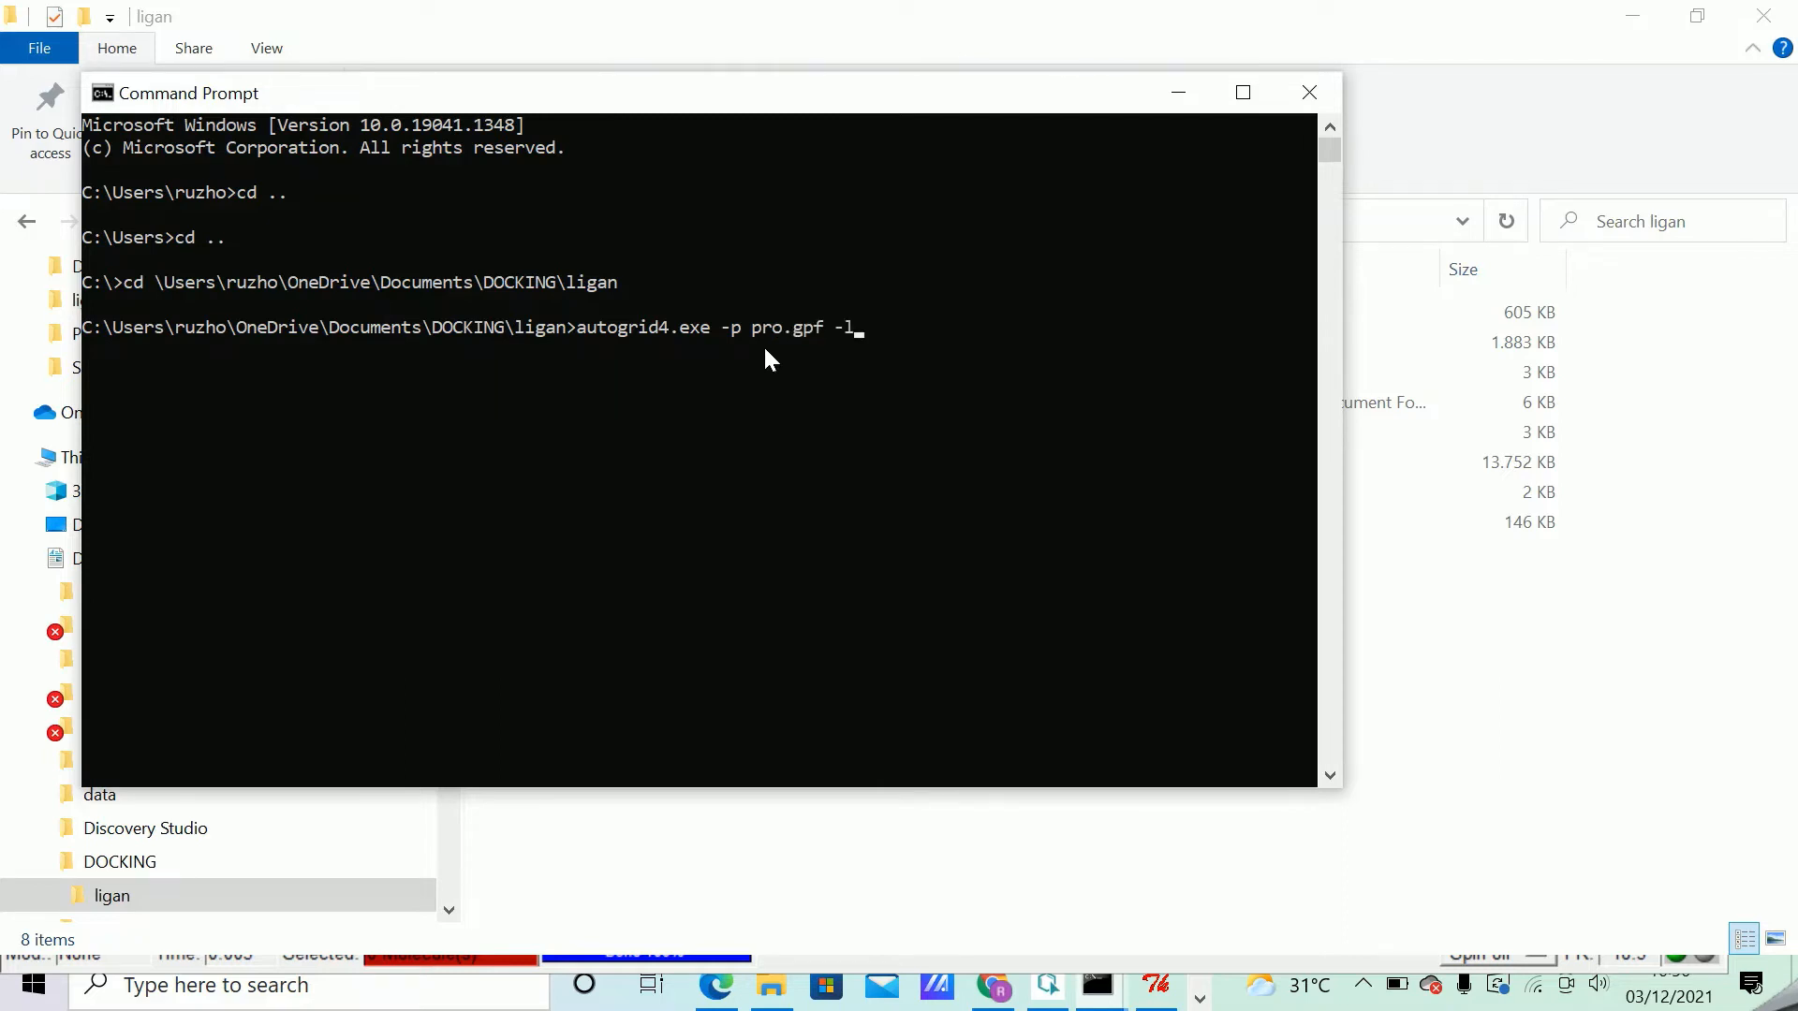
pyautogui.write(' pro.glg')
pyautogui.press('Return')
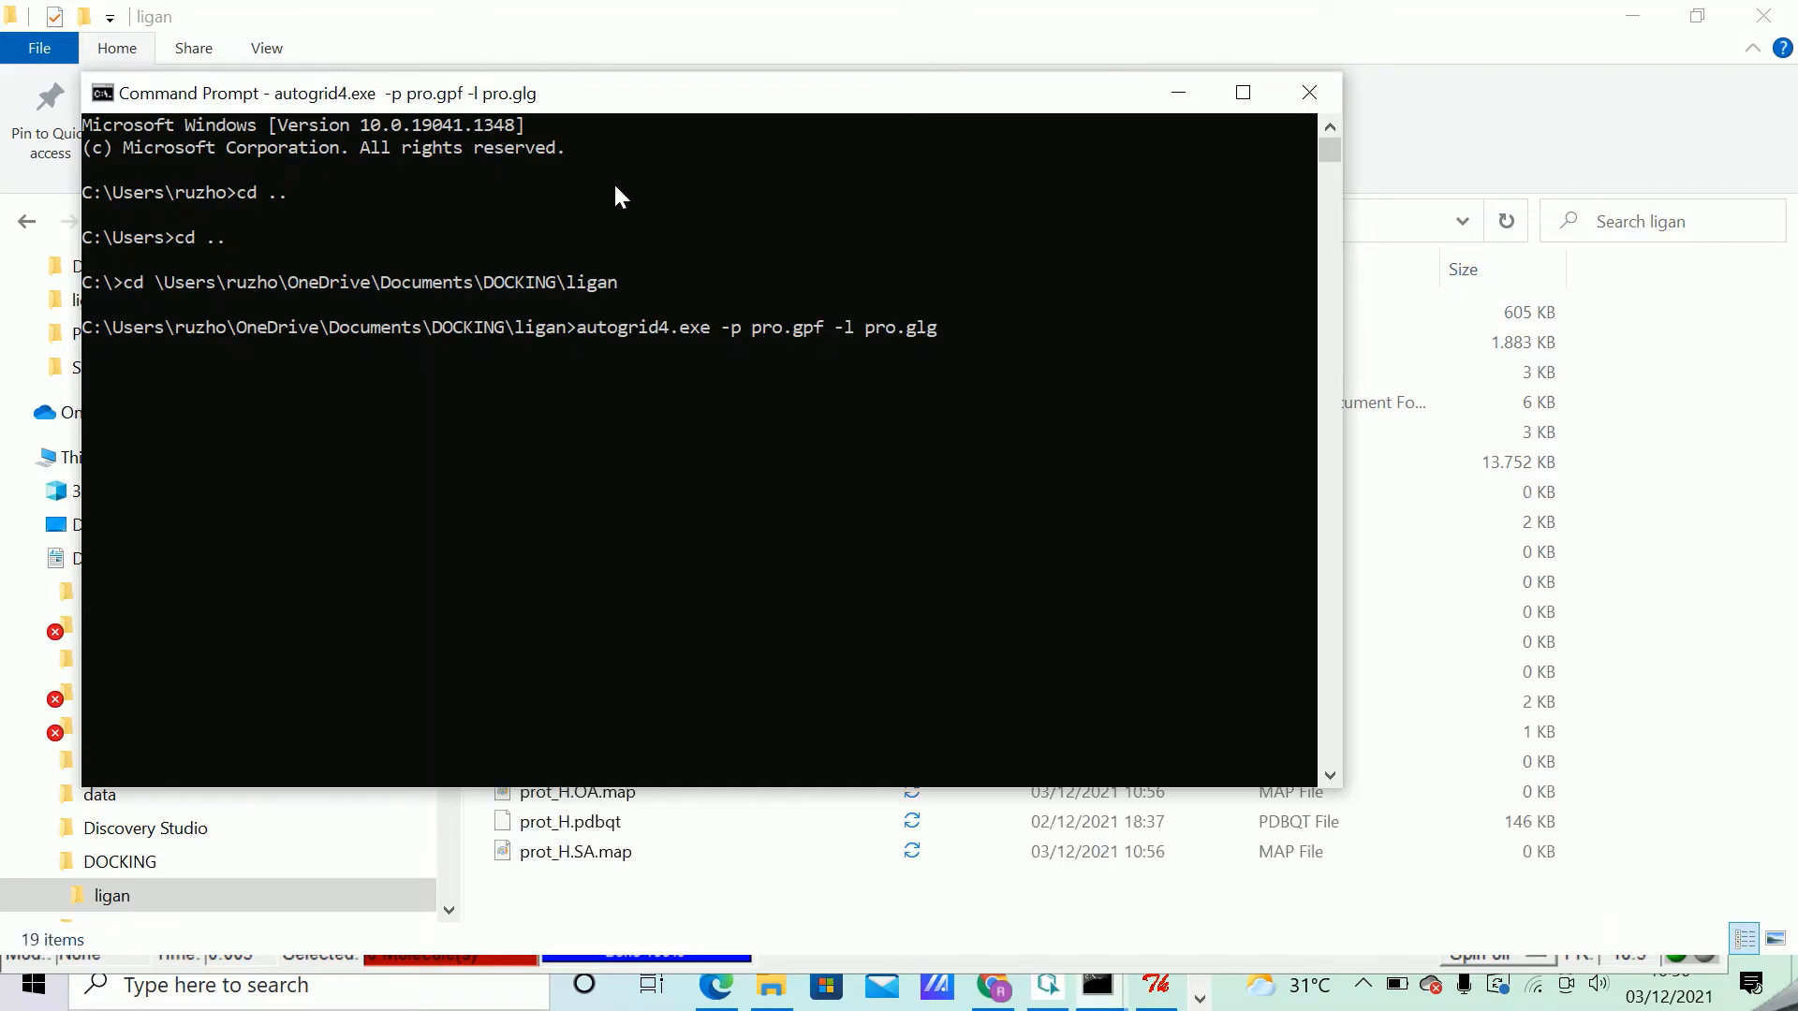
pyautogui.moveTo(542, 96); pyautogui.dragTo(1232, 121)
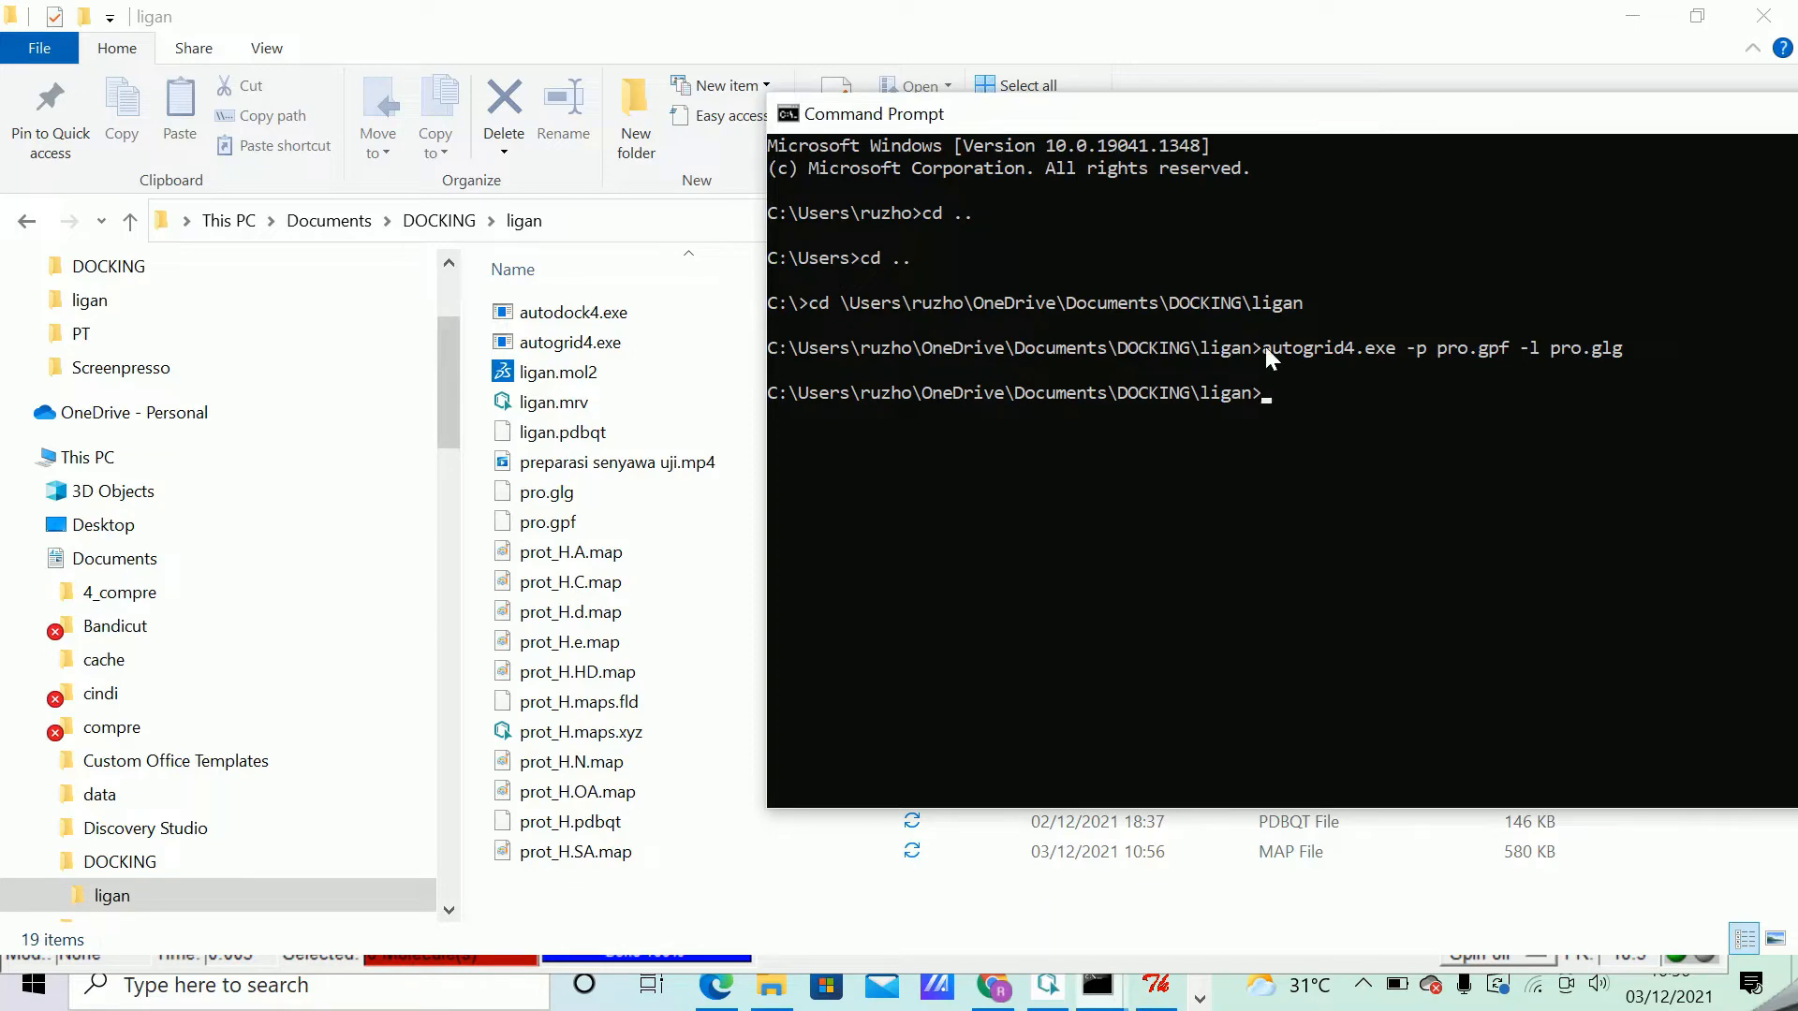
# Switch to AutoDockTools and set prot_H.pdbqt as the rigid macromolecule file for docking.
pyautogui.click(1164, 1000)
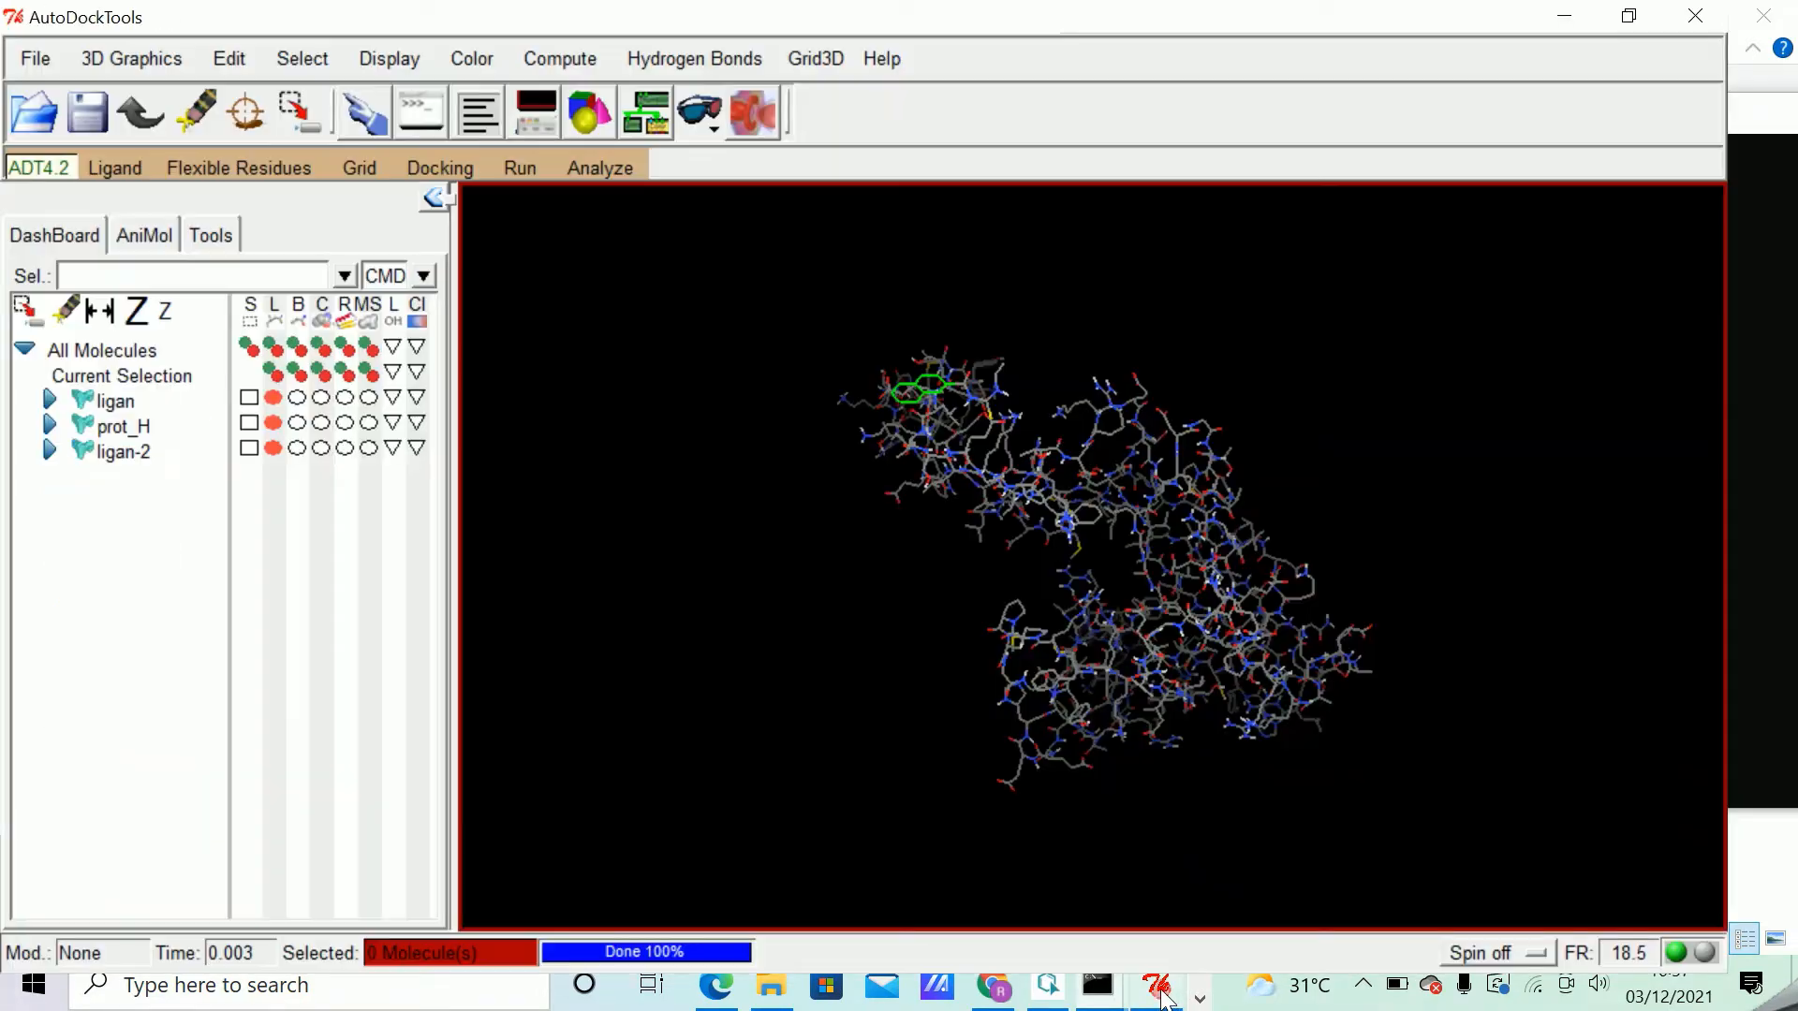
pyautogui.click(440, 170)
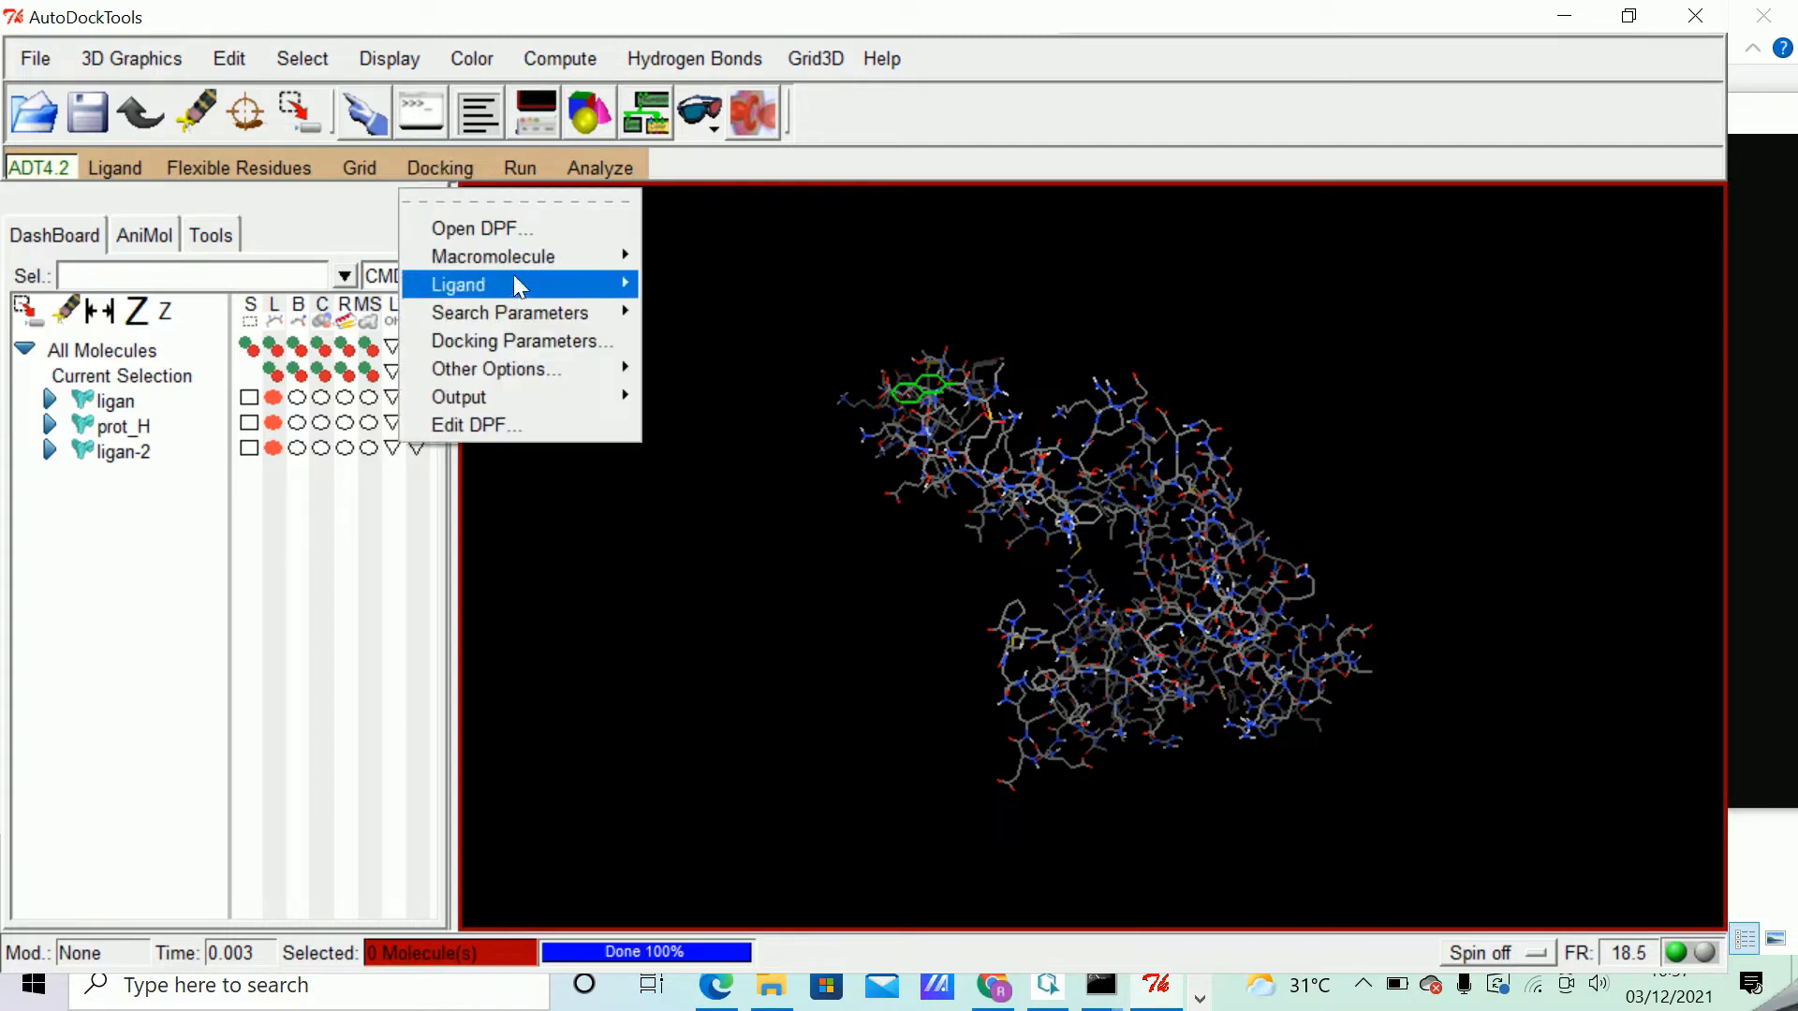
pyautogui.moveTo(519, 256)
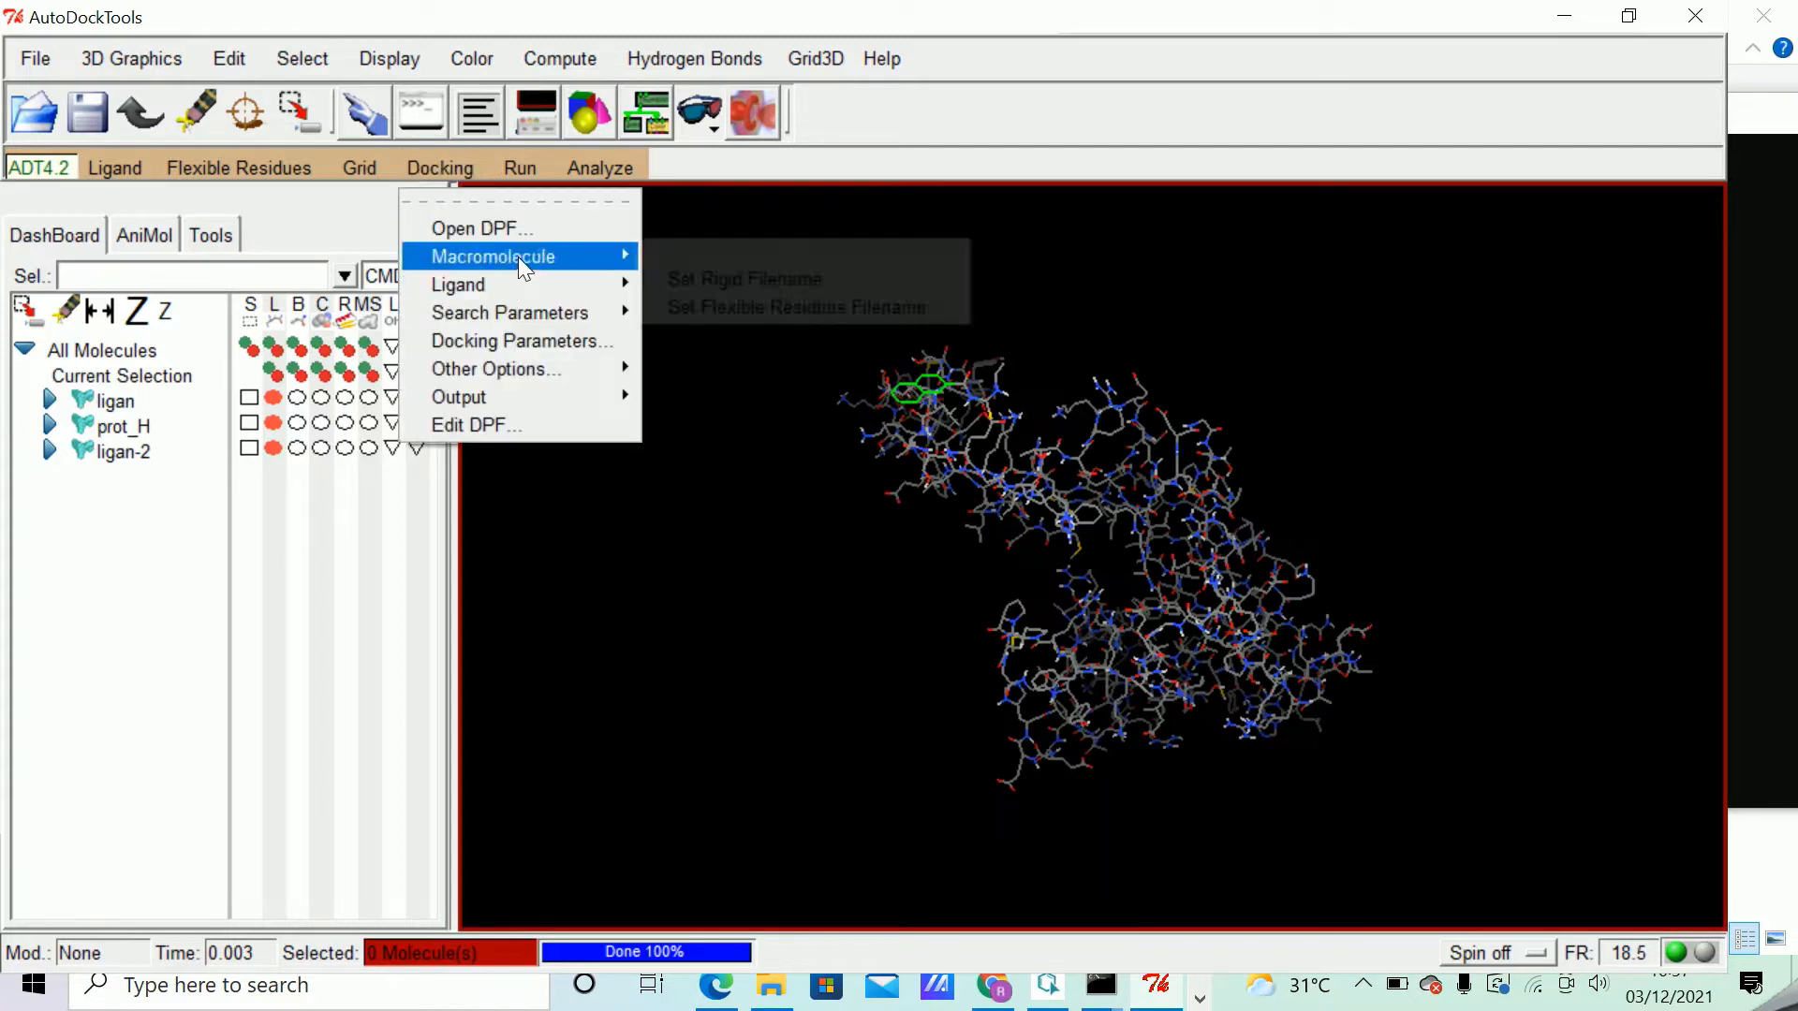
pyautogui.click(744, 284)
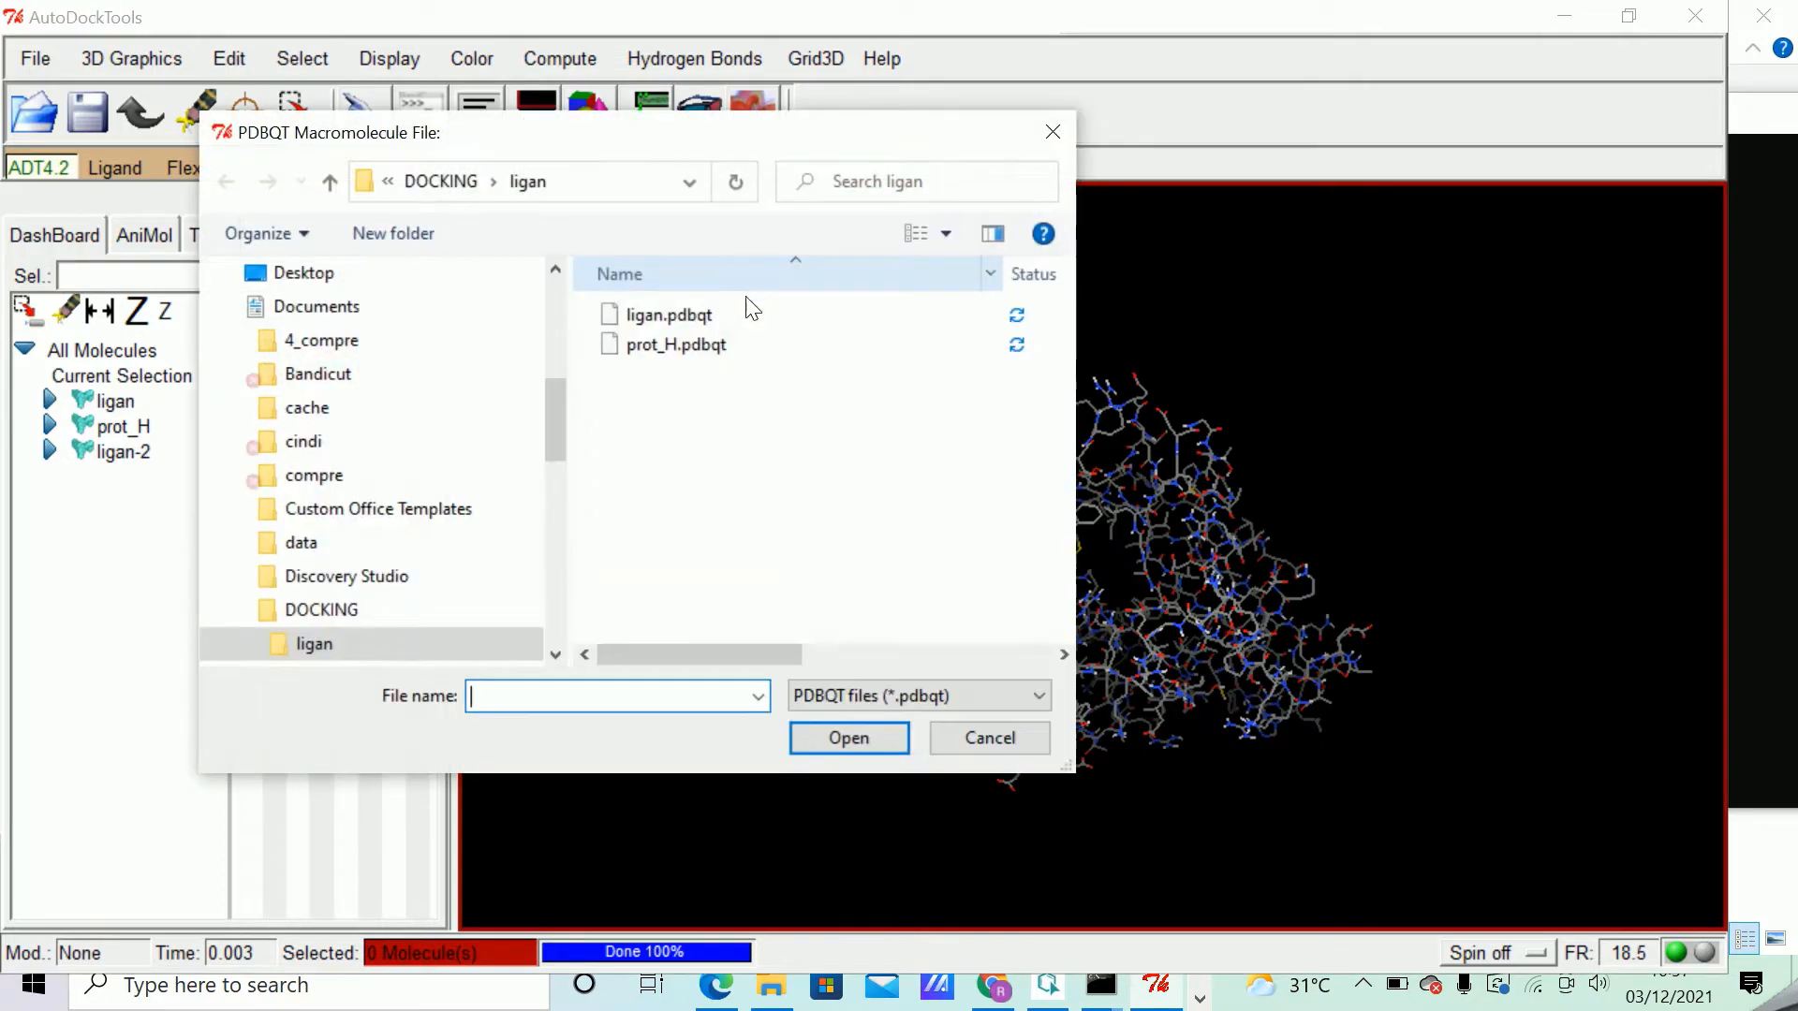
pyautogui.click(701, 347)
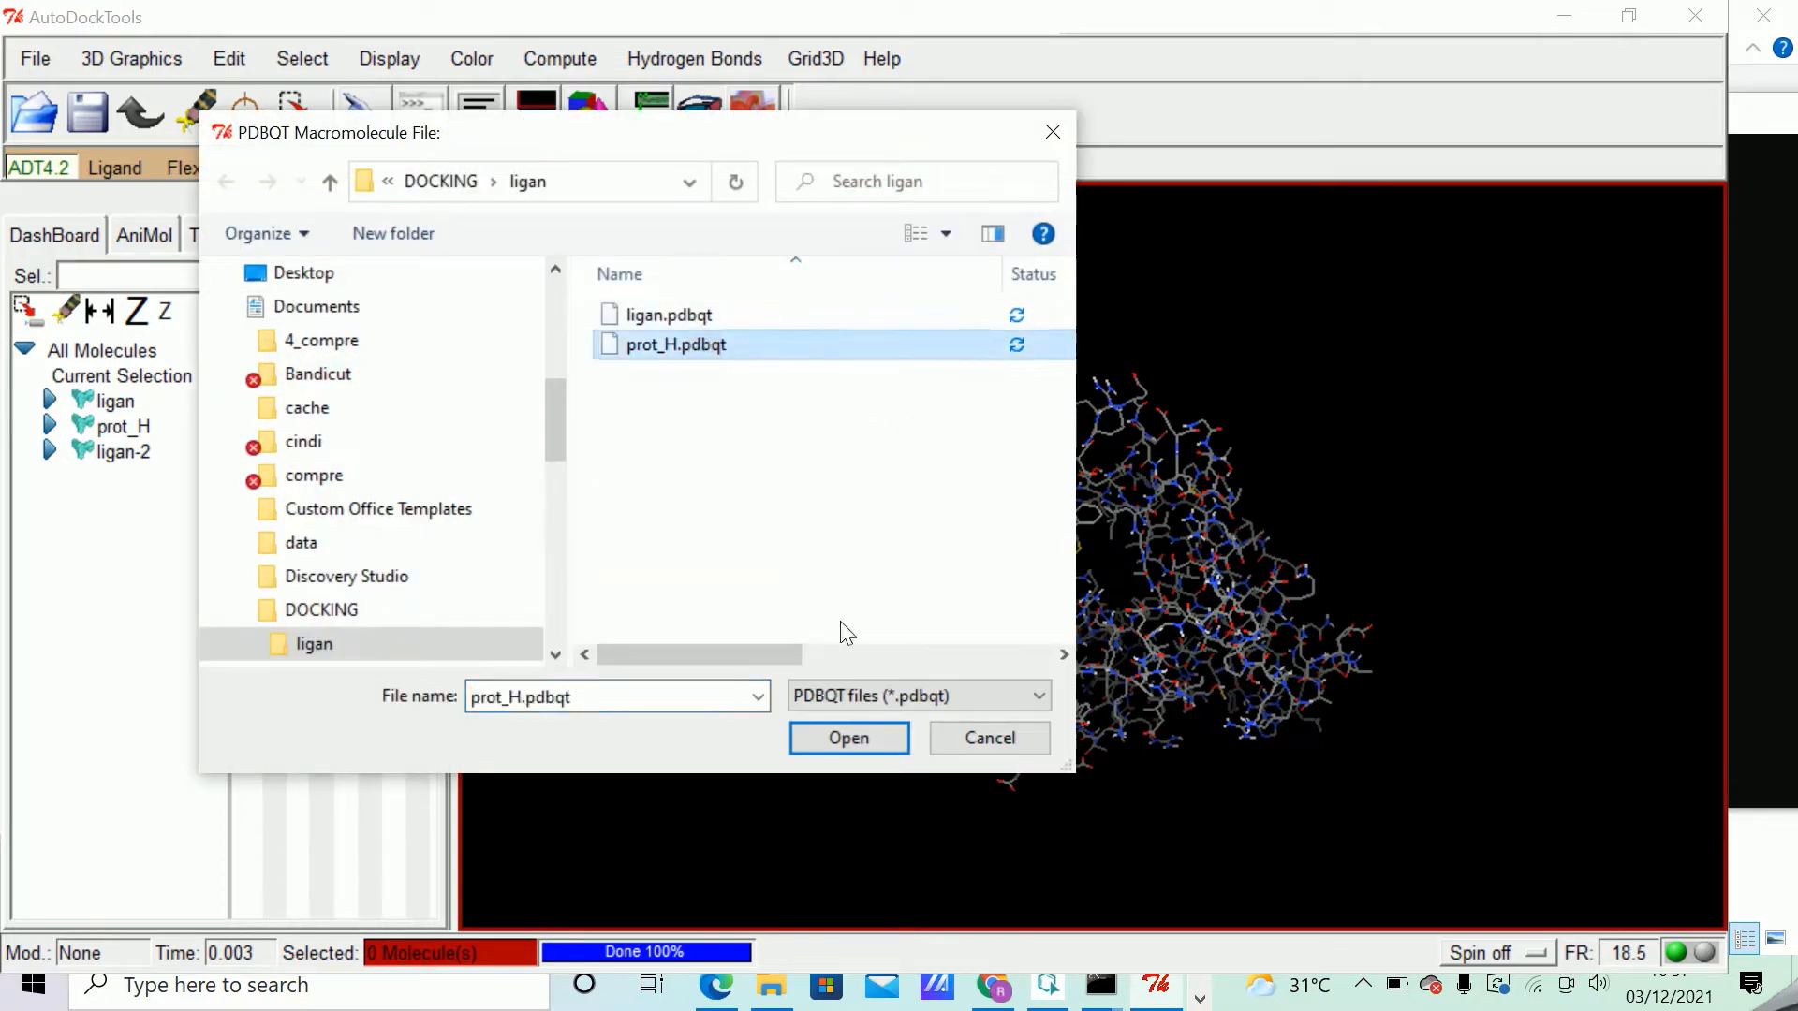
pyautogui.click(885, 738)
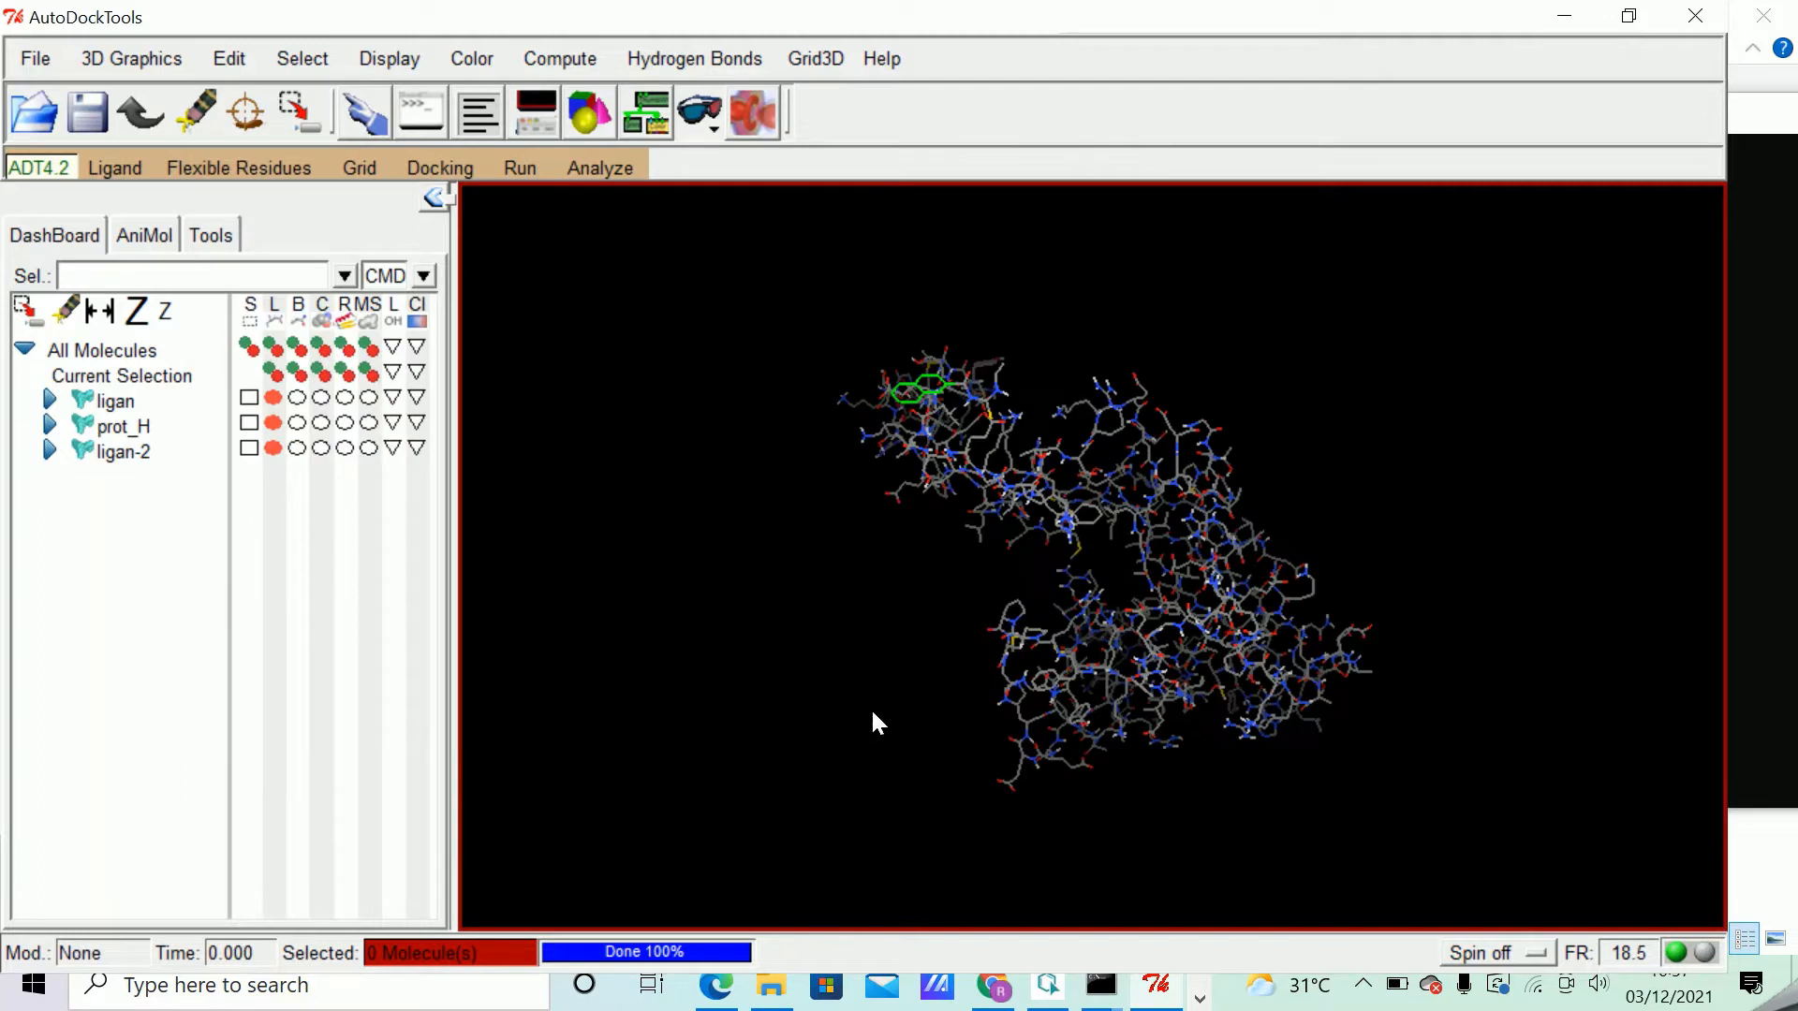
# Open ligan.pdbqt as the docking ligand and accept its default ligand parameters.
pyautogui.click(442, 171)
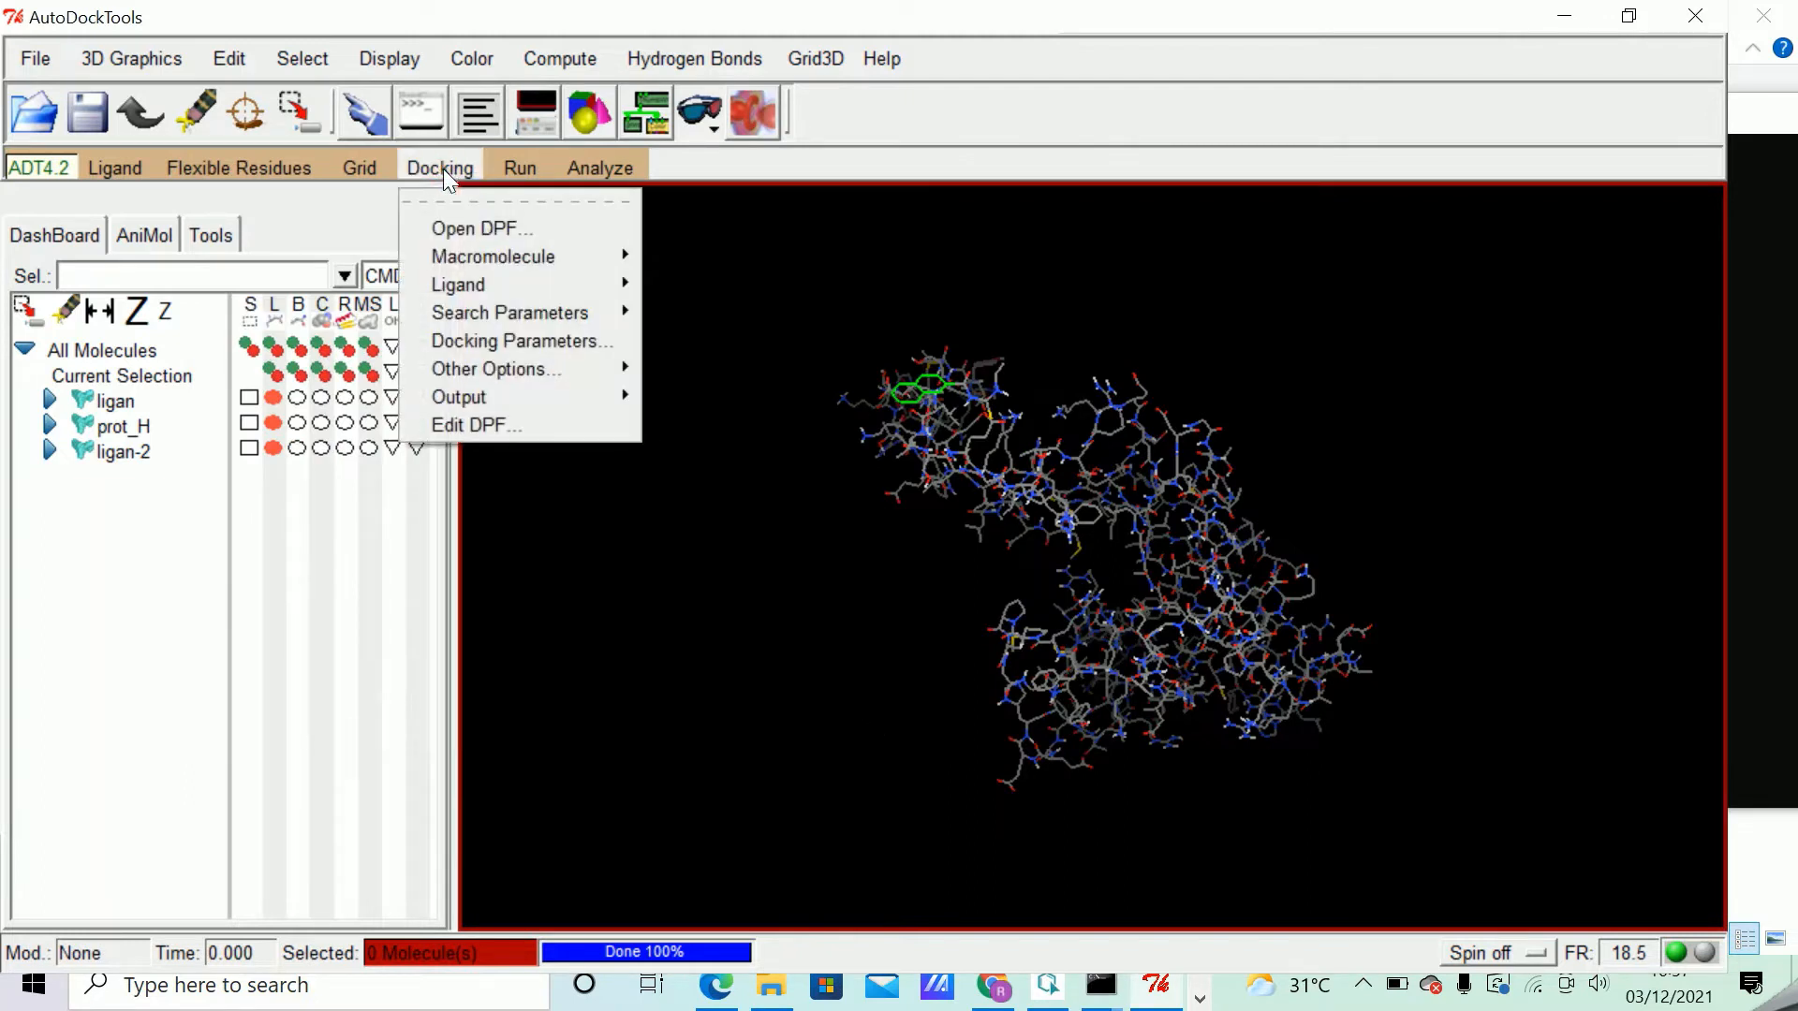
pyautogui.moveTo(497, 281)
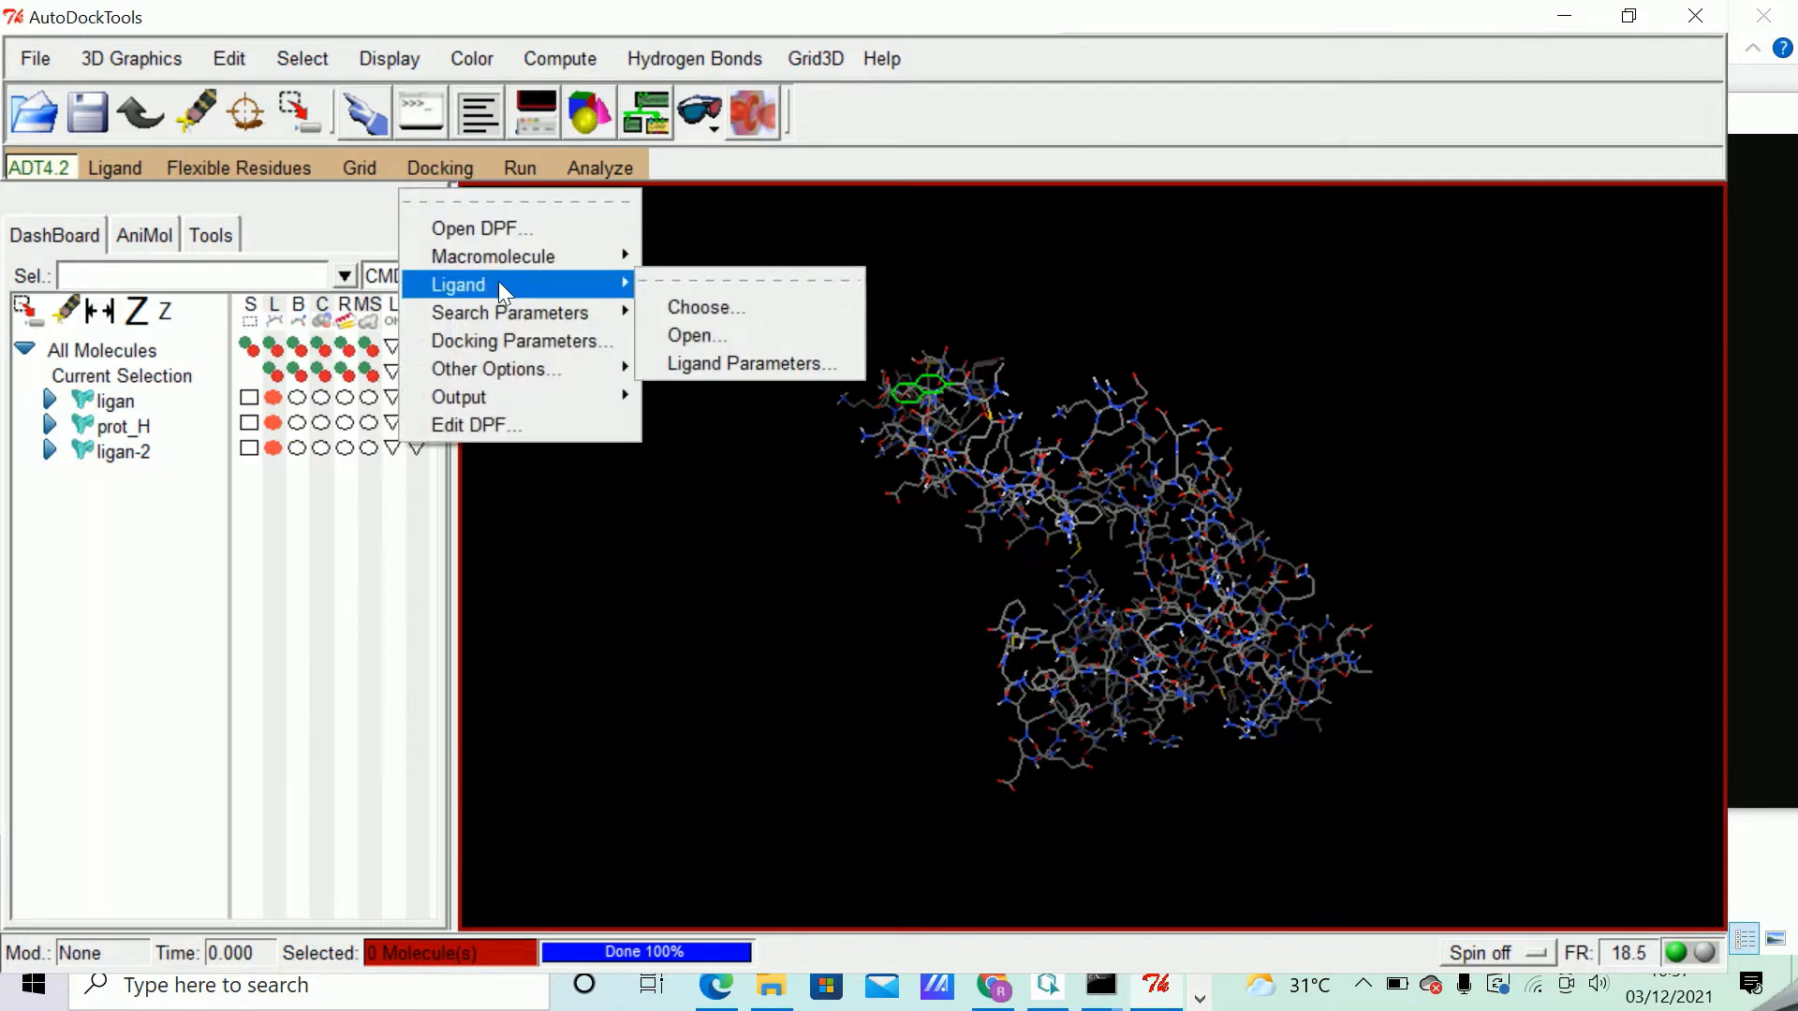
pyautogui.click(700, 335)
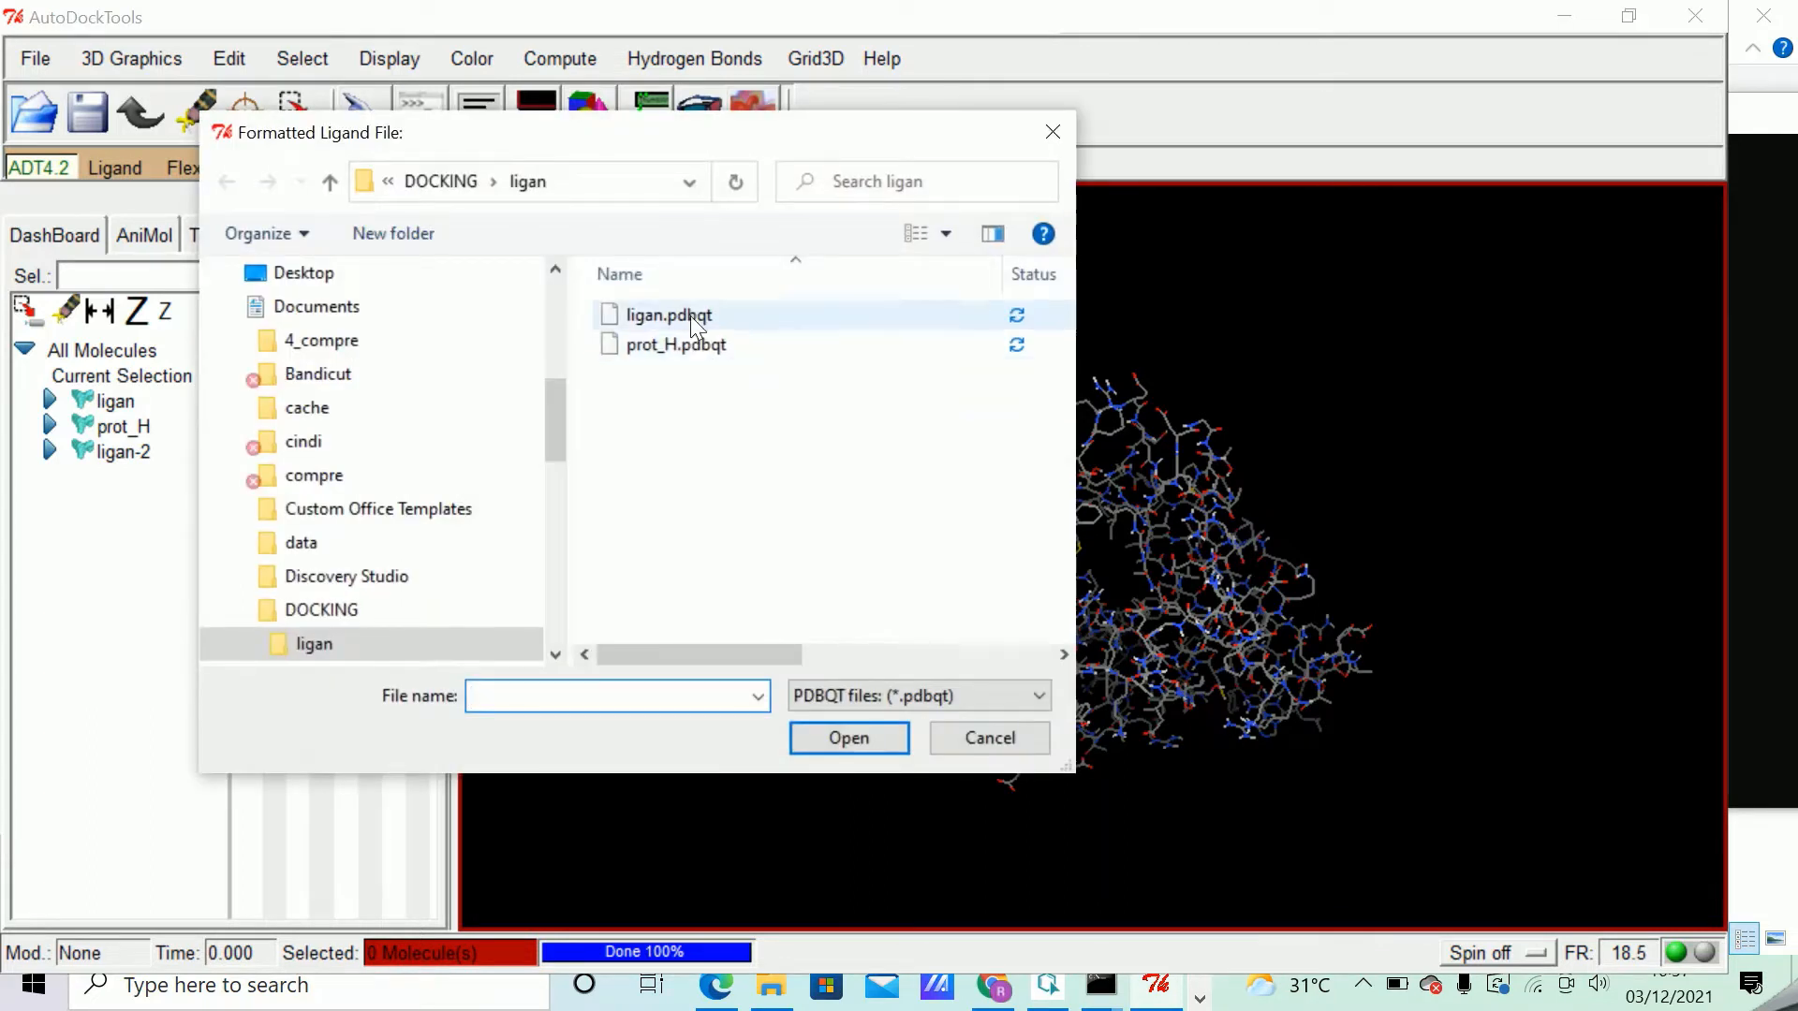
pyautogui.click(689, 315)
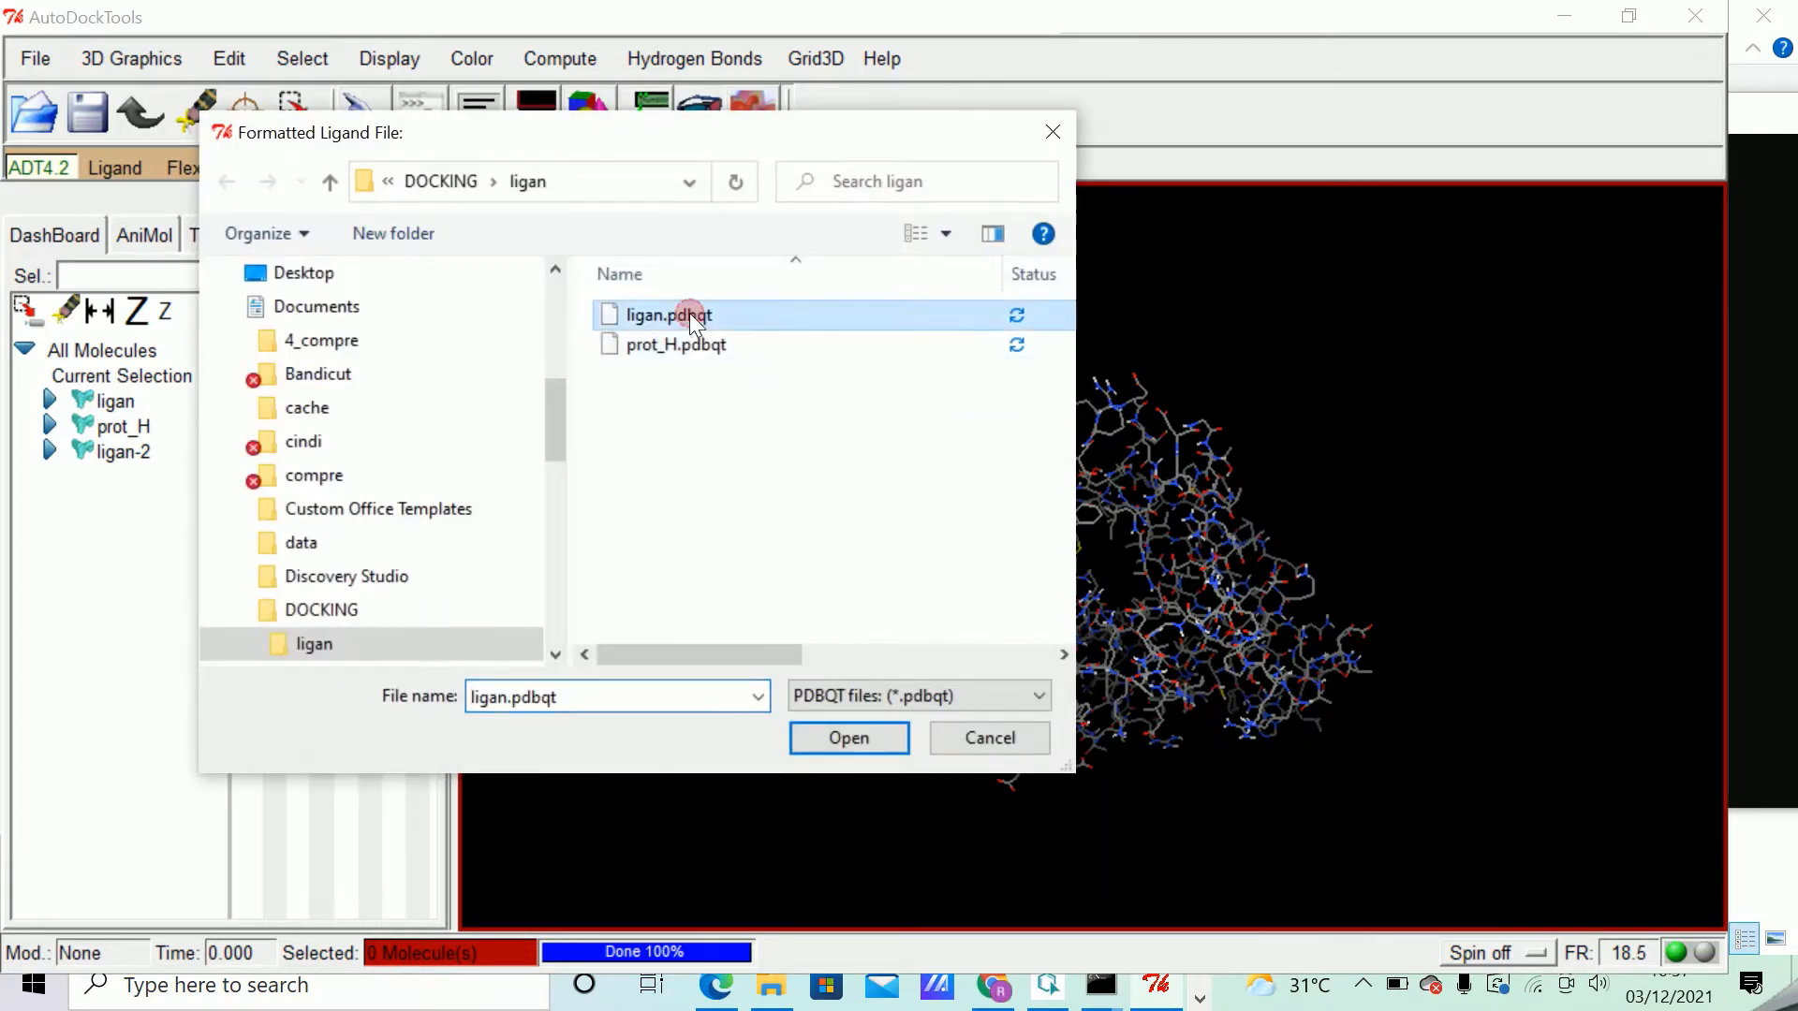
pyautogui.click(863, 734)
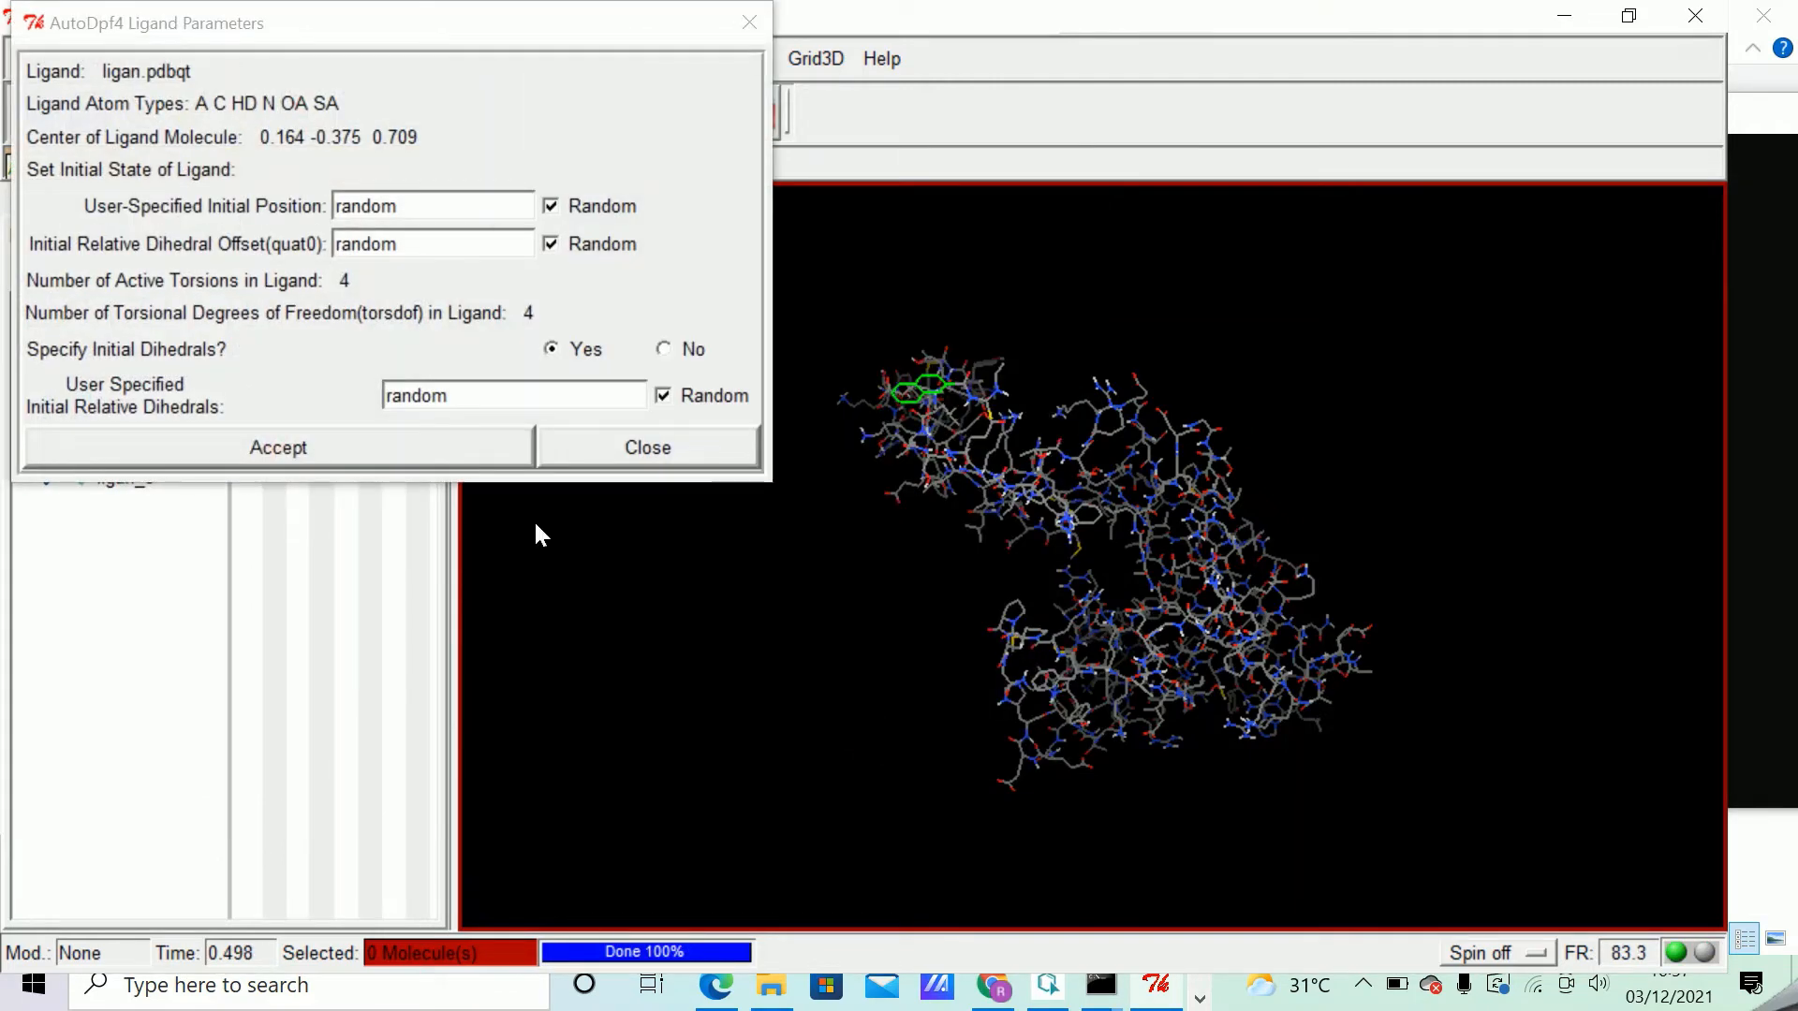
pyautogui.click(402, 448)
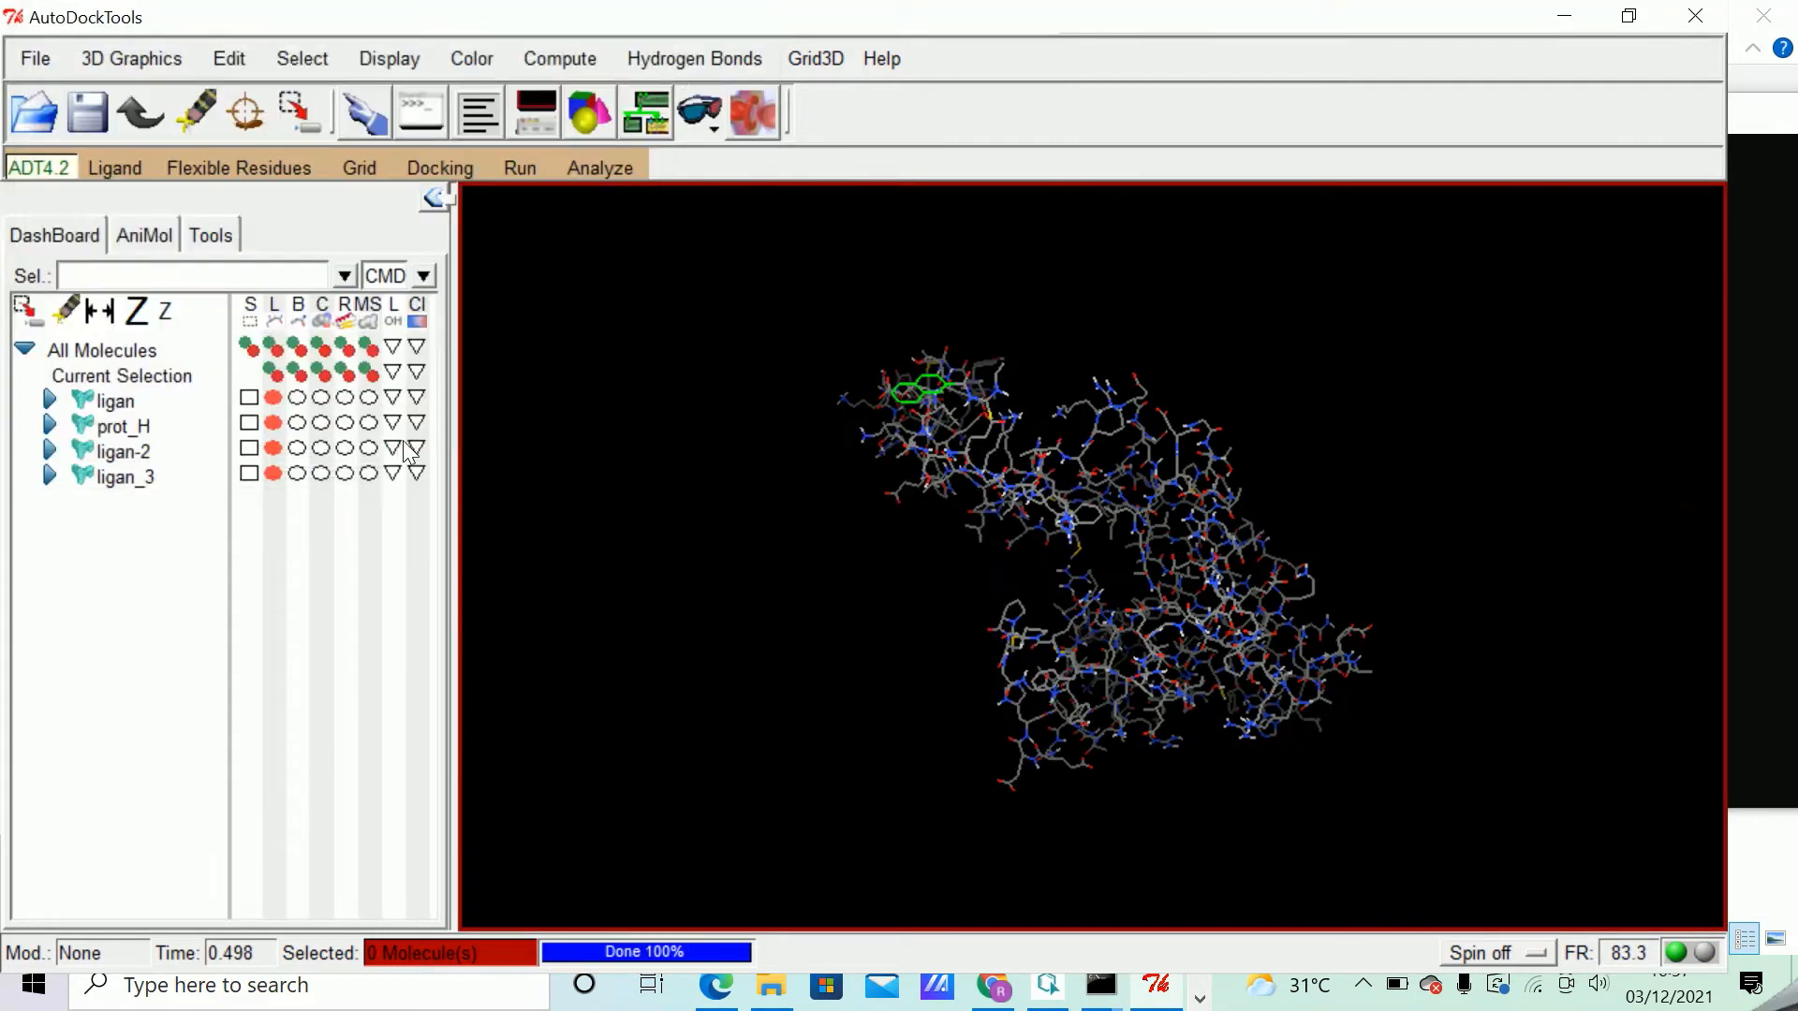
# Accept the default Genetic Algorithm search parameters for the docking.
pyautogui.click(444, 168)
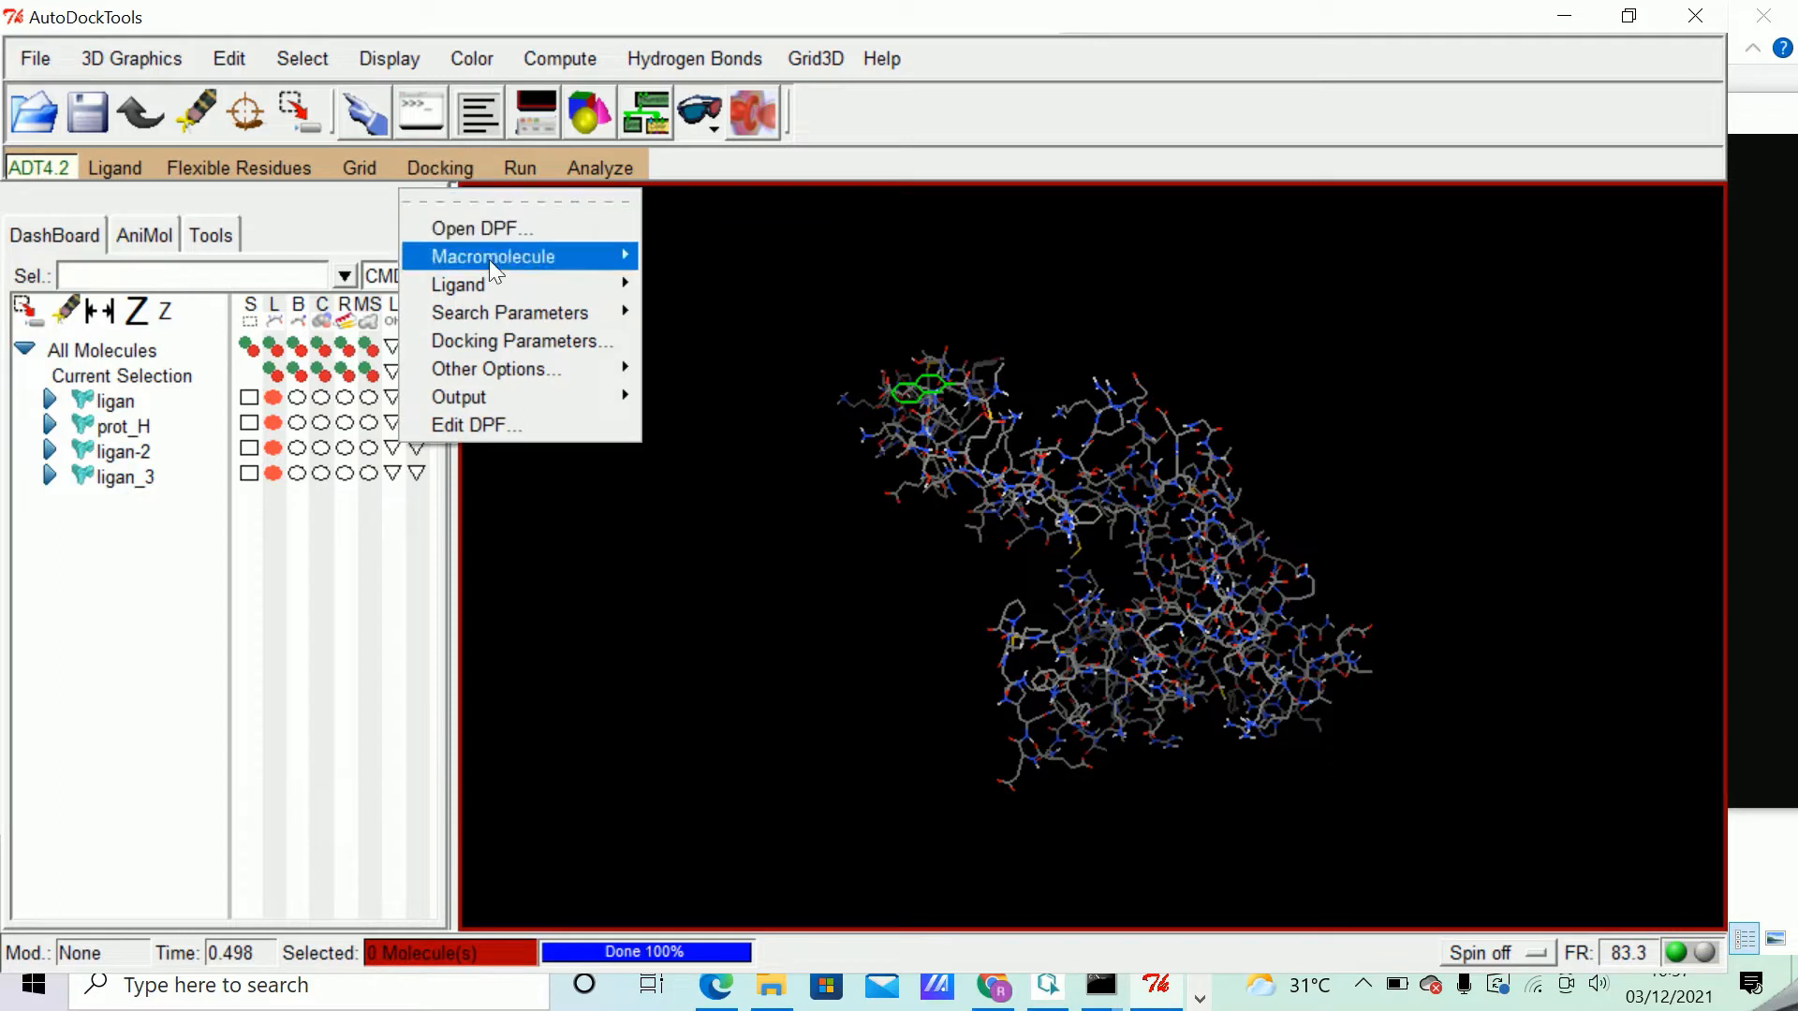
pyautogui.moveTo(520, 313)
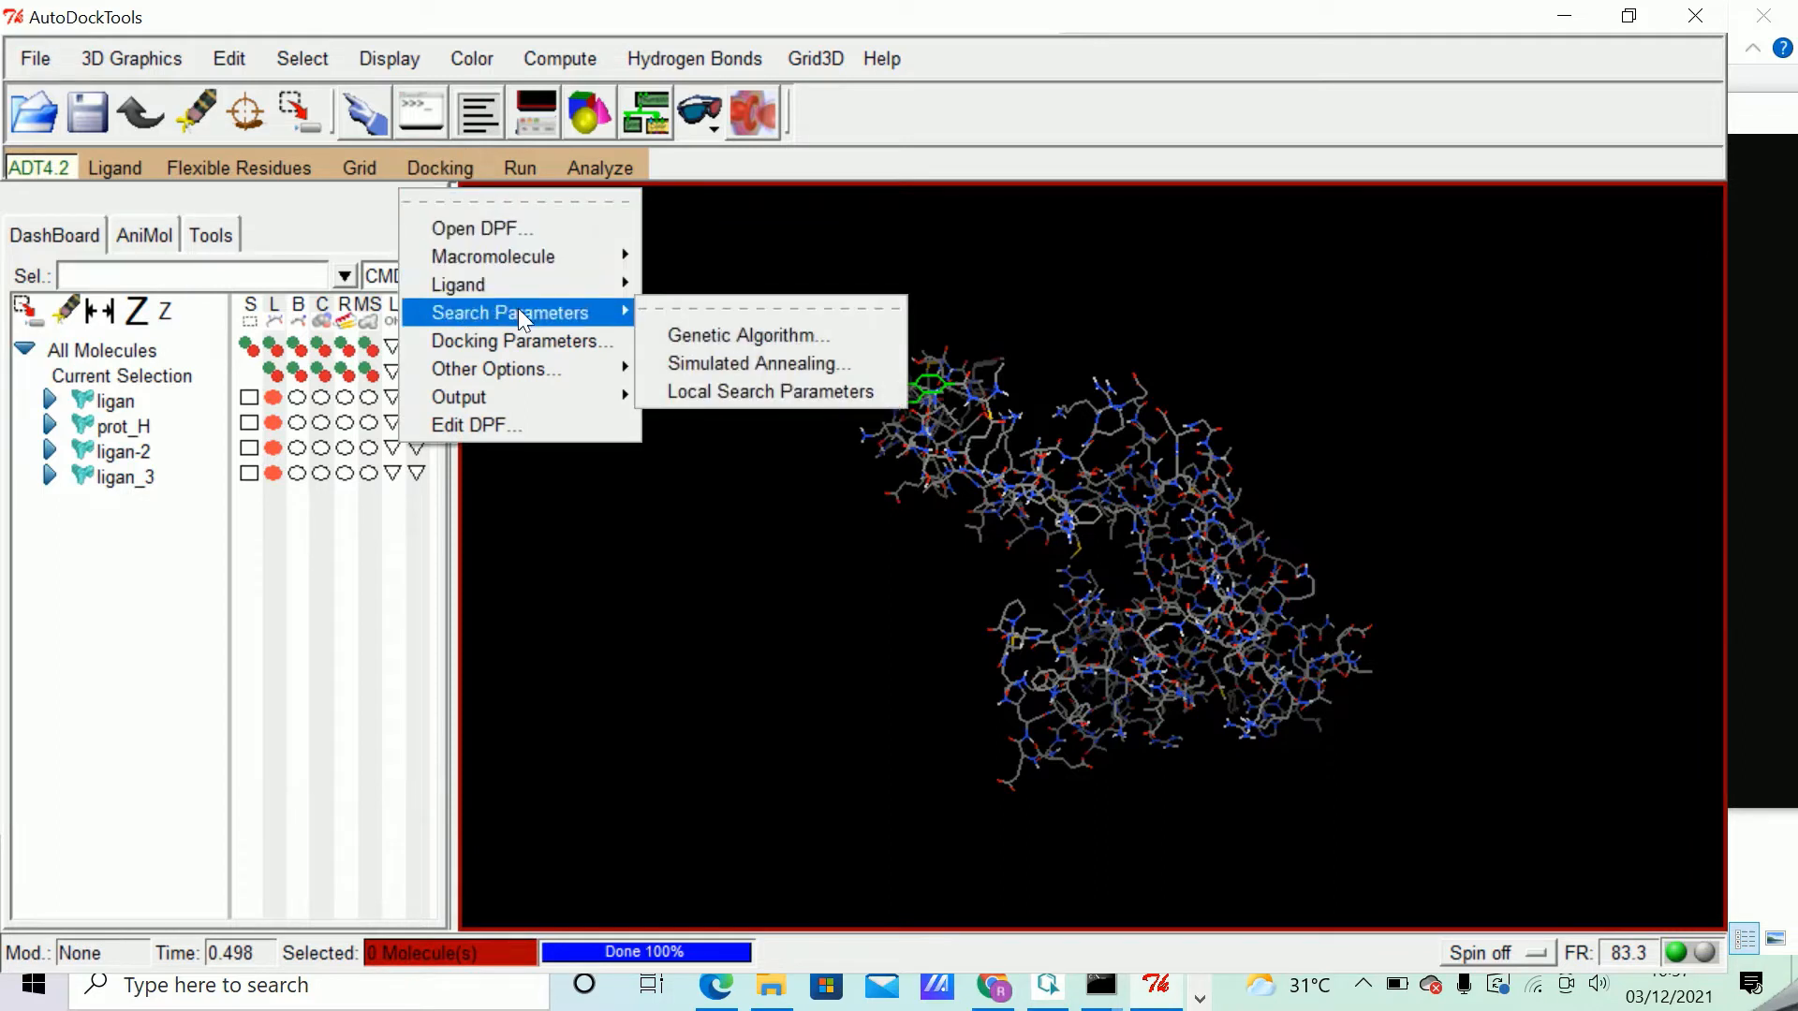
pyautogui.click(740, 337)
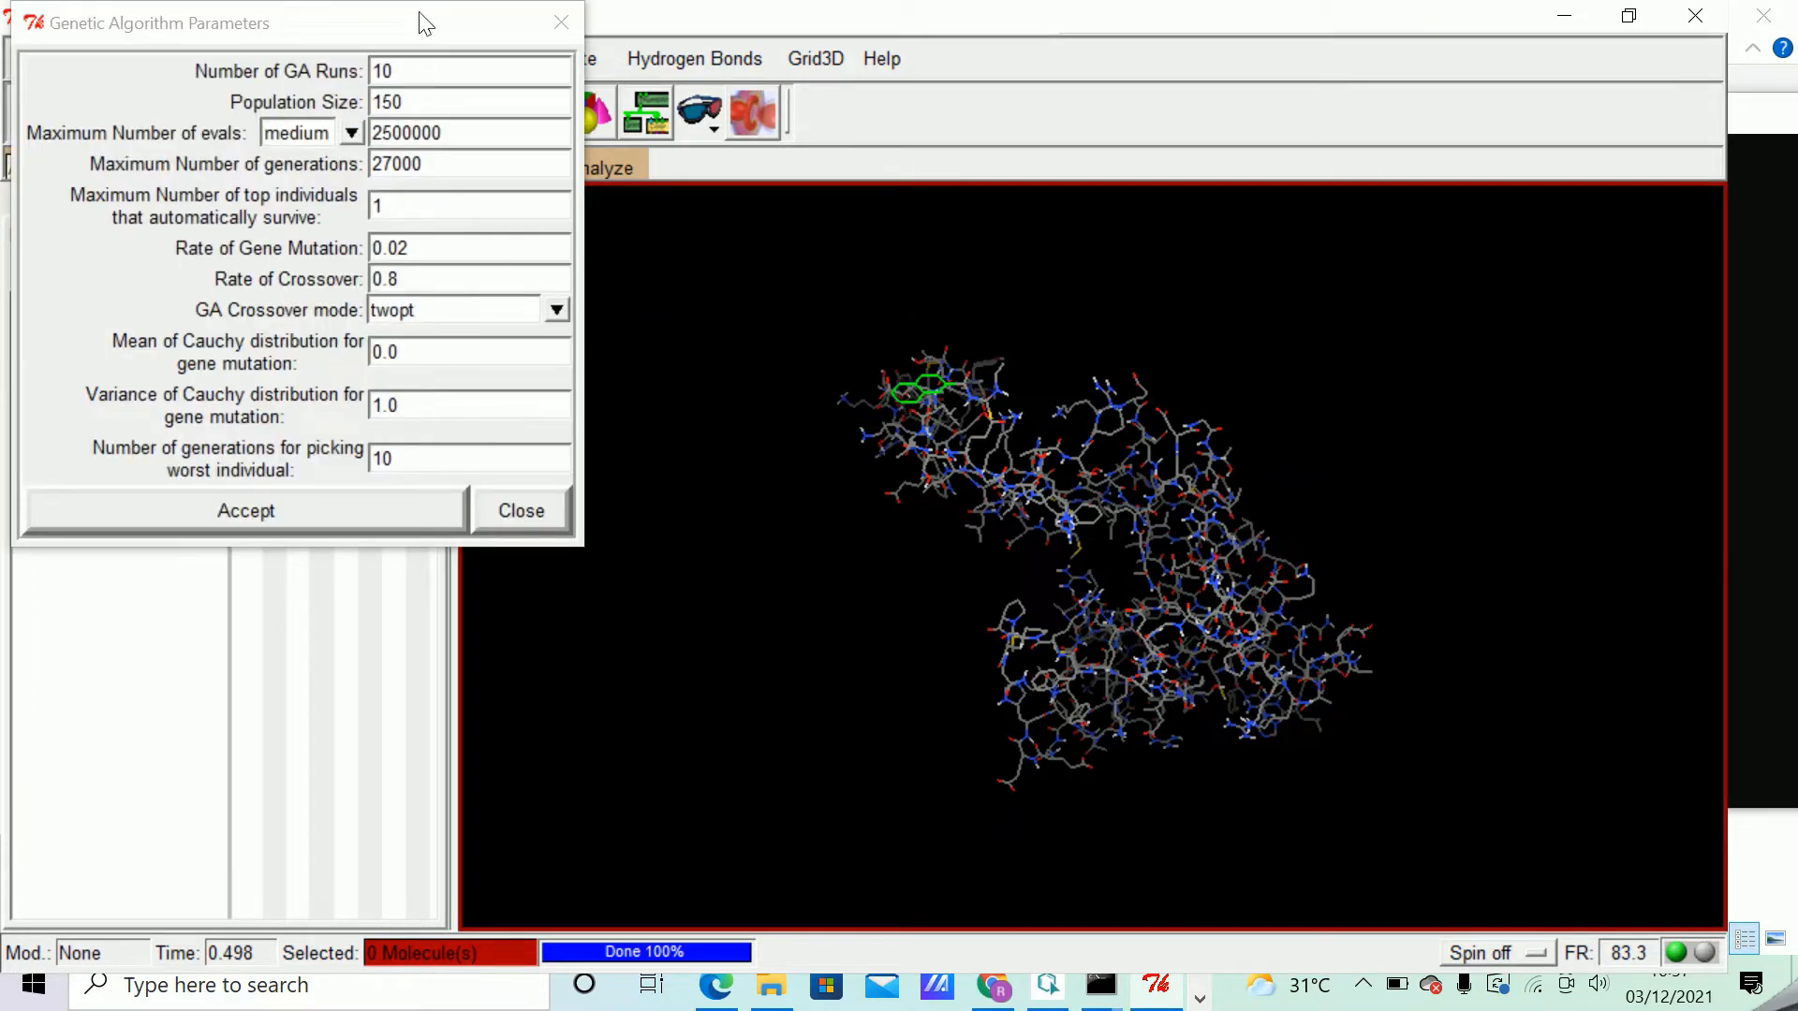
pyautogui.click(303, 522)
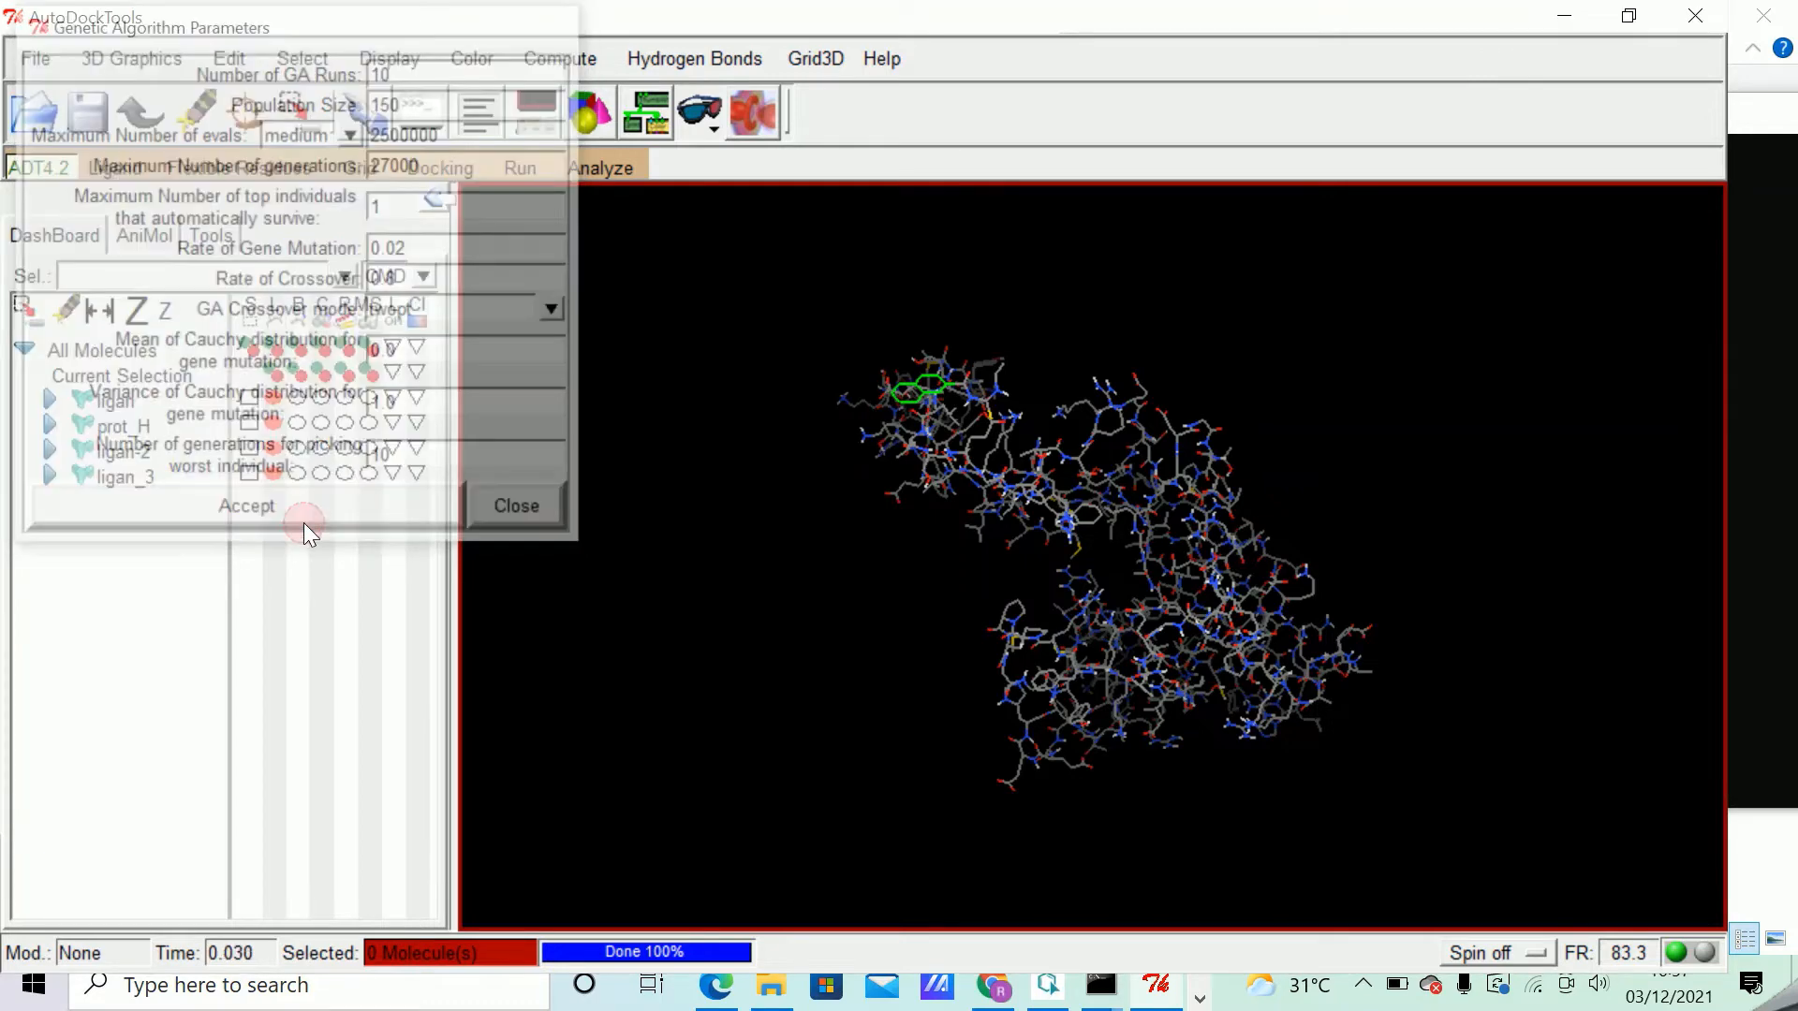
# Accept the default docking run options for the random number generator, energy, step size and output format parameters.
pyautogui.click(424, 168)
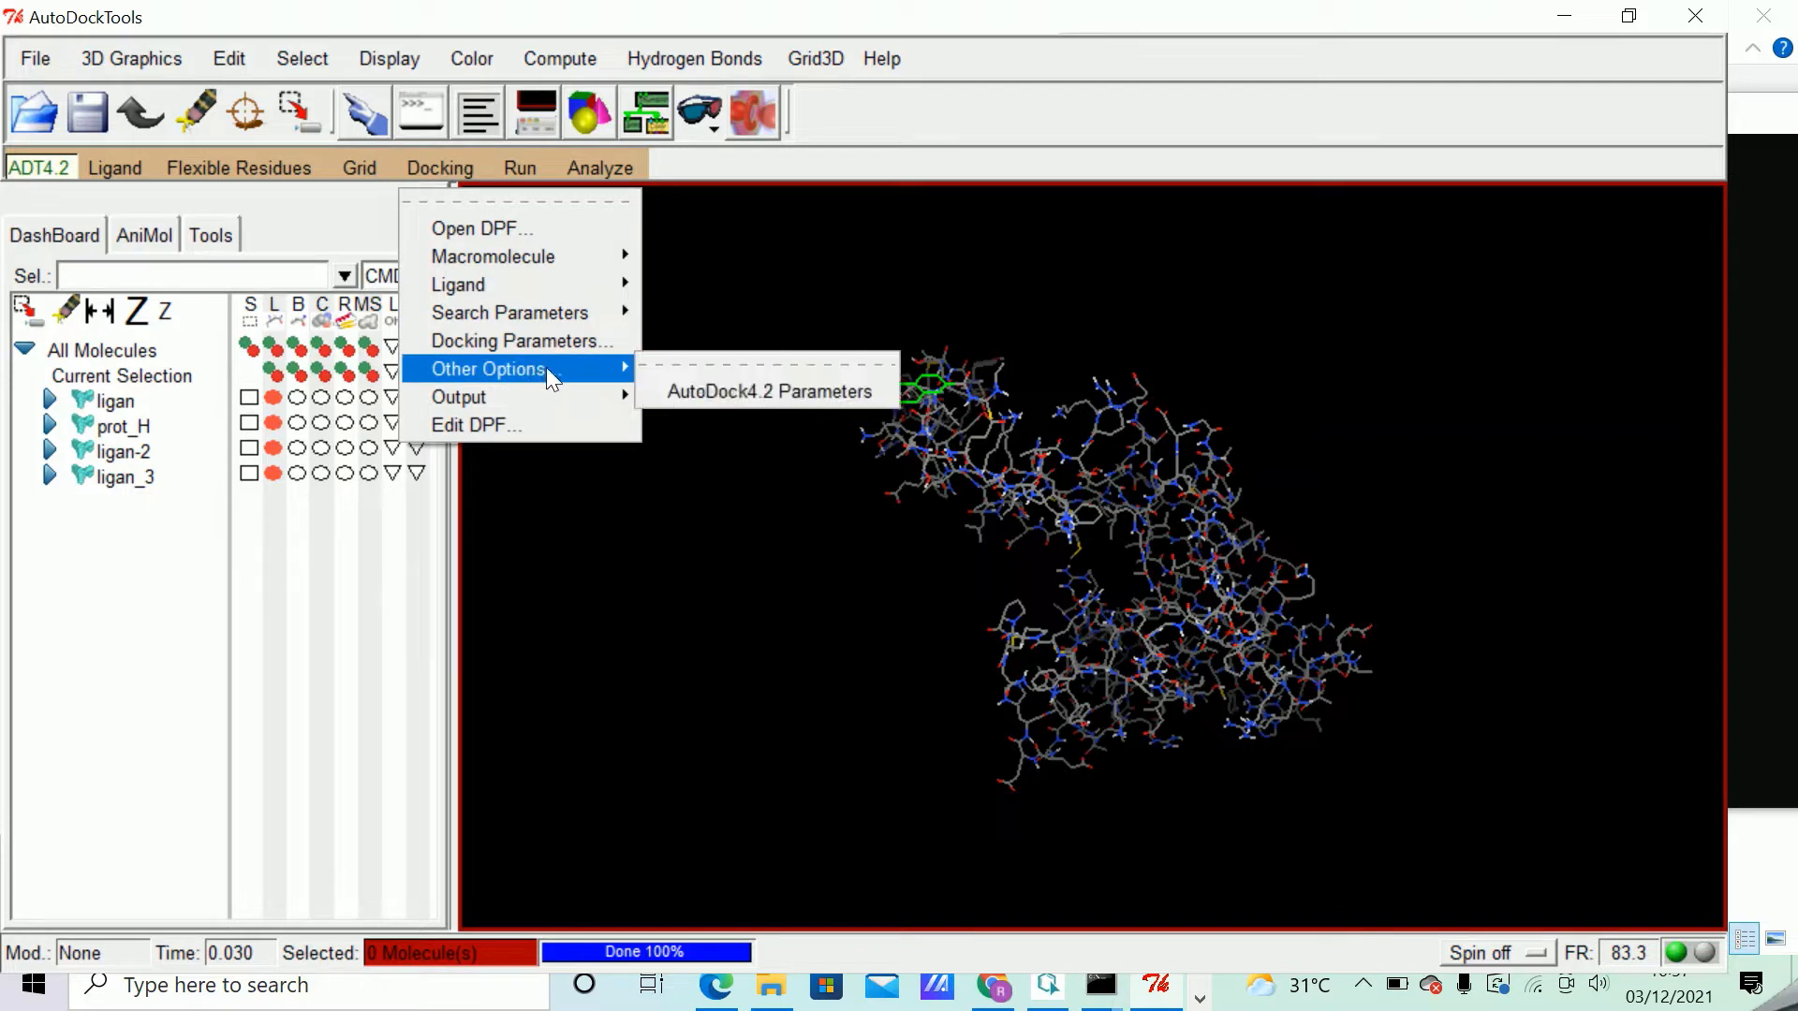
pyautogui.click(558, 341)
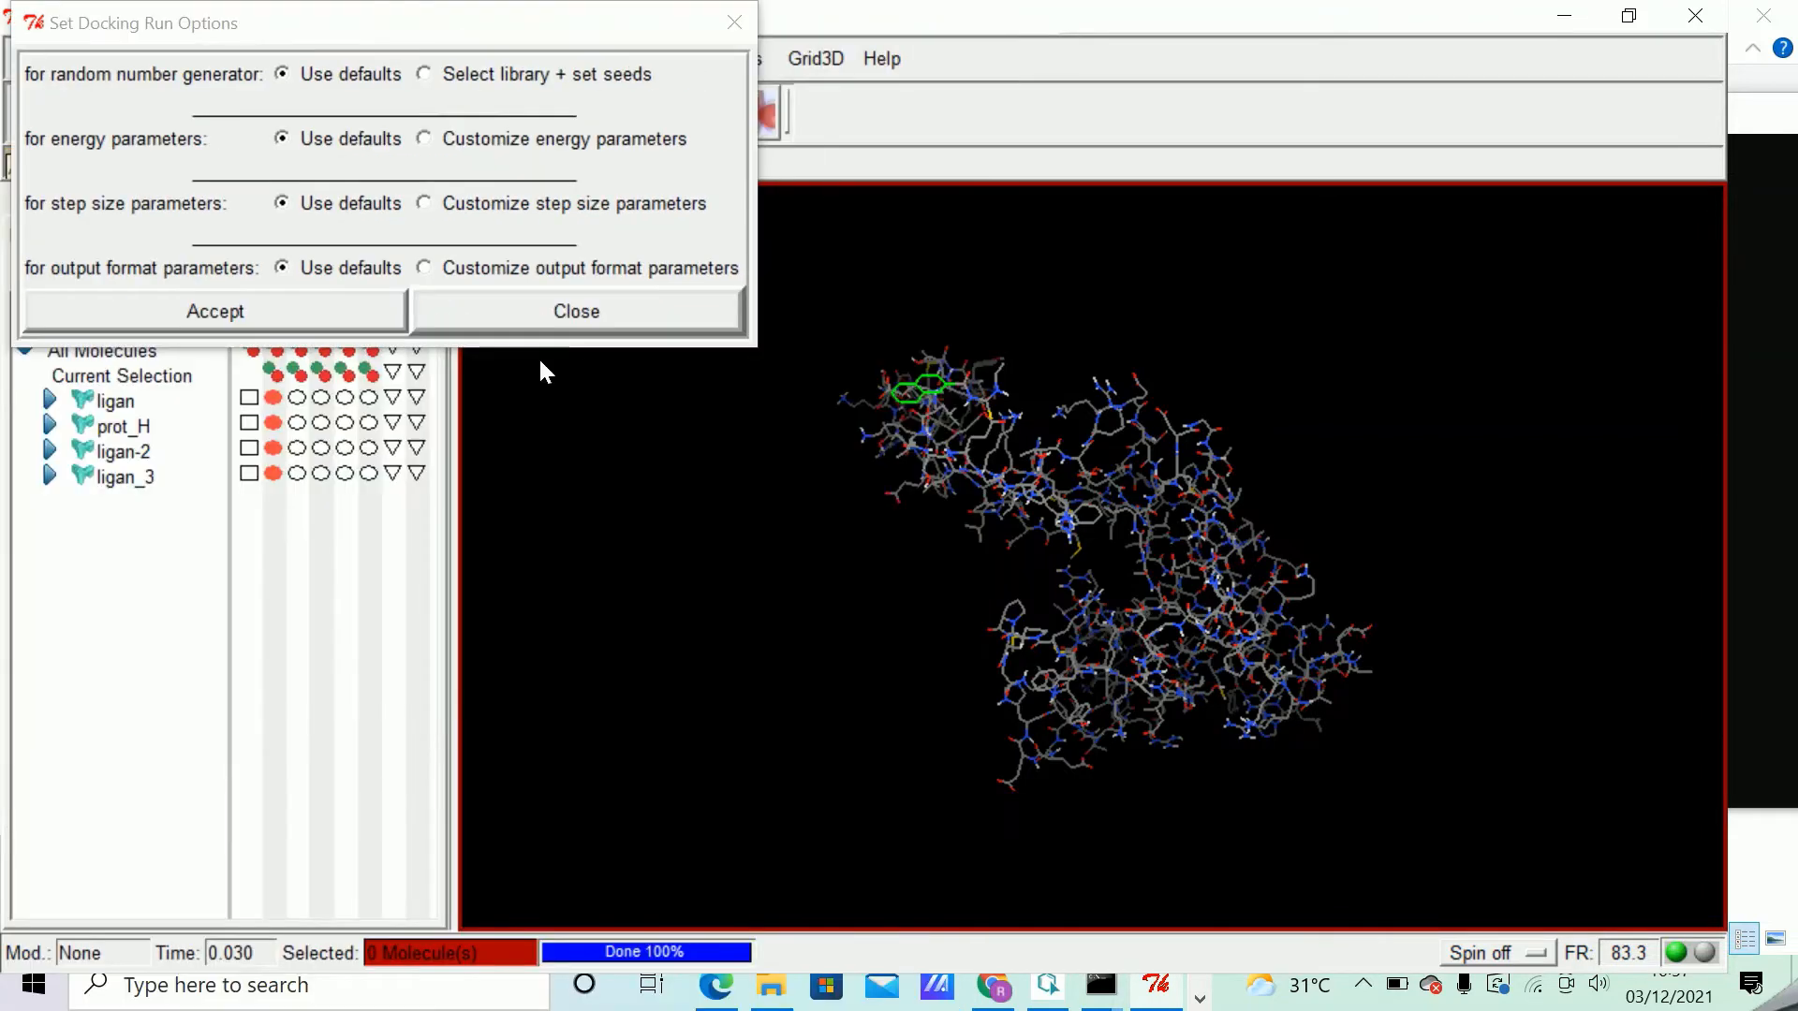
pyautogui.click(249, 320)
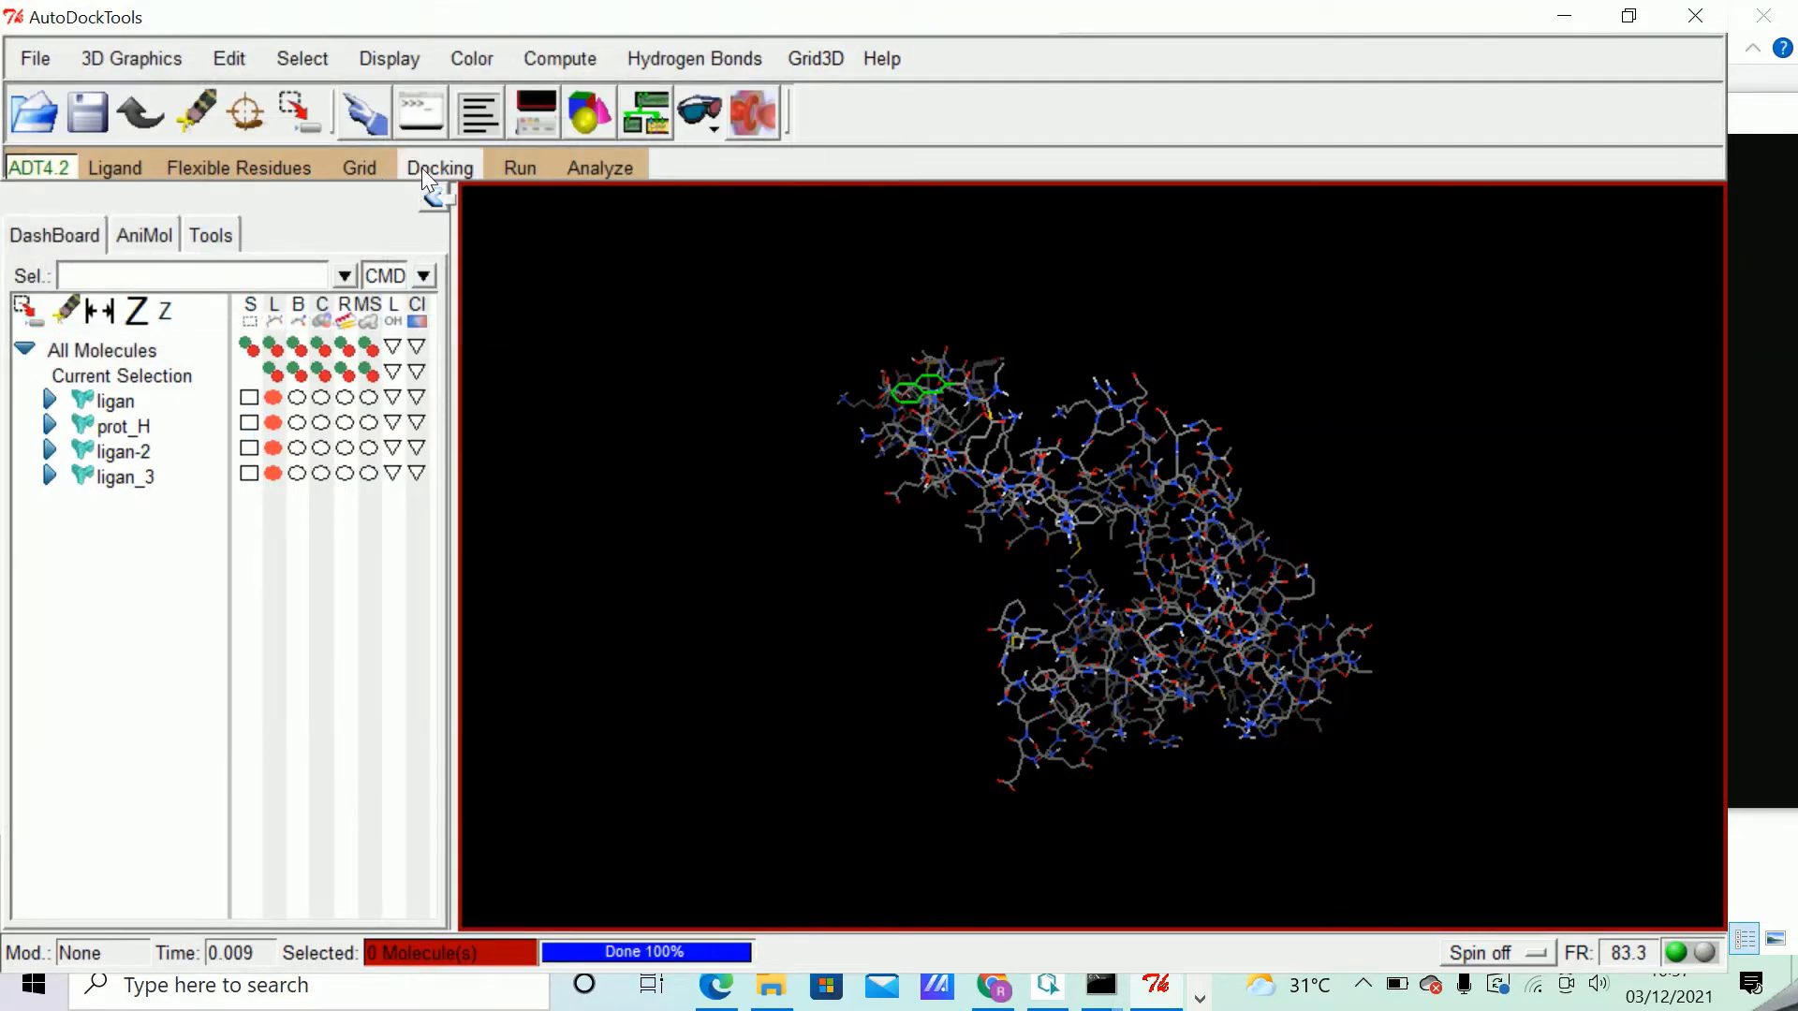
# Output the docking parameters as a Lamarckian GA (4.2) file named pro.dpf in the ligan folder.
pyautogui.click(423, 167)
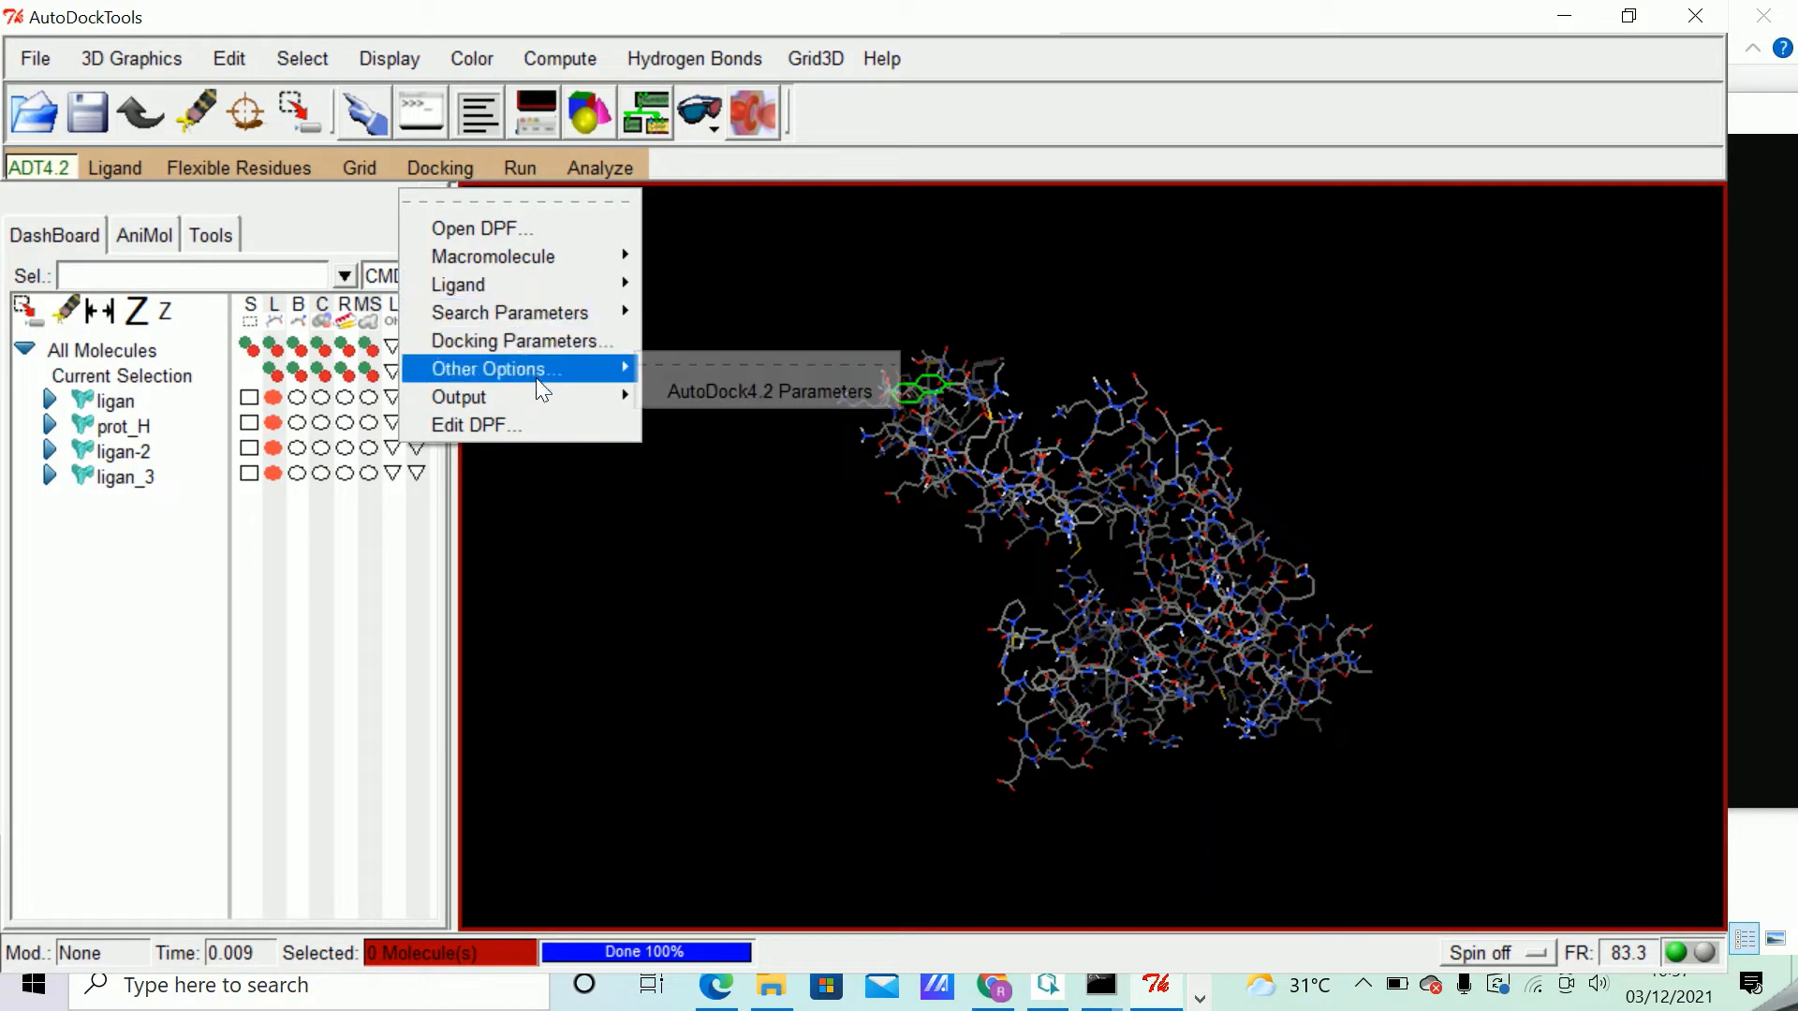
pyautogui.moveTo(554, 397)
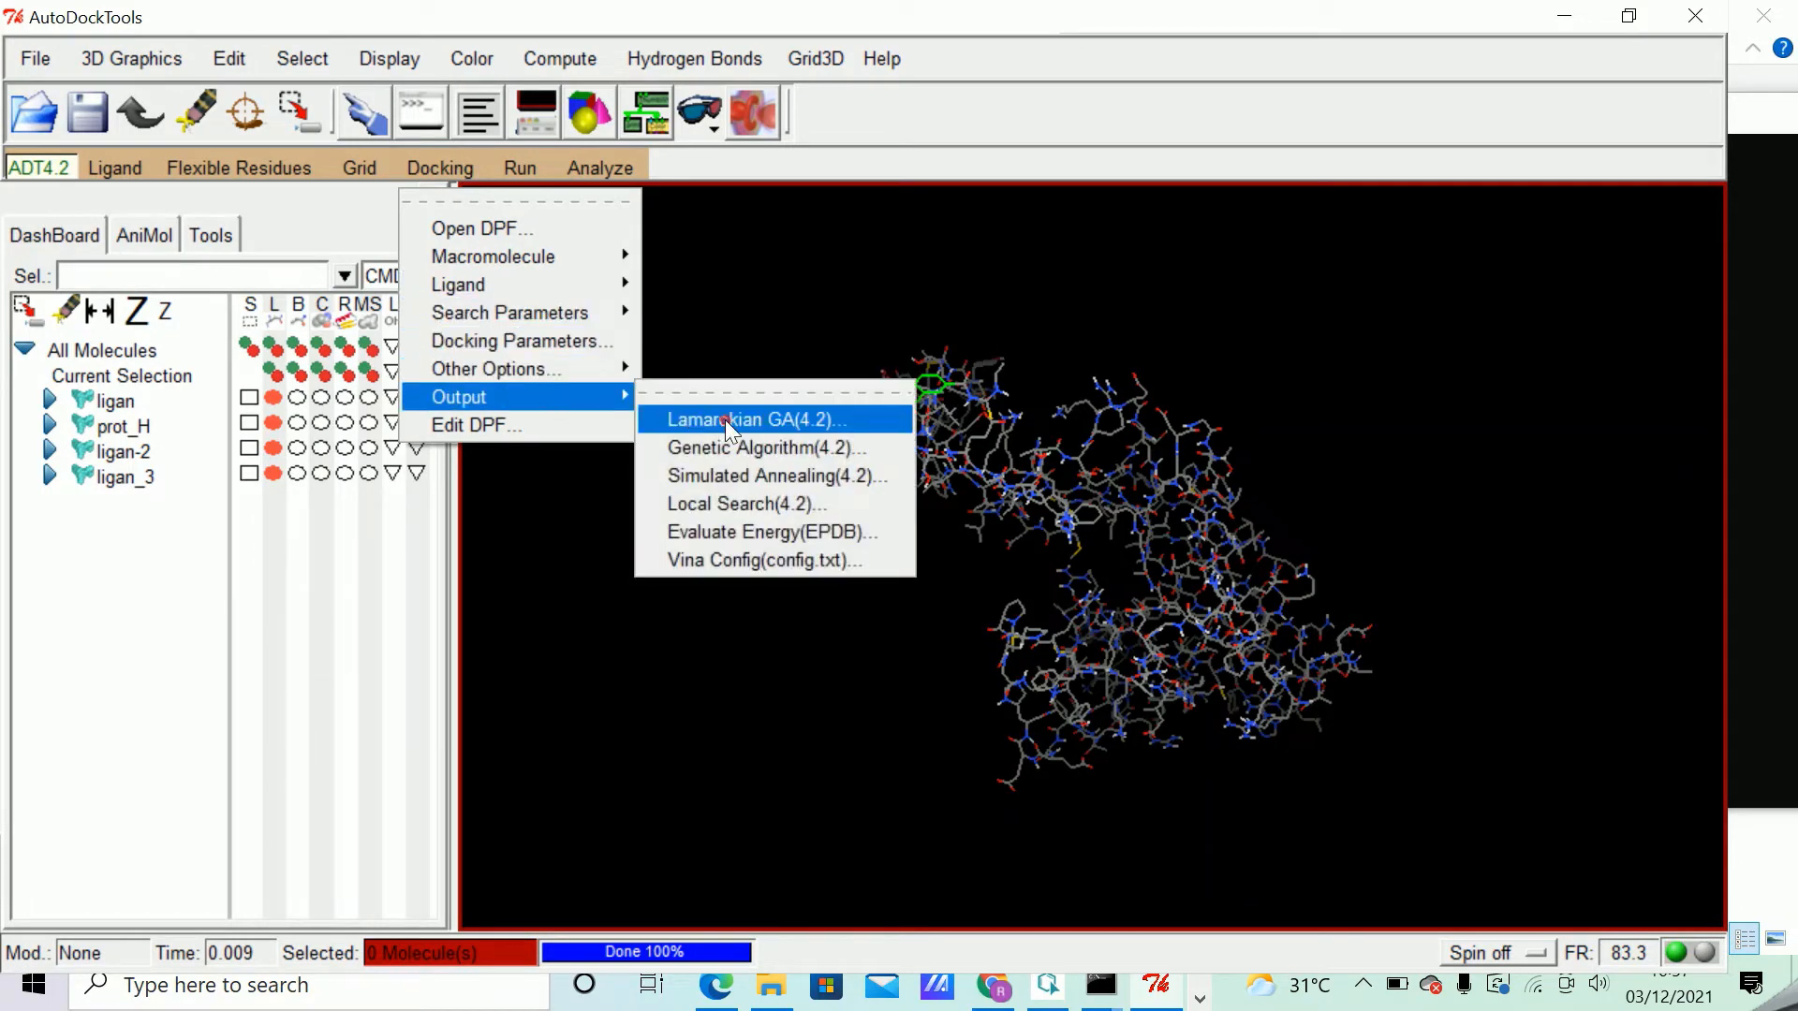
pyautogui.click(724, 419)
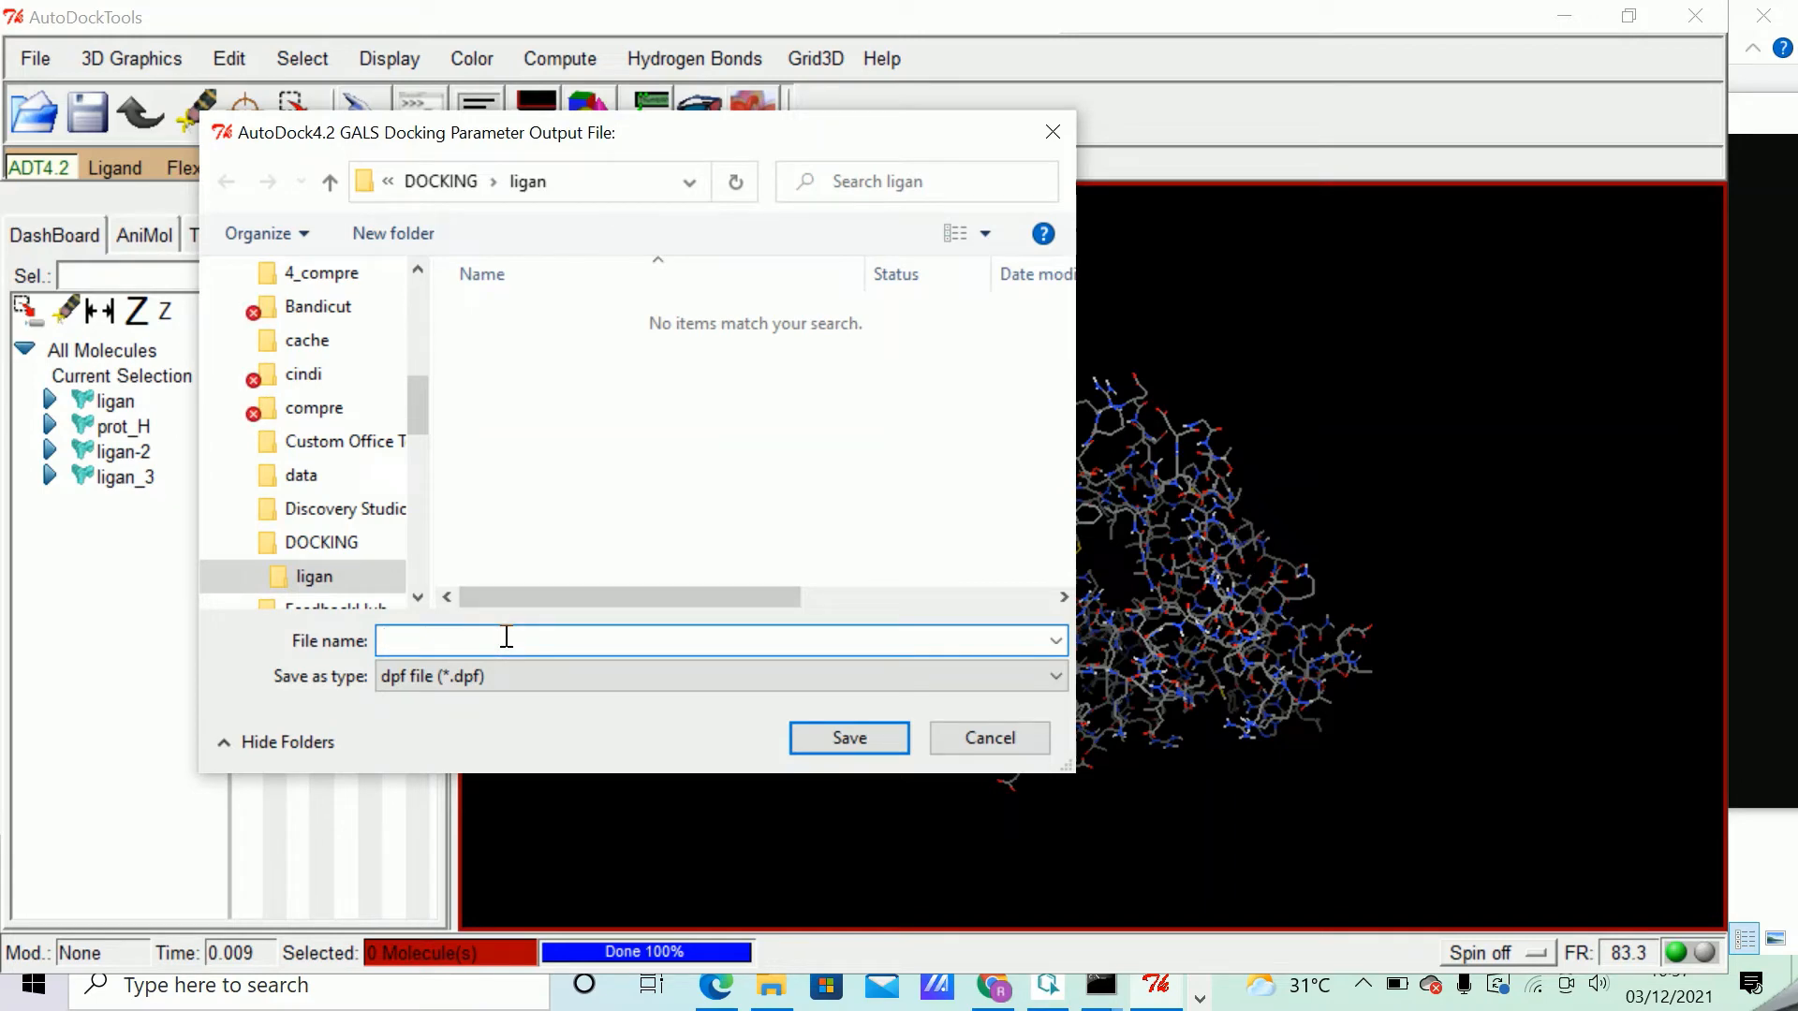
pyautogui.write('p')
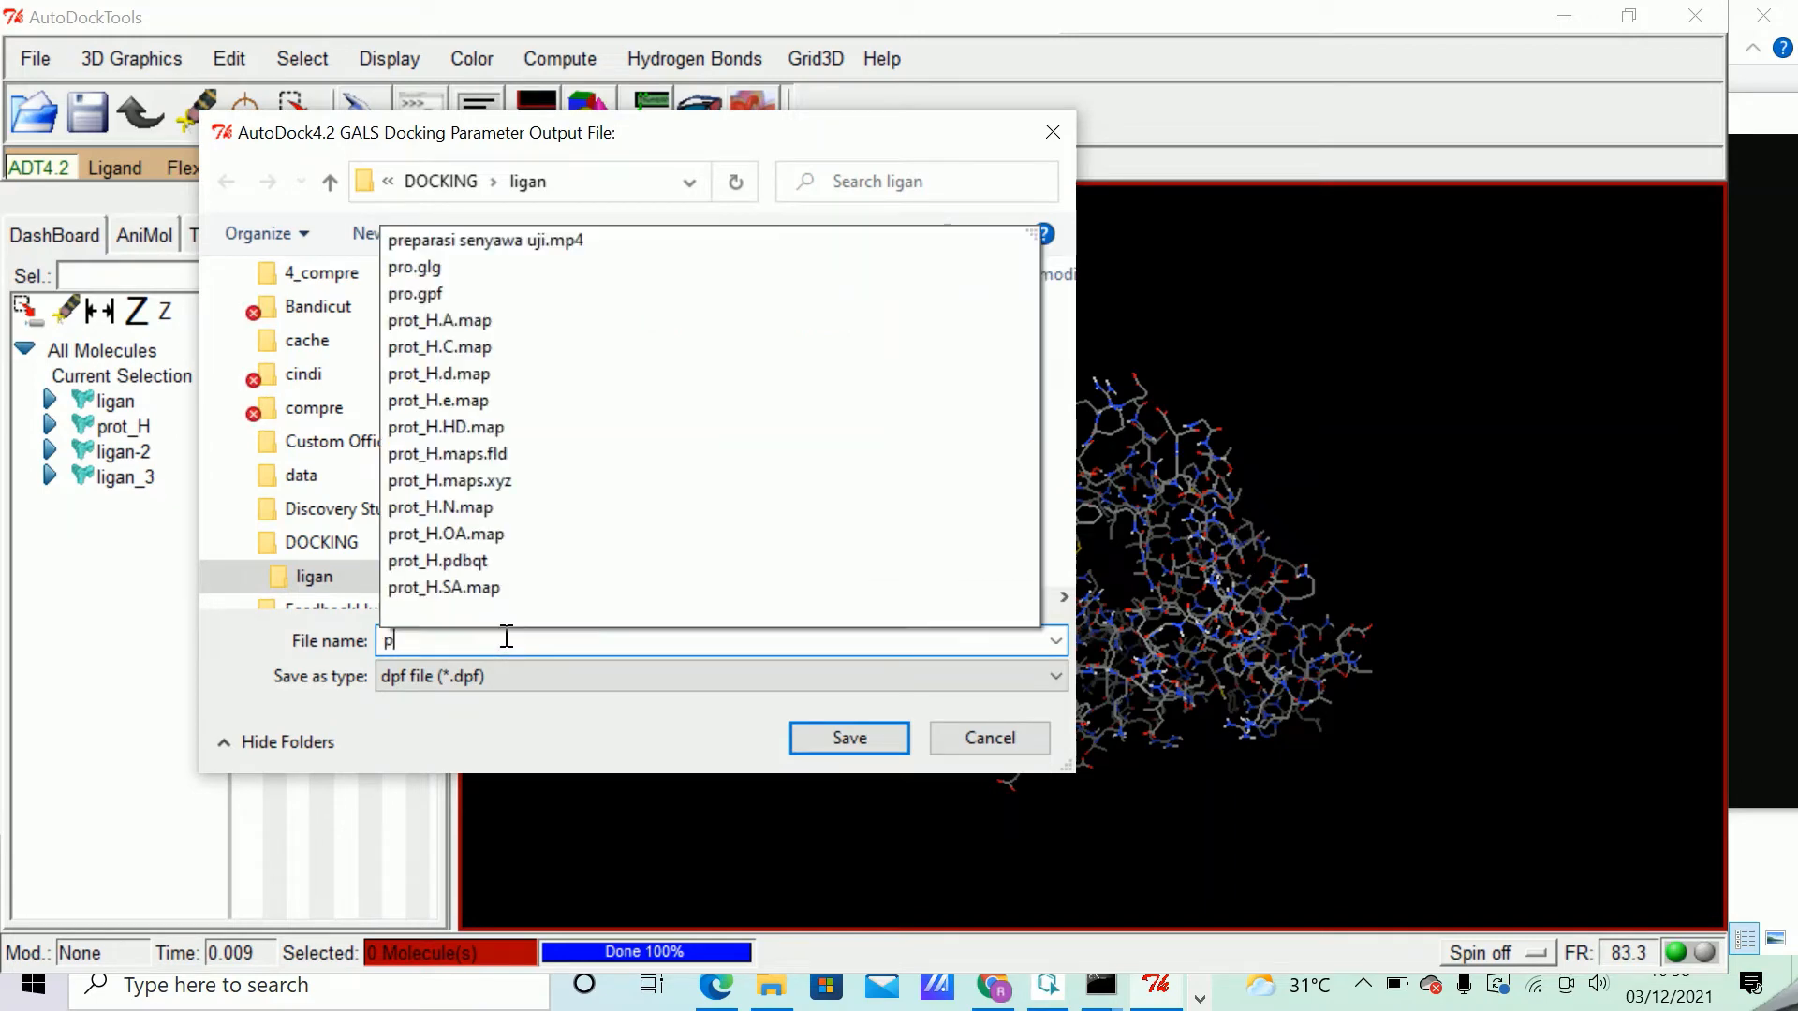
pyautogui.write('ro.')
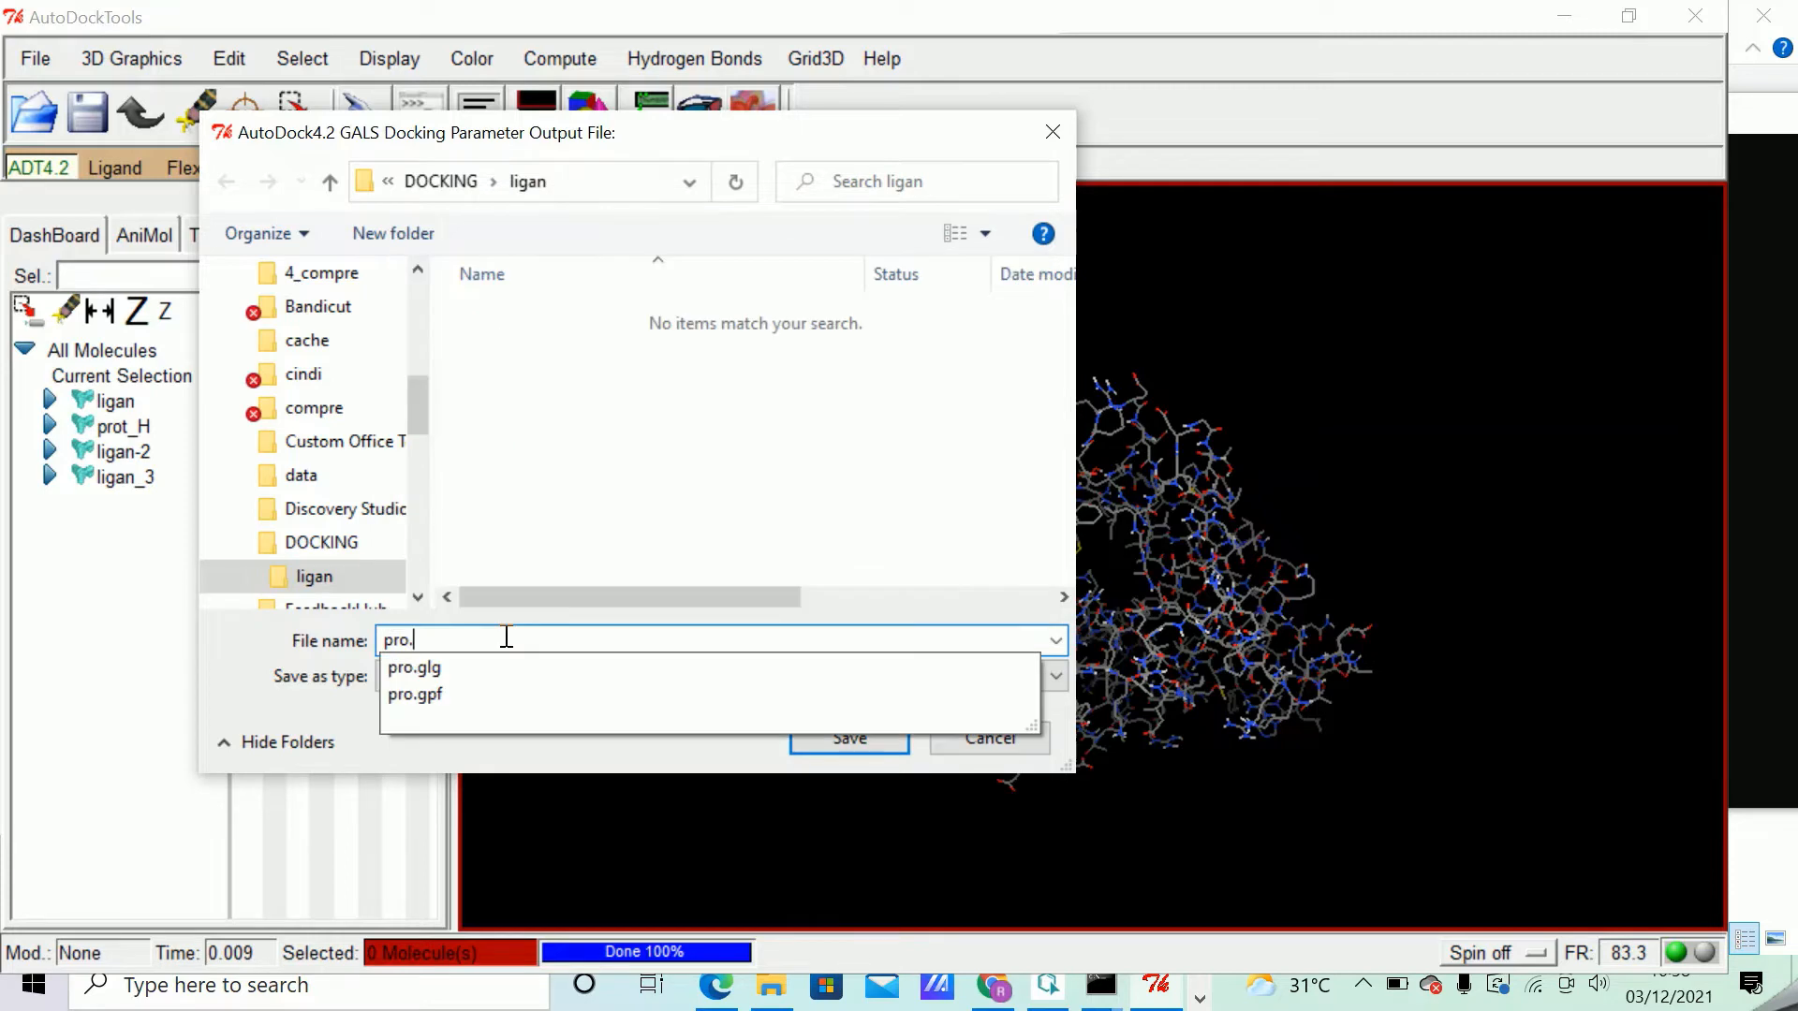
pyautogui.write('dpf')
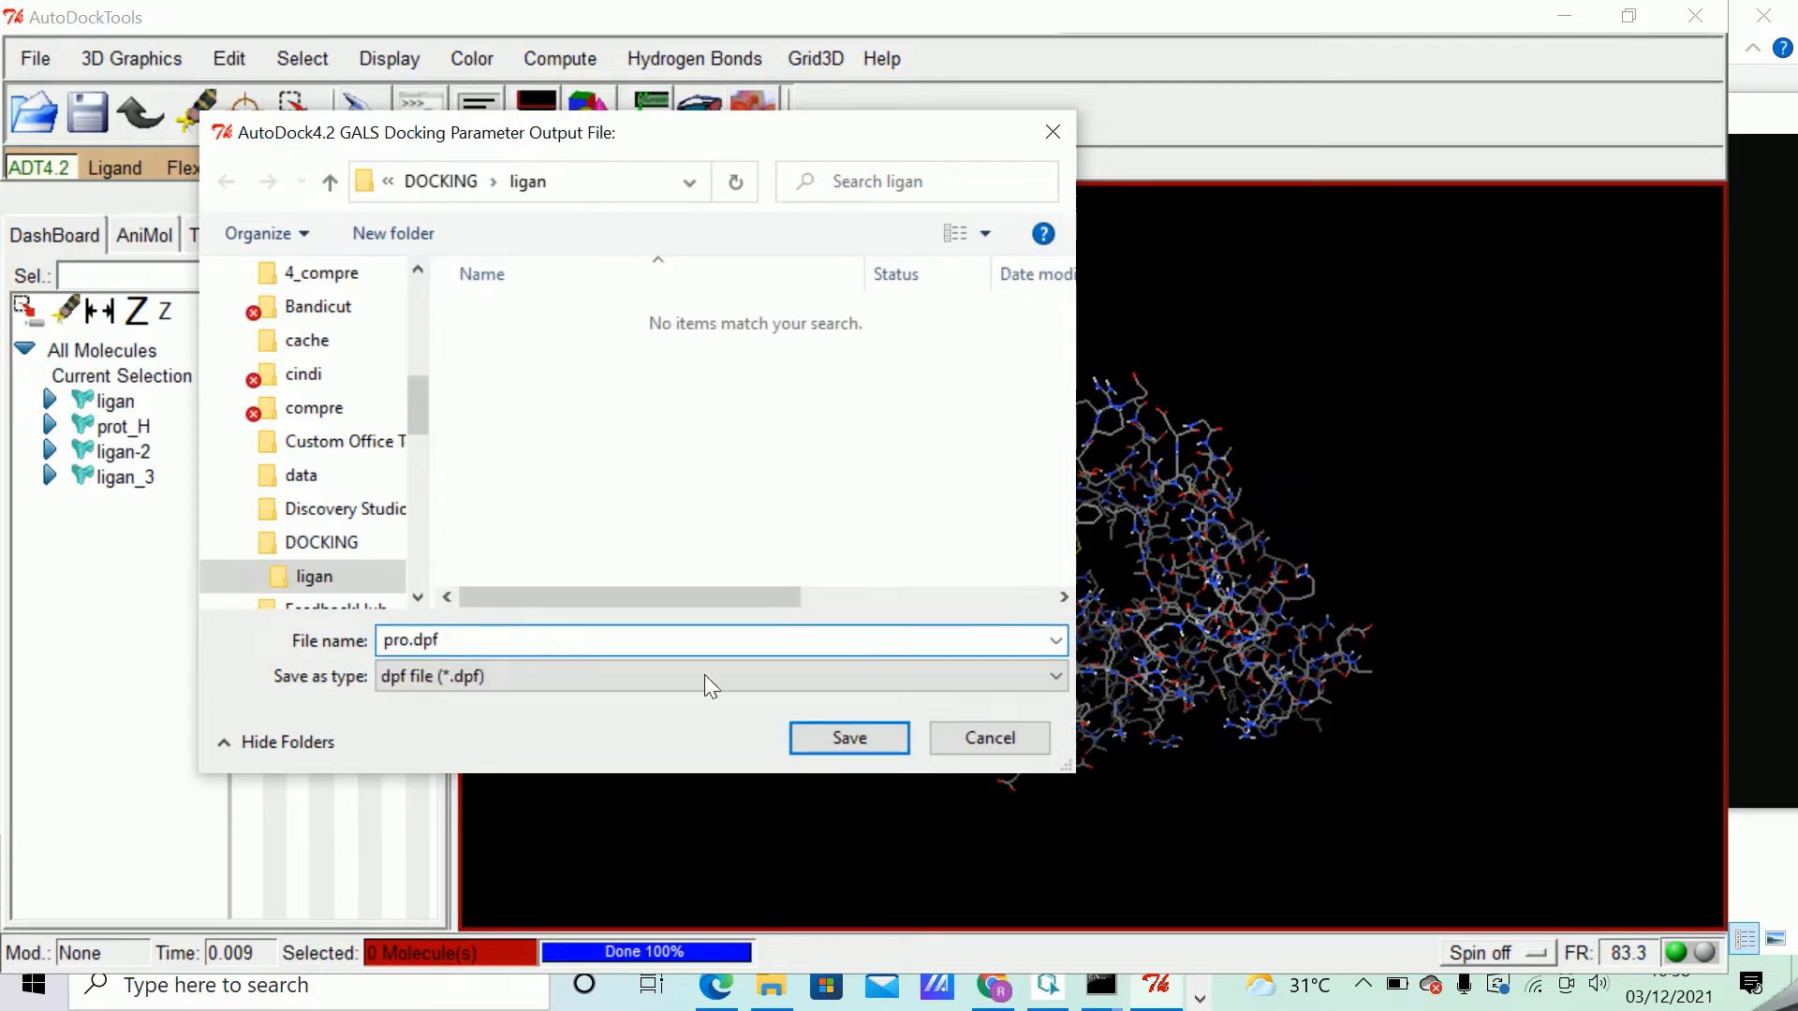
pyautogui.click(858, 734)
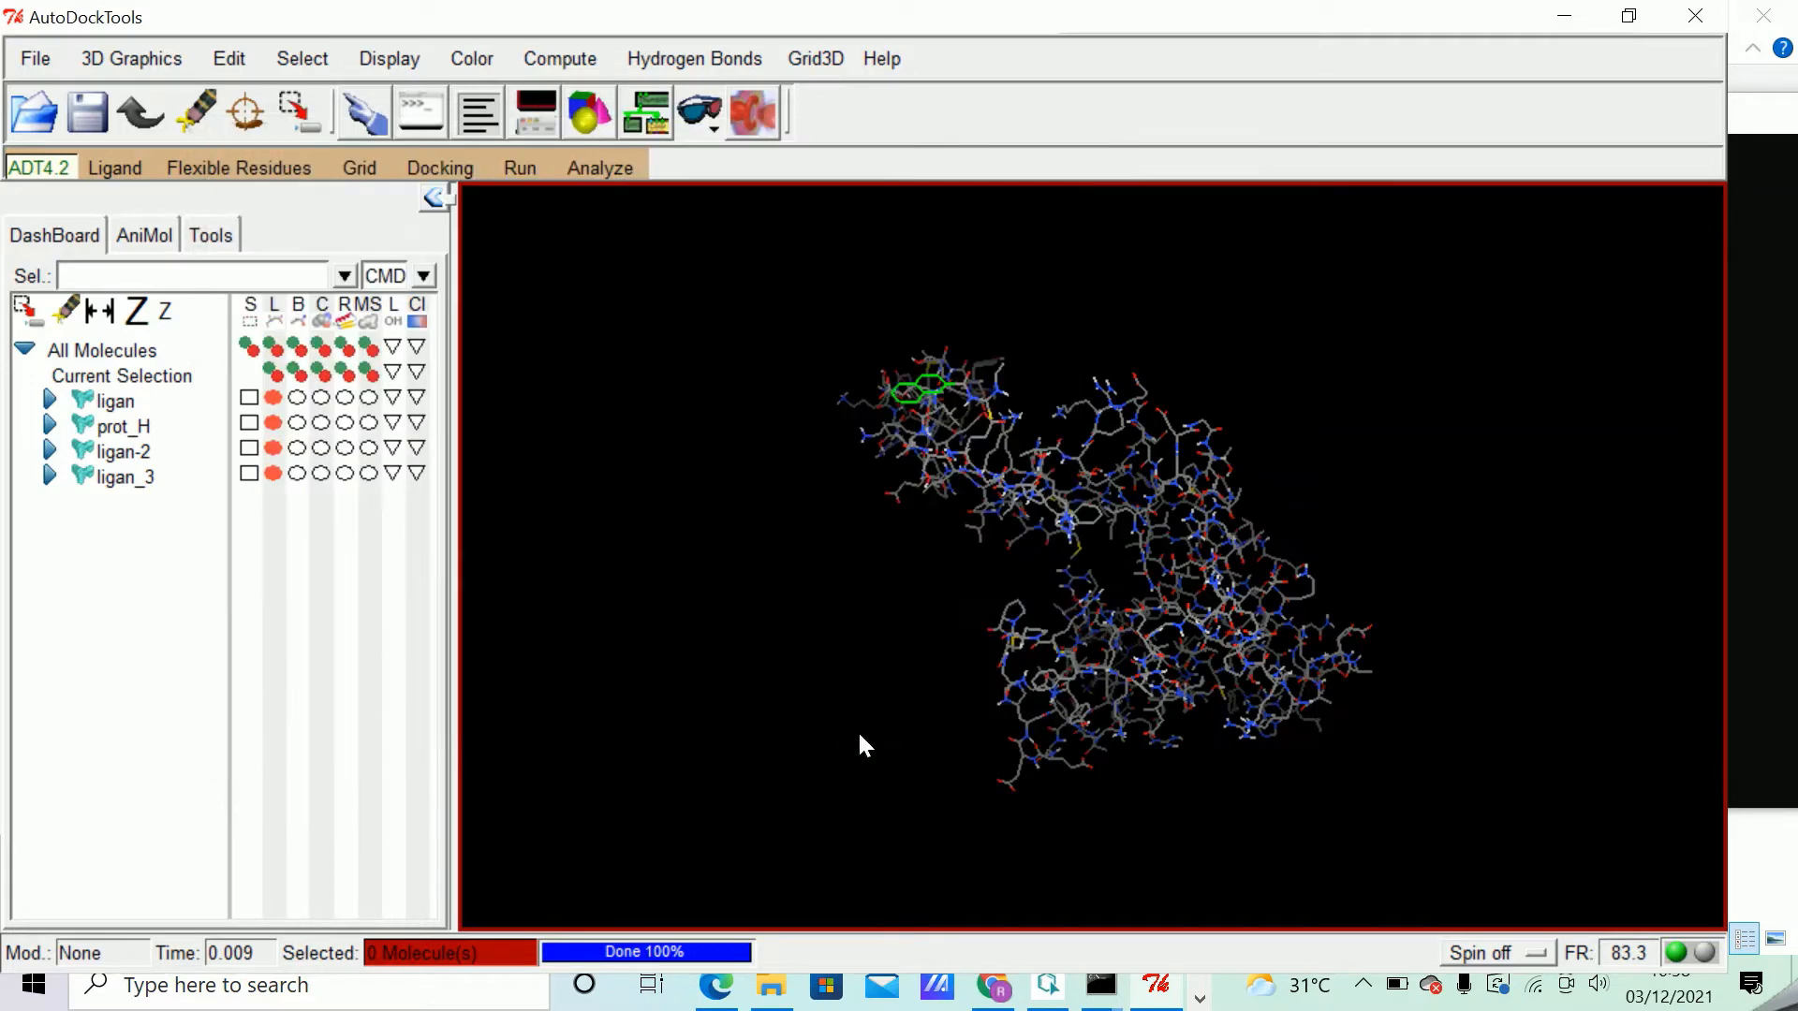
# Check for pro.dpf in the ligan folder in File Explorer and bring the Command Prompt window fully into view.
pyautogui.click(777, 994)
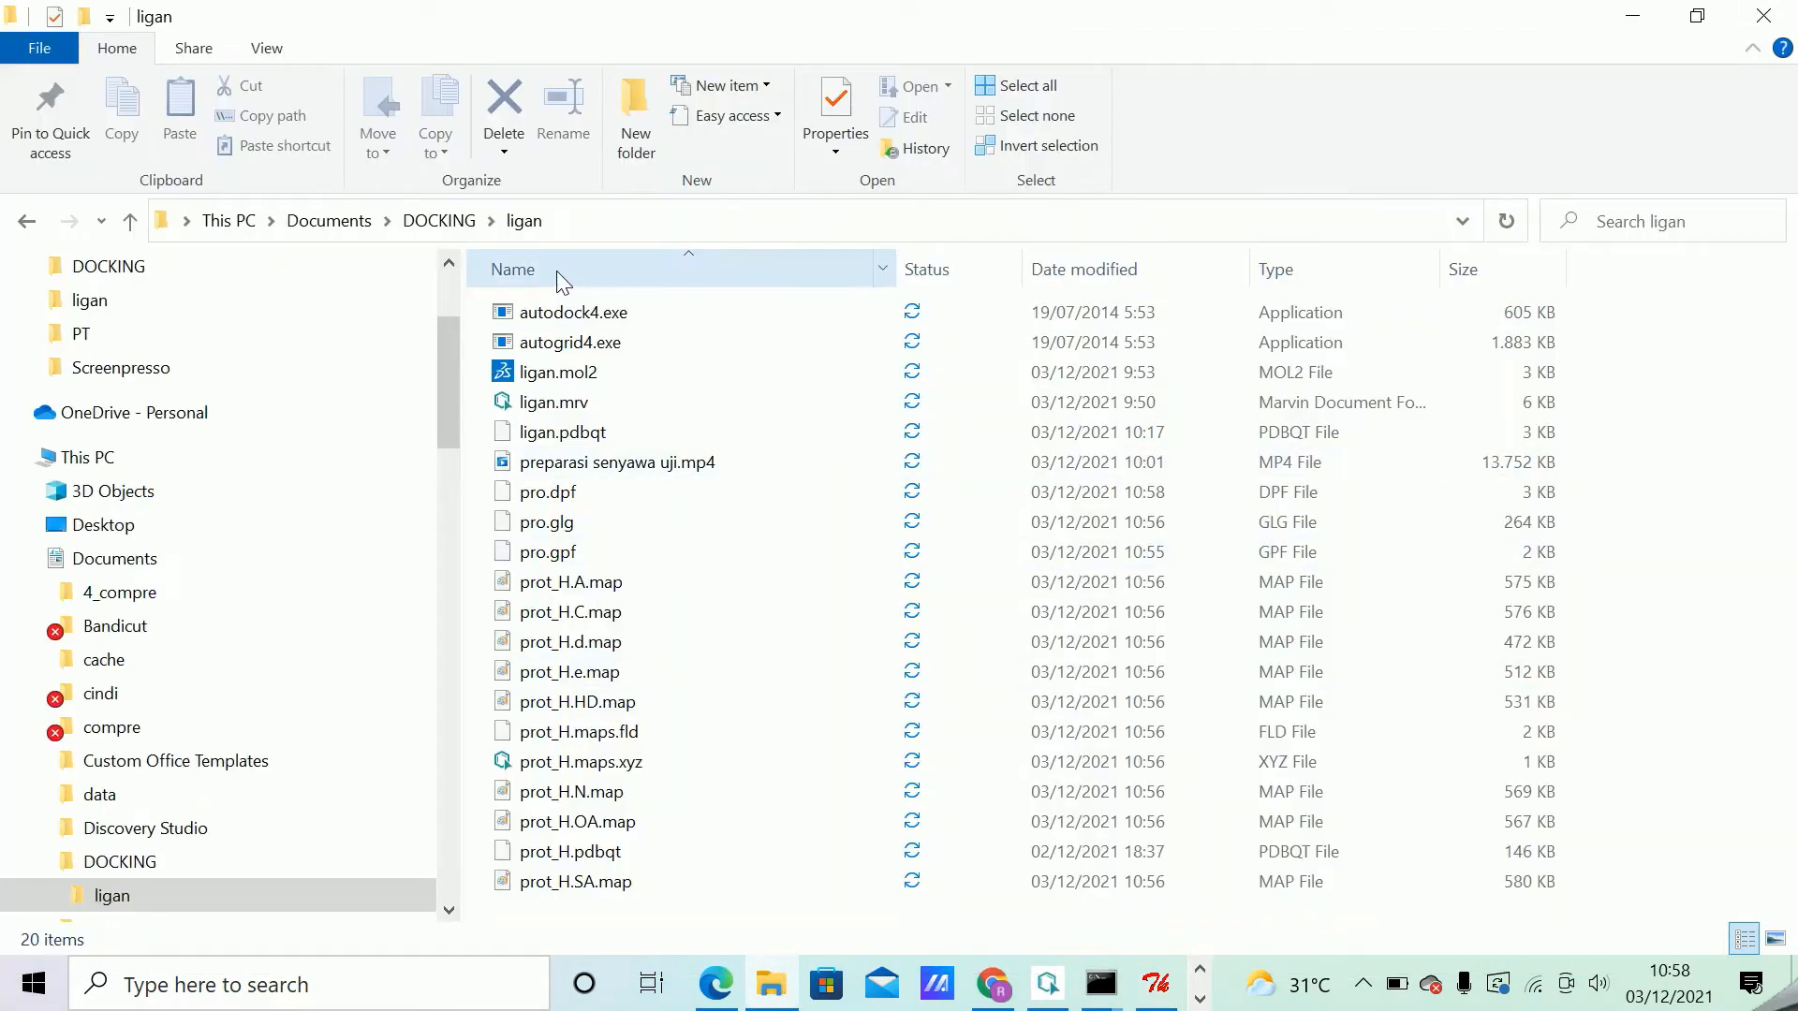
pyautogui.click(560, 496)
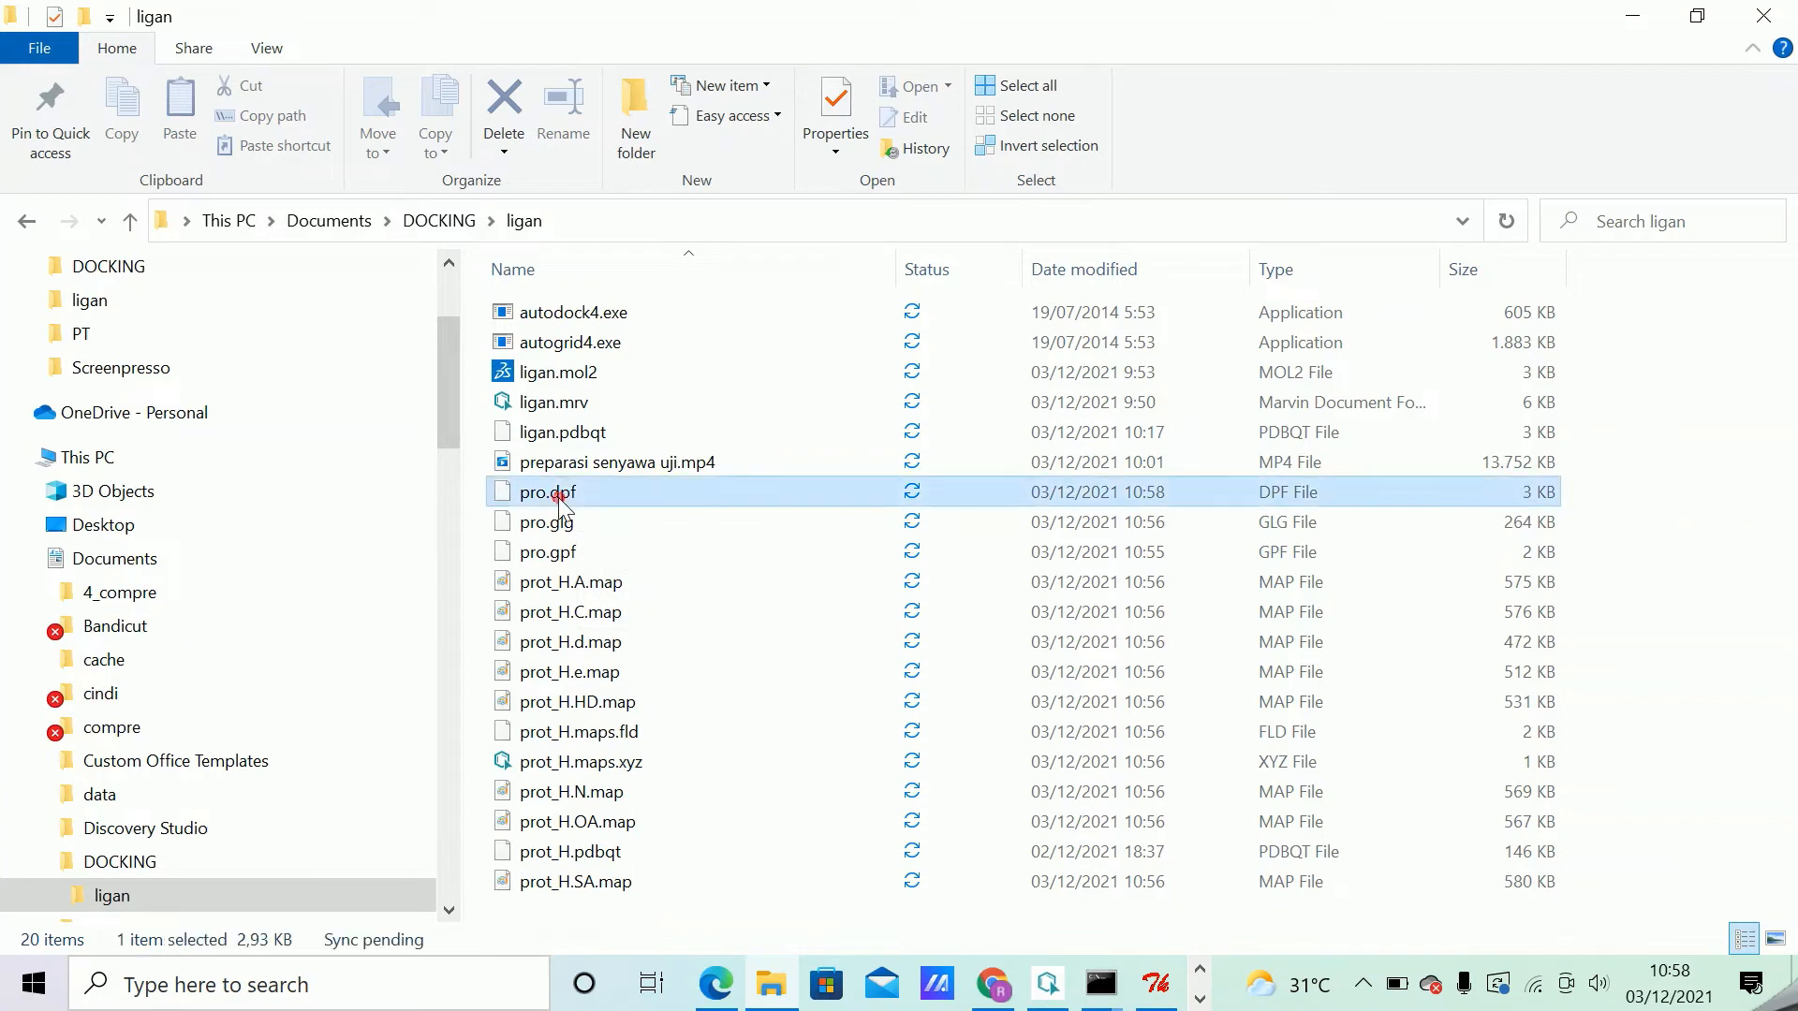
pyautogui.click(1106, 995)
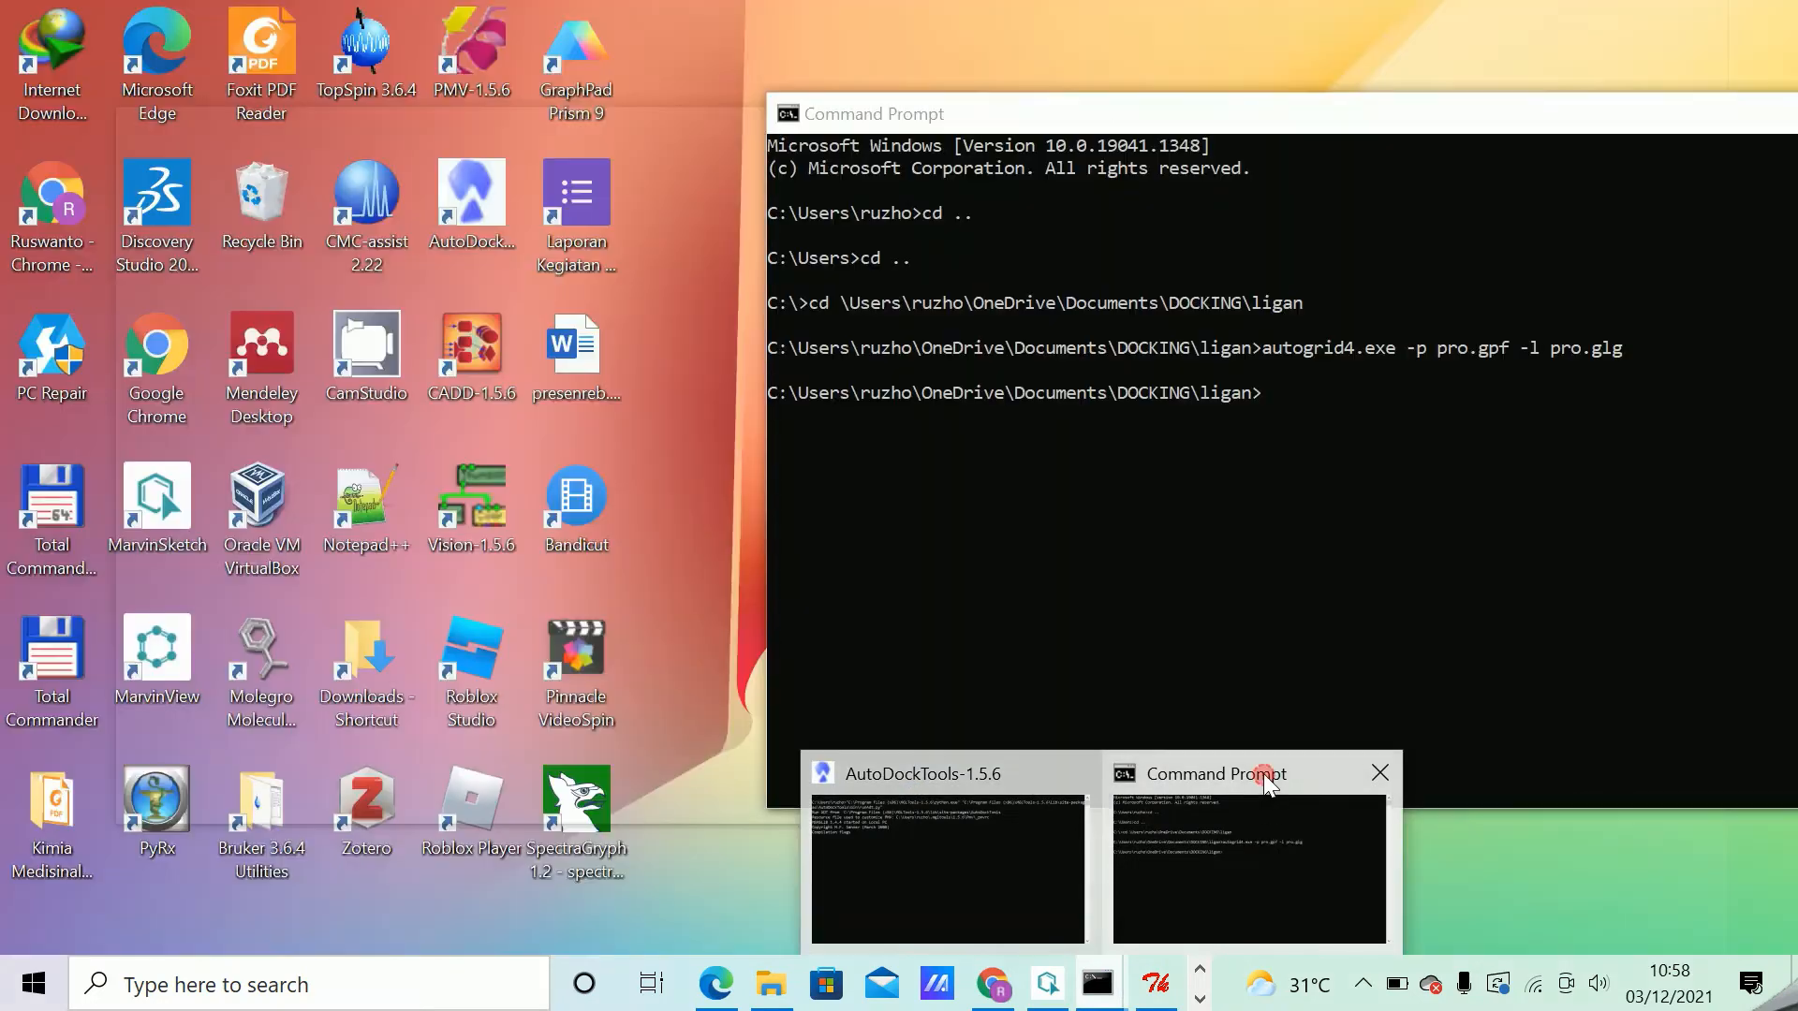
pyautogui.click(1263, 779)
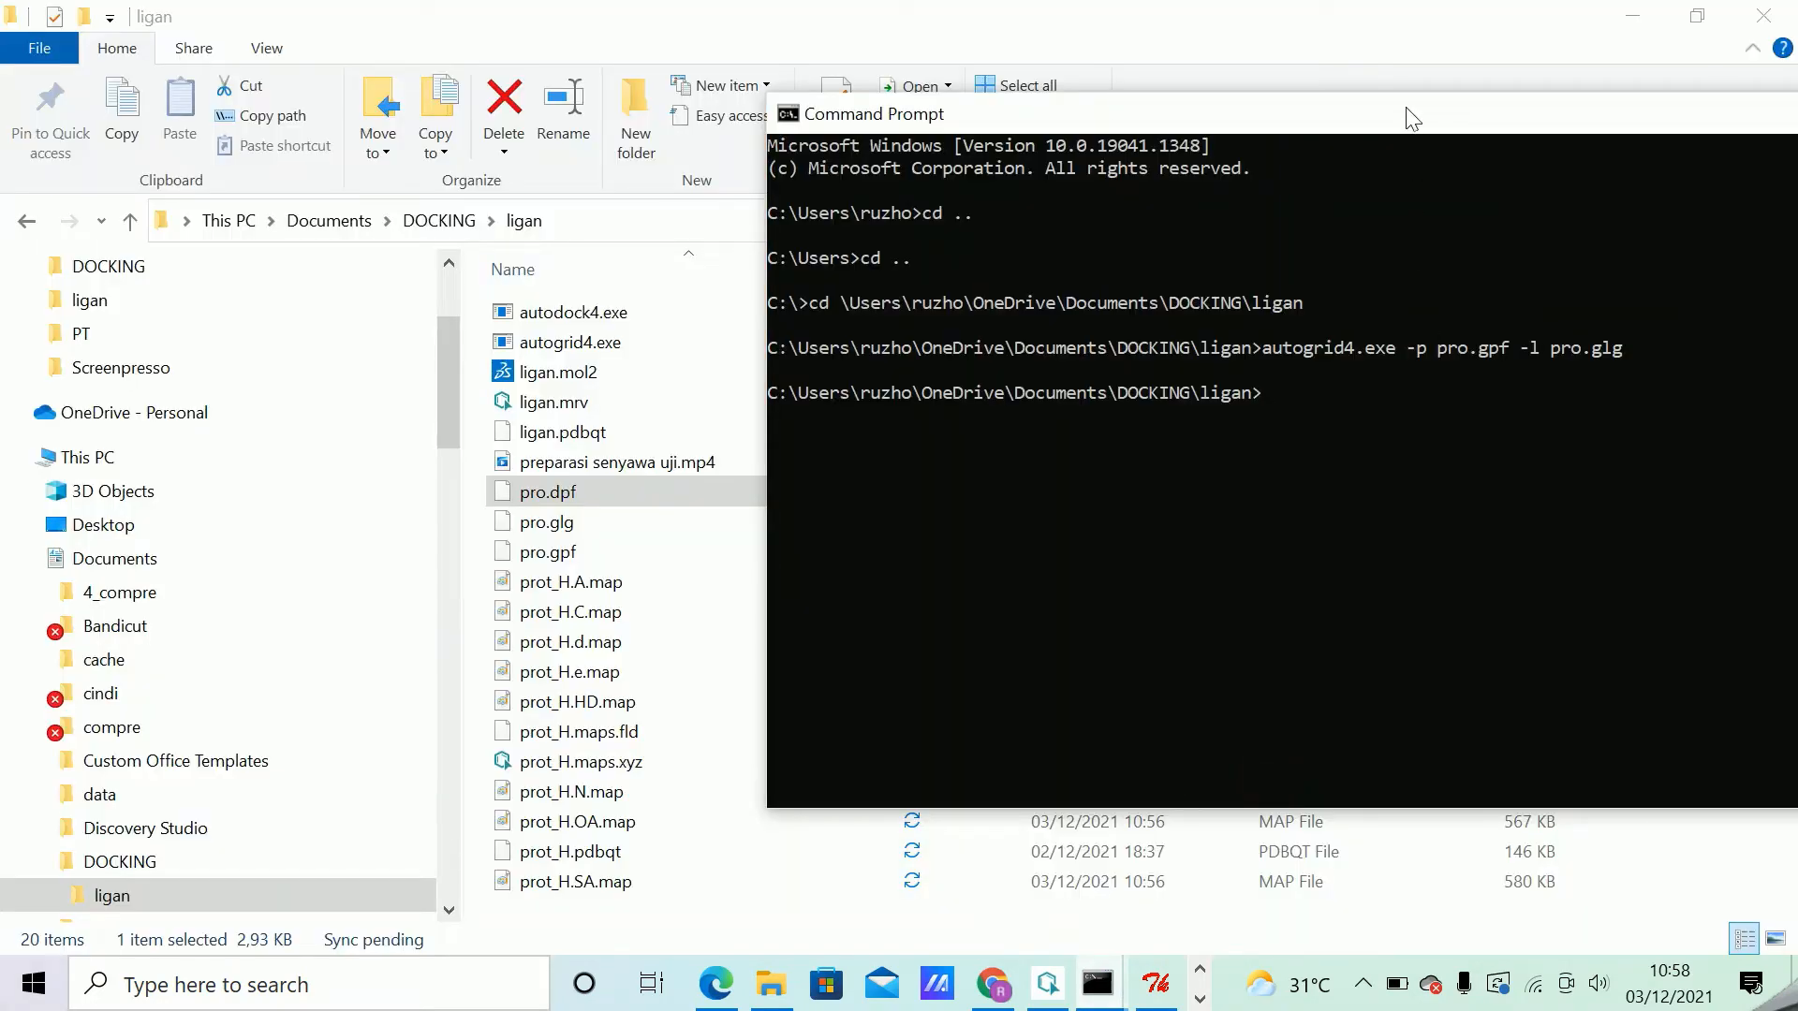
pyautogui.moveTo(1402, 114); pyautogui.dragTo(955, 144)
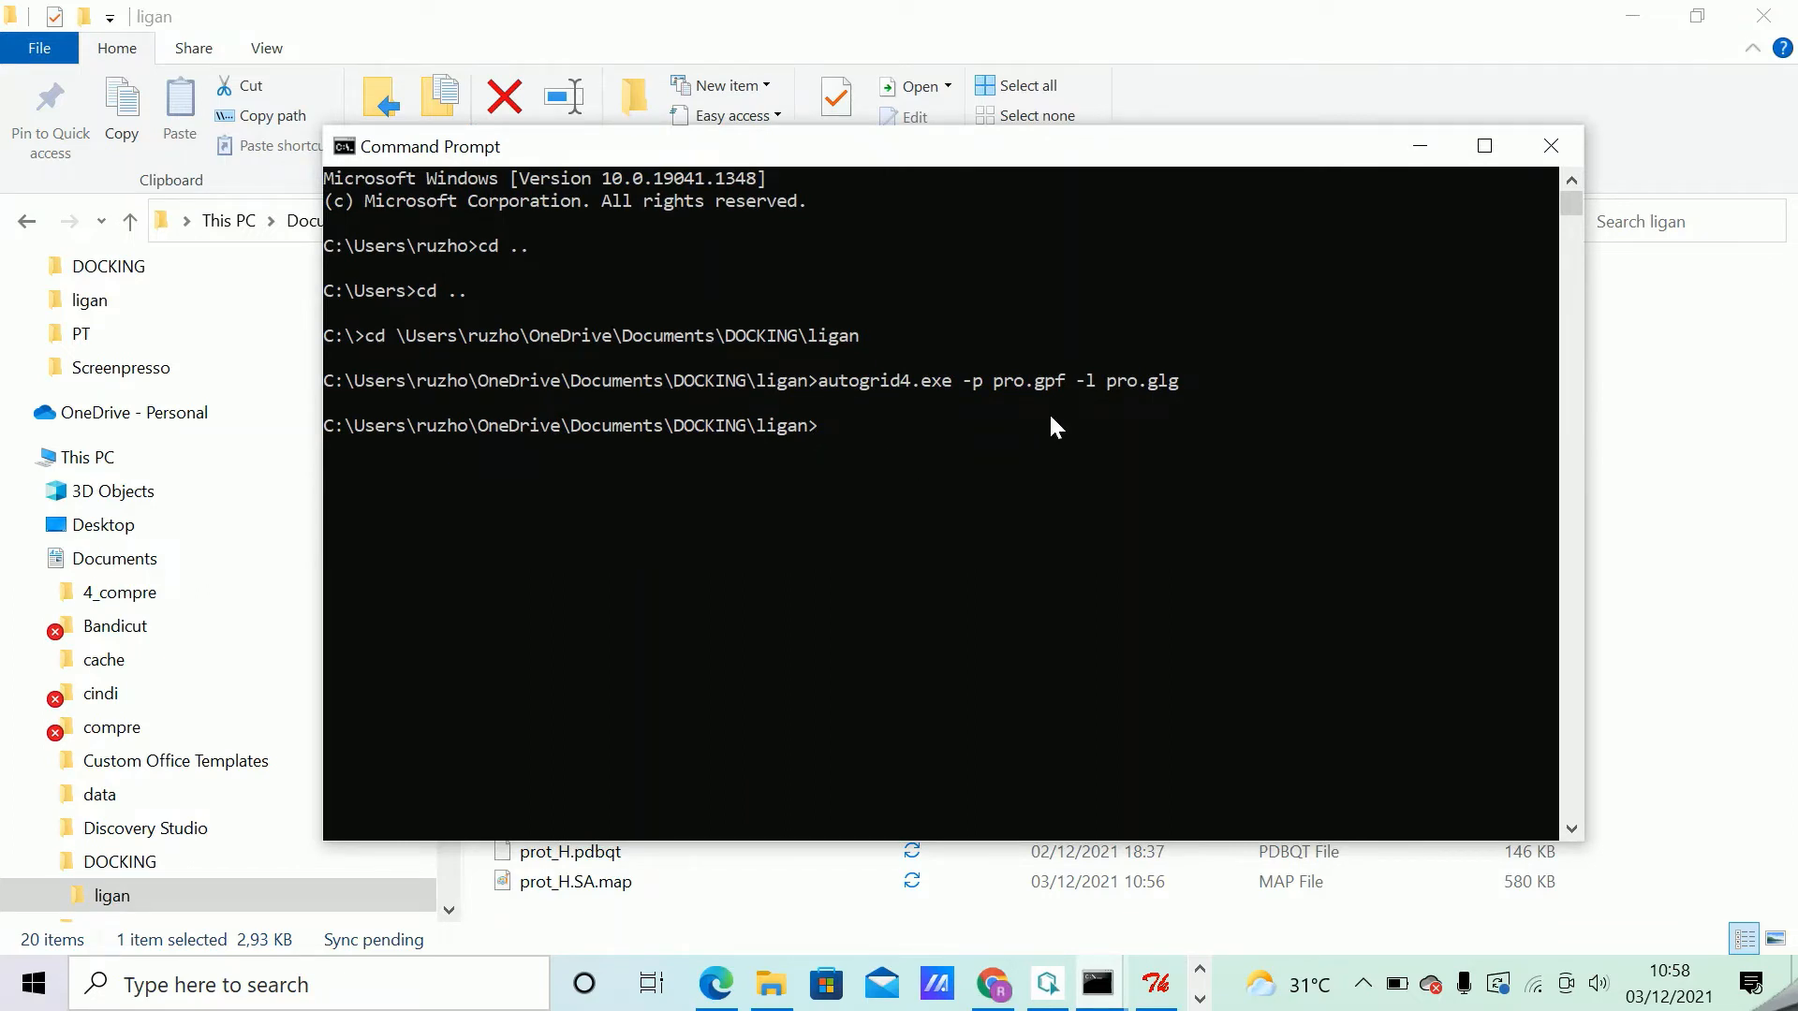
# Run autodock4.exe -p pro.dpf -l pro.dlg from the ligan folder.
pyautogui.write('autodock4.exe -p')
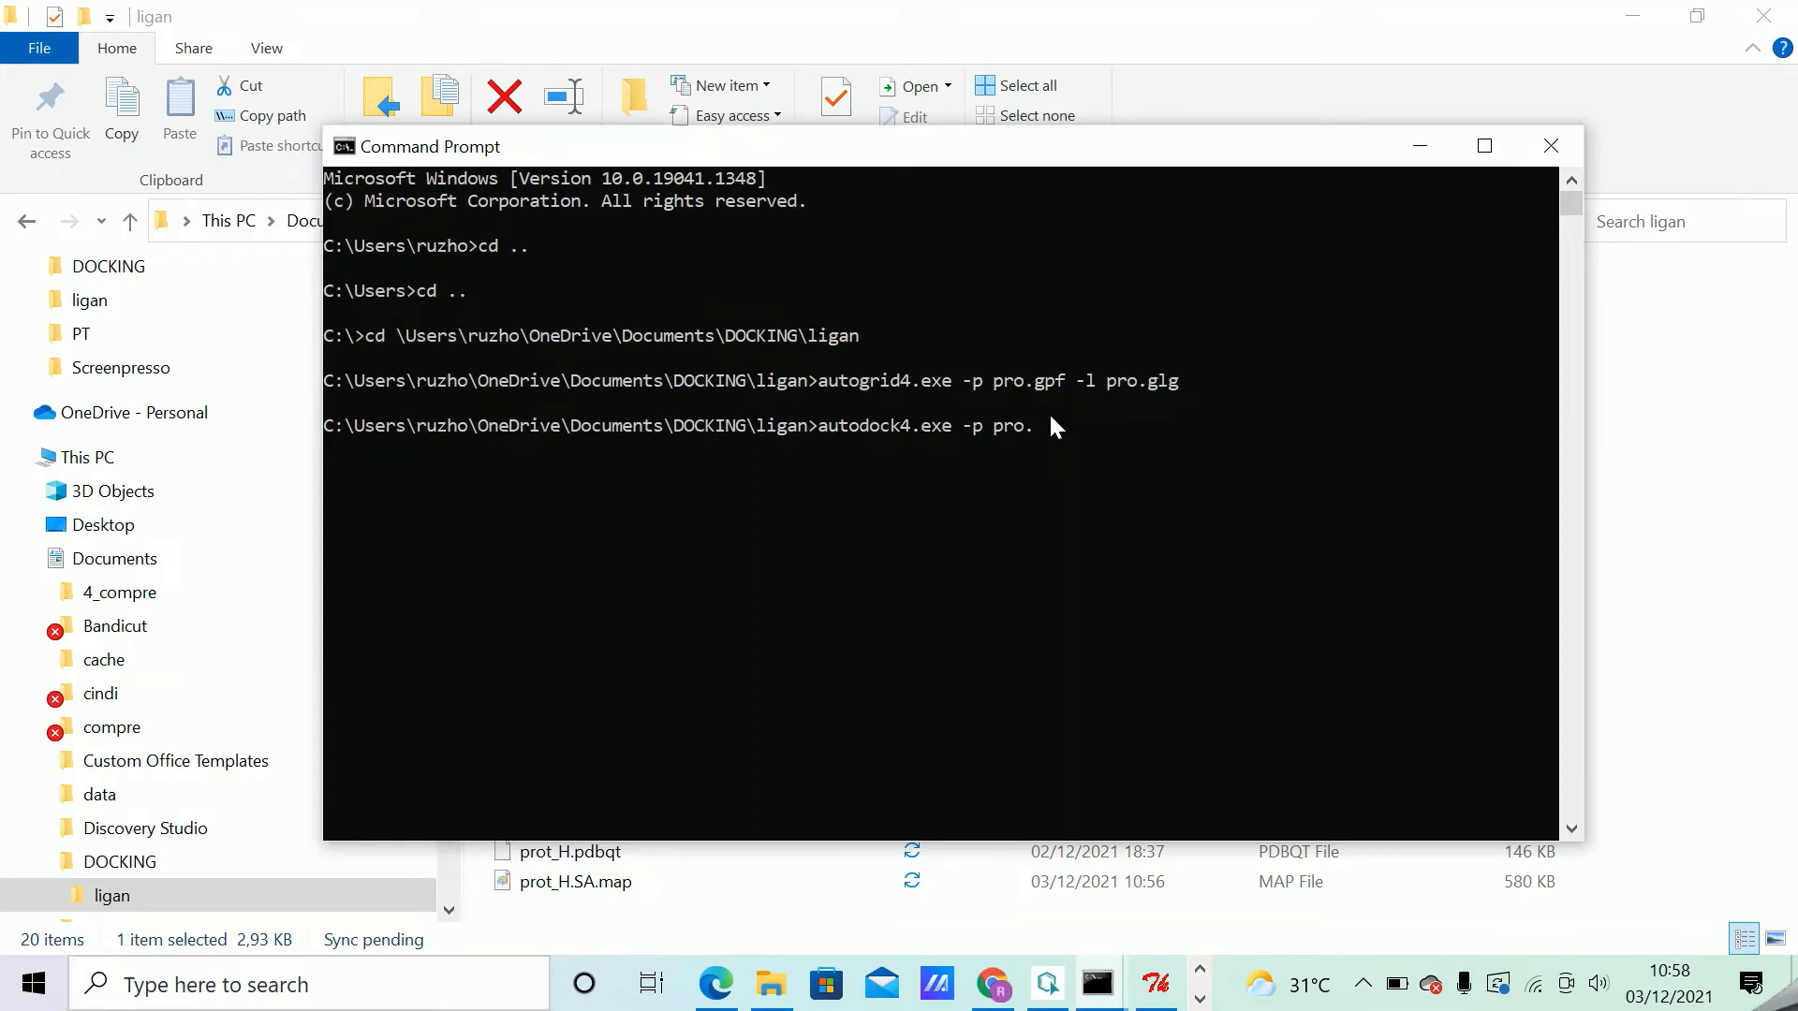
pyautogui.write(' pro.dpf -l pro.dlg')
pyautogui.press('Return')
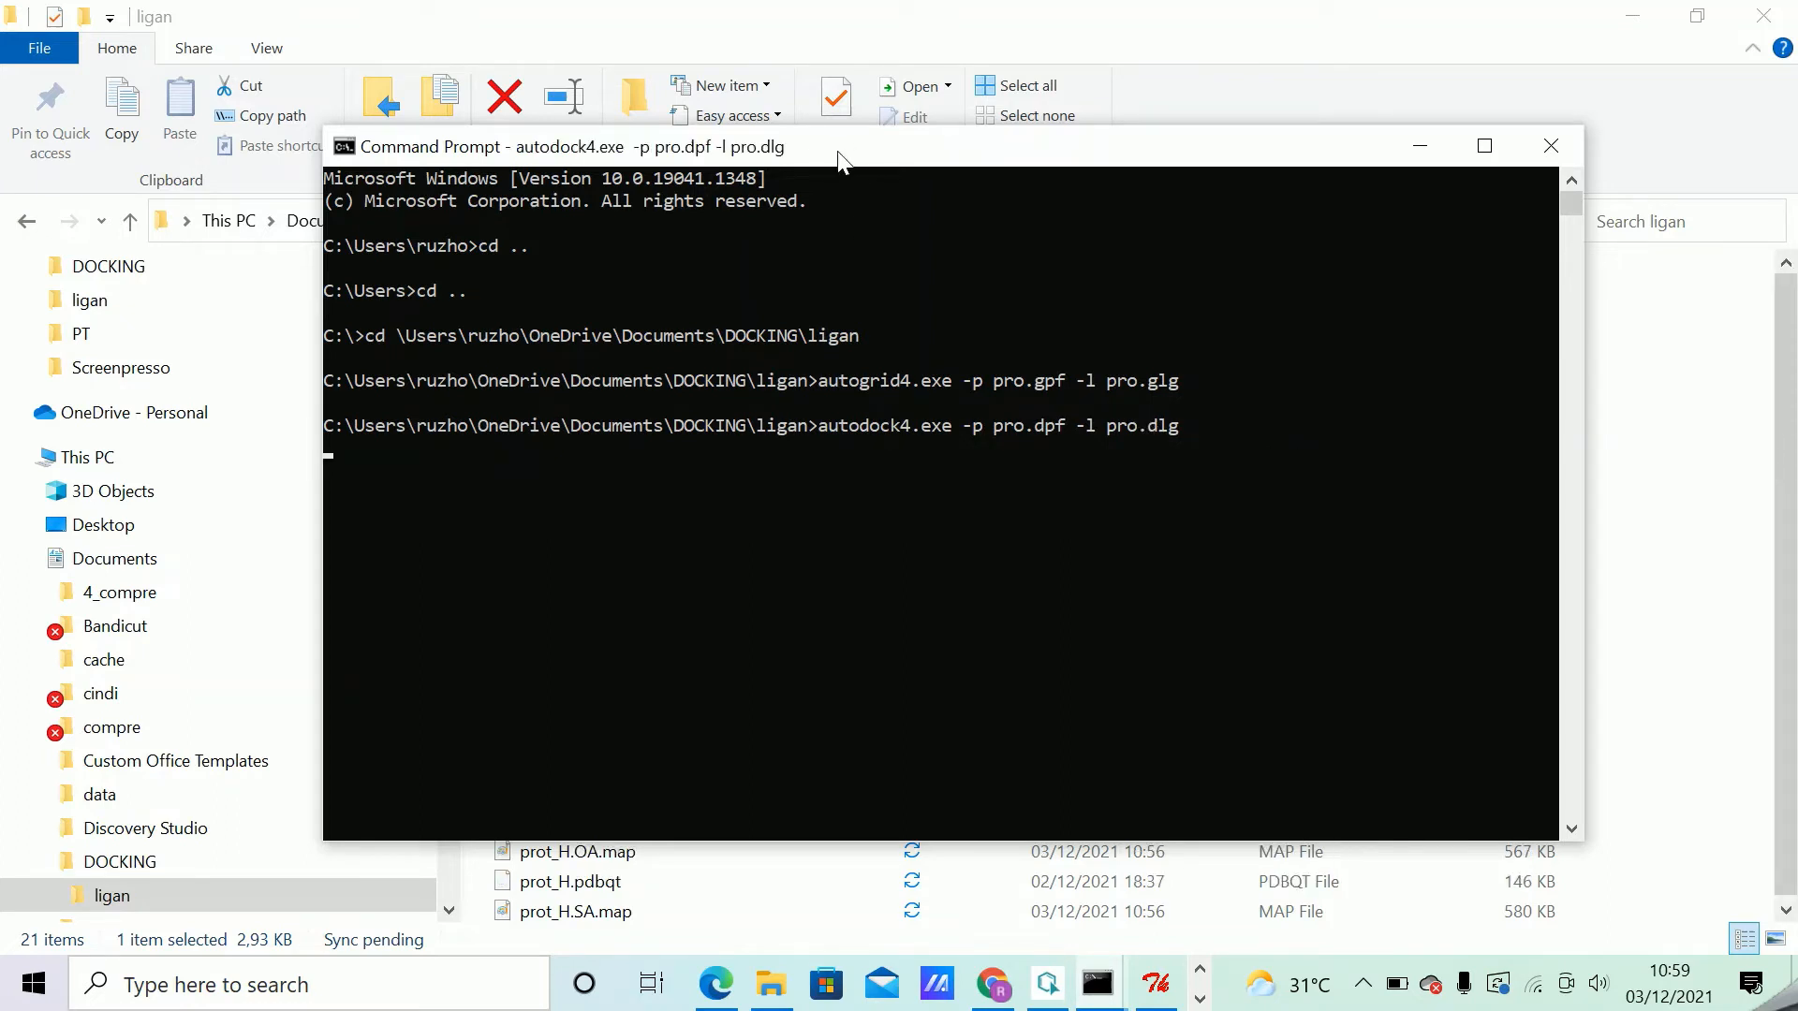
# Open the ligan folder's pro.dlg in Notepad++ and read through the log to check the docking progress.
pyautogui.moveTo(815, 149); pyautogui.dragTo(1259, 174)
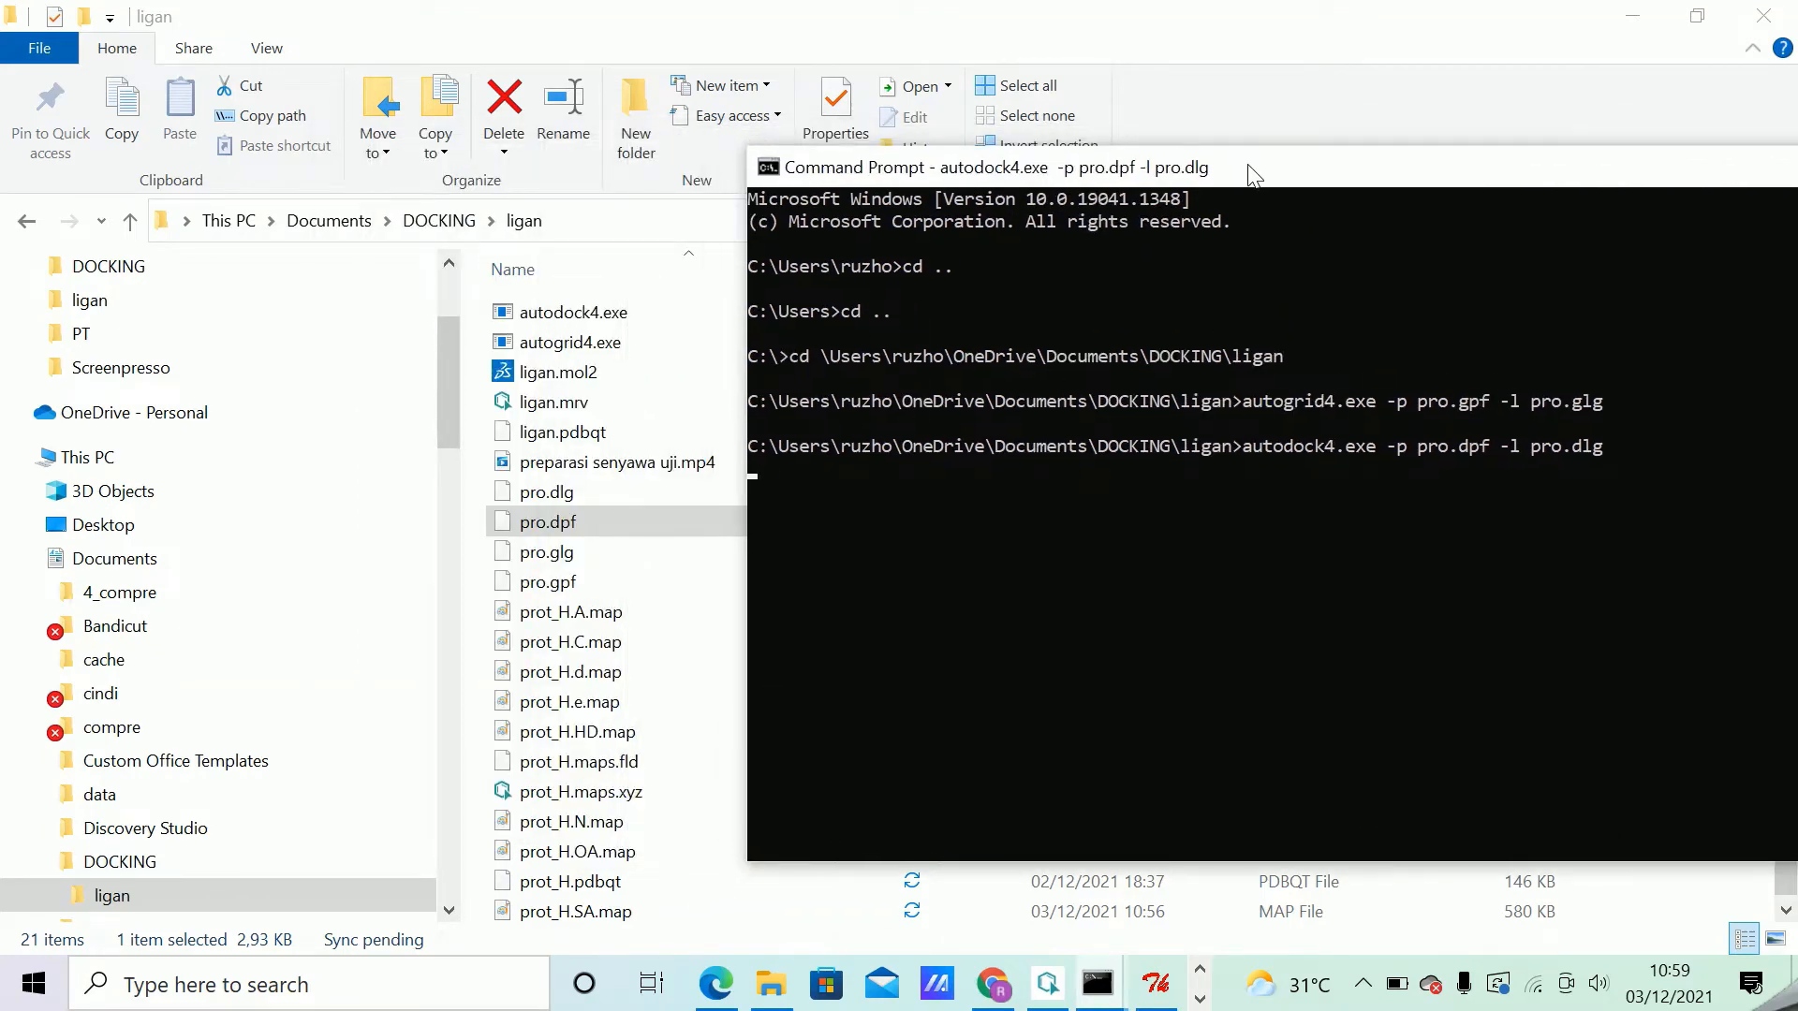
pyautogui.click(566, 503)
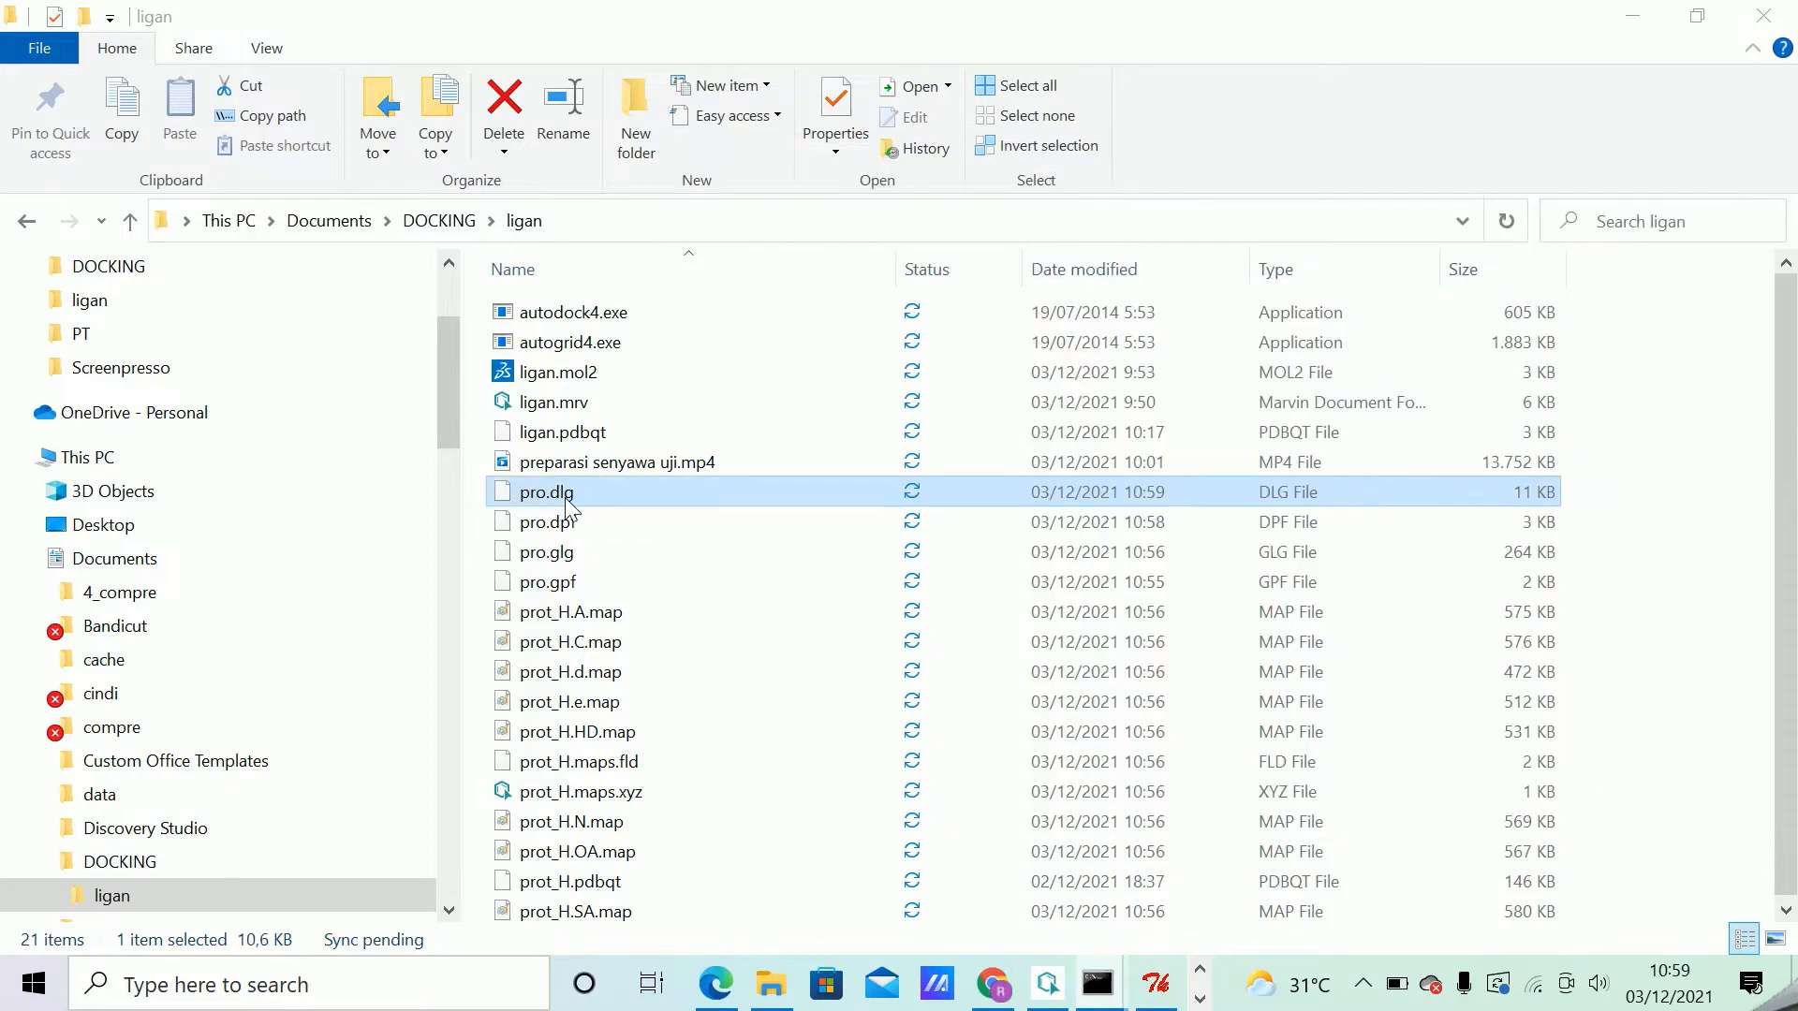
pyautogui.rightClick(566, 503)
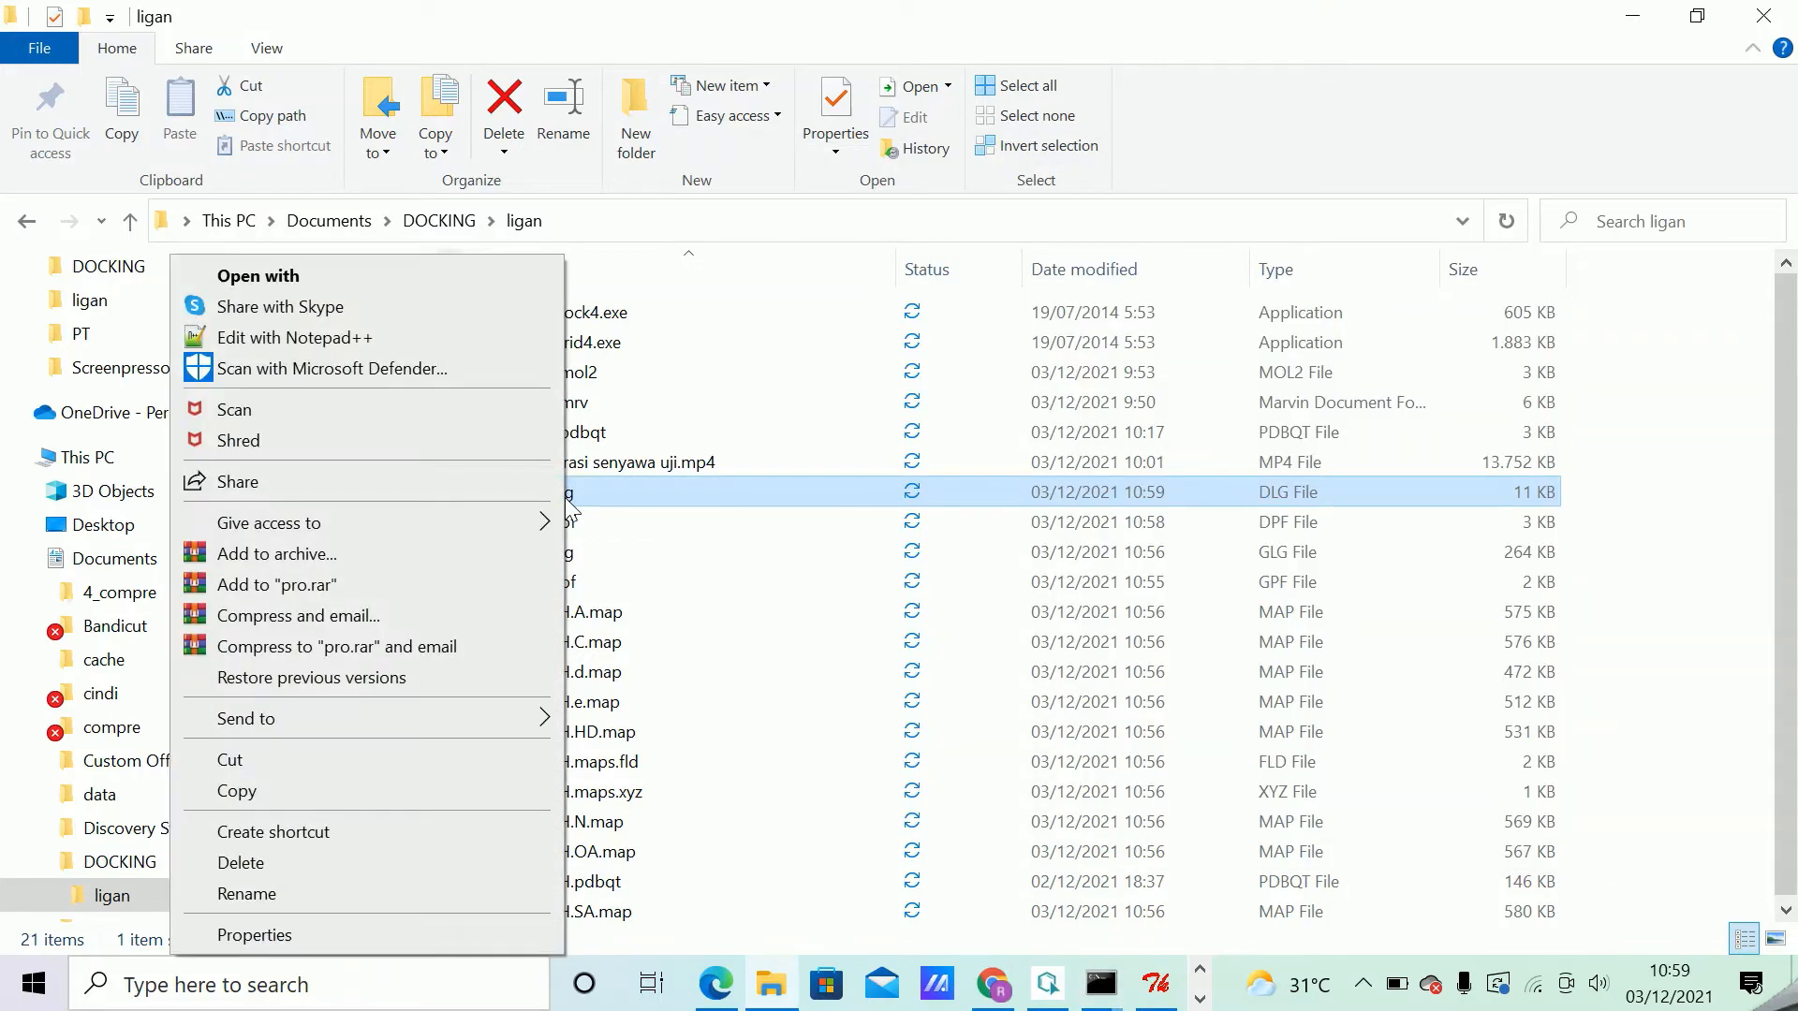
pyautogui.click(327, 337)
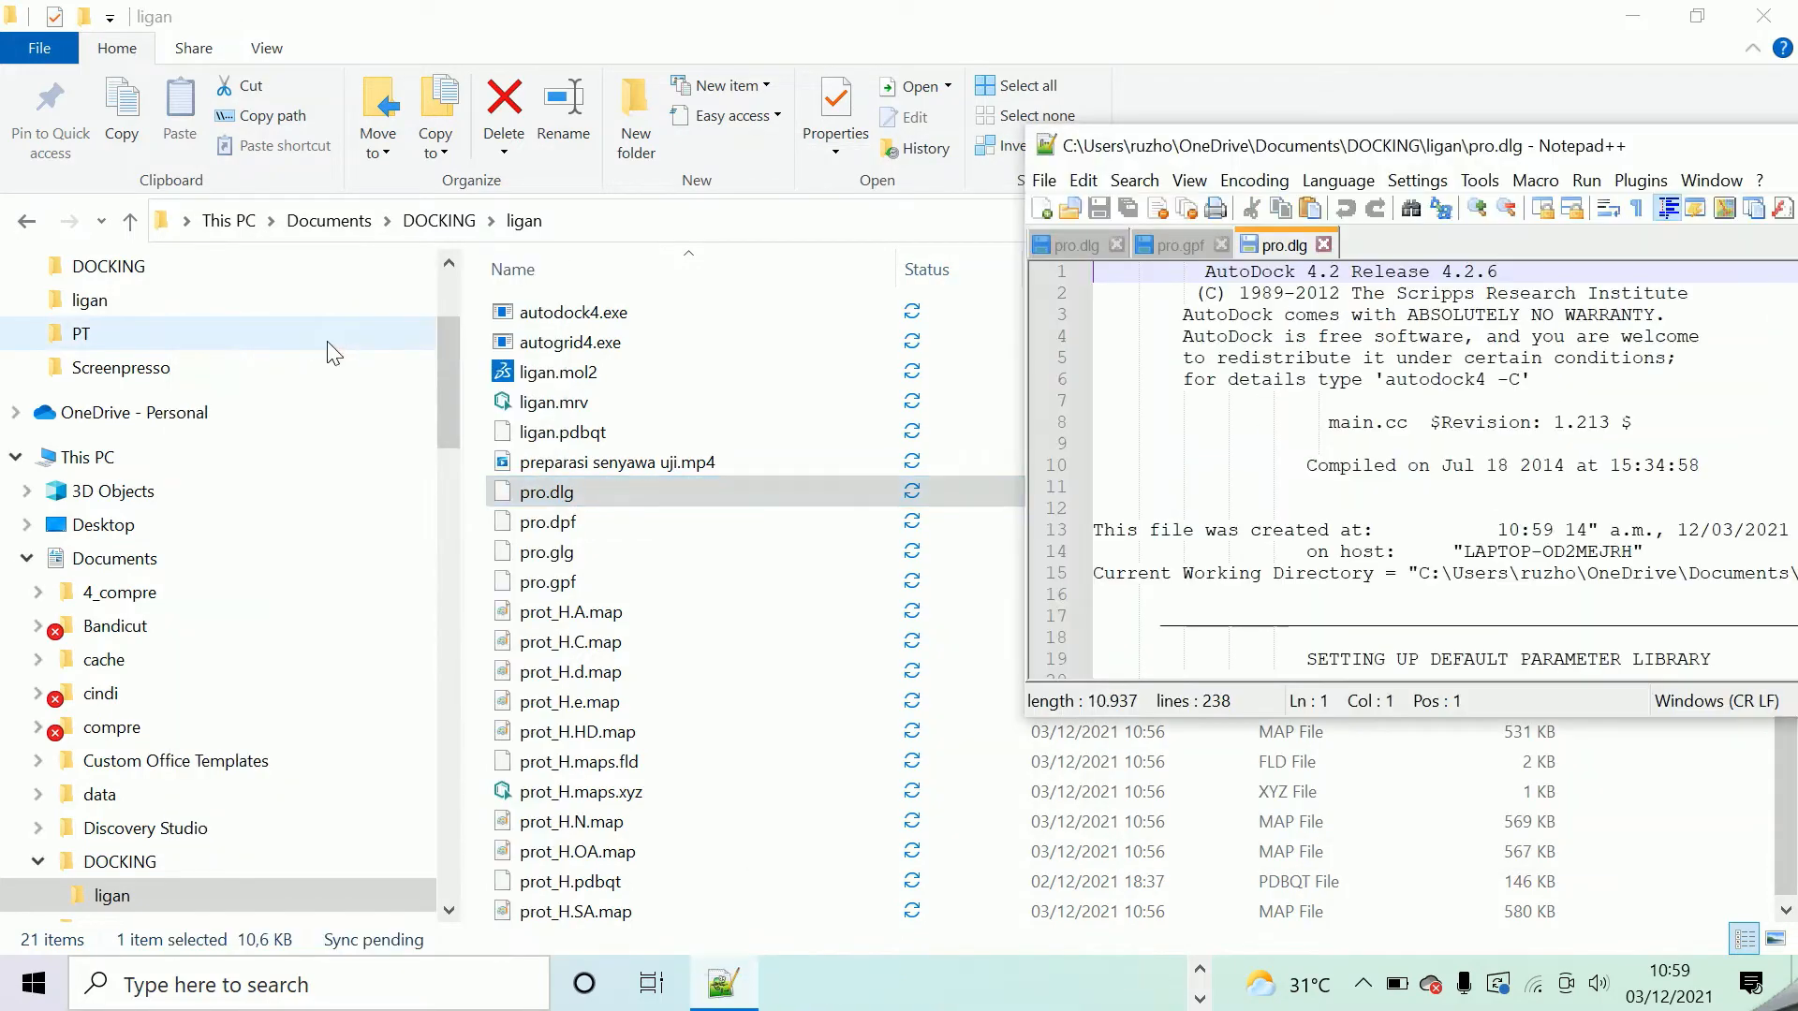
pyautogui.moveTo(1581, 145); pyautogui.dragTo(772, 161)
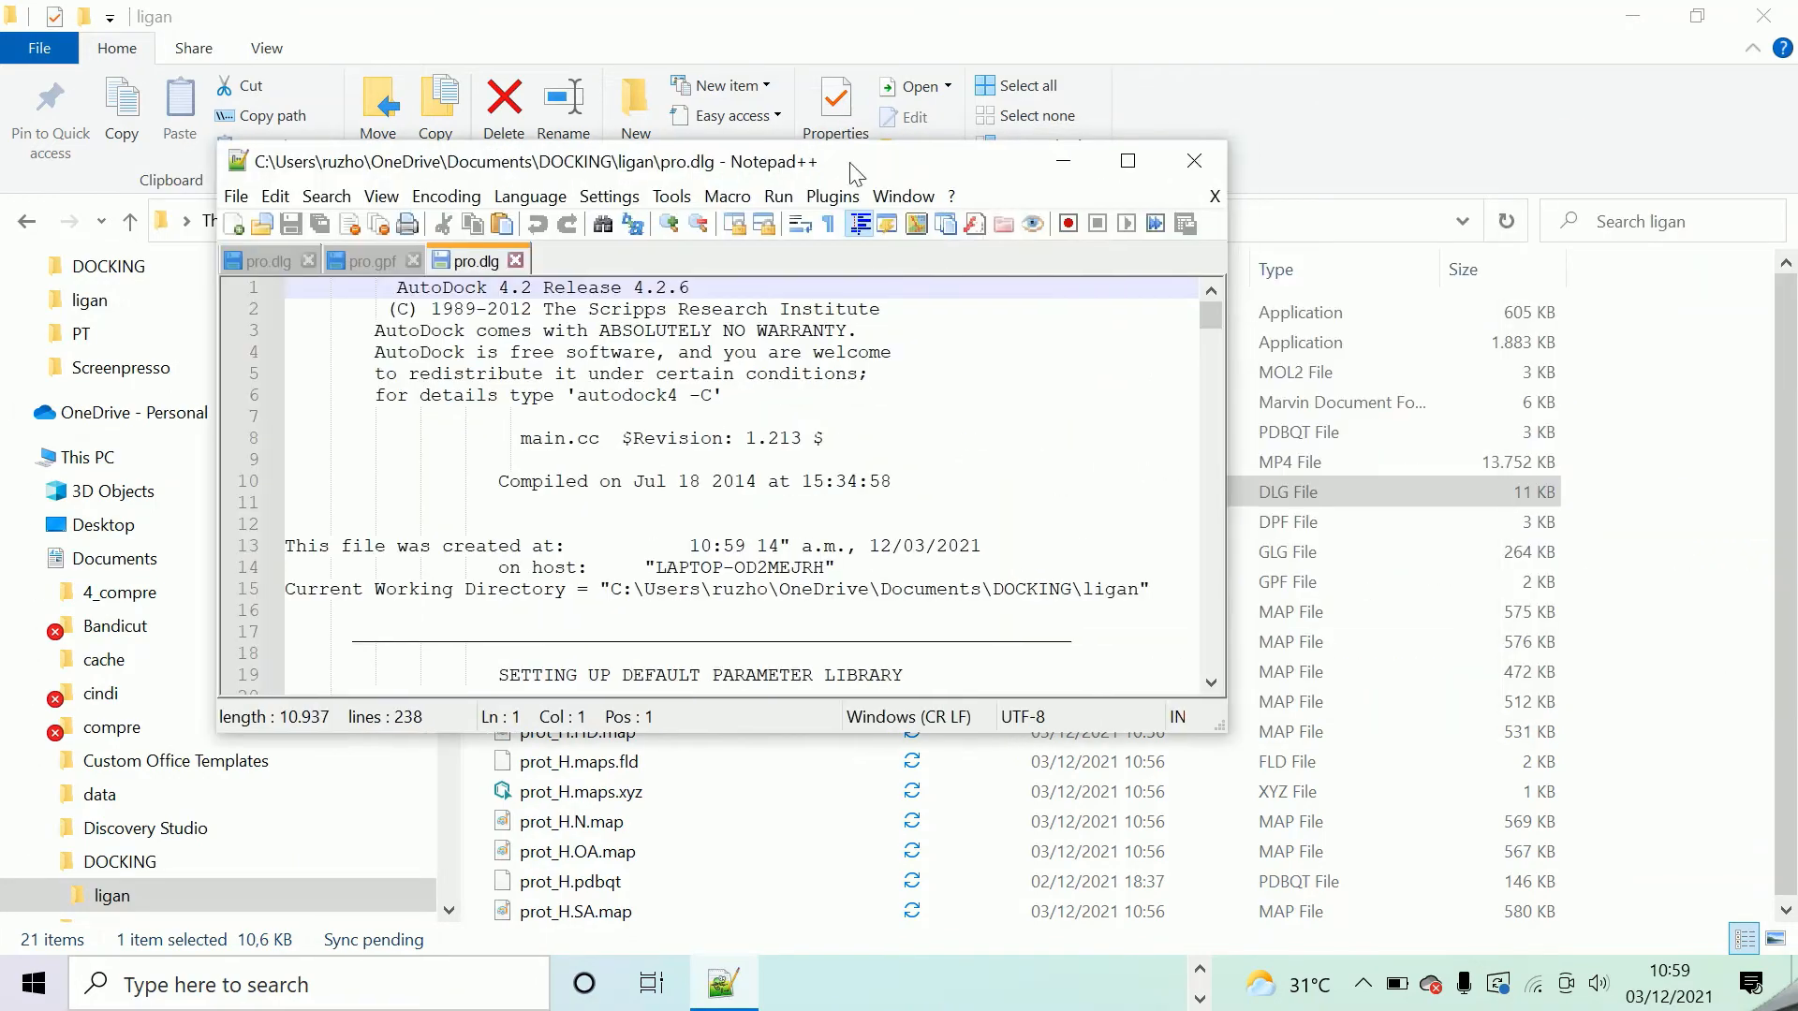
pyautogui.click(1125, 163)
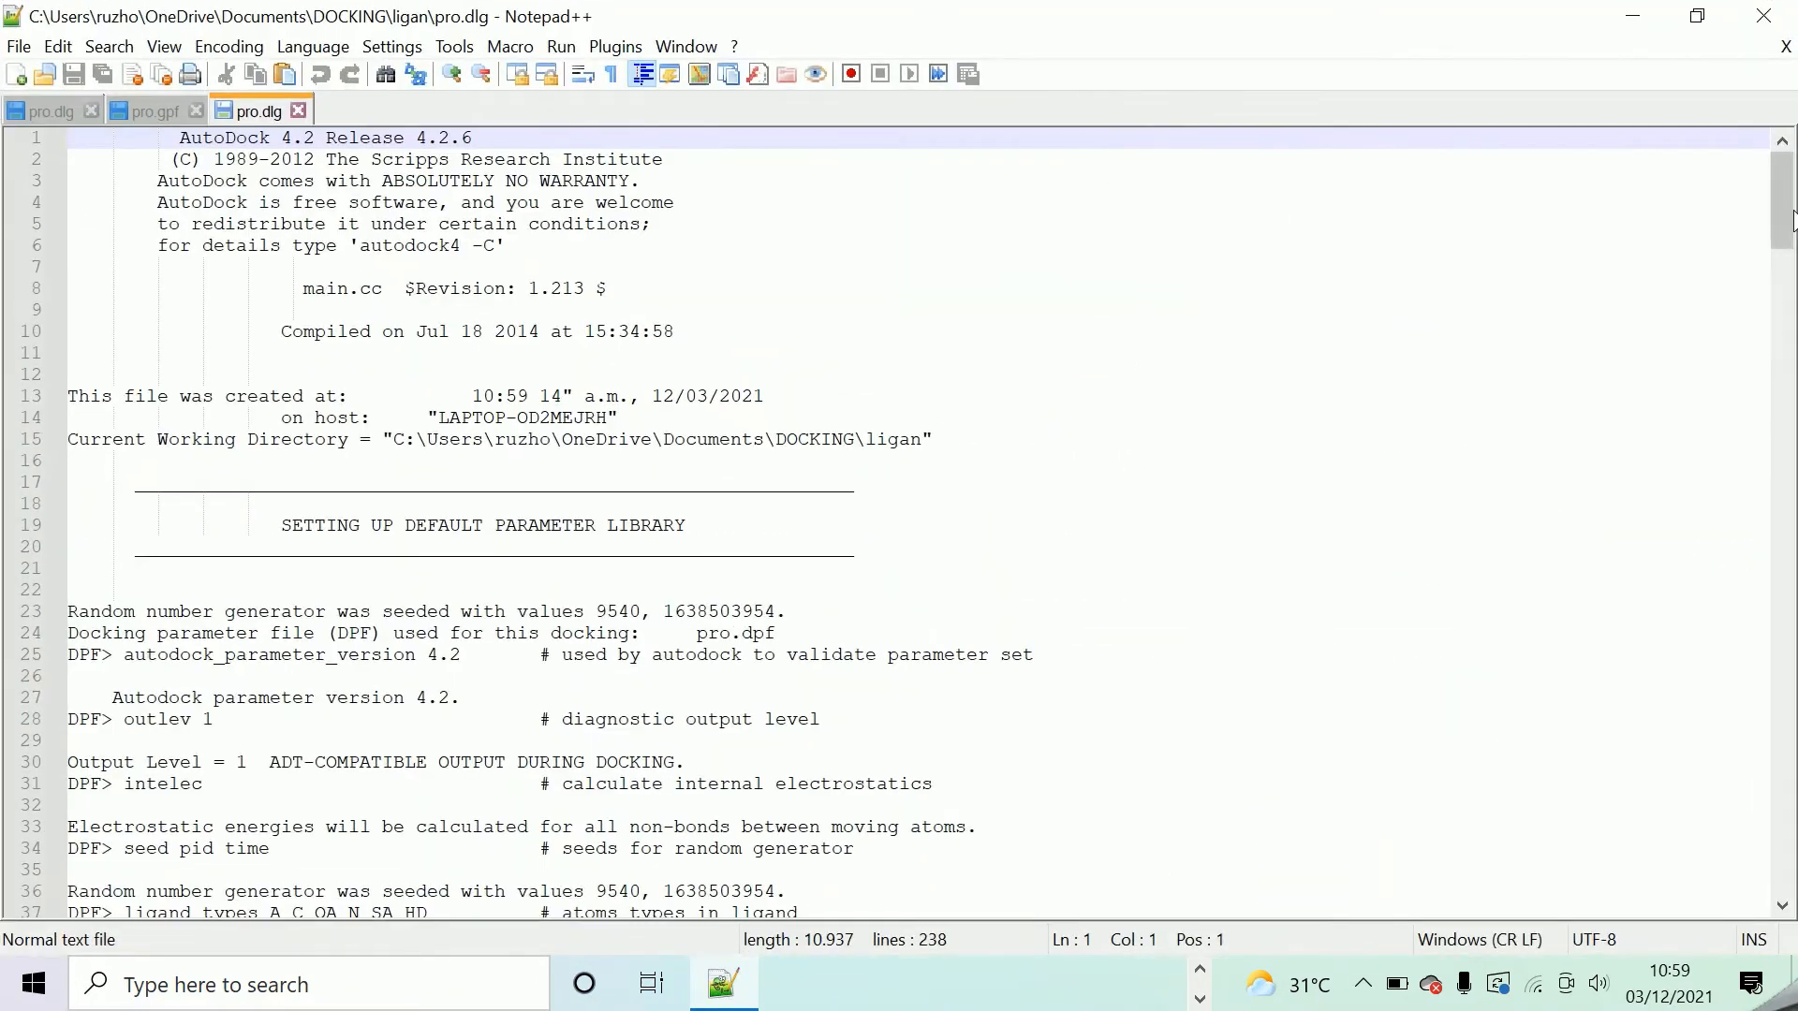
pyautogui.scroll(-1, 435, 234)
pyautogui.scroll(-20, 436, 234)
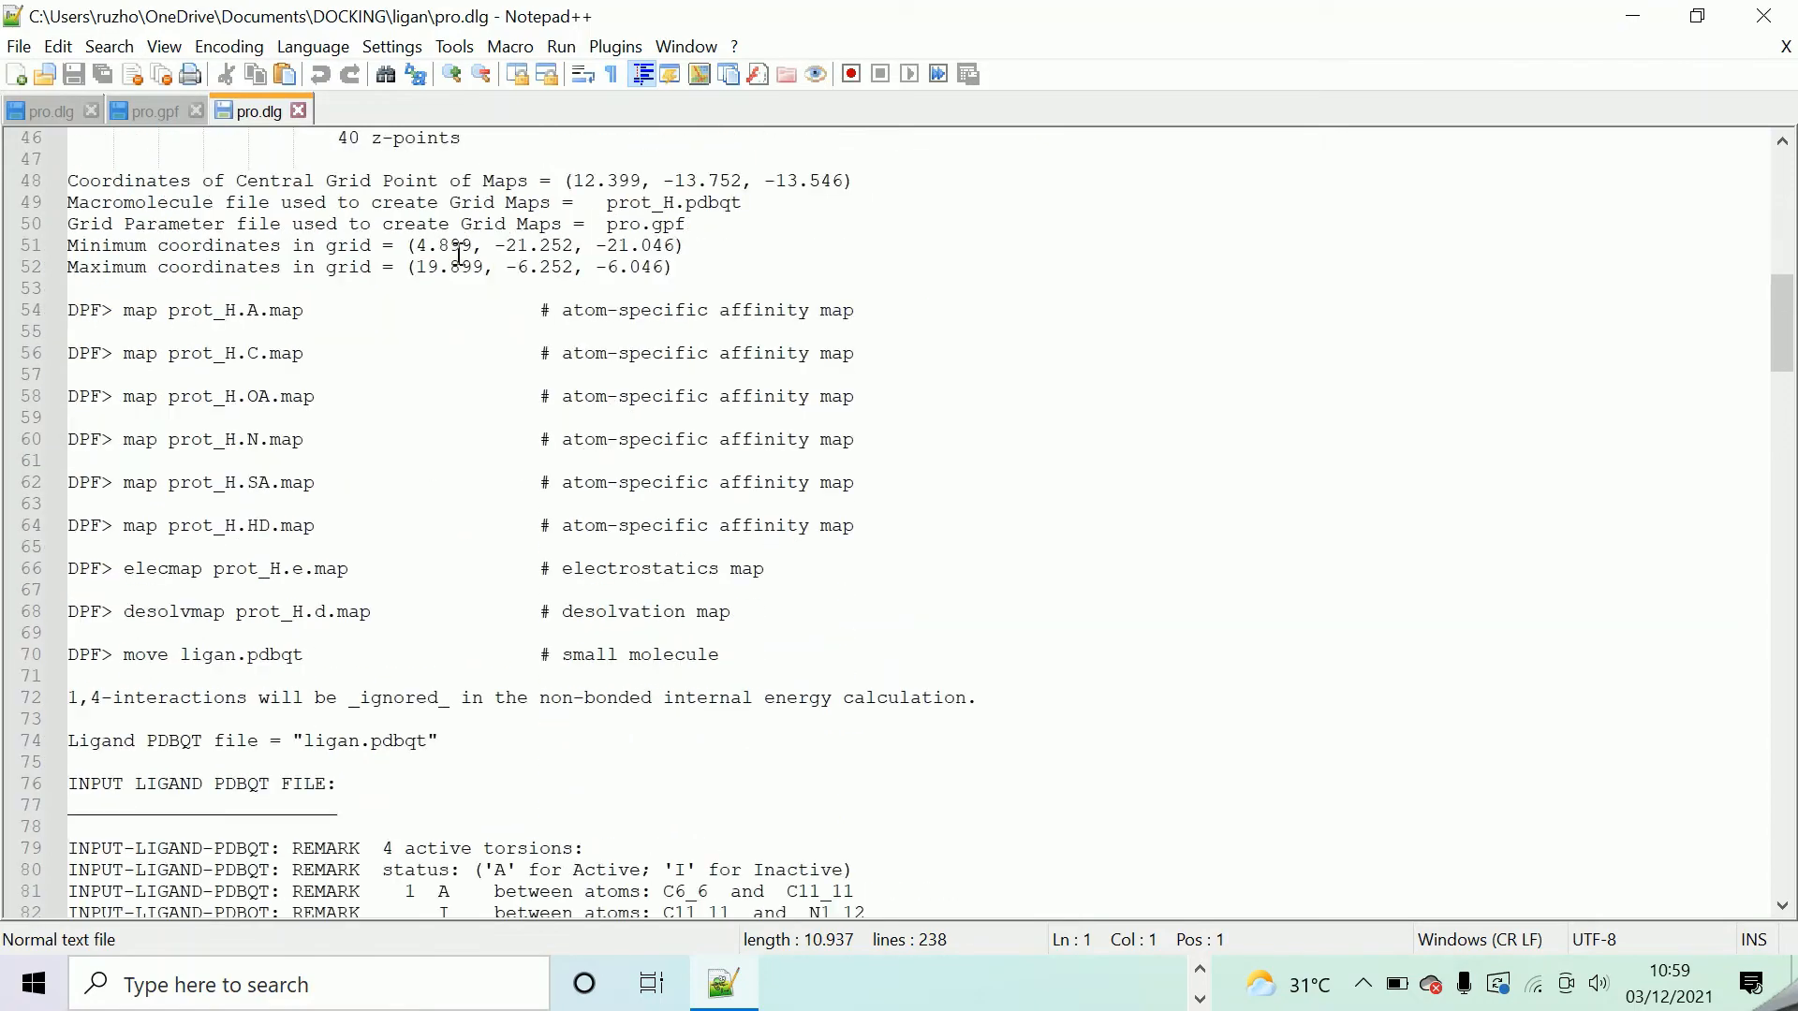
pyautogui.scroll(-20, 586, 364)
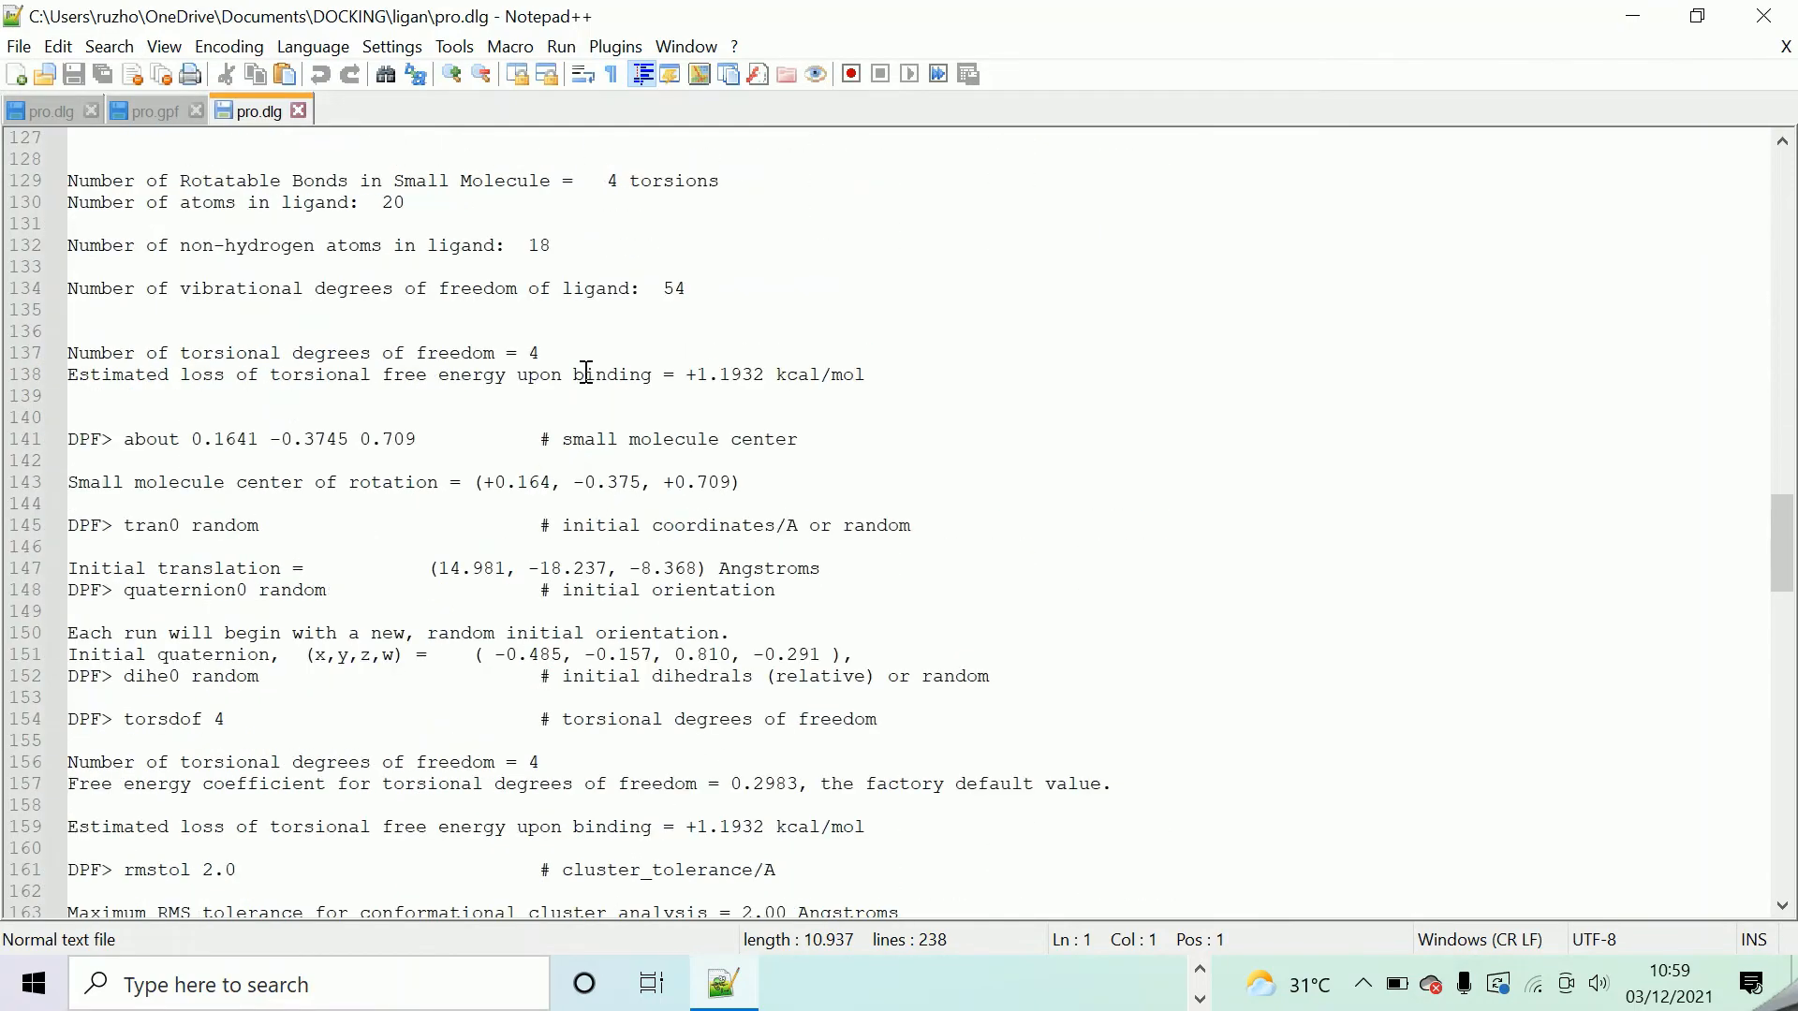
pyautogui.scroll(5, 609, 382)
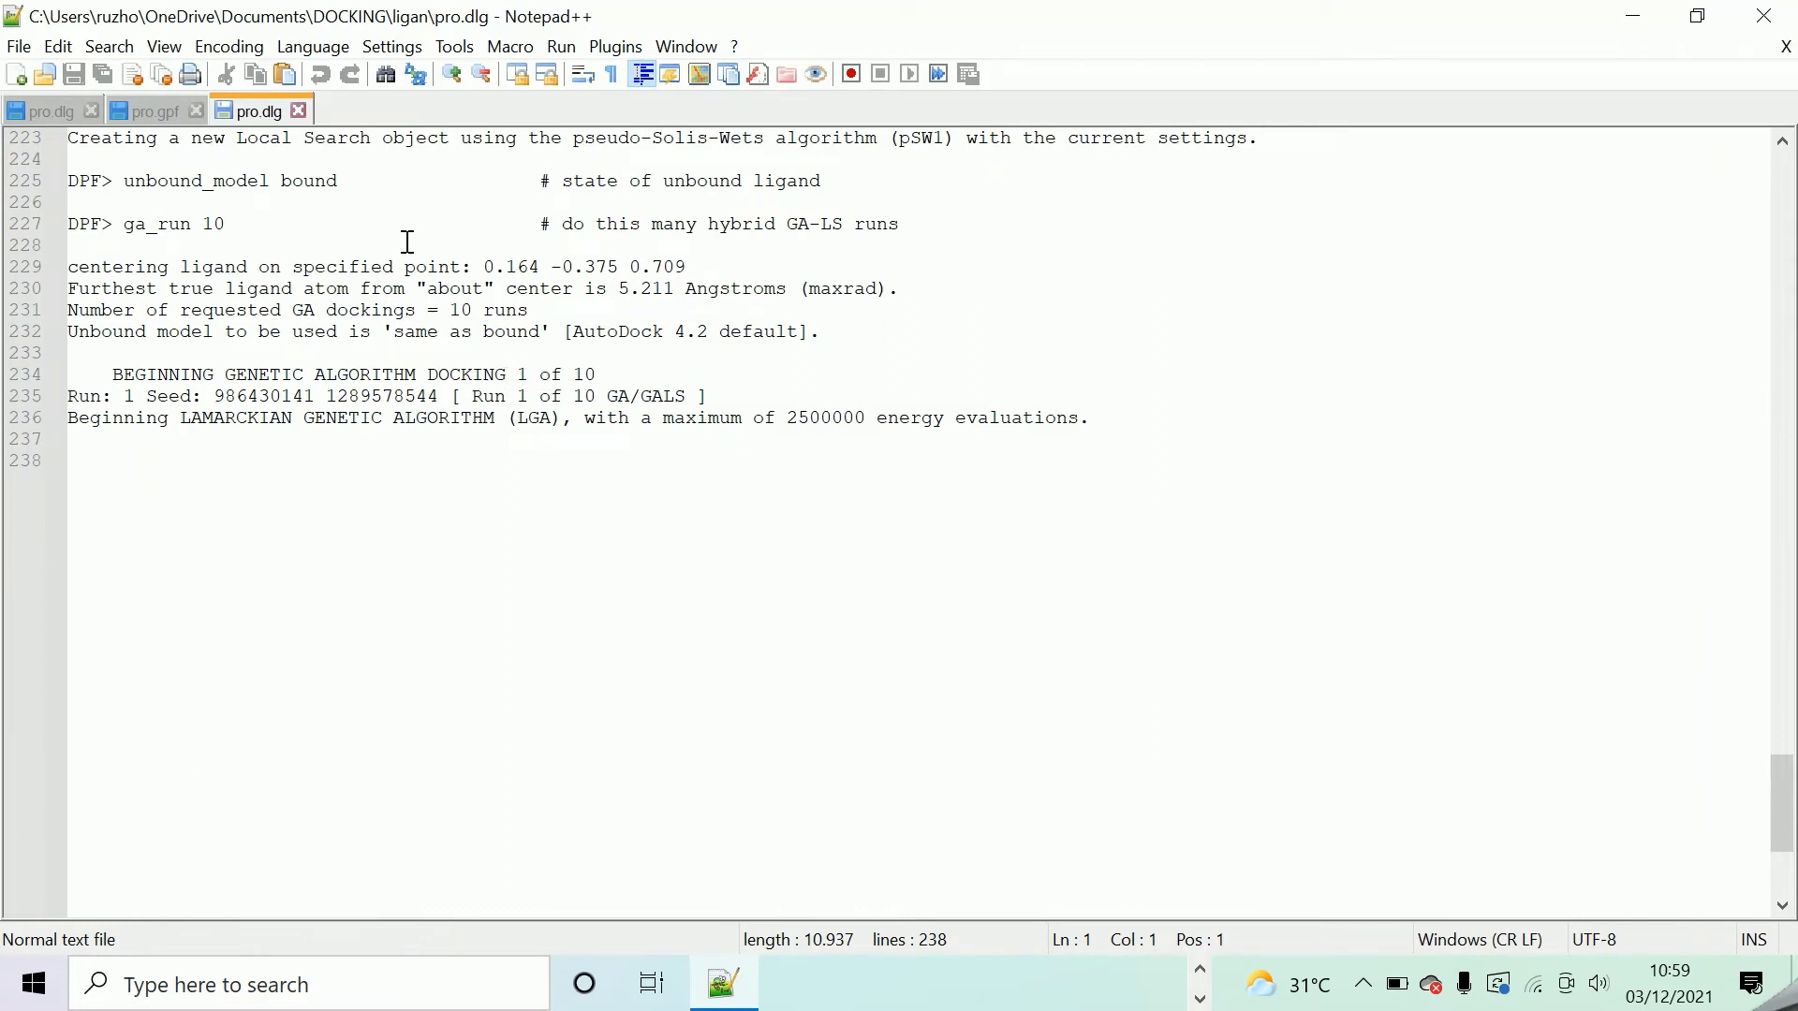
# Close all the open log and parameter files and exit Notepad++.
pyautogui.click(301, 110)
pyautogui.click(196, 110)
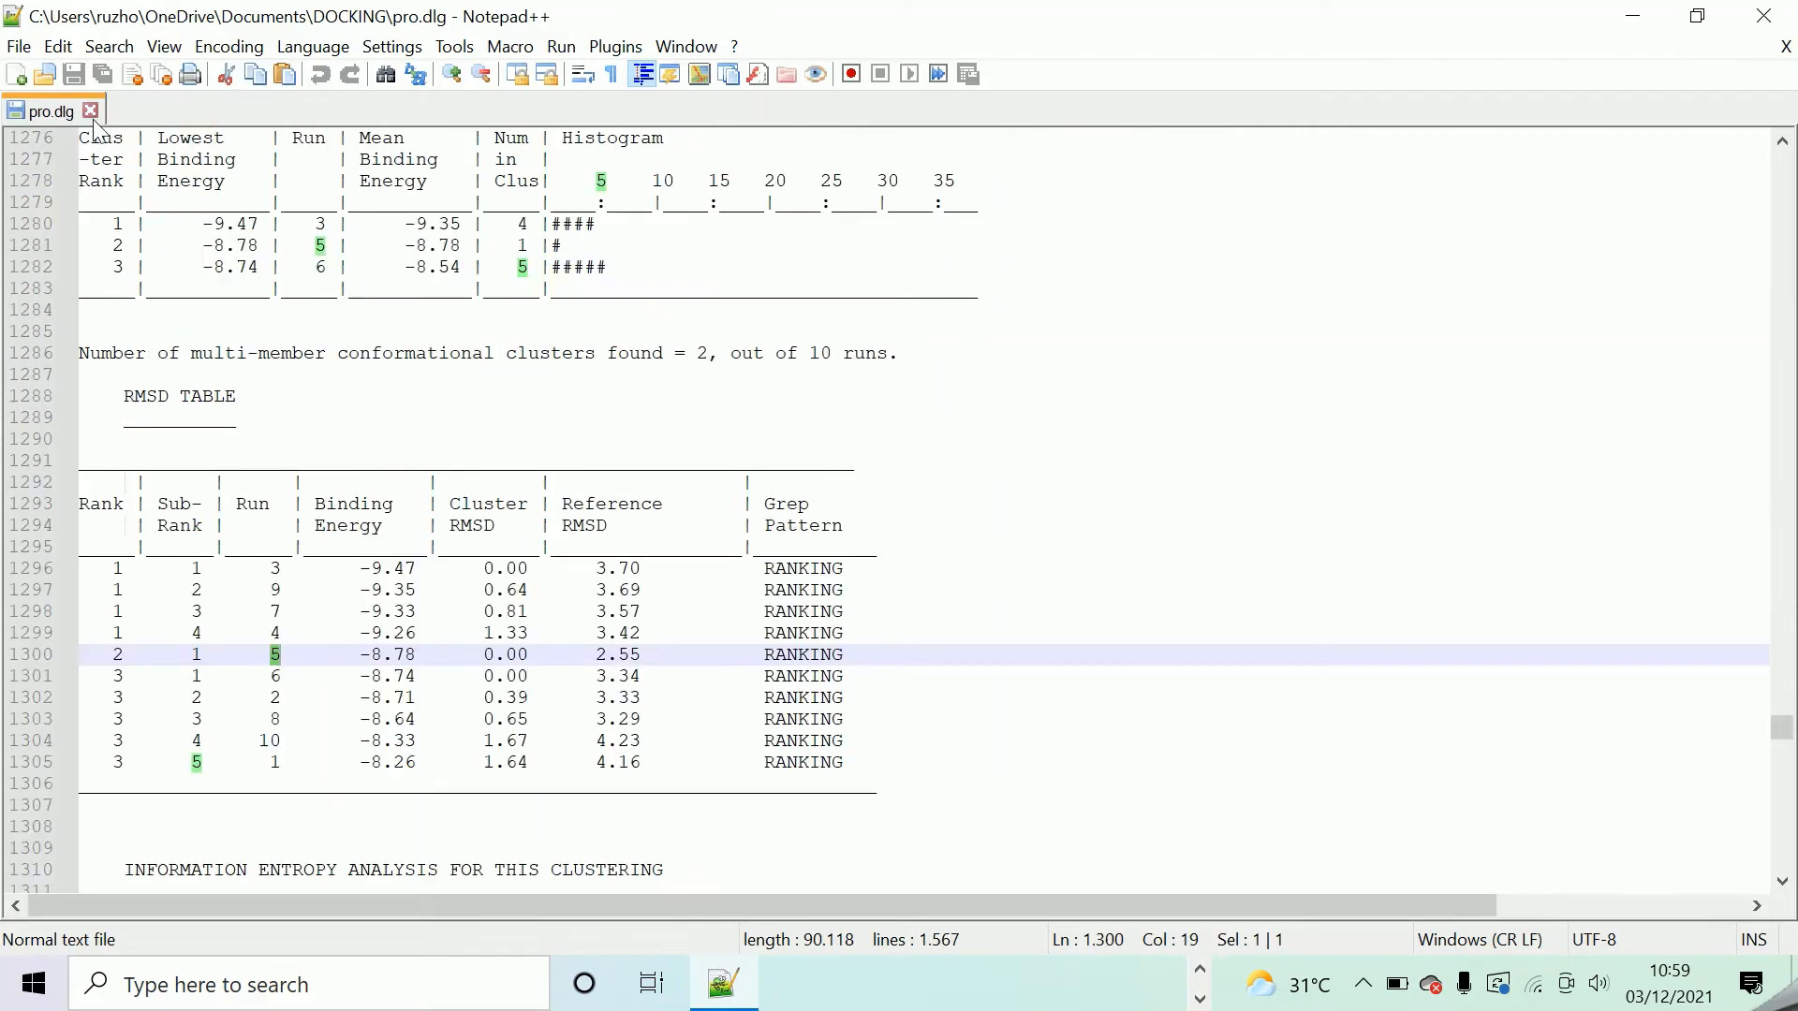
pyautogui.click(90, 111)
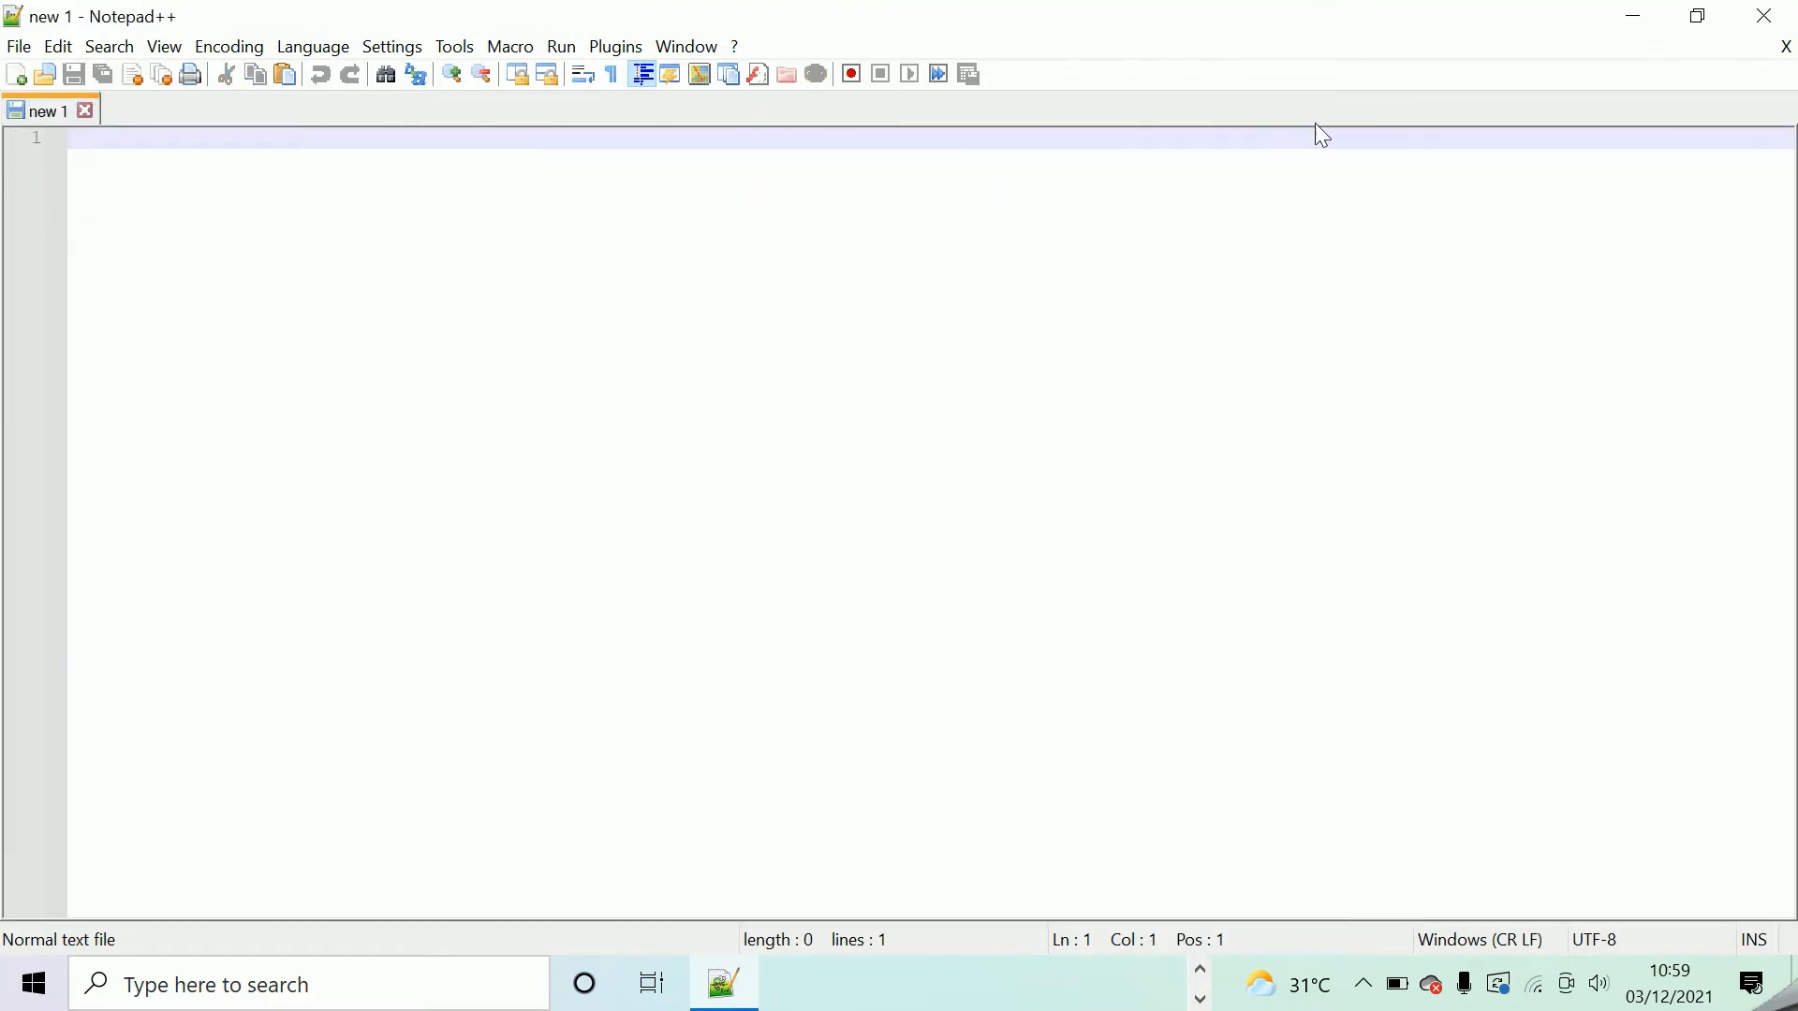
pyautogui.click(1782, 29)
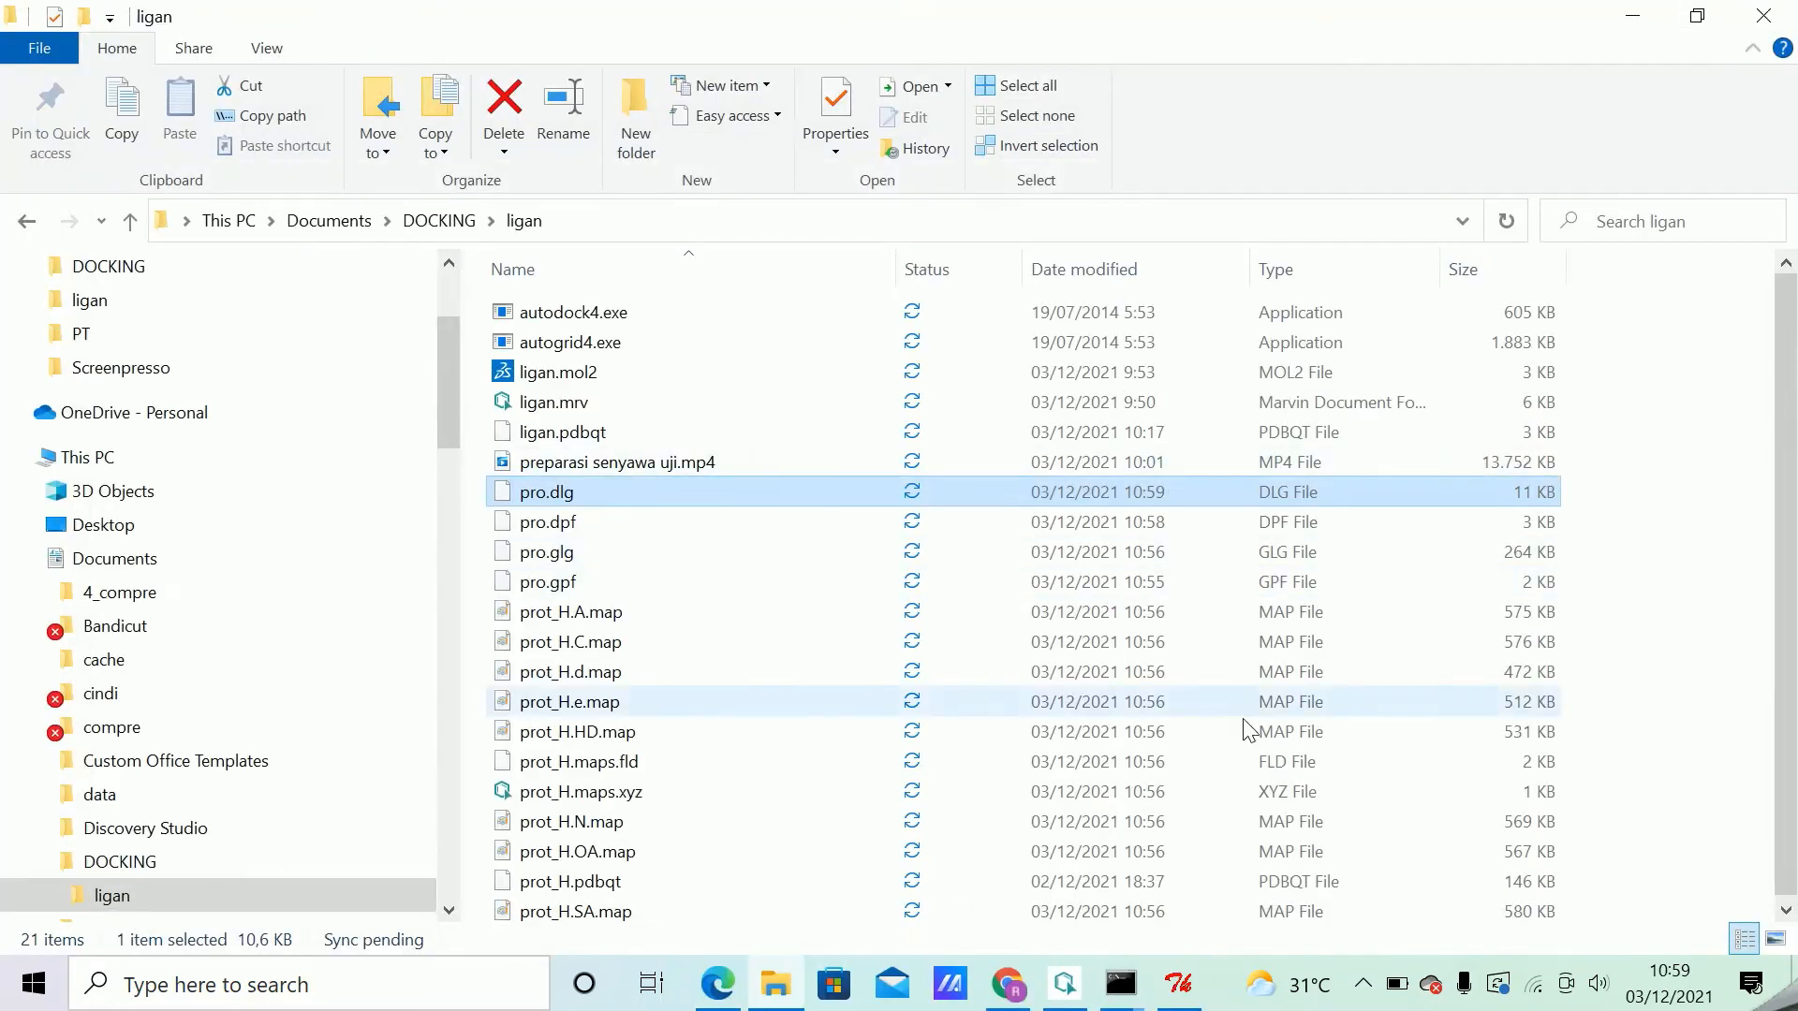
pyautogui.moveTo(1248, 1002)
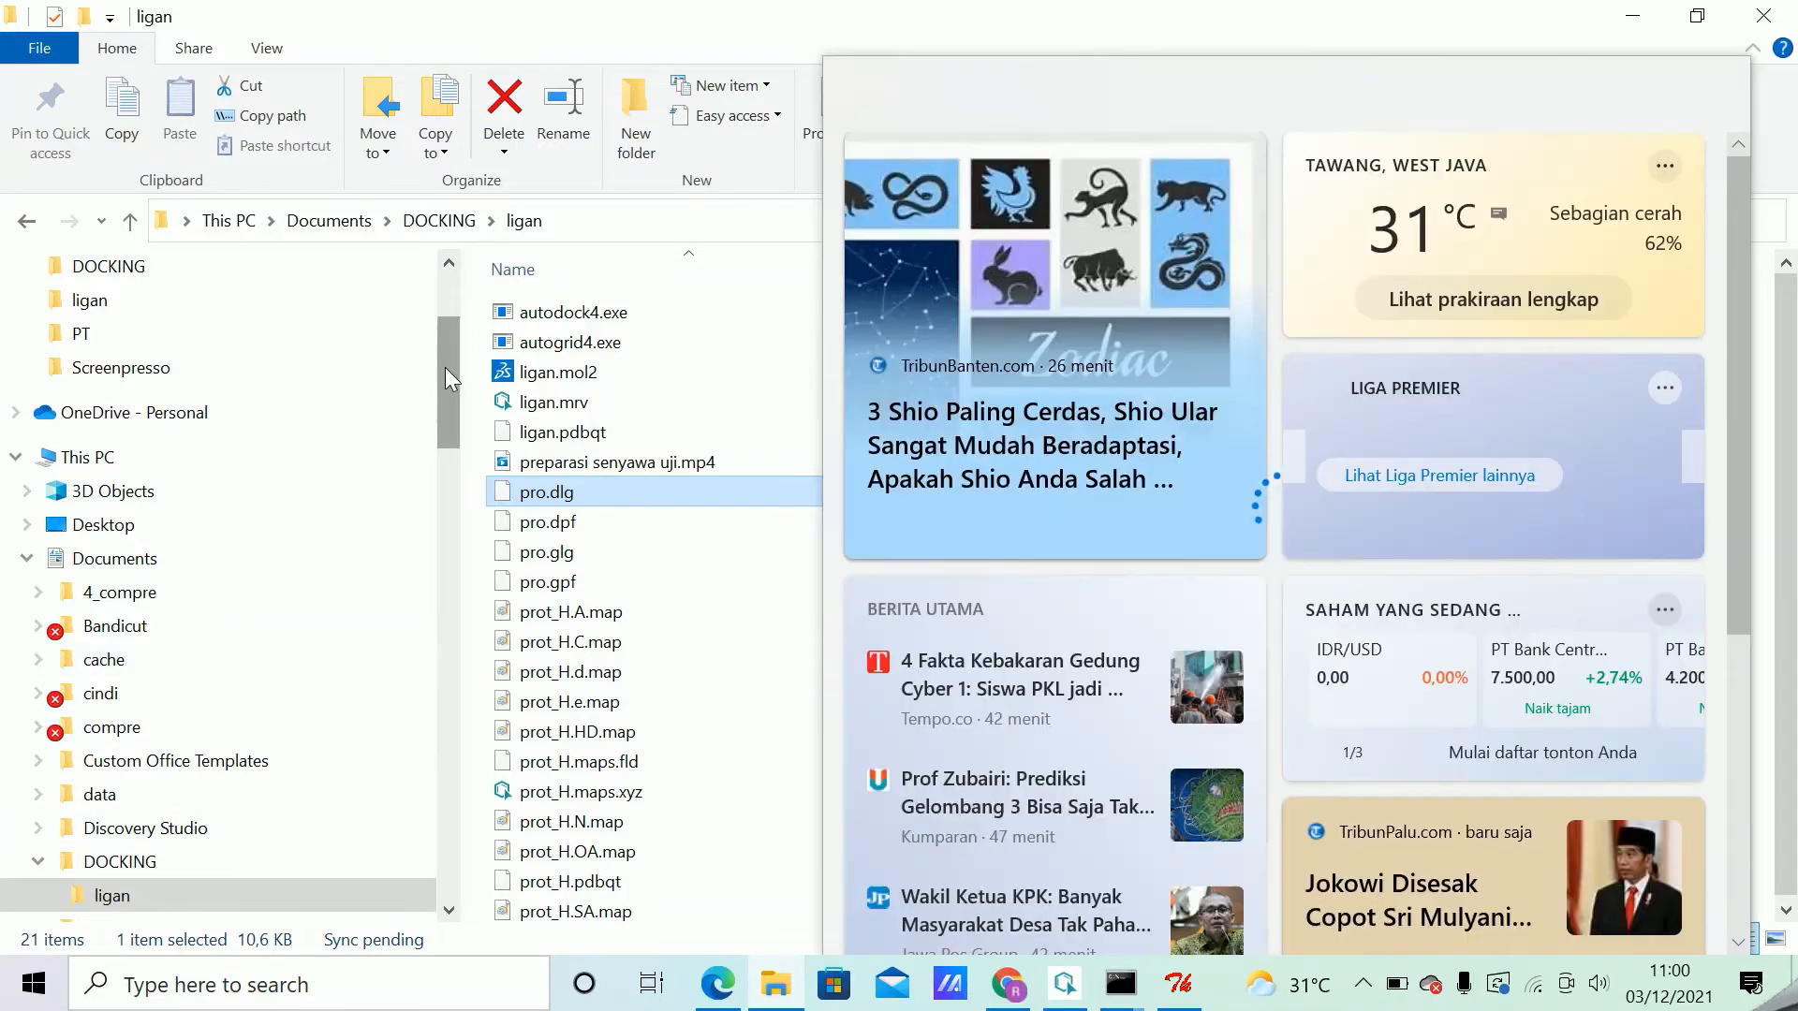
pyautogui.click(446, 367)
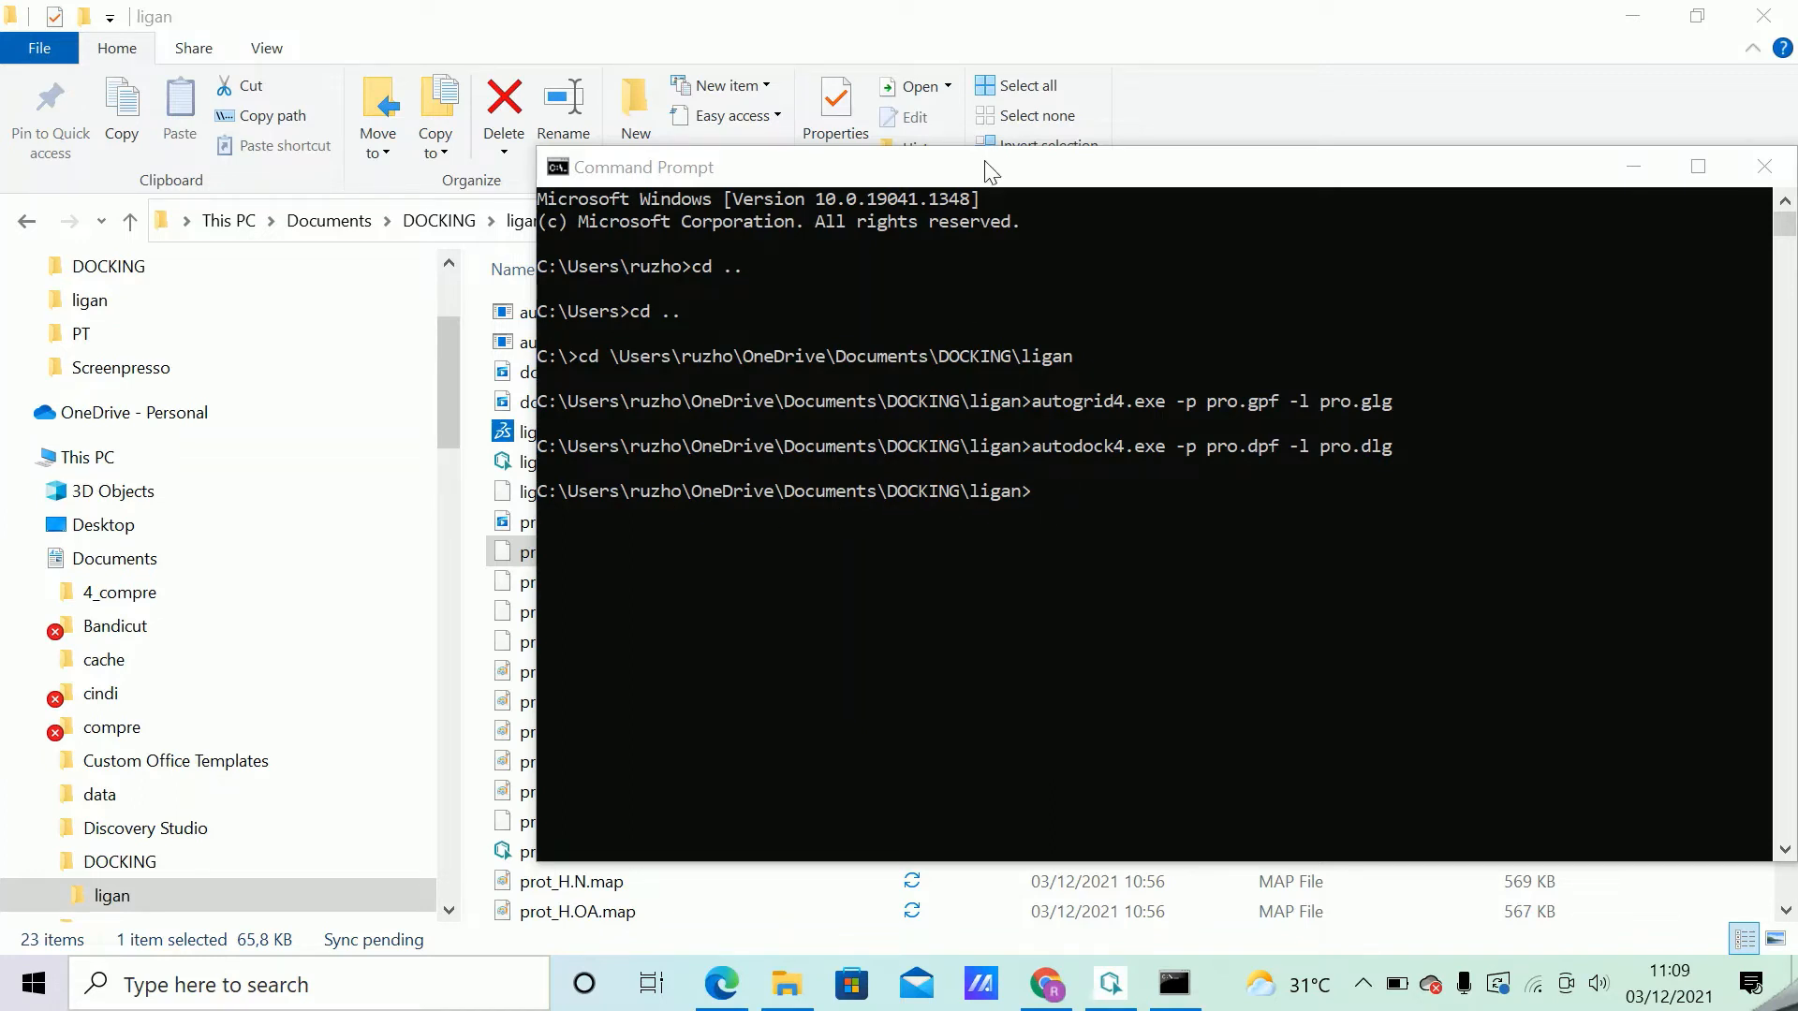
# Reopen the ligan folder's pro.dlg in Notepad++ and examine the completion message and run time at its end.
pyautogui.moveTo(975, 170); pyautogui.dragTo(1172, 172)
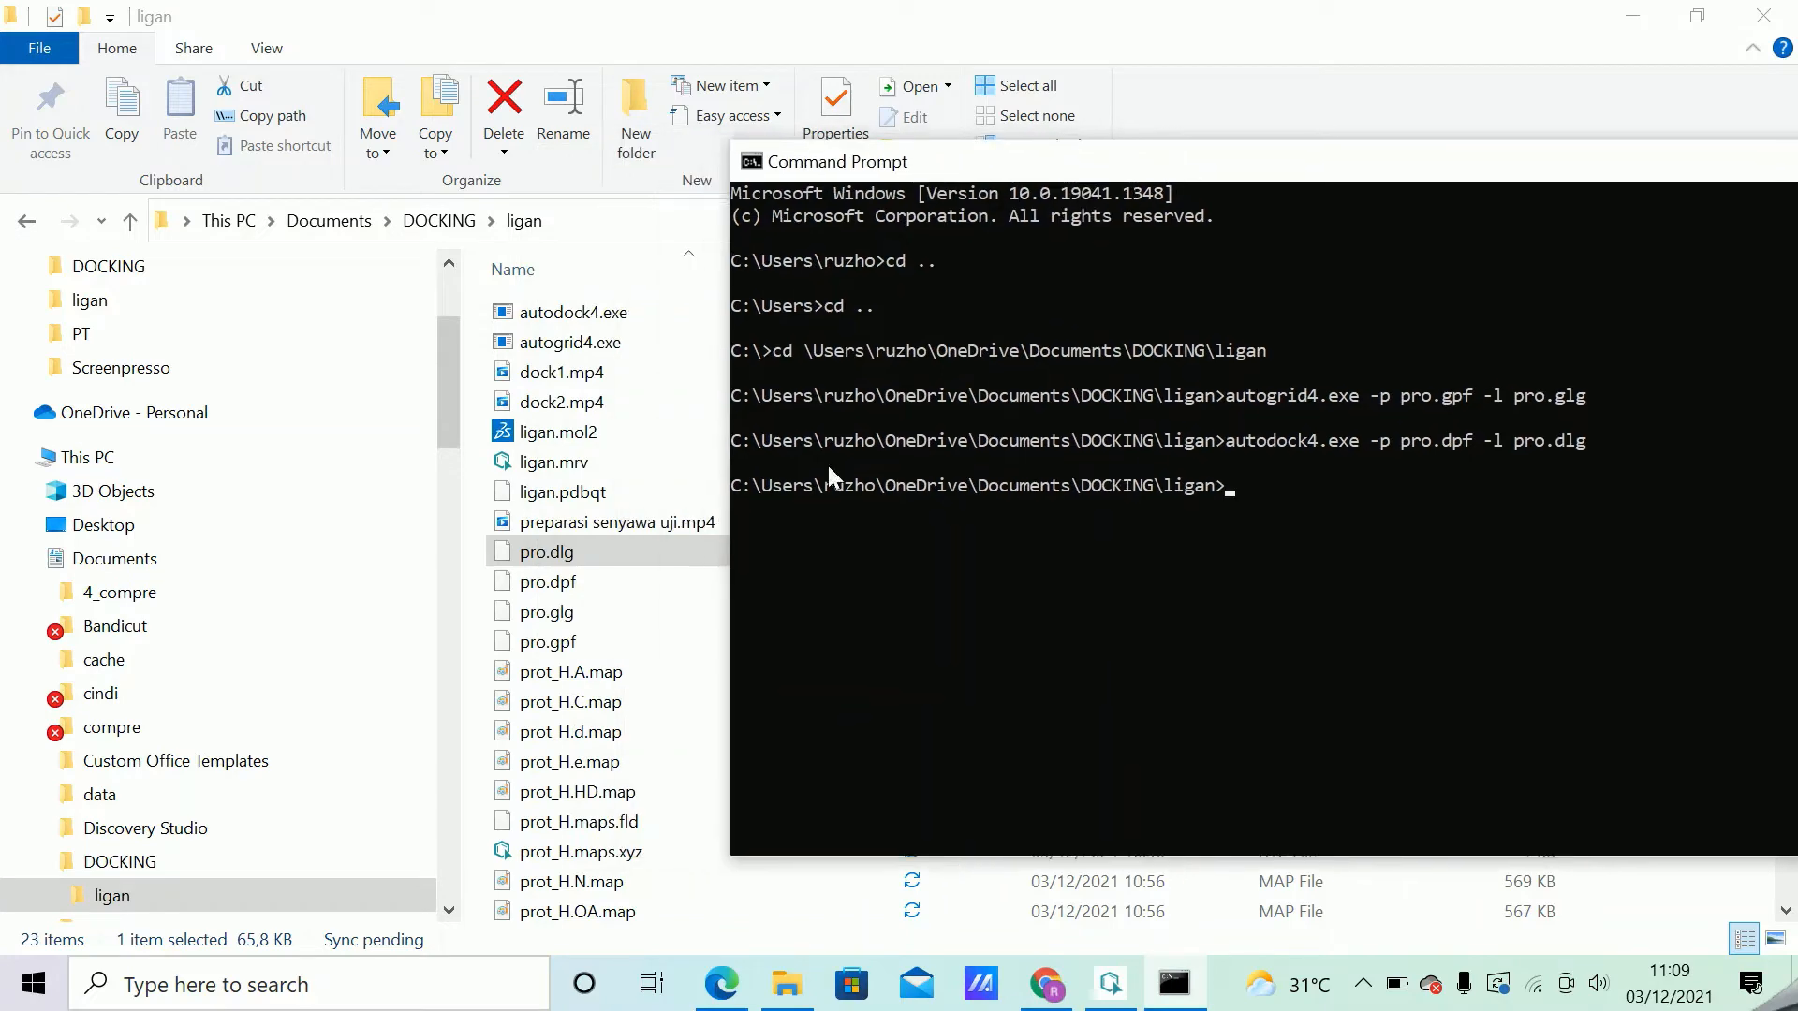
pyautogui.click(558, 552)
pyautogui.rightClick(558, 552)
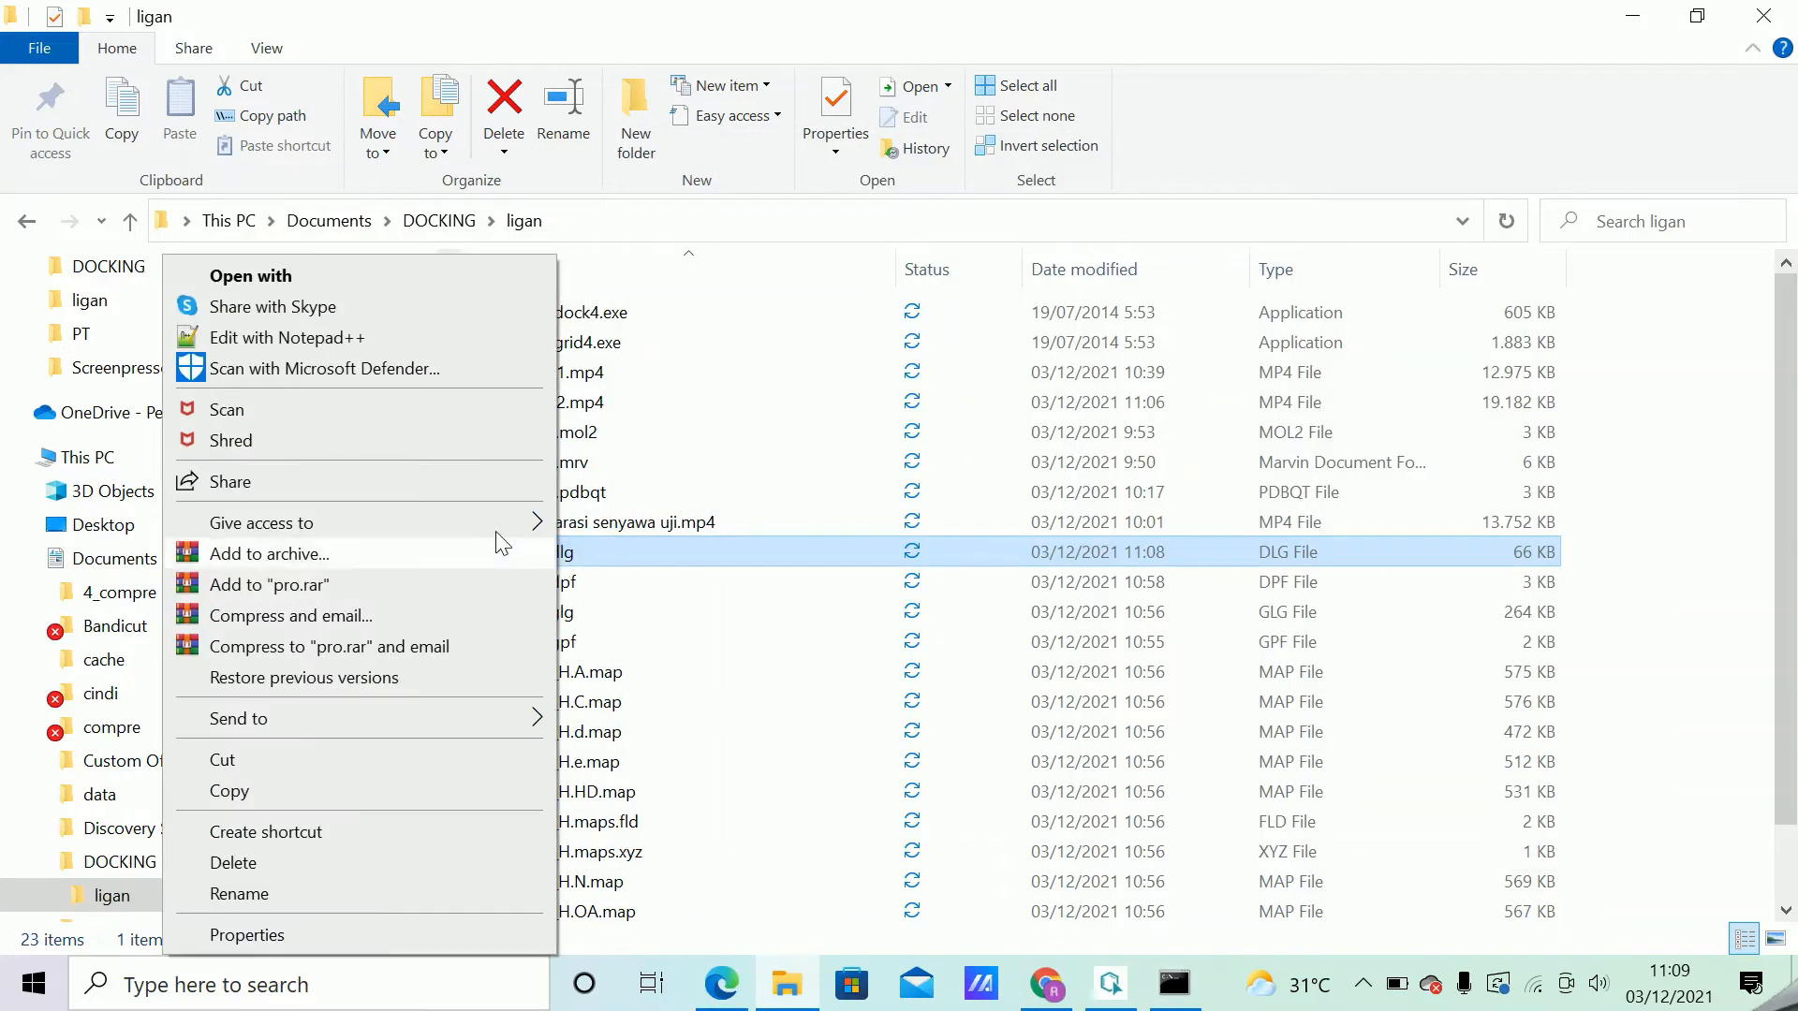
pyautogui.click(381, 334)
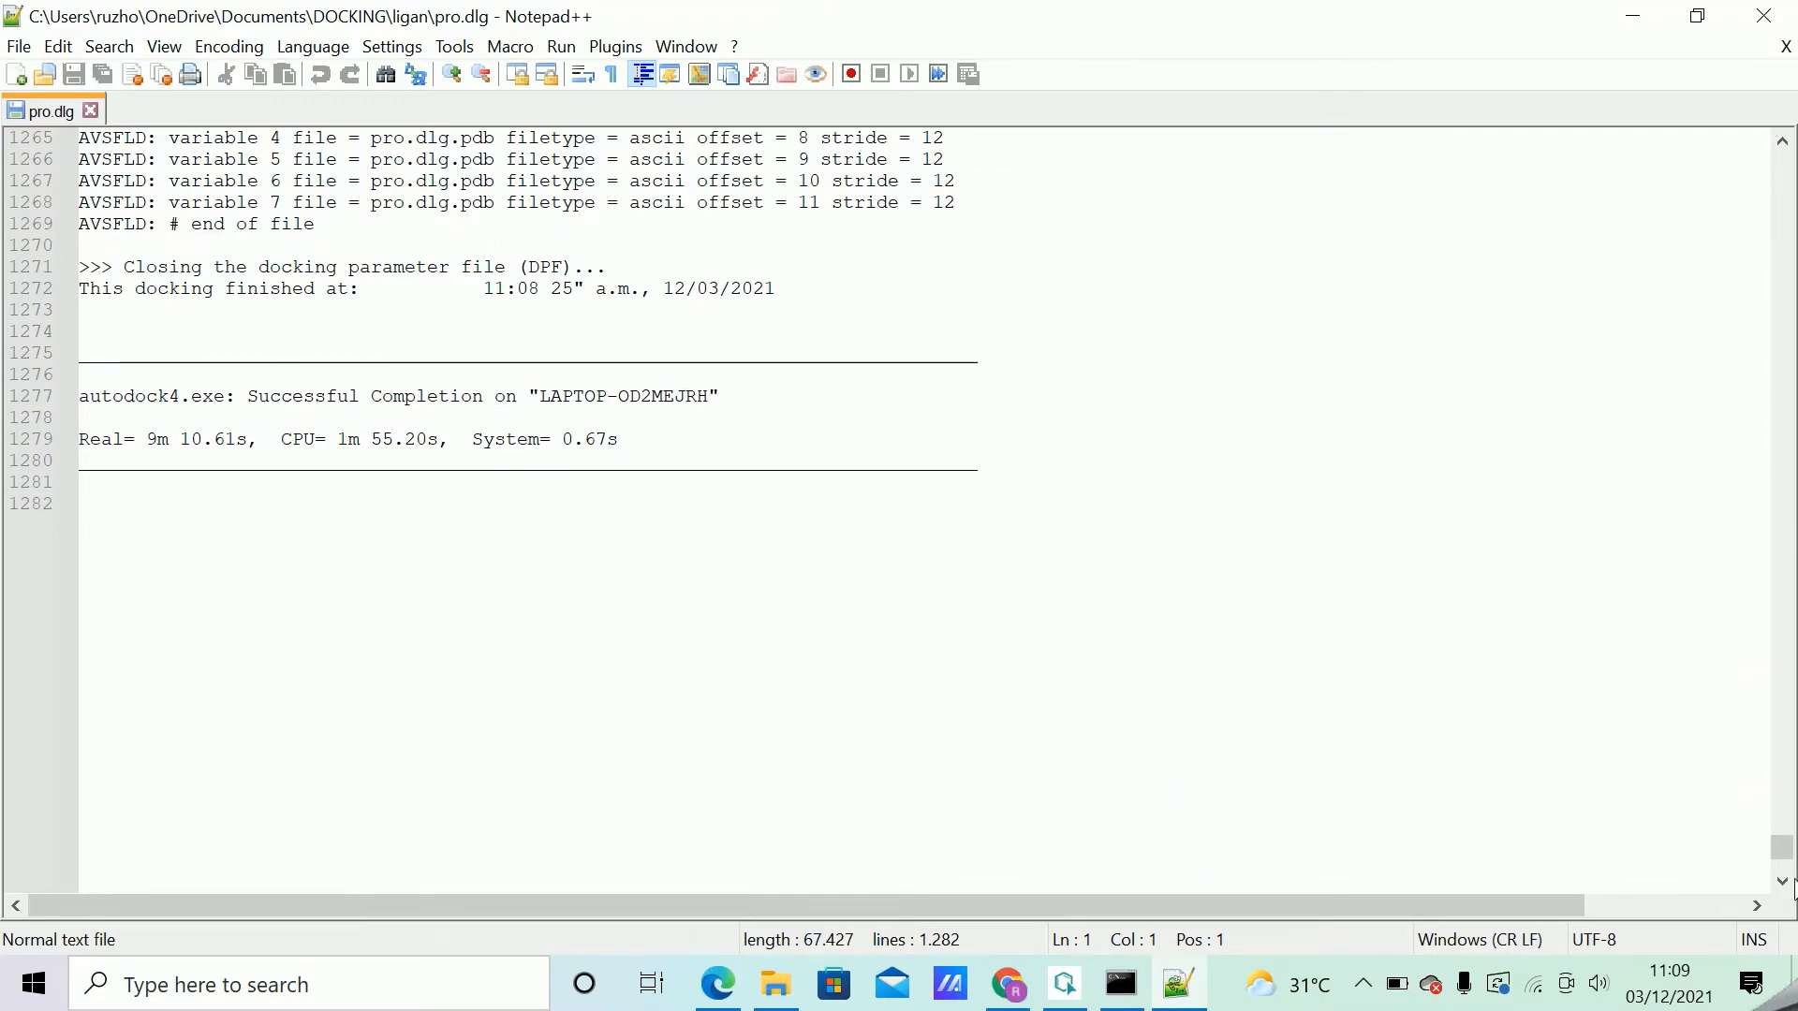
pyautogui.moveTo(1781, 848)
pyautogui.mouseDown()
pyautogui.moveTo(1782, 164)
pyautogui.moveTo(1782, 842)
pyautogui.mouseUp()
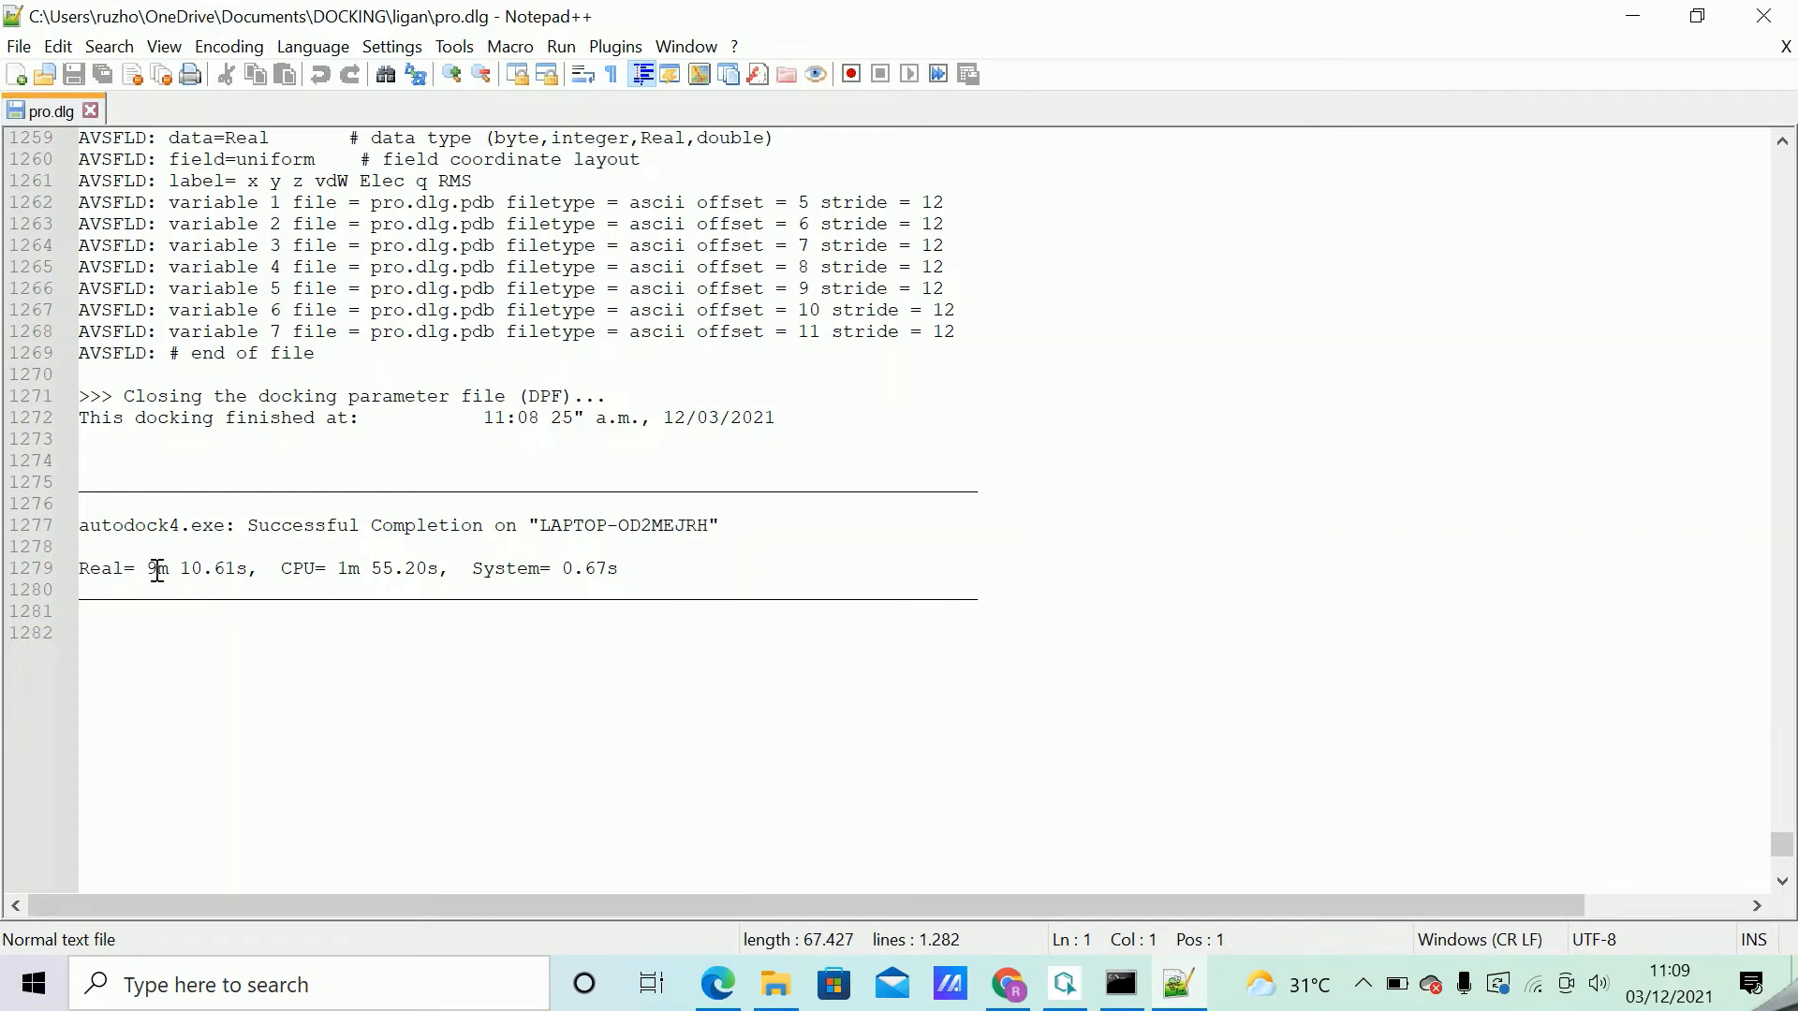
# Check the docking's real run time and the successful completion line at the end of pro.dlg.
pyautogui.moveTo(149, 568); pyautogui.dragTo(204, 570)
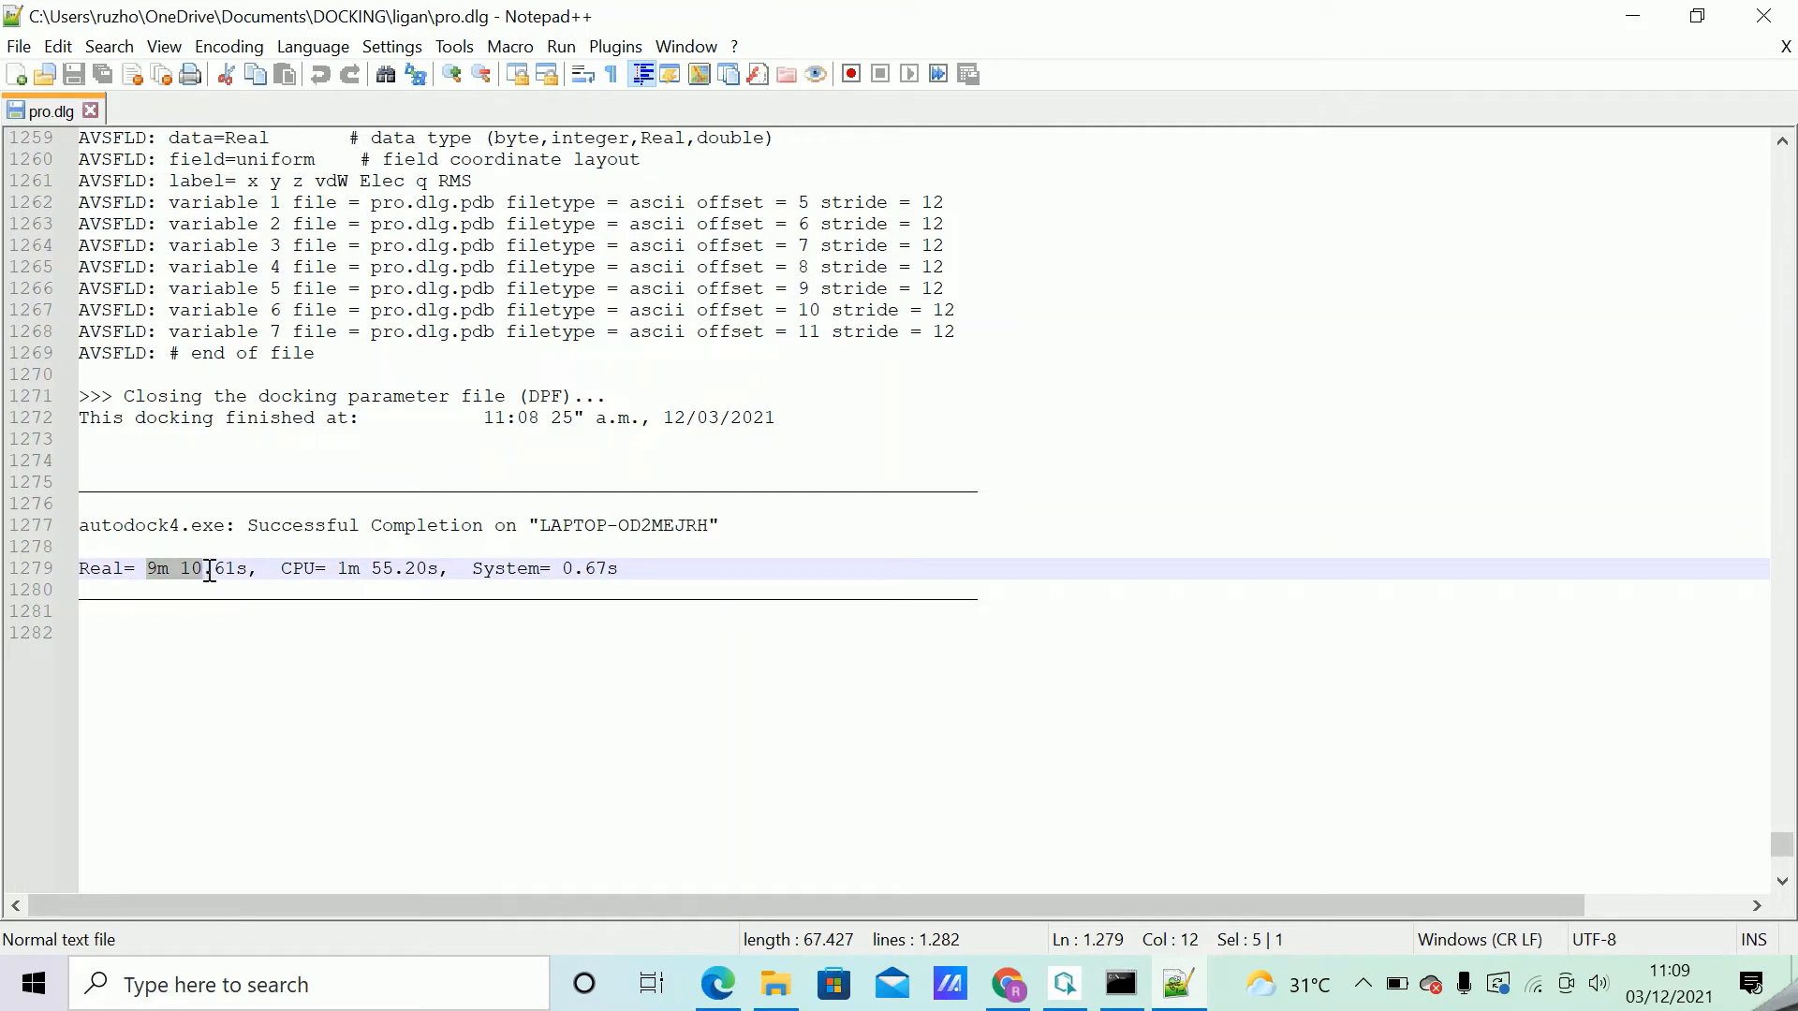
pyautogui.click(795, 505)
pyautogui.click(739, 524)
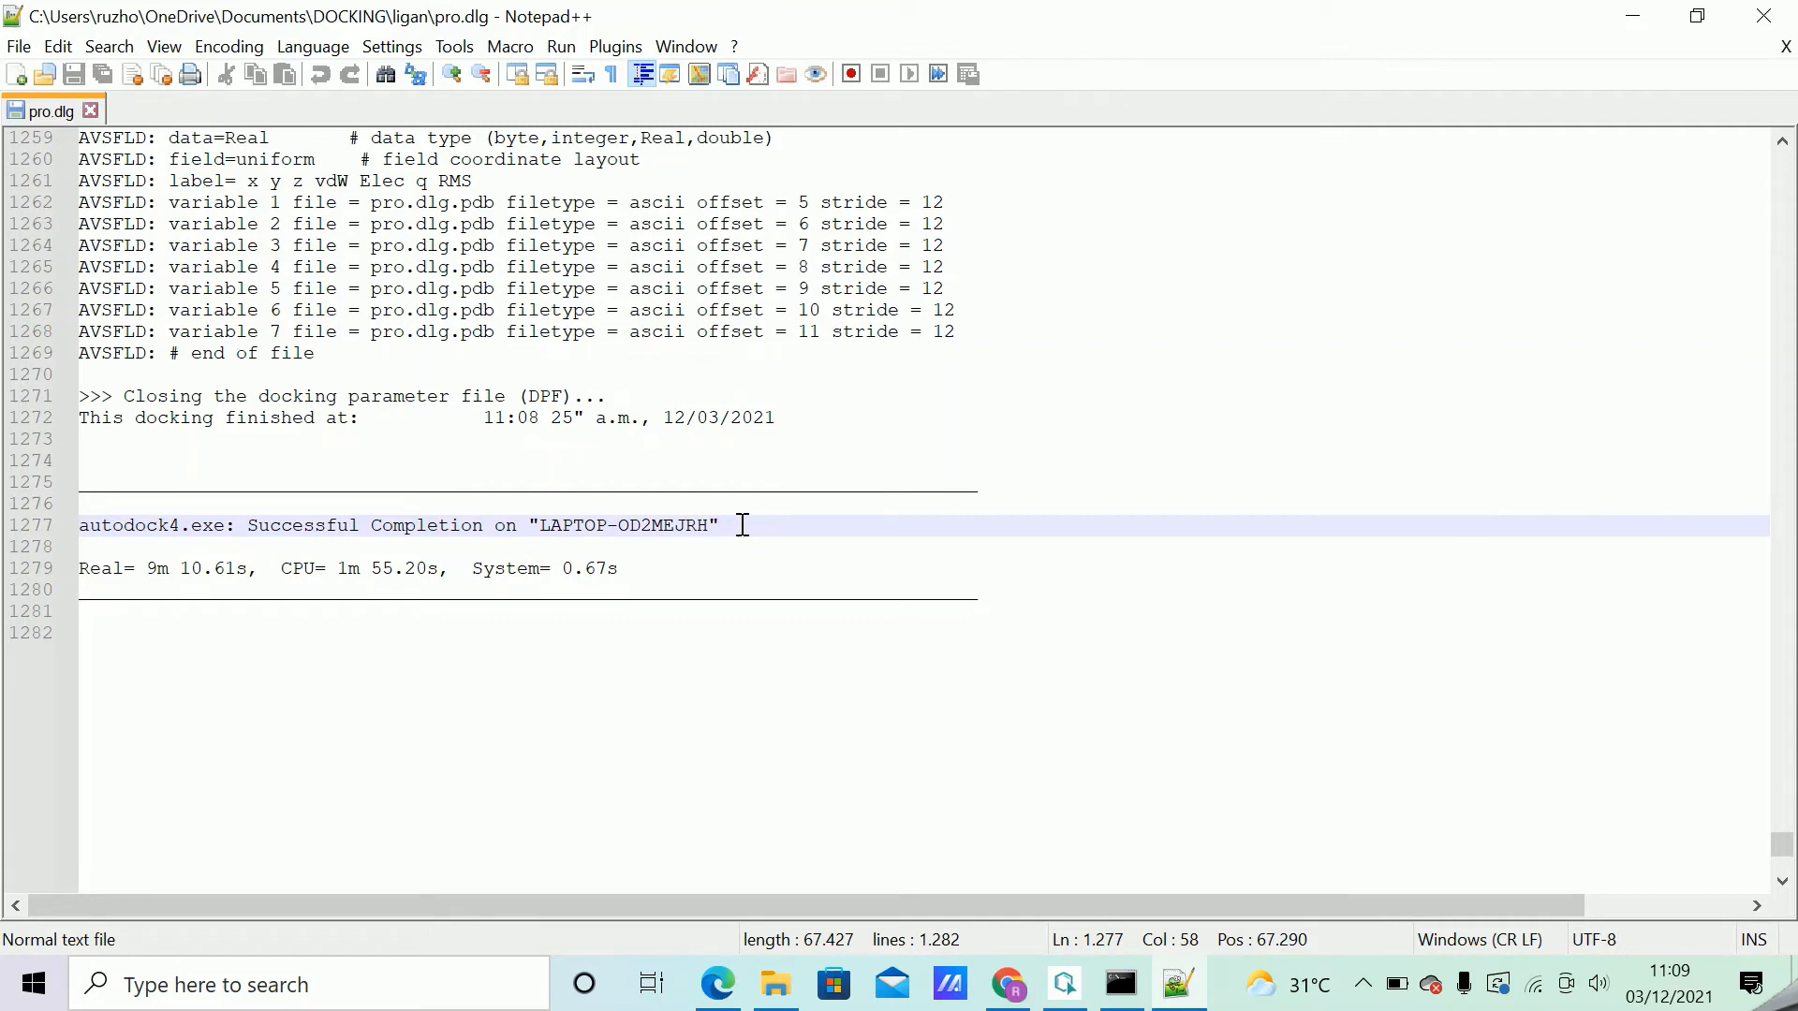
# Search pro.dlg for "histo" and view the clustering histogram together with the RMSD table below it.
pyautogui.hotkey('ctrl', 'f')
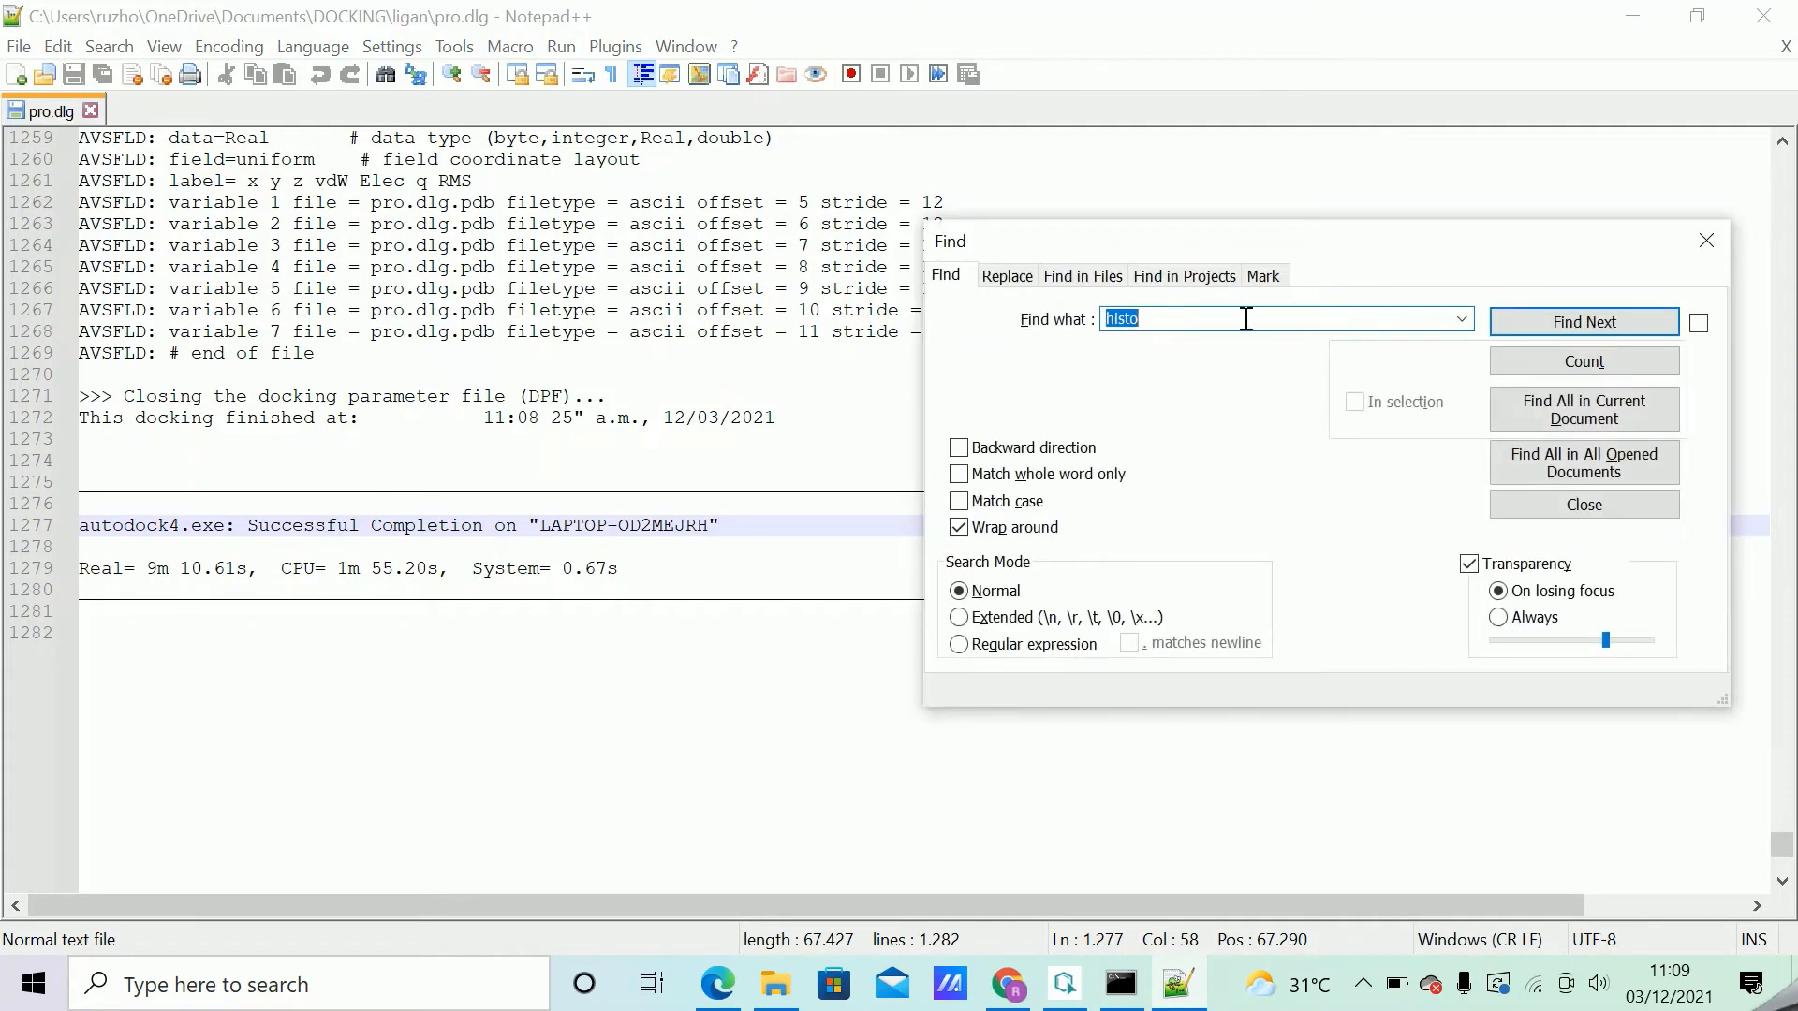
pyautogui.write('hi')
pyautogui.click(1585, 322)
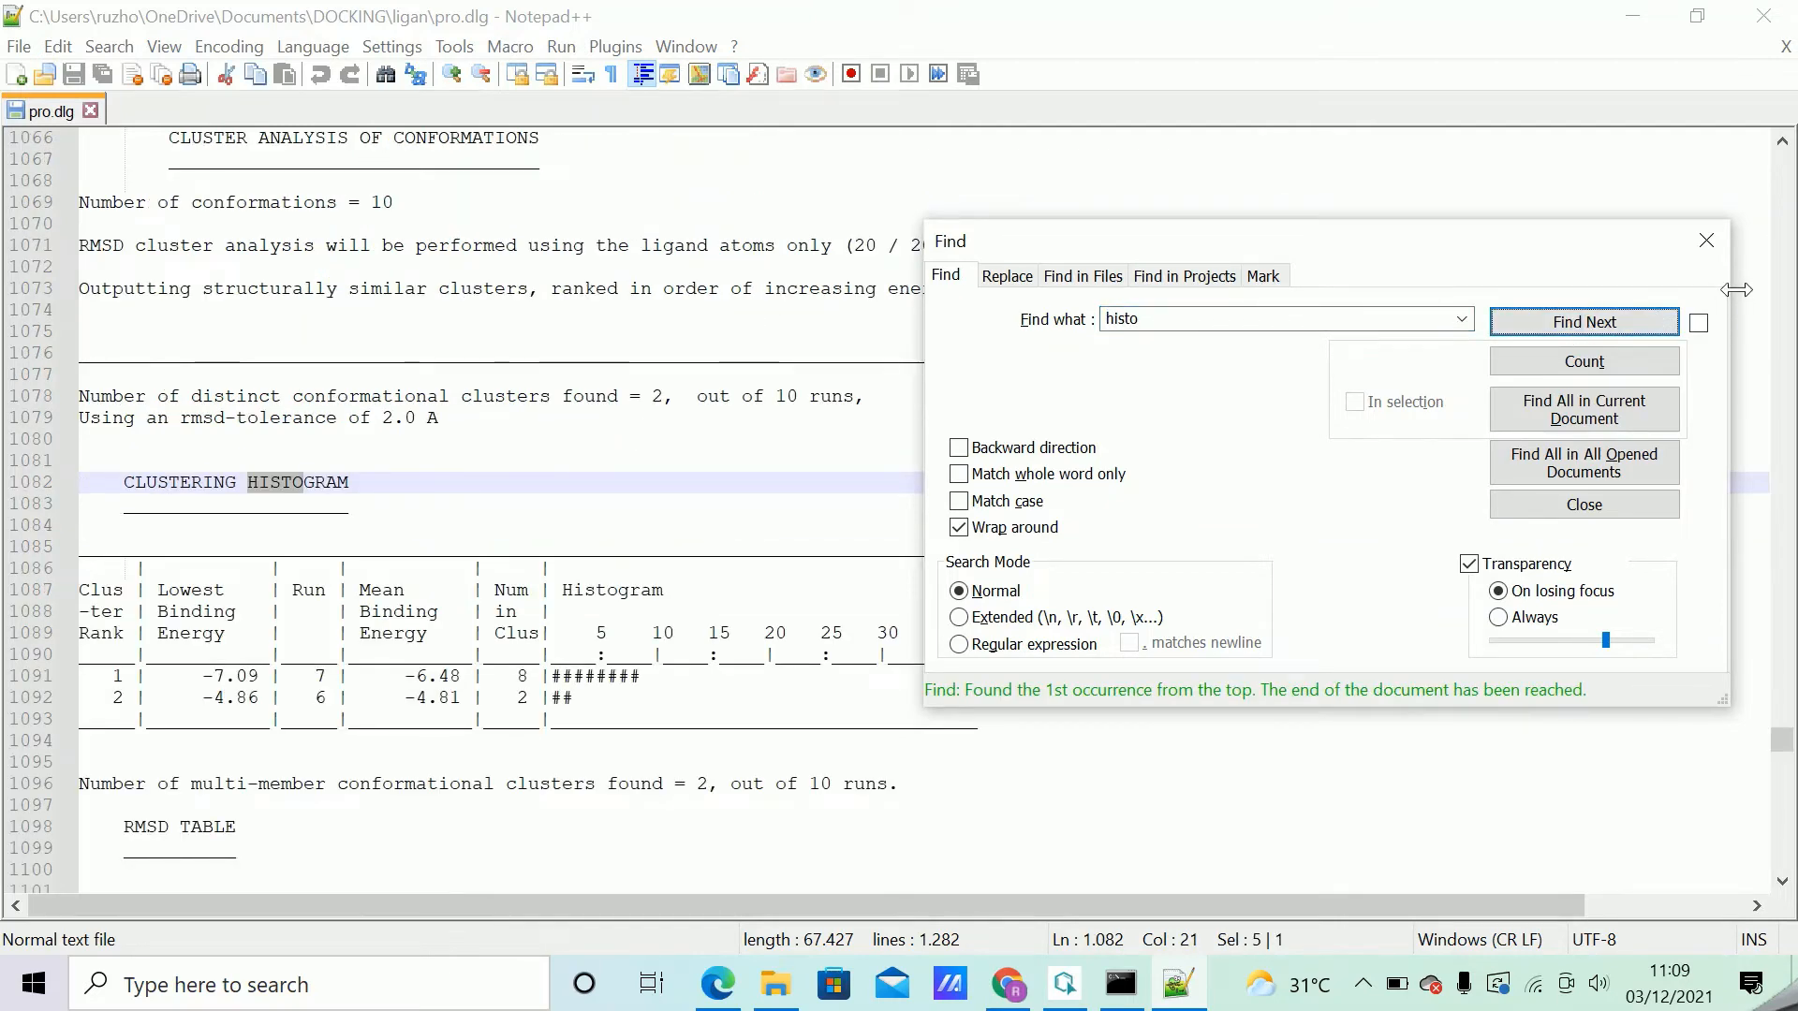
pyautogui.click(1707, 243)
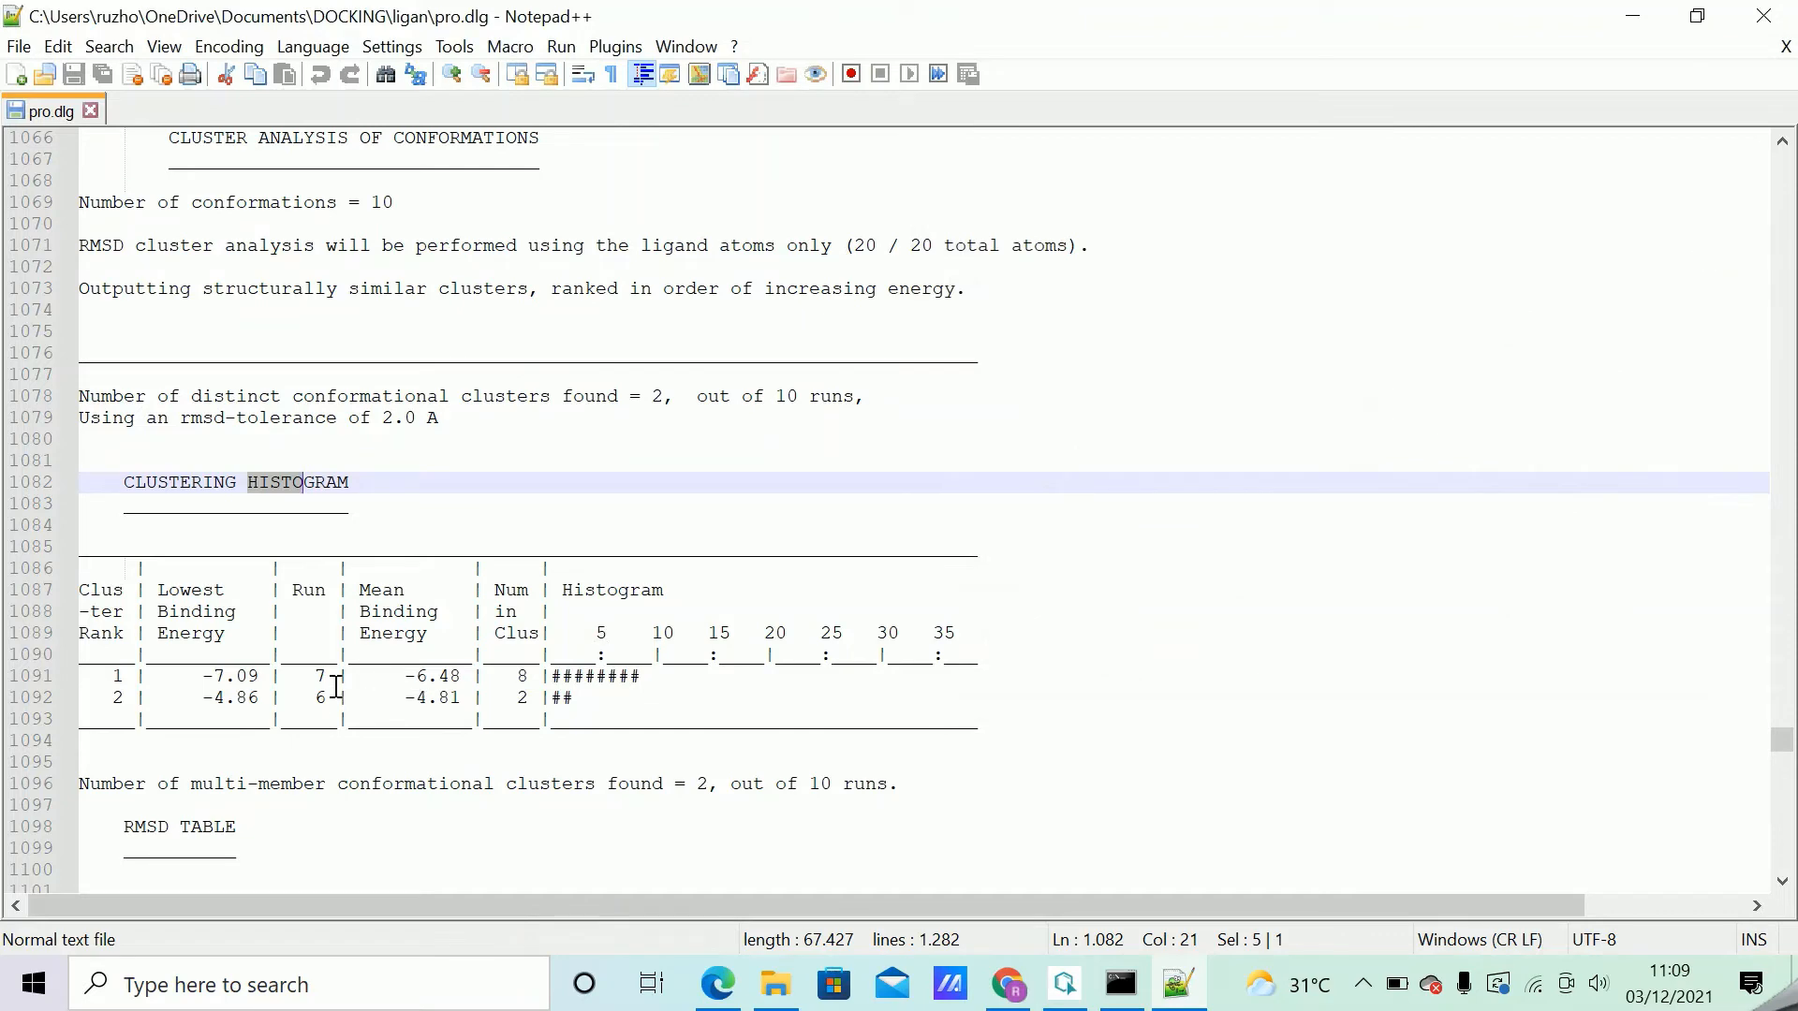
pyautogui.scroll(-5, 290, 675)
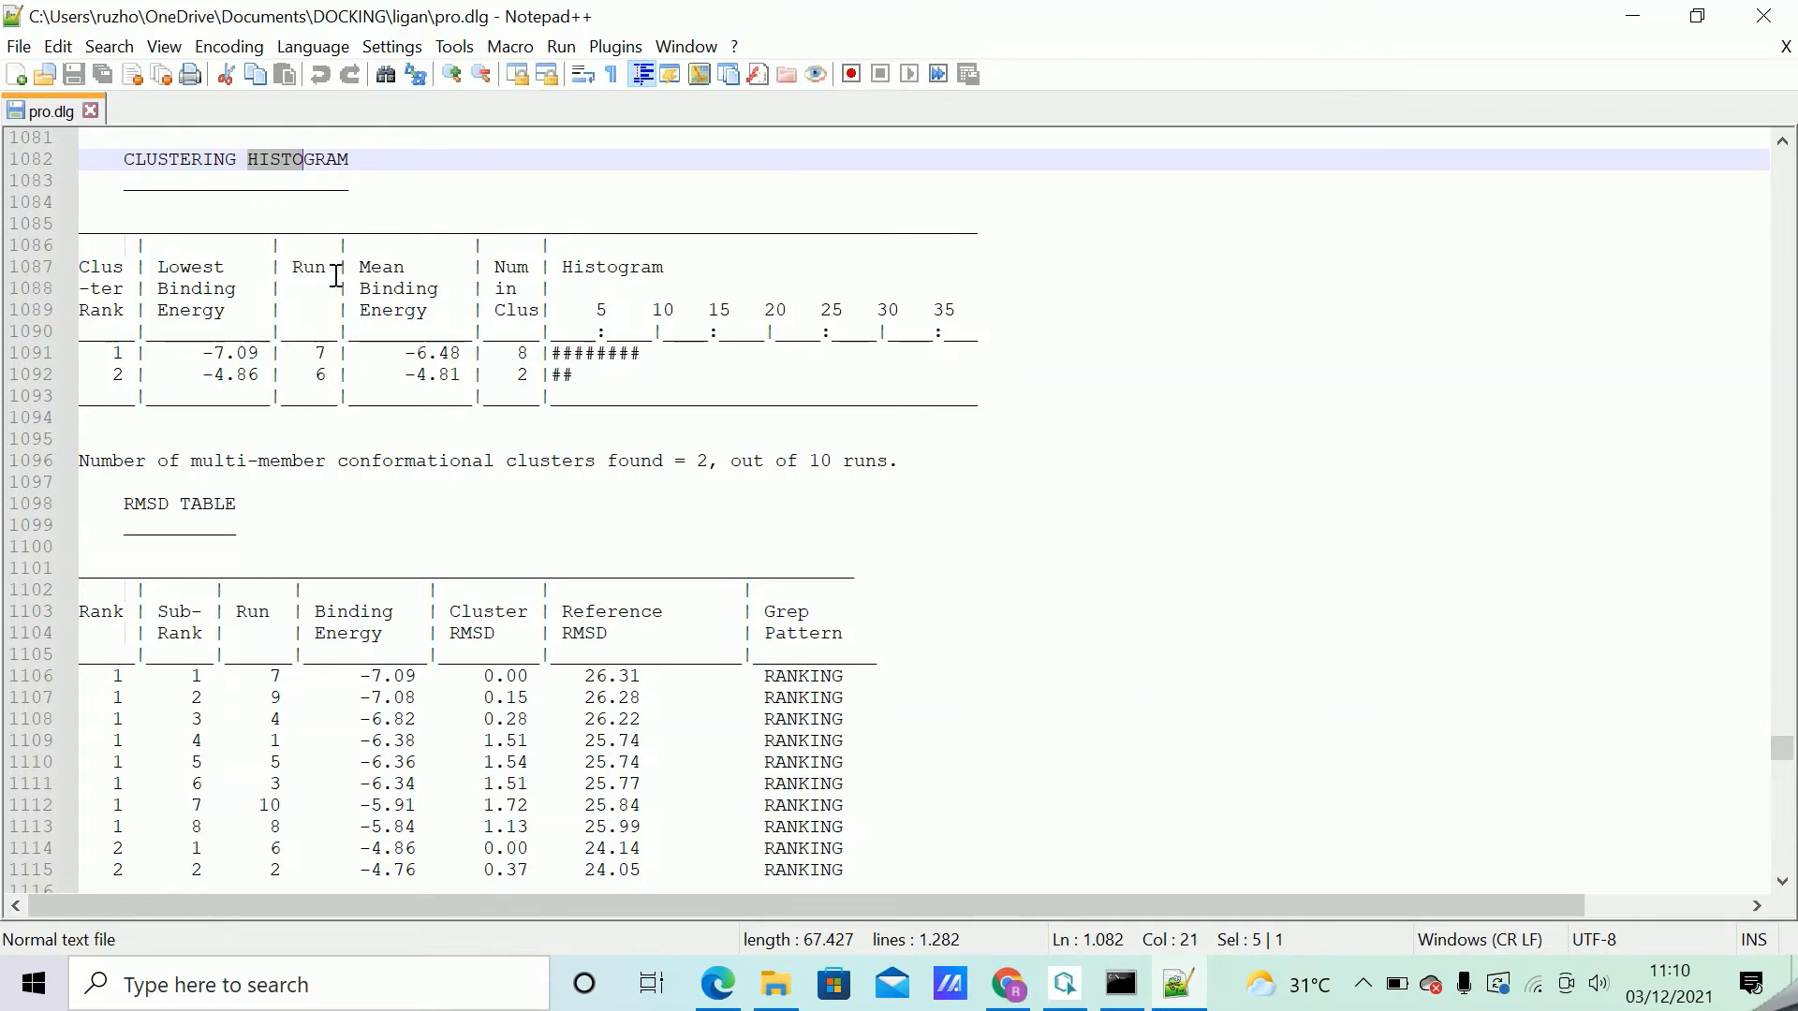
# Examine the run number of the top-ranked cluster in the clustering histogram.
pyautogui.click(313, 355)
pyautogui.moveTo(313, 360); pyautogui.dragTo(326, 358)
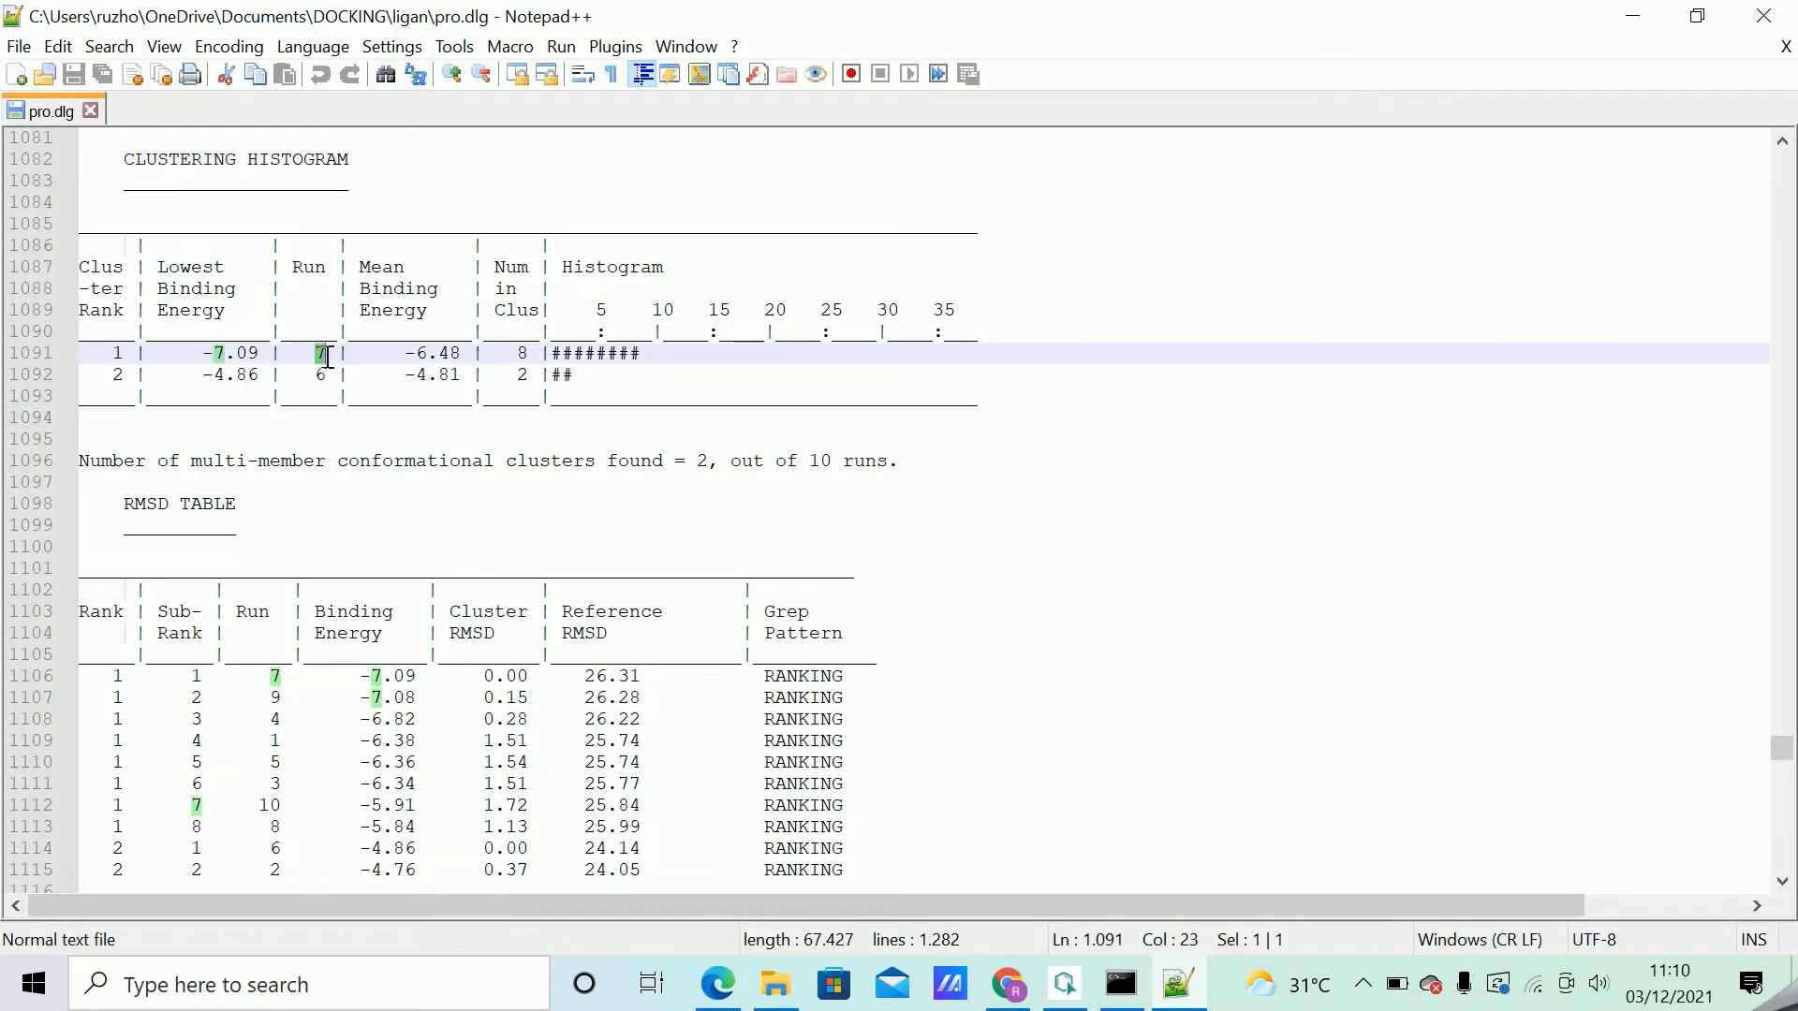
pyautogui.click(304, 355)
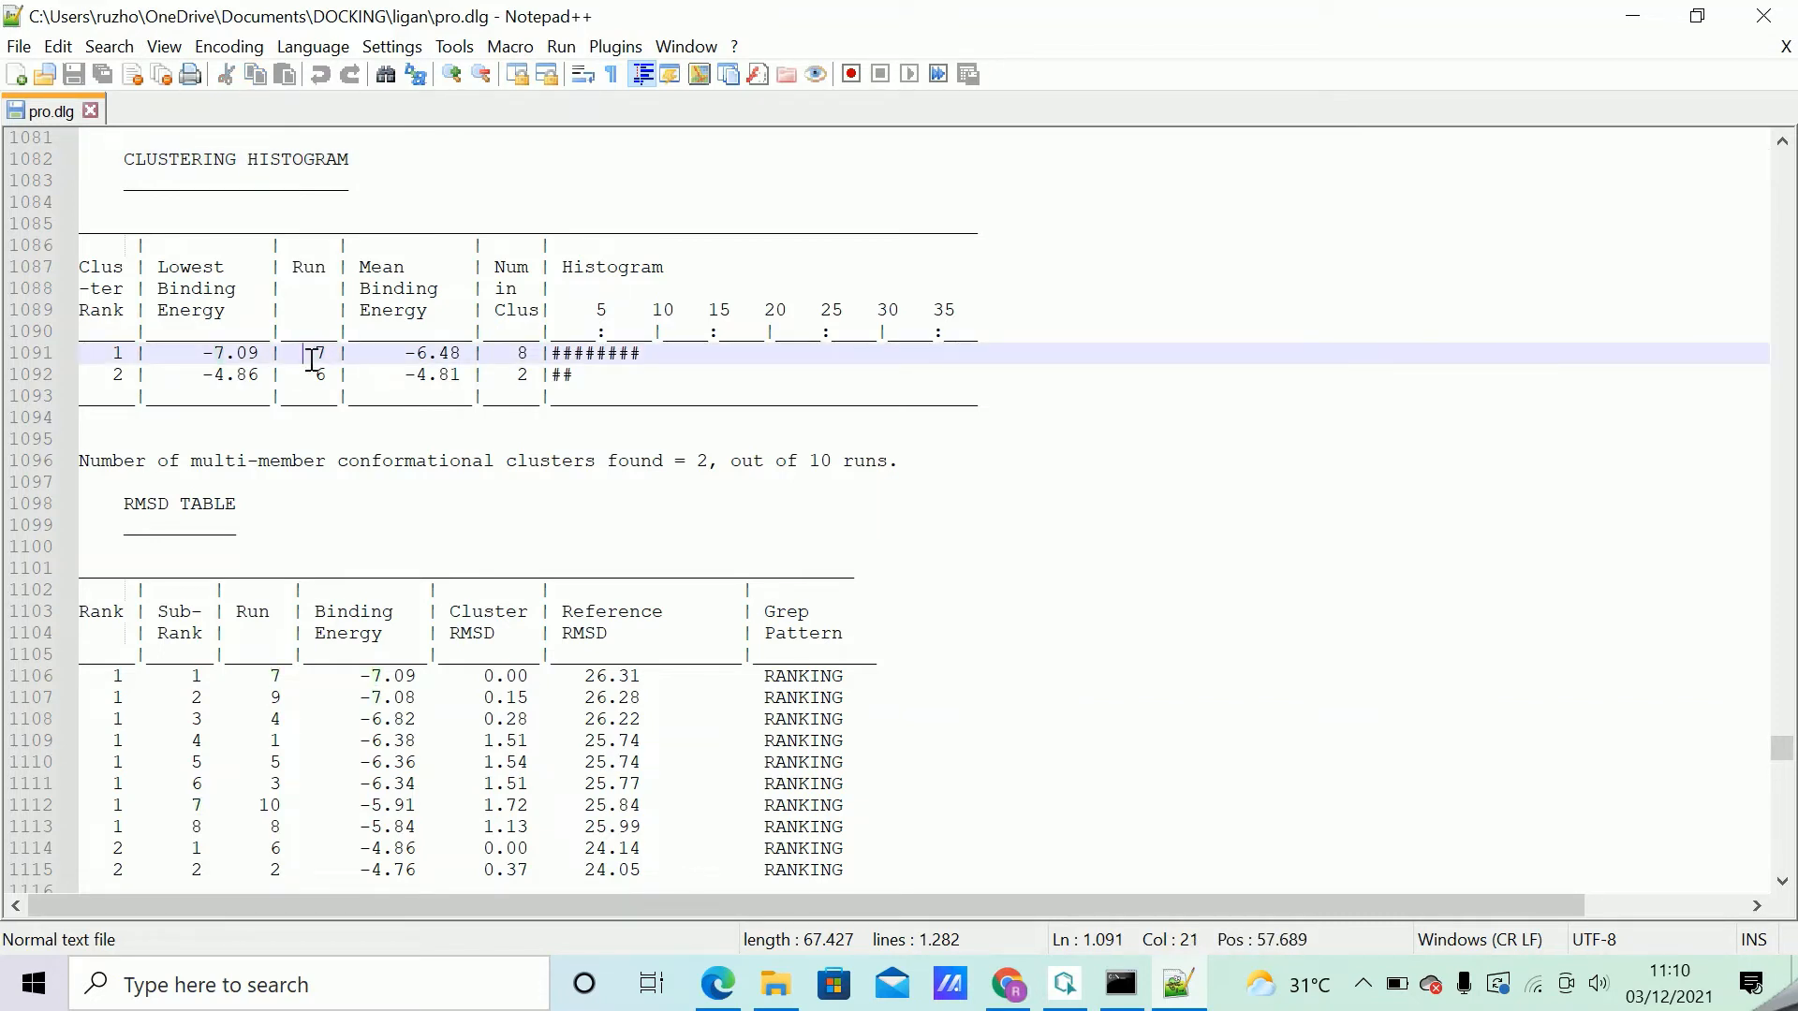
pyautogui.moveTo(283, 353); pyautogui.dragTo(328, 353)
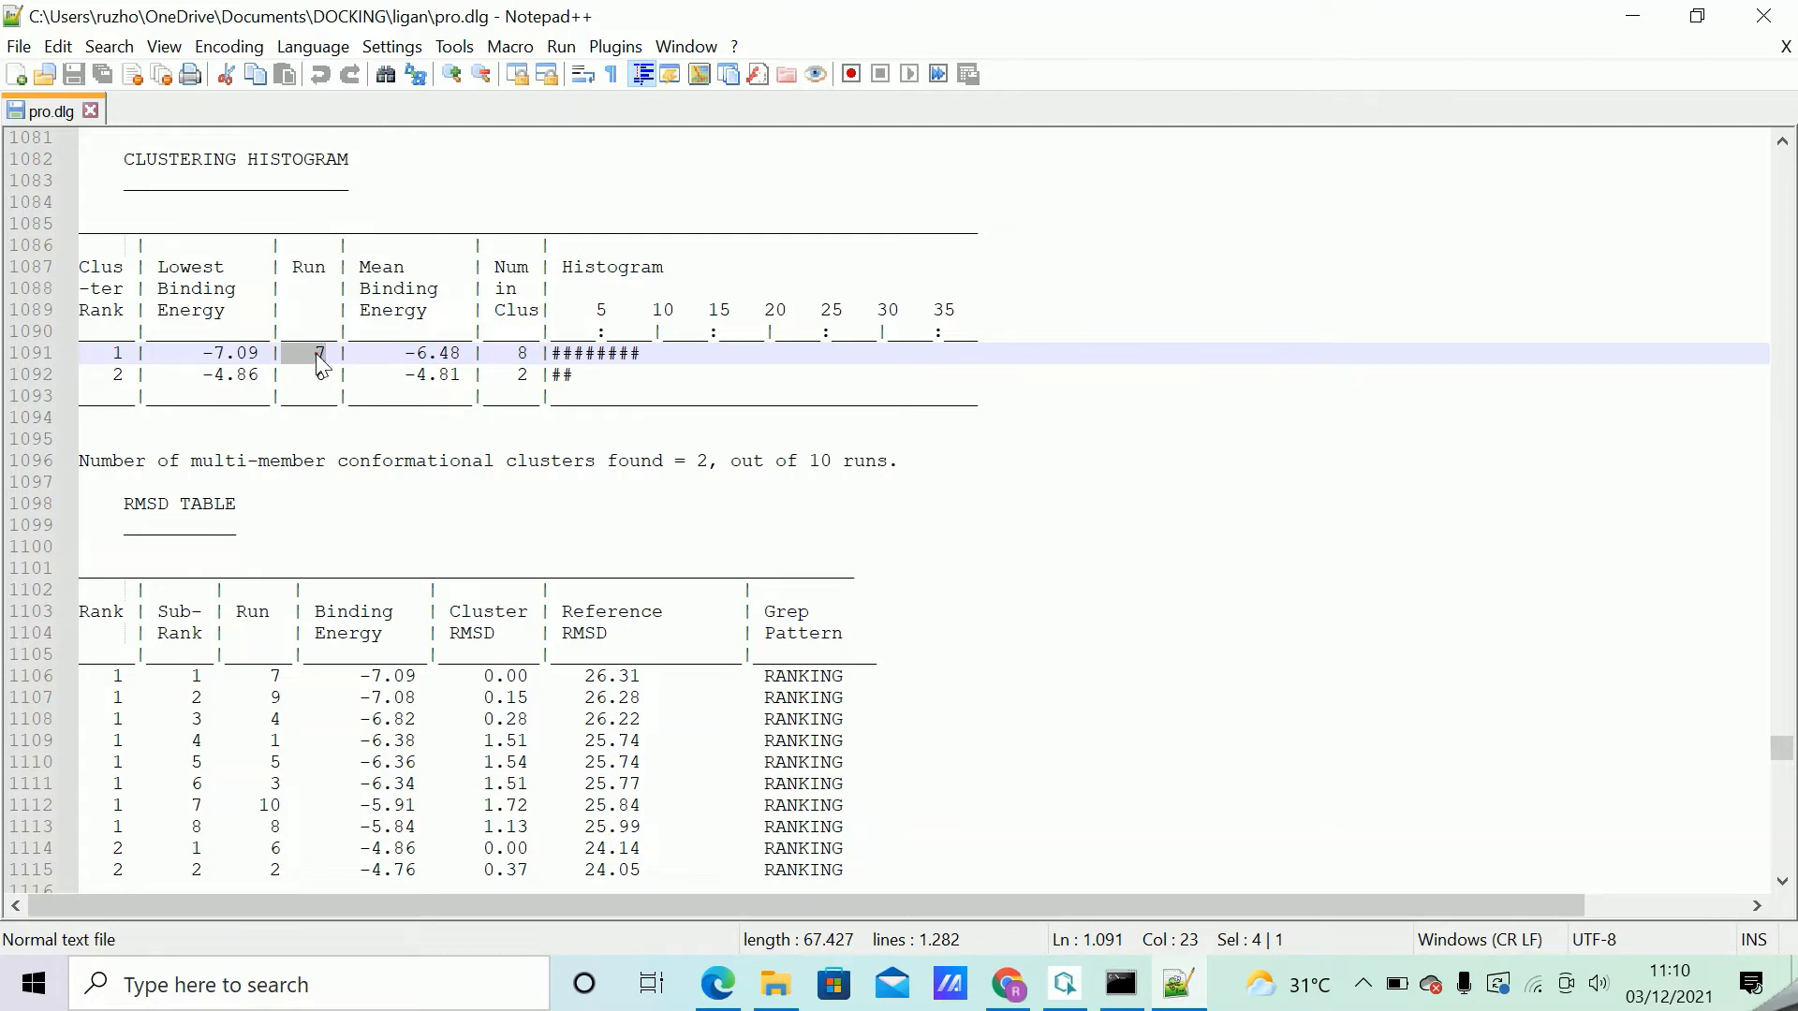
pyautogui.click(317, 352)
# Minimize the pro.dlg and ligan folder windows and launch AutoDockTools-1.5.6 from the desktop.
pyautogui.click(1363, 985)
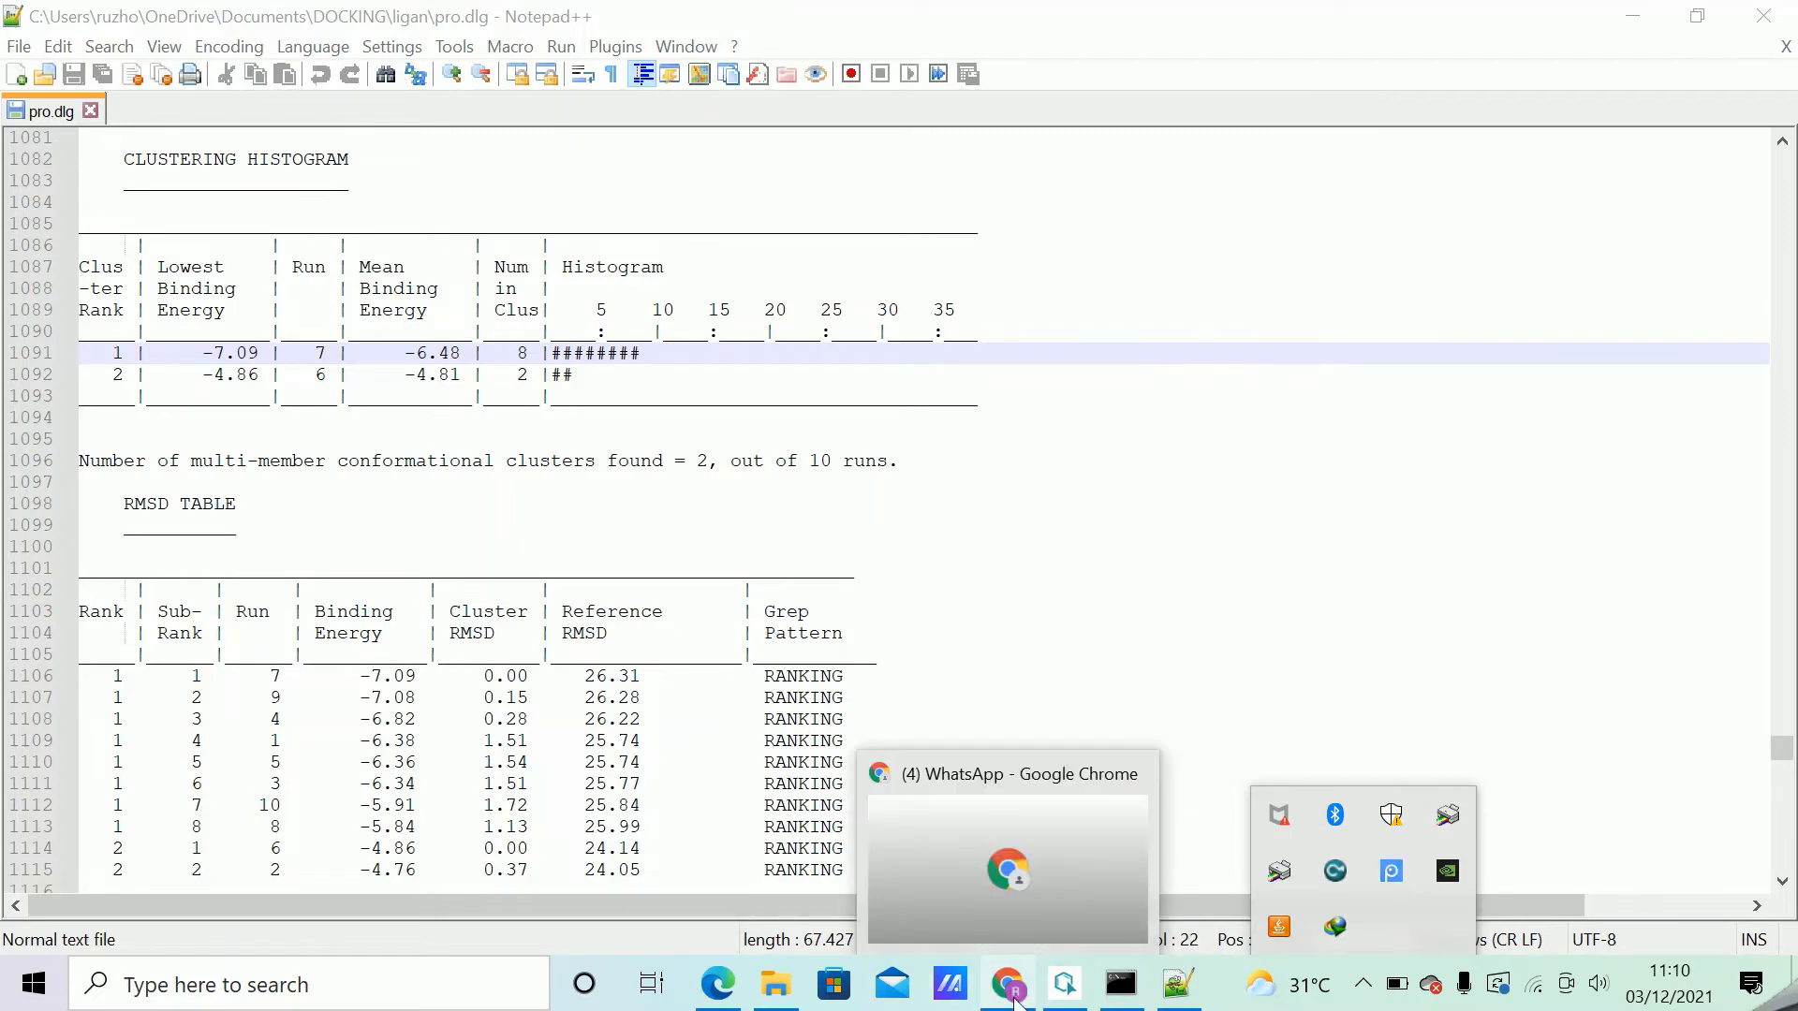
pyautogui.moveTo(1138, 1000)
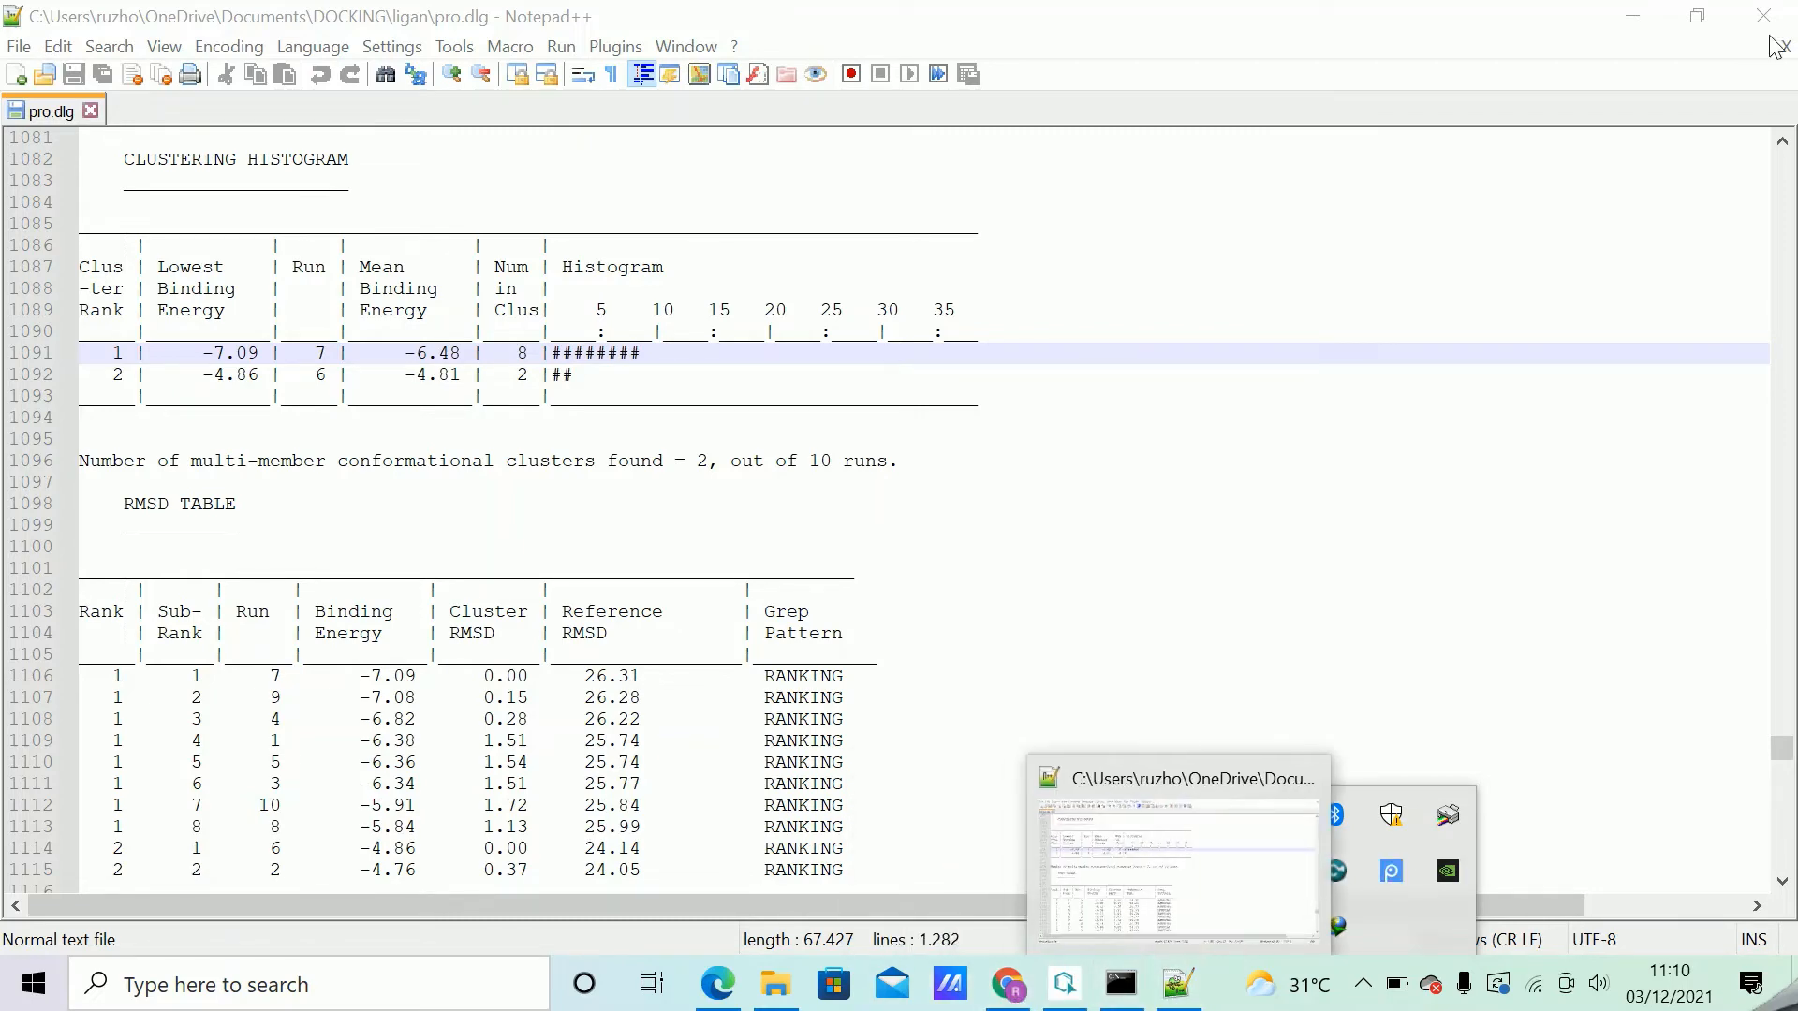
pyautogui.click(1641, 19)
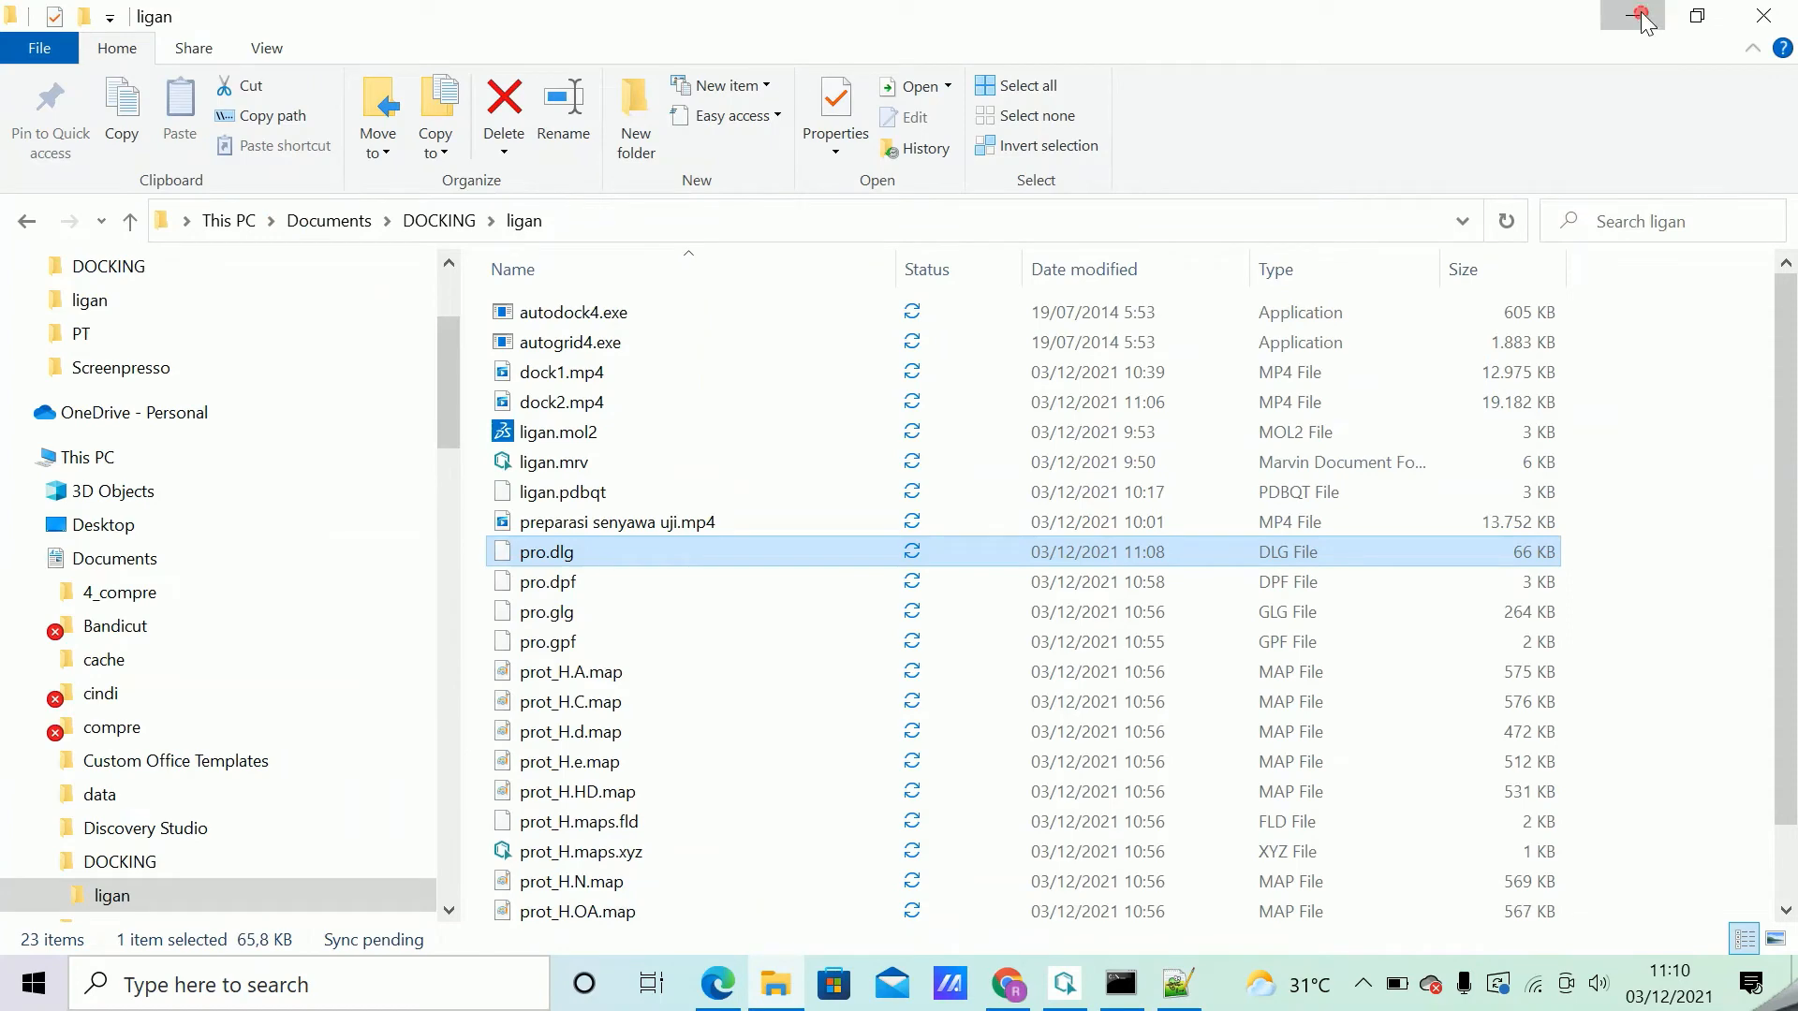
pyautogui.click(1637, 17)
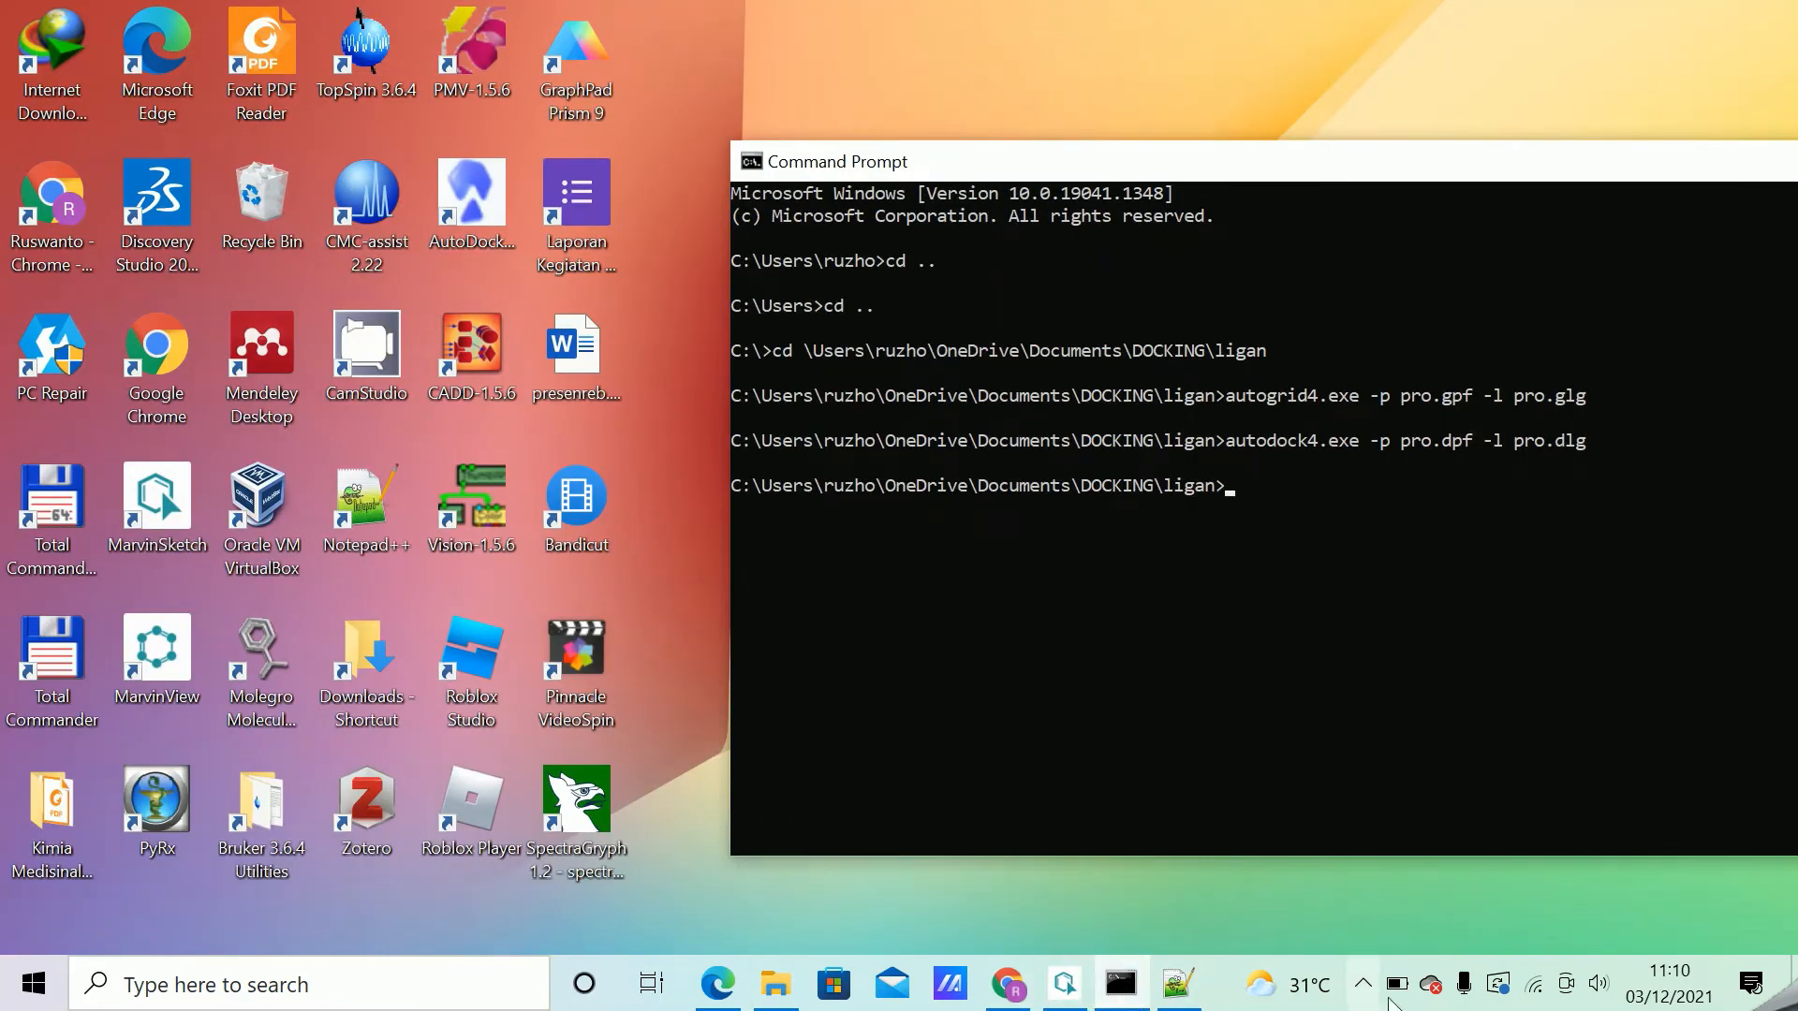
pyautogui.moveTo(785, 995)
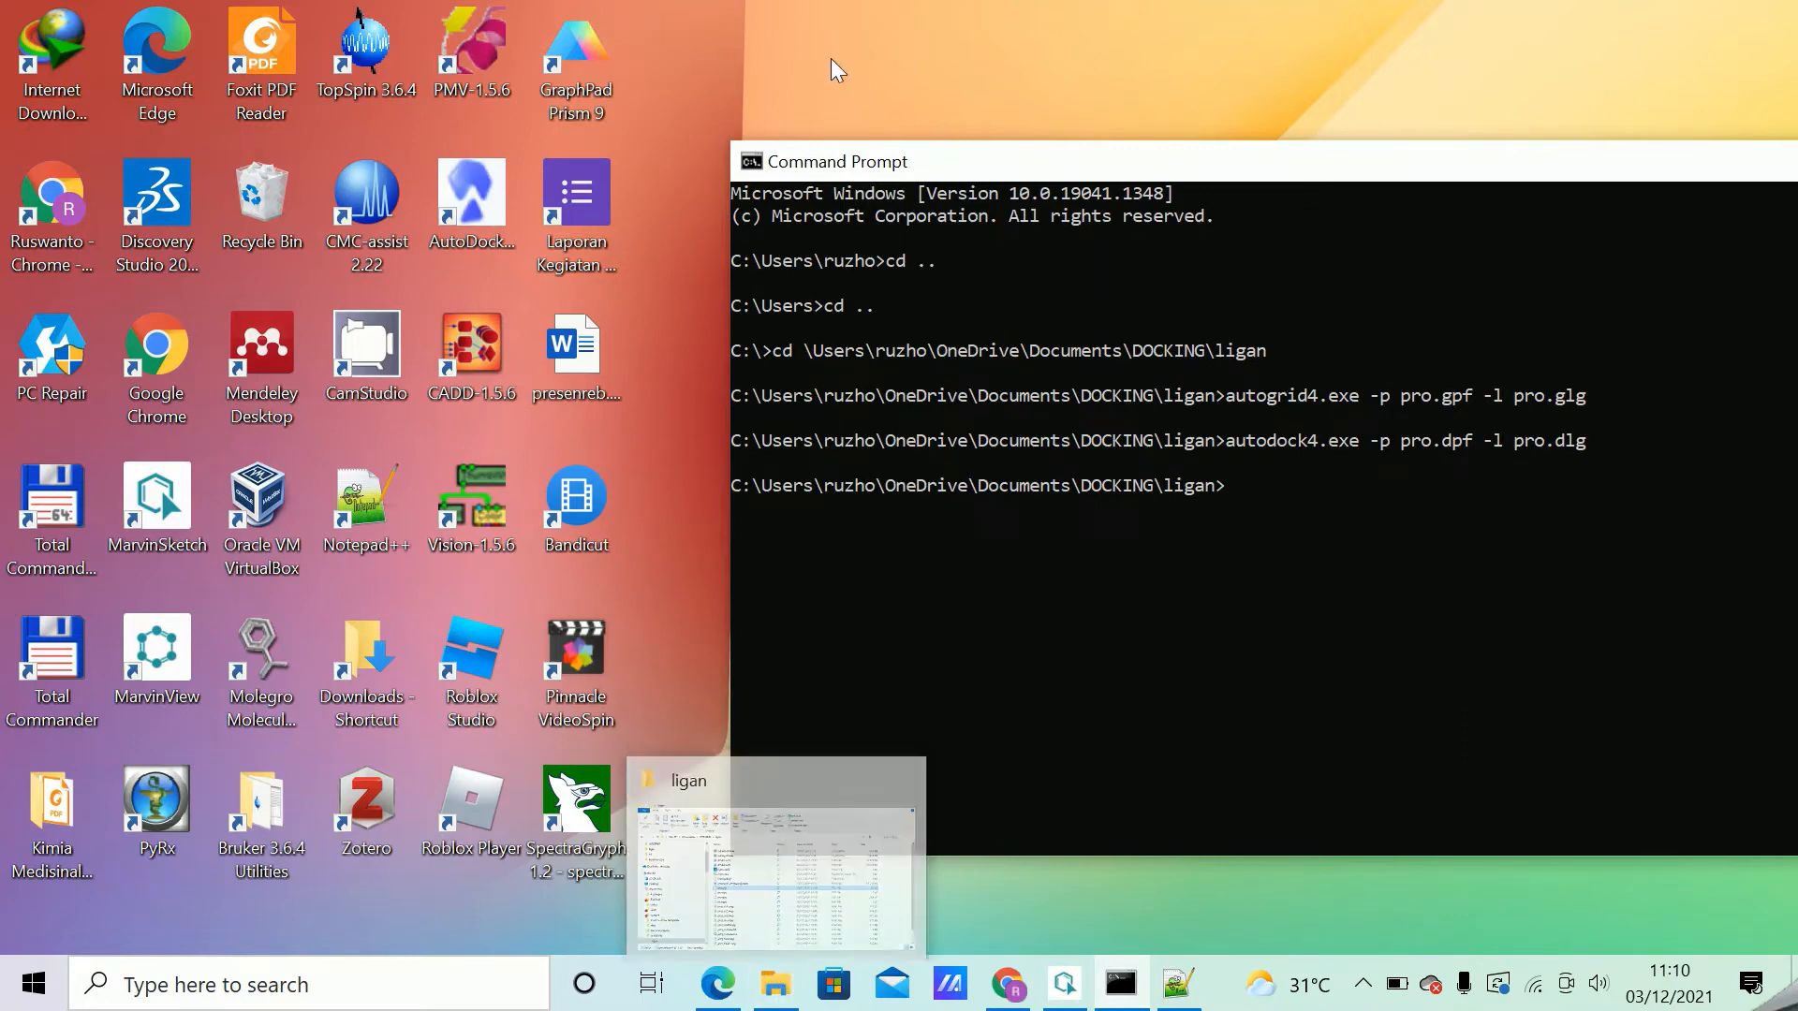
pyautogui.click(900, 63)
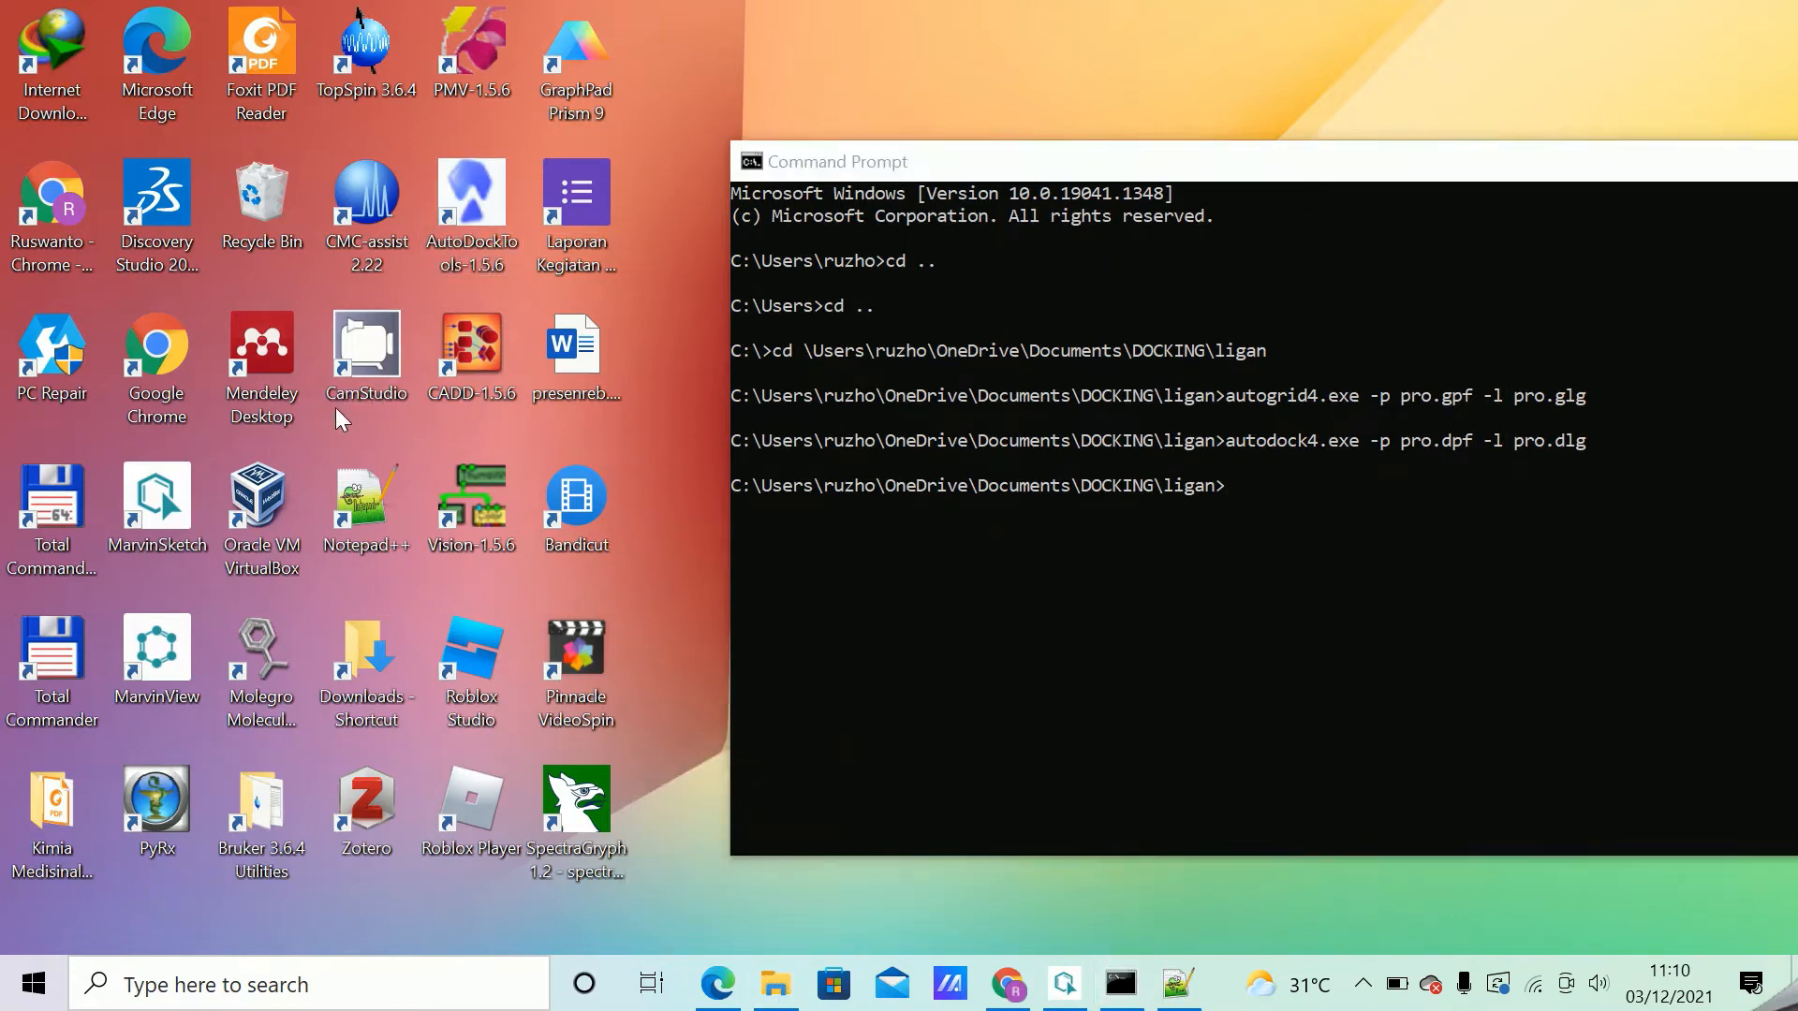
pyautogui.doubleClick(477, 194)
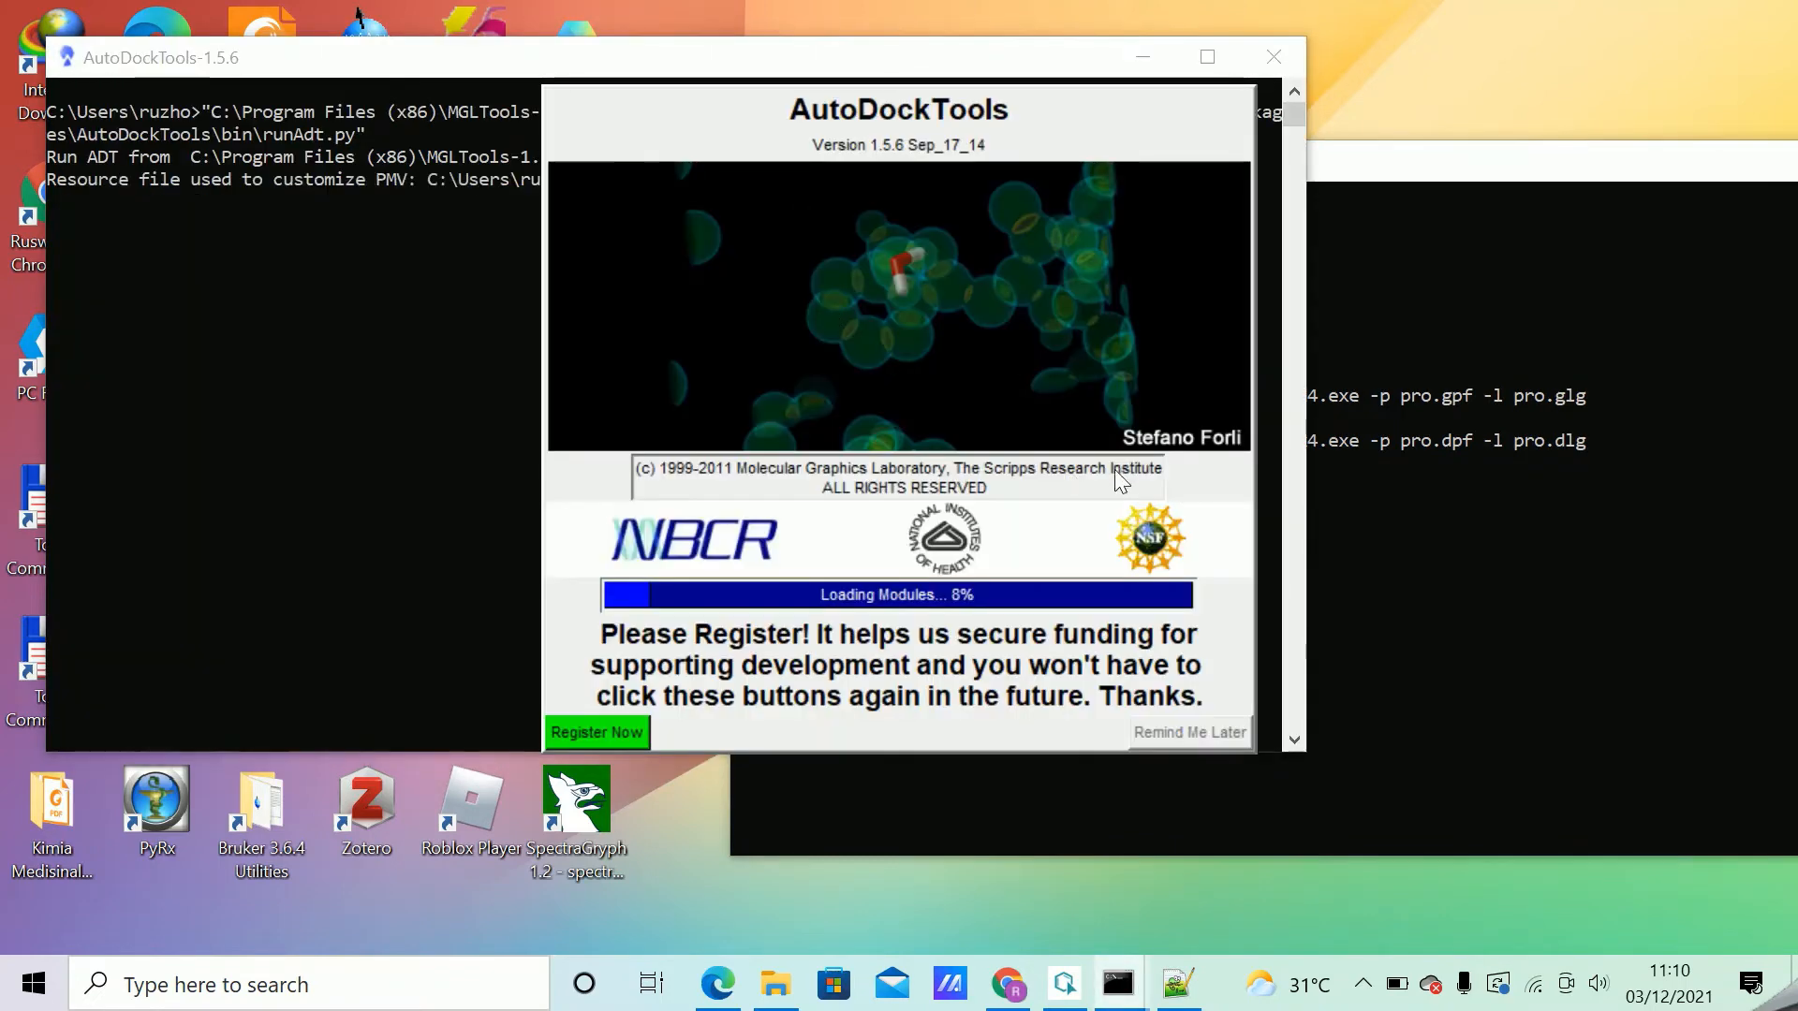
# Copy the full path of the ligan folder in File Explorer and minimize the folder window.
pyautogui.click(785, 997)
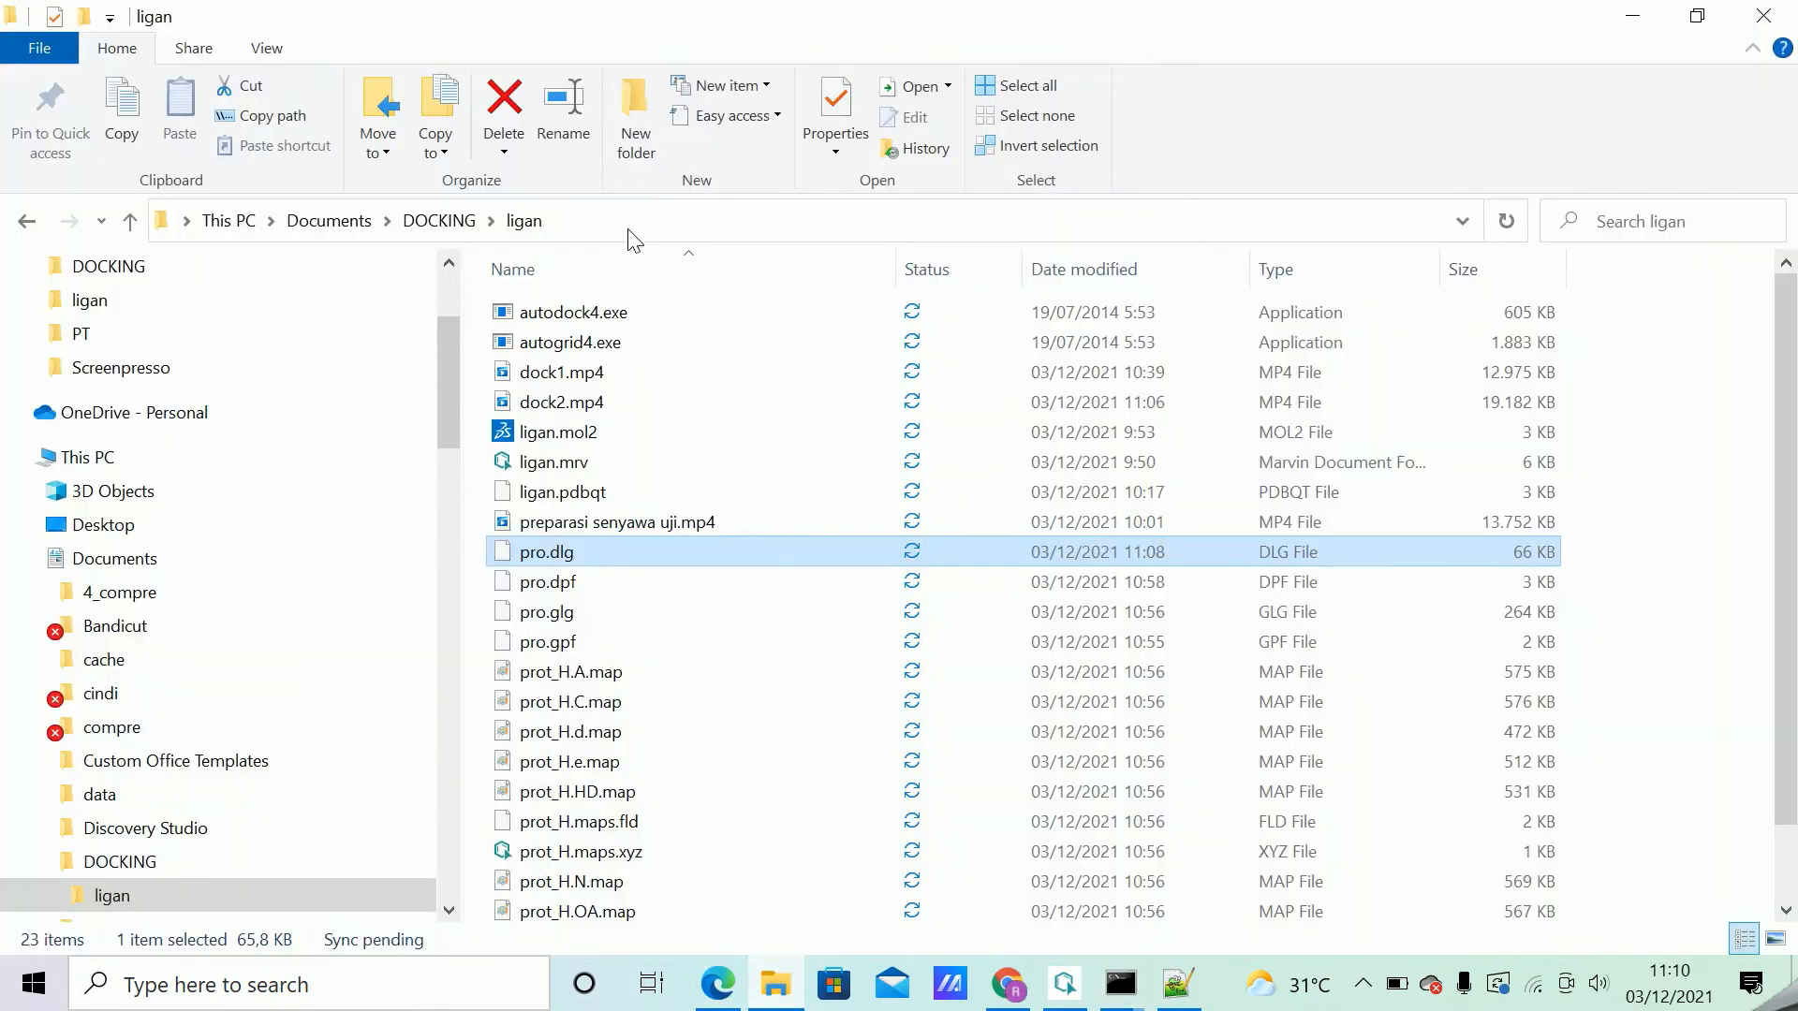
pyautogui.click(630, 225)
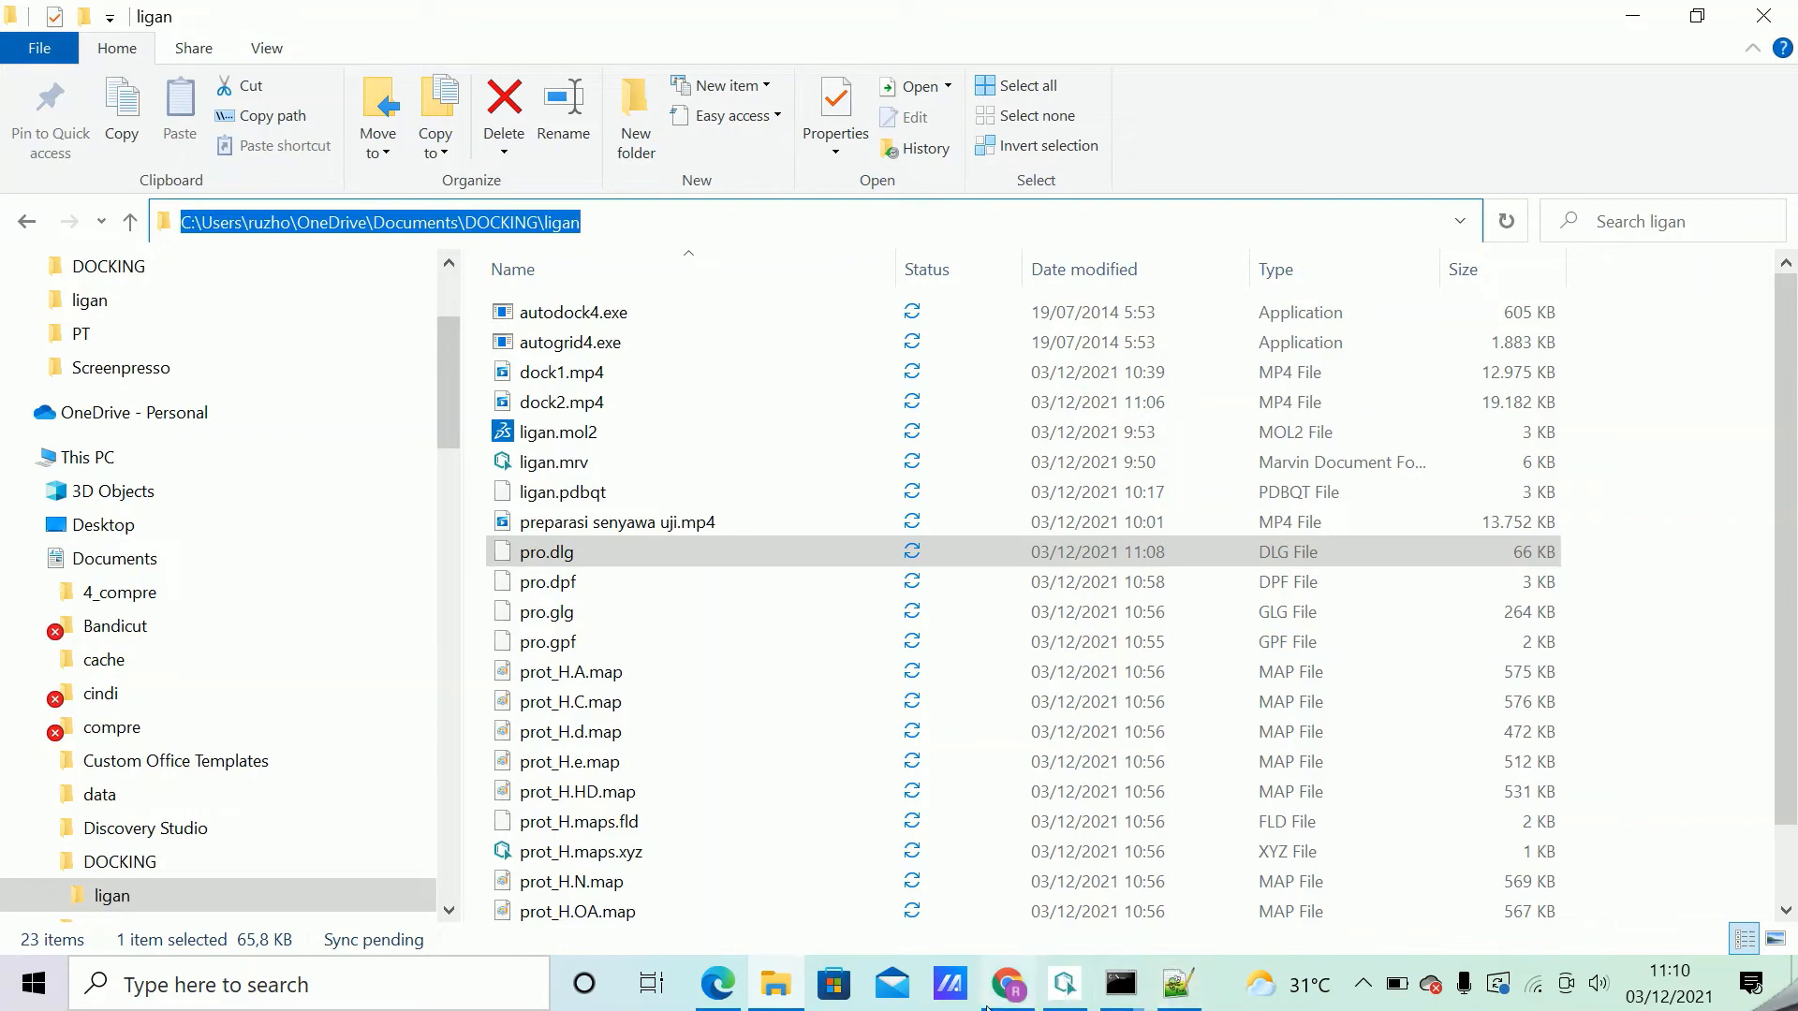
pyautogui.click(1625, 15)
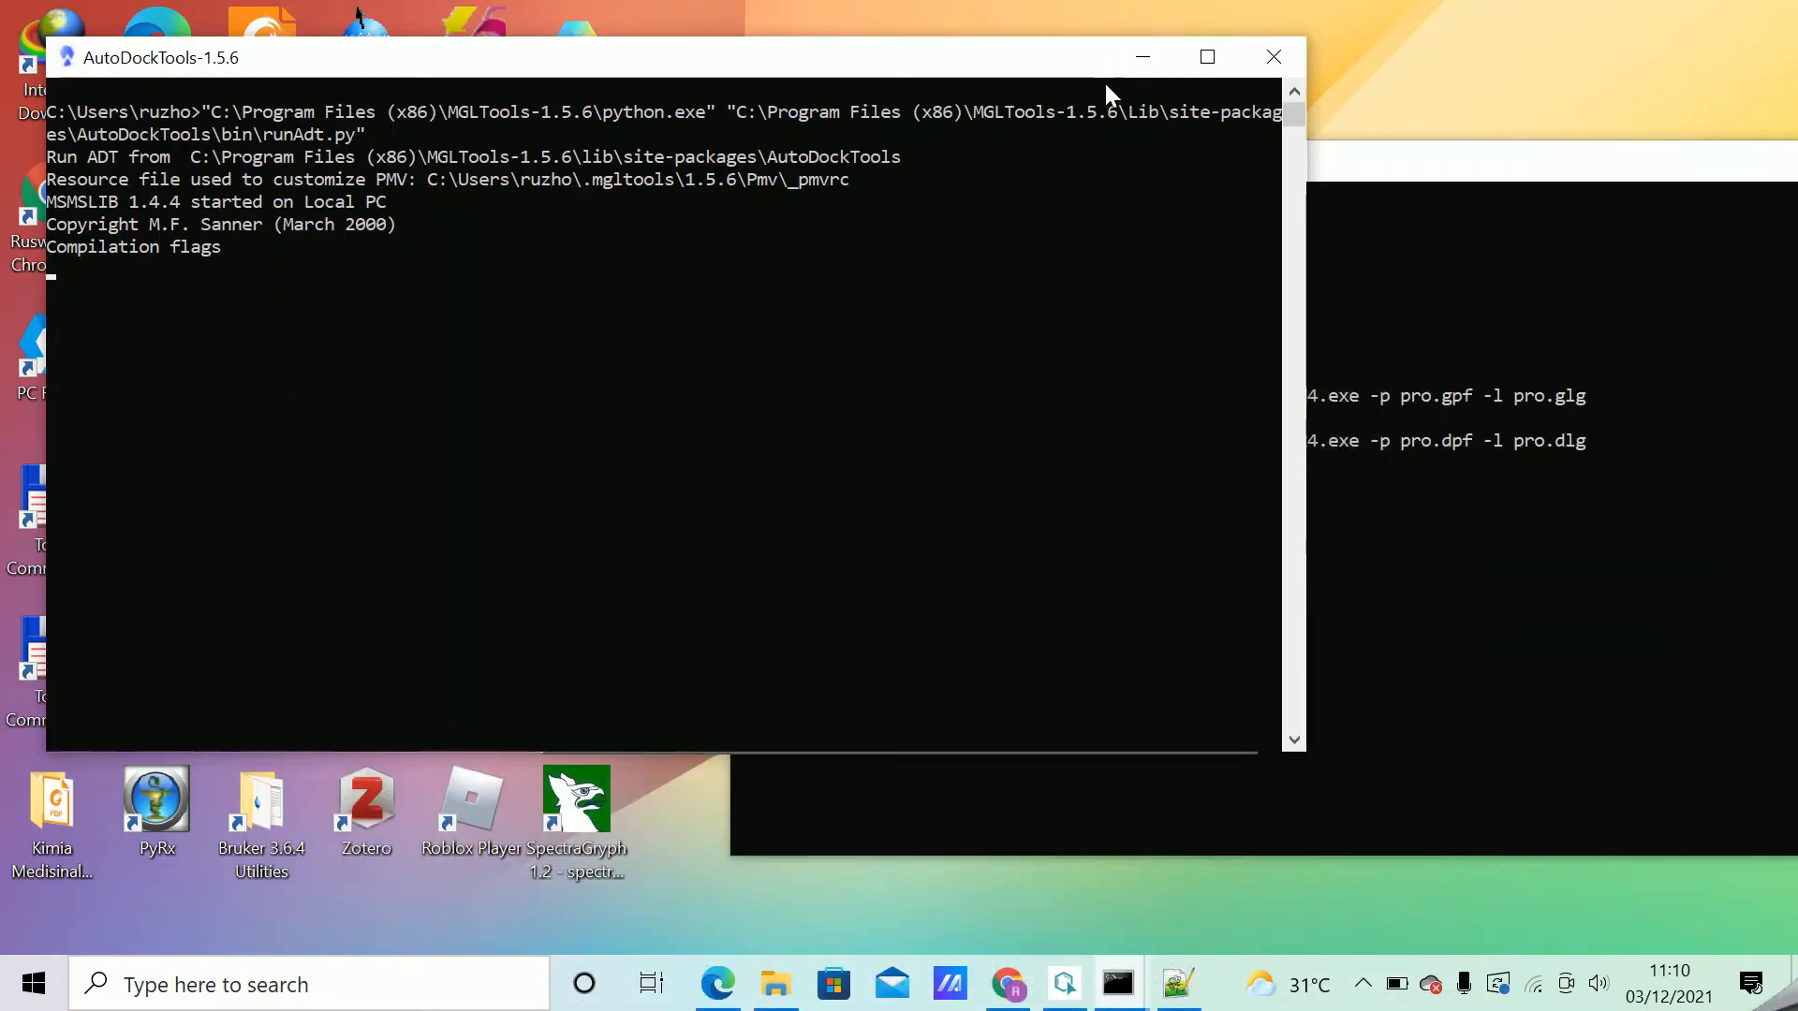
# Move the console windows off the AutoDockTools splash screen, postpone the registration and maximize the main window.
pyautogui.click(1454, 178)
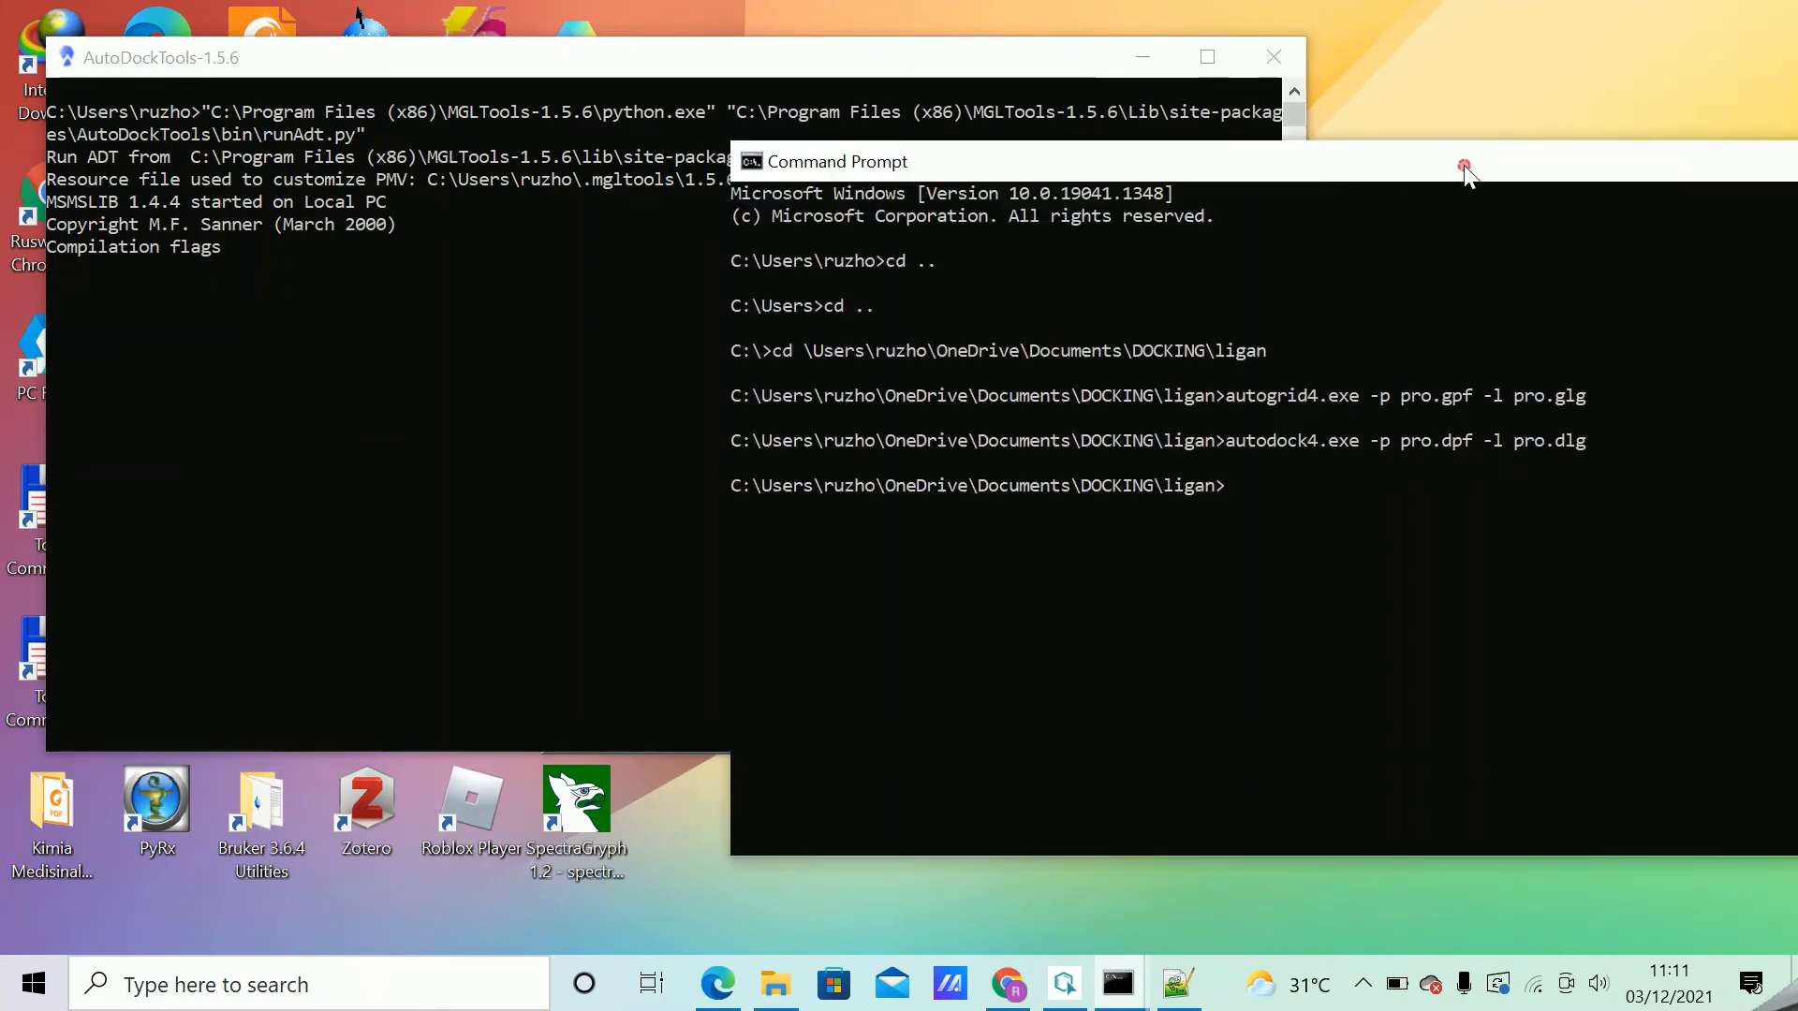
pyautogui.moveTo(1203, 173); pyautogui.dragTo(1686, 164)
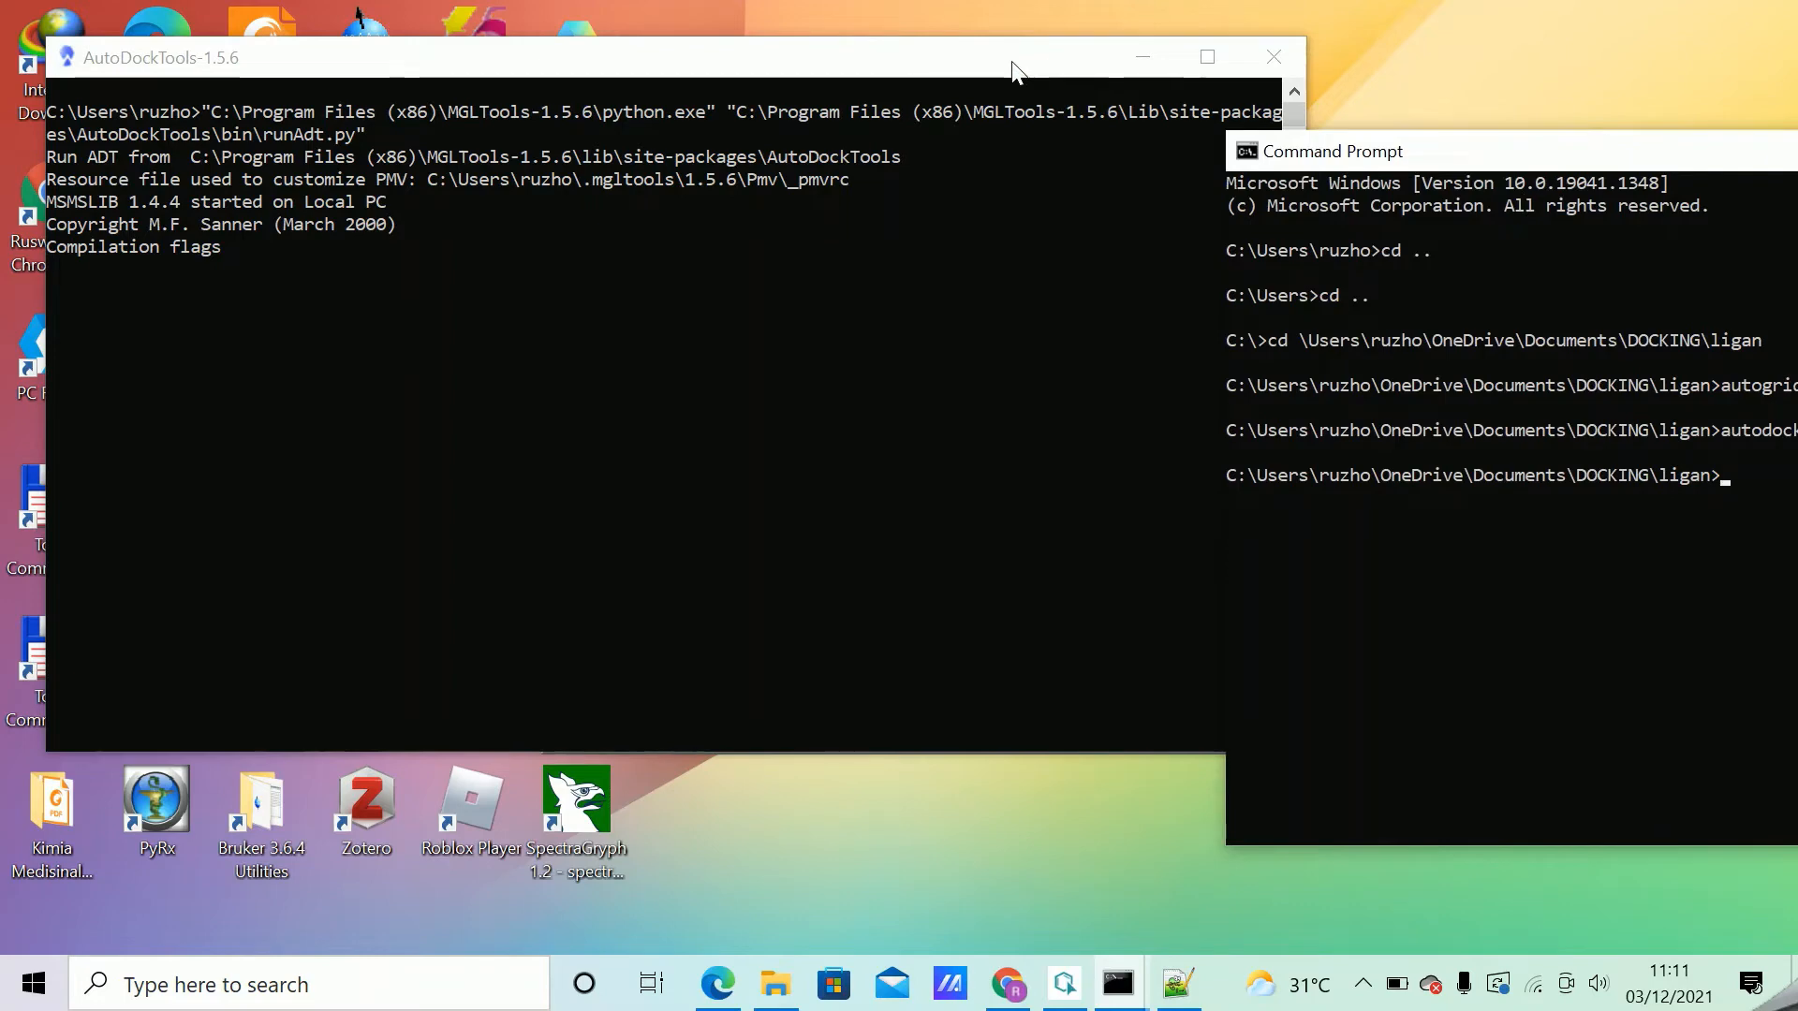
pyautogui.moveTo(998, 65); pyautogui.dragTo(1012, 445)
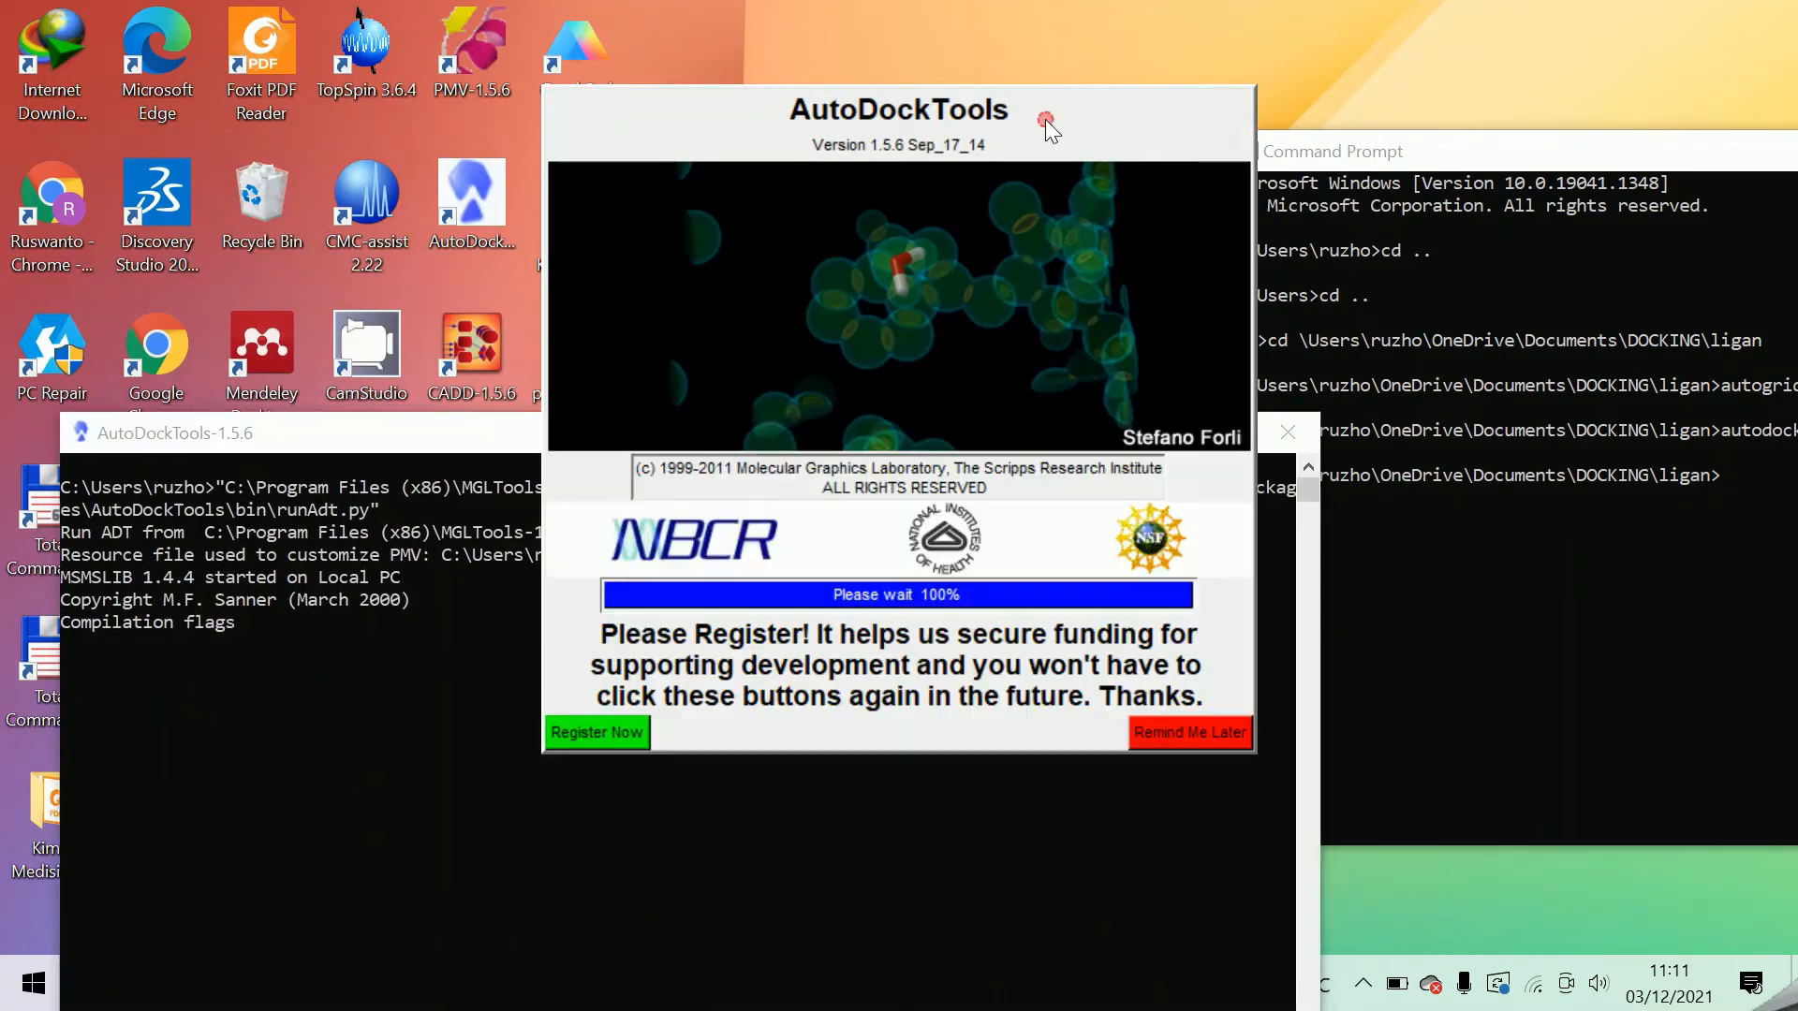
pyautogui.click(1195, 732)
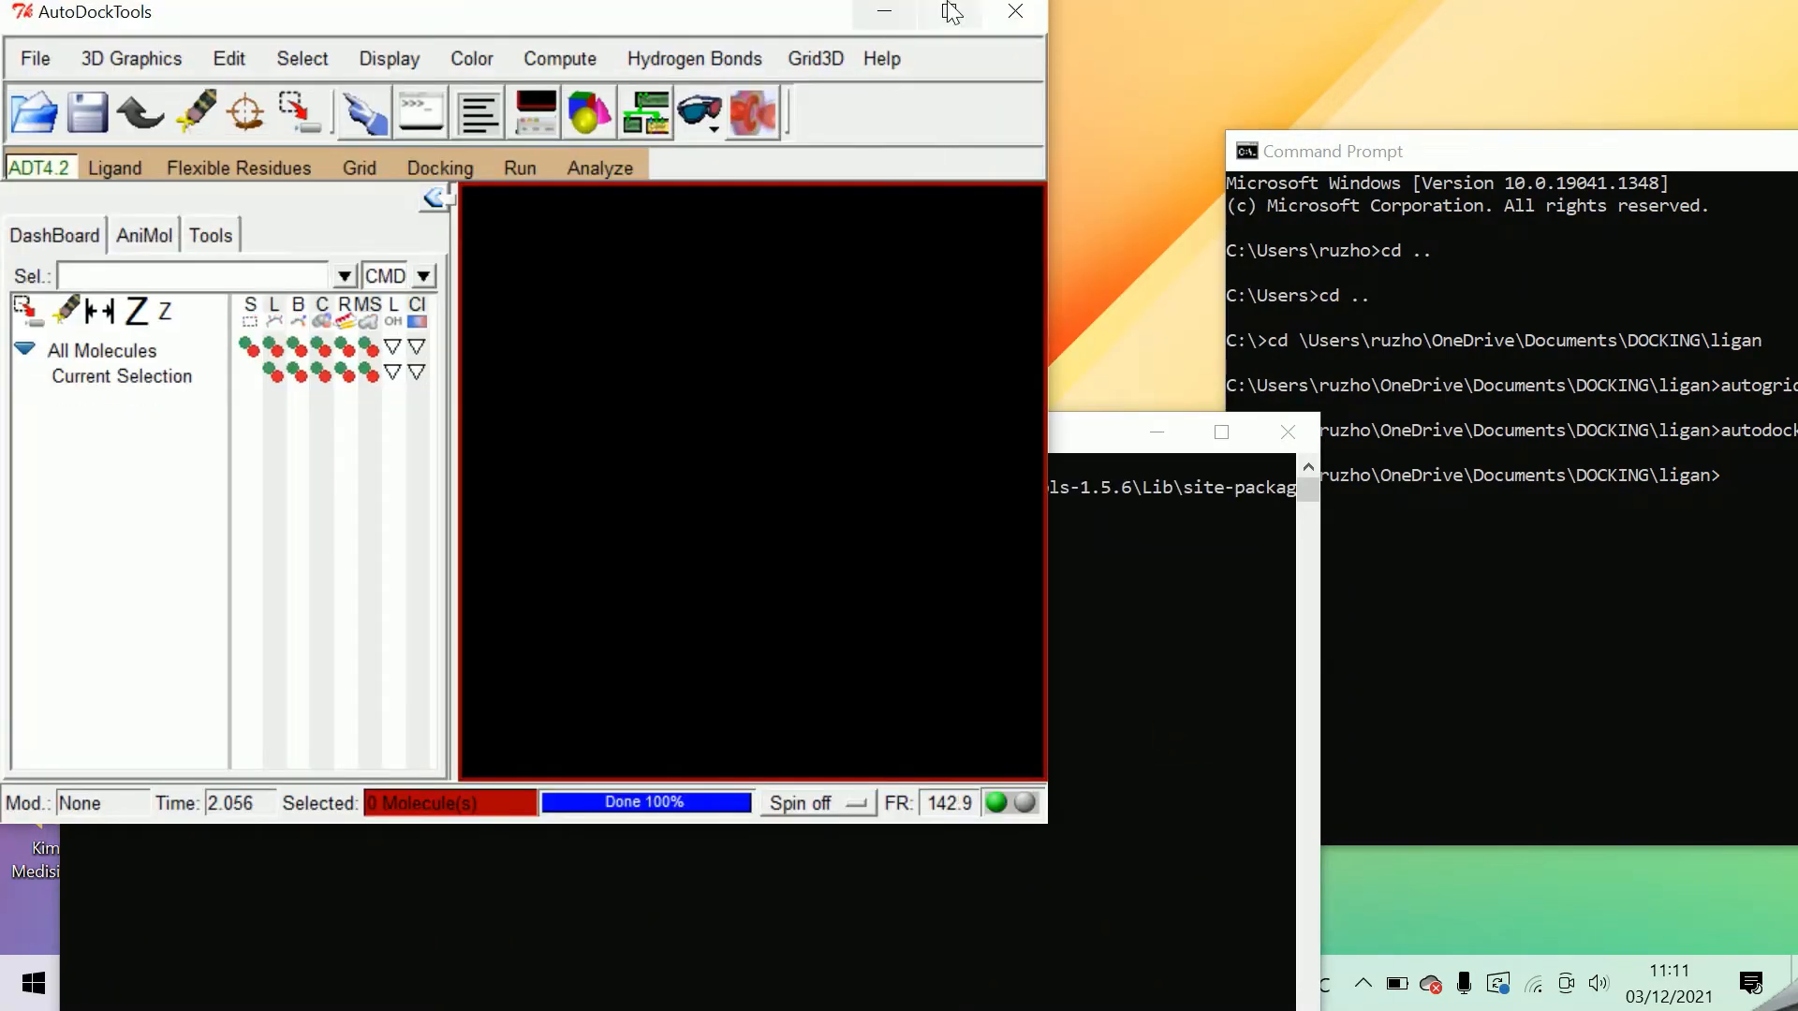
pyautogui.click(951, 14)
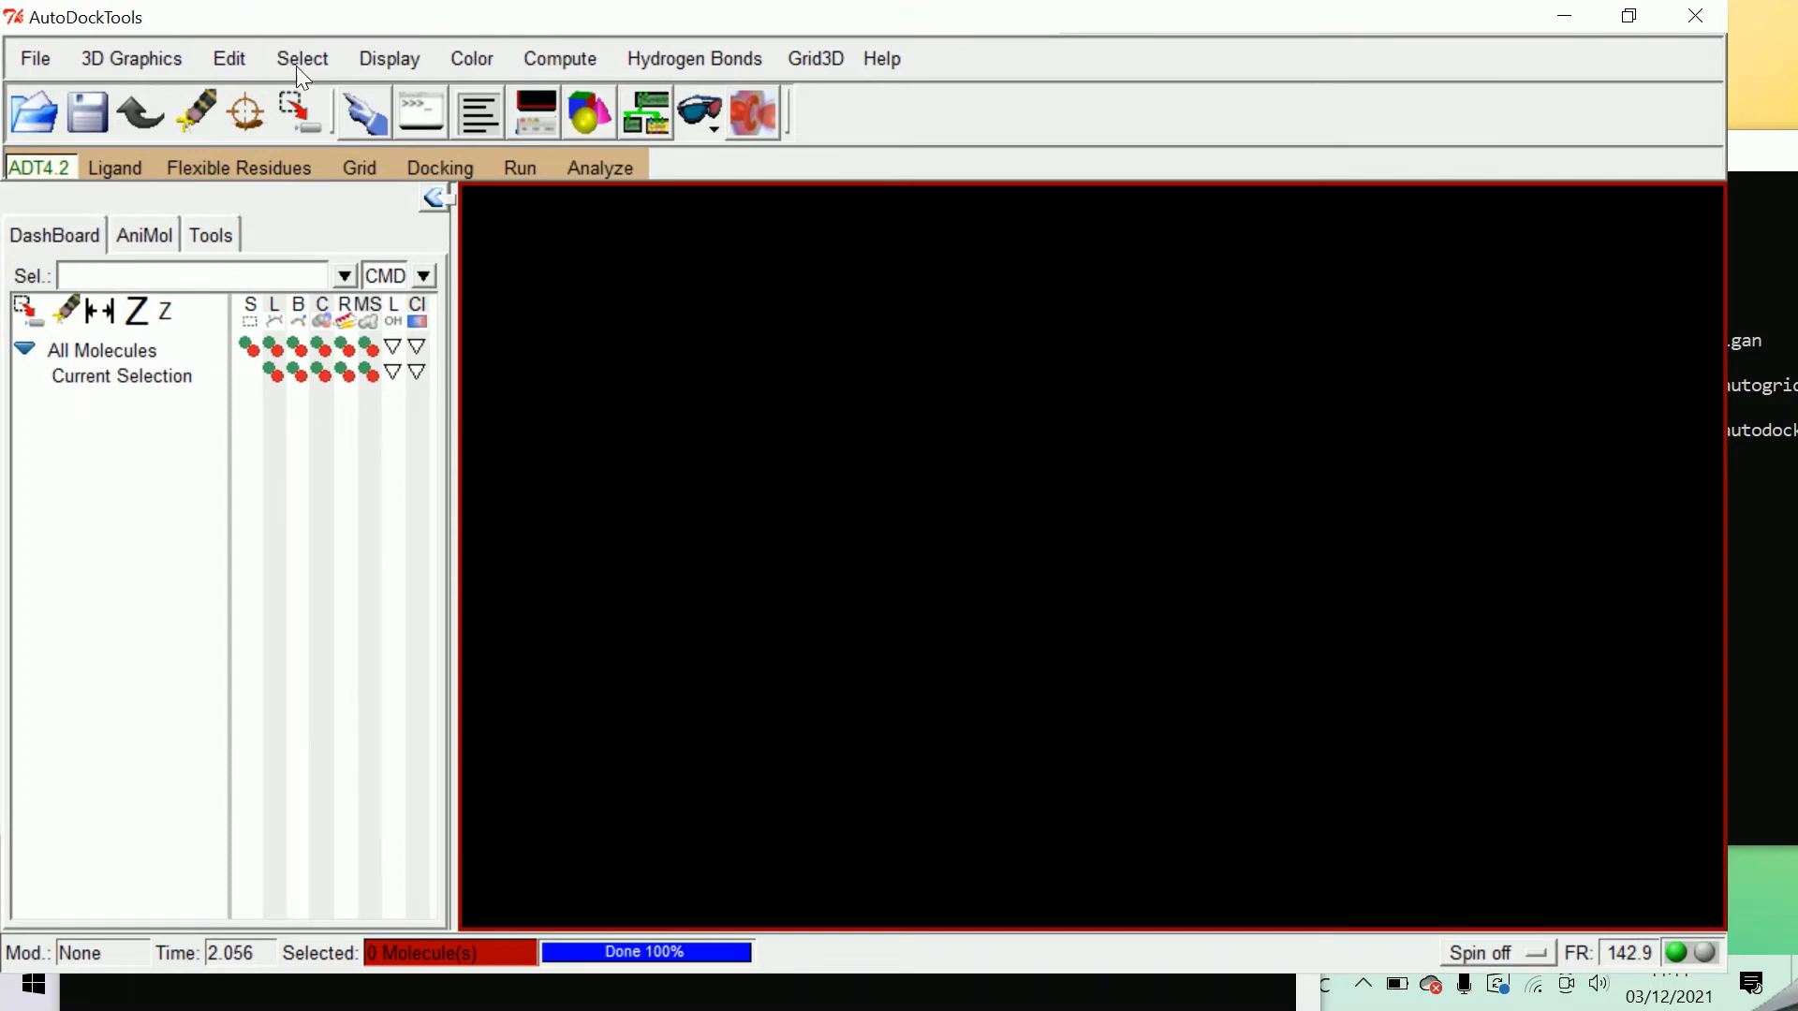
# Set the Startup Directory preference to the copied path of the DOCKING\ligan folder and dismiss the preferences.
pyautogui.click(36, 60)
pyautogui.moveTo(170, 367)
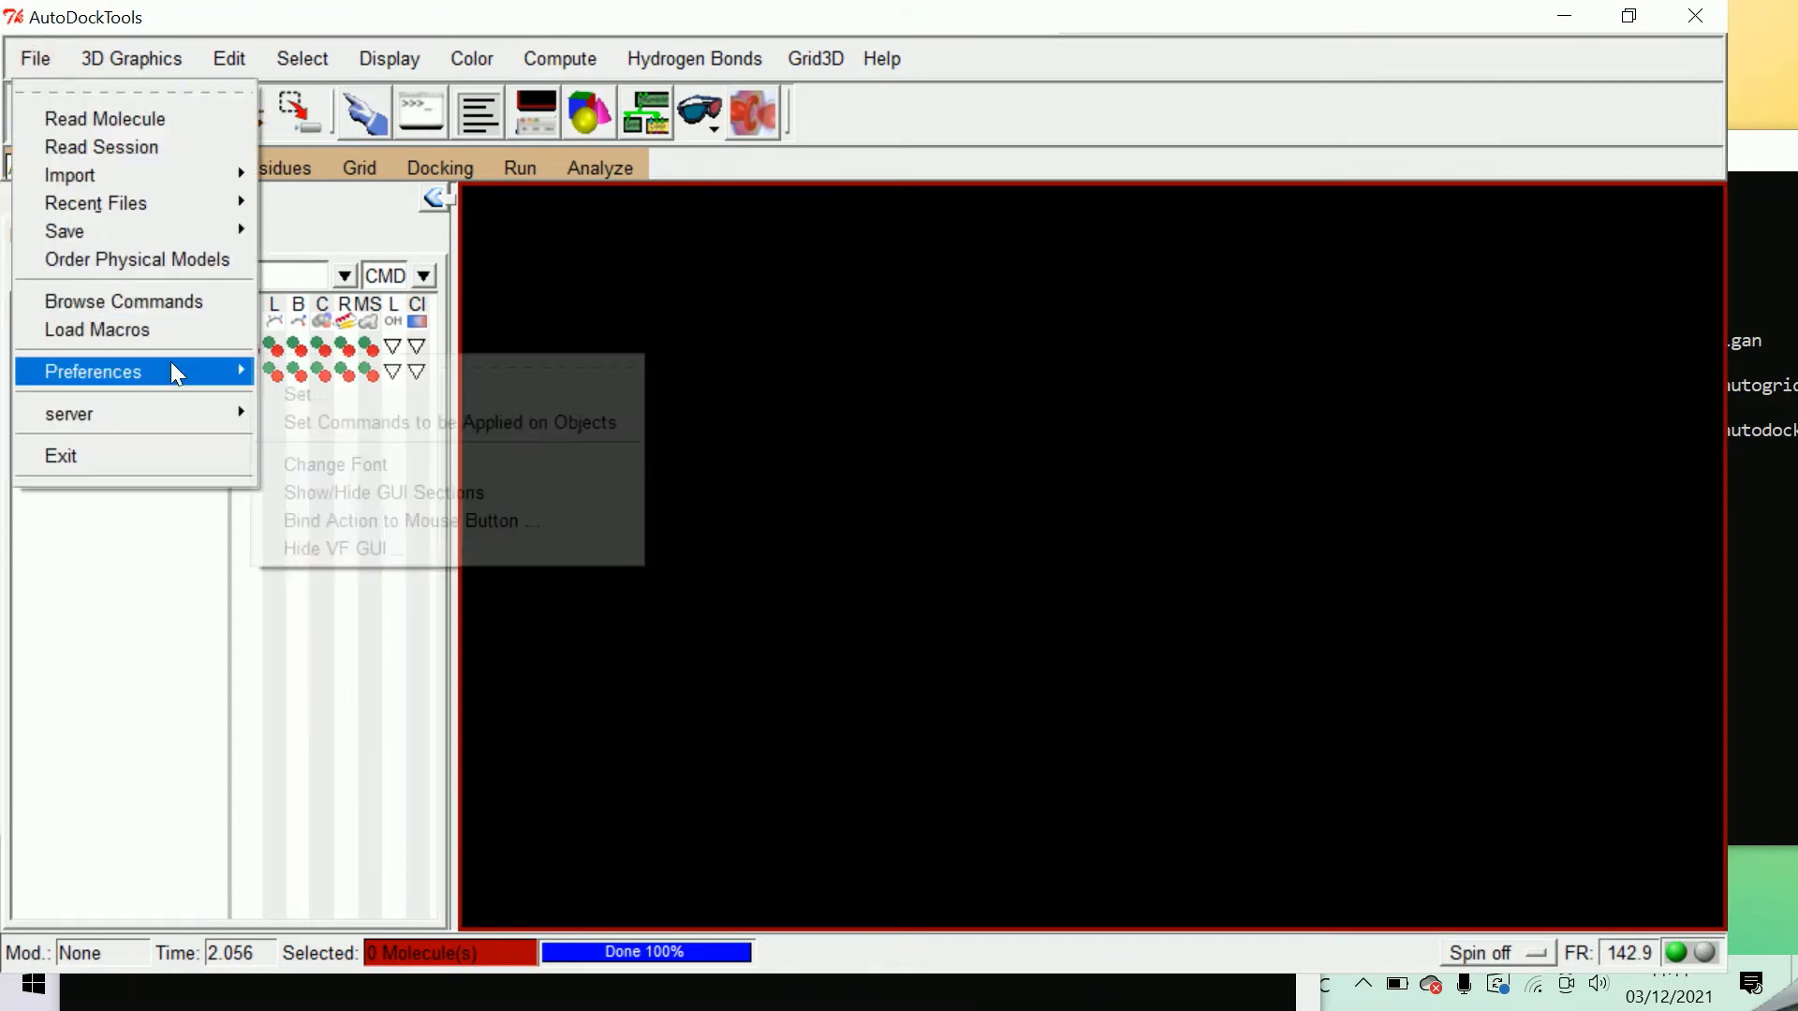
pyautogui.click(323, 389)
pyautogui.click(206, 412)
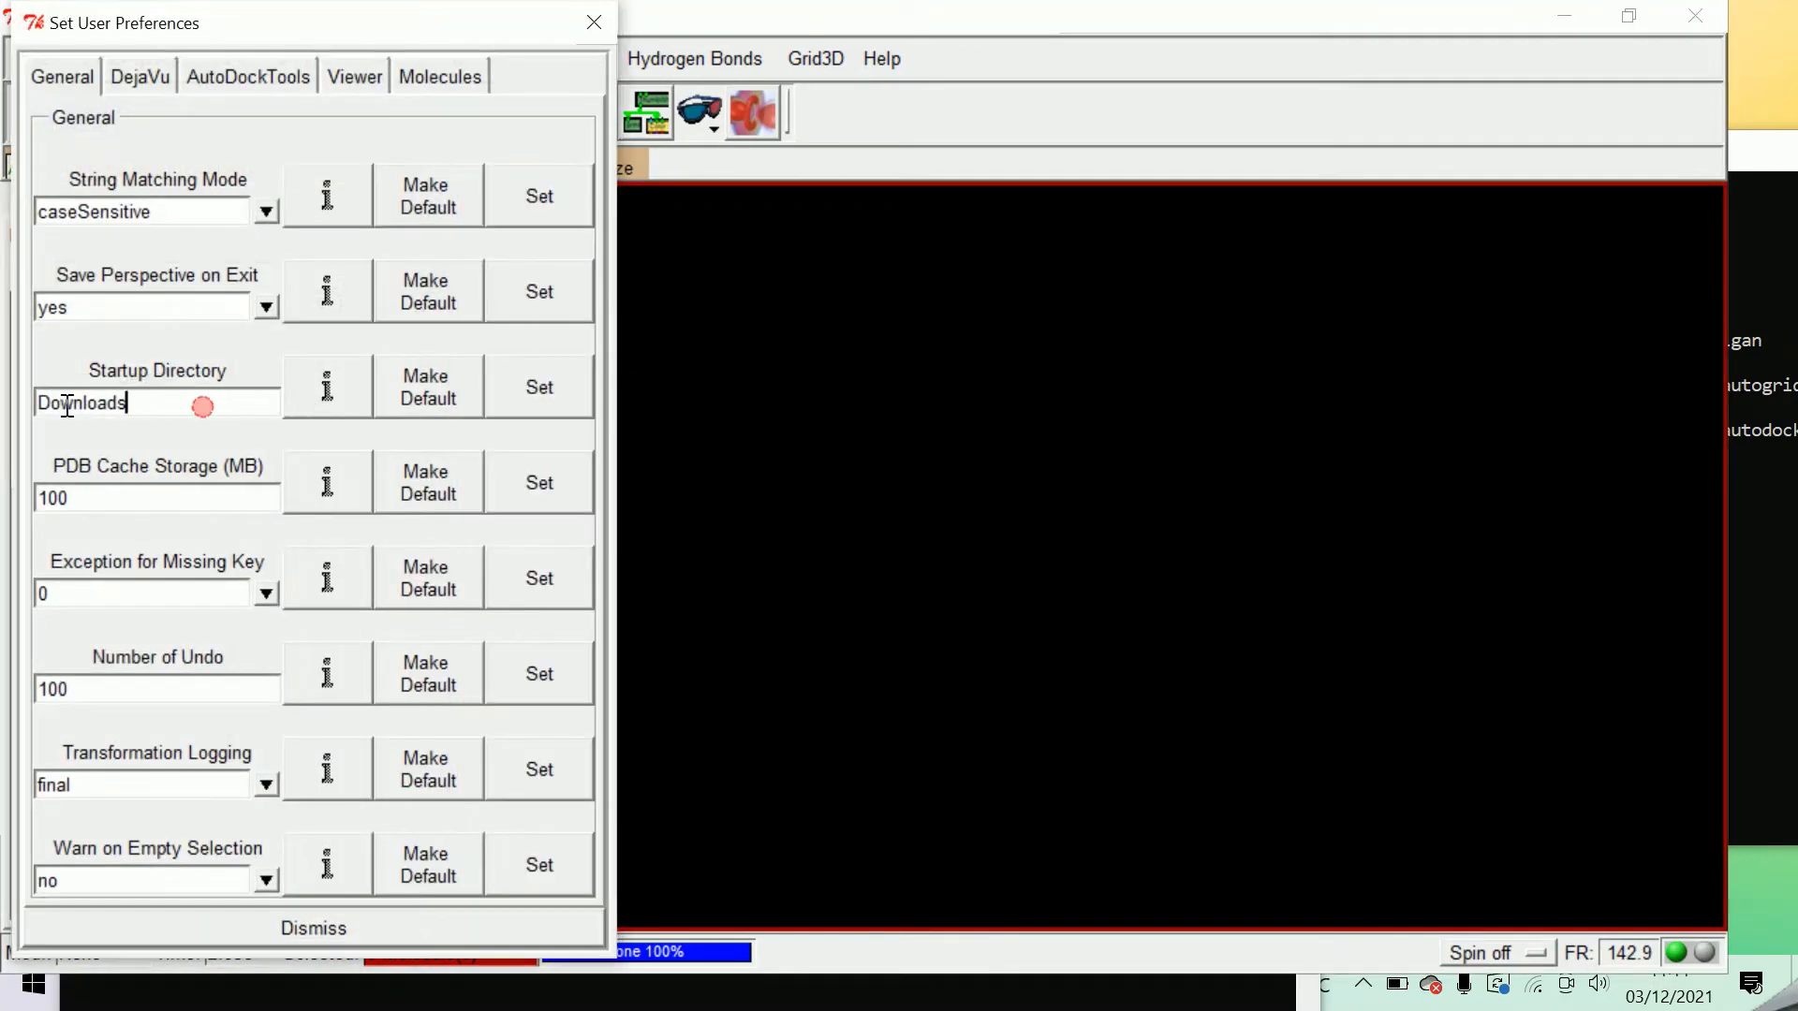
pyautogui.doubleClick(206, 412)
pyautogui.hotkey('ctrl', 'v')
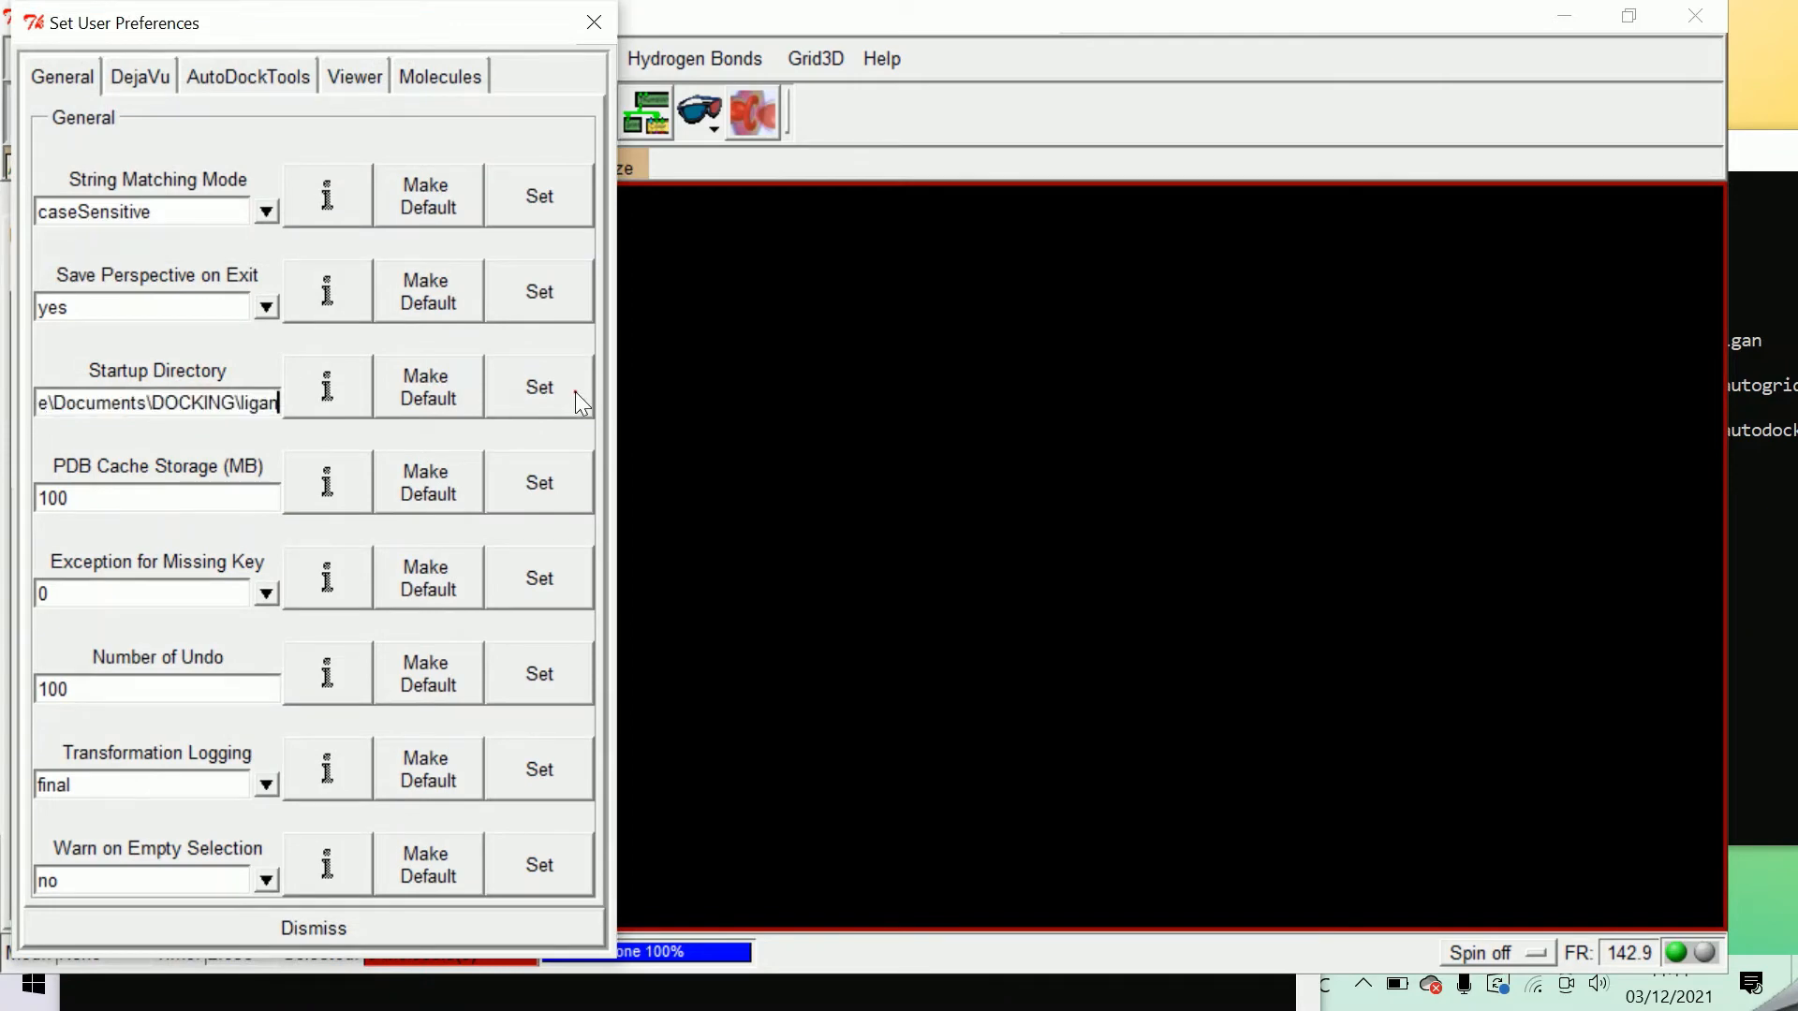
pyautogui.click(573, 398)
pyautogui.click(419, 927)
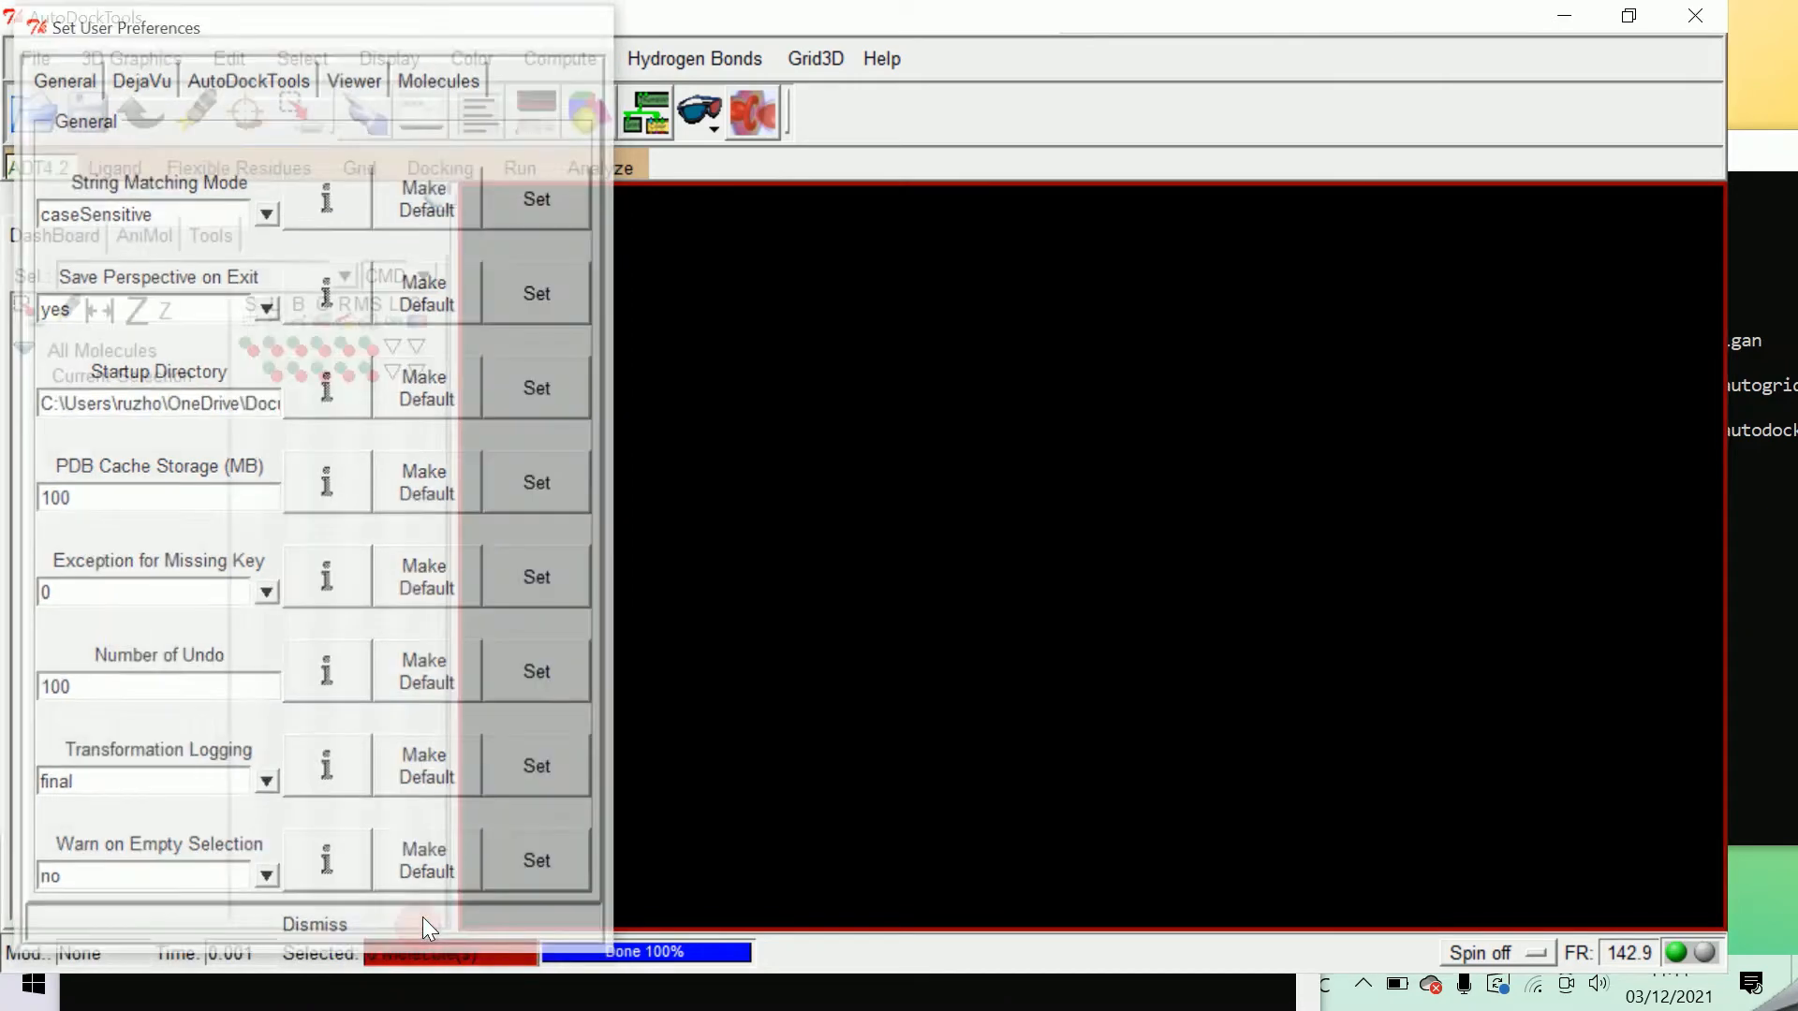
# Open the docking log pro.dlg from the ligan folder for analysis and load its docked ligand.
pyautogui.click(599, 167)
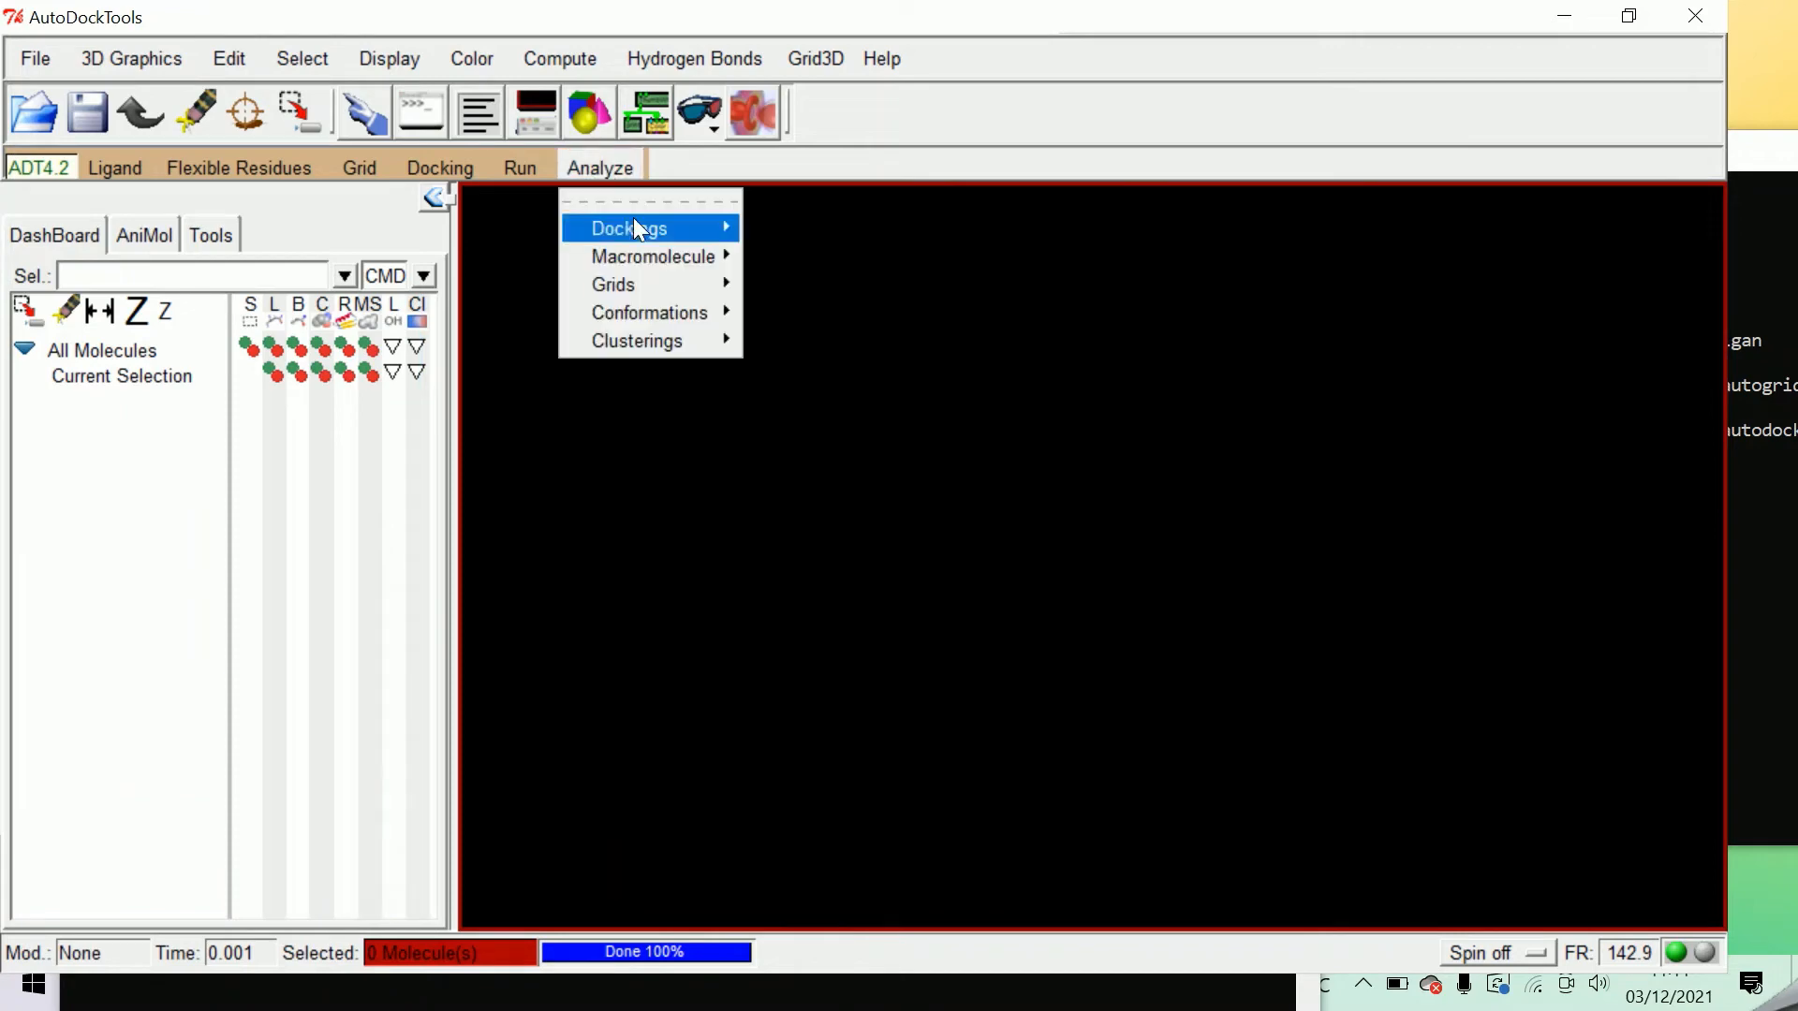
pyautogui.moveTo(646, 233)
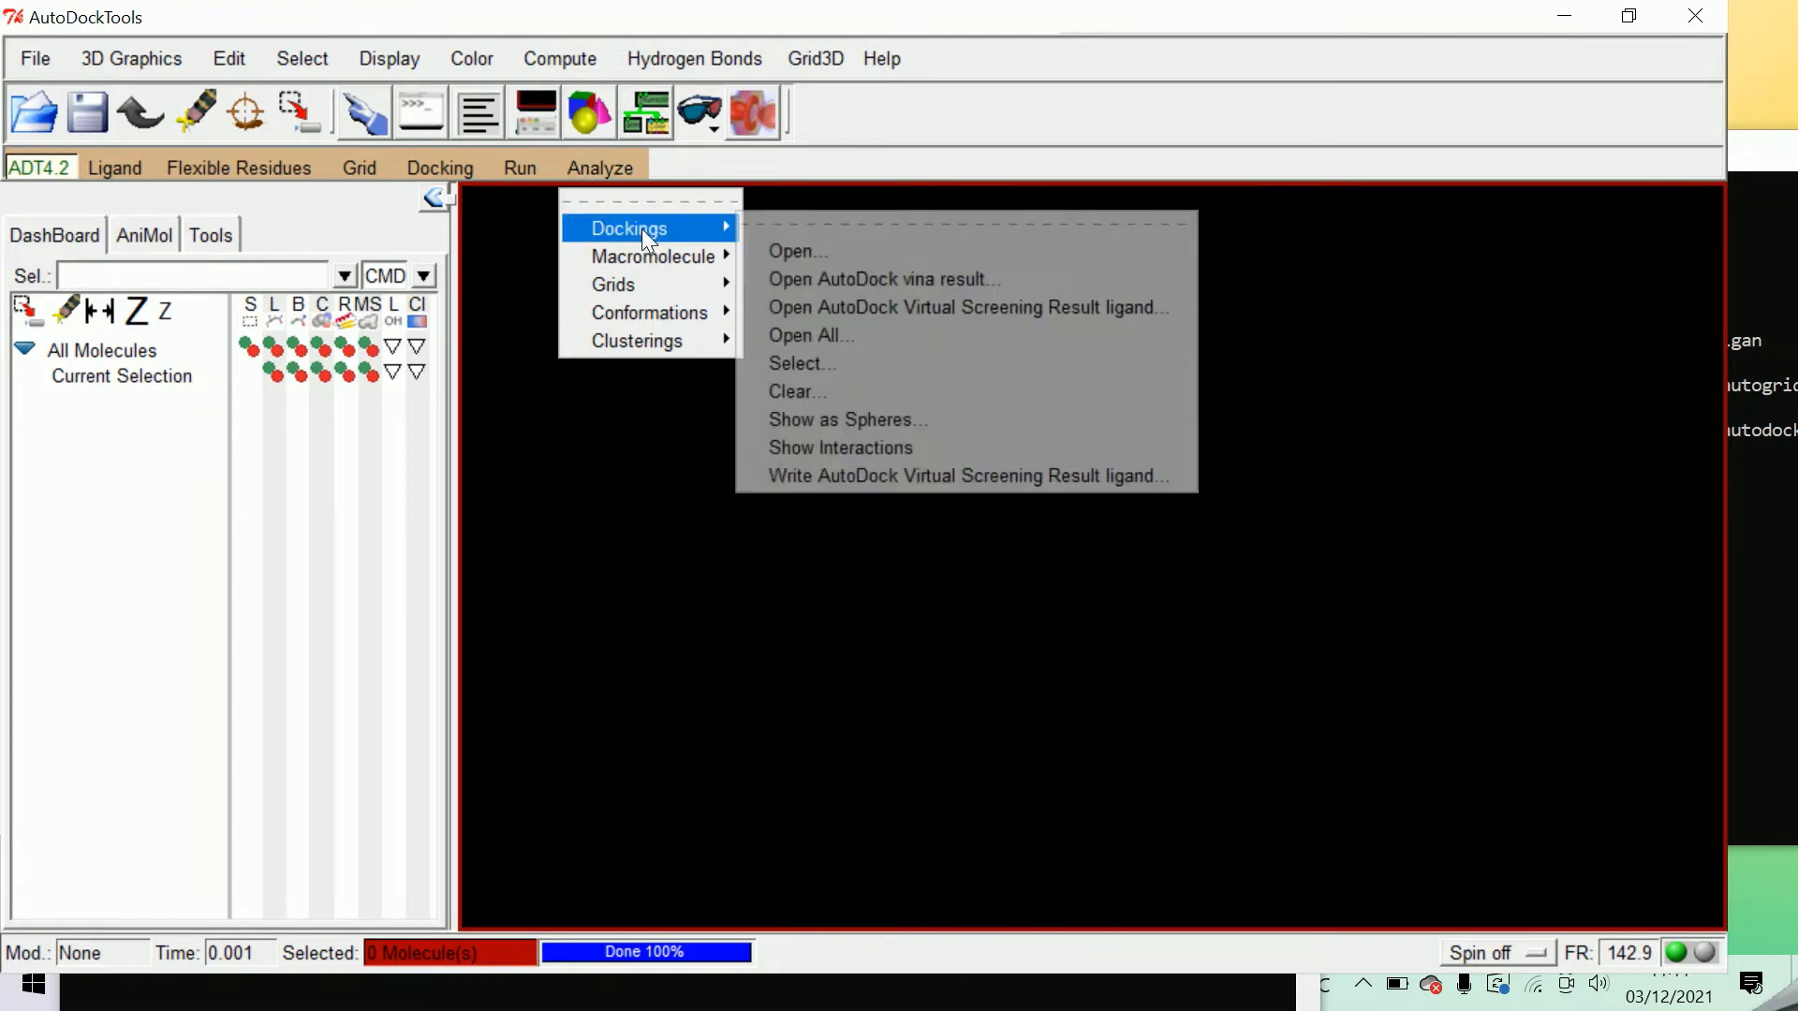
pyautogui.click(814, 252)
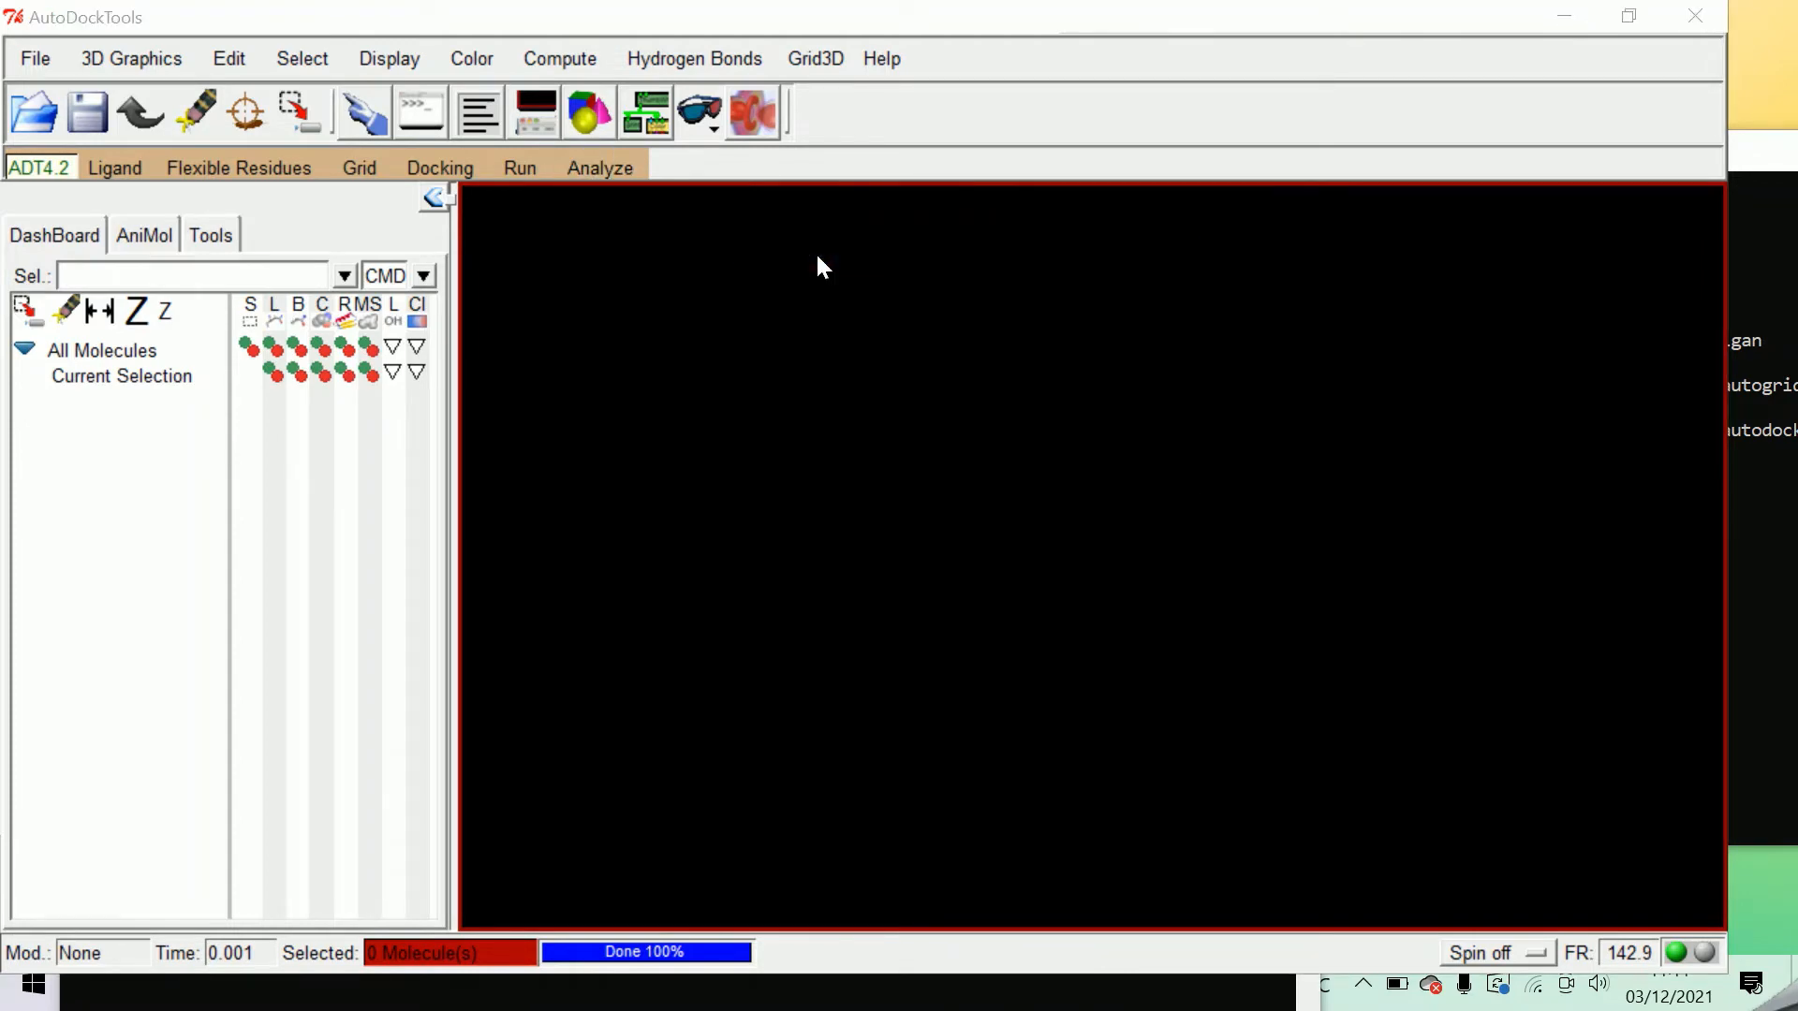
pyautogui.click(660, 315)
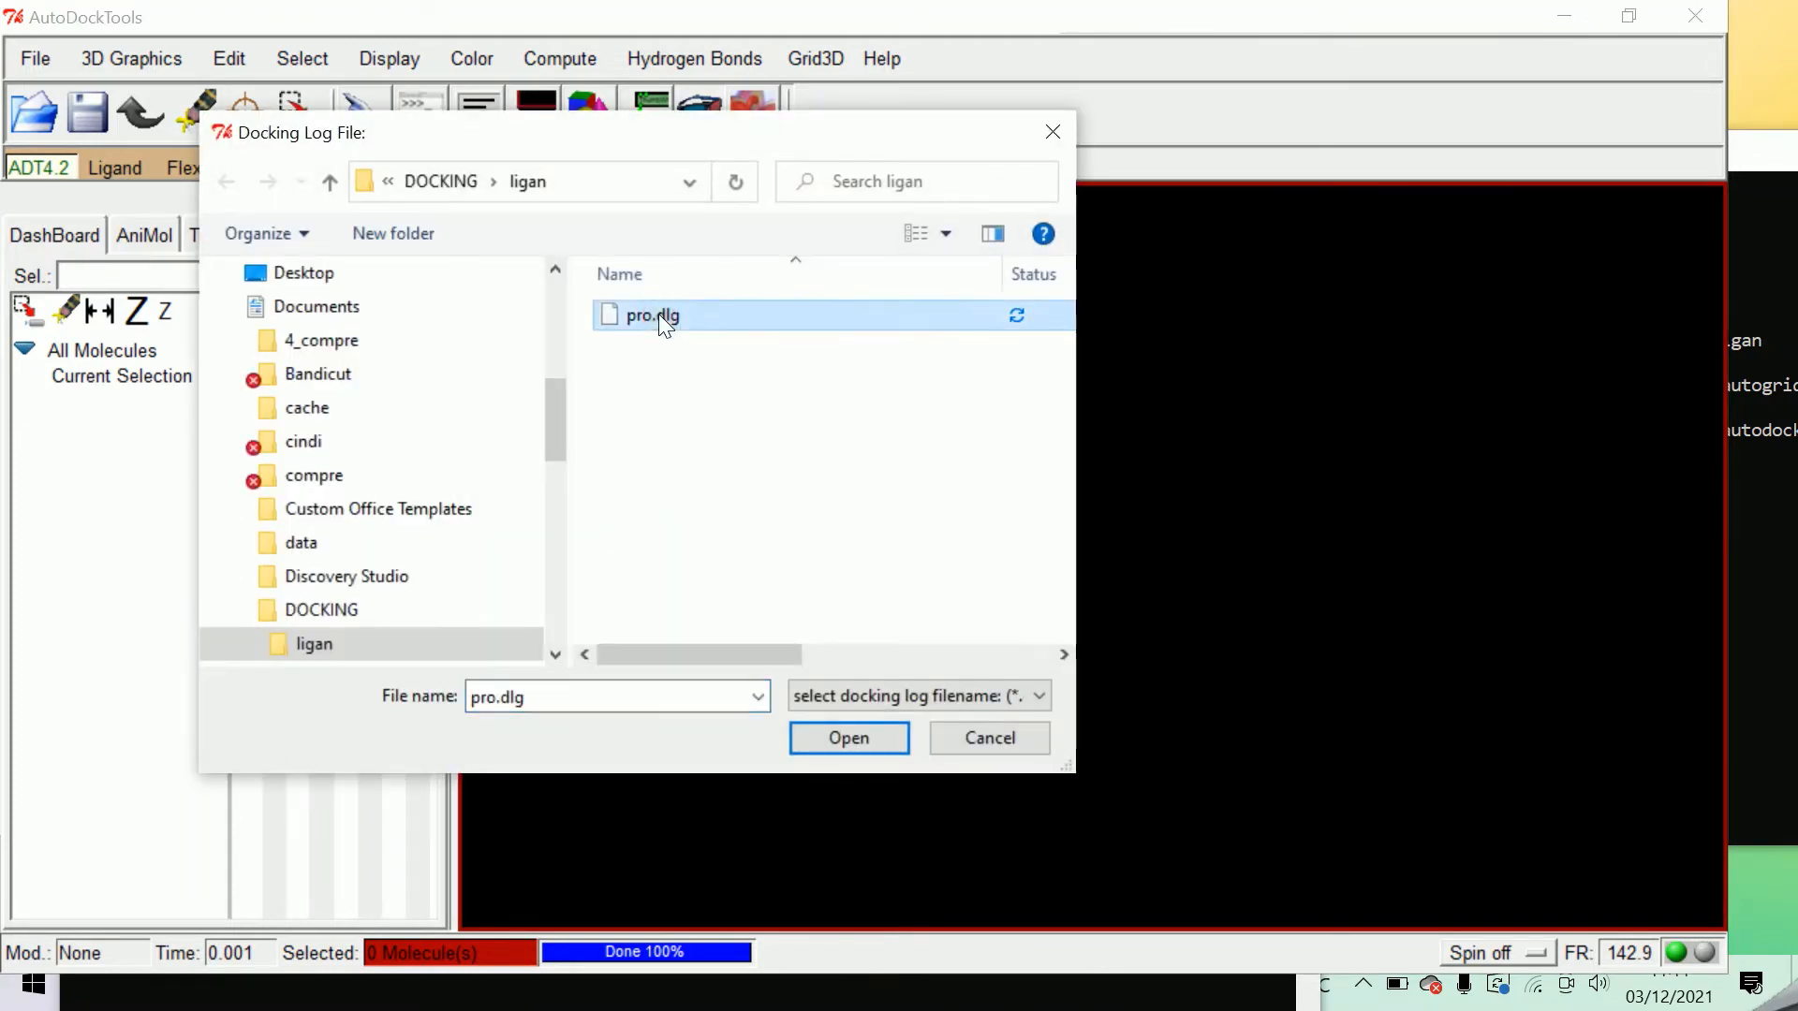
pyautogui.click(847, 739)
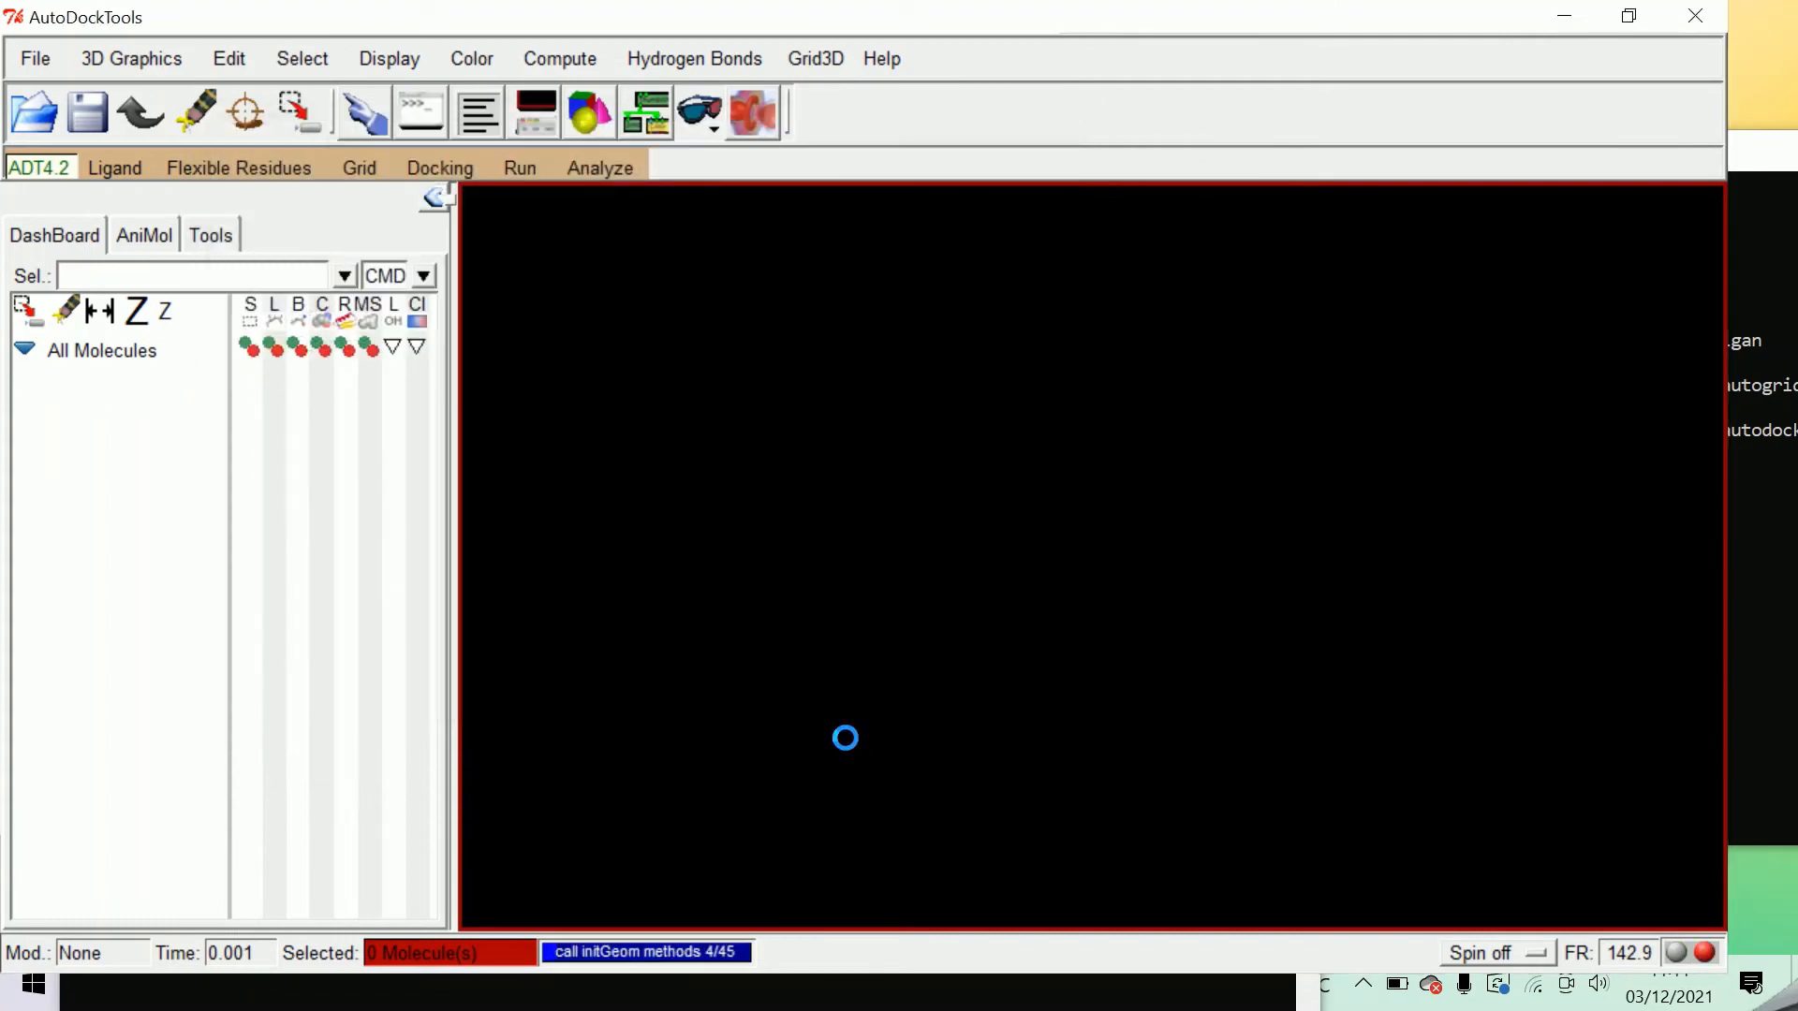
pyautogui.click(1065, 604)
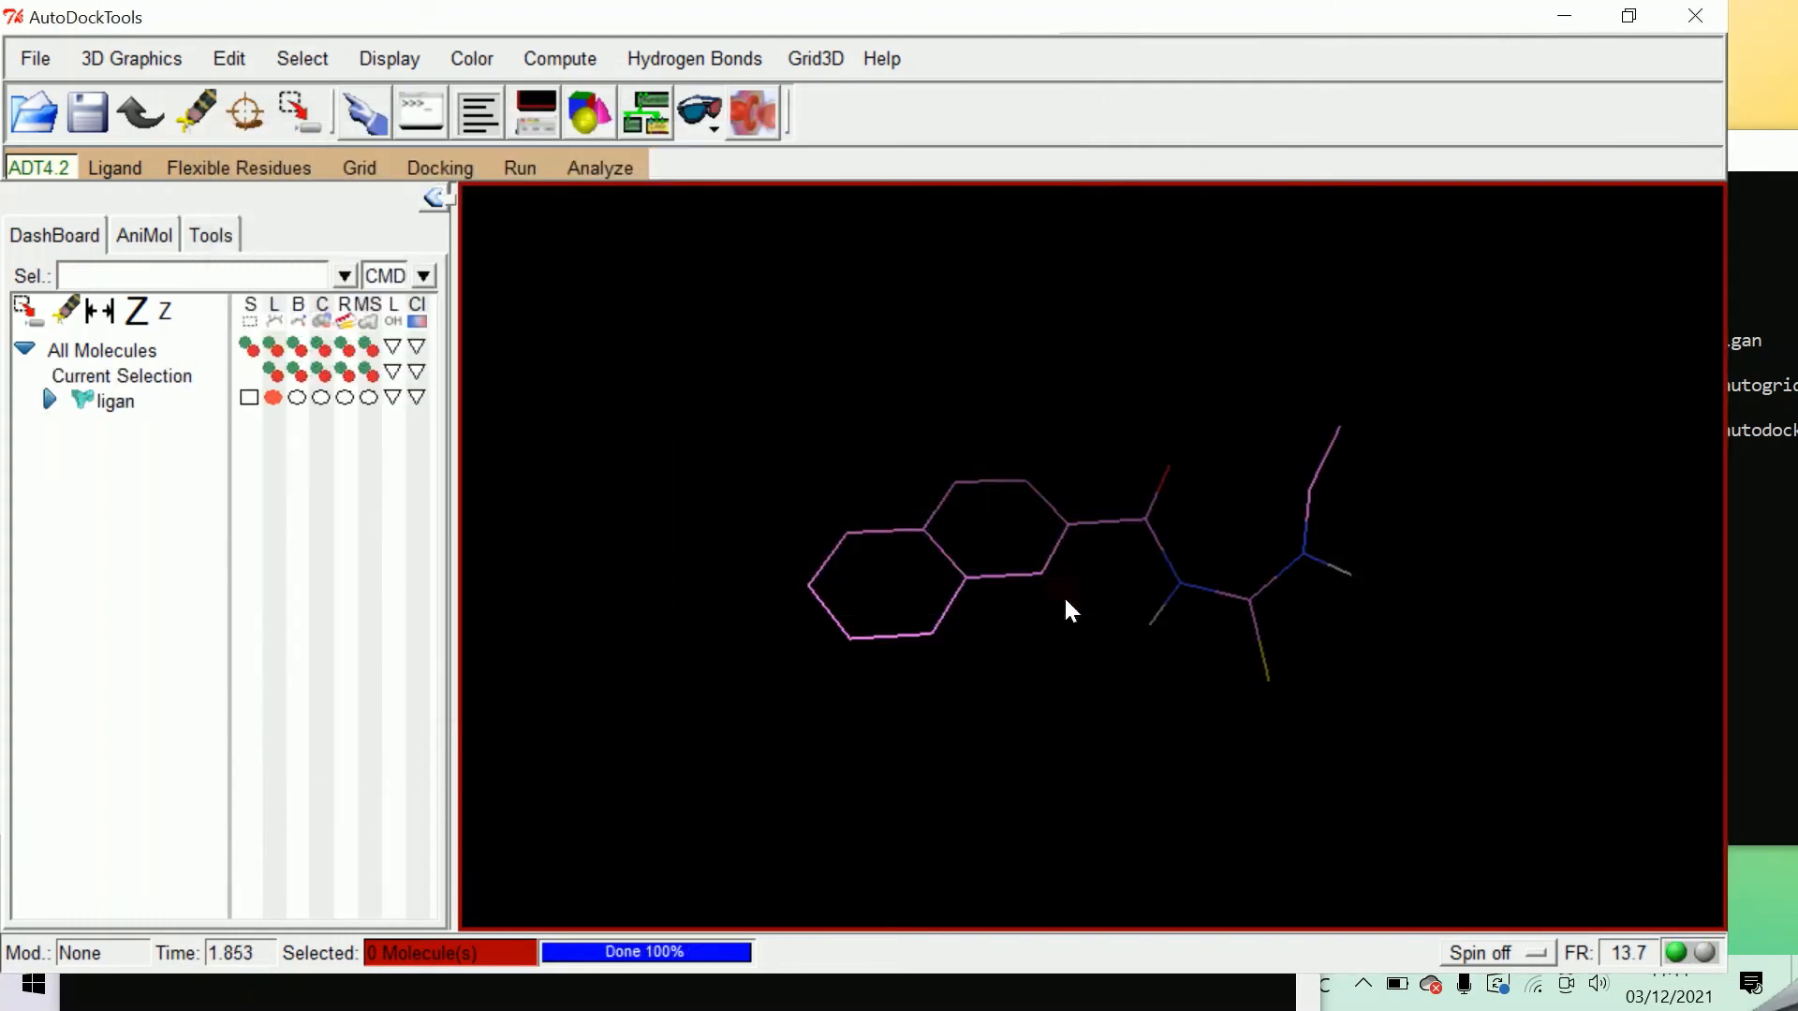
# Open the macromolecule prot_H for the docking analysis so it loads alongside the docked ligand.
pyautogui.click(583, 170)
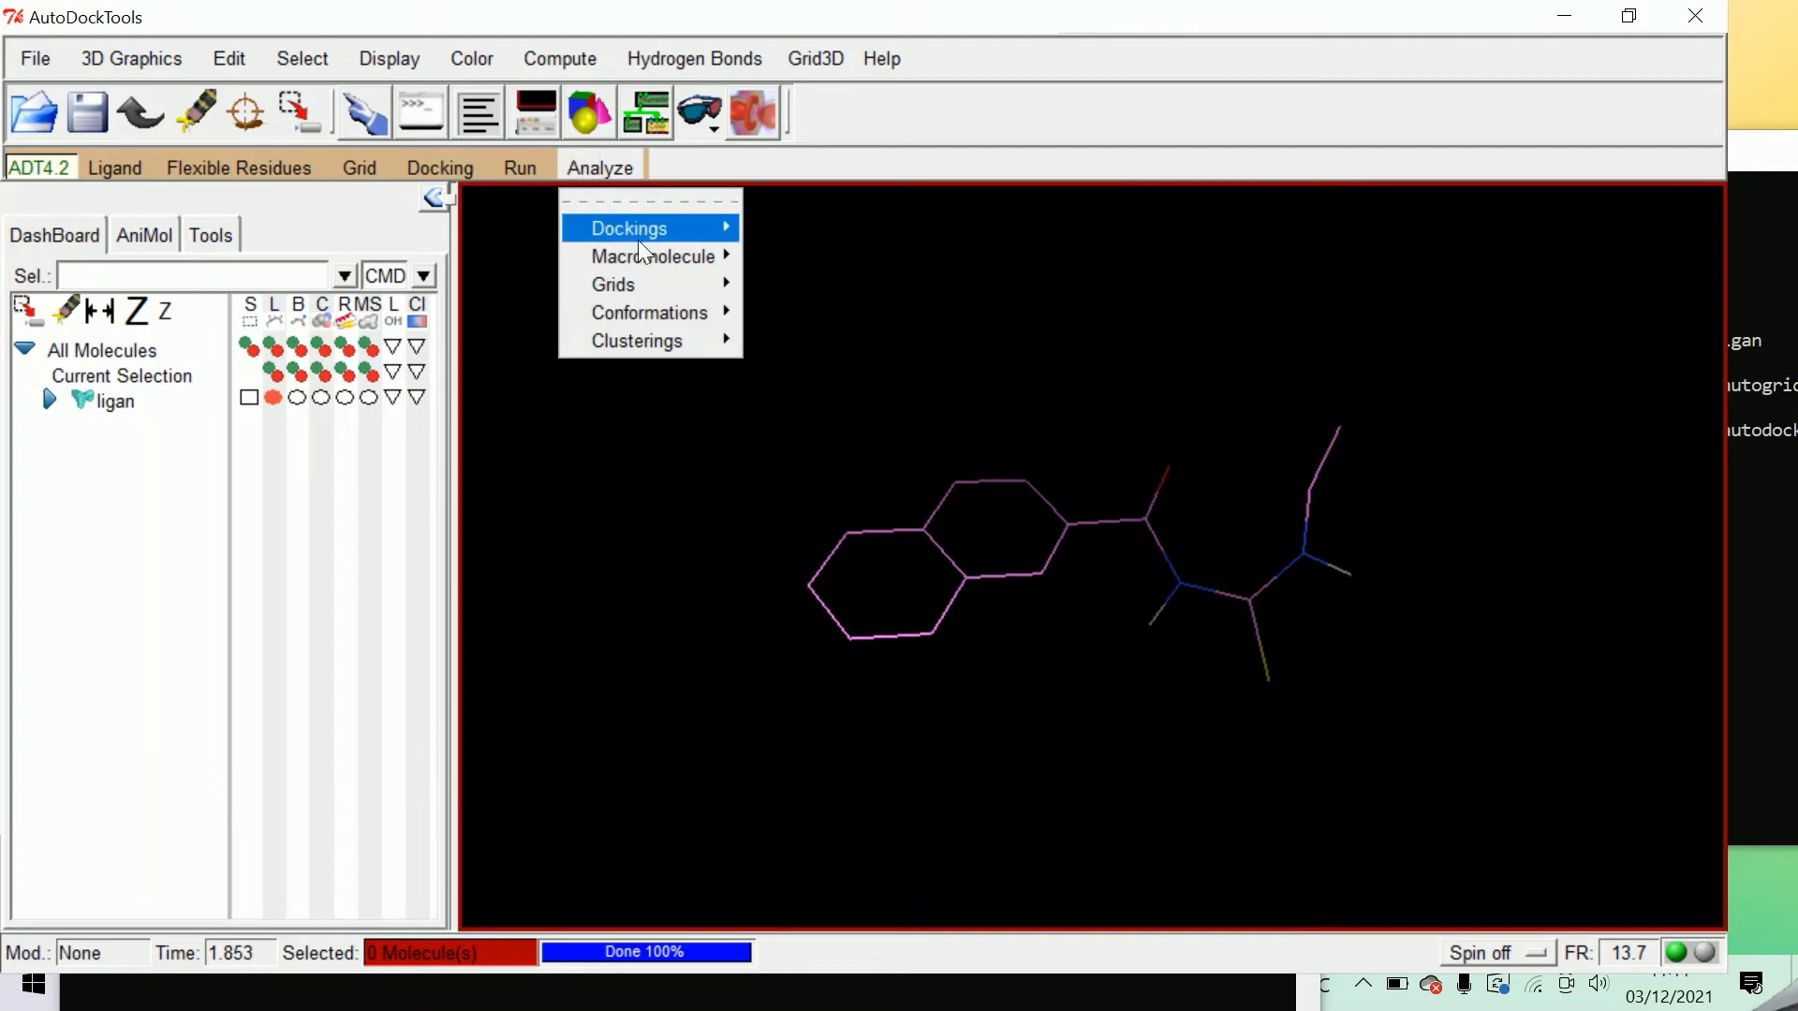
pyautogui.moveTo(655, 255)
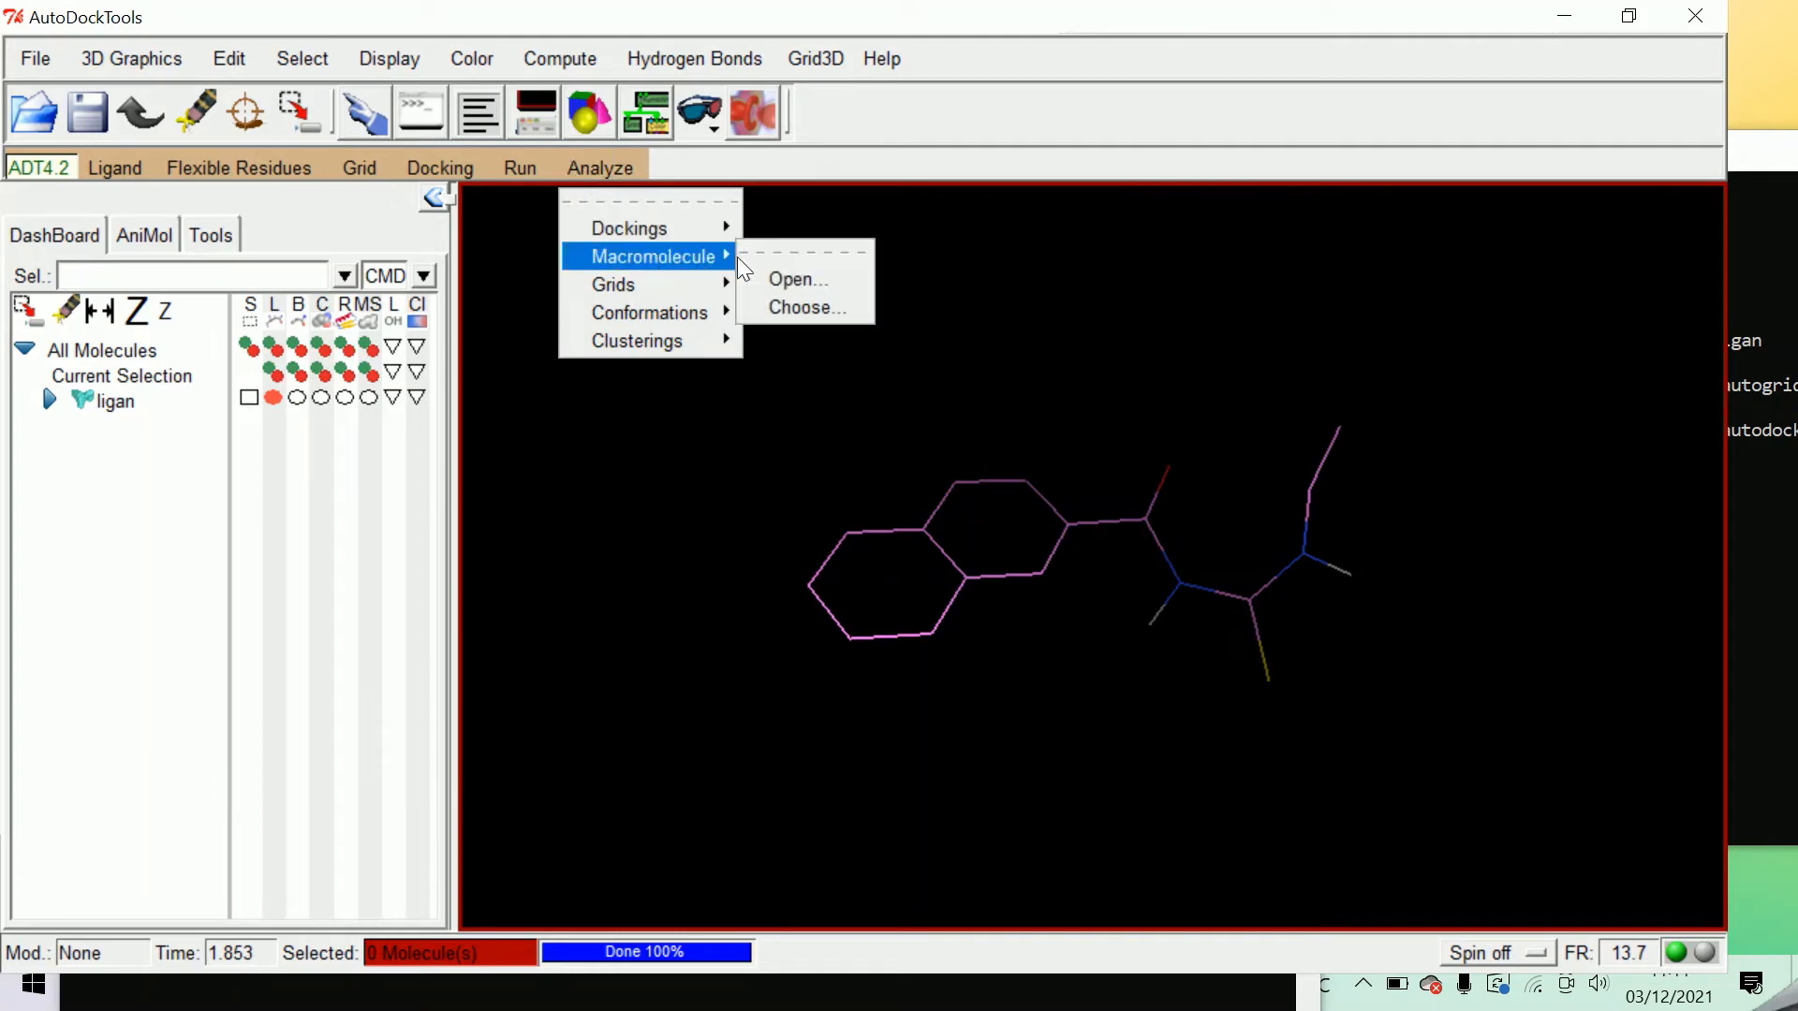
pyautogui.click(807, 279)
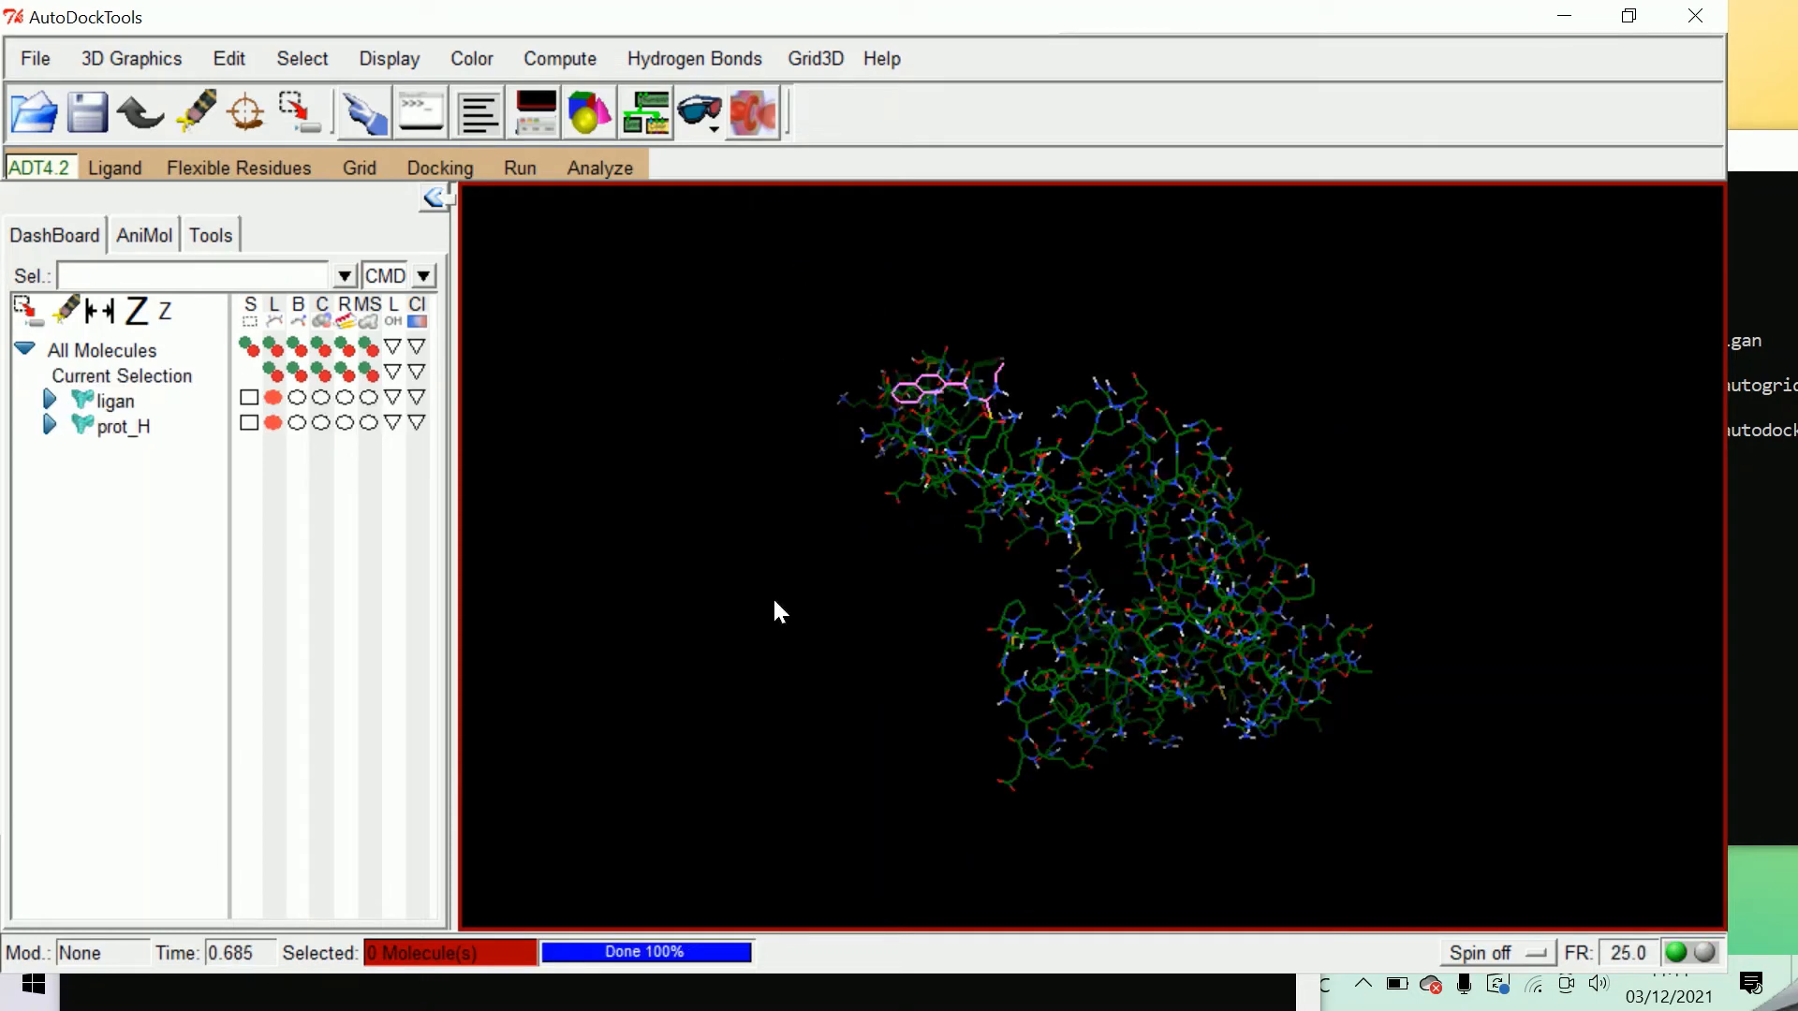
# Start the conformation player for ligan, enable Show Info in its play options and move the windows clear of each other.
pyautogui.click(603, 168)
pyautogui.moveTo(695, 313)
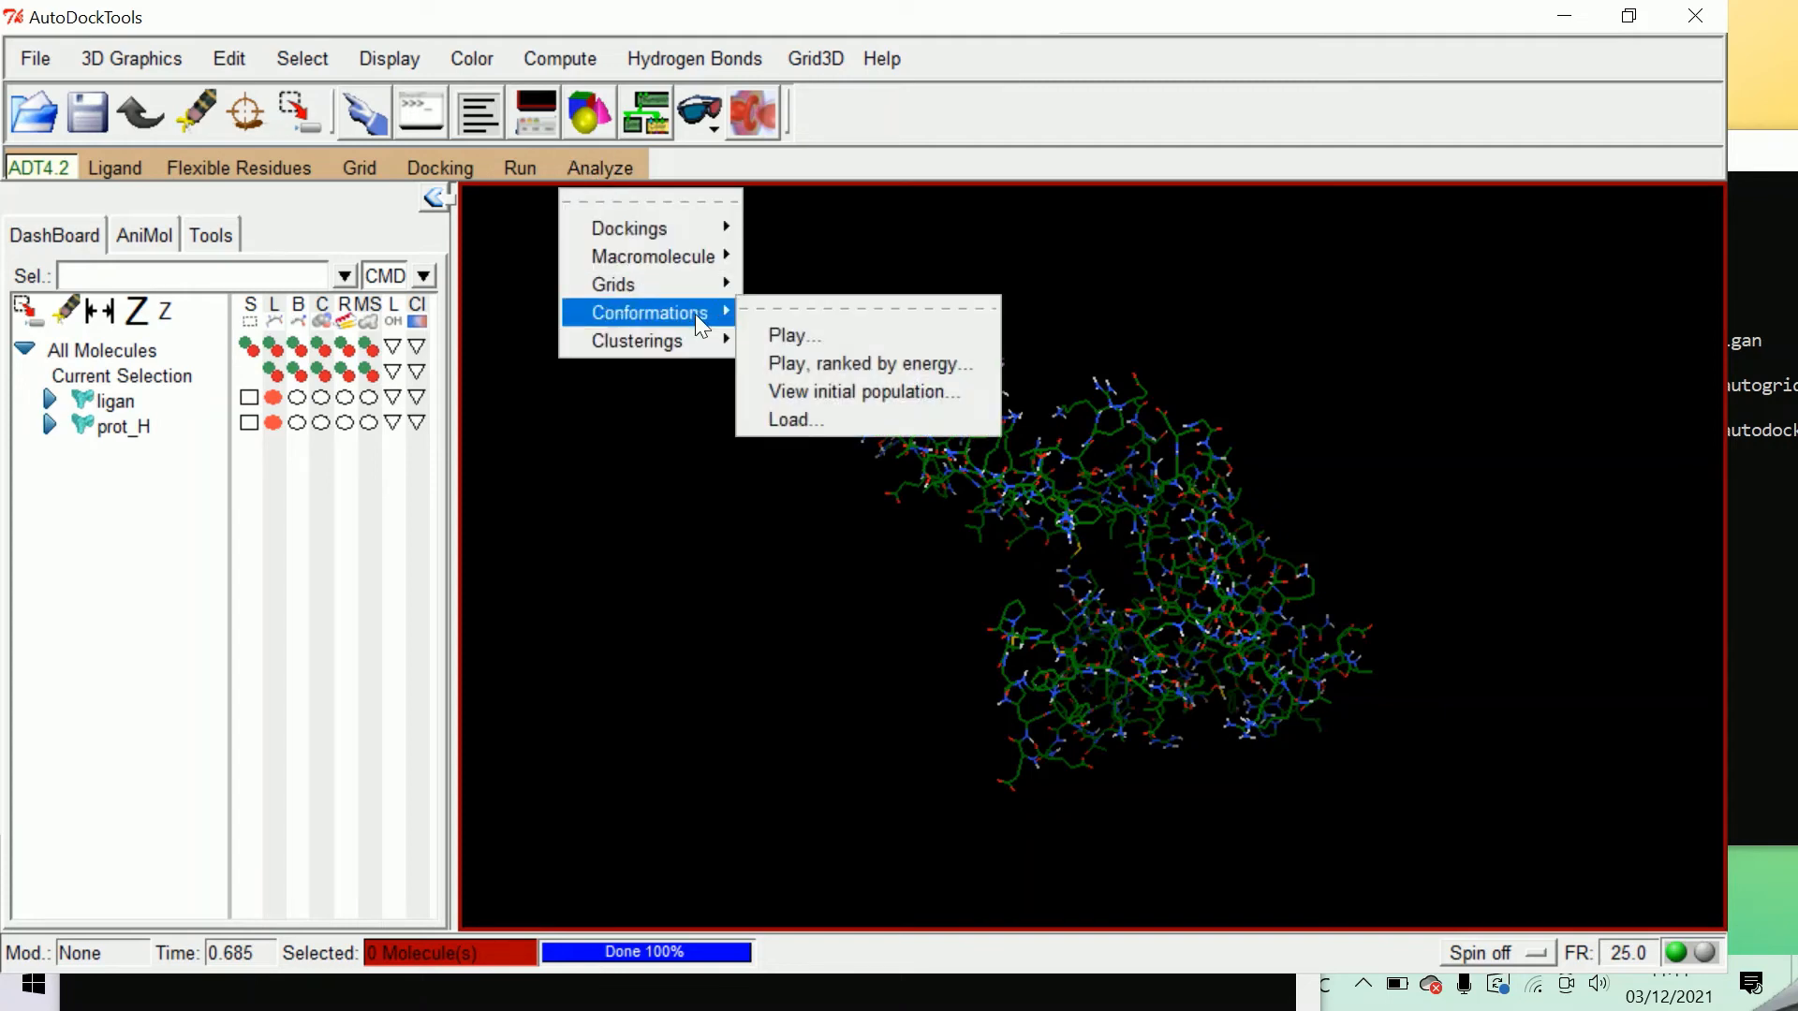
pyautogui.click(806, 335)
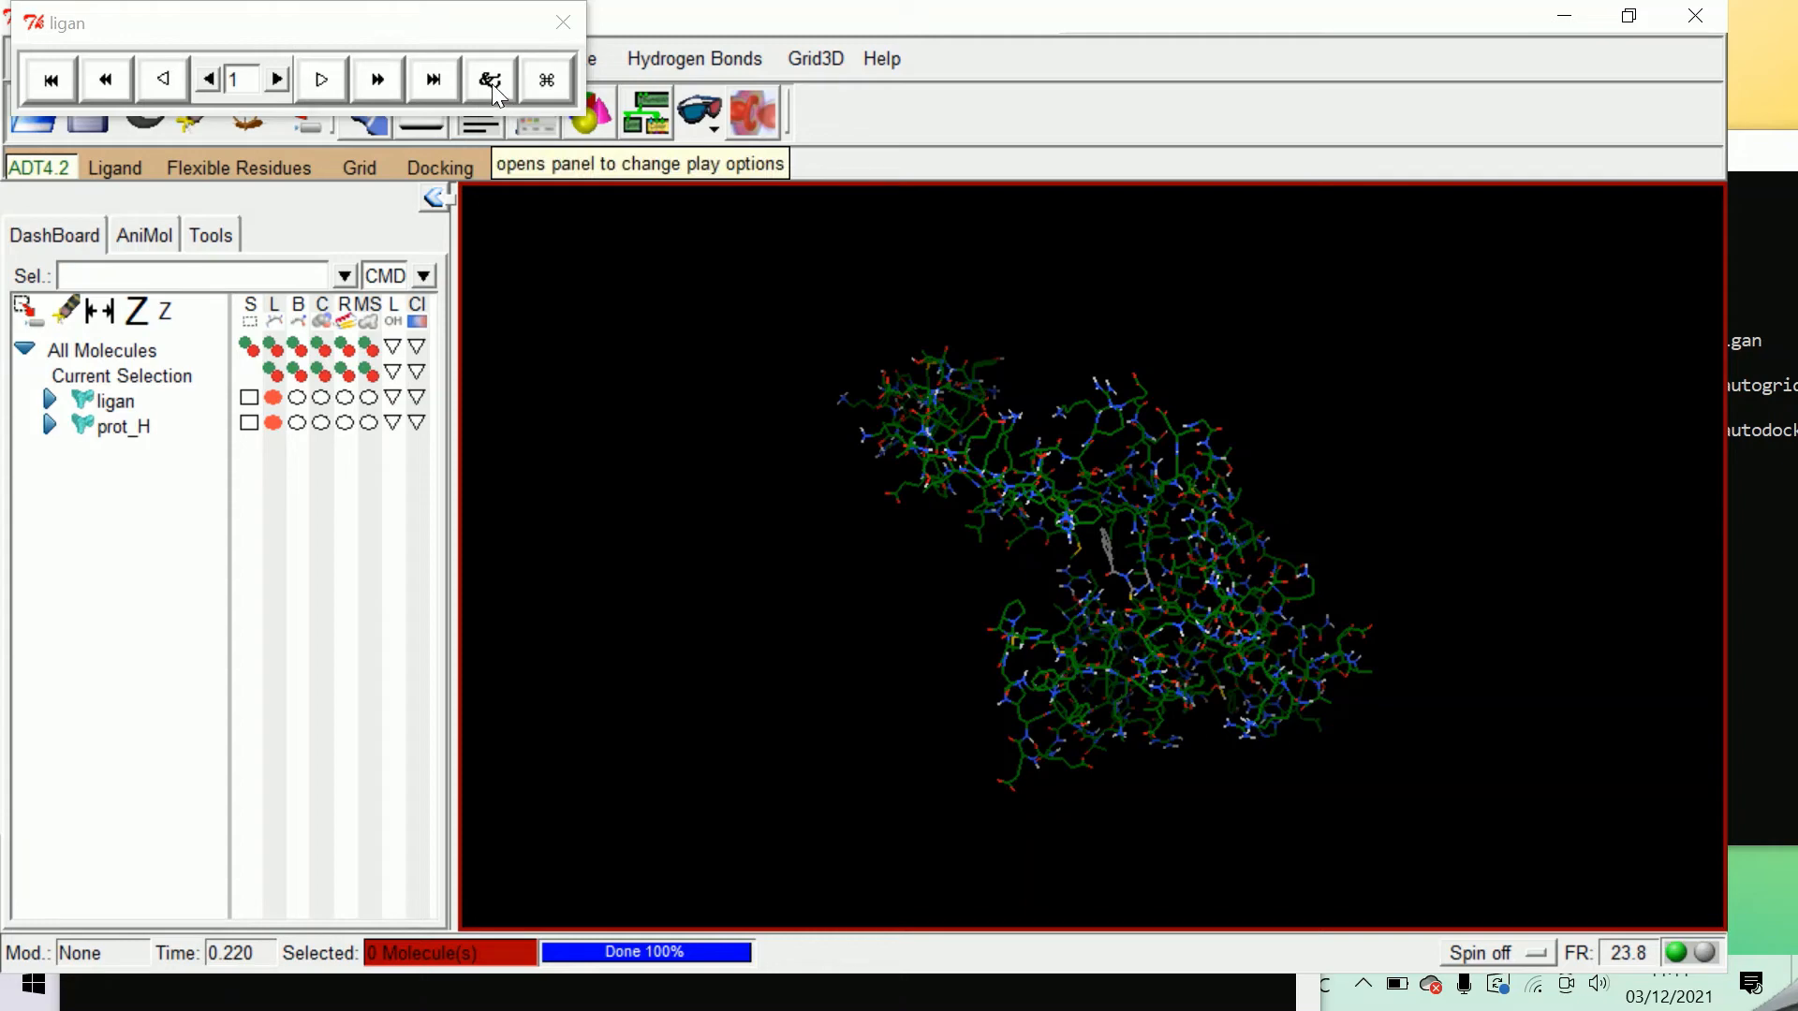
pyautogui.click(491, 82)
pyautogui.moveTo(265, 21); pyautogui.dragTo(271, 163)
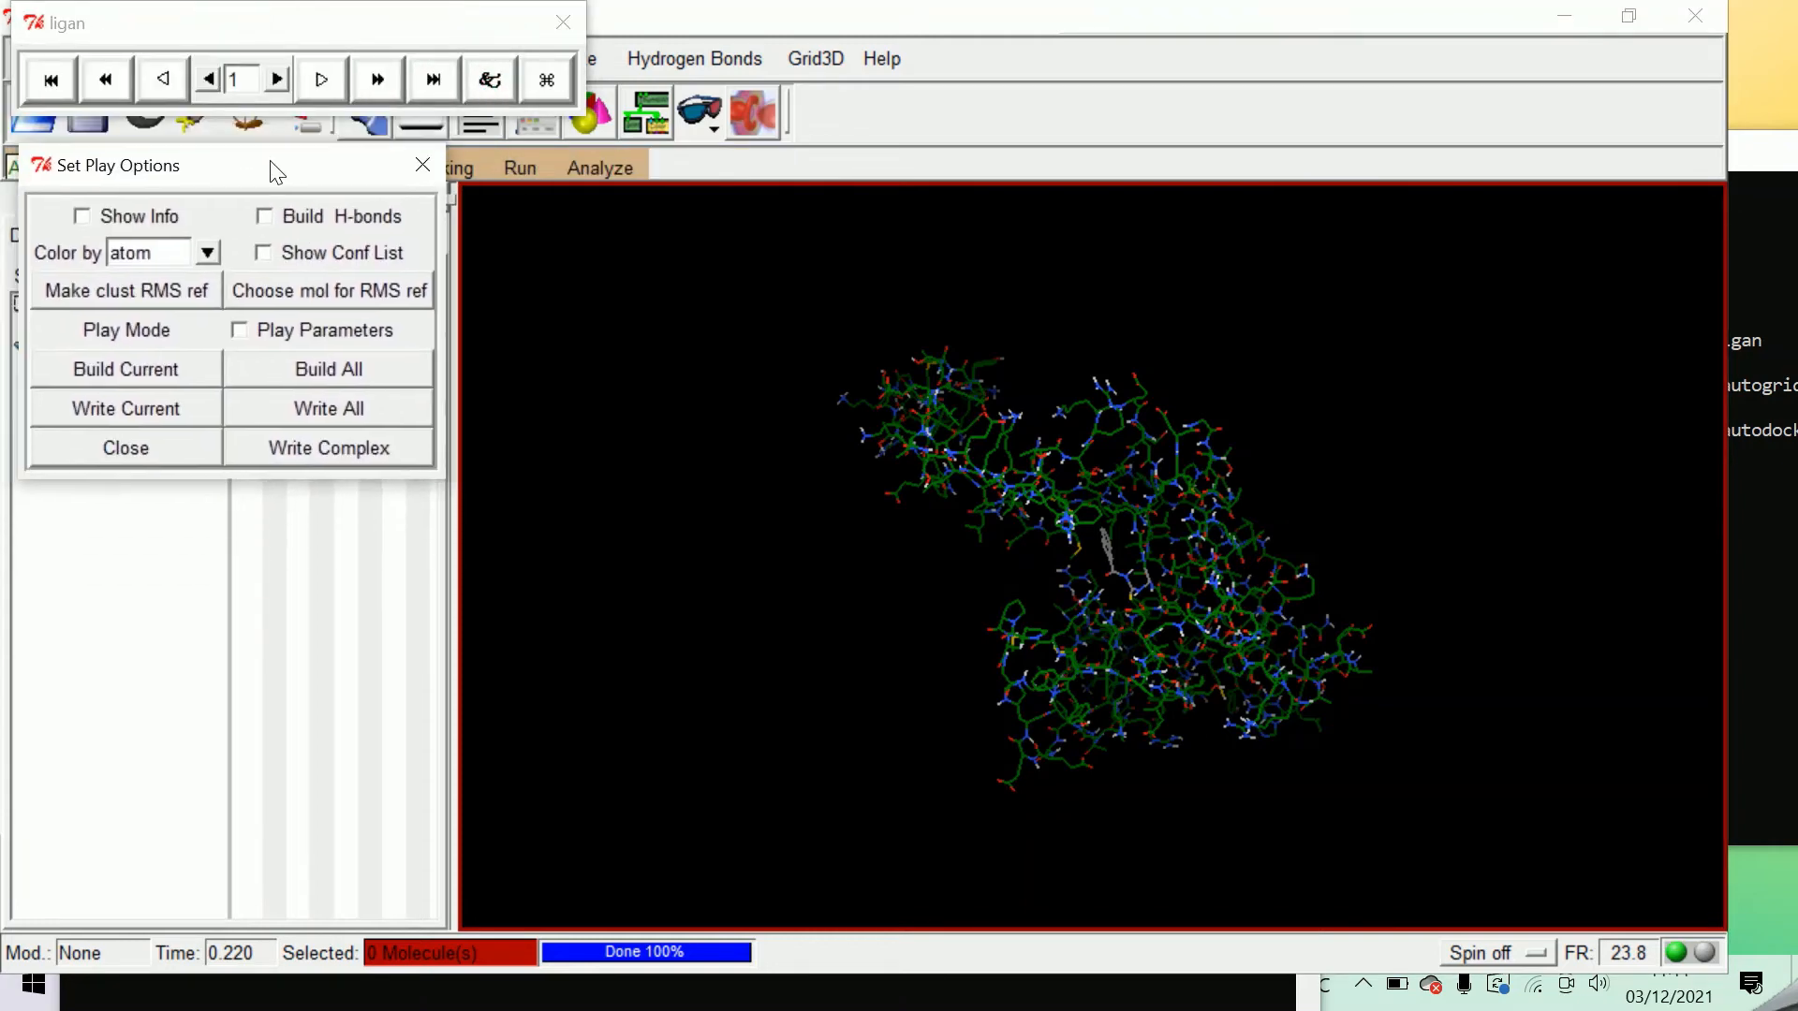
pyautogui.click(78, 216)
pyautogui.moveTo(204, 38); pyautogui.dragTo(528, 521)
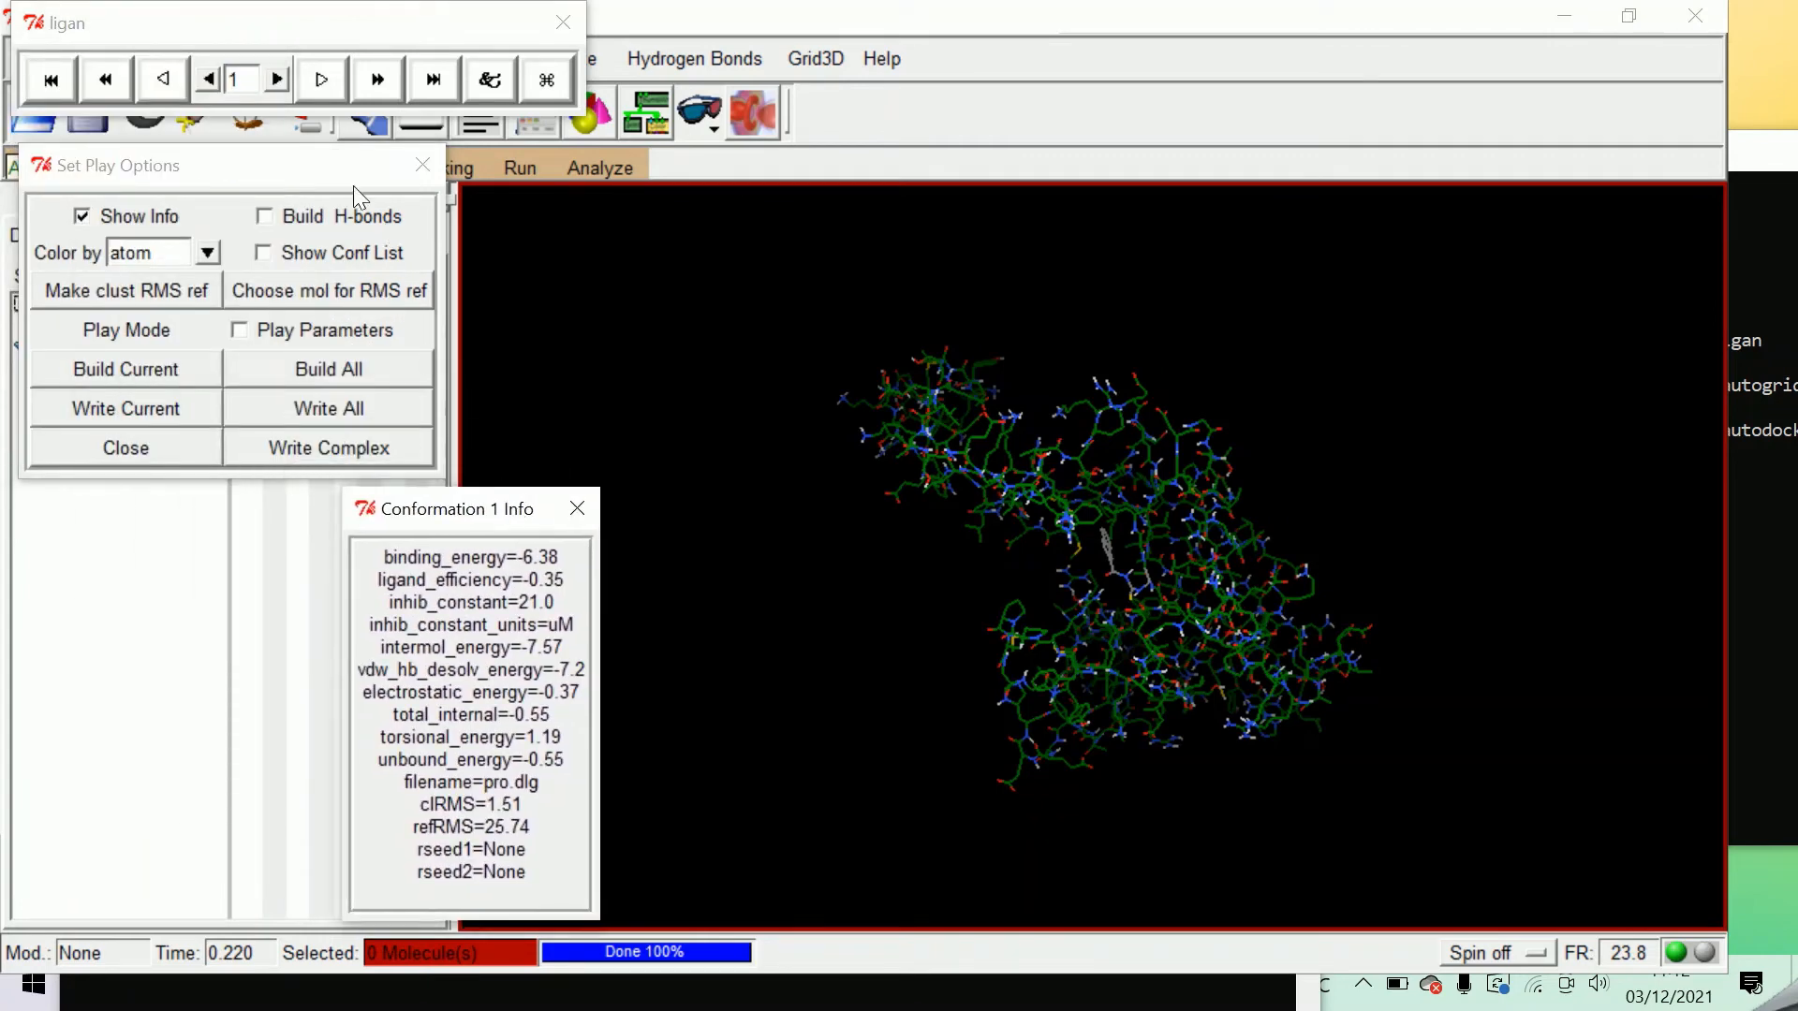
# Switch the conformation player to conformation 7 and reposition its info window.
pyautogui.moveTo(245, 82)
pyautogui.mouseDown()
pyautogui.moveTo(225, 84)
pyautogui.moveTo(239, 83)
pyautogui.mouseUp()
pyautogui.click(245, 81)
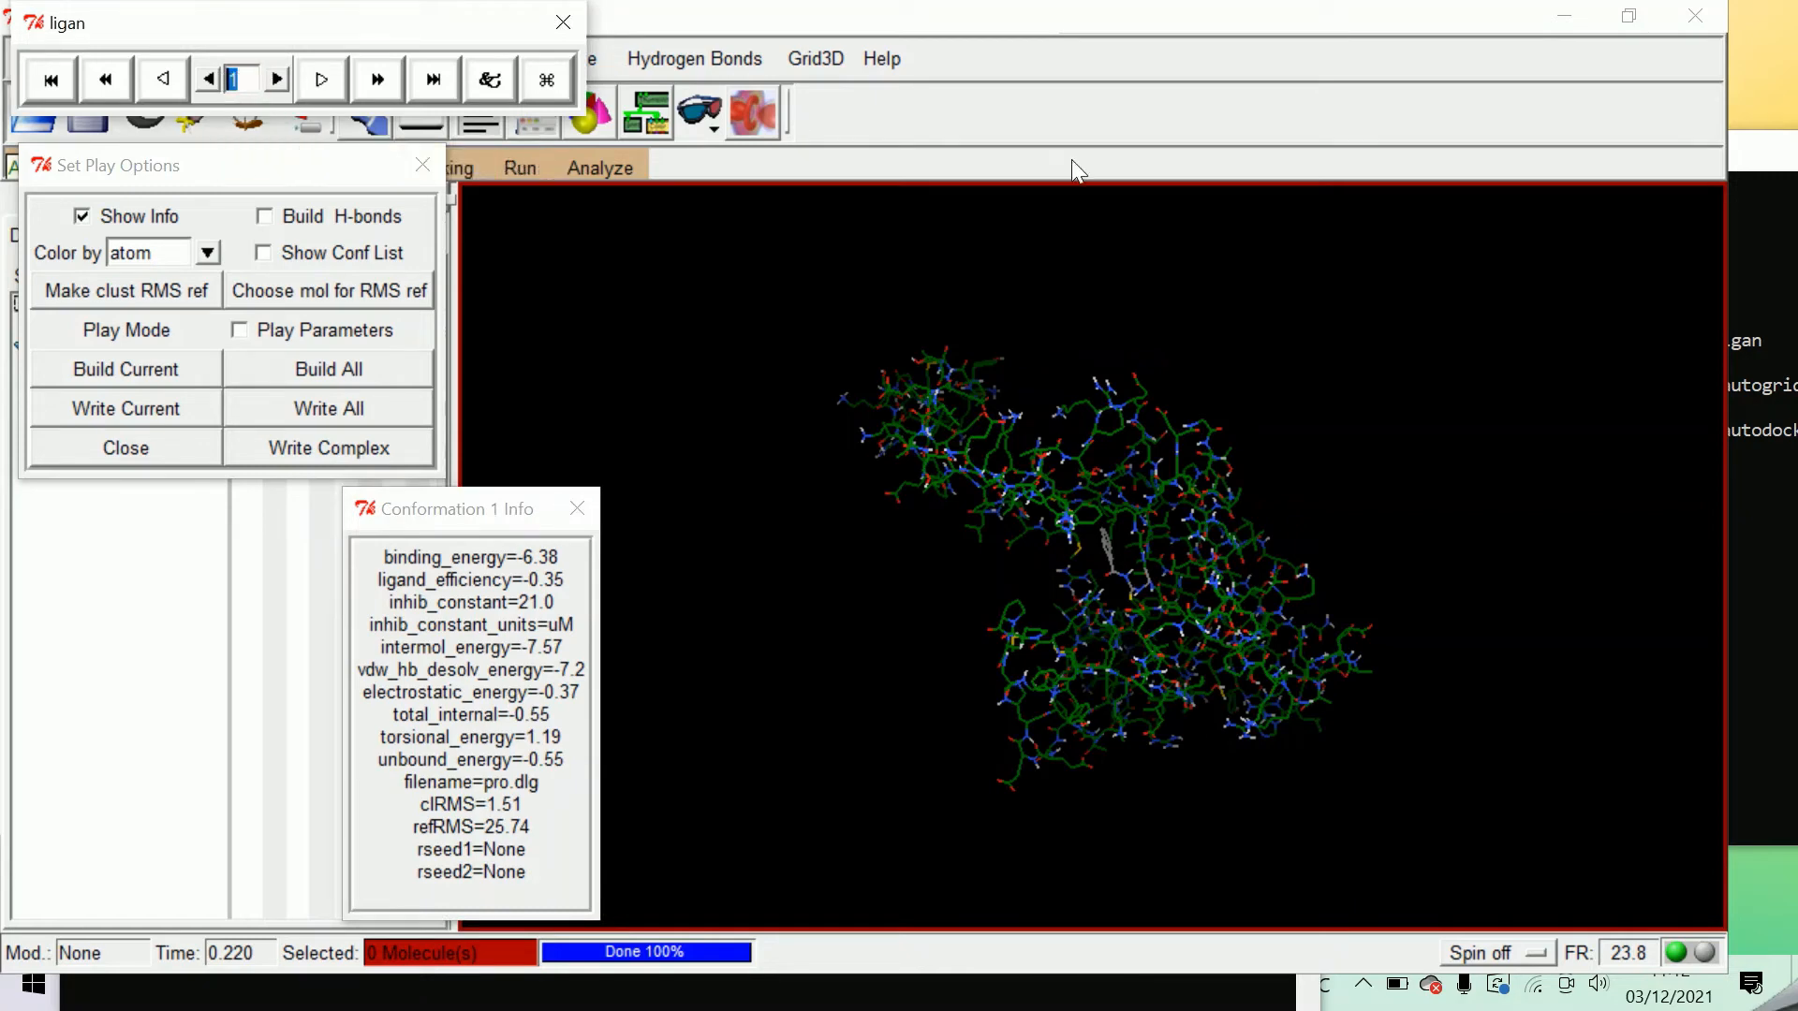
pyautogui.write('7')
pyautogui.press('Return')
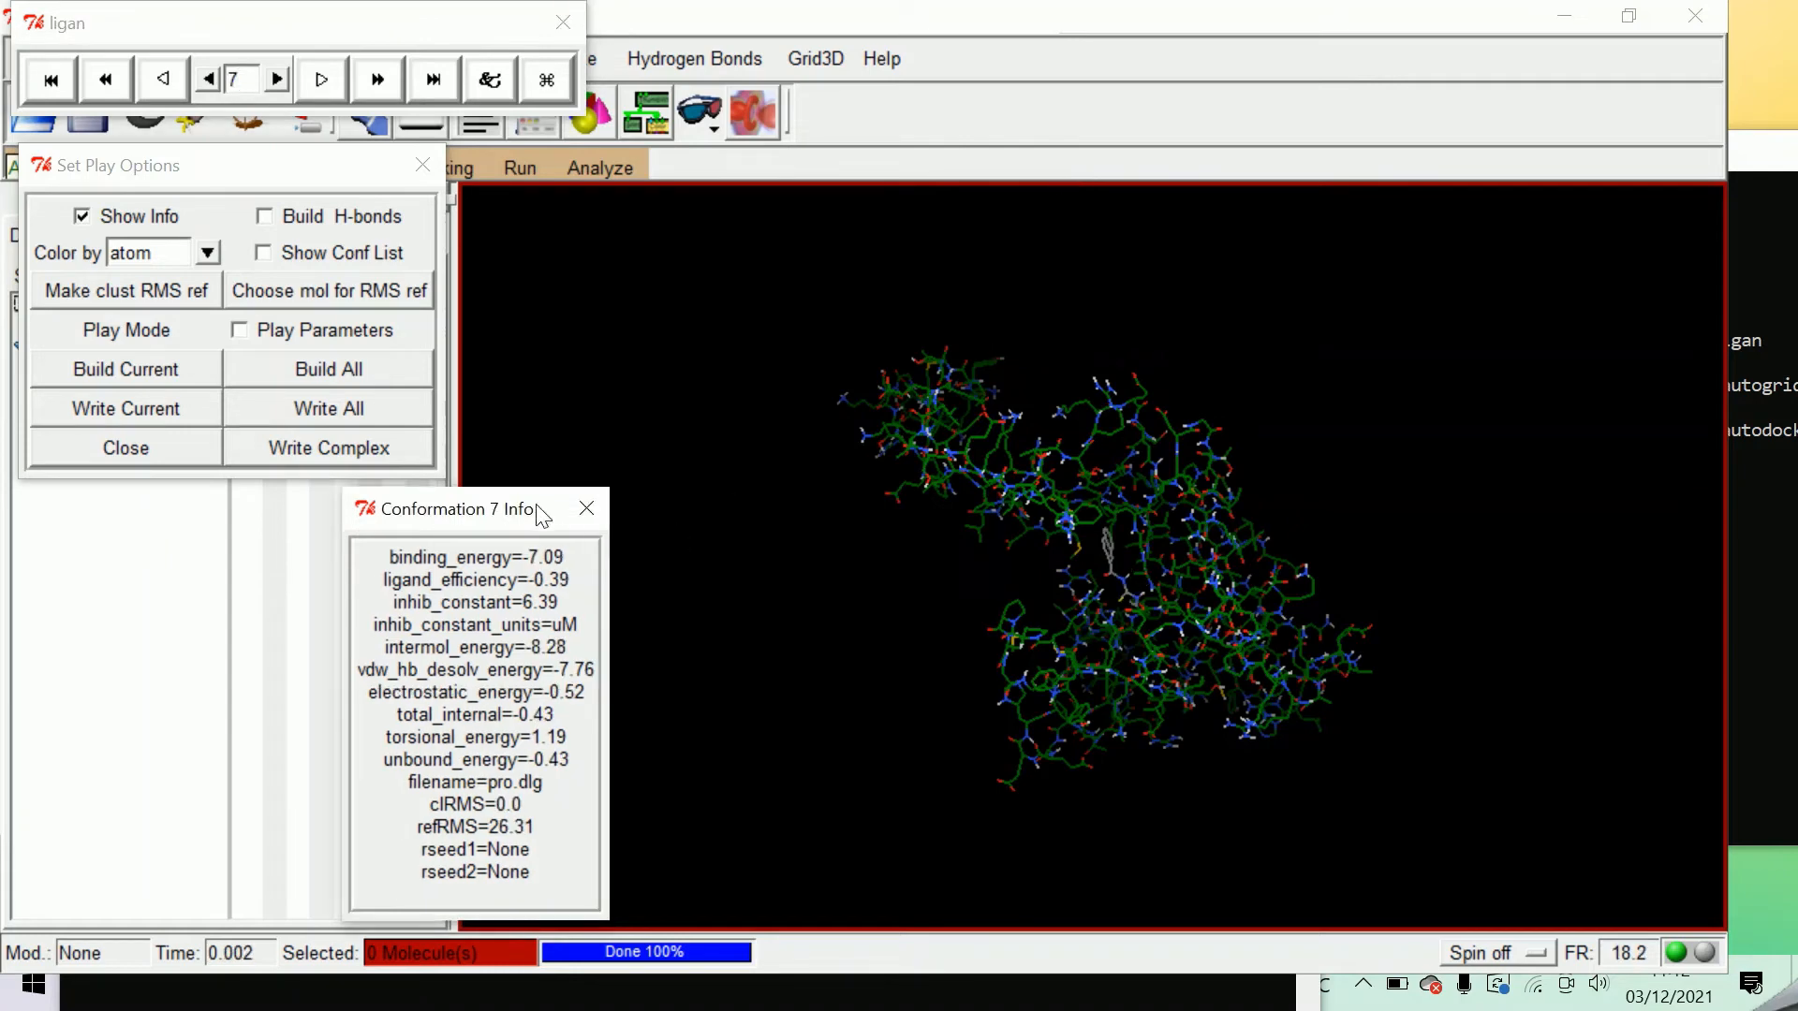
pyautogui.moveTo(509, 511); pyautogui.dragTo(450, 502)
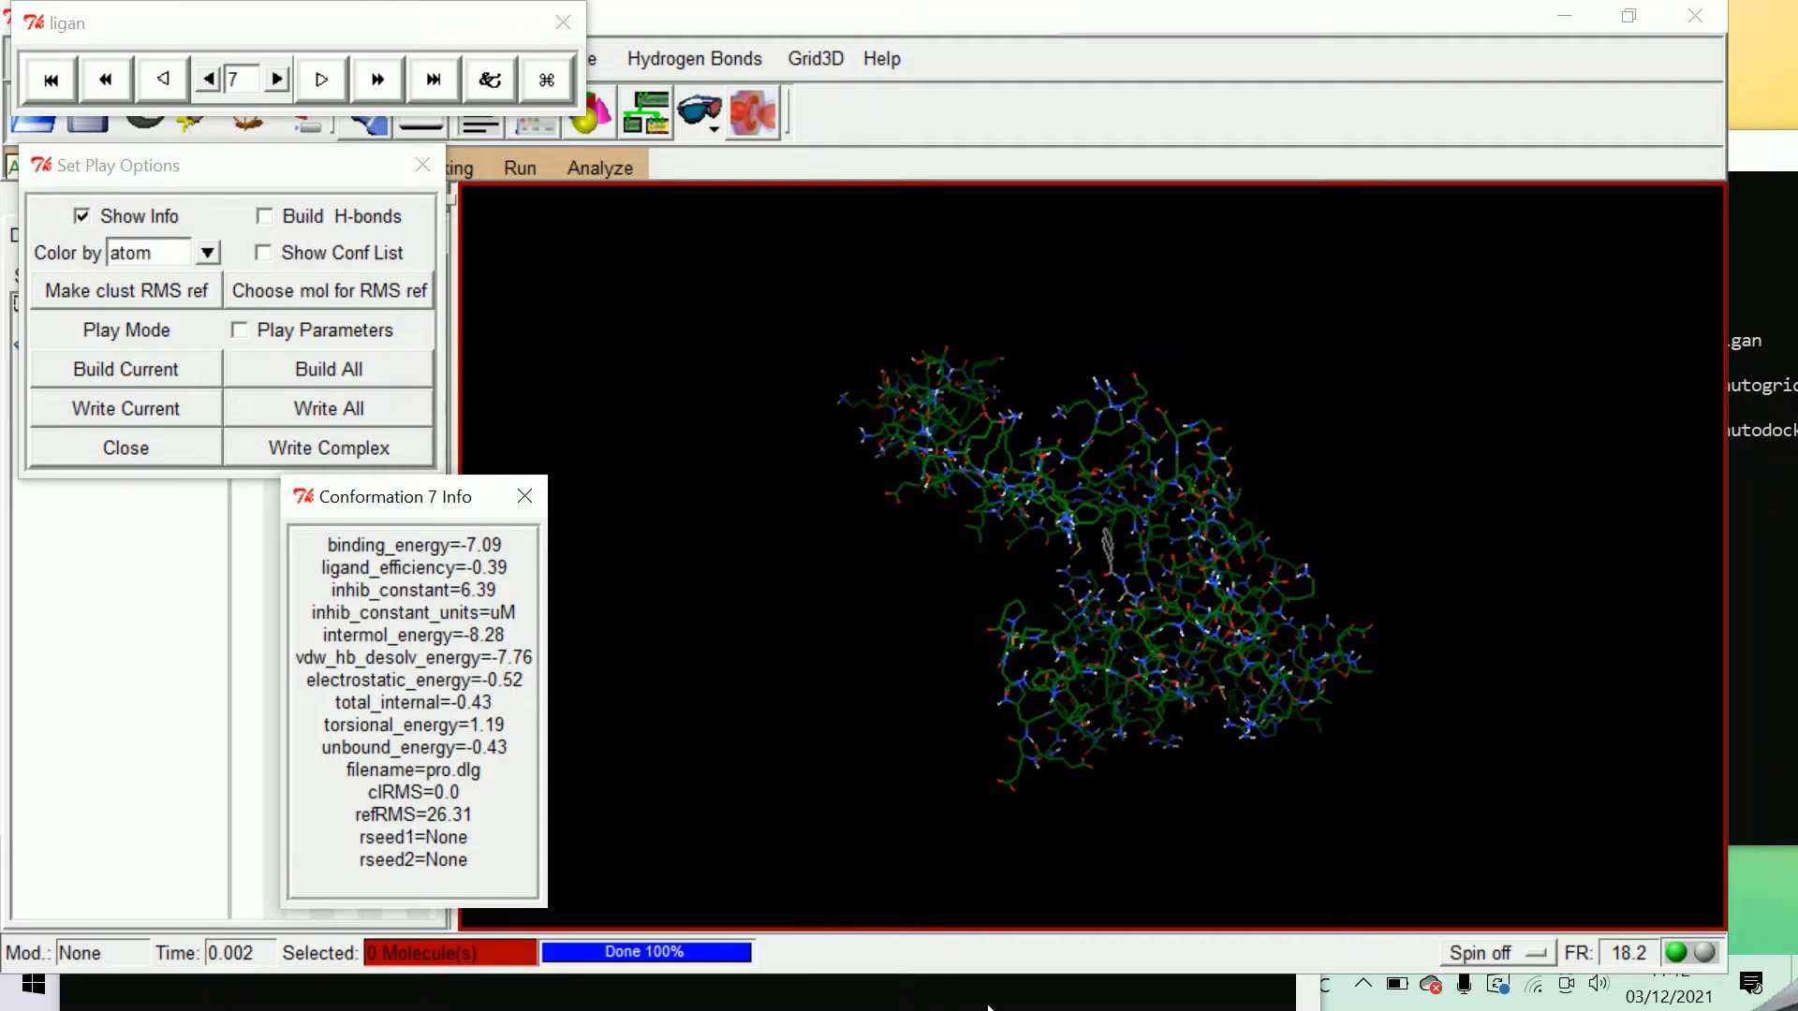
# Switch to File Explorer and open the docking log pro.dlg from the ligan folder in Notepad++.
pyautogui.click(990, 1007)
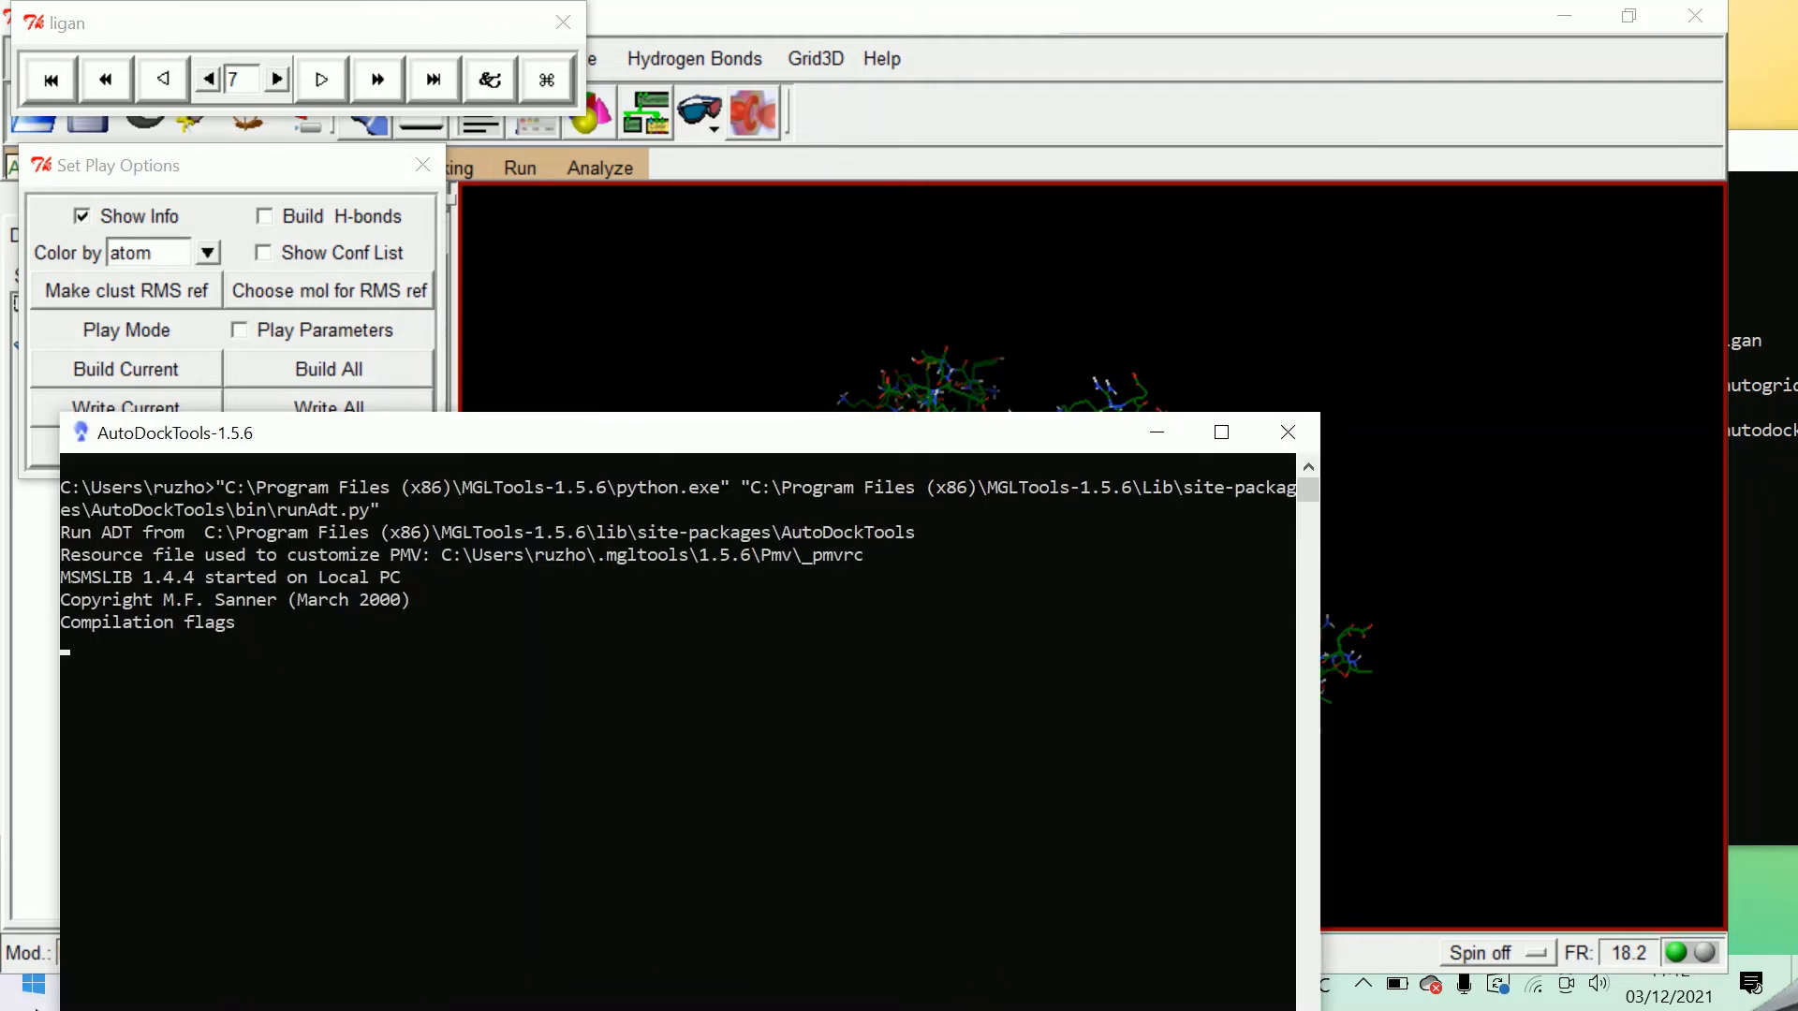
pyautogui.press('super')
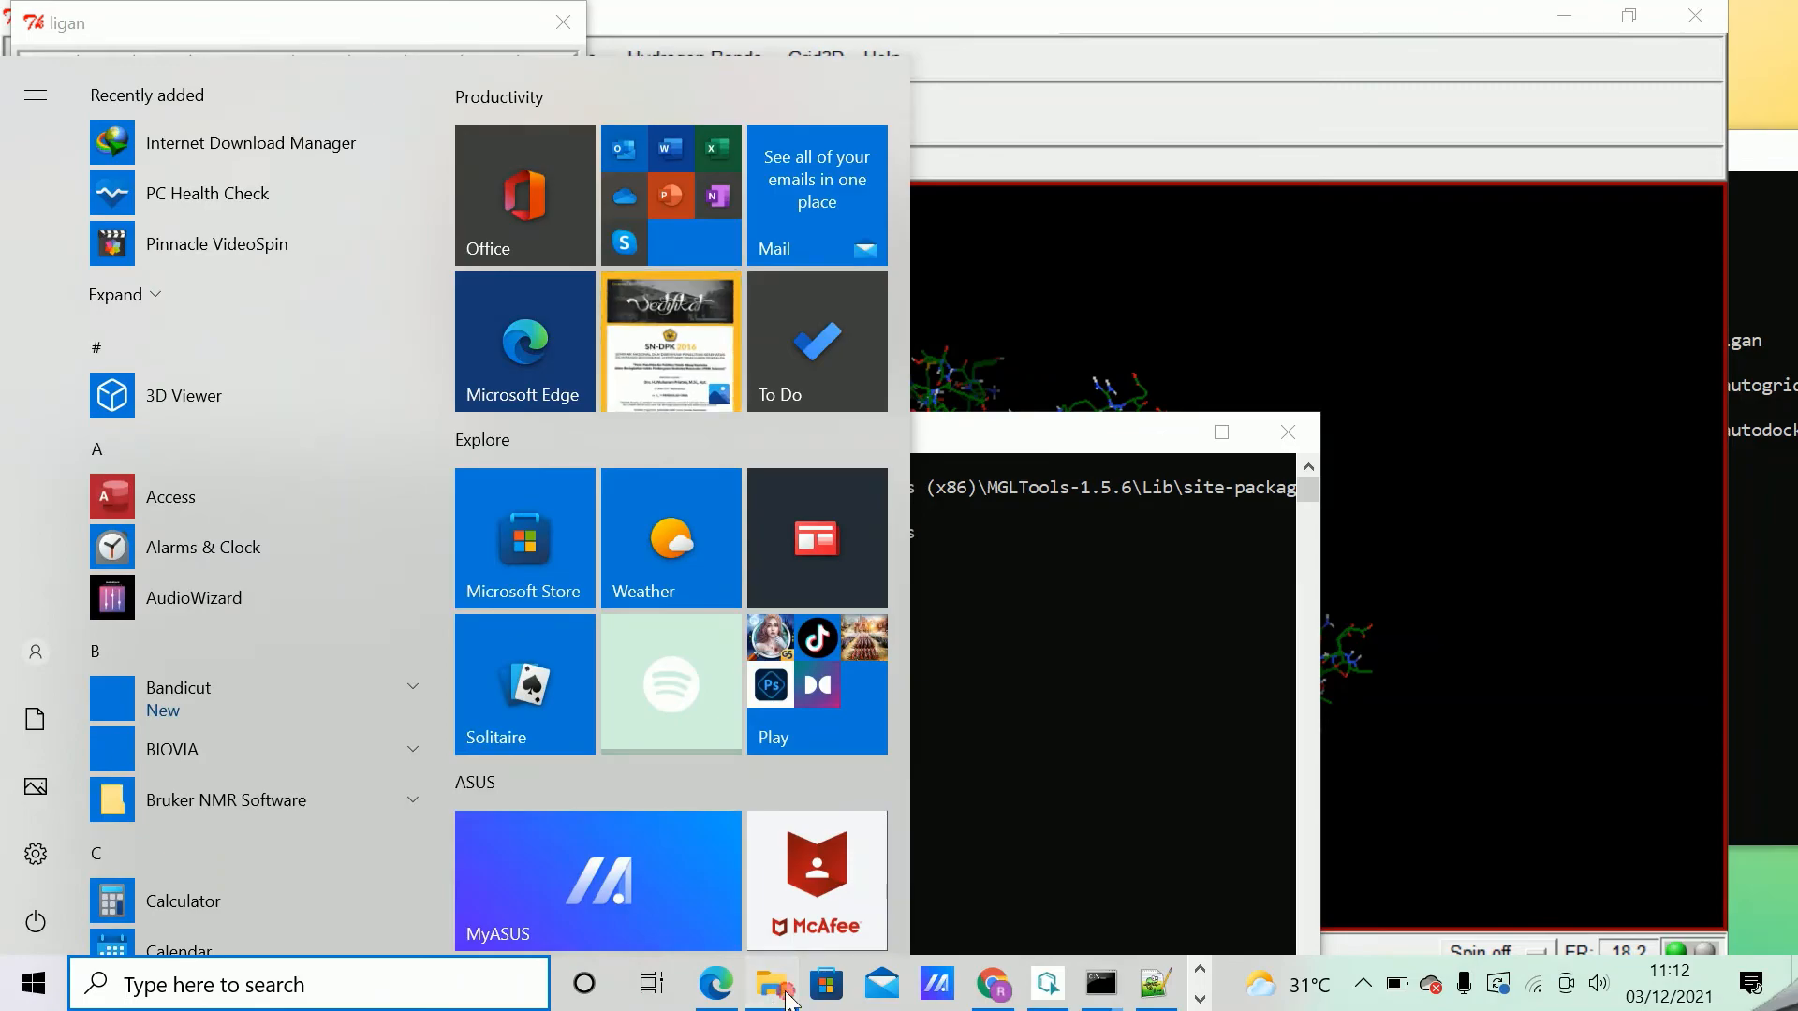
pyautogui.click(774, 985)
pyautogui.click(560, 552)
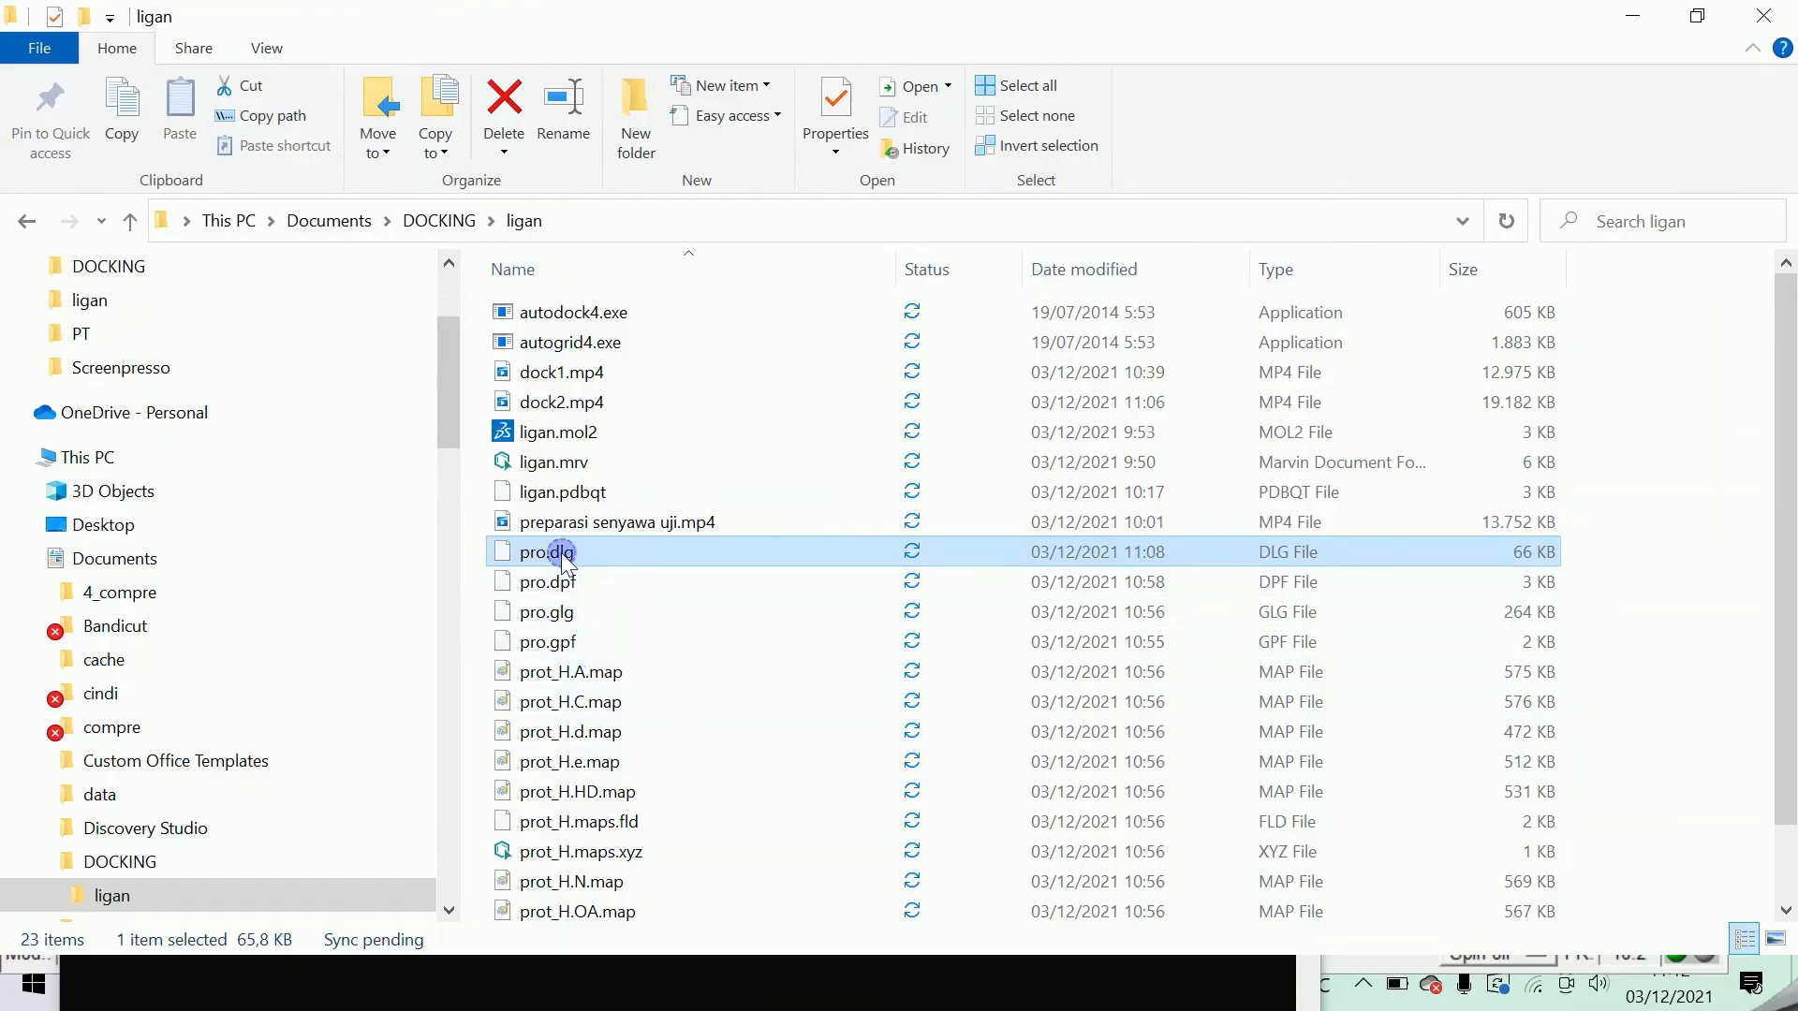
pyautogui.rightClick(562, 559)
pyautogui.click(341, 339)
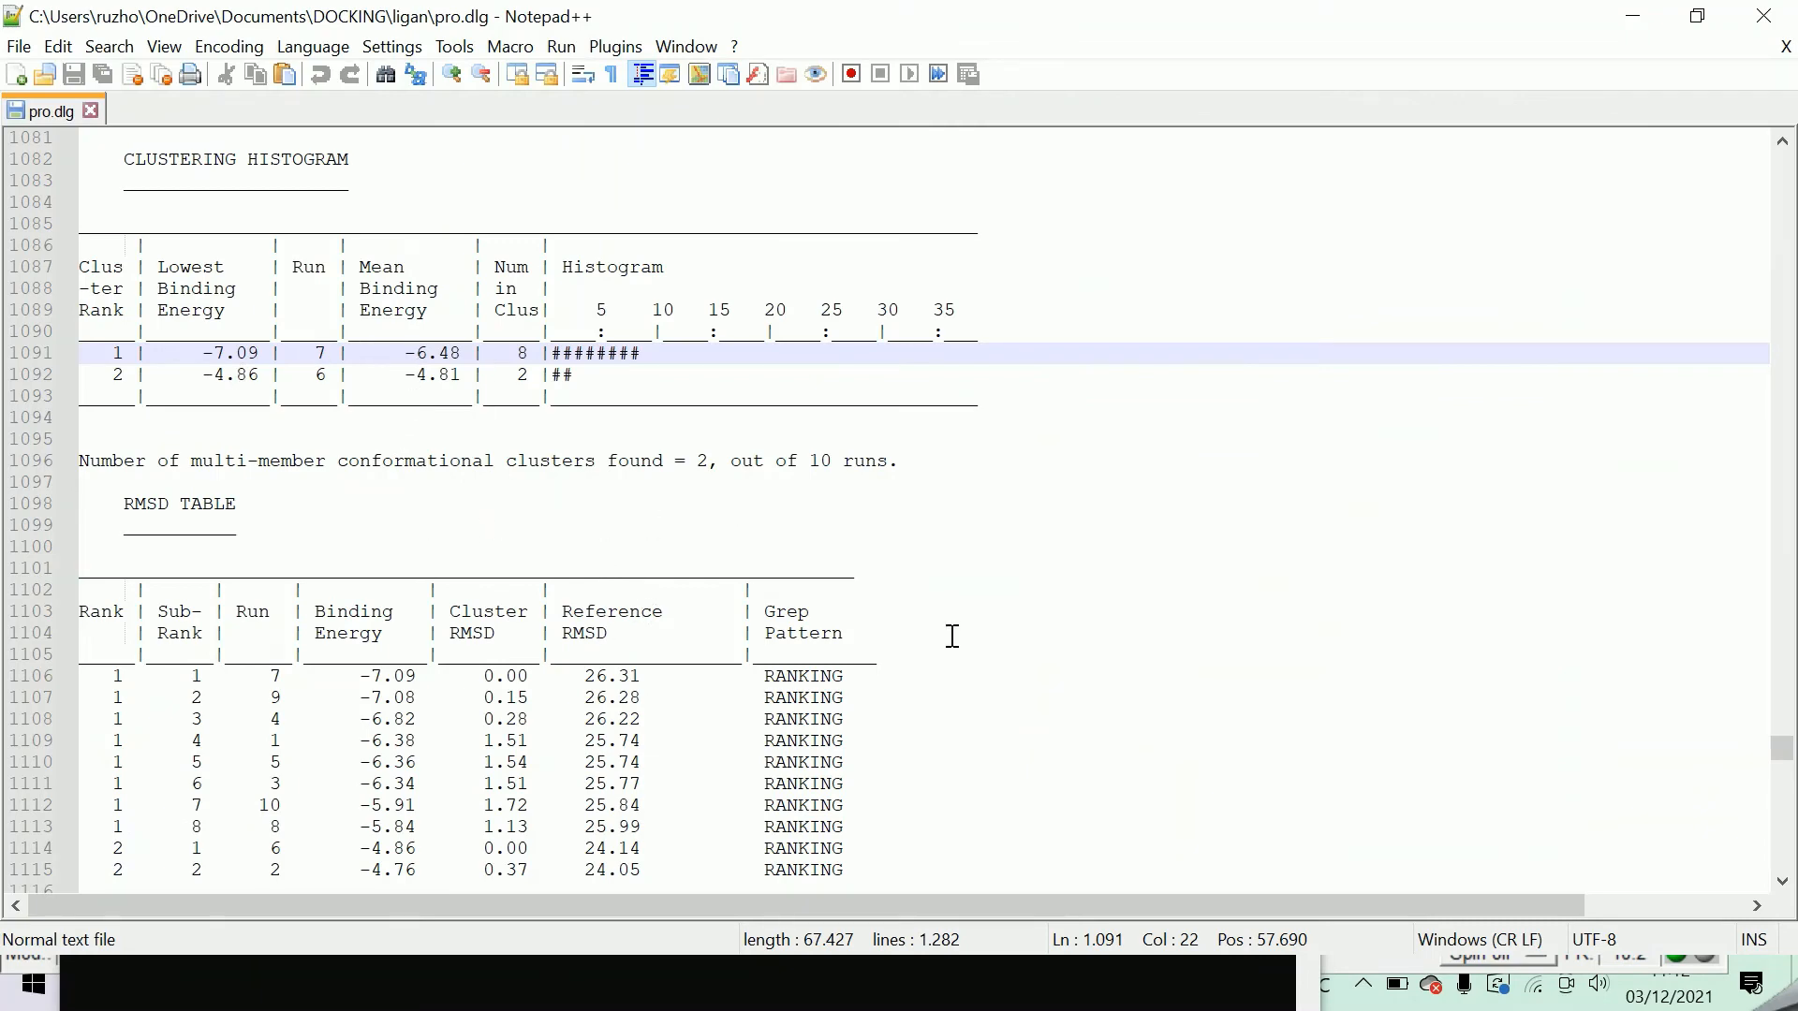
# Find the section for genetic algorithm docking 7 of 10 in the log and highlight its heading lines.
pyautogui.scroll(18, 609, 564)
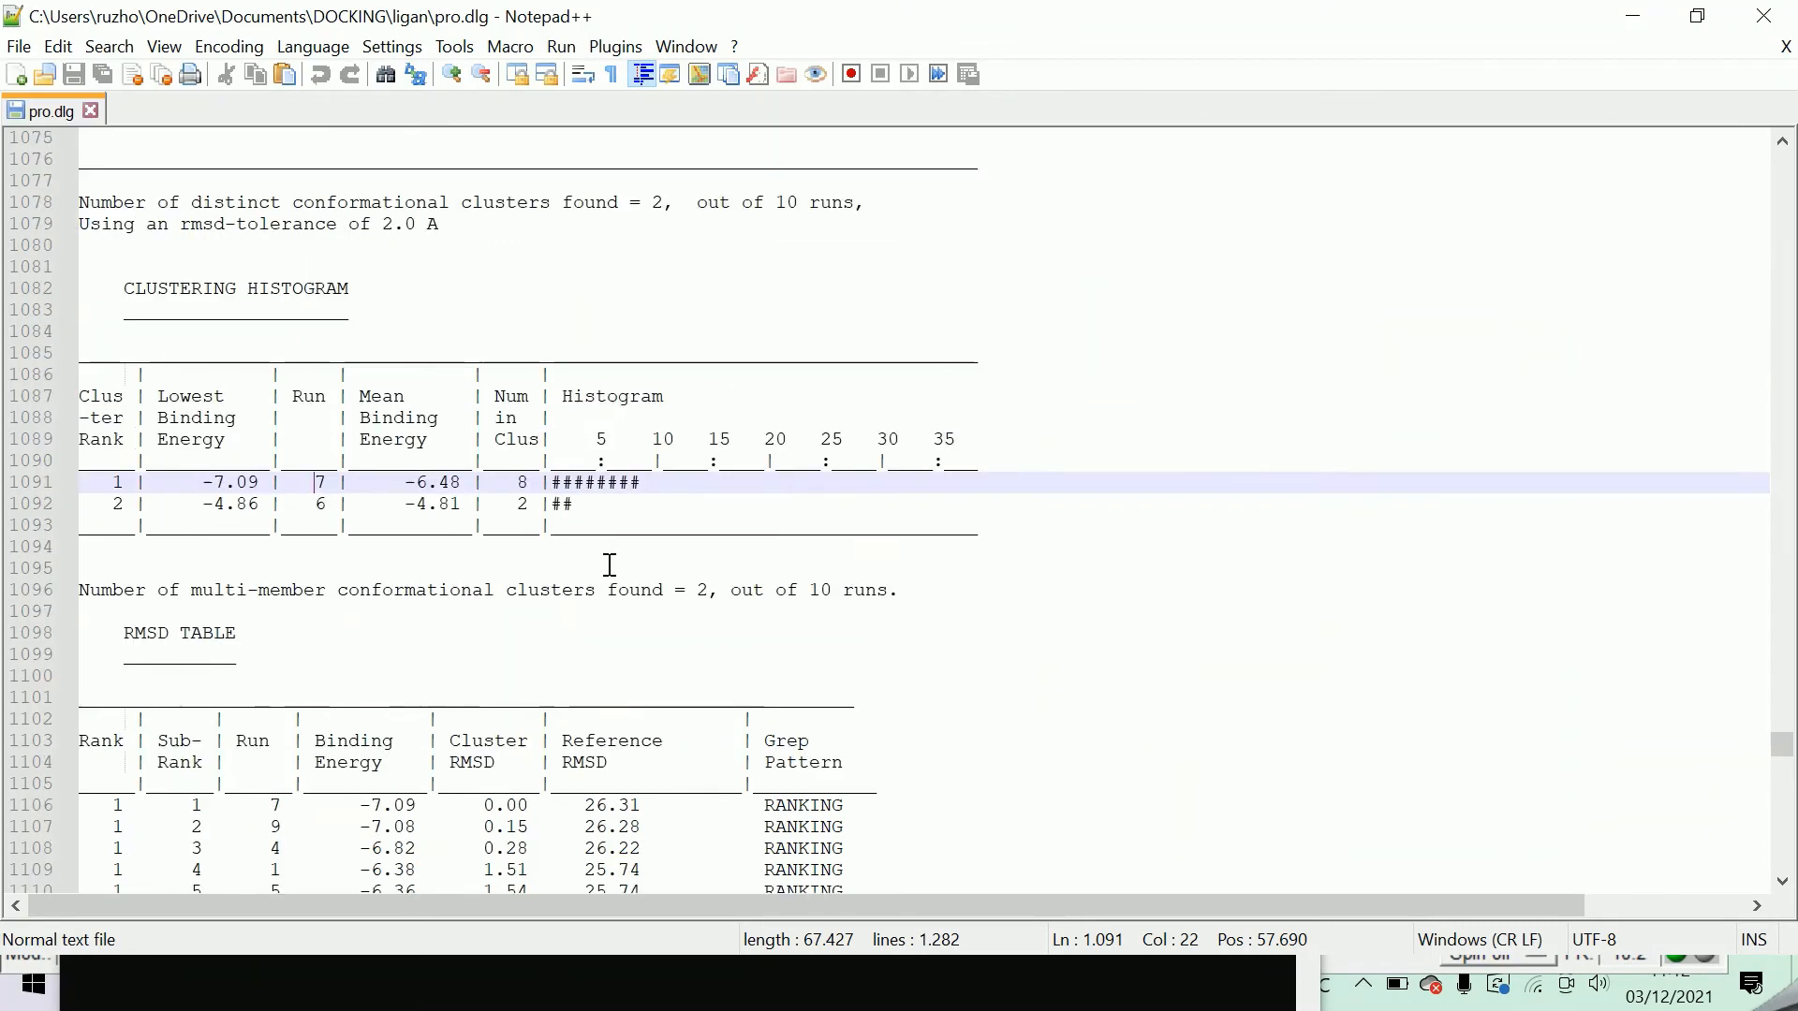
pyautogui.scroll(15, 641, 565)
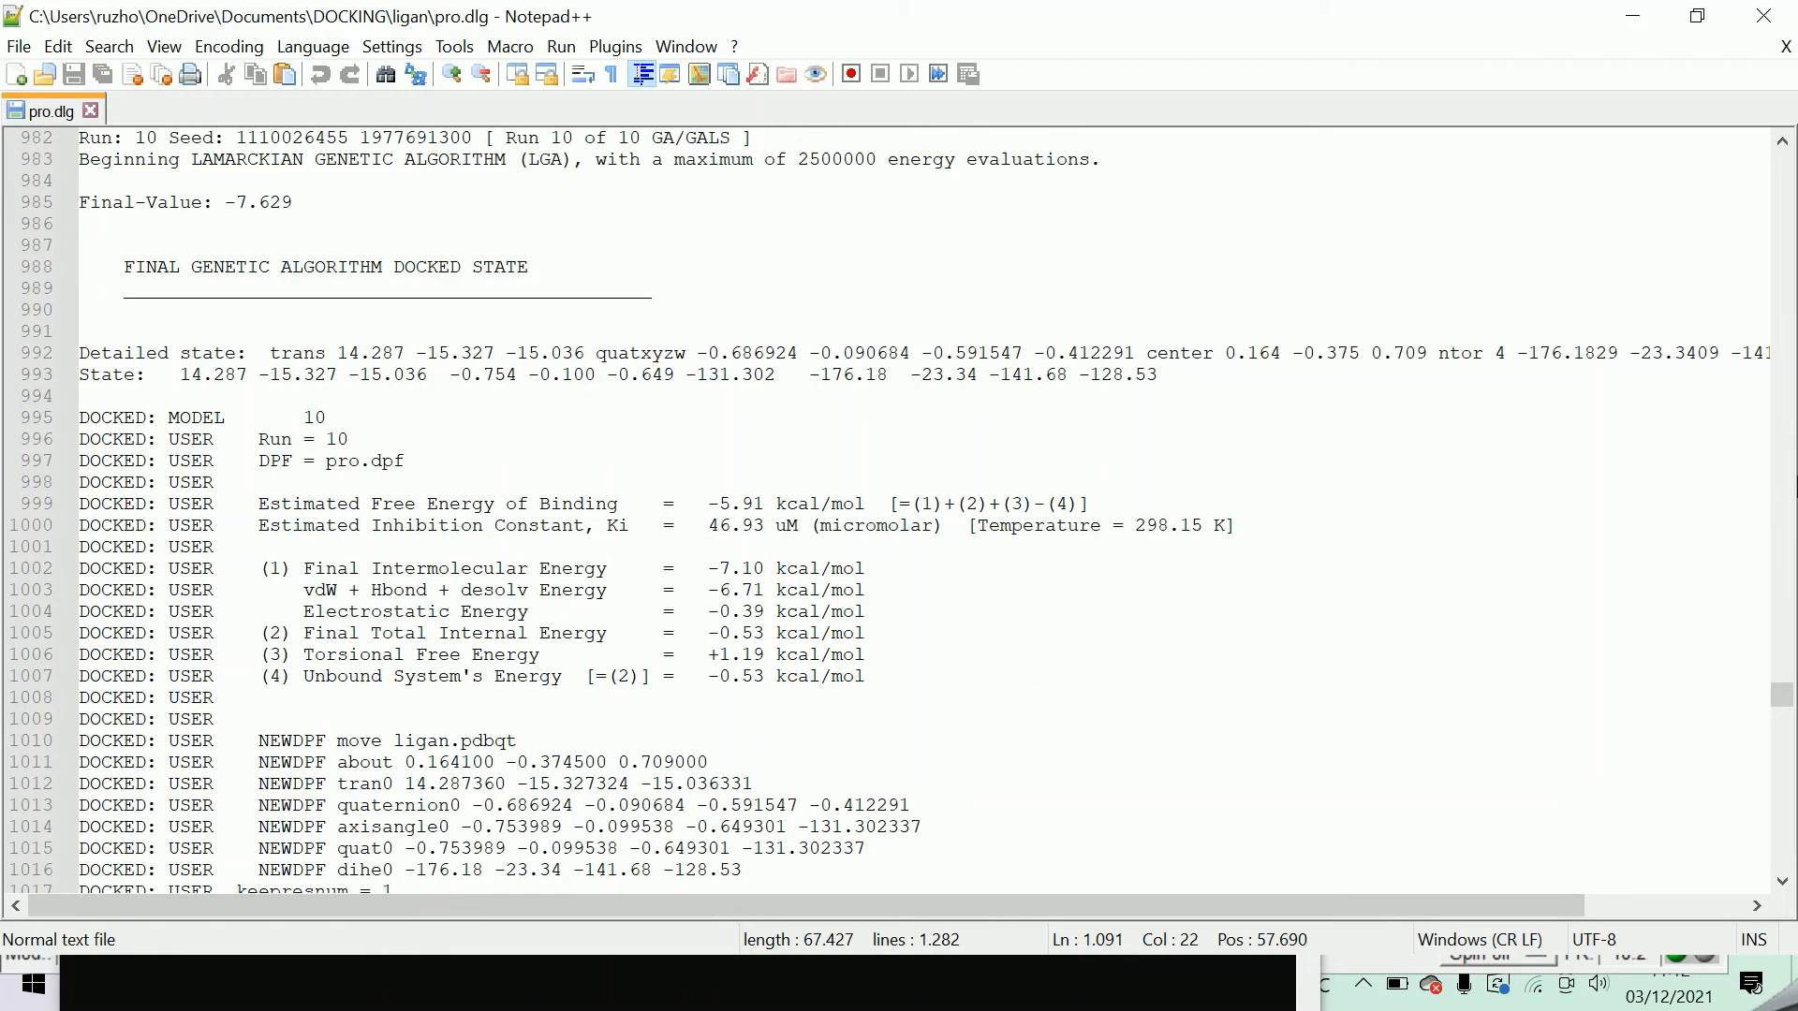
pyautogui.moveTo(1783, 698); pyautogui.dragTo(1792, 552)
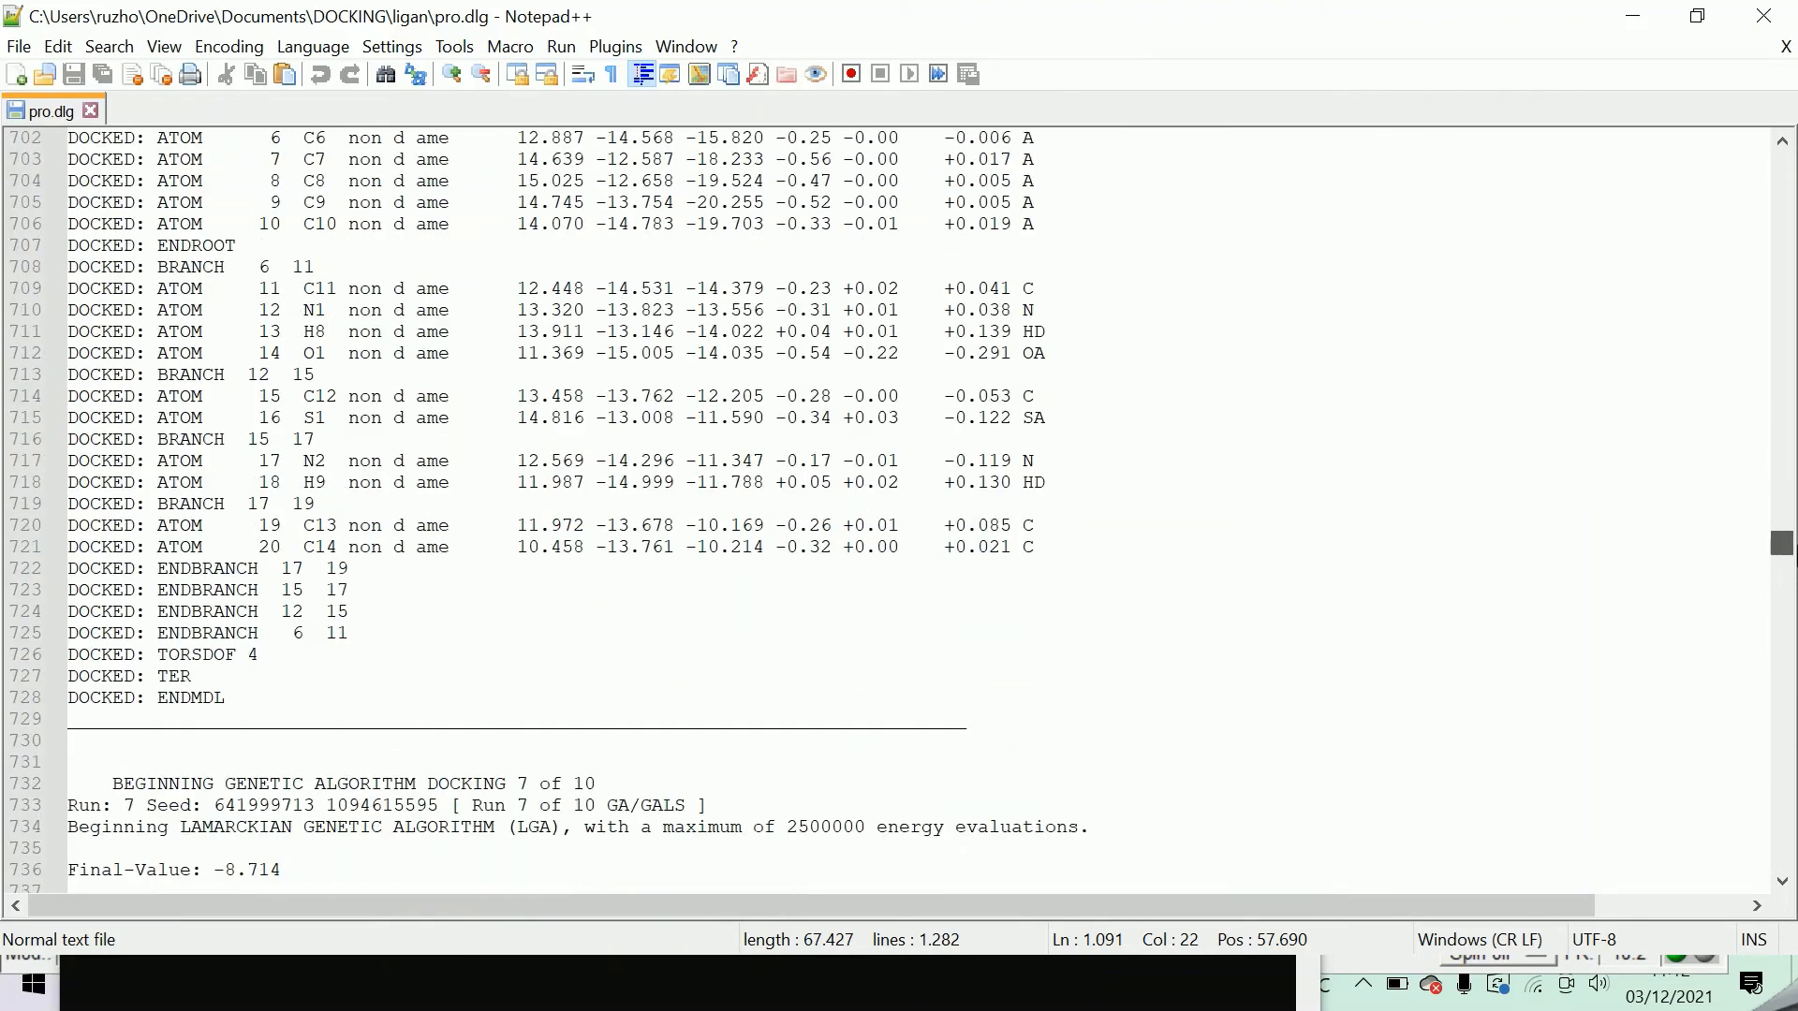
pyautogui.scroll(-6, 694, 627)
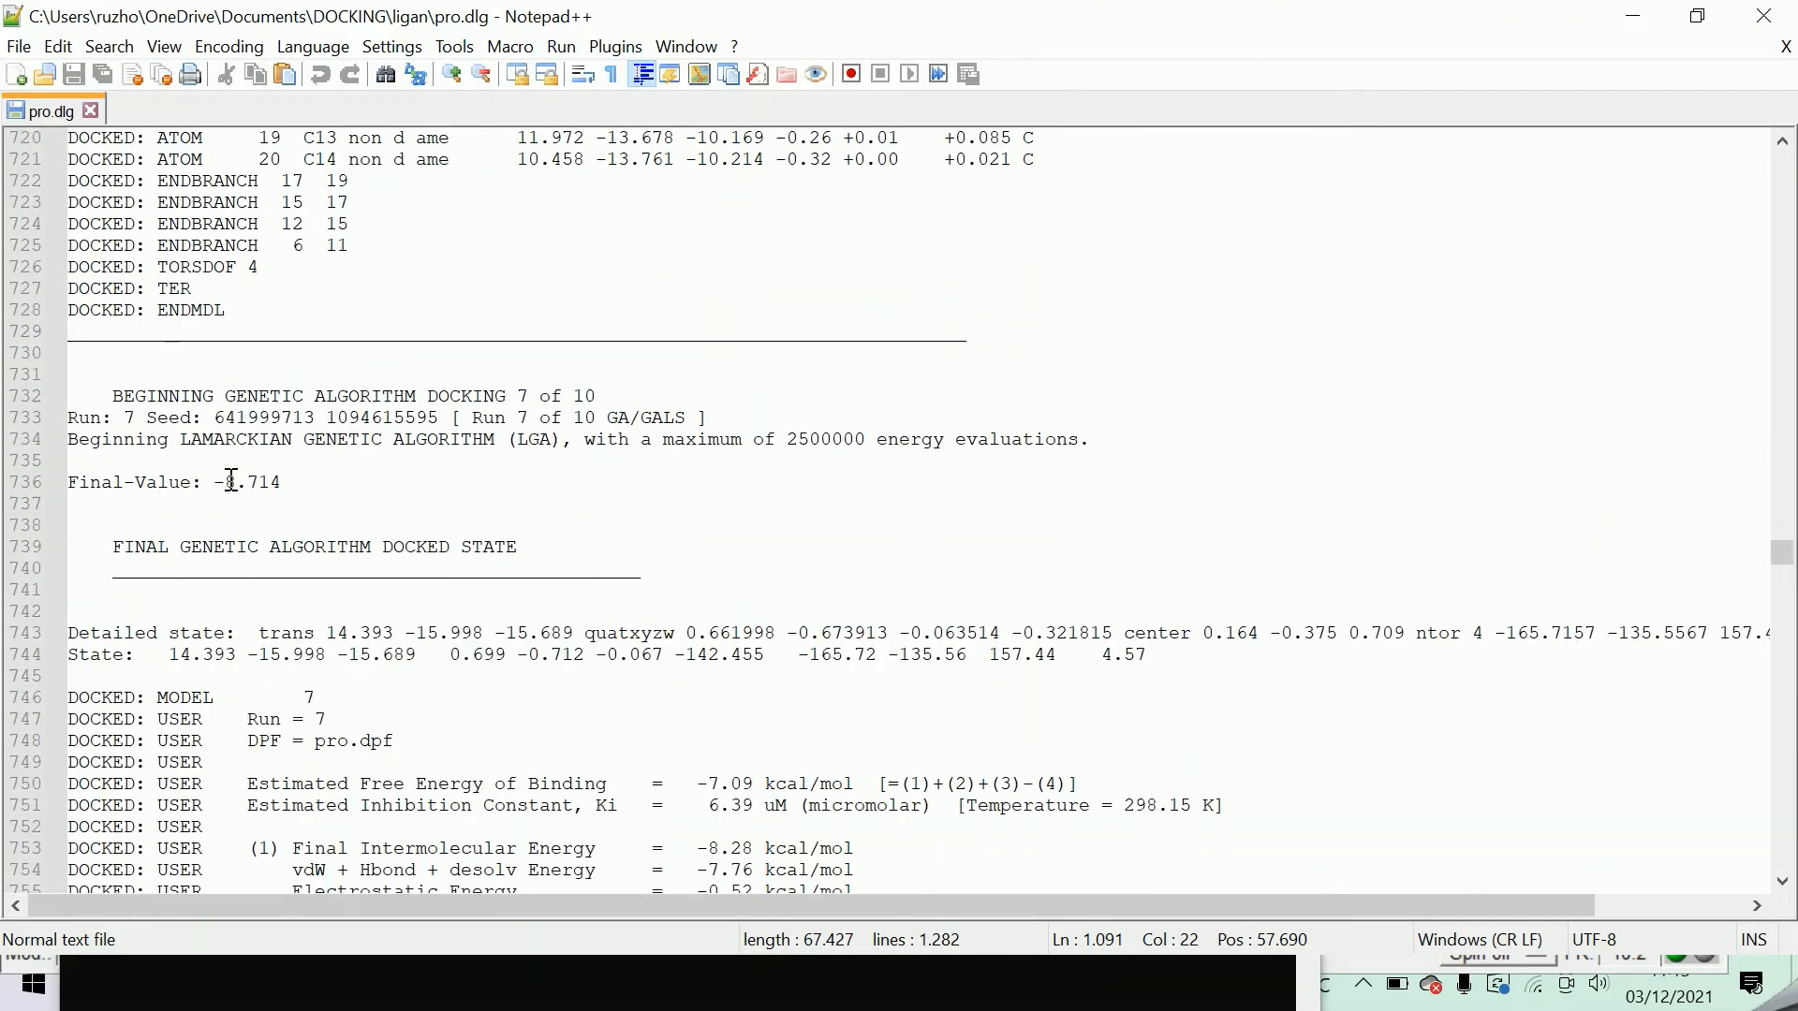
pyautogui.moveTo(124, 398); pyautogui.dragTo(682, 449)
# Examine run 7's estimated binding energy, inhibition constant and individual energy terms, highlighting each in the log.
pyautogui.scroll(-4, 830, 628)
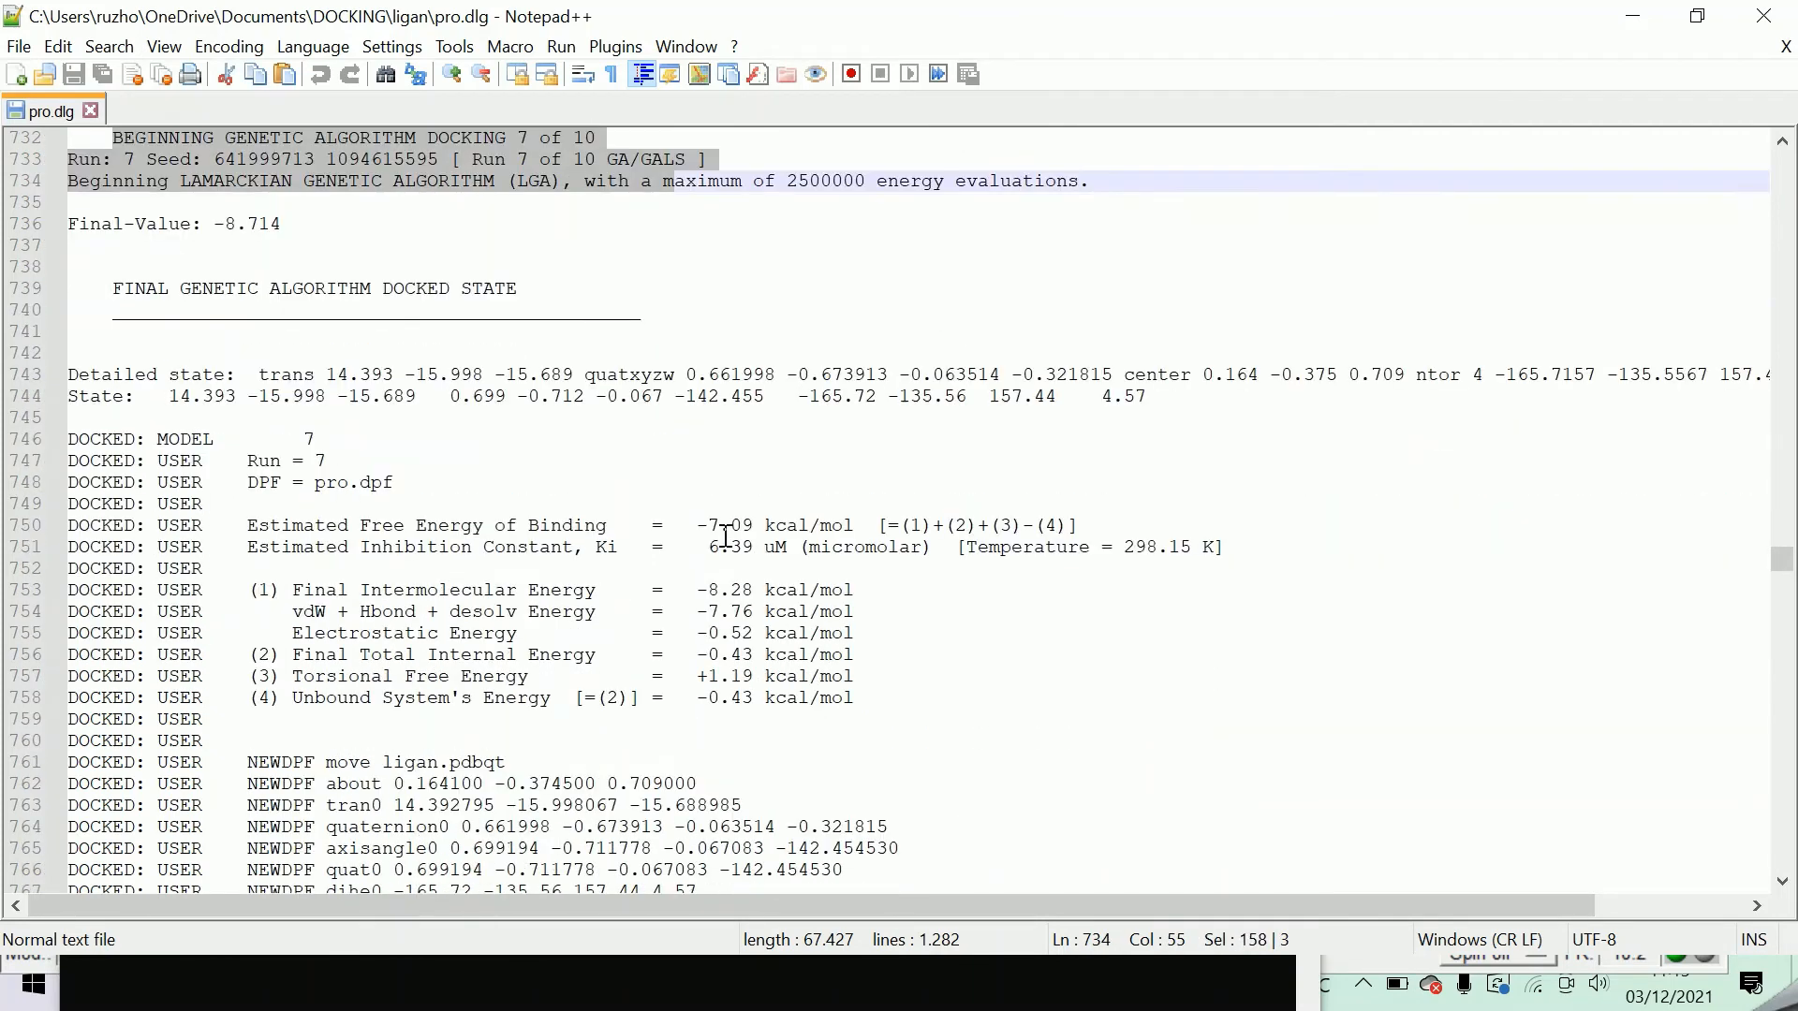
pyautogui.moveTo(692, 526); pyautogui.dragTo(852, 702)
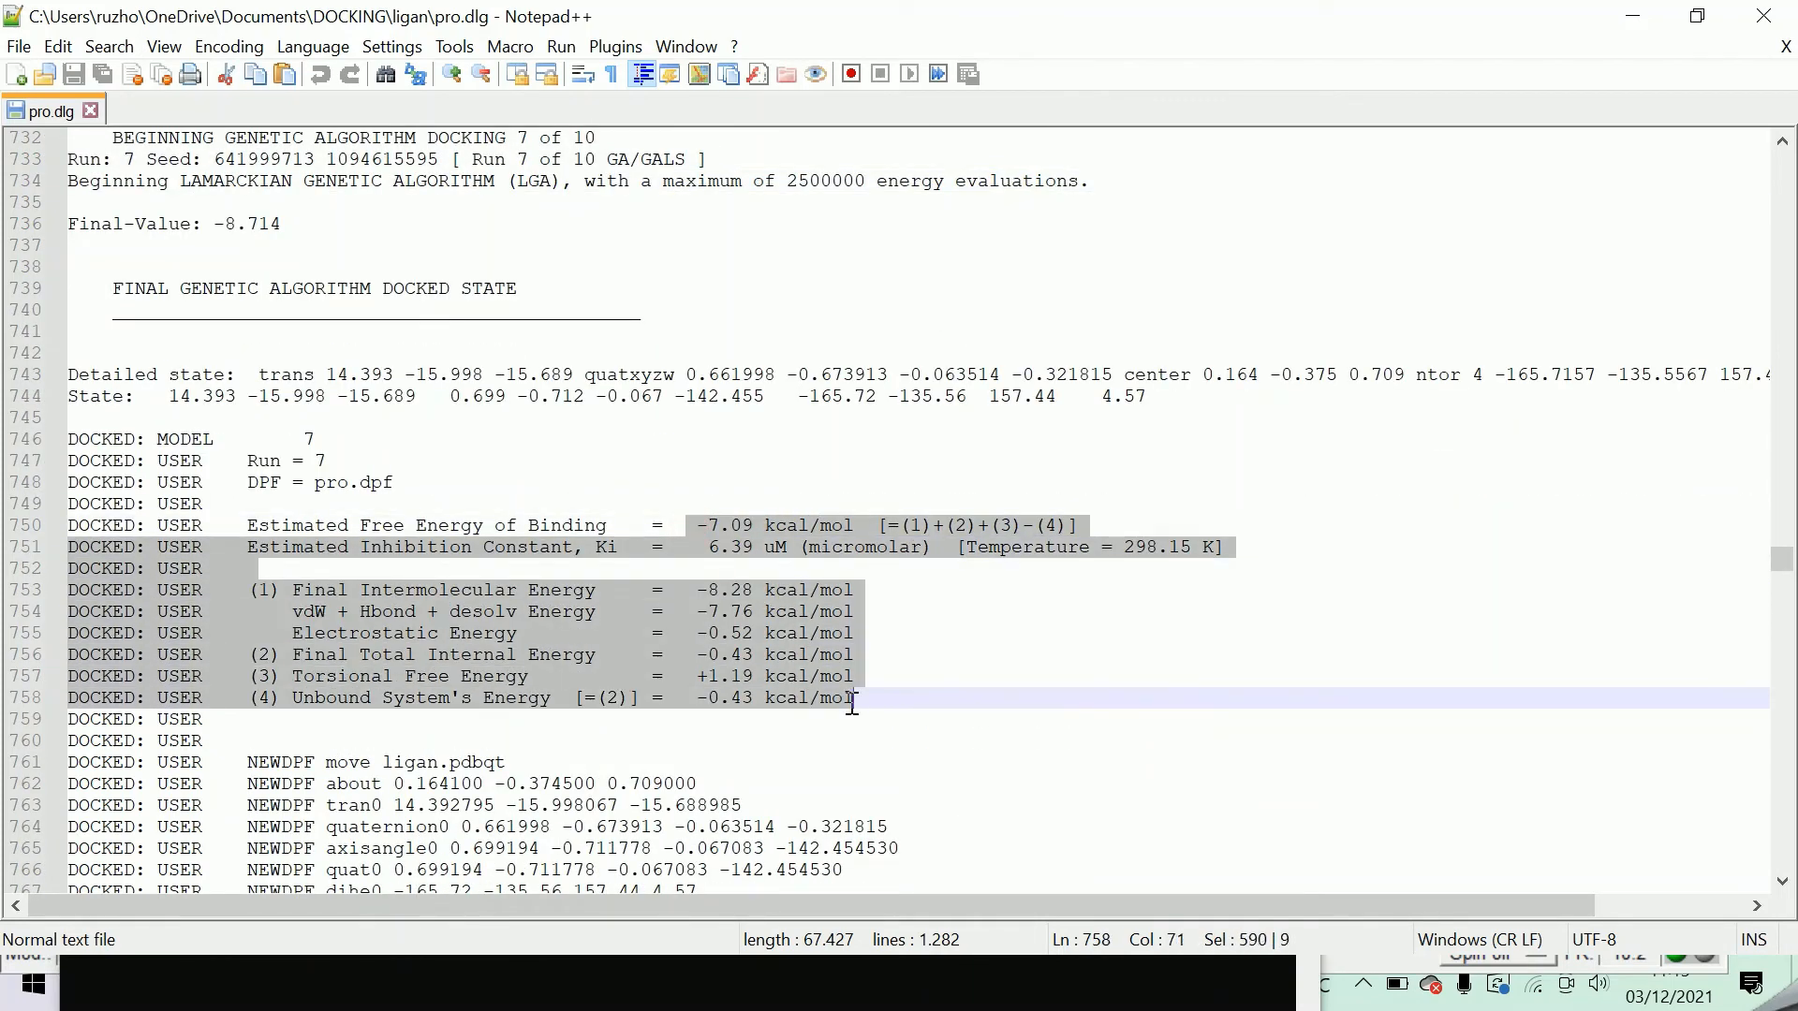
pyautogui.click(662, 526)
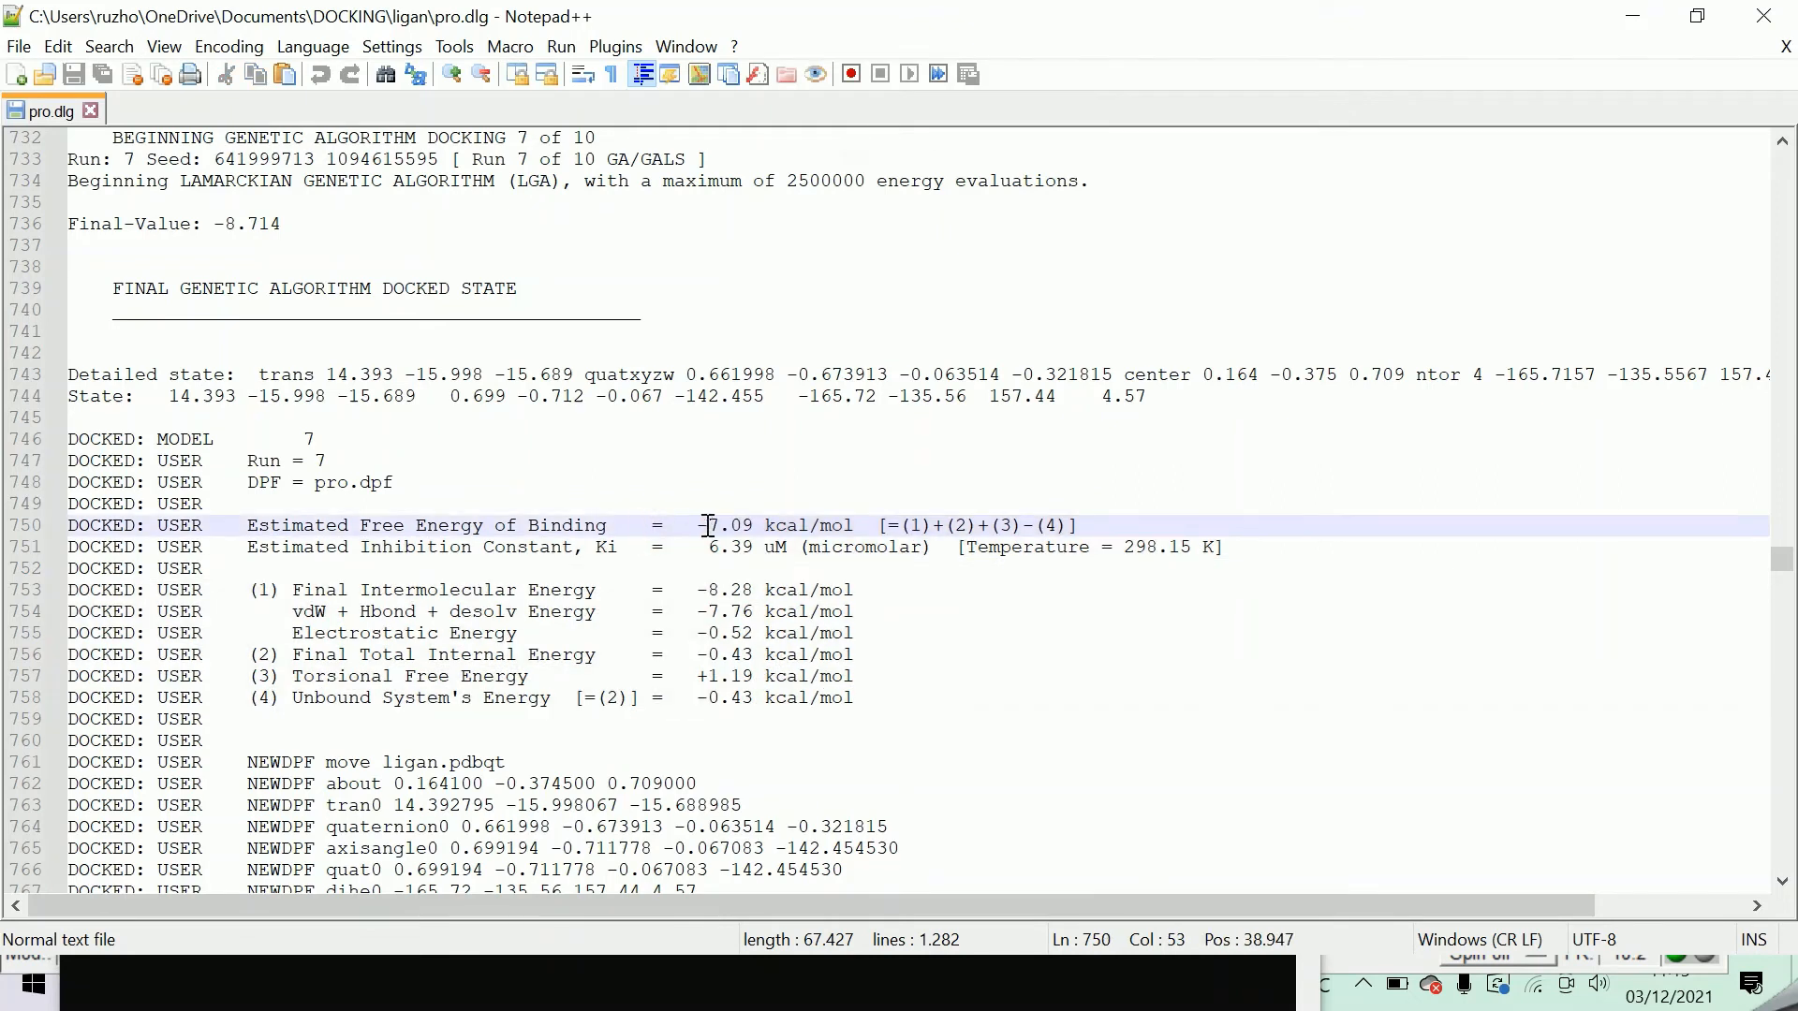
pyautogui.moveTo(686, 526); pyautogui.dragTo(786, 550)
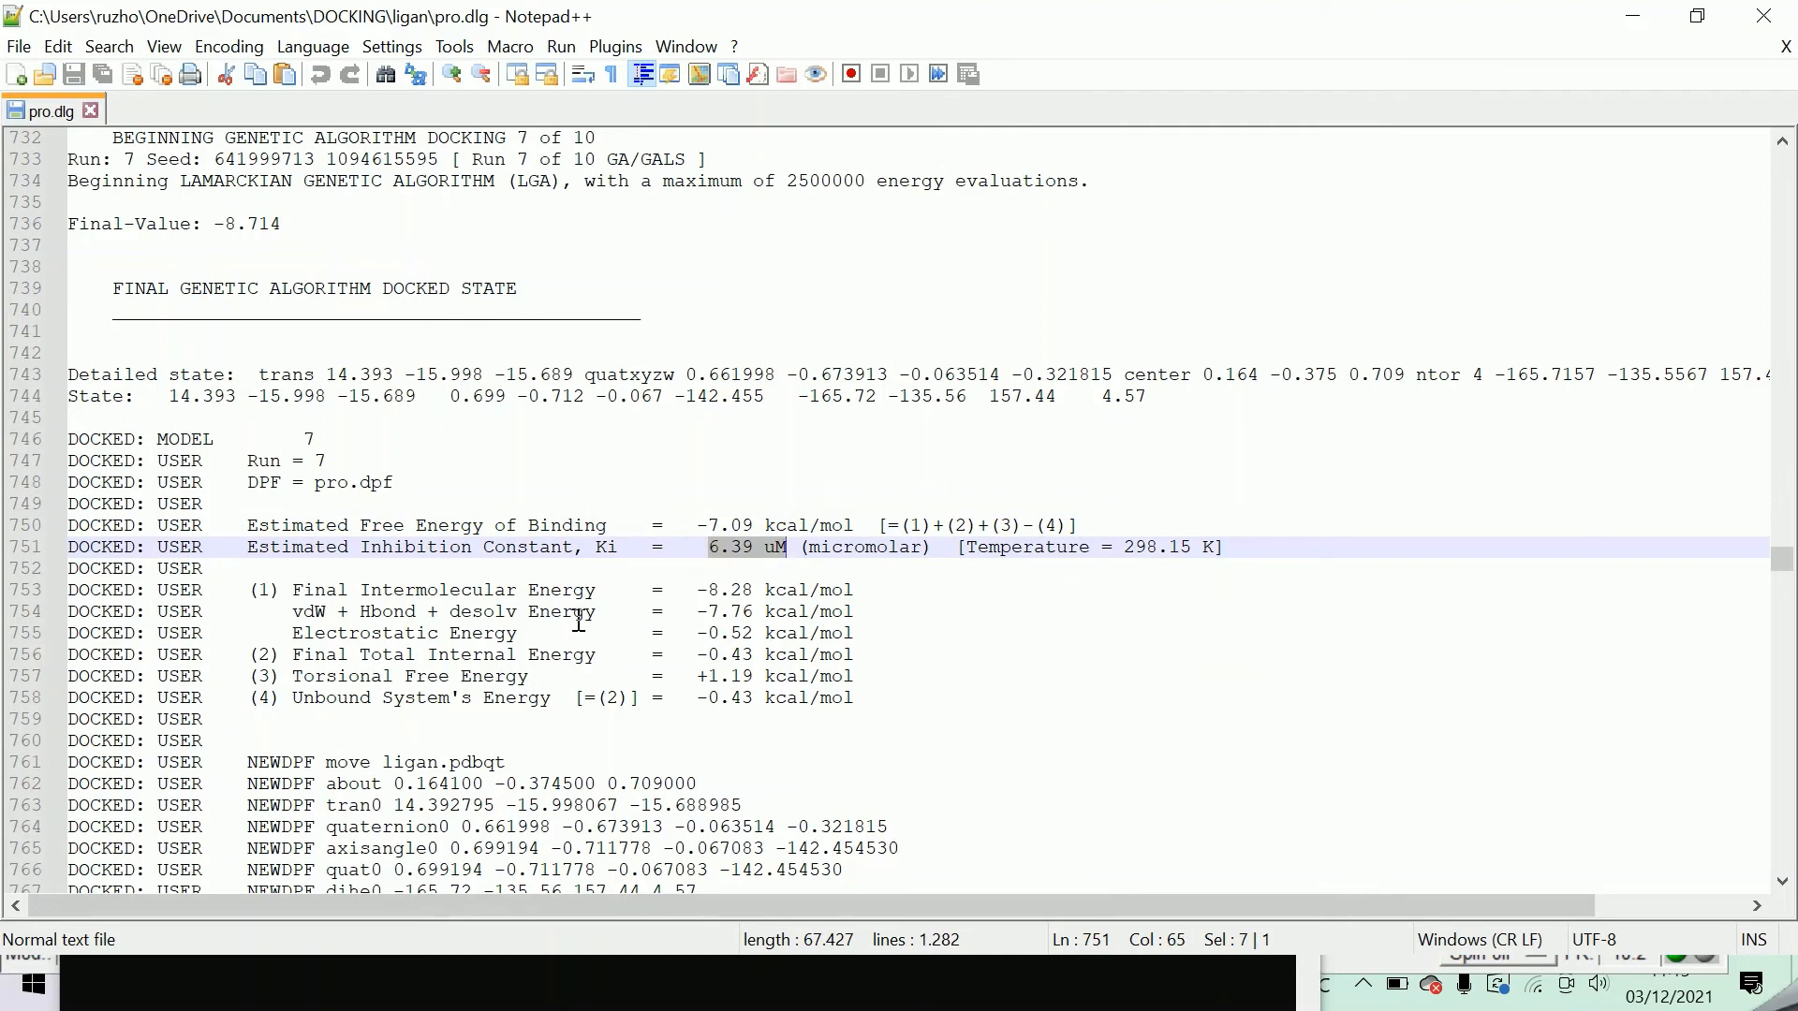
pyautogui.moveTo(708, 591); pyautogui.dragTo(830, 701)
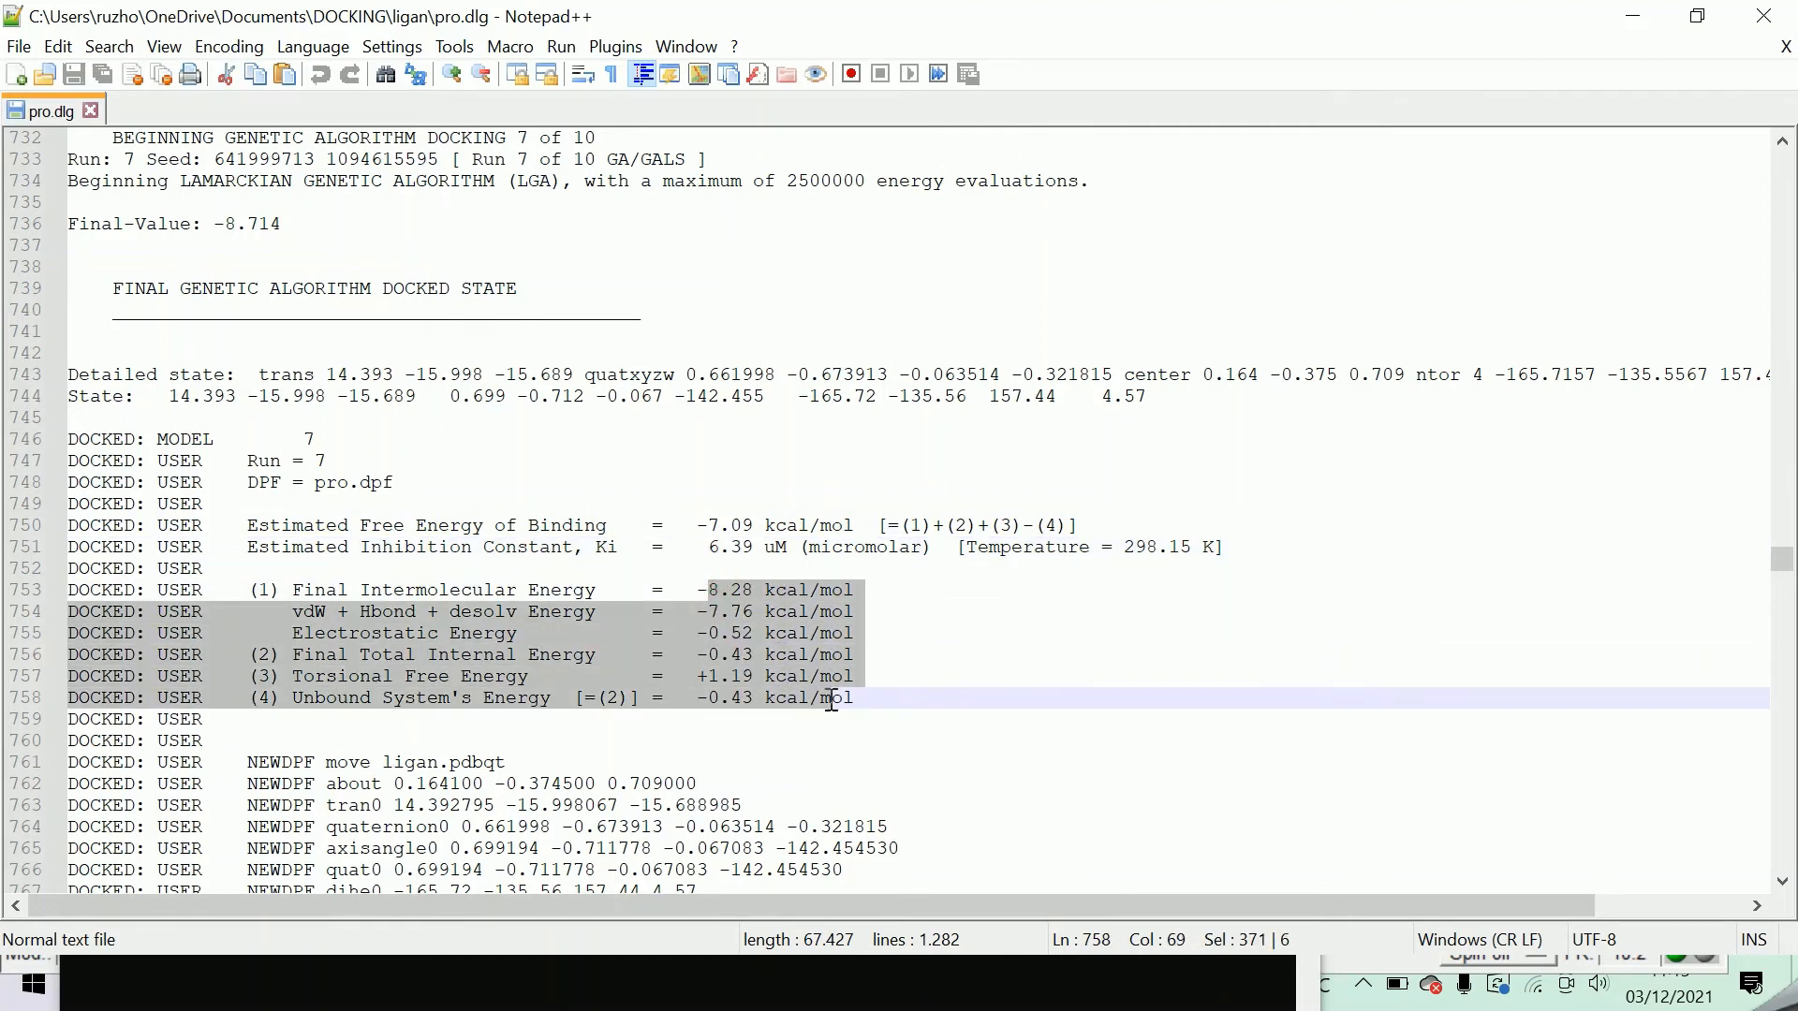
# Return to AutoDockTools and write the complex of the receptor and conformation 7 to the ligan folder as terbaik.pdb.
pyautogui.click(1360, 998)
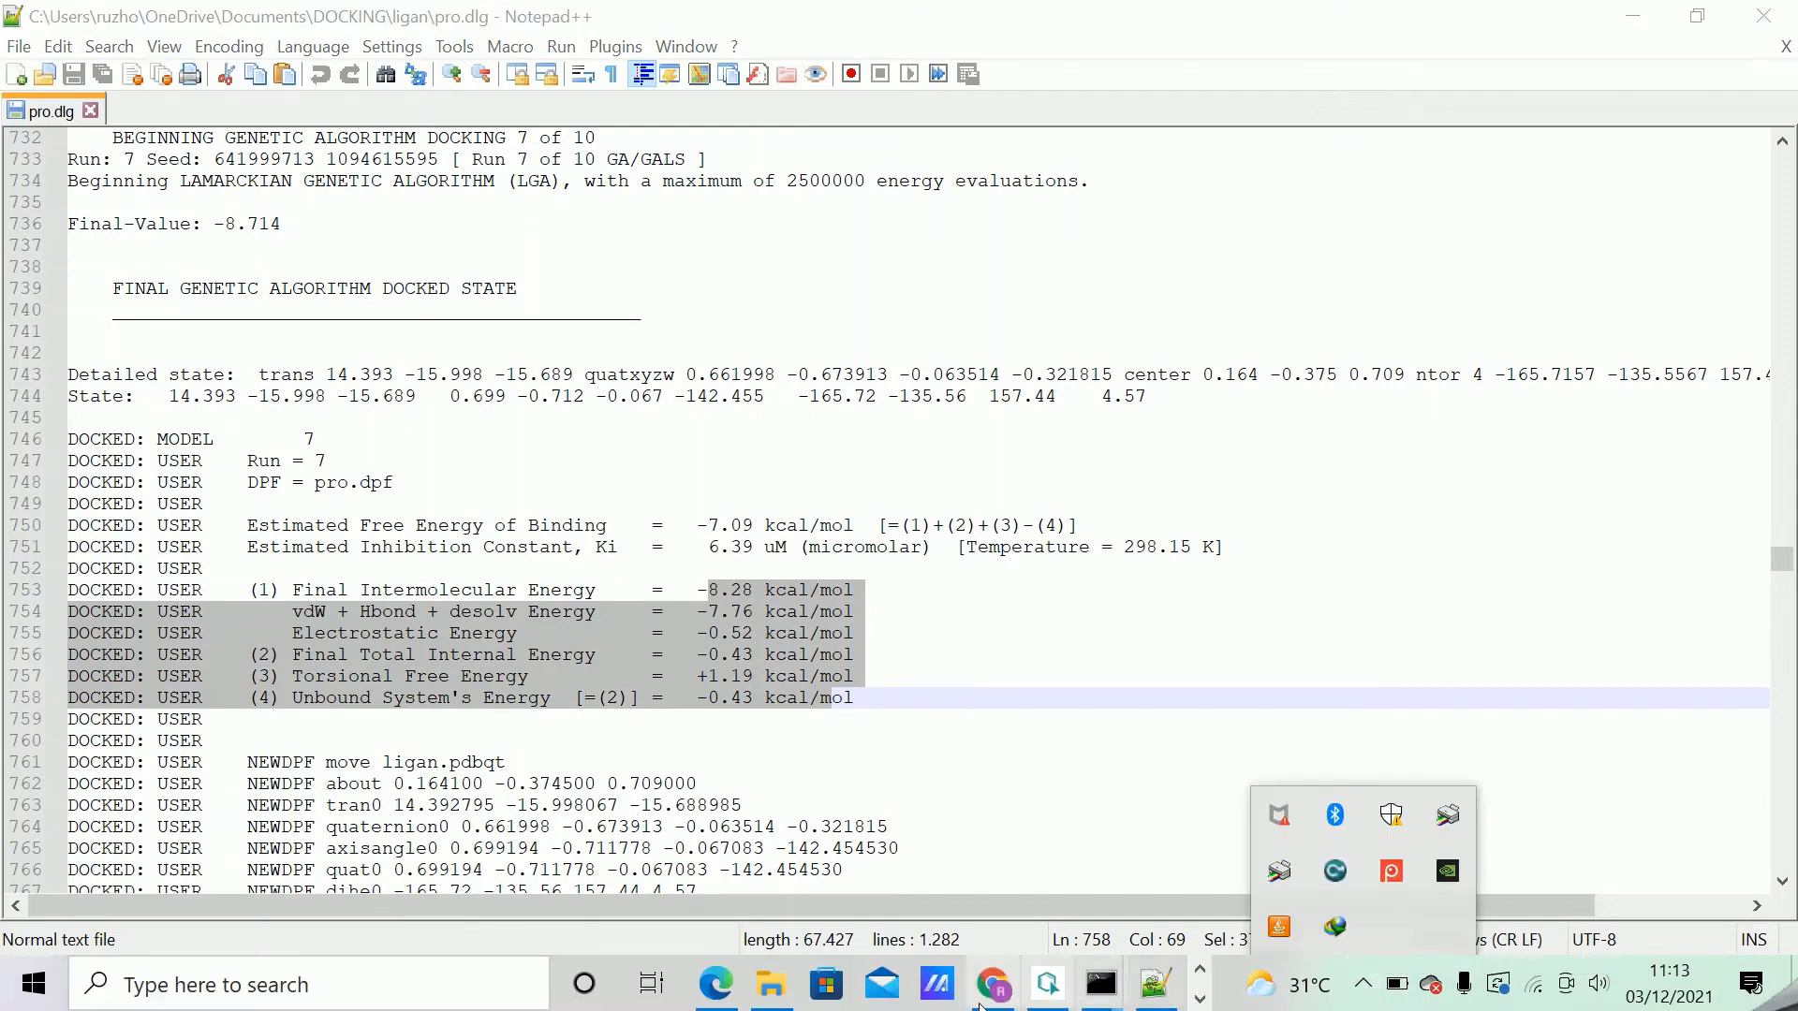
pyautogui.click(1202, 999)
pyautogui.click(727, 980)
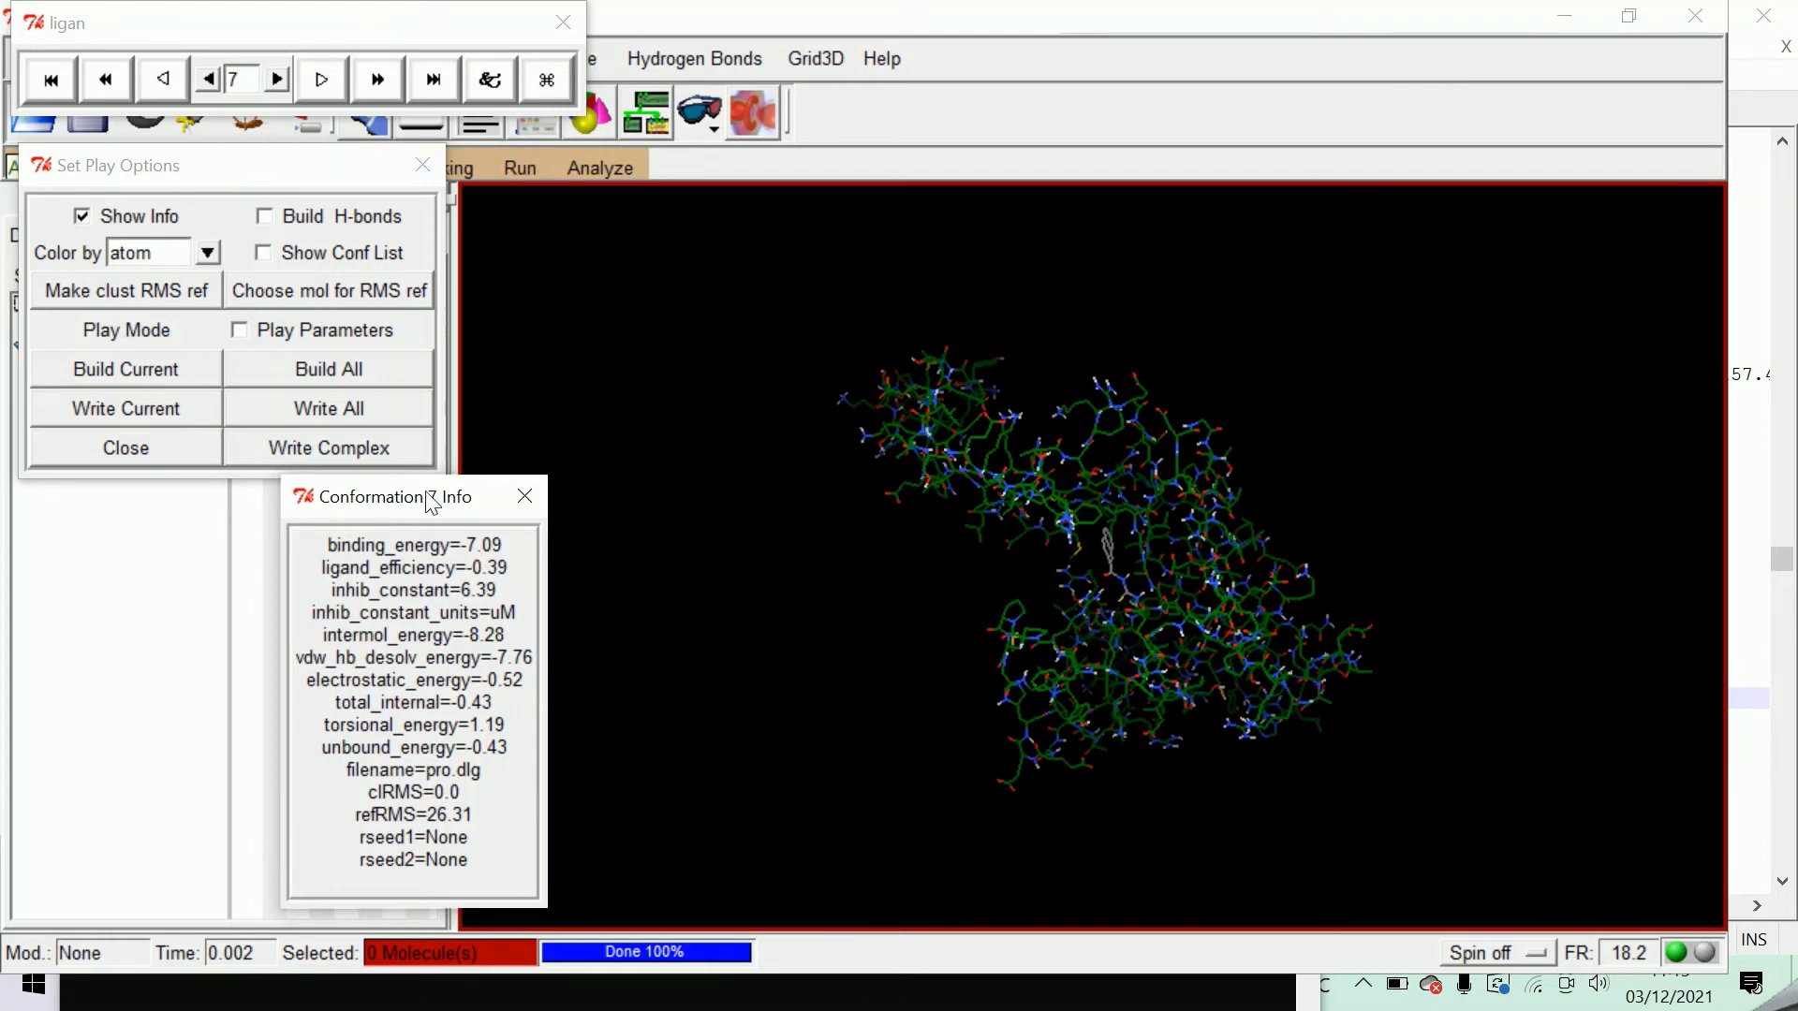
pyautogui.click(334, 447)
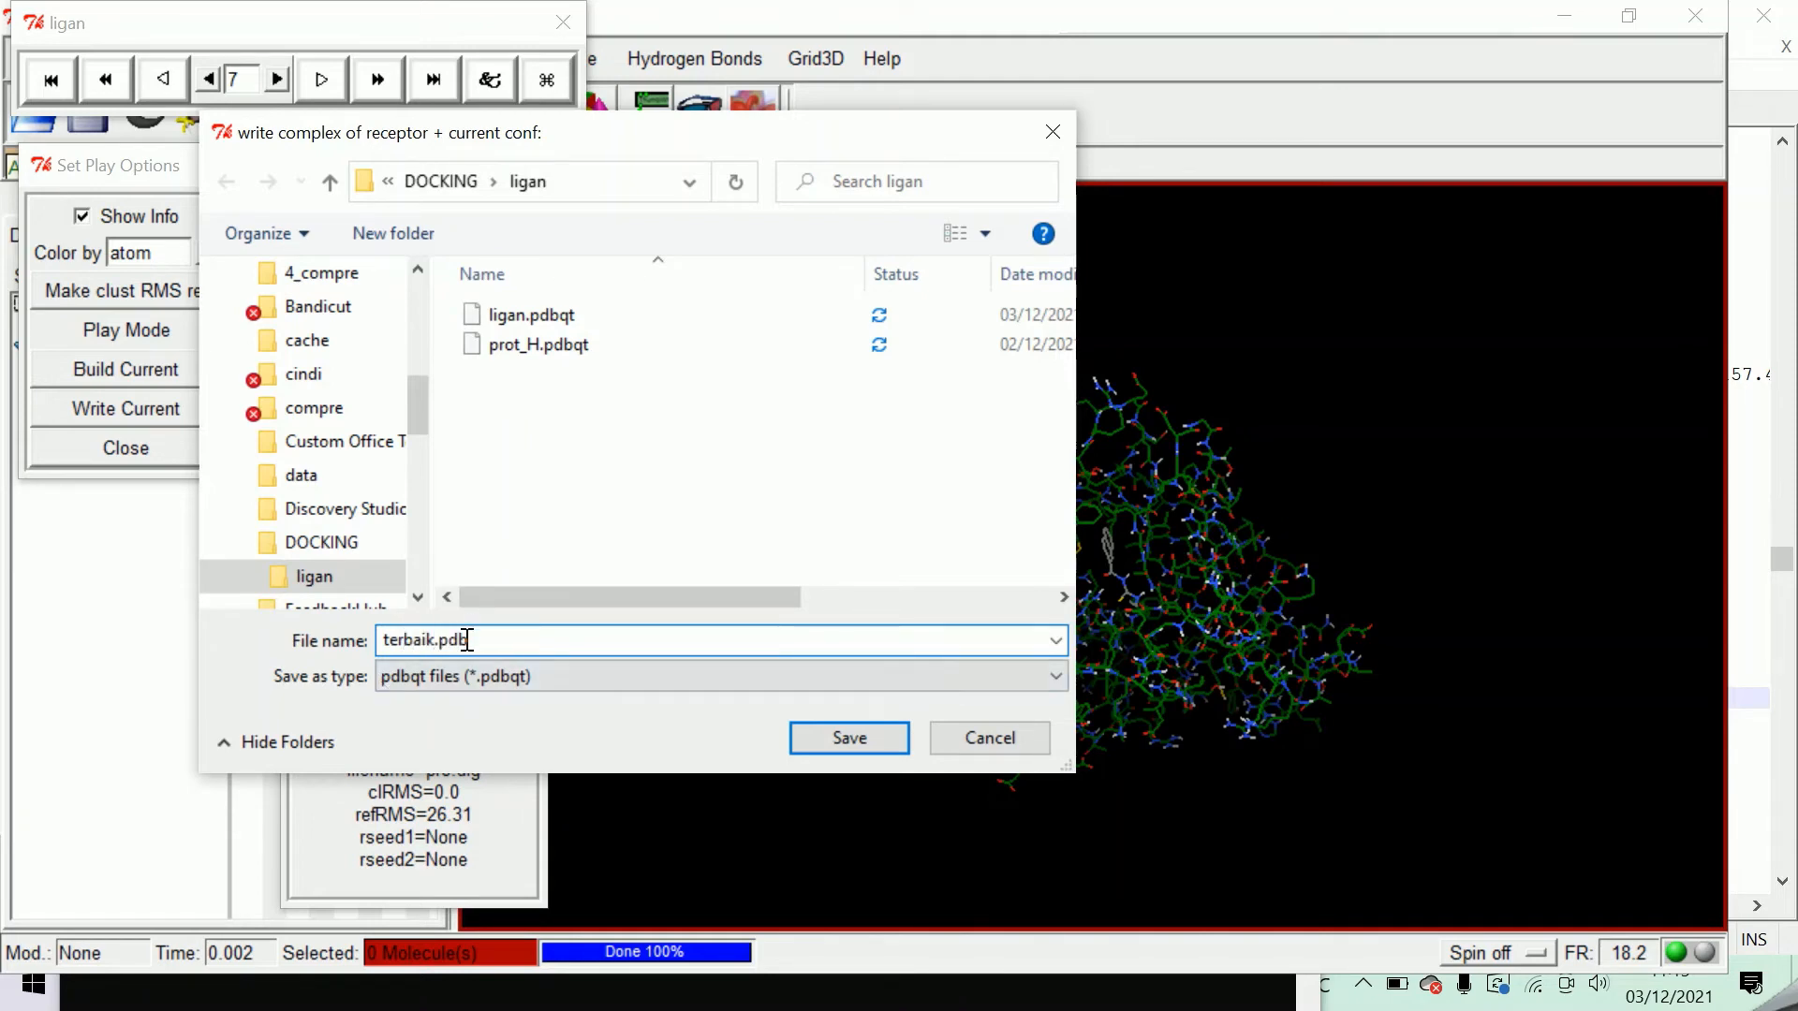
pyautogui.moveTo(468, 640); pyautogui.dragTo(442, 641)
pyautogui.click(485, 641)
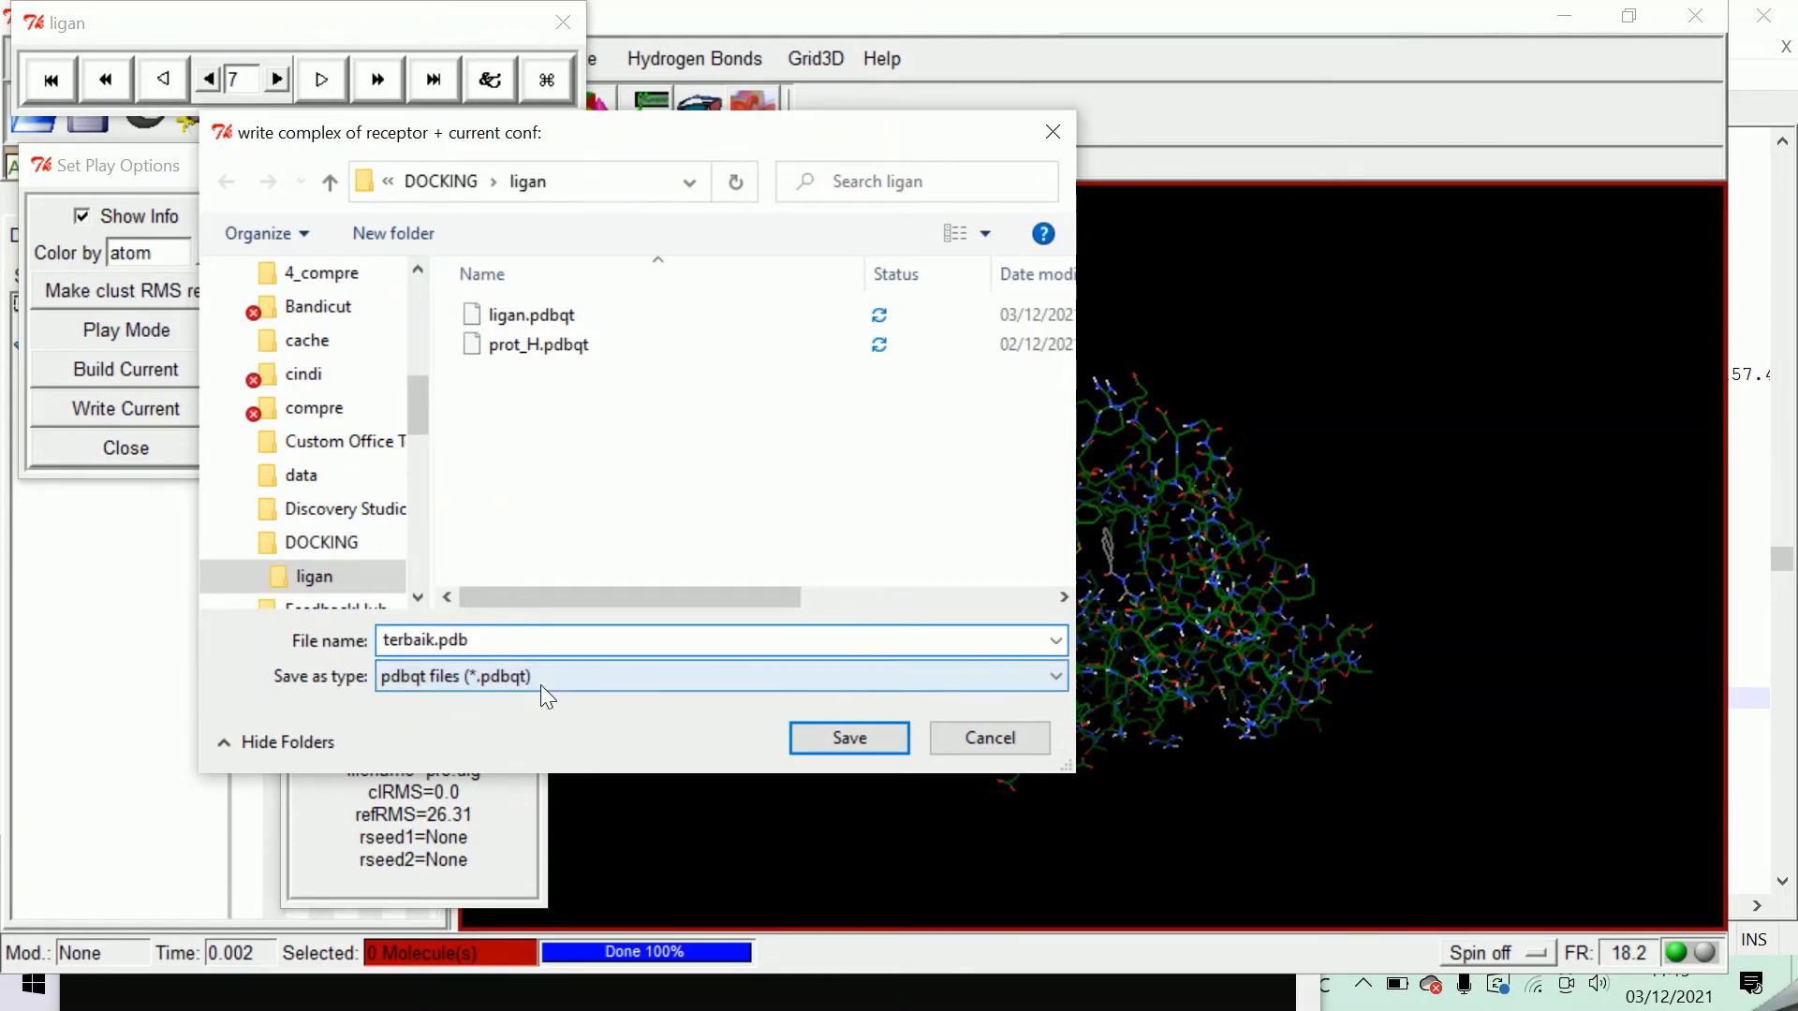
pyautogui.click(479, 641)
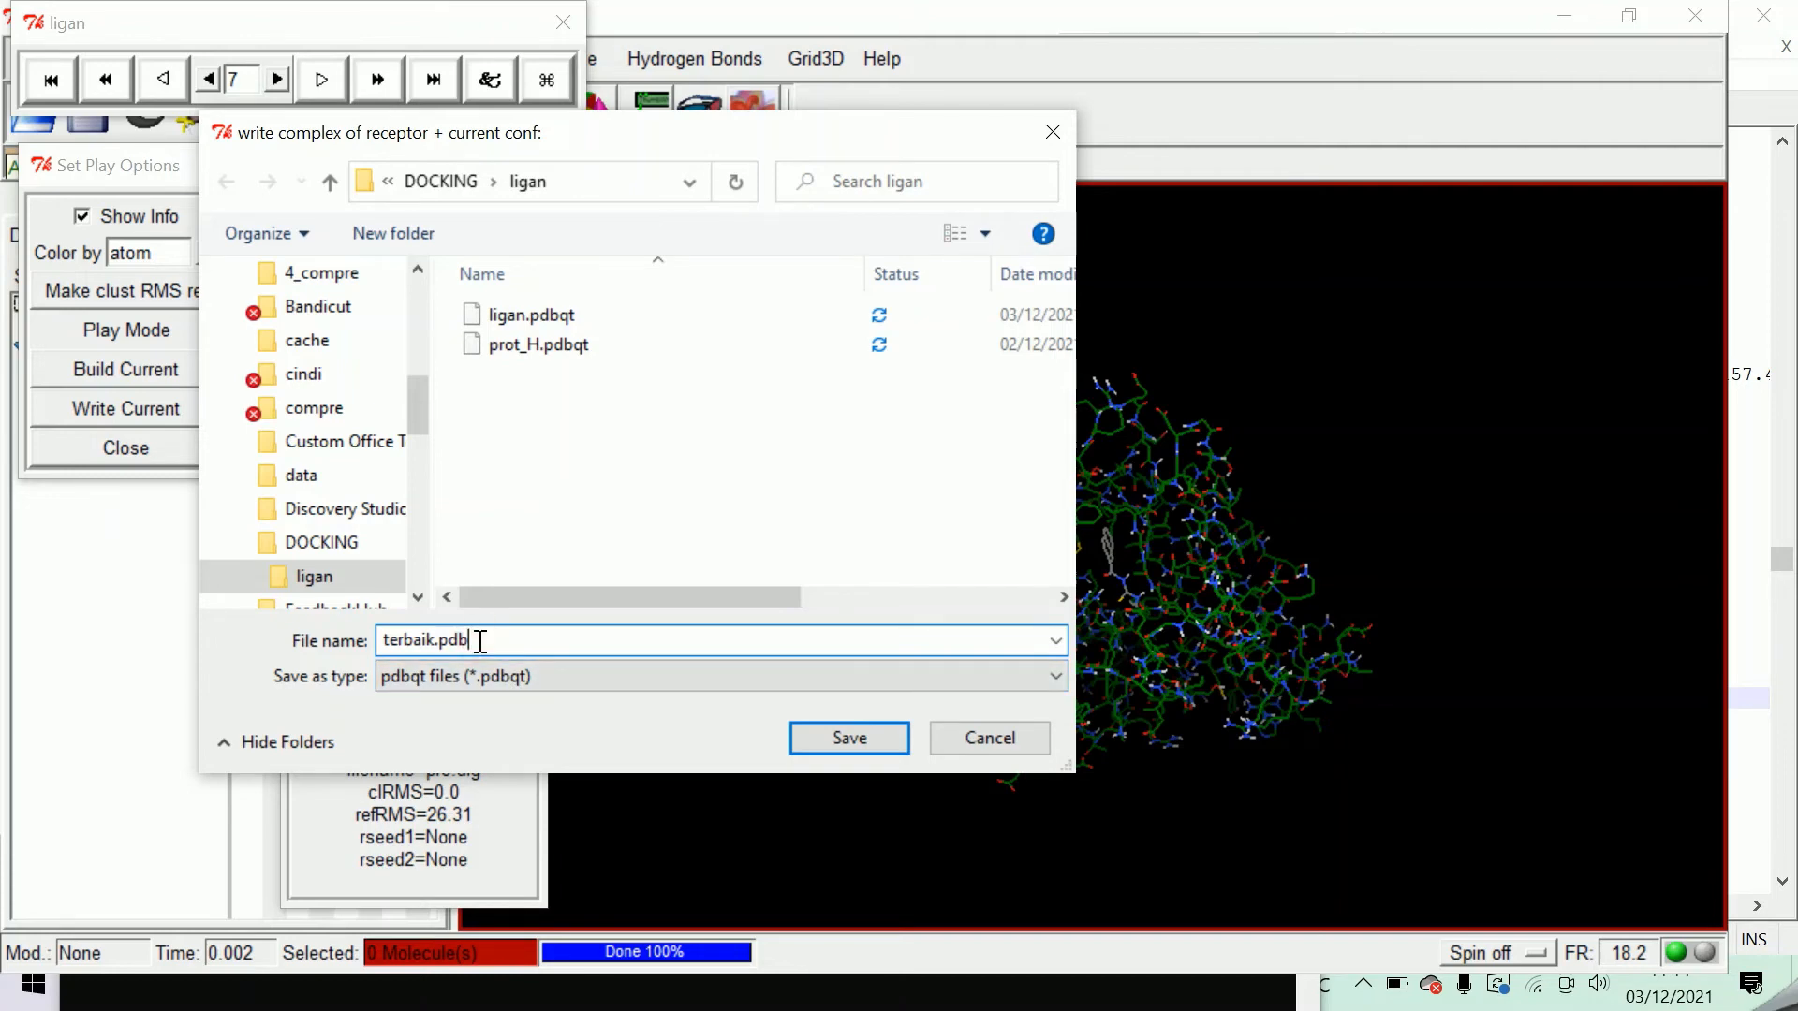
pyautogui.click(862, 738)
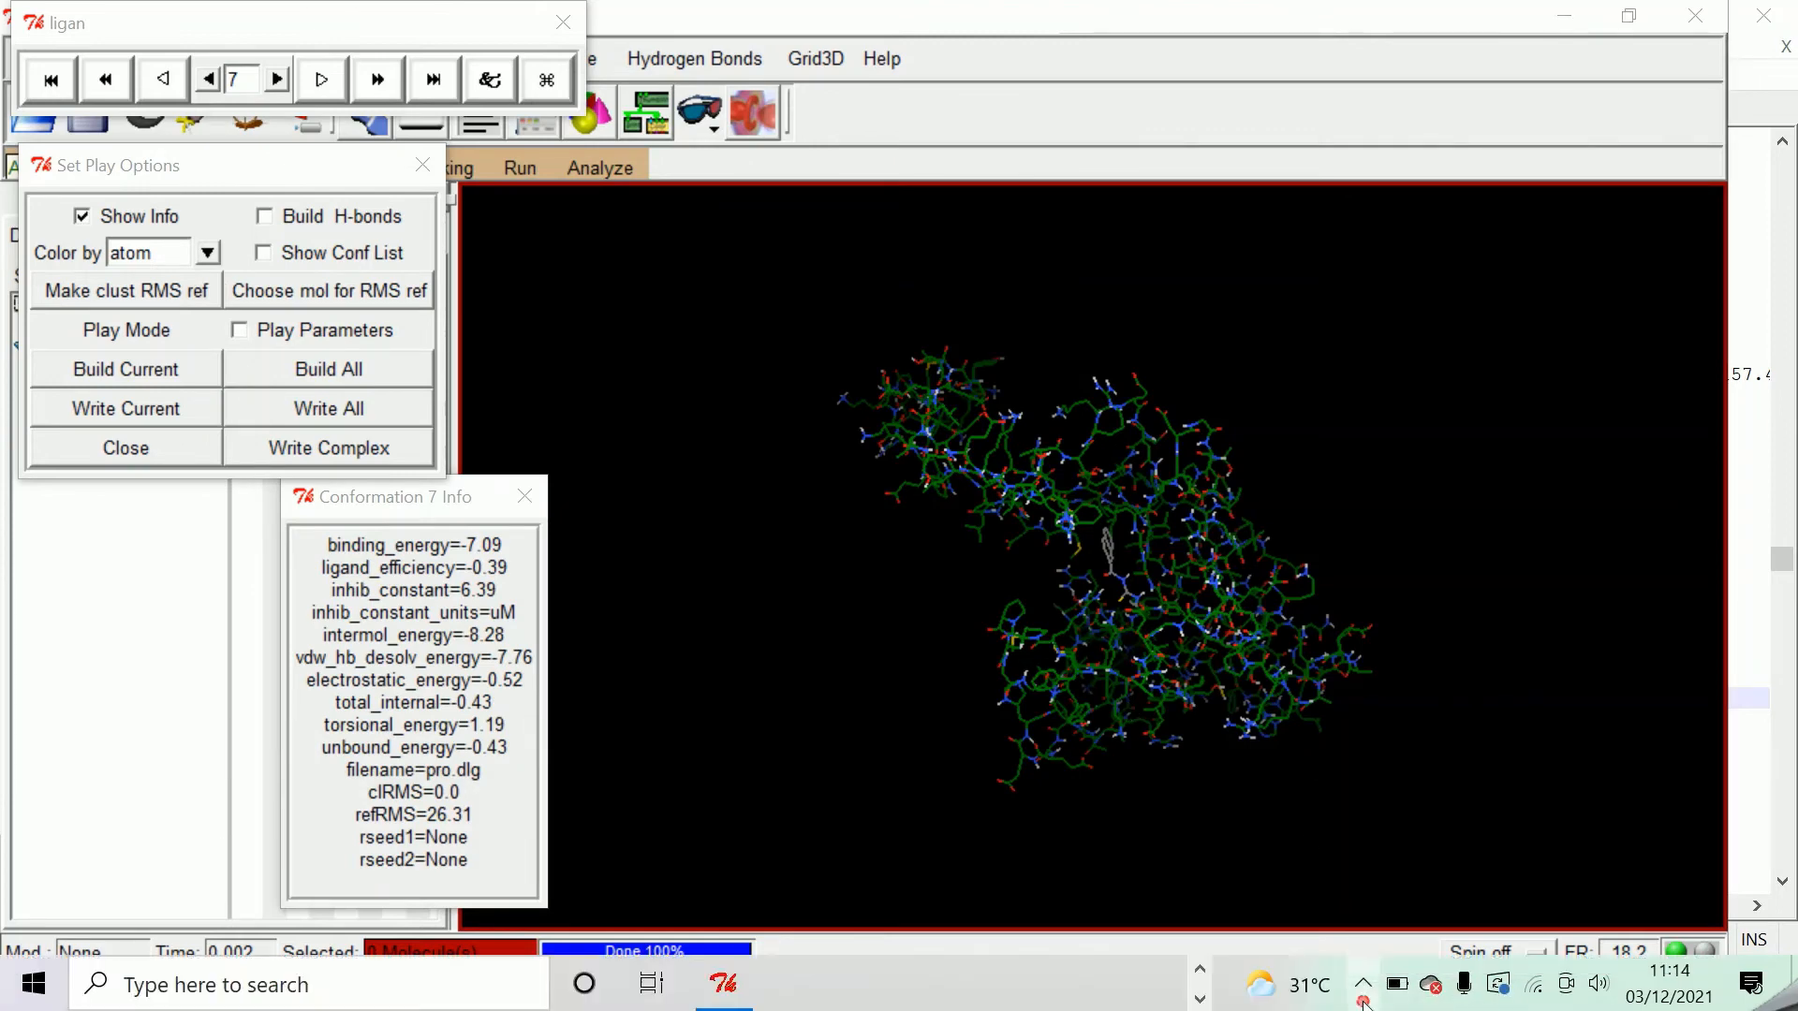
# Open terbaik.pdb from the ligan folder in Discovery Studio Visualizer, postponing the initial setup choices.
pyautogui.click(1363, 983)
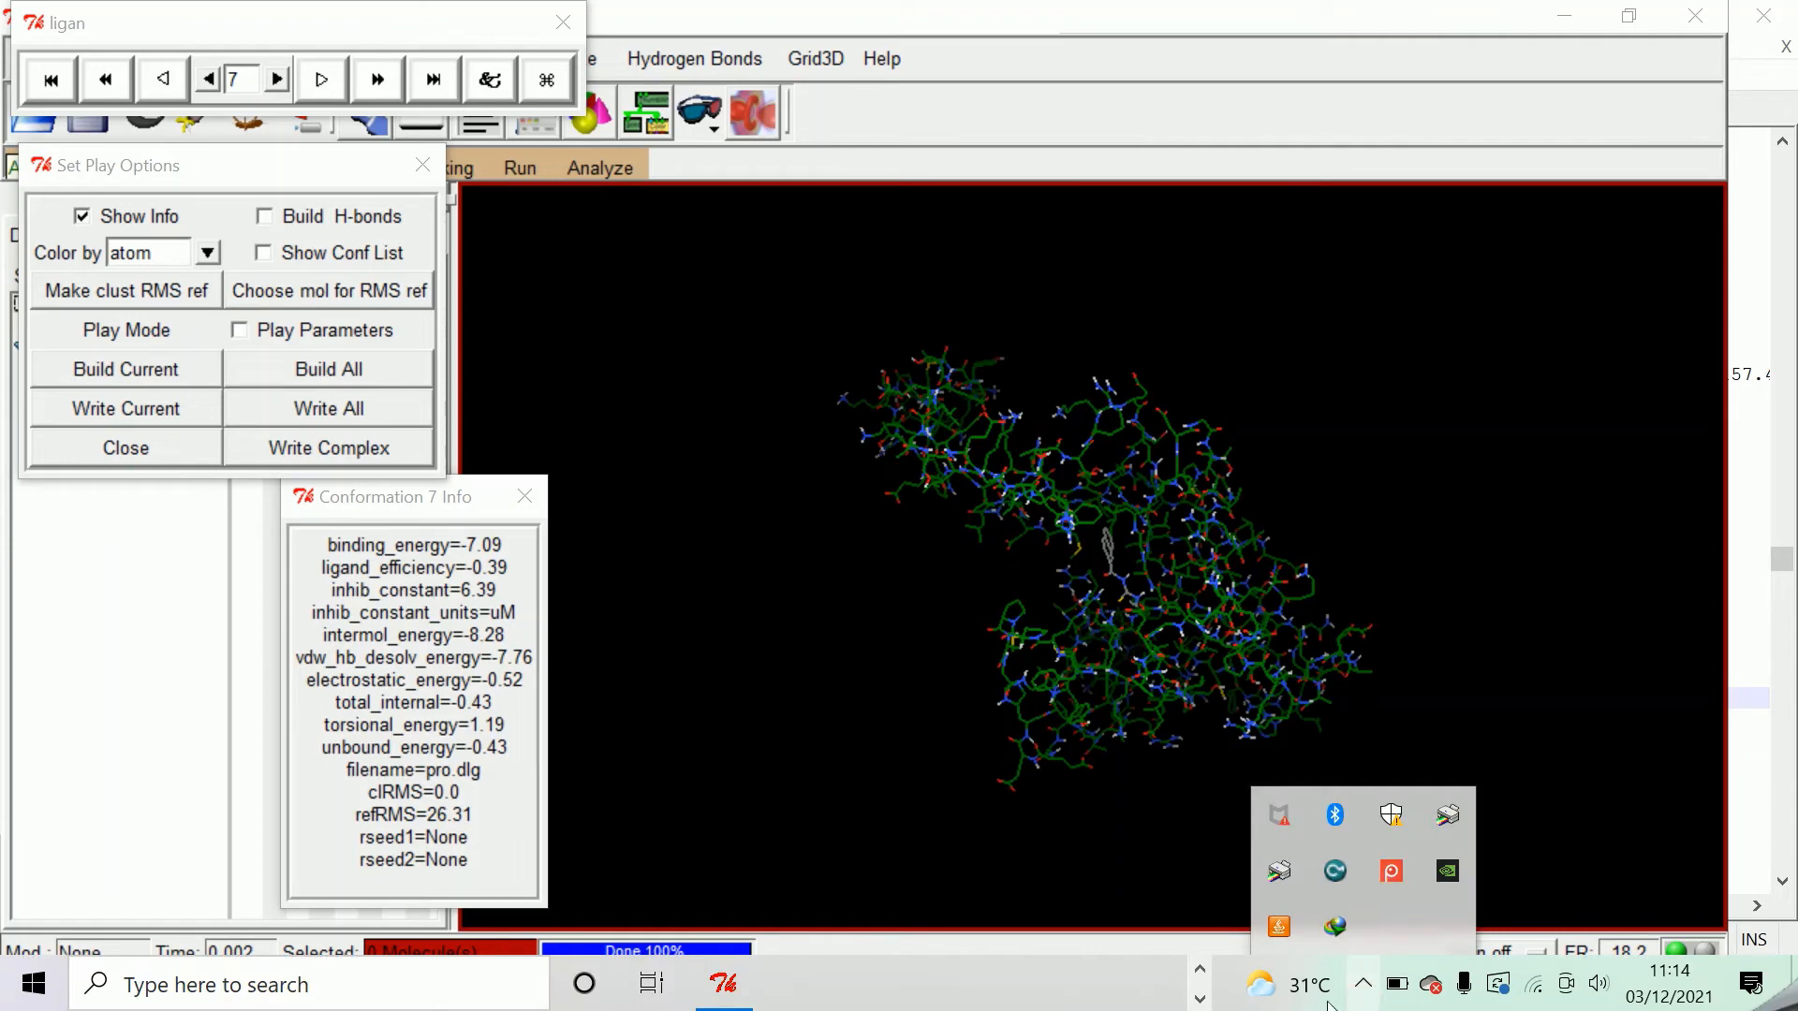
pyautogui.click(1198, 971)
pyautogui.click(770, 983)
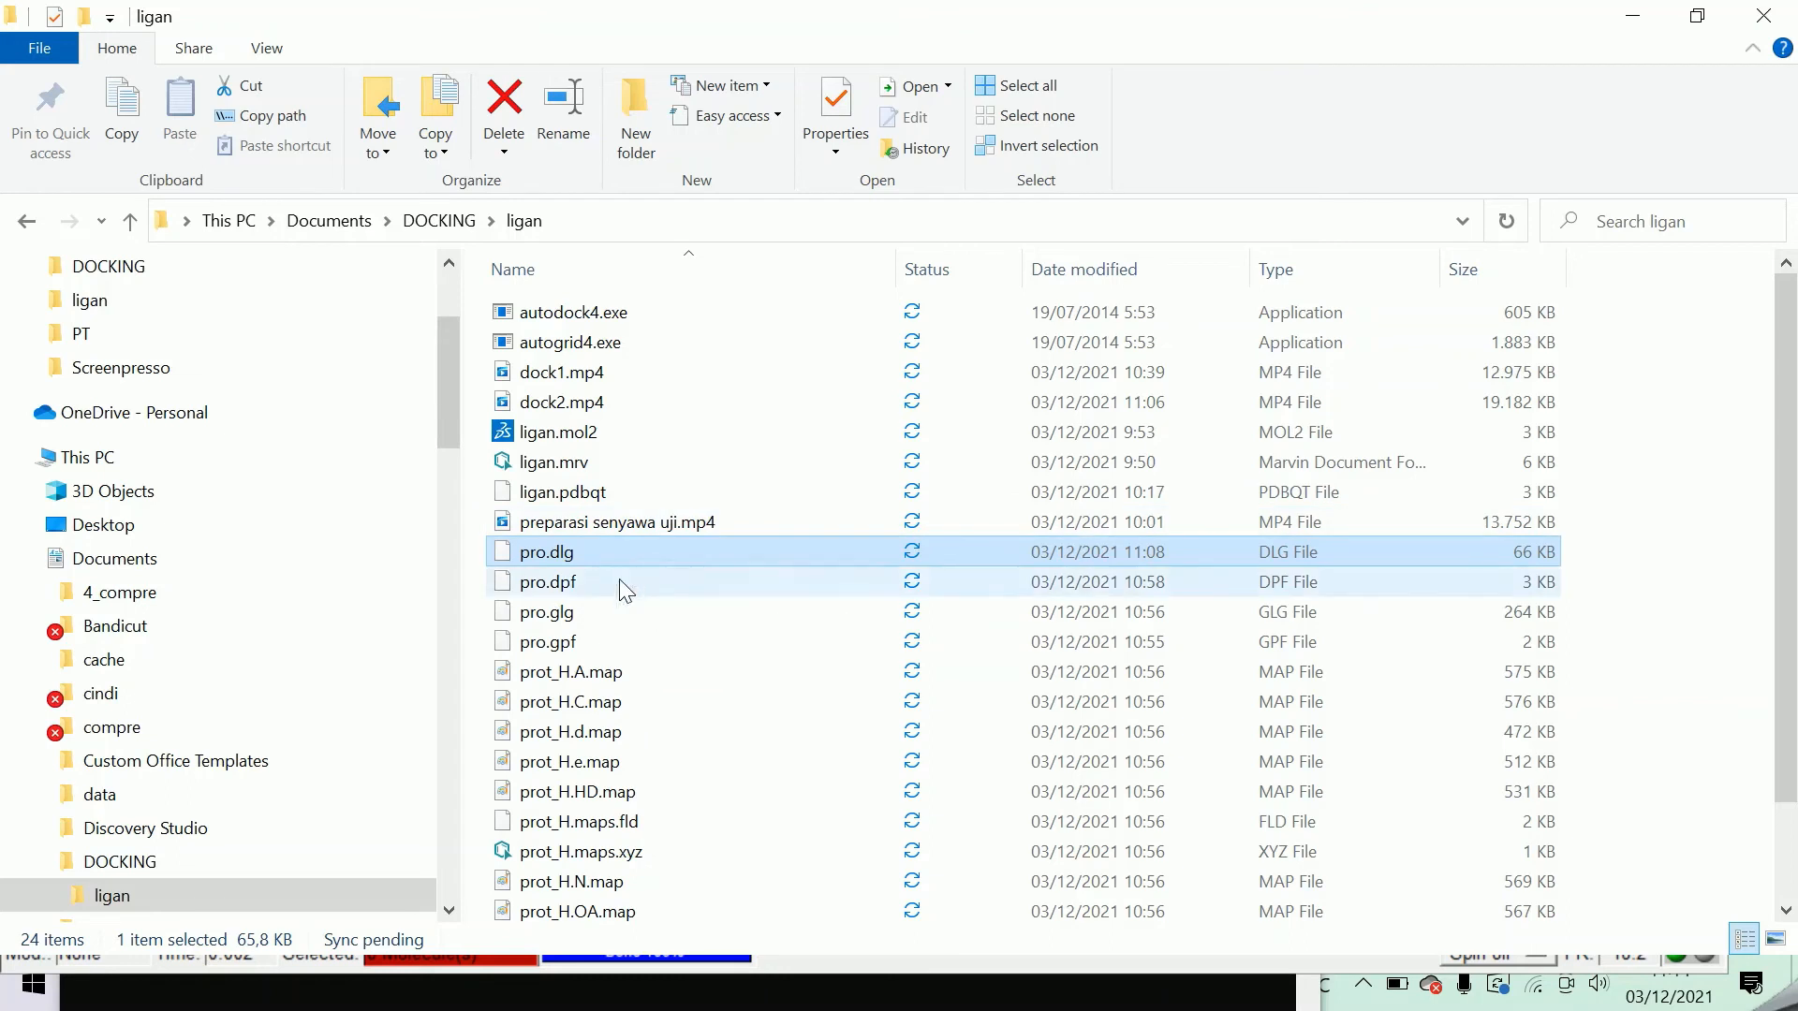
pyautogui.scroll(-1, 637, 695)
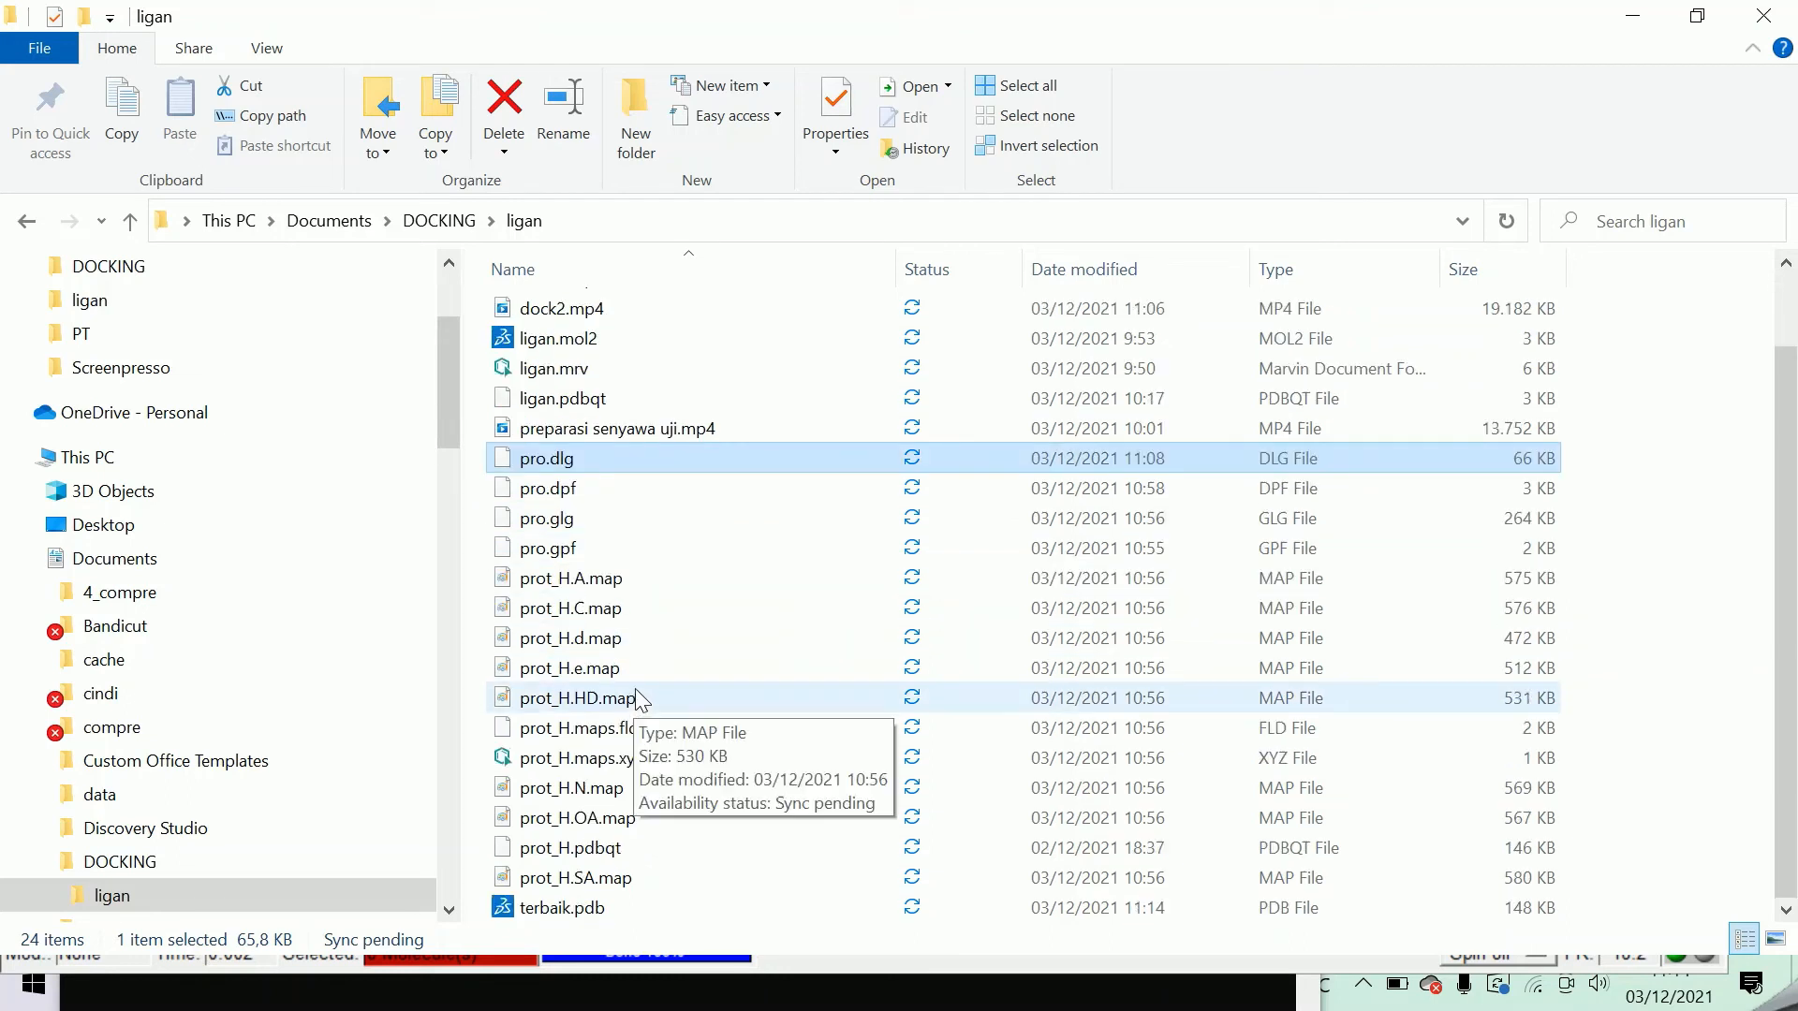
pyautogui.click(582, 906)
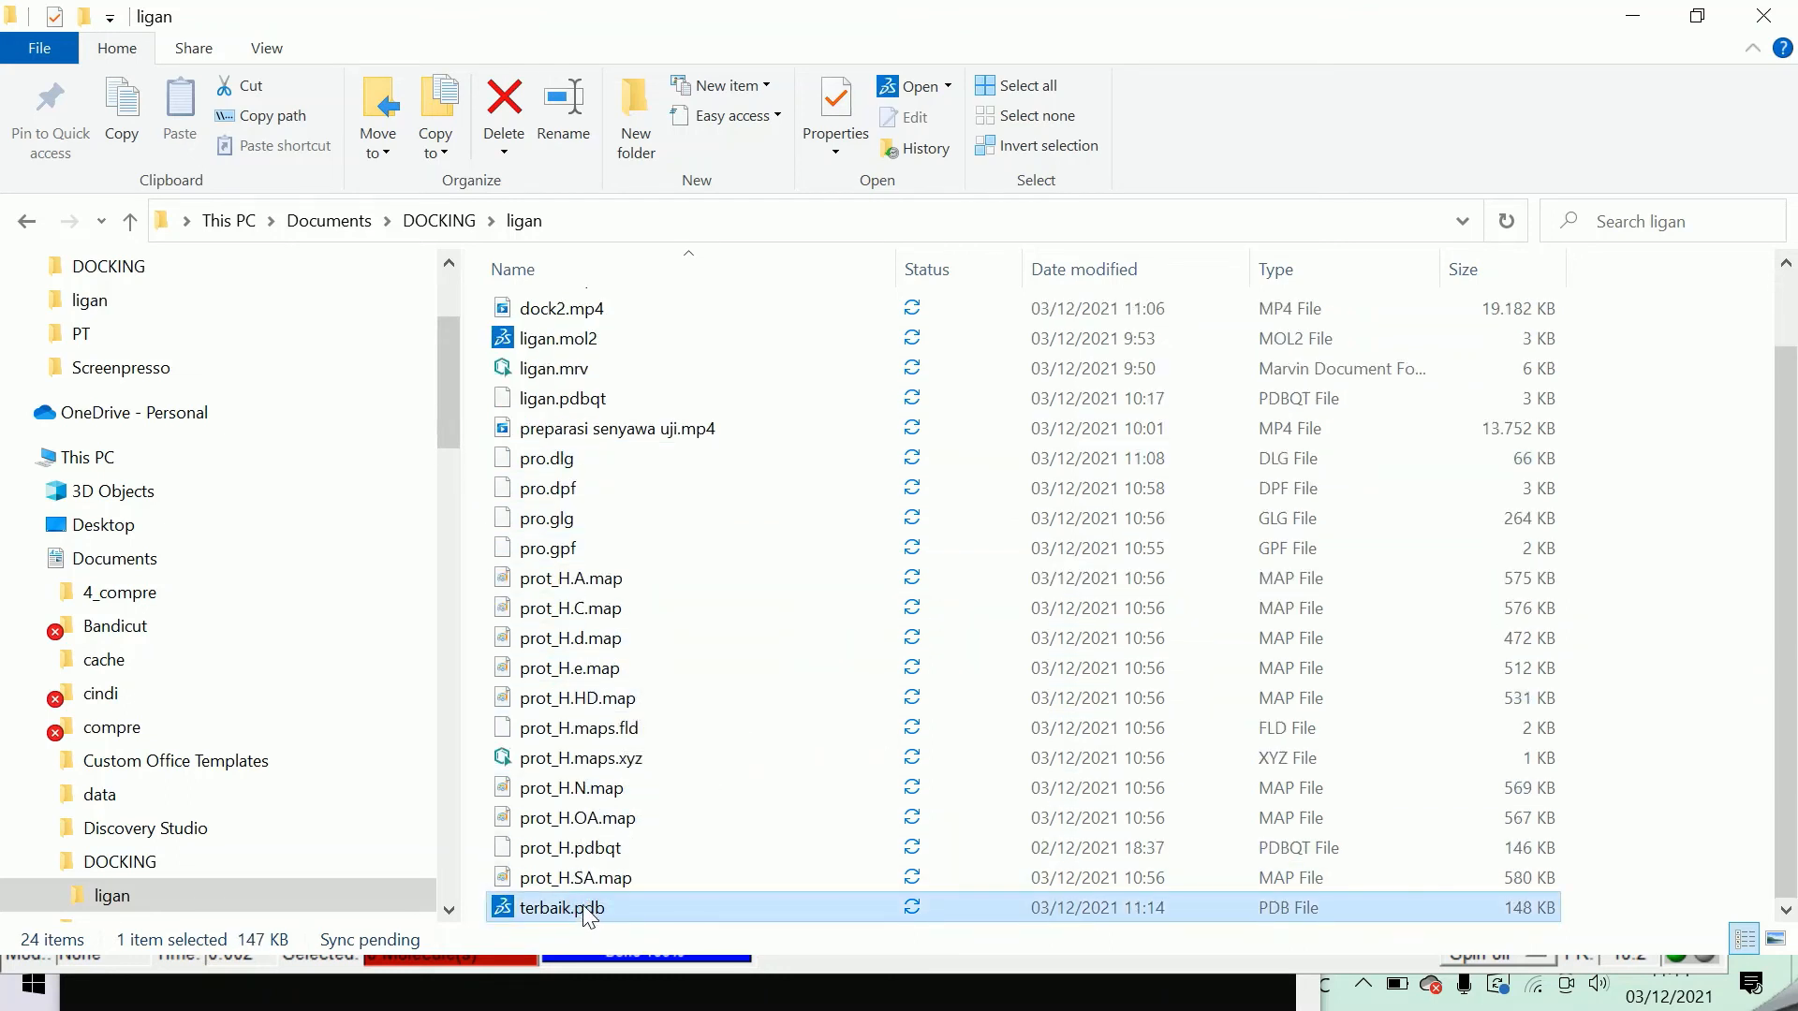
pyautogui.click(507, 902)
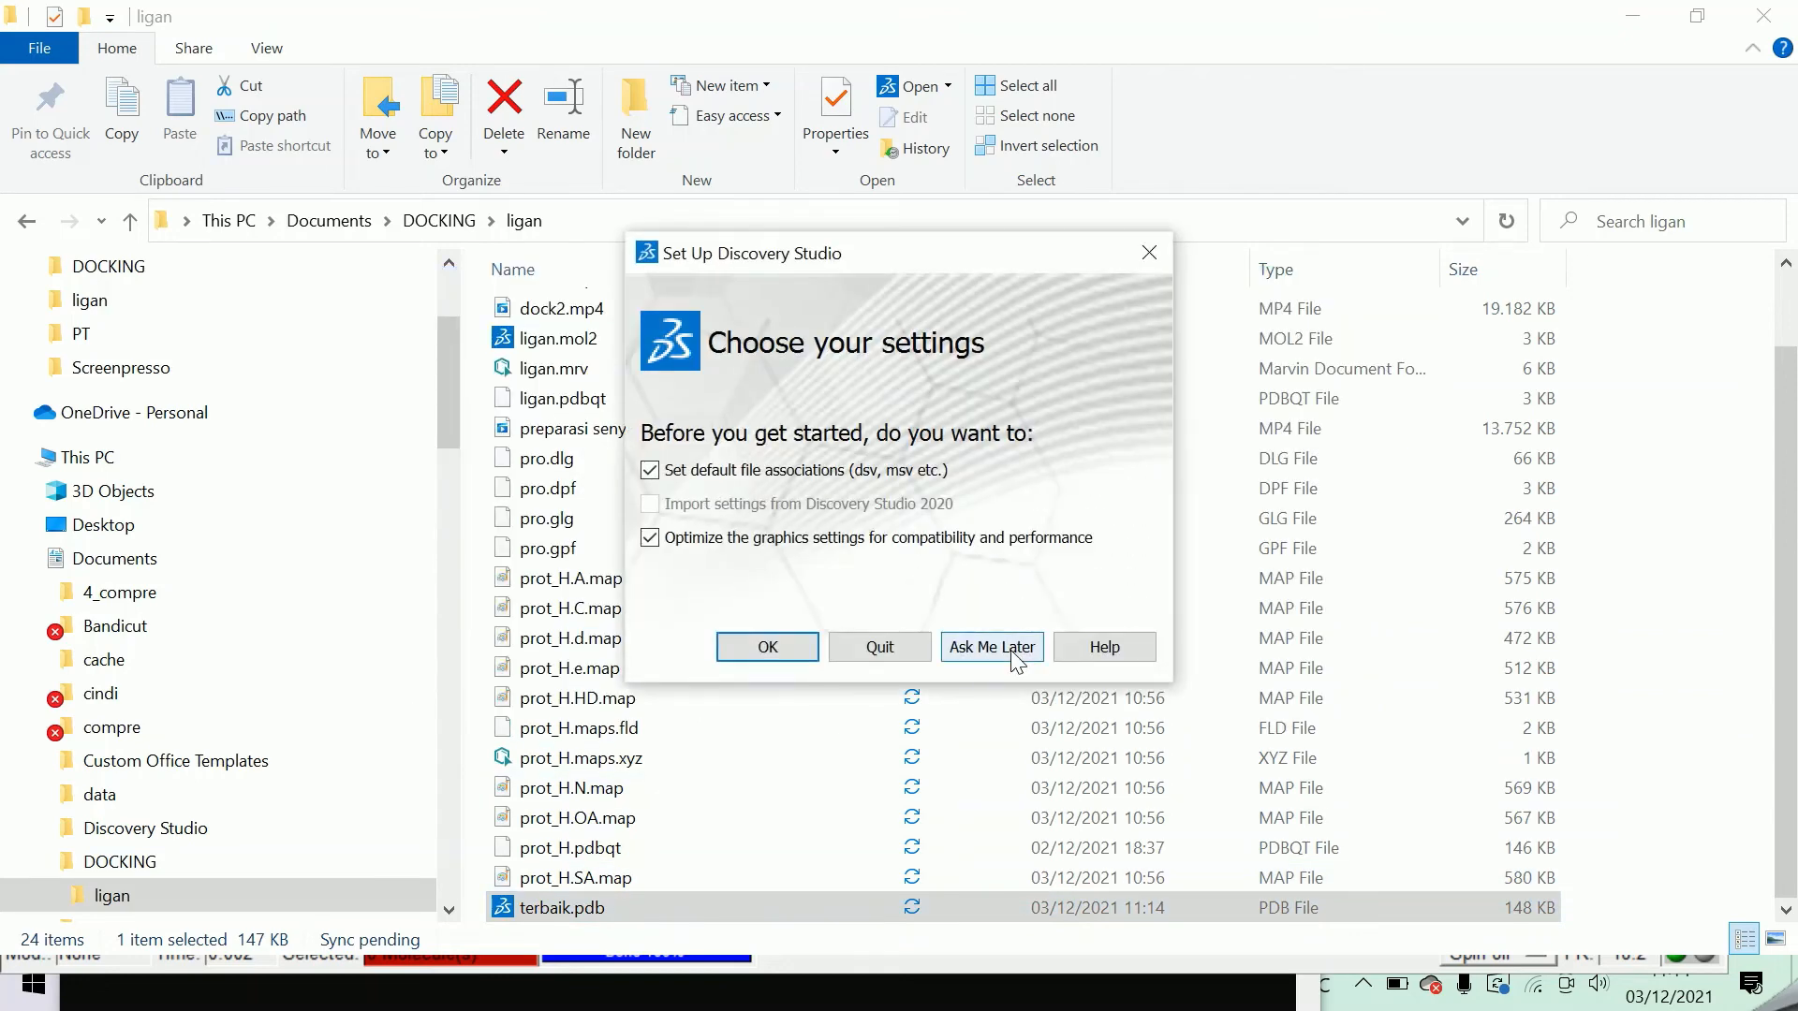
pyautogui.click(1012, 653)
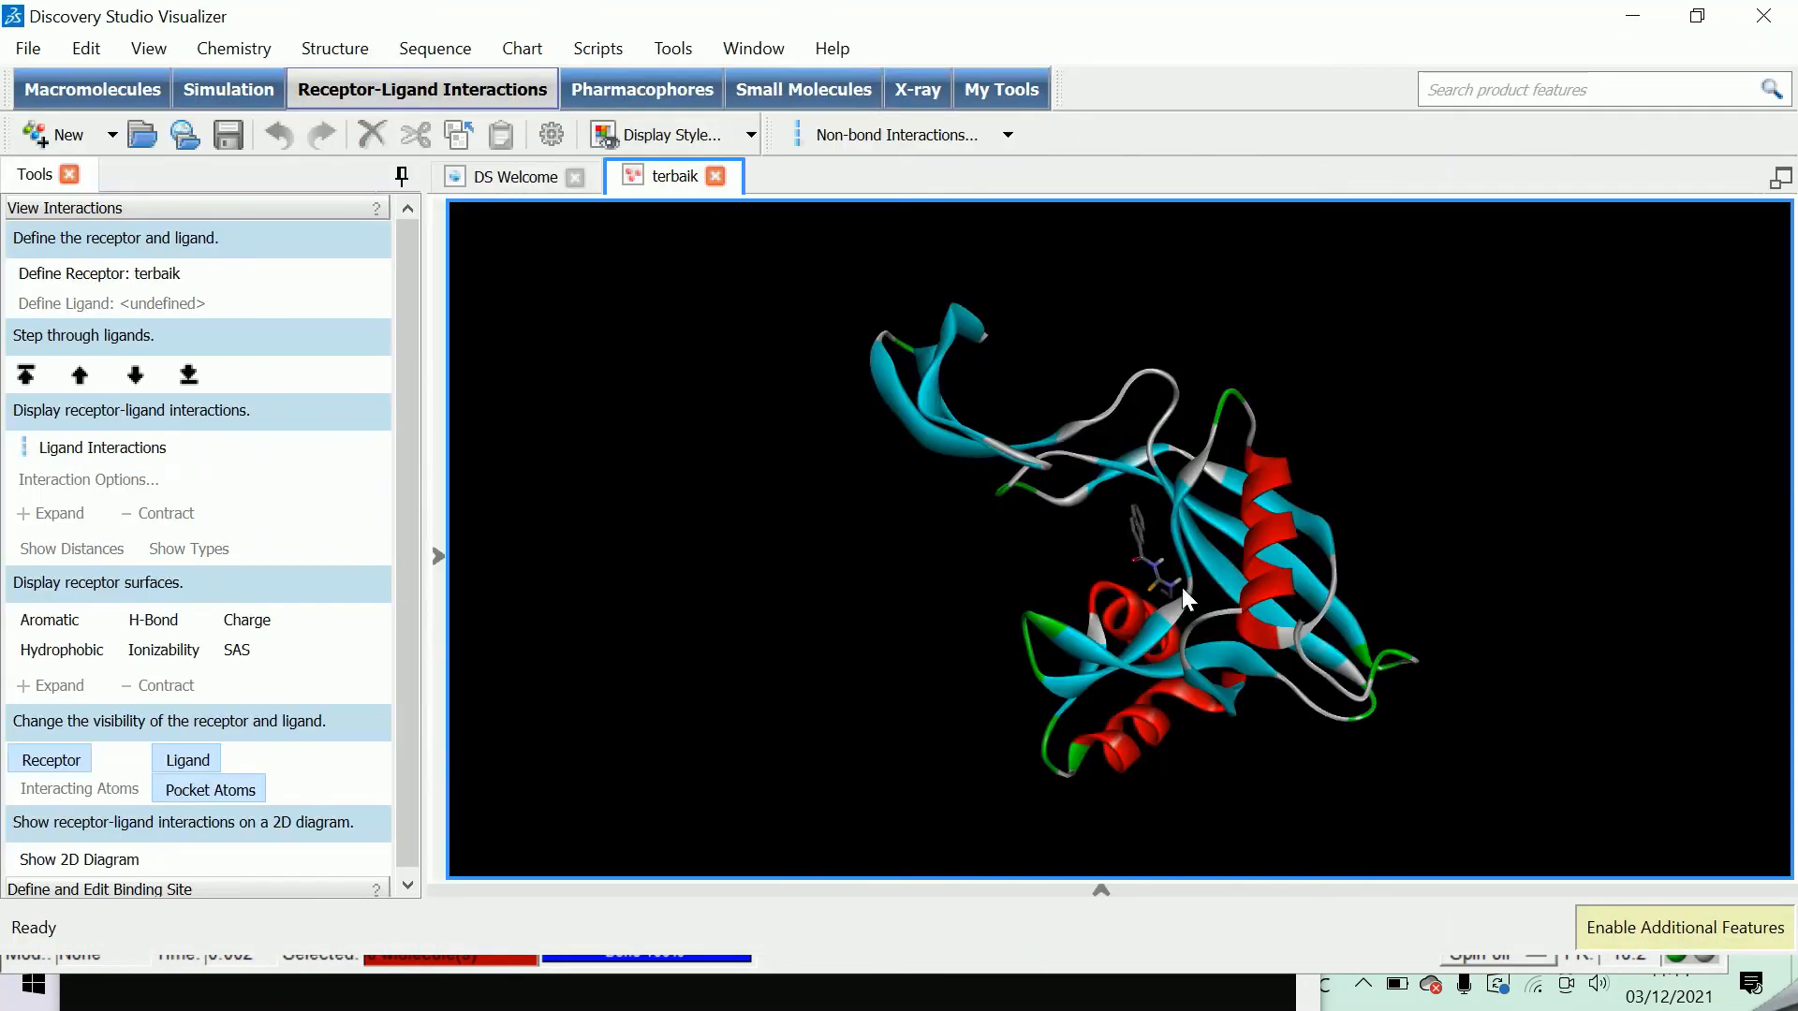
# Set the background color of the terbaik 3D view to white (#ffffff) through the display style's graphics settings.
pyautogui.moveTo(1182, 587); pyautogui.dragTo(830, 301)
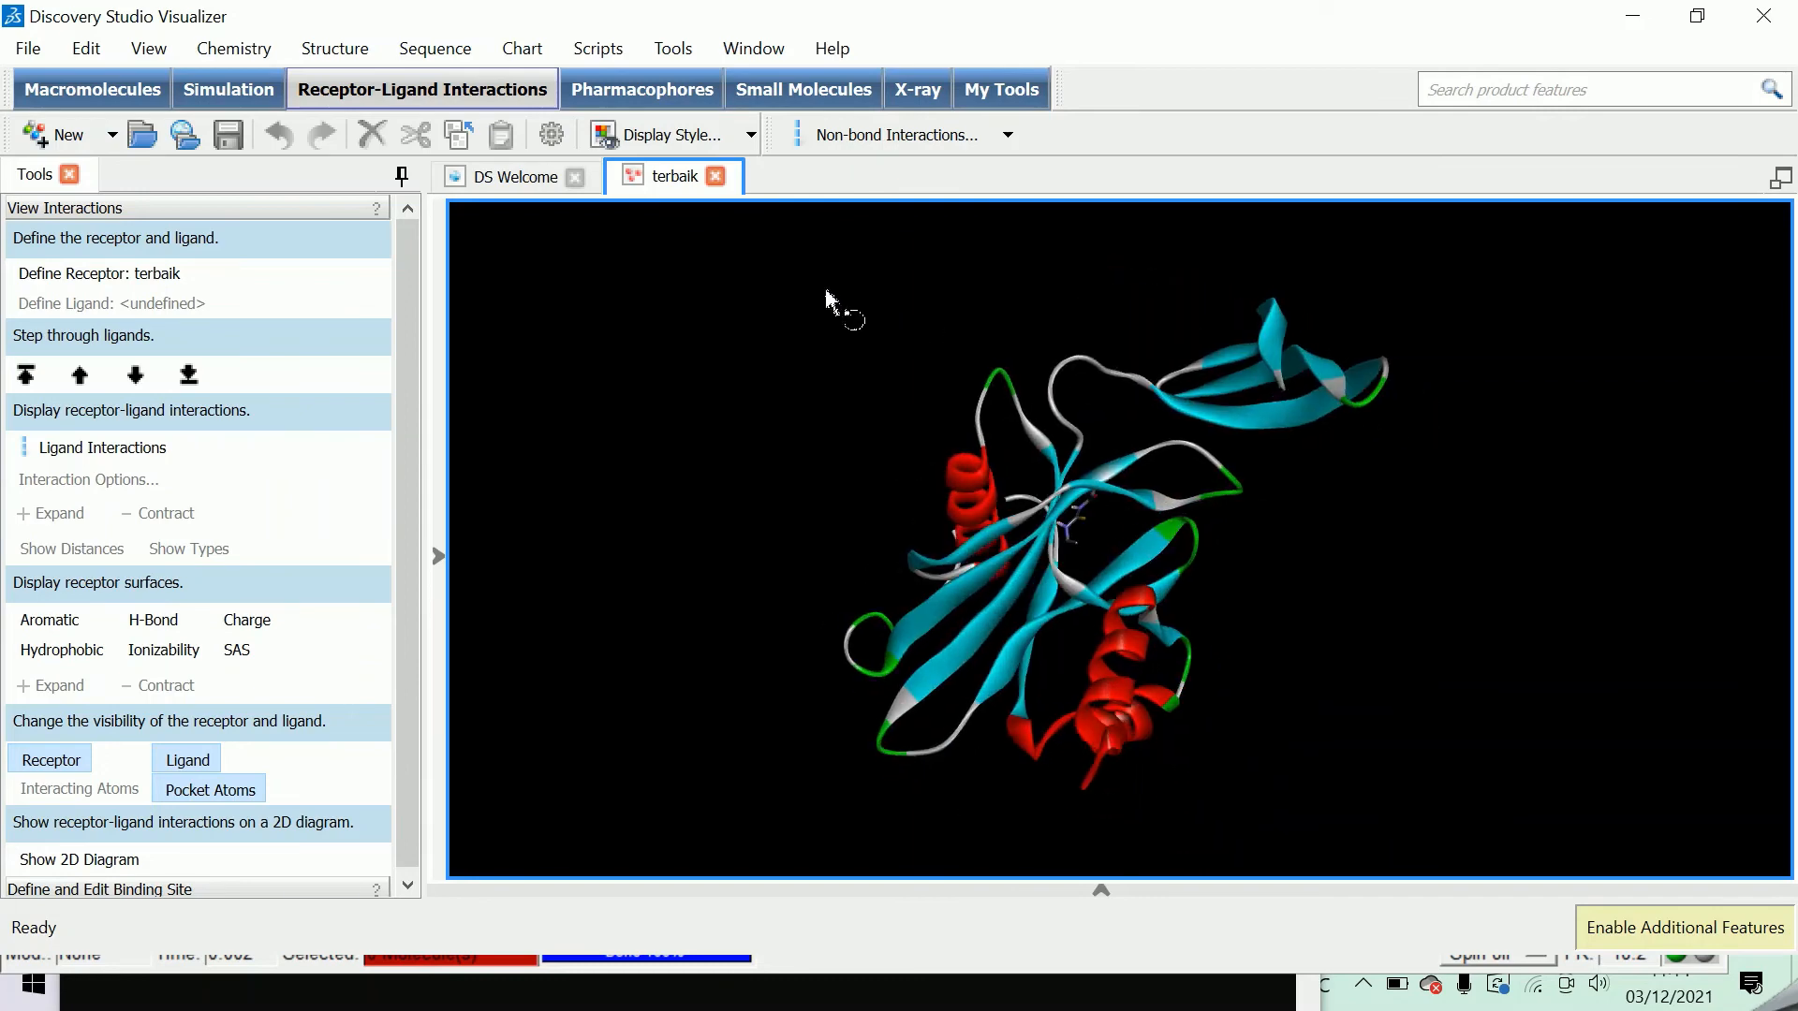
pyautogui.moveTo(1224, 556); pyautogui.dragTo(1220, 554)
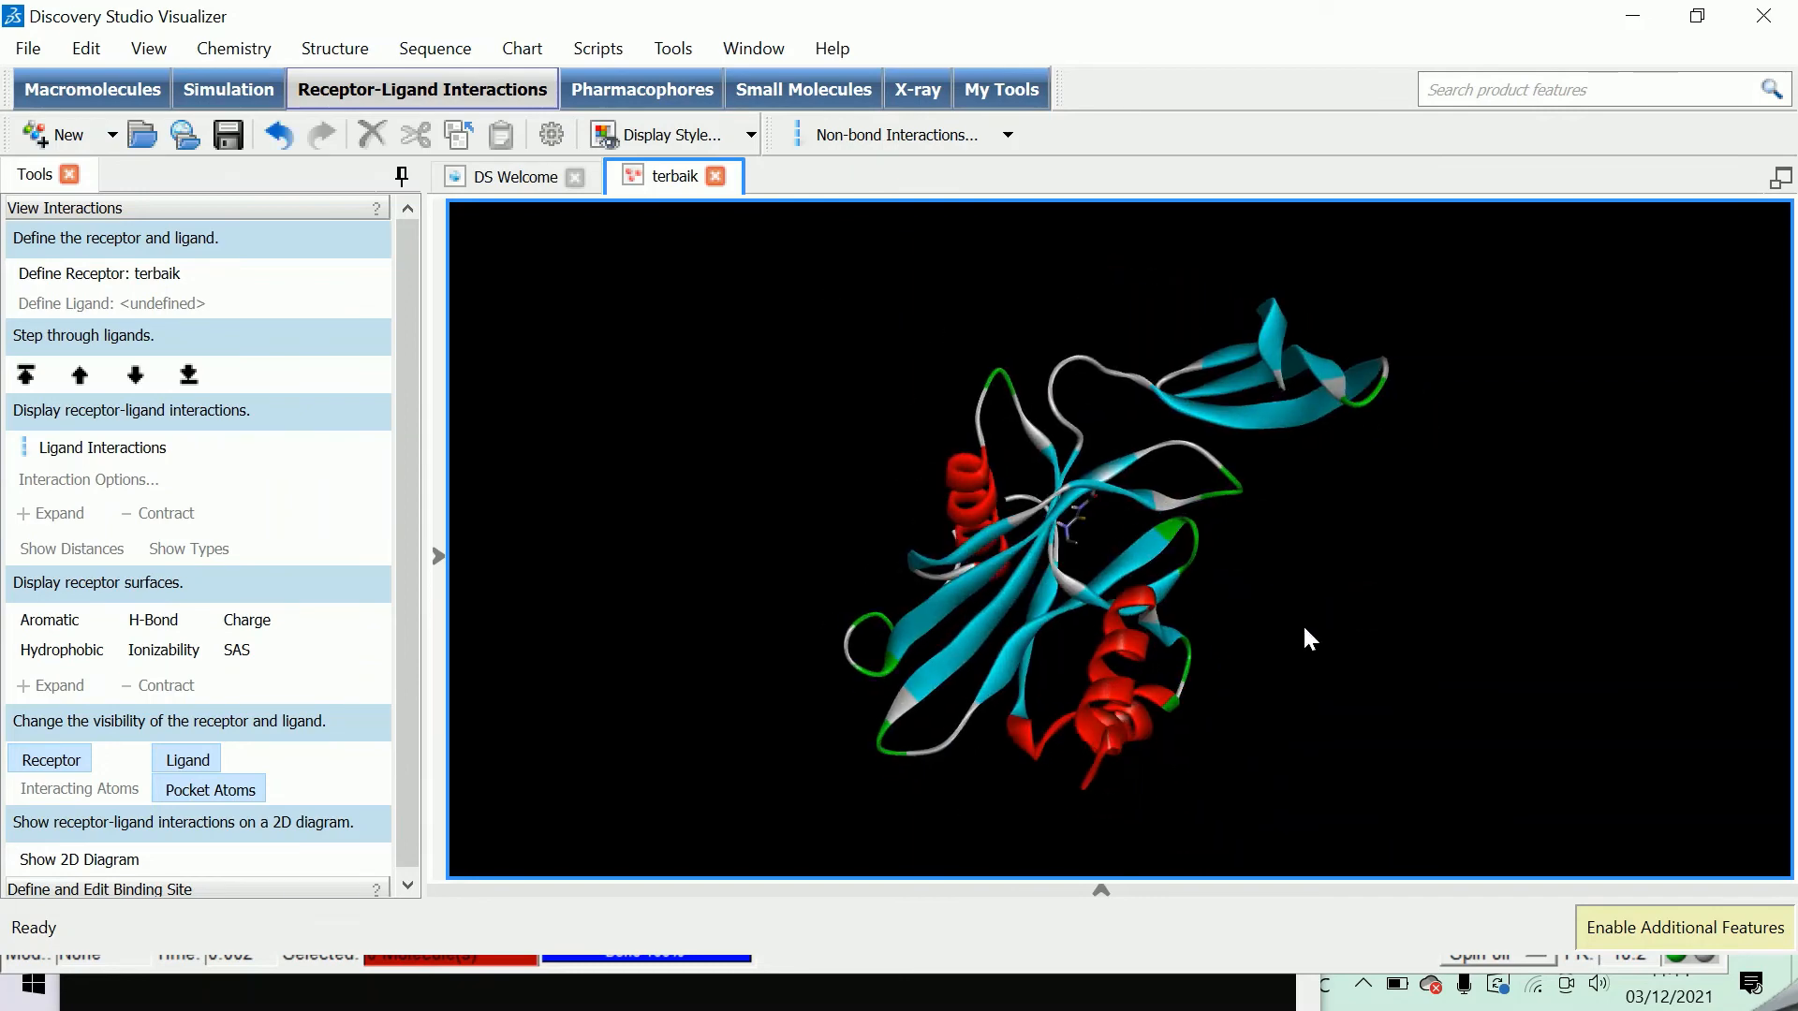
pyautogui.rightClick(1418, 623)
pyautogui.click(1210, 610)
pyautogui.moveTo(1271, 599)
pyautogui.mouseDown(button='right')
pyautogui.moveTo(1157, 545)
pyautogui.moveTo(1183, 601)
pyautogui.moveTo(1287, 578)
pyautogui.moveTo(1248, 598)
pyautogui.mouseUp(button='right')
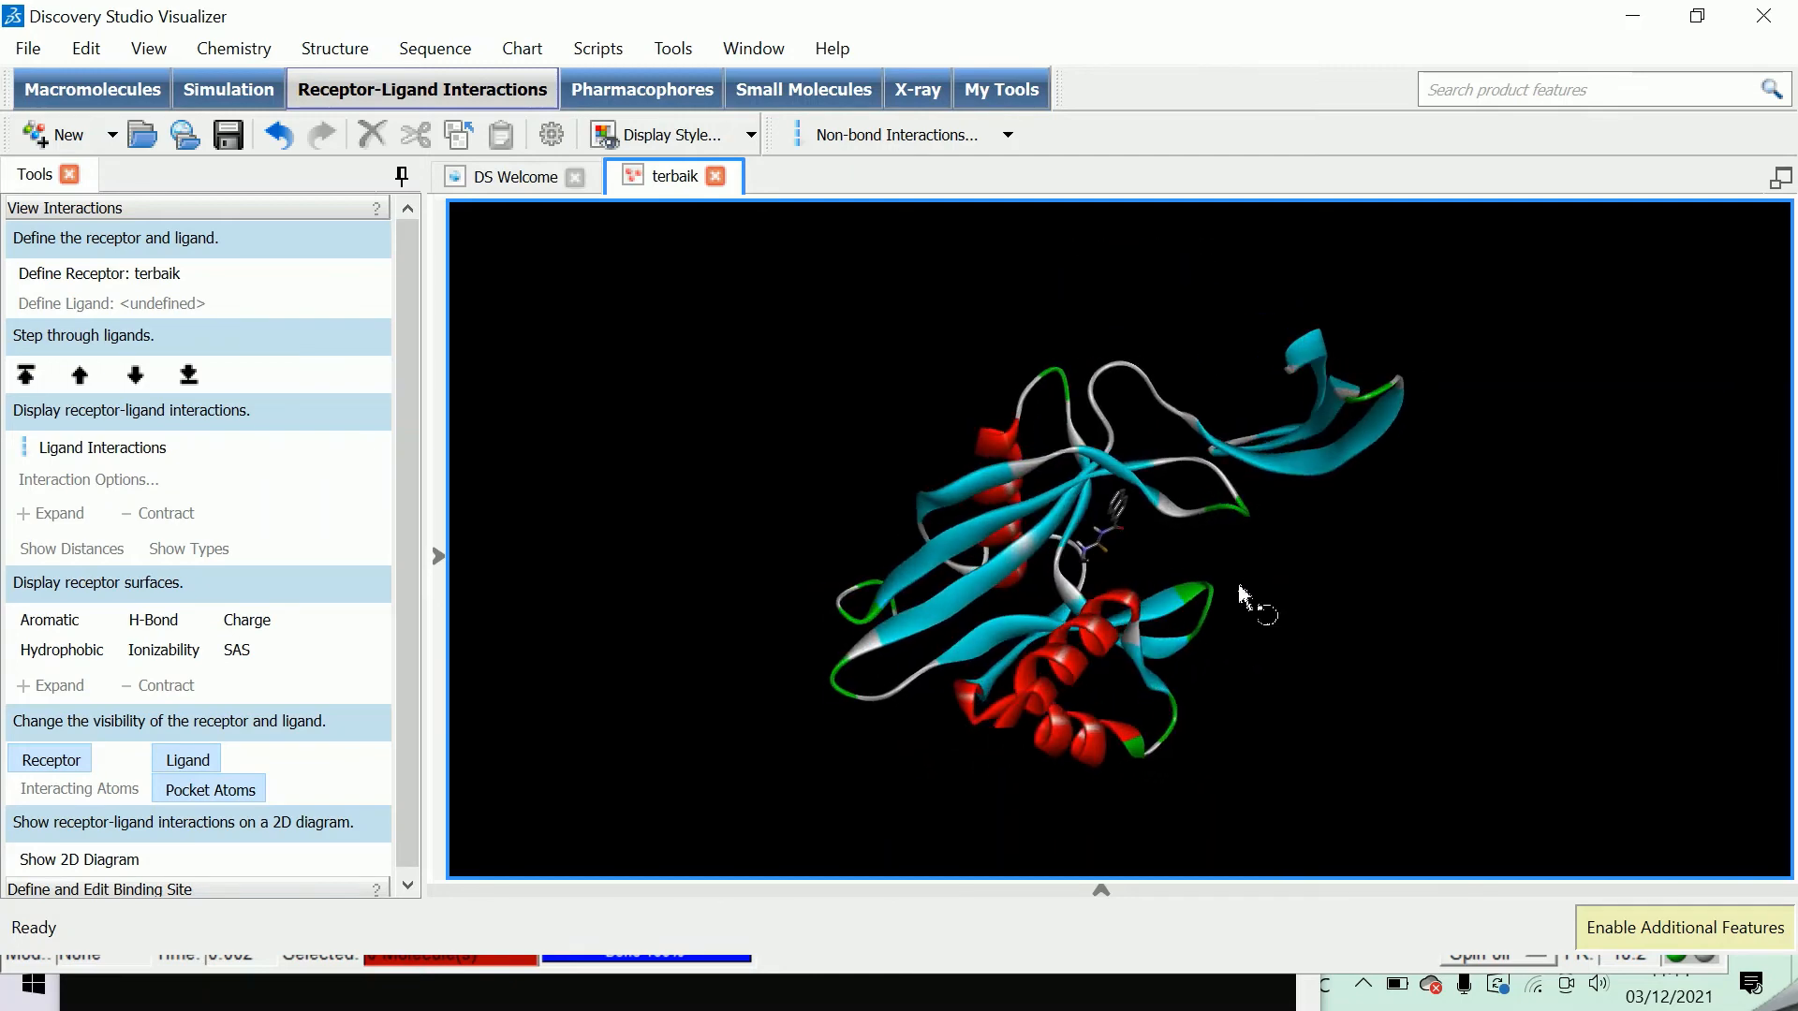
pyautogui.click(669, 140)
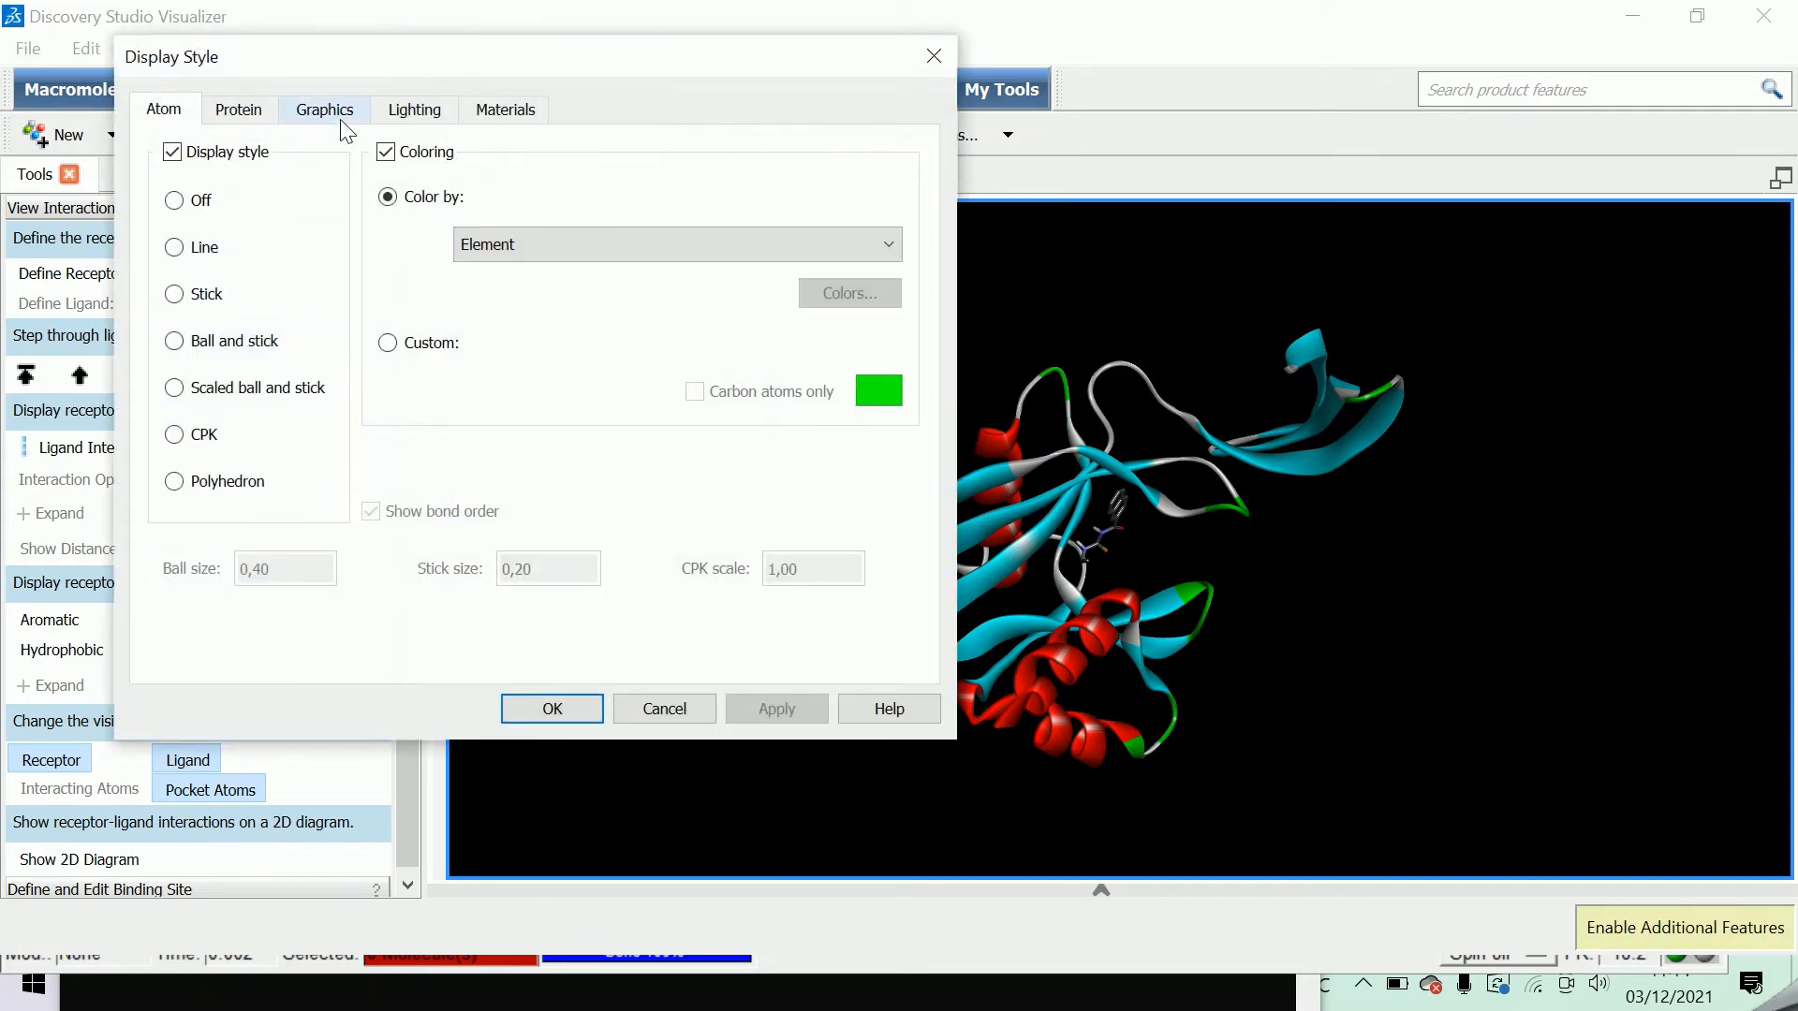
pyautogui.click(327, 112)
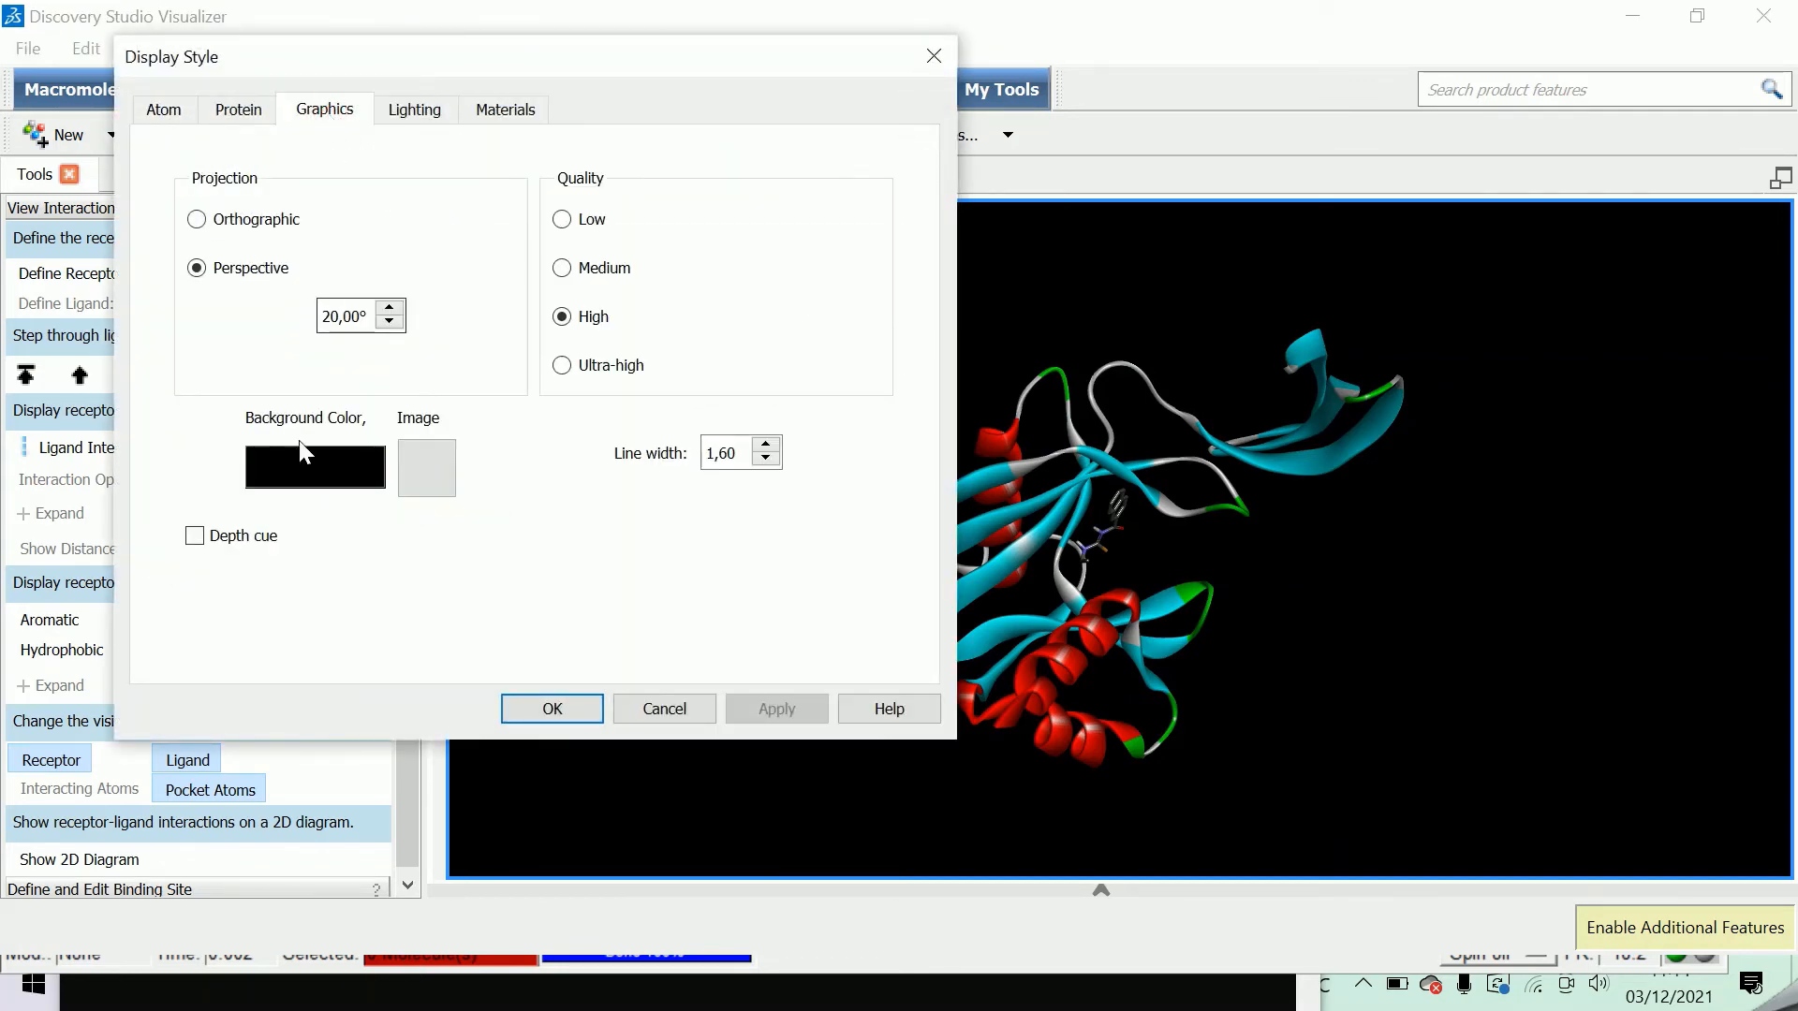
pyautogui.click(355, 469)
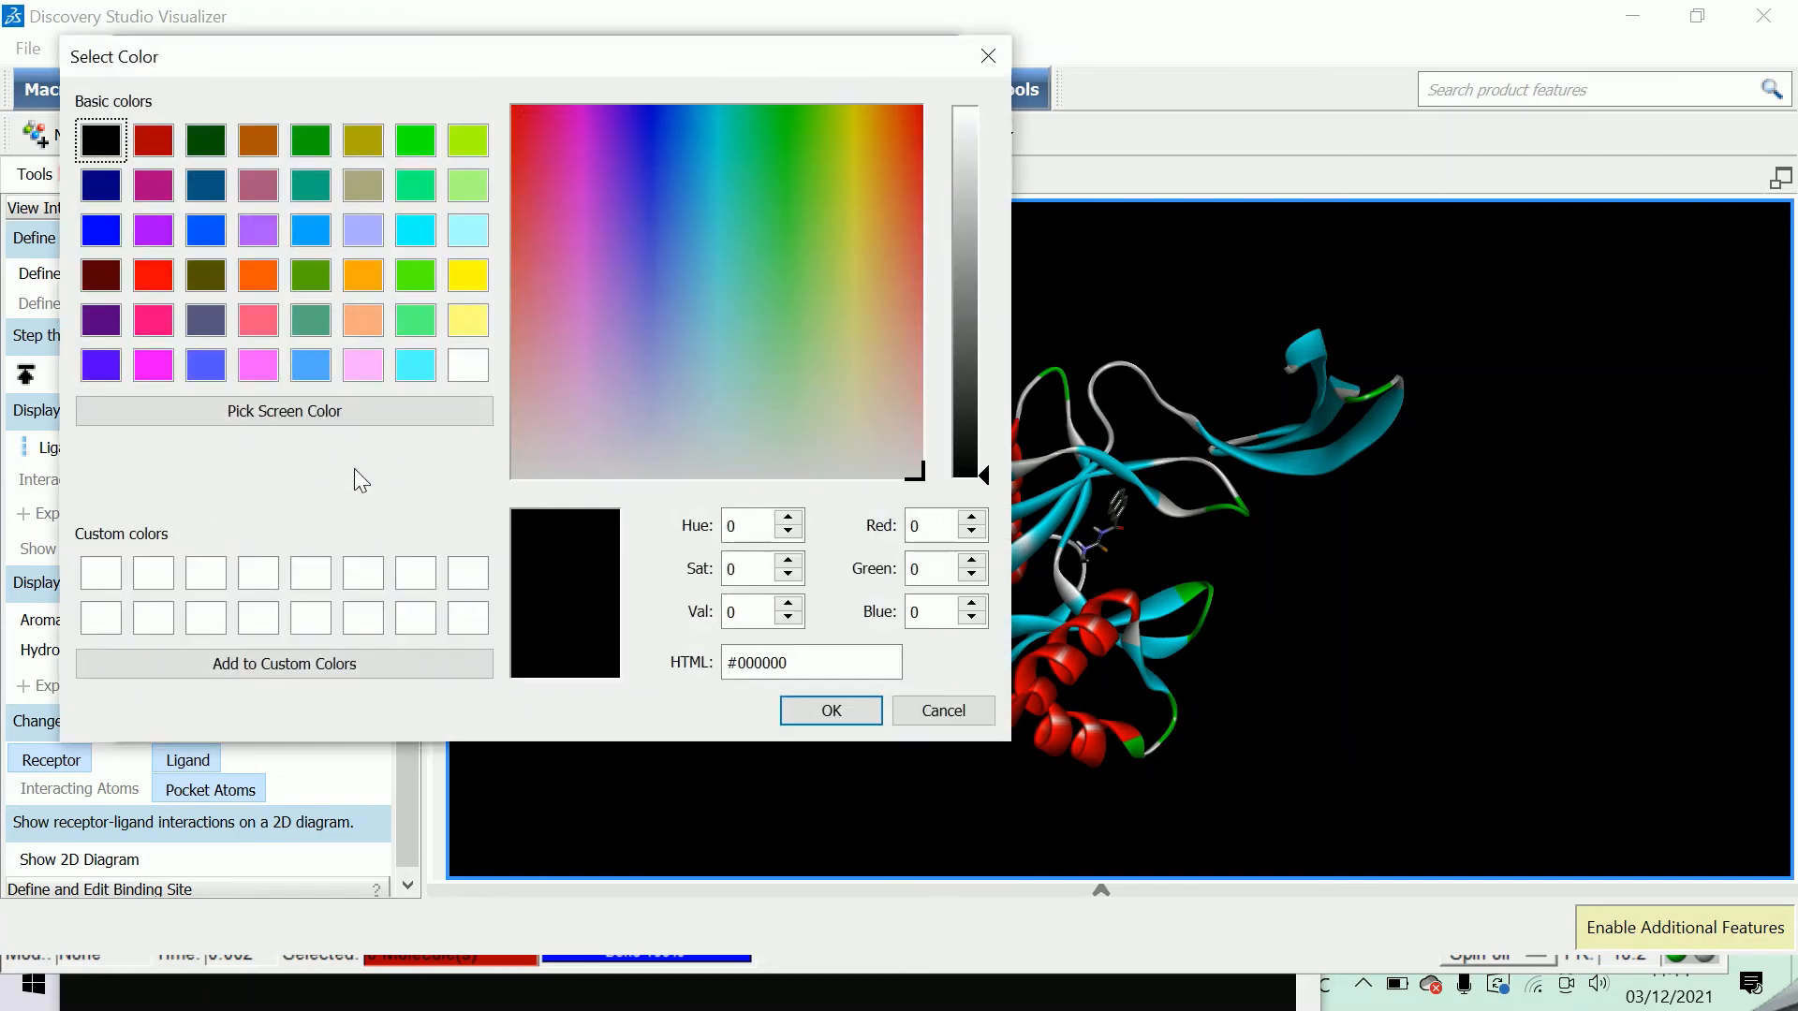
pyautogui.click(468, 365)
pyautogui.click(829, 711)
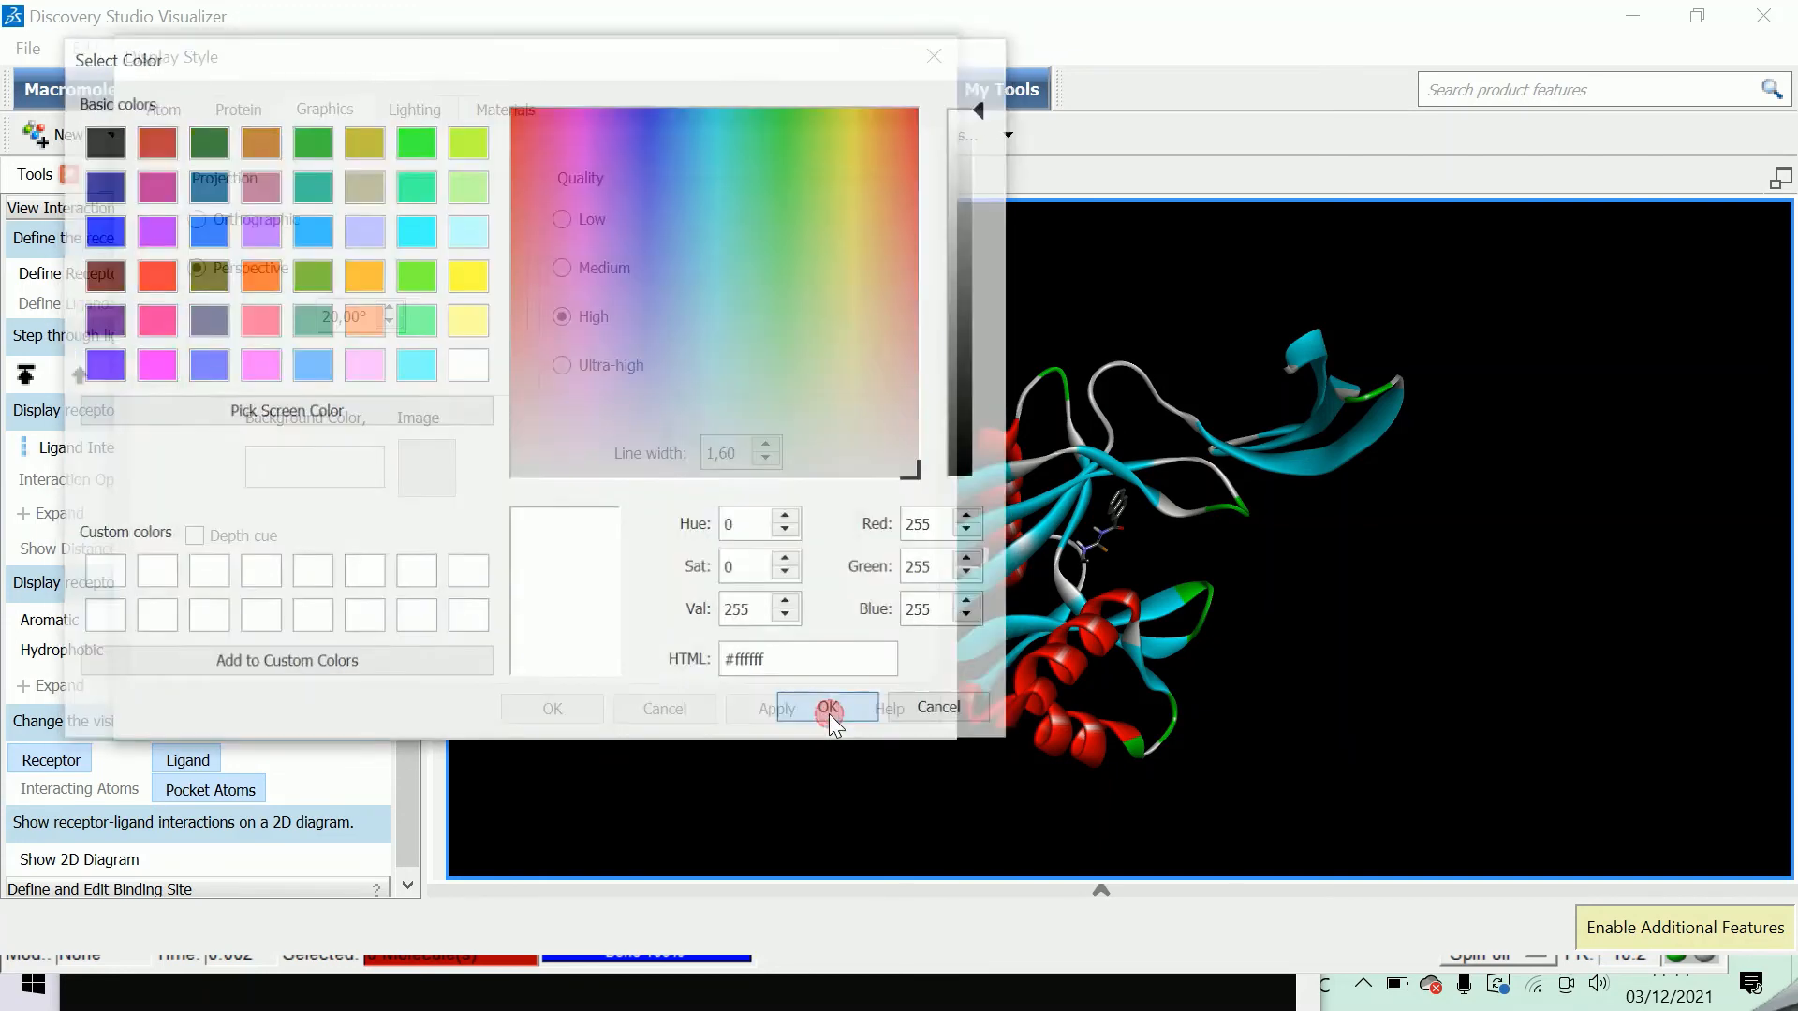
pyautogui.click(779, 711)
pyautogui.click(555, 709)
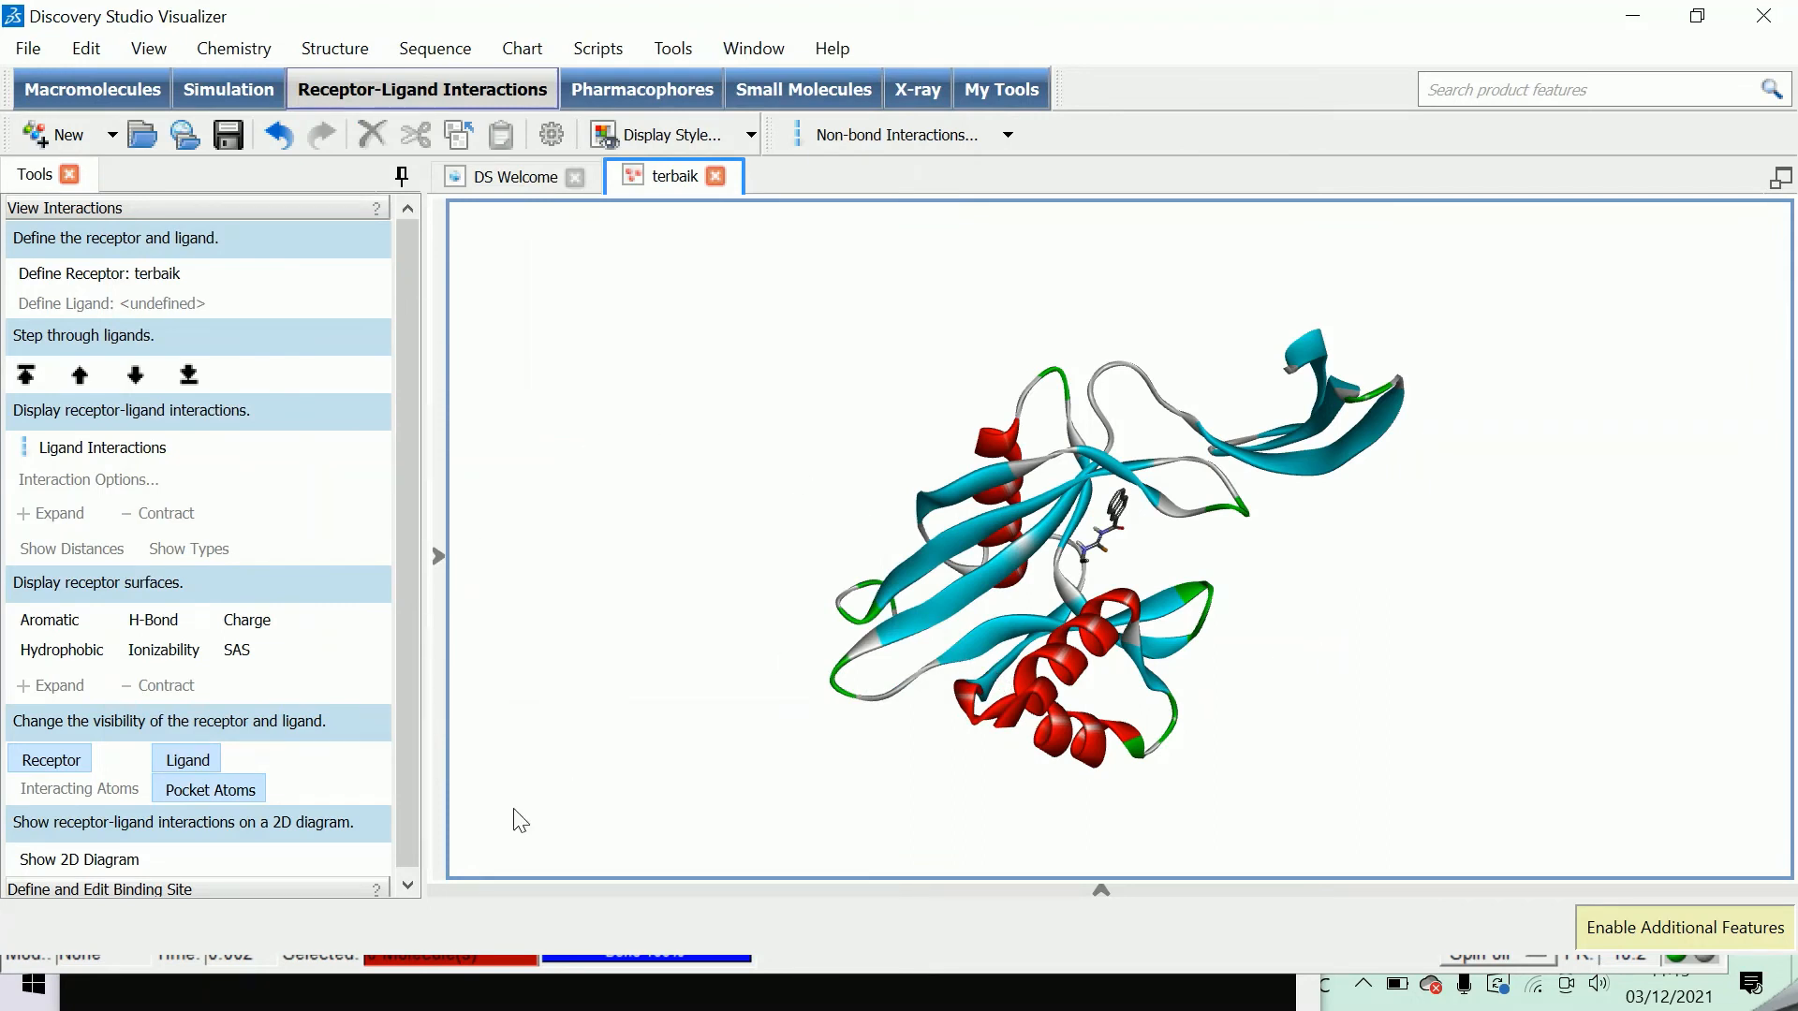
# Show the receptor-ligand interactions of terbaik as a 2D diagram and maximize the diagram view.
pyautogui.click(89, 859)
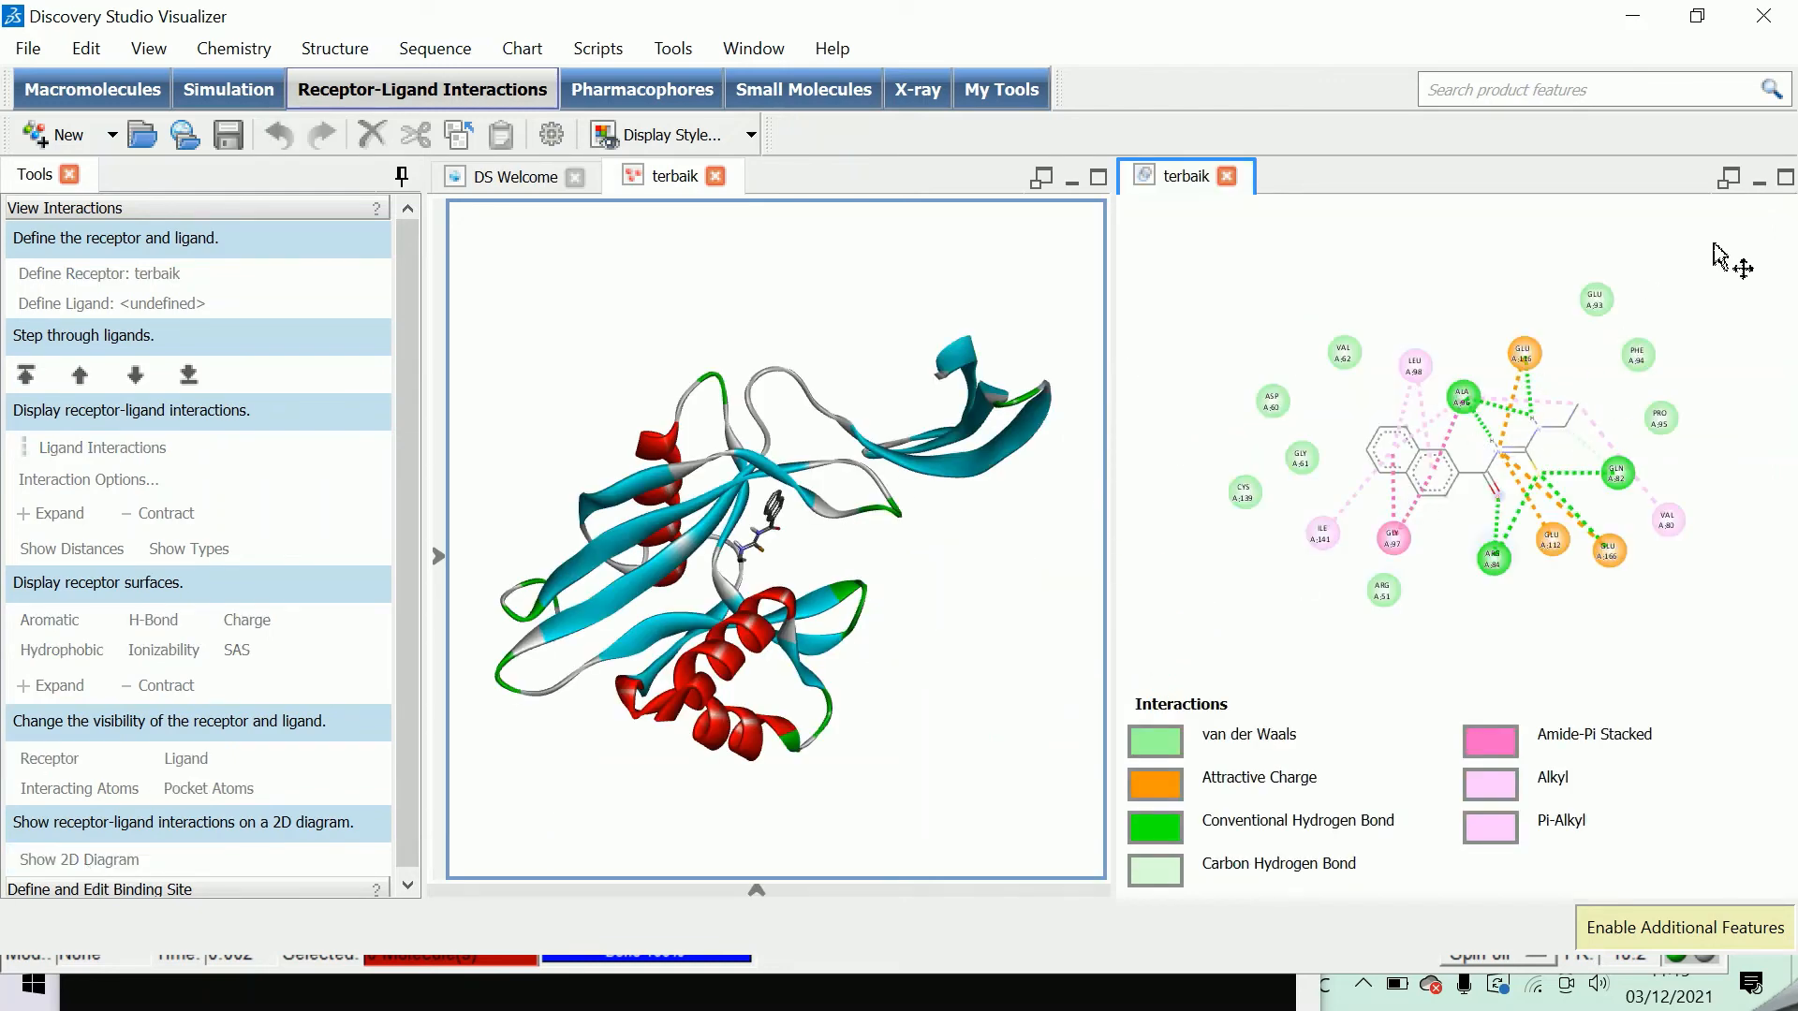
pyautogui.click(1786, 178)
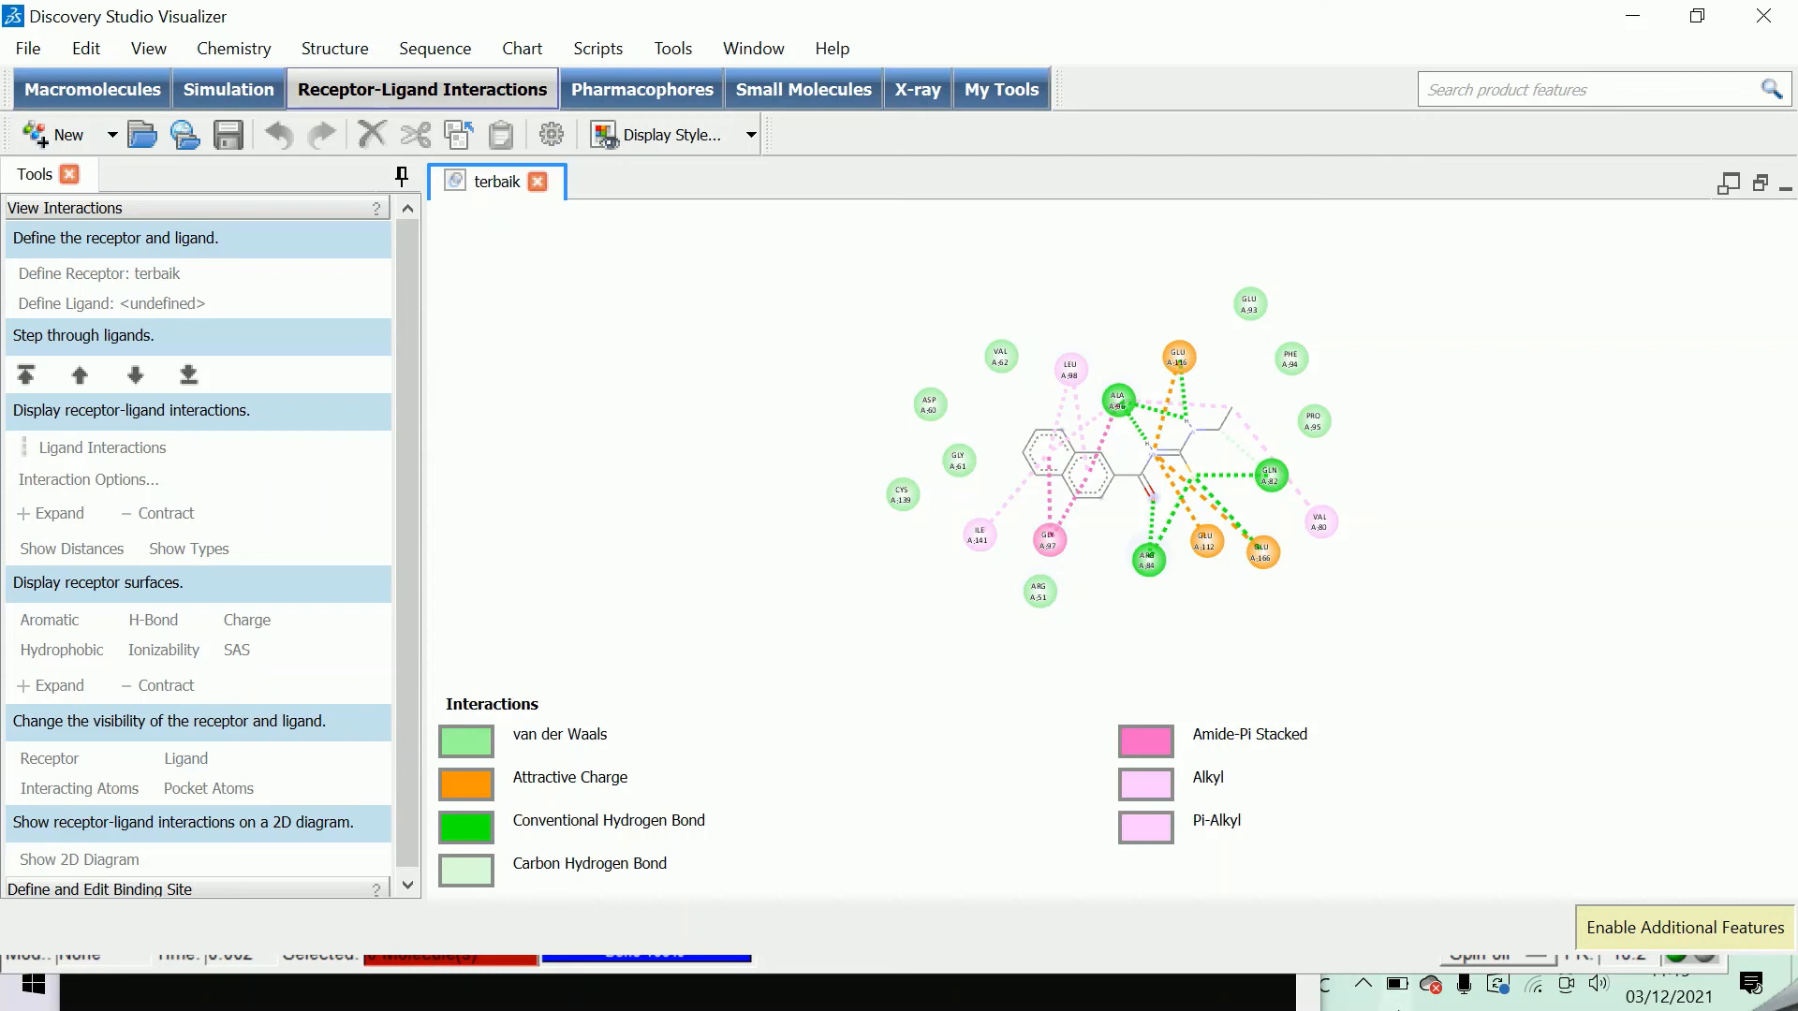
pyautogui.click(1369, 1002)
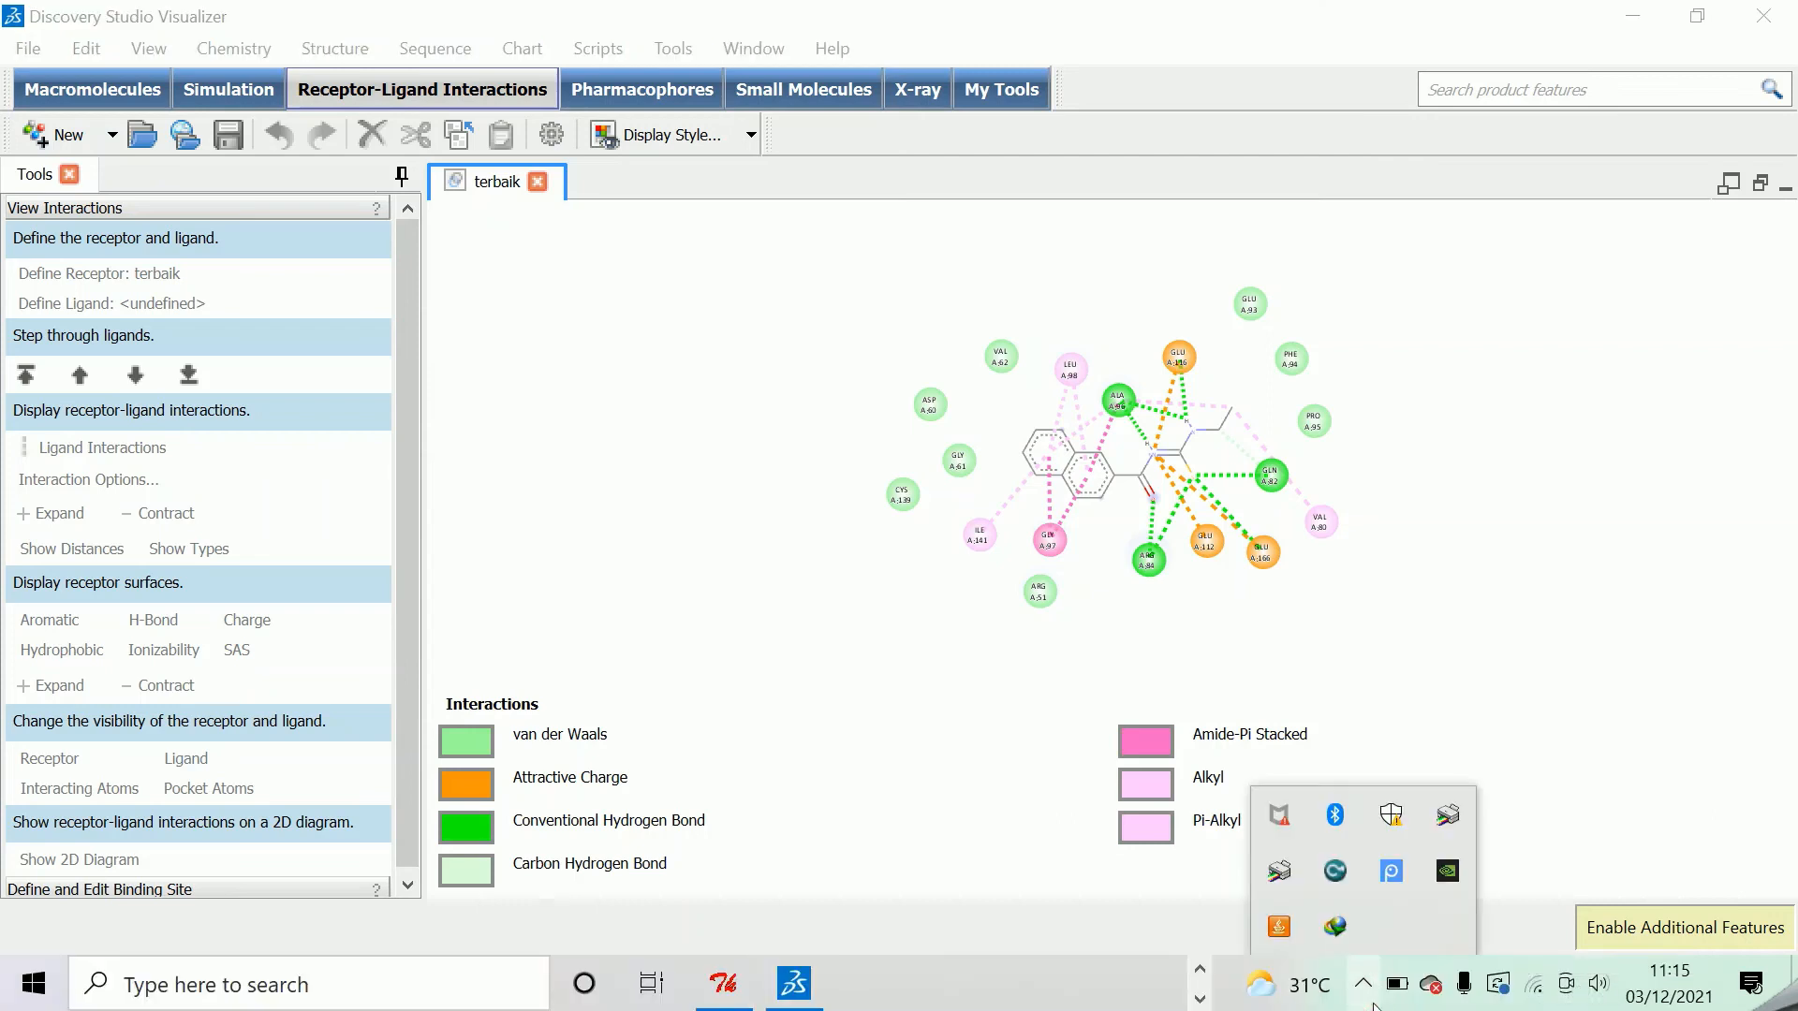
# Switch to Snipping Tool and capture the 2D interaction diagram of terbaik together with its interactions legend.
pyautogui.click(468, 985)
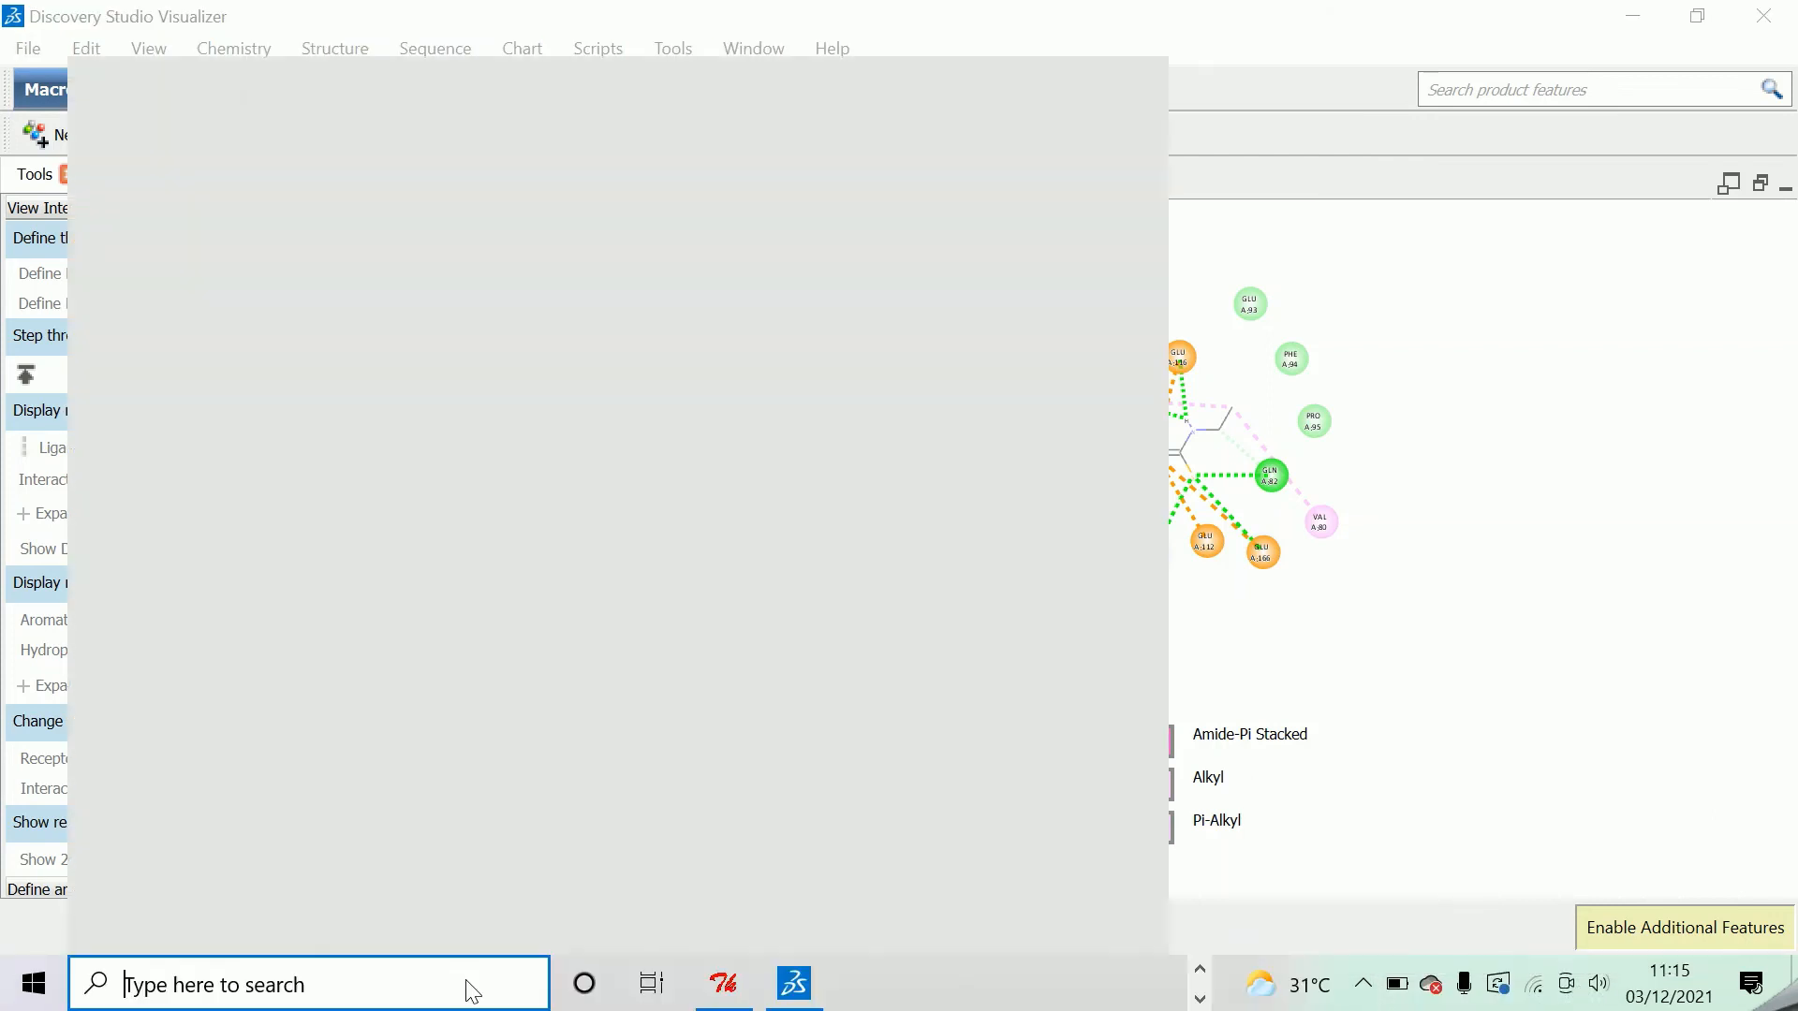
pyautogui.write('sn')
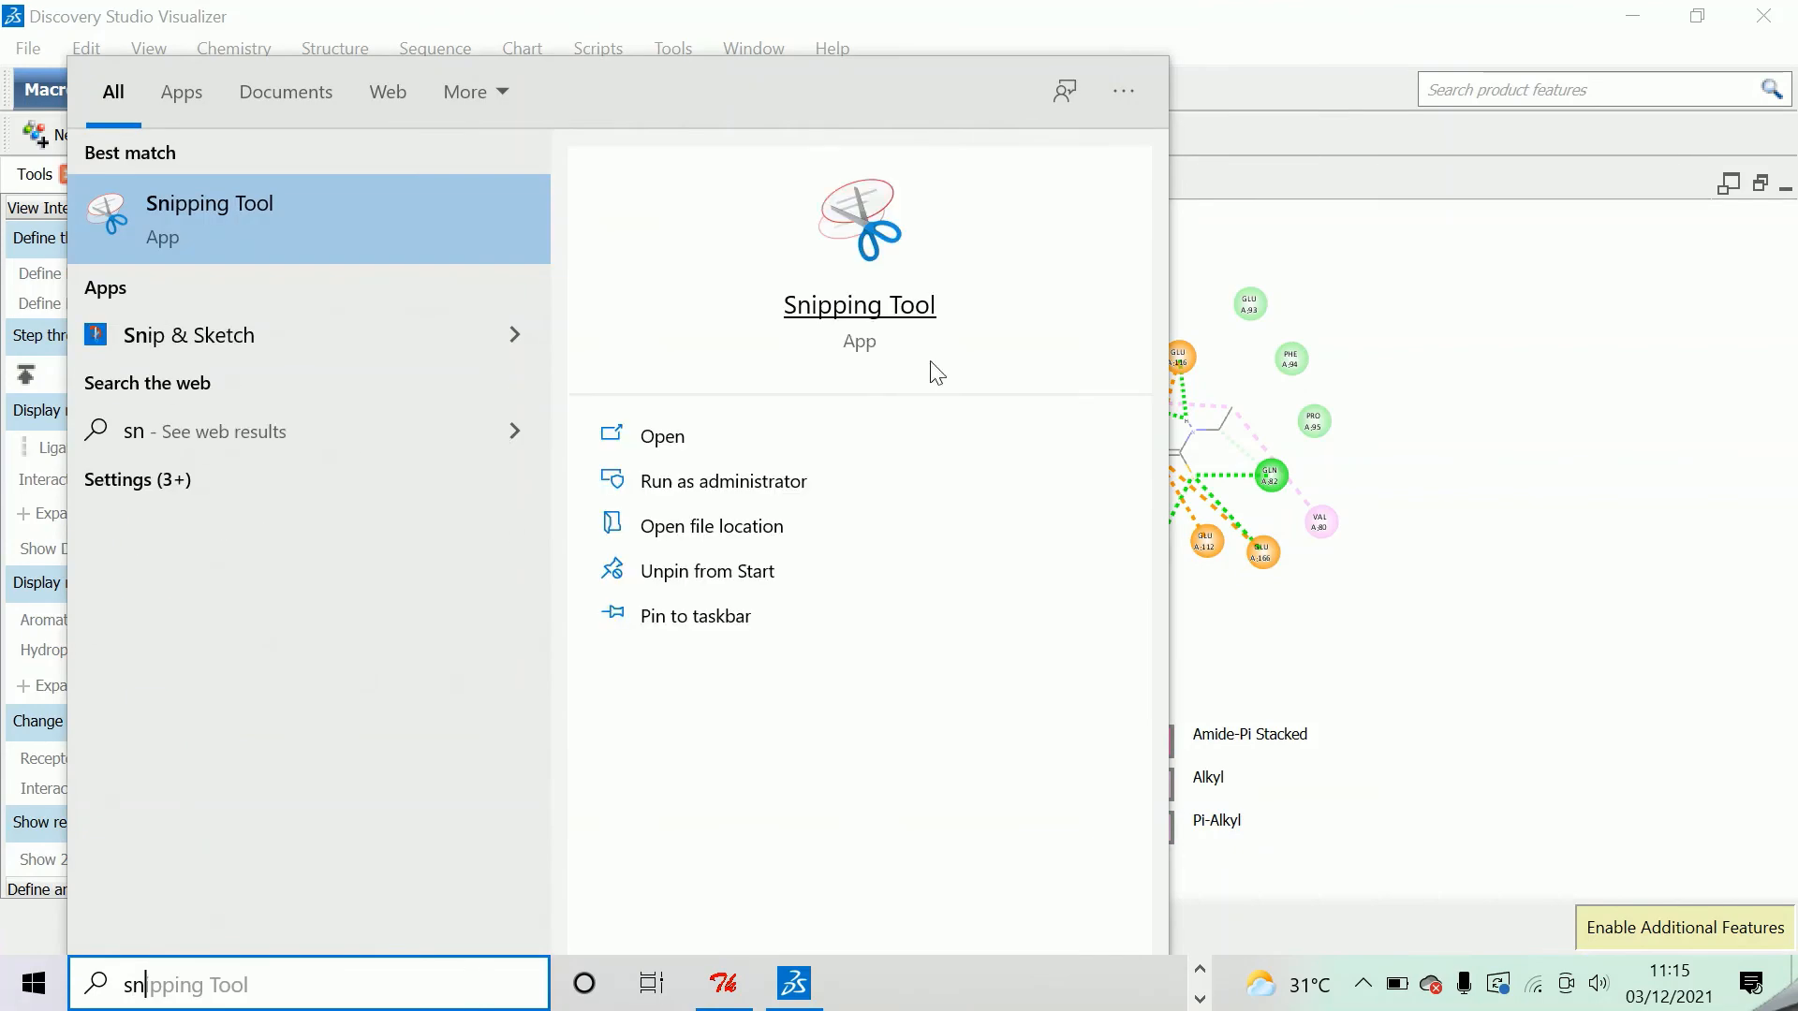
pyautogui.click(901, 307)
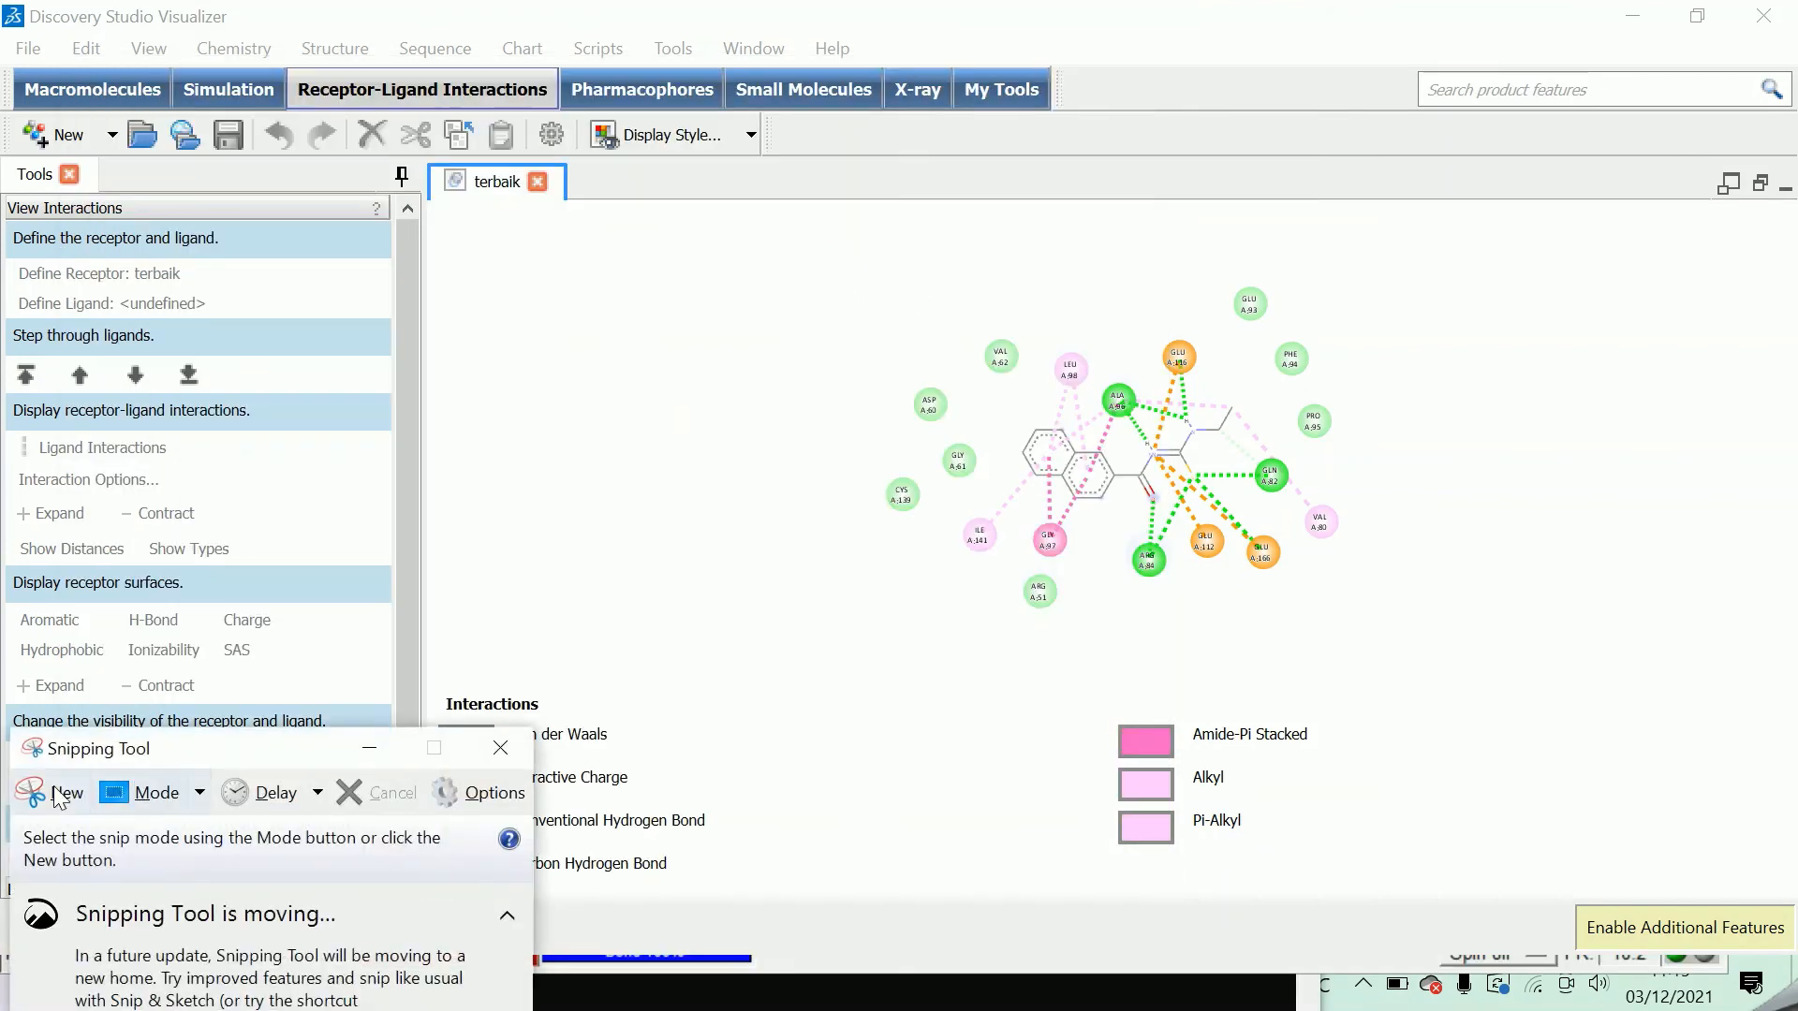
pyautogui.click(57, 796)
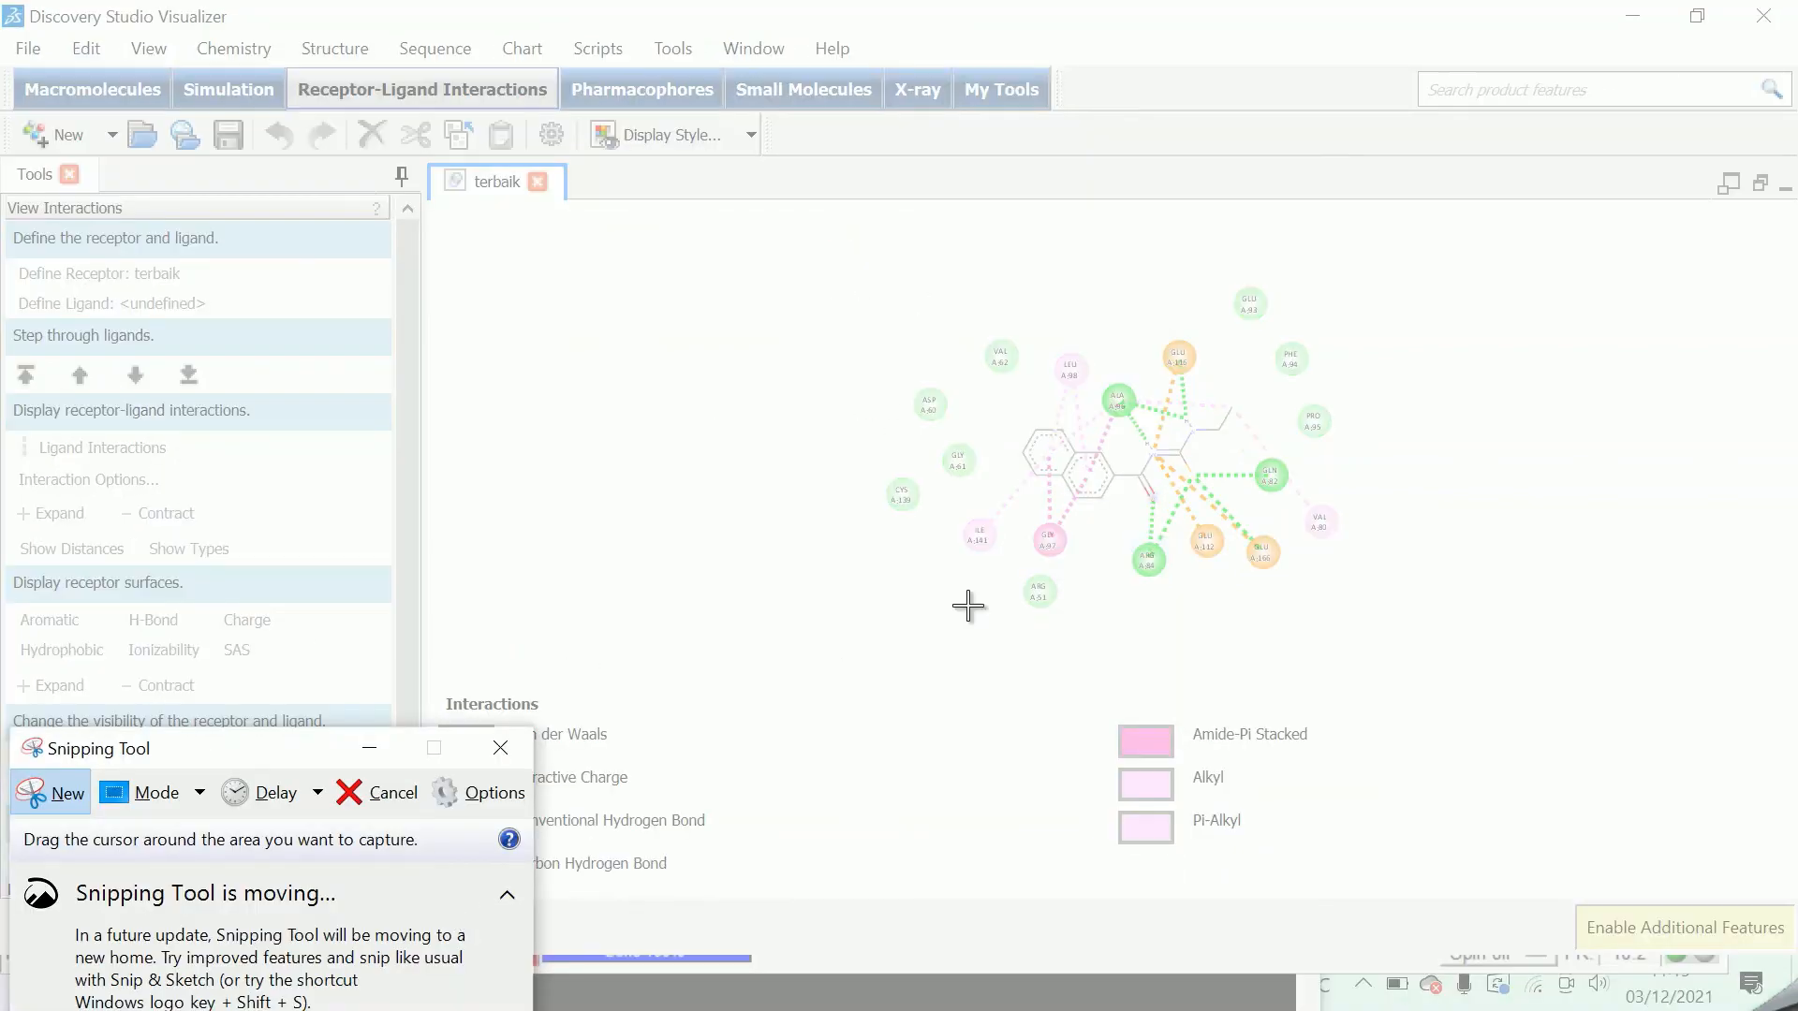
pyautogui.moveTo(1369, 239); pyautogui.dragTo(429, 890)
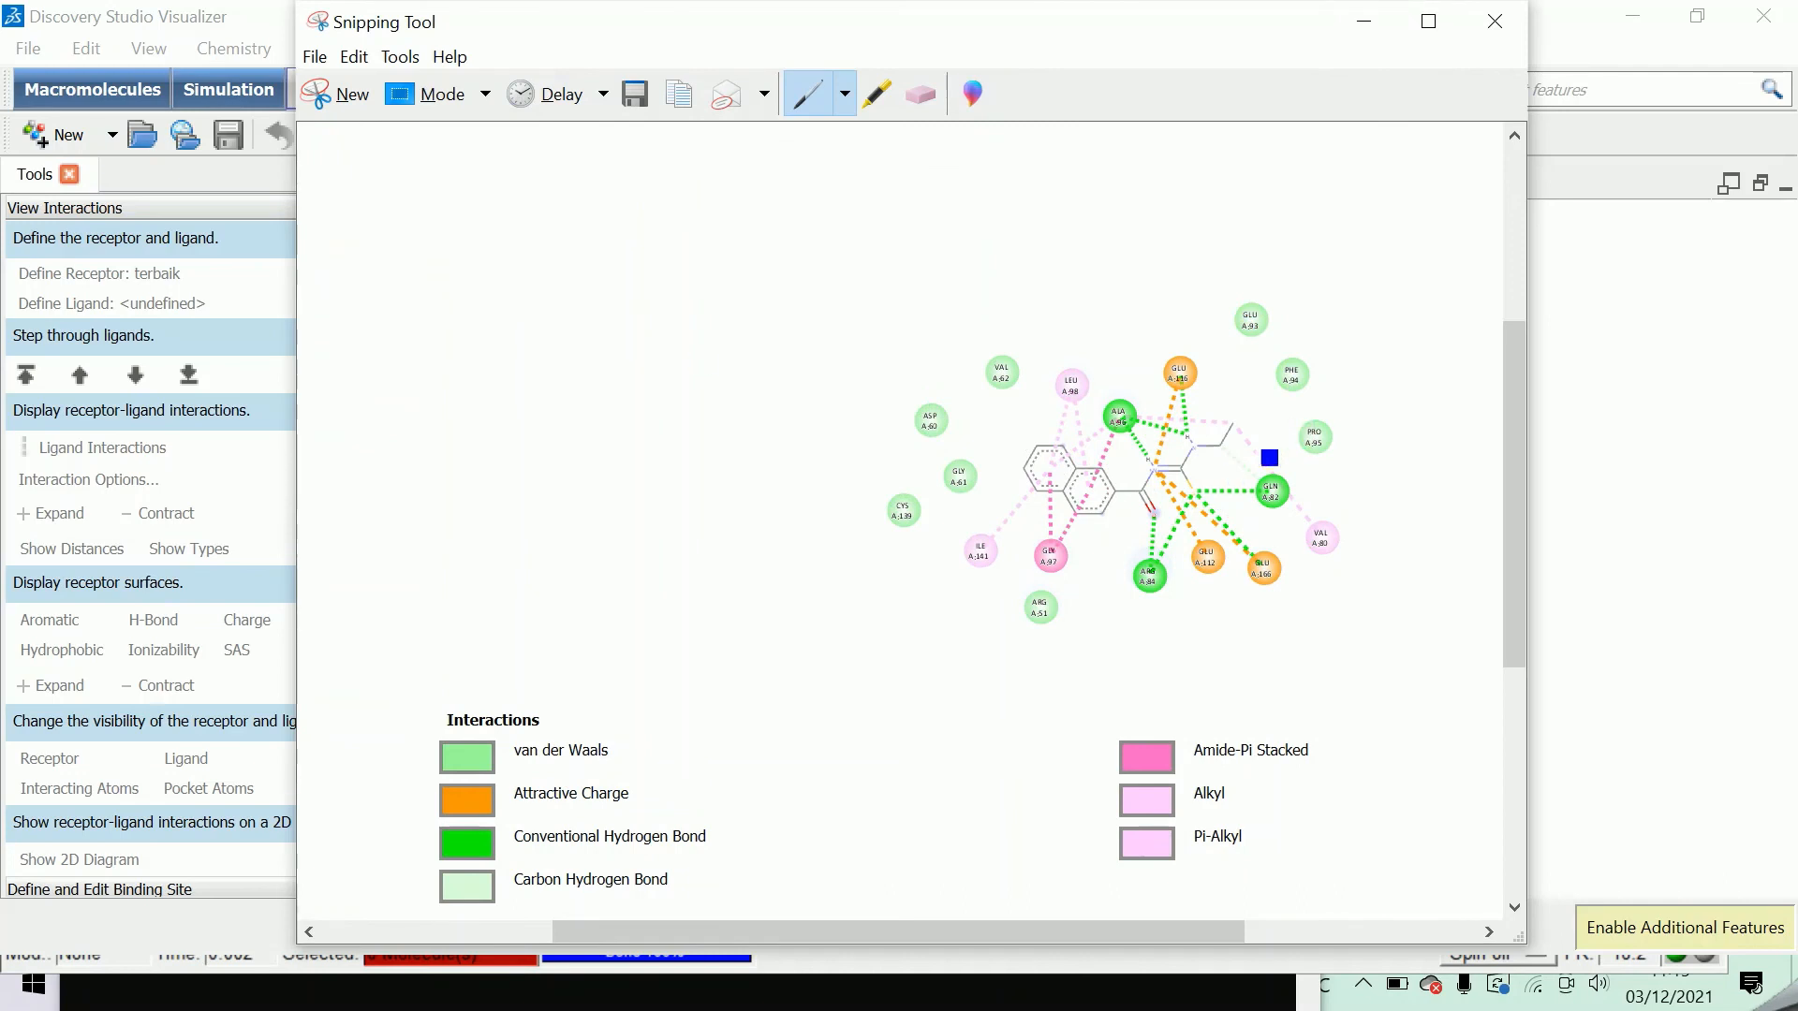
# Save the snip of the 2D diagram as a PNG named 2d in the ligan folder and minimize Snipping Tool.
pyautogui.click(315, 57)
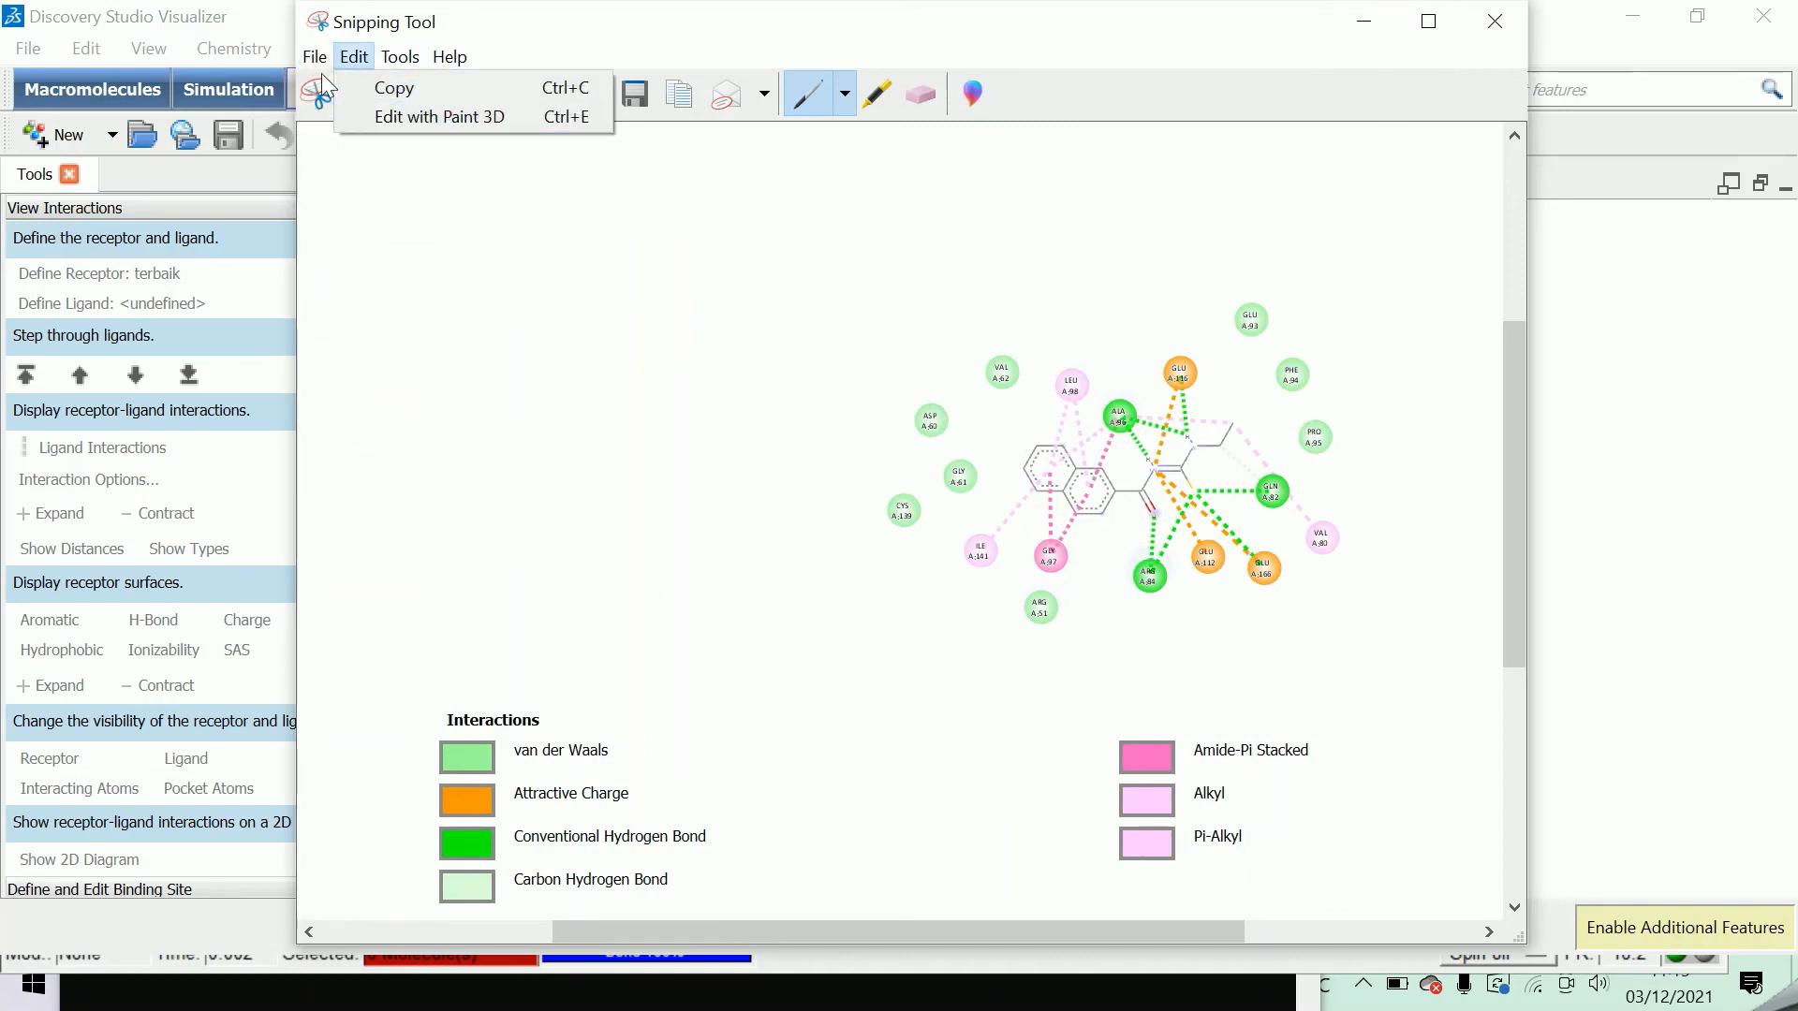
pyautogui.click(352, 120)
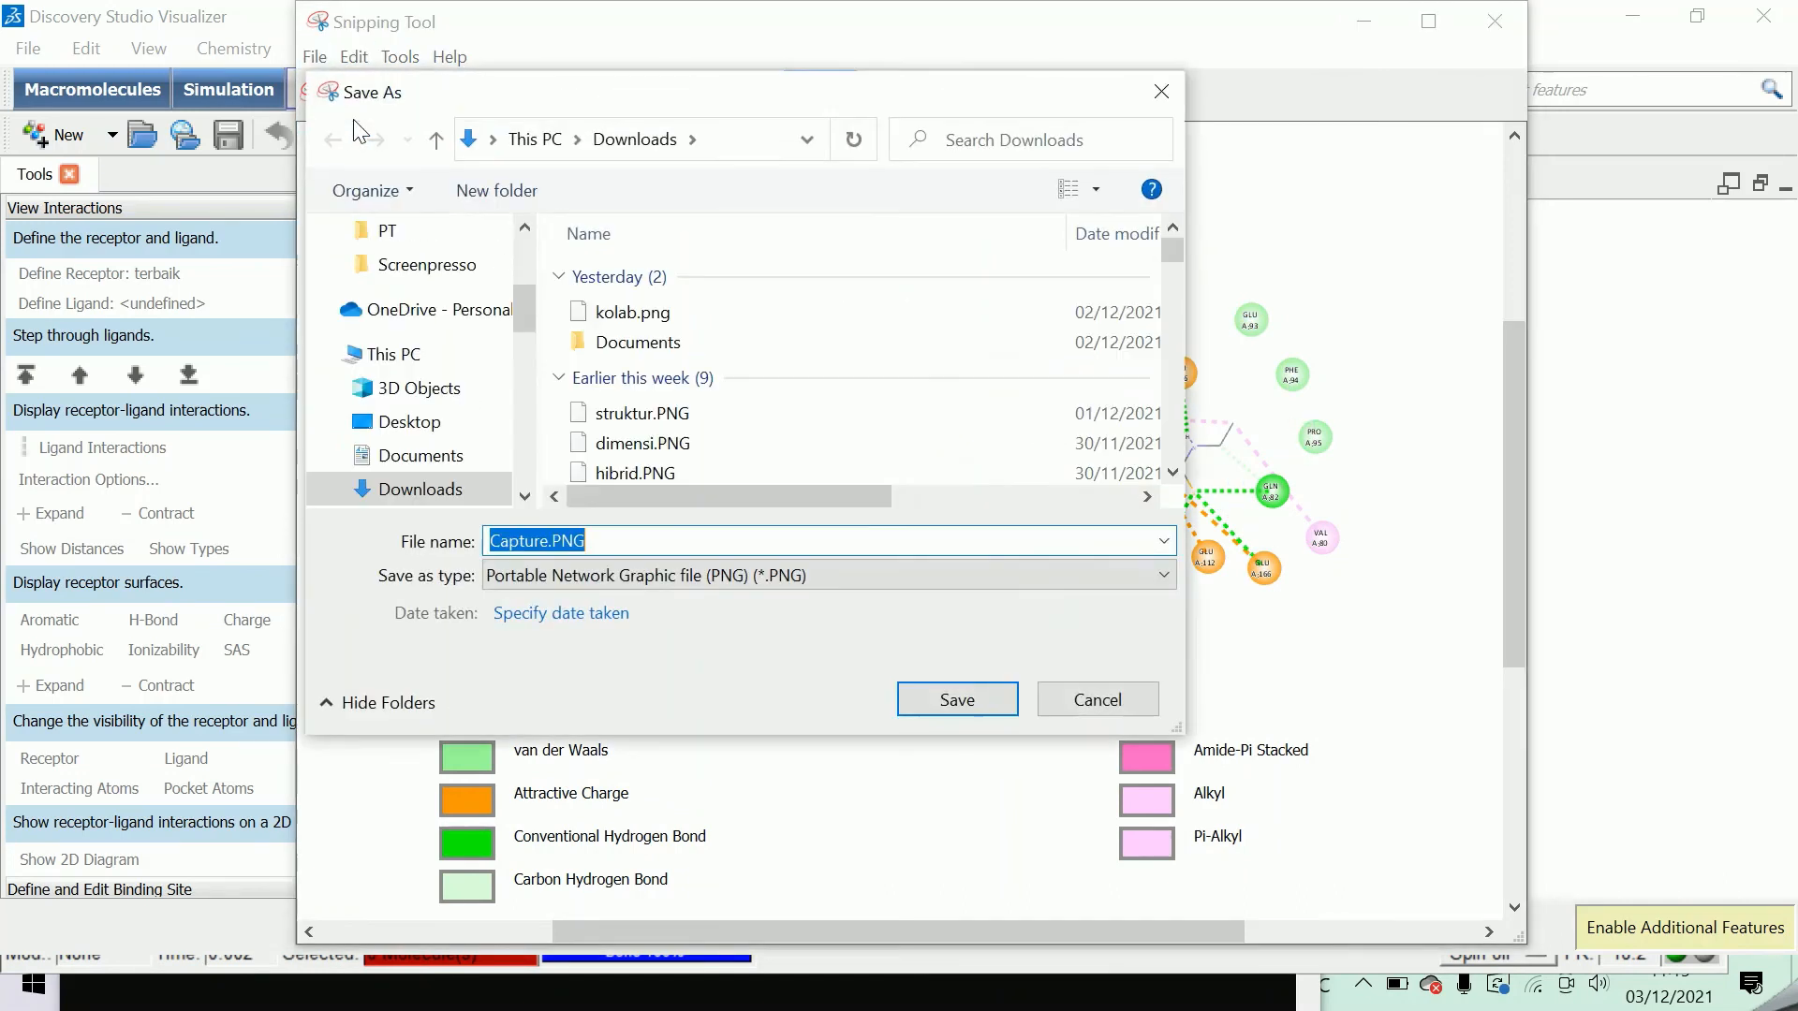
pyautogui.scroll(2, 528, 298)
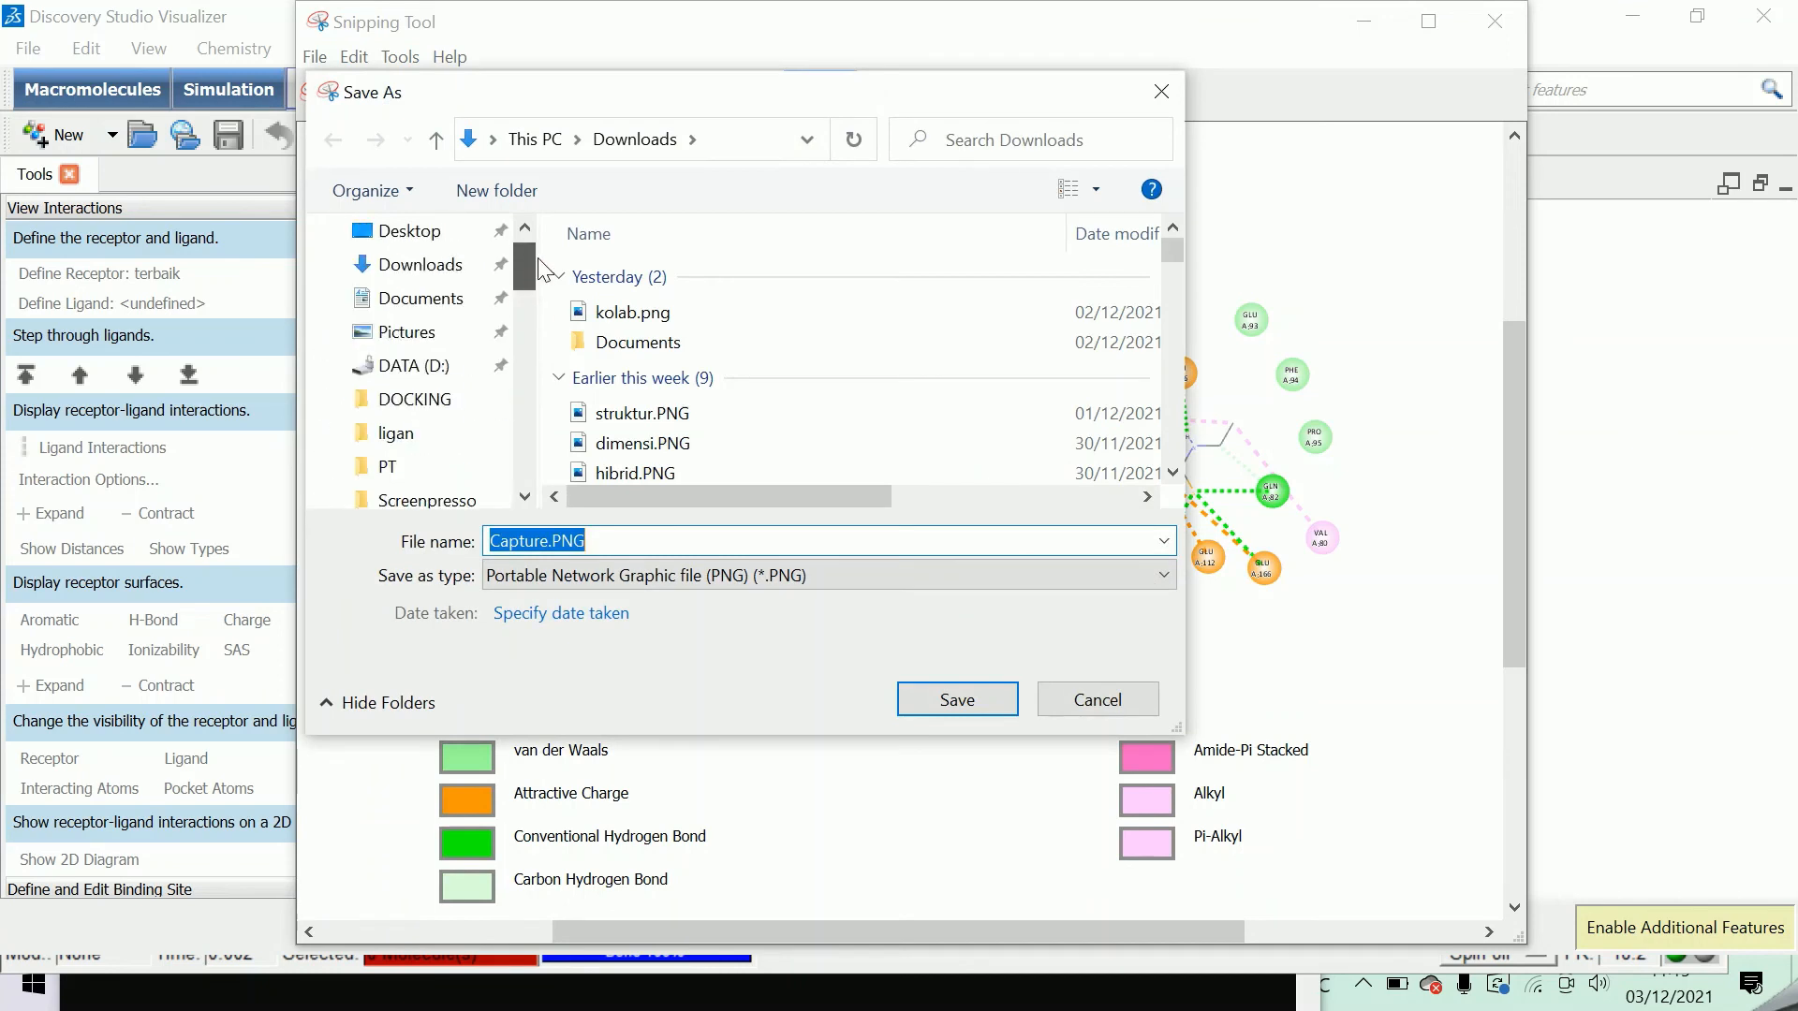
pyautogui.click(410, 433)
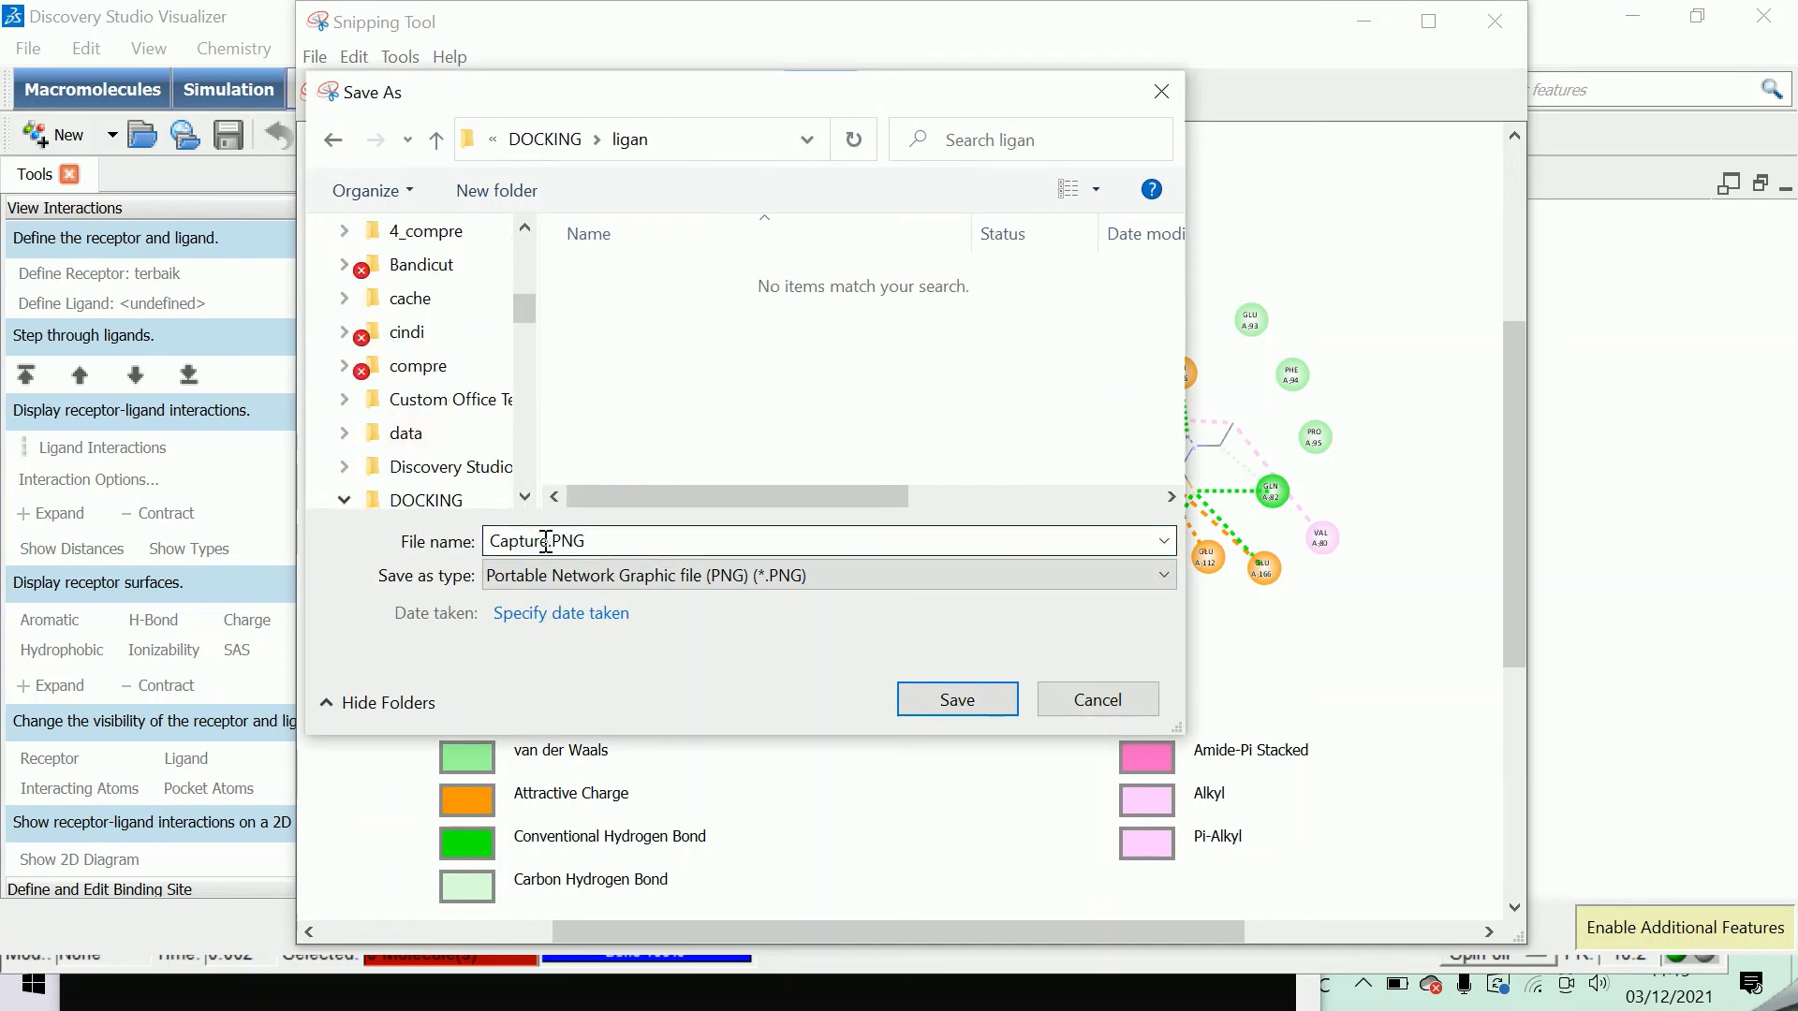
pyautogui.doubleClick(545, 542)
pyautogui.write('2d')
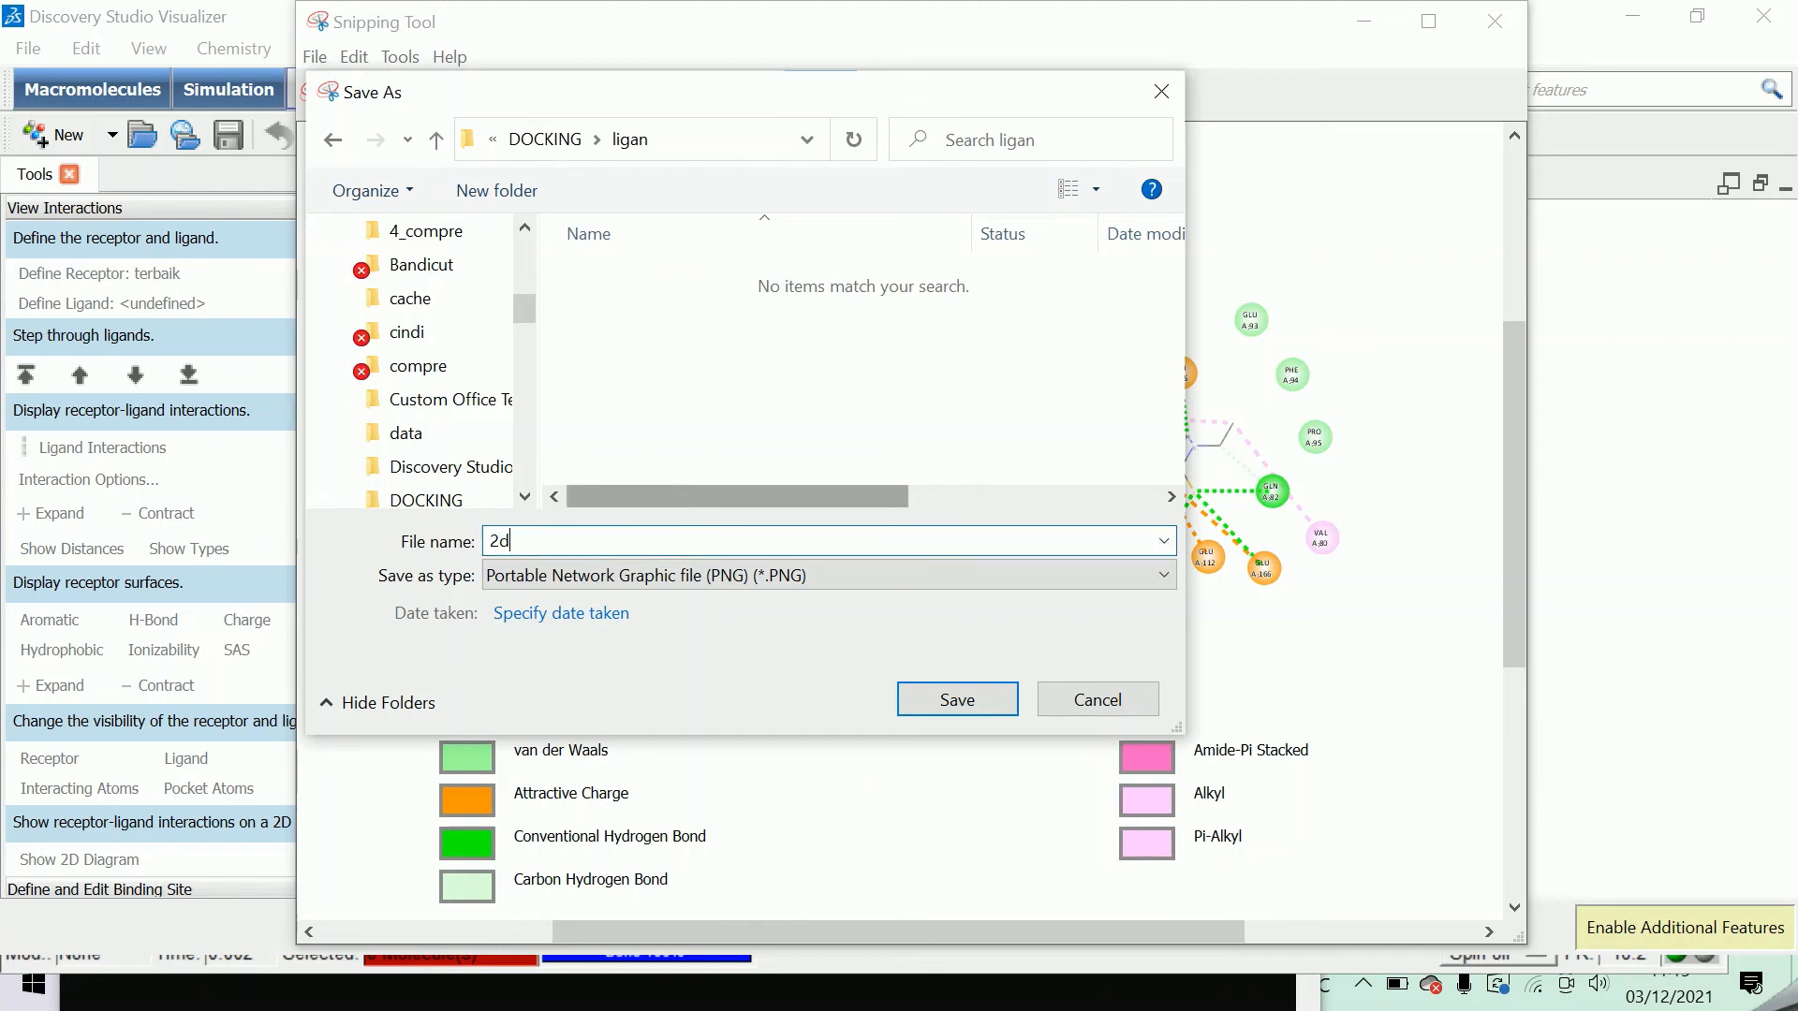
pyautogui.click(994, 709)
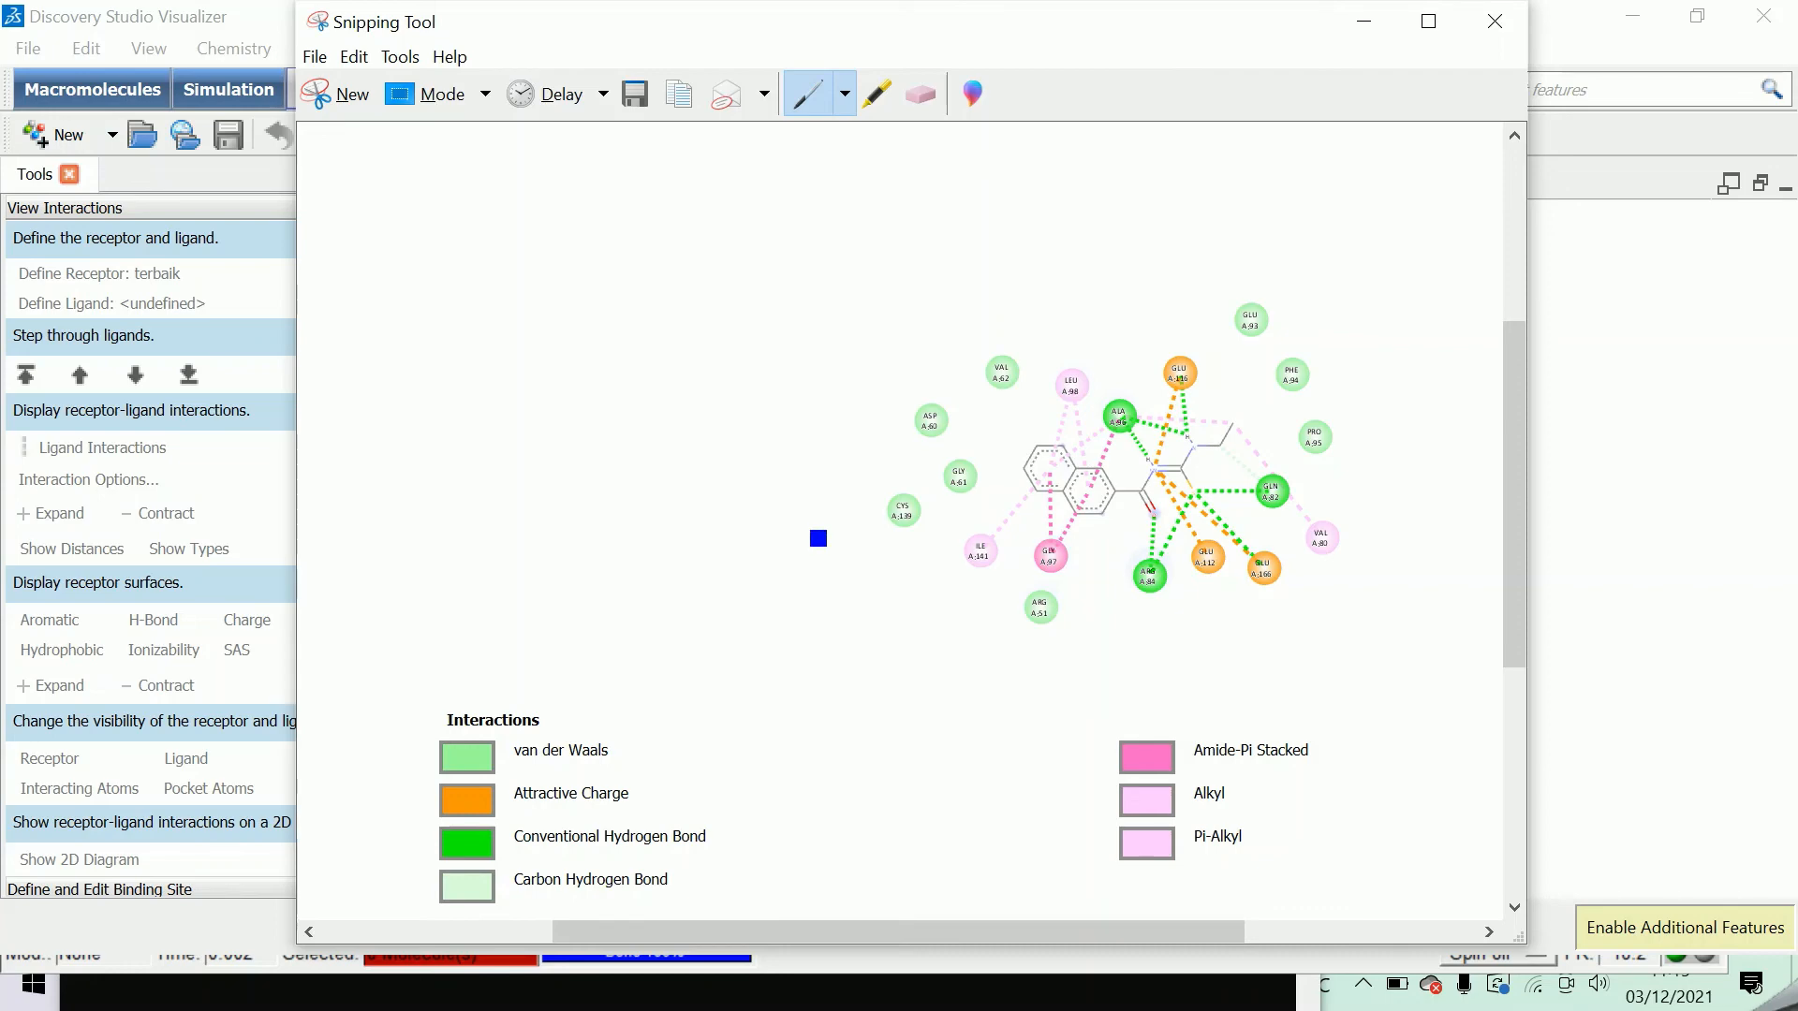
pyautogui.click(1362, 28)
# Inspect the residues and interaction types in the 2D diagram, and close it to return to the terbaik 3D view.
pyautogui.scroll(4, 1315, 463)
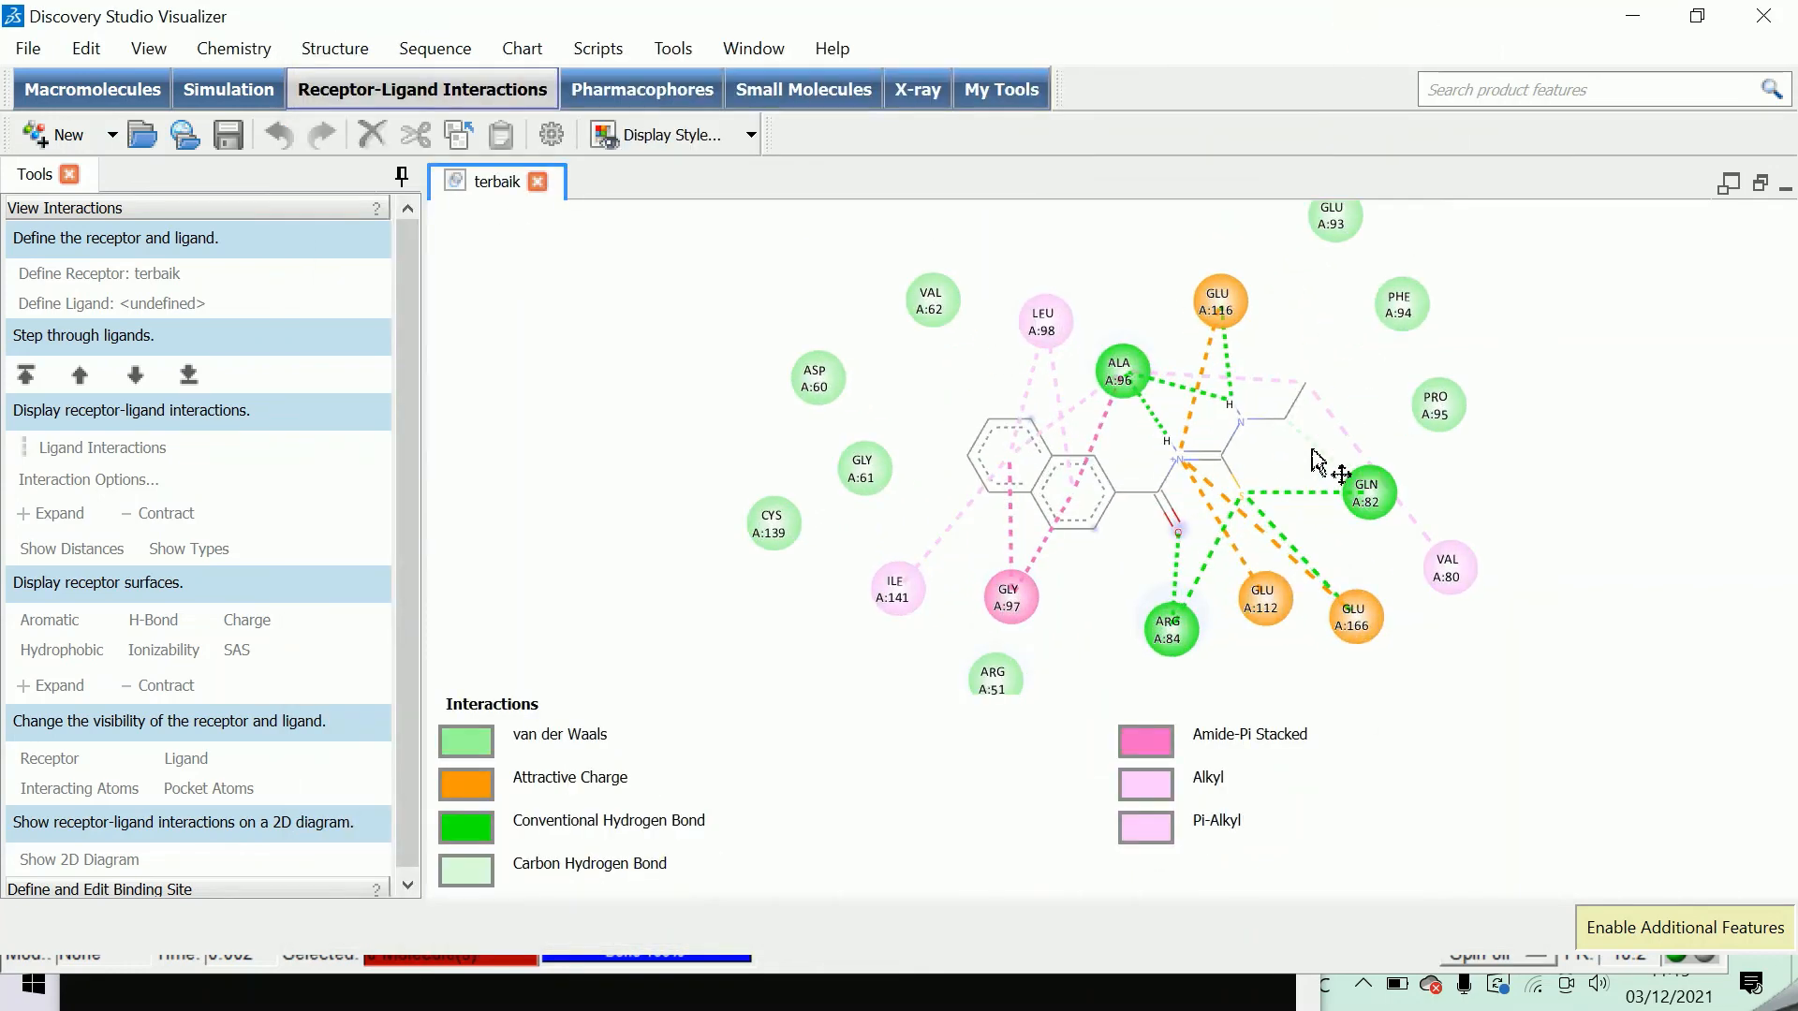
pyautogui.scroll(-2, 1312, 457)
pyautogui.scroll(2, 1290, 465)
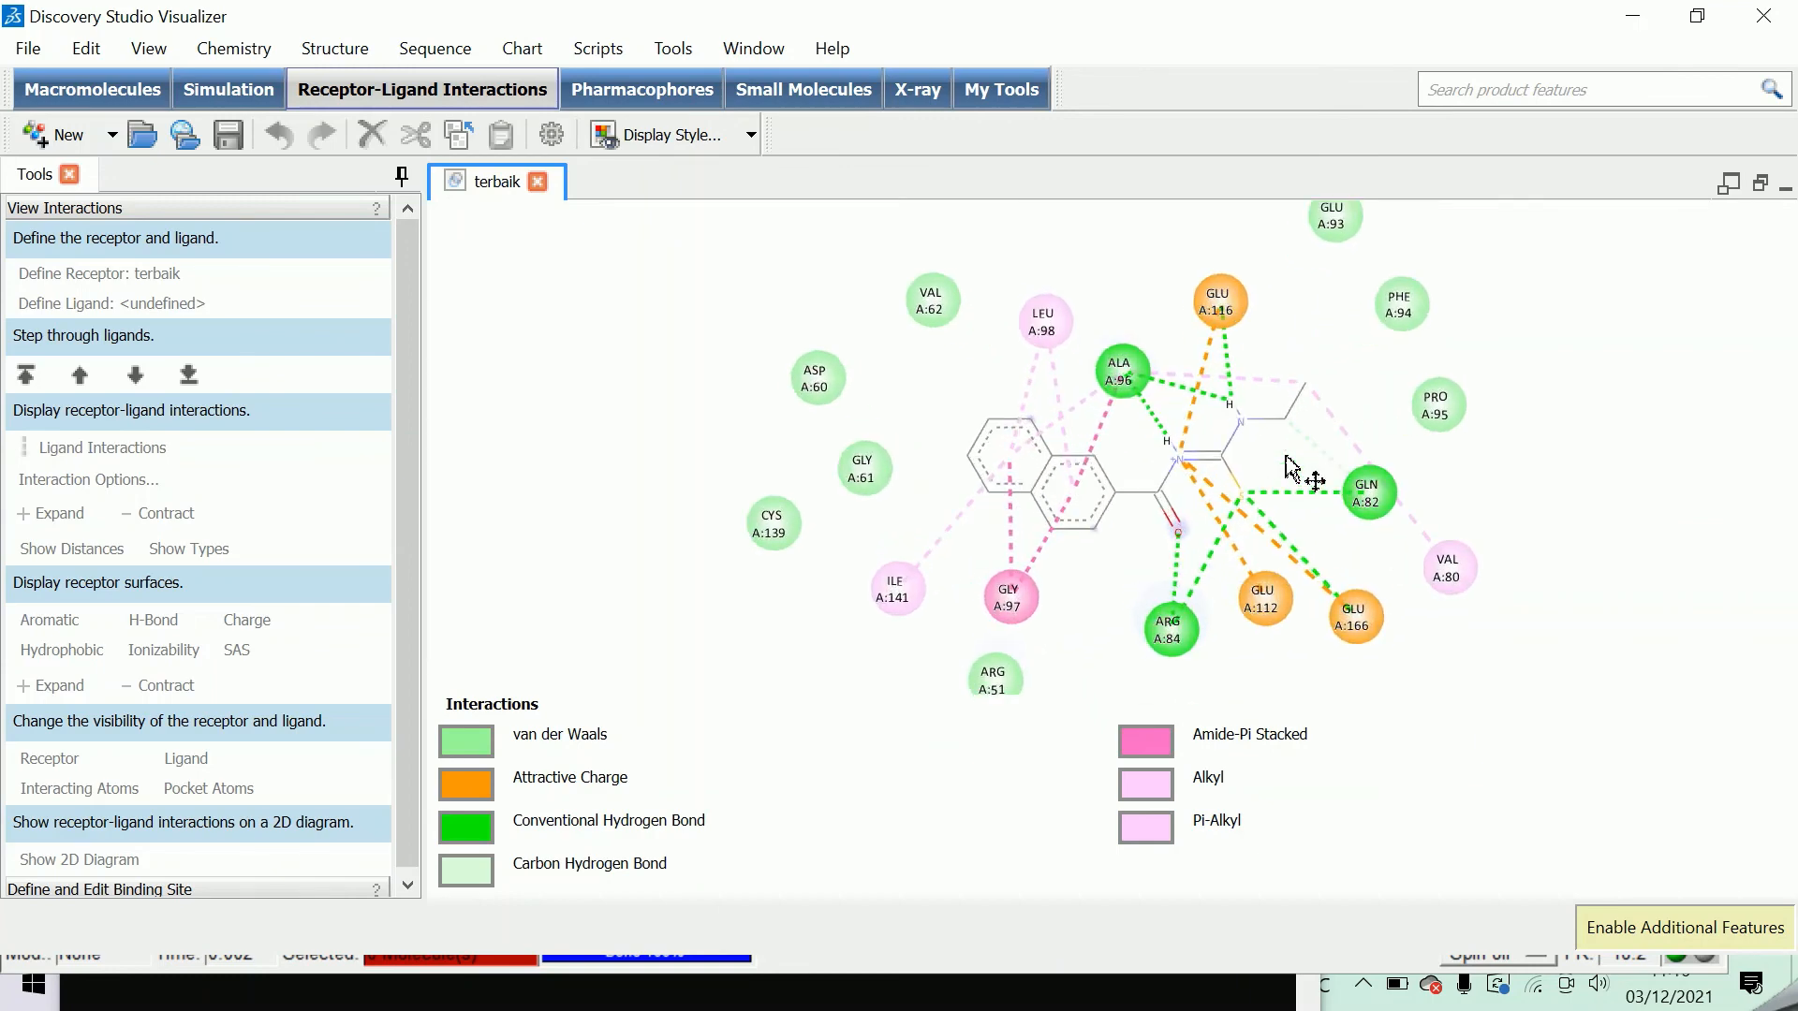
pyautogui.scroll(-1, 1290, 466)
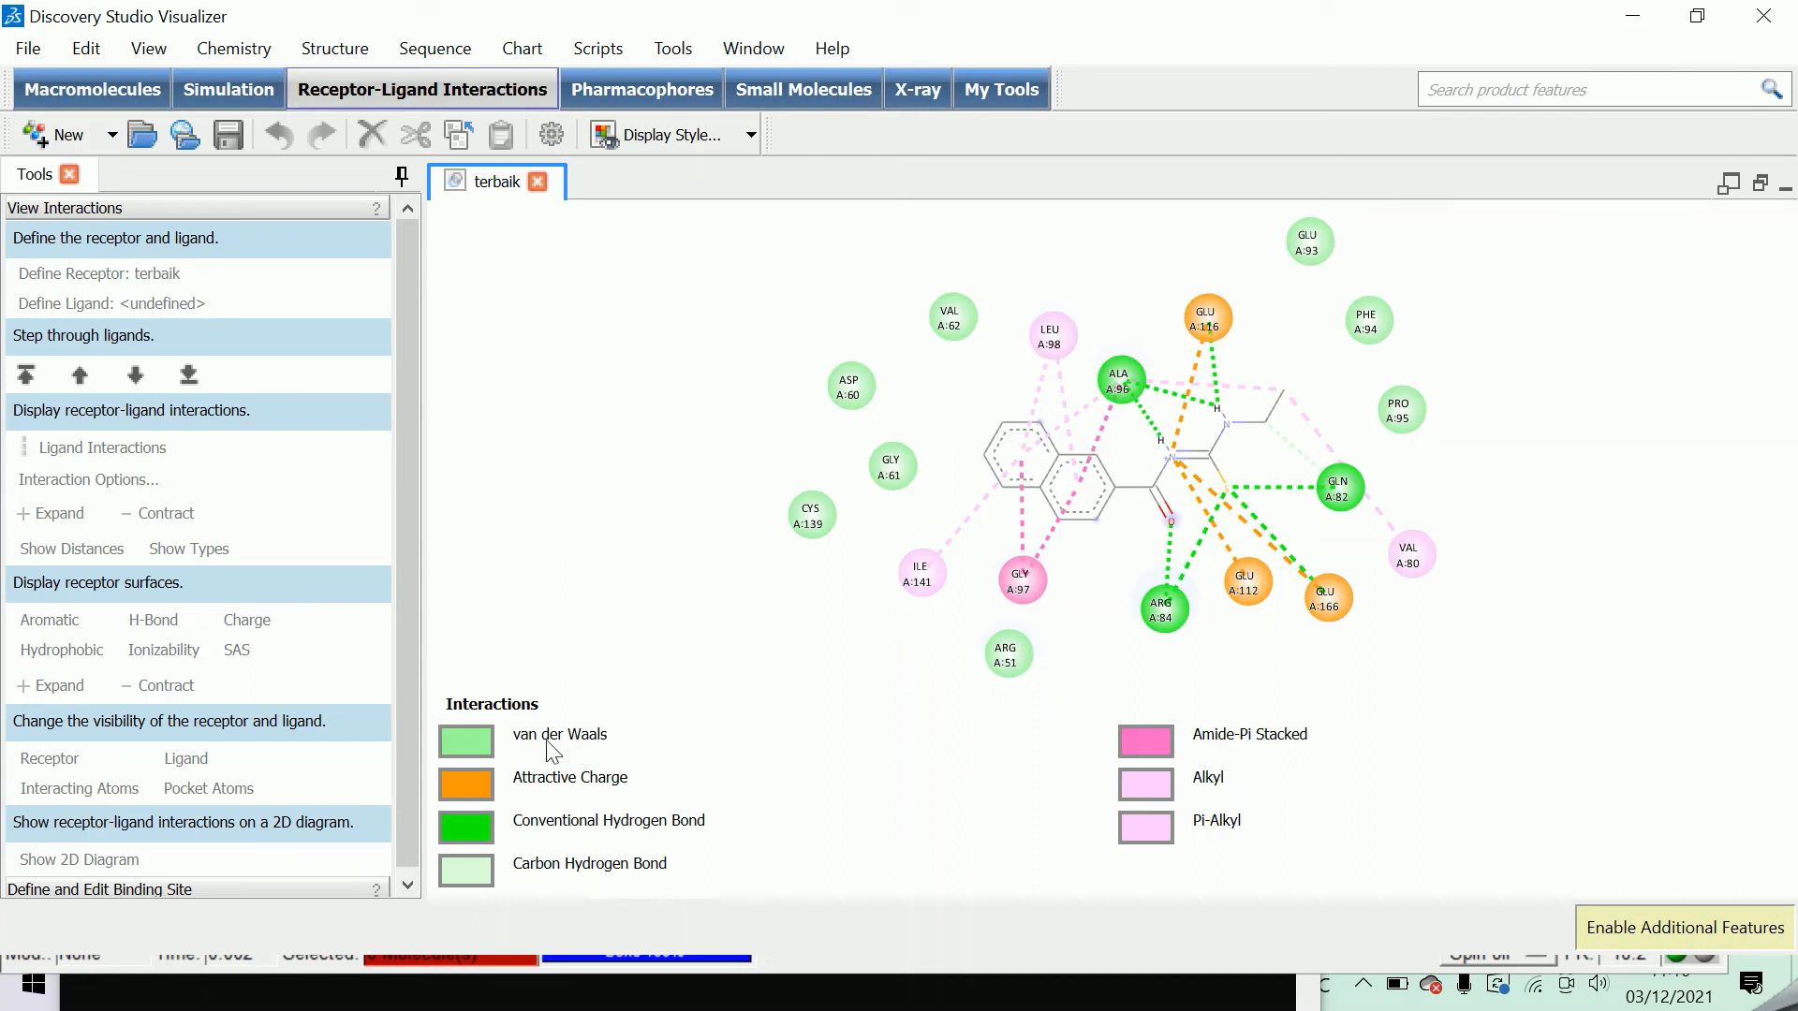
pyautogui.click(527, 274)
pyautogui.click(537, 182)
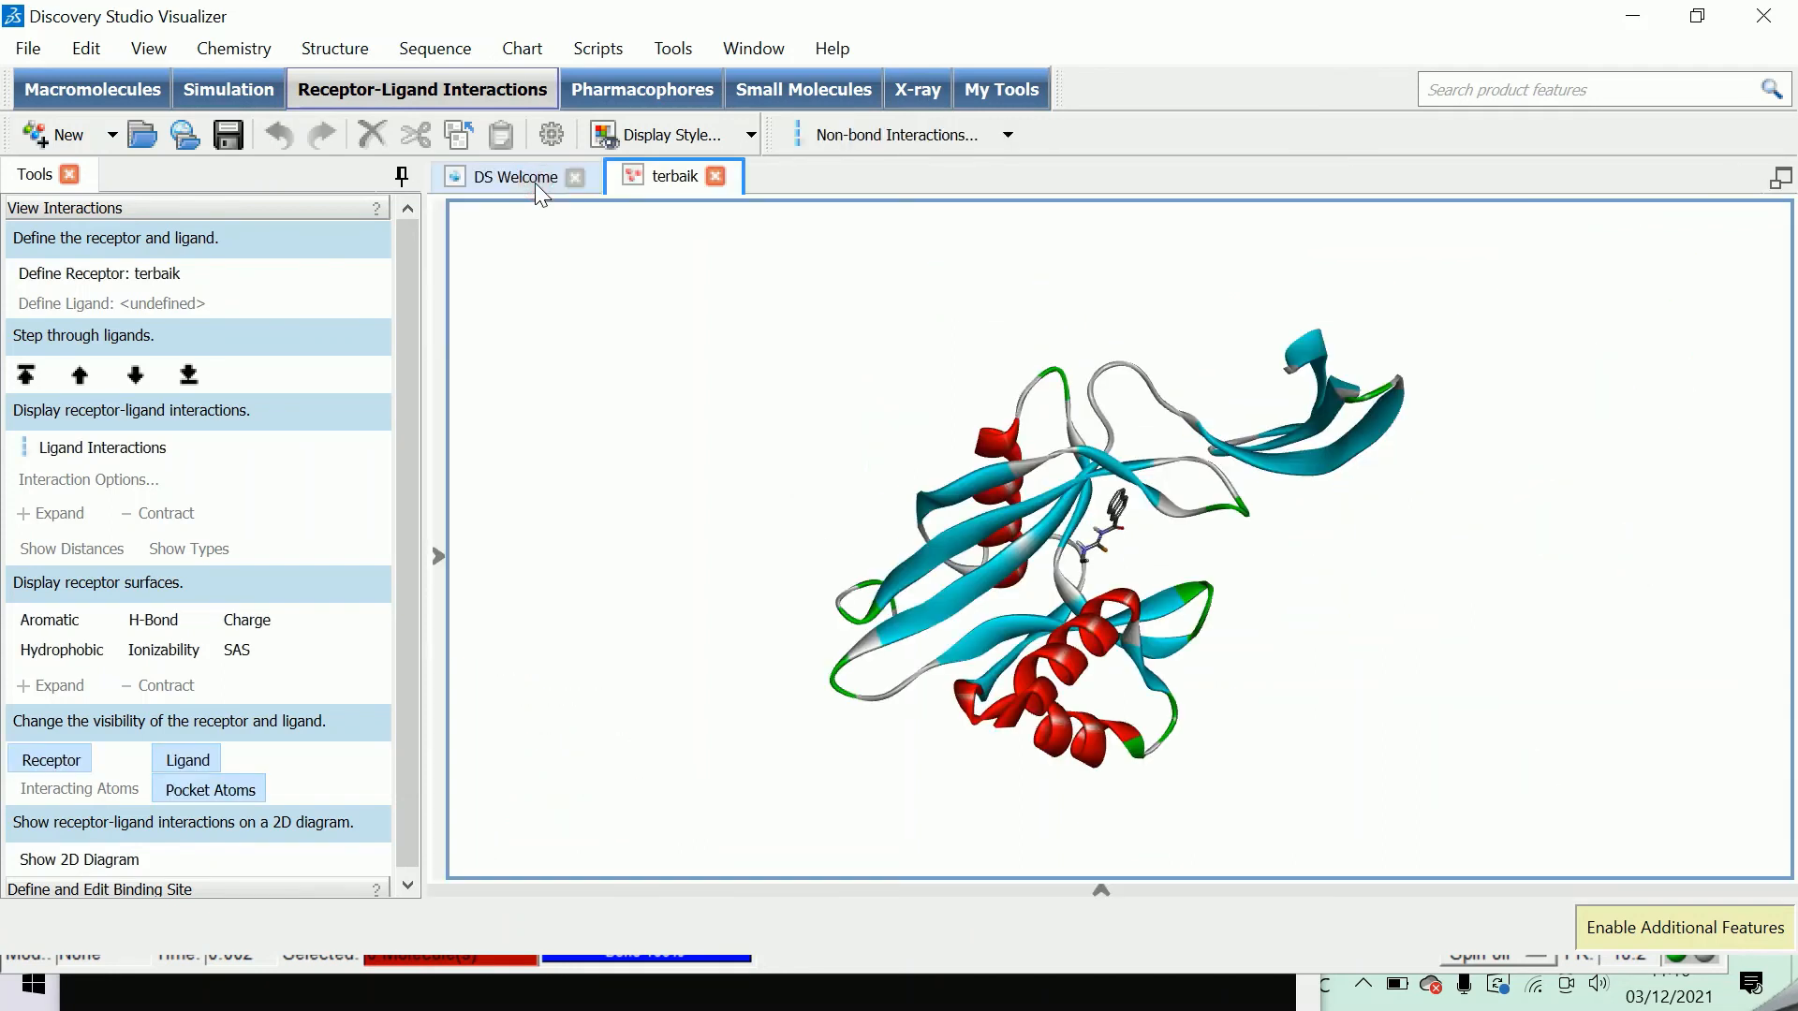
# Display the receptor's hydrophobic surface and the ligand interactions in the terbaik 3D view.
pyautogui.click(50, 650)
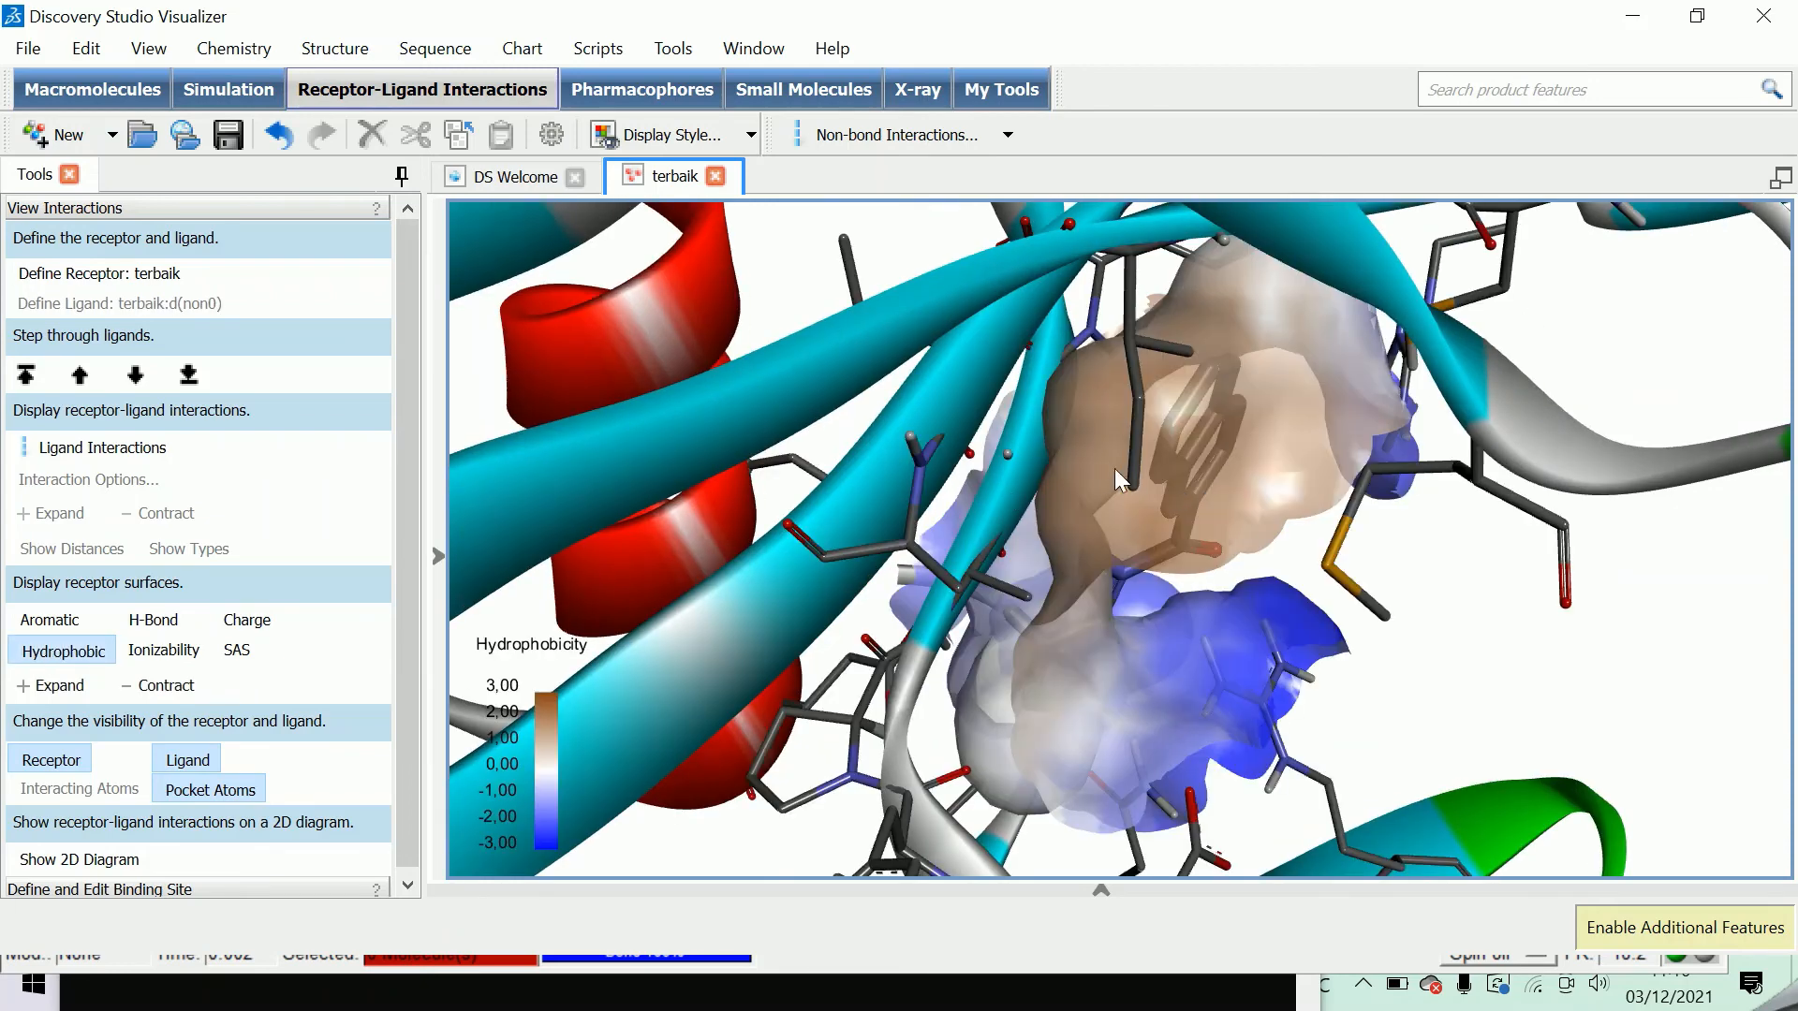
pyautogui.click(106, 457)
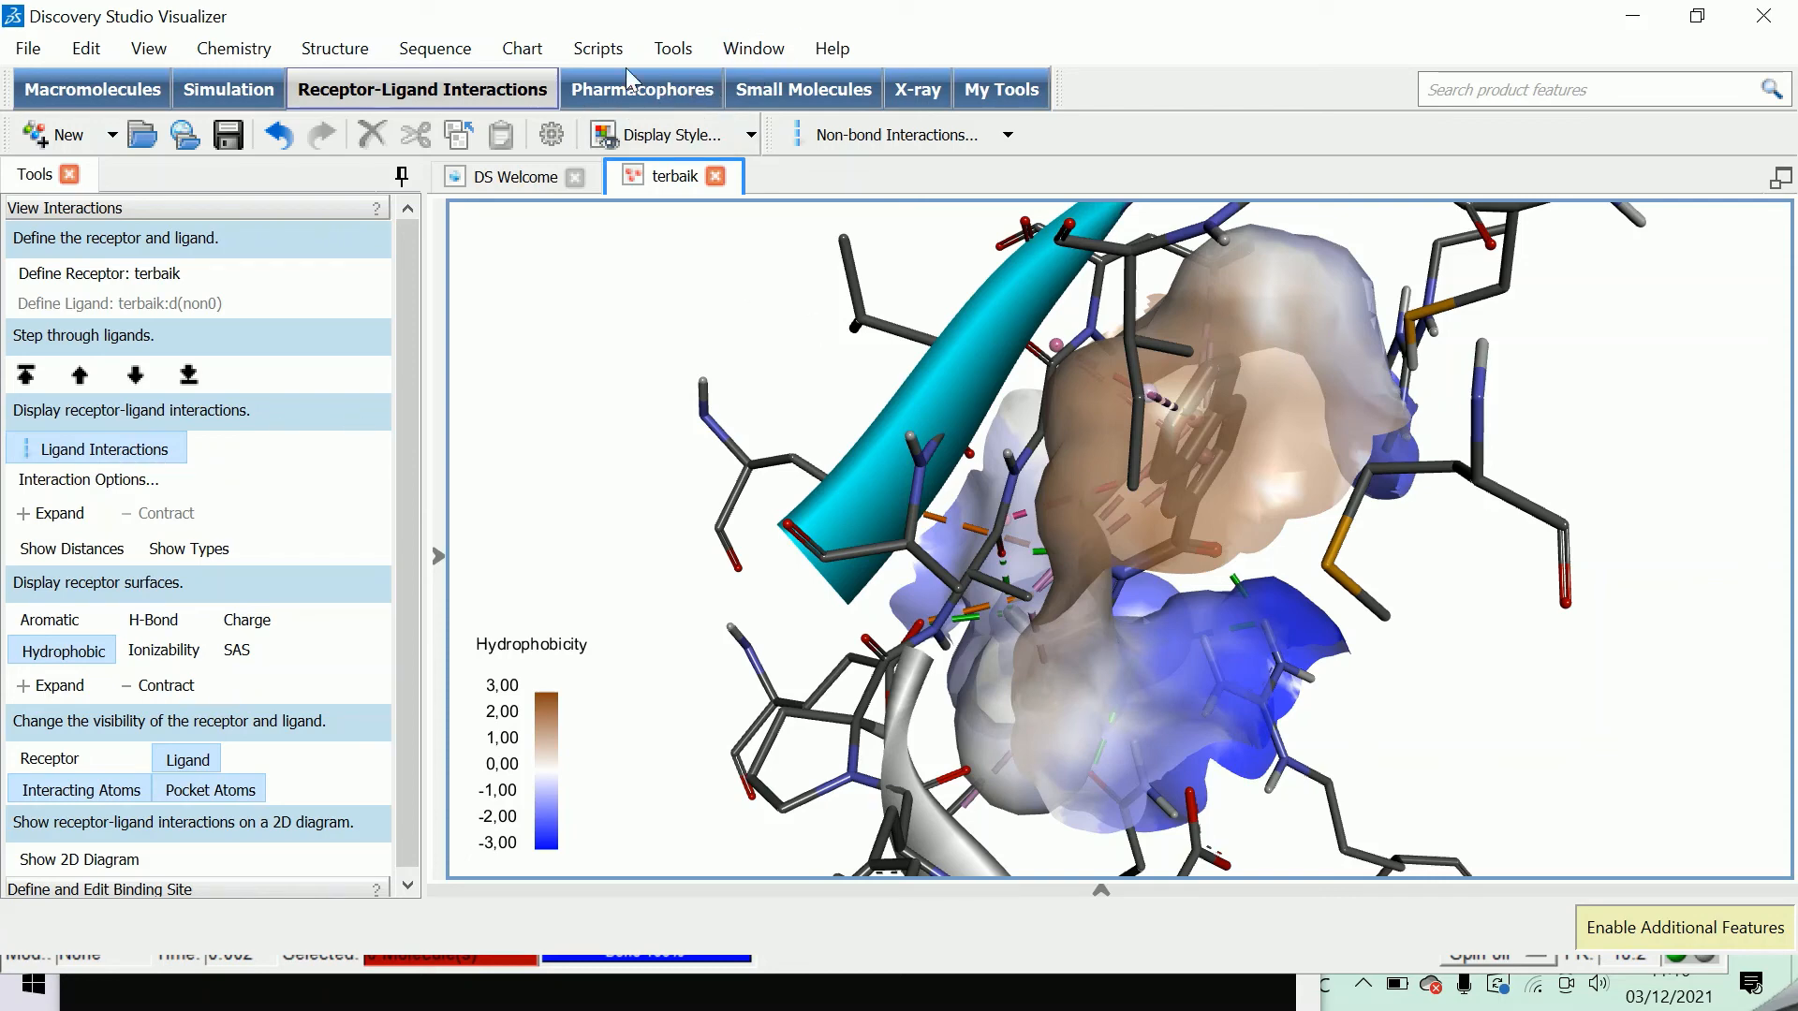
# Apply the Publication Quality visualization script to the terbaik 3D view.
pyautogui.click(604, 52)
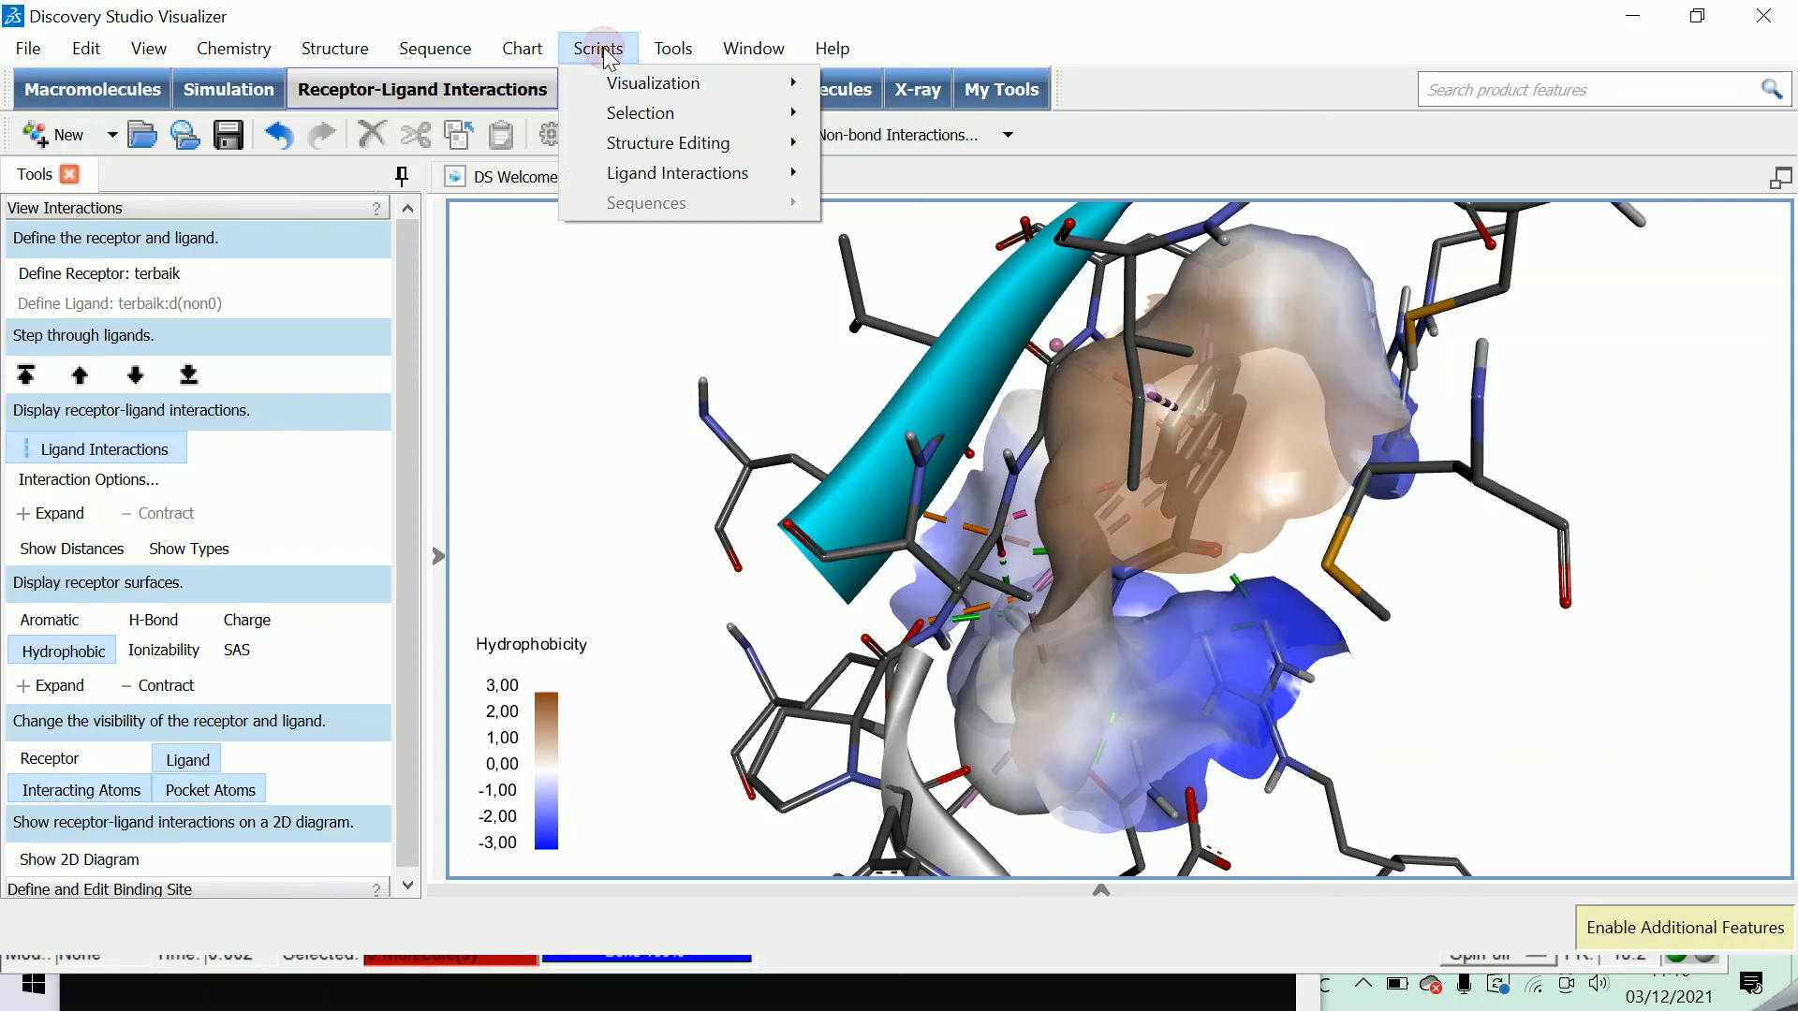
pyautogui.moveTo(636, 82)
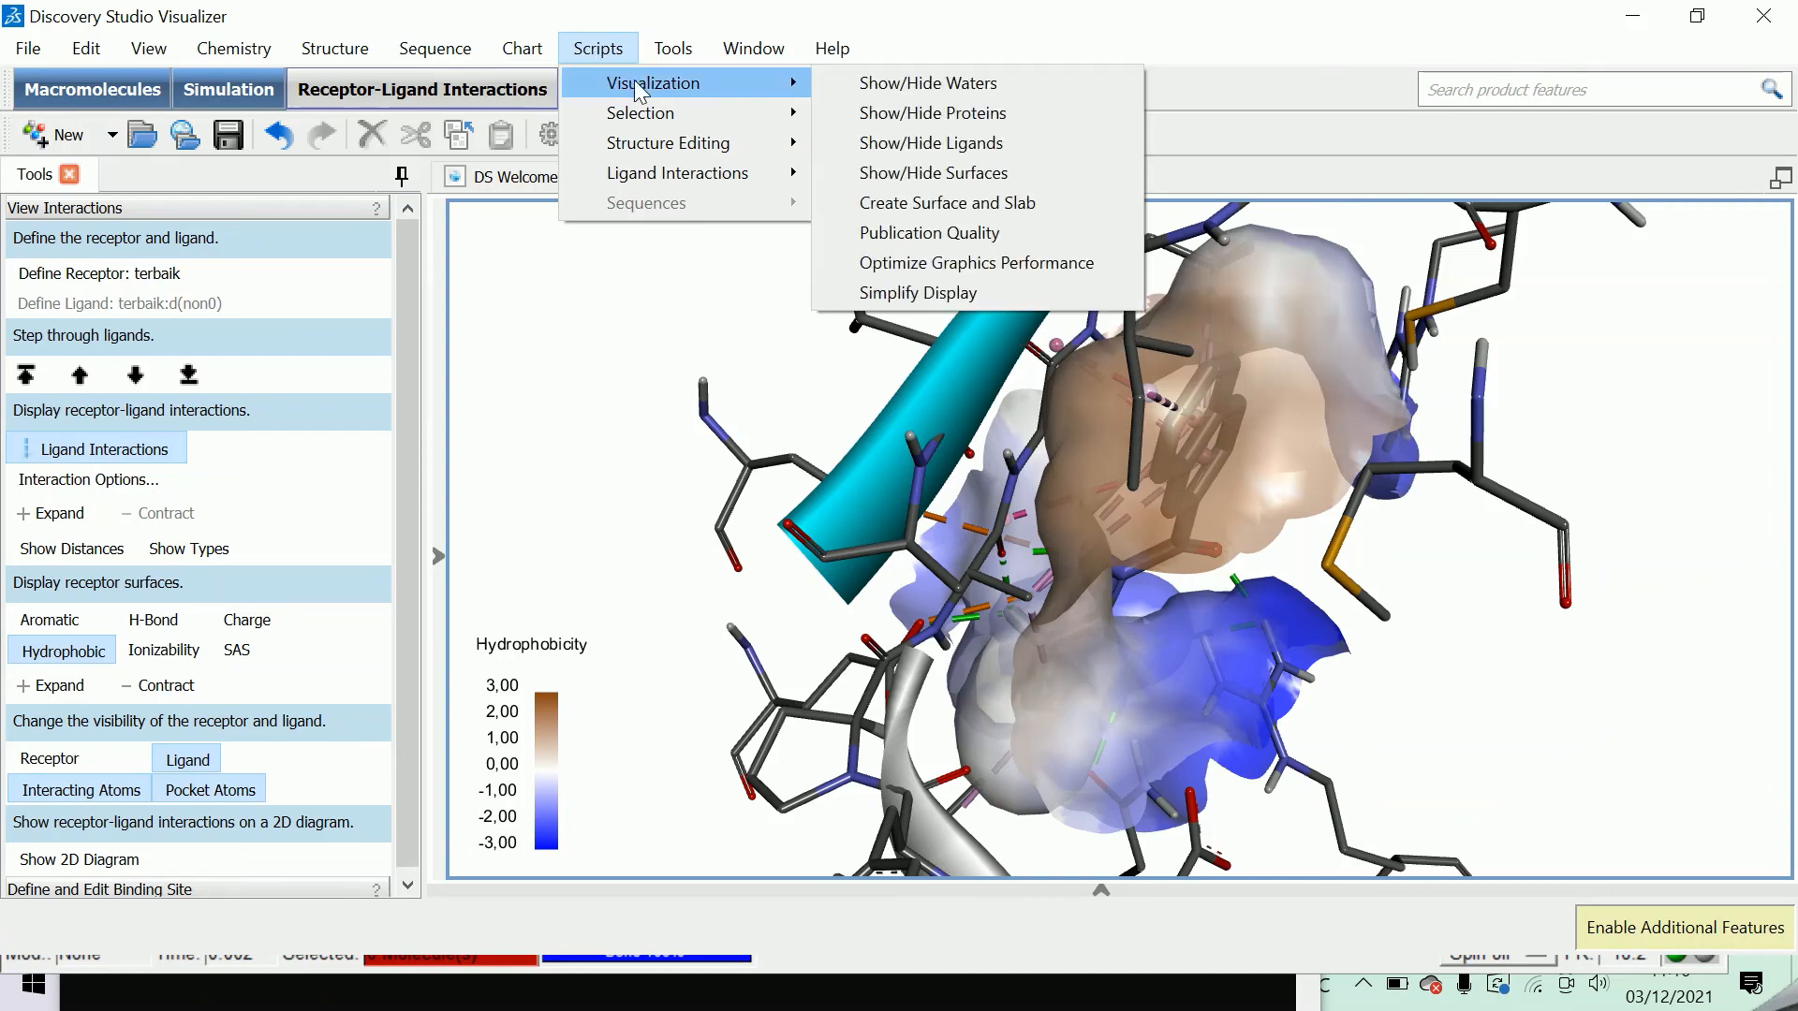
pyautogui.click(992, 232)
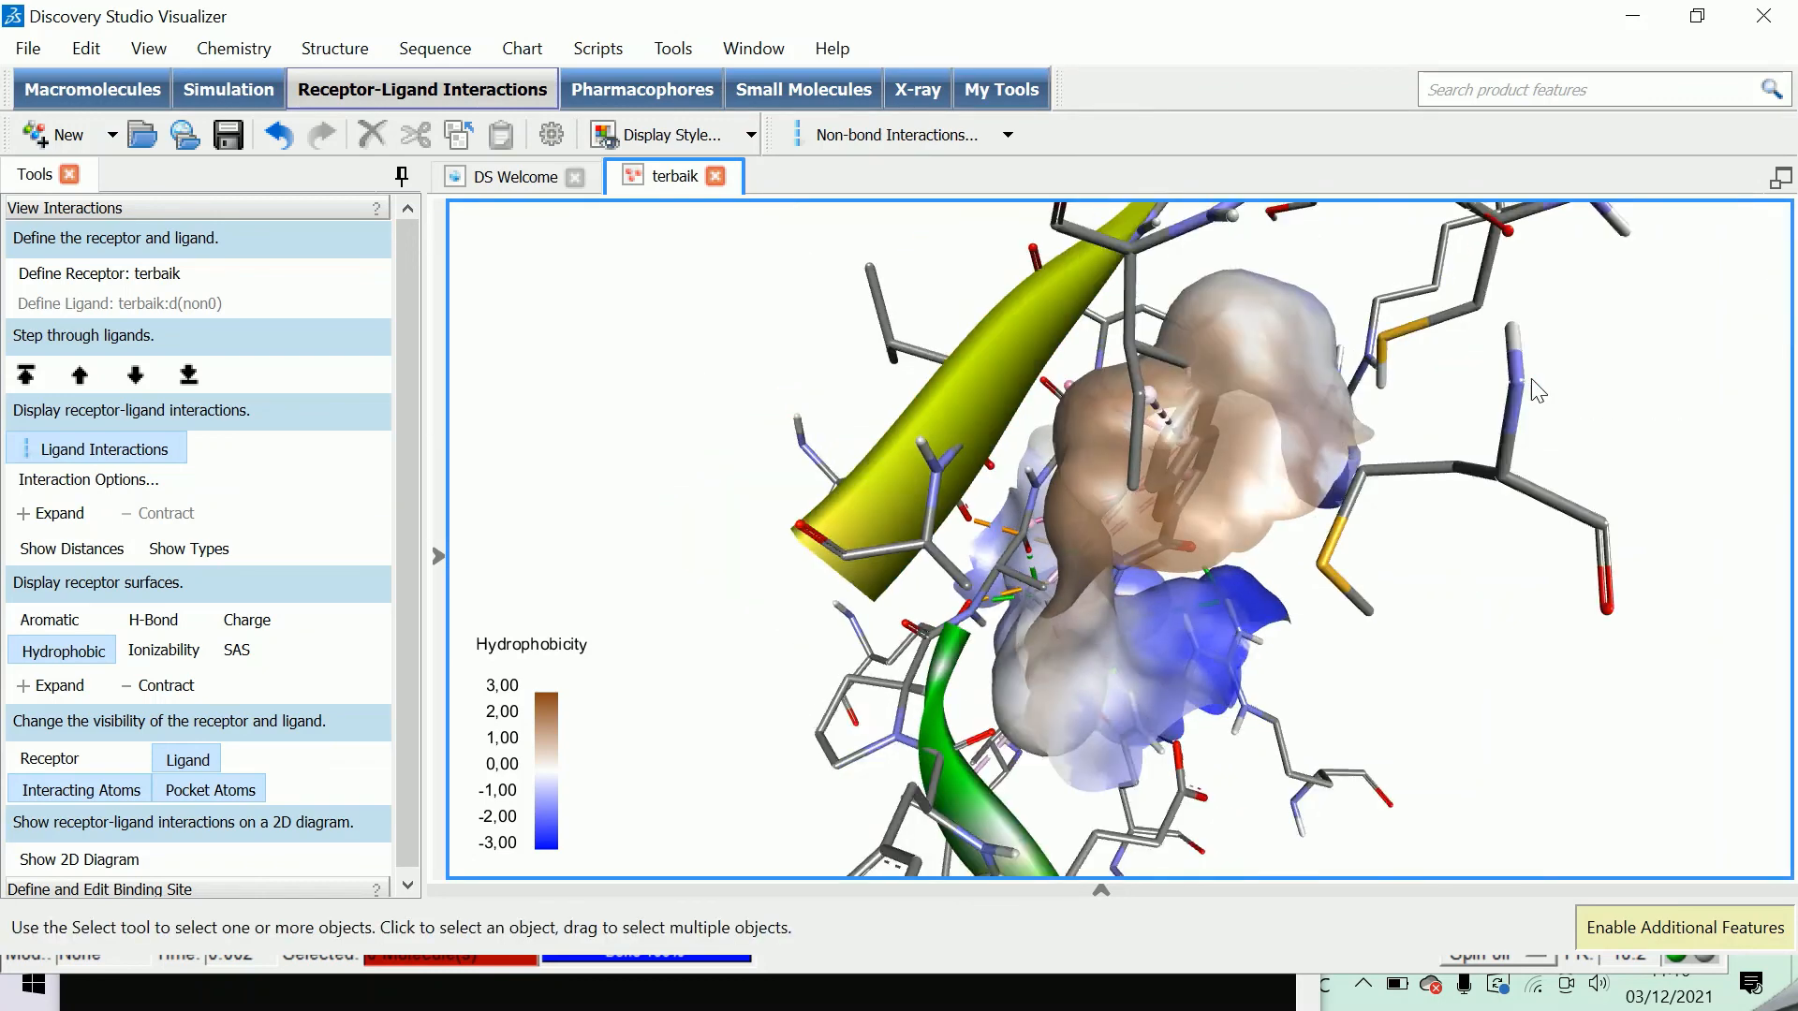
# Capture the 3D complex with its hydrophobicity scale in Snipping Tool, showing the ligand inside the pocket, and minimize the snip window.
pyautogui.scroll(-4, 1531, 379)
pyautogui.moveTo(1609, 475); pyautogui.dragTo(1730, 356, button='right')
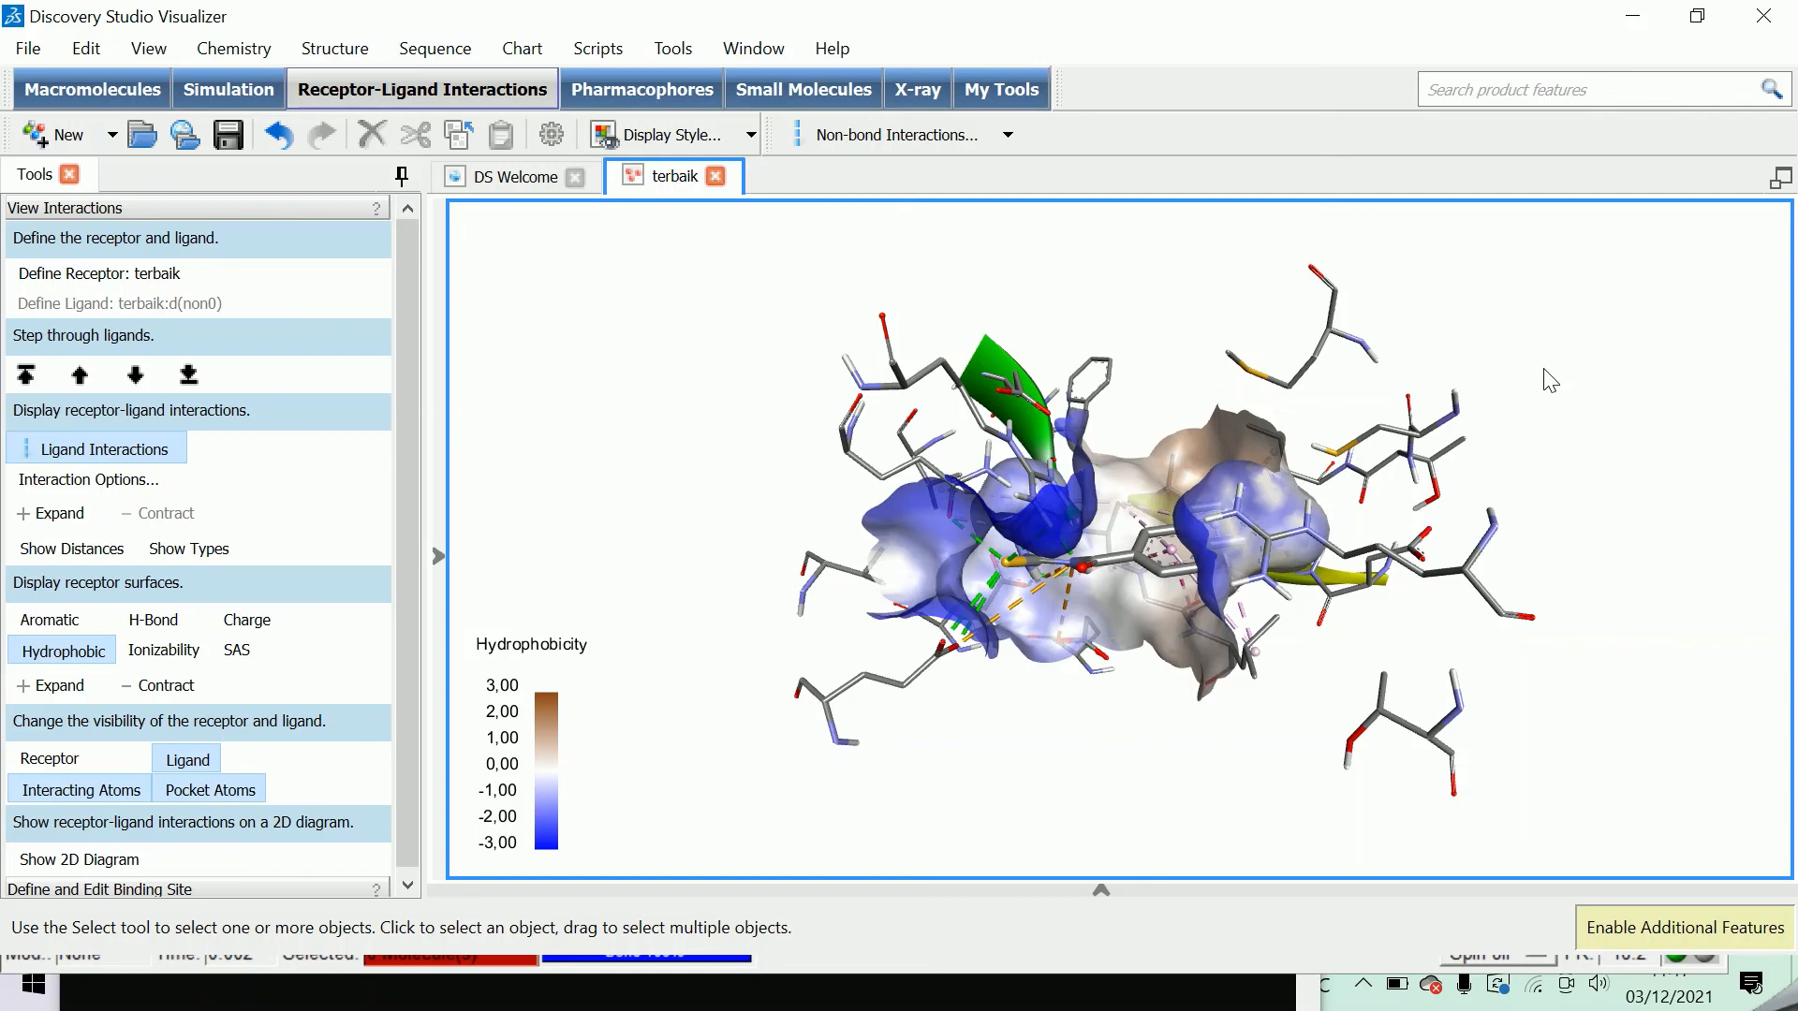
pyautogui.moveTo(1609, 521); pyautogui.dragTo(1794, 482, button='right')
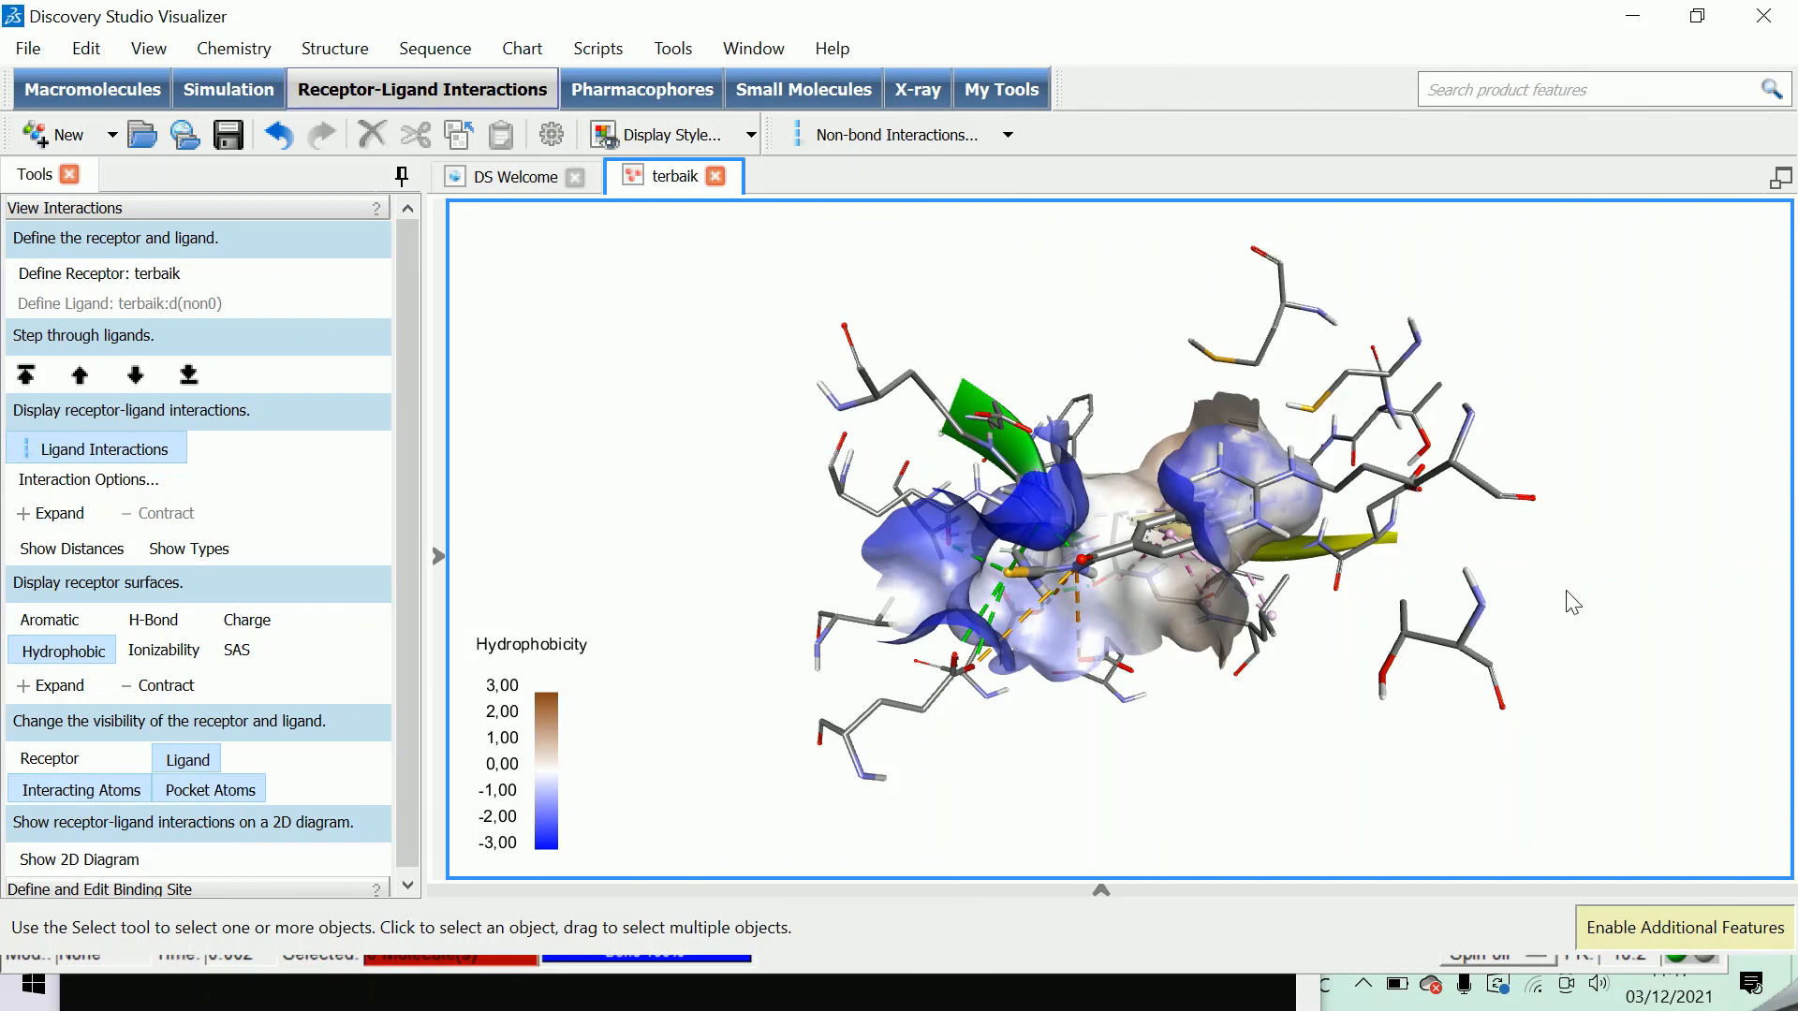
pyautogui.moveTo(1569, 602)
pyautogui.mouseDown(button='right')
pyautogui.moveTo(1573, 558)
pyautogui.moveTo(1549, 550)
pyautogui.moveTo(1586, 577)
pyautogui.mouseUp(button='right')
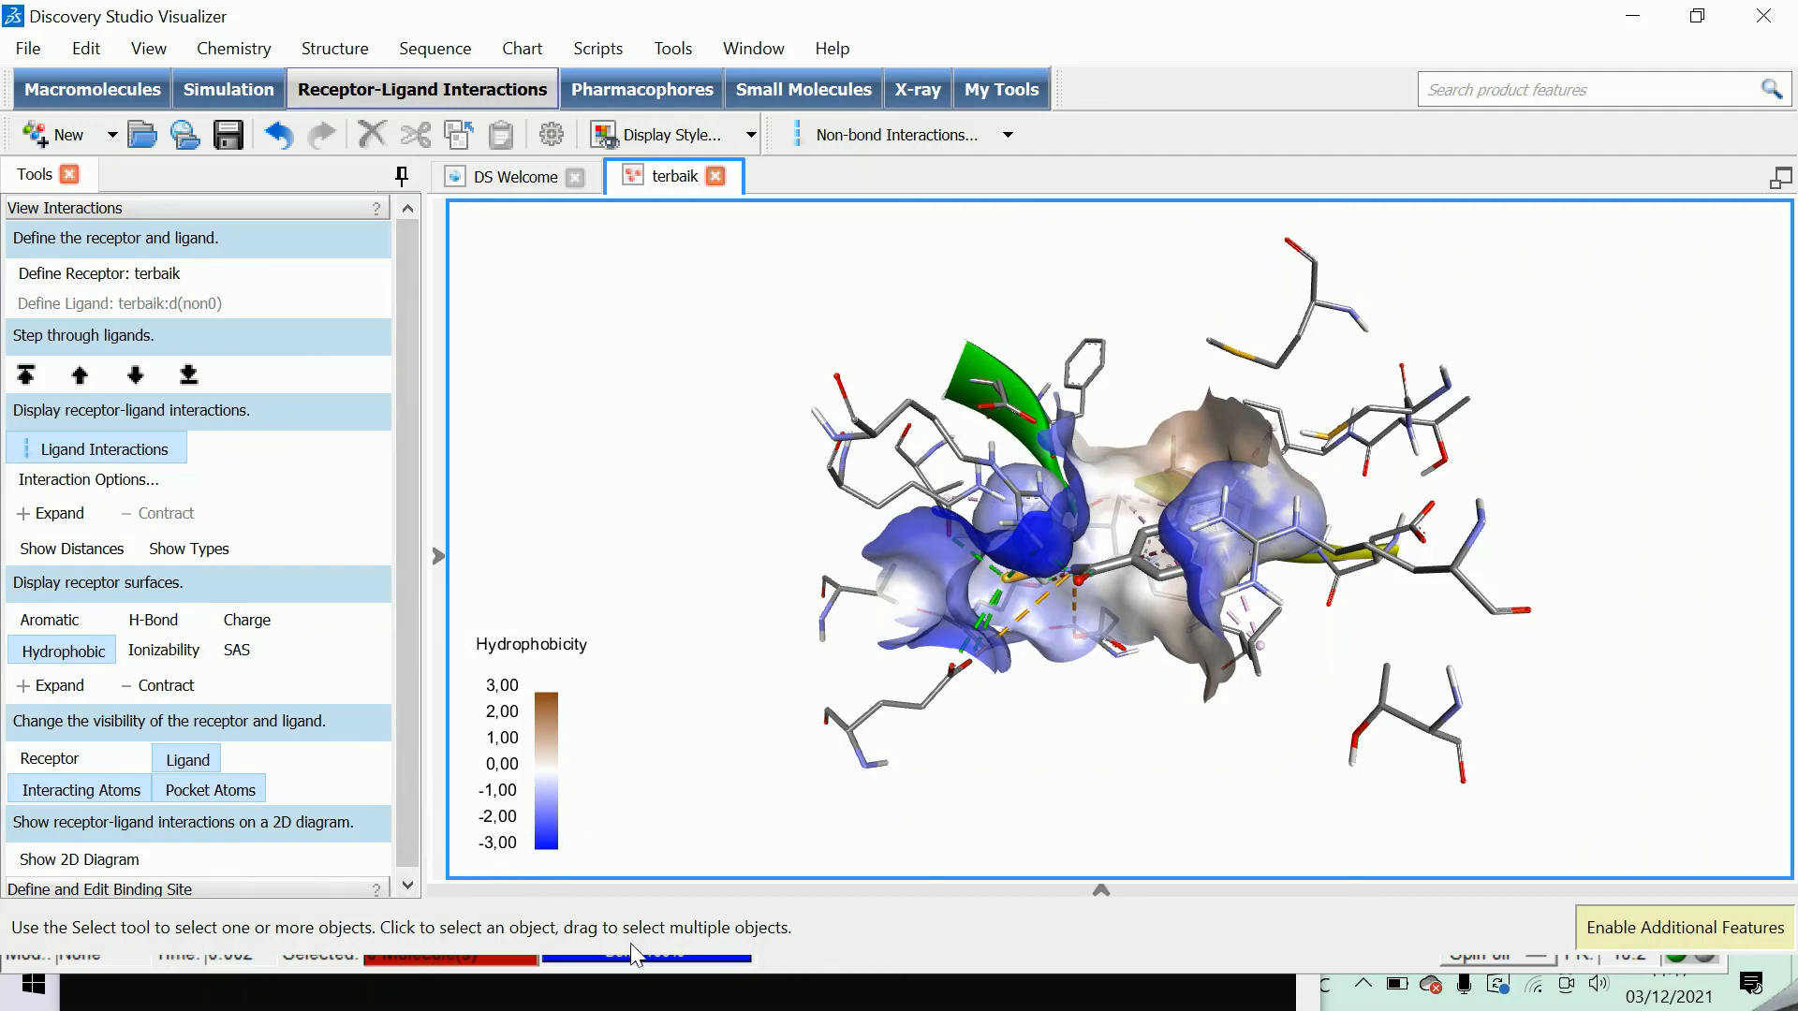
pyautogui.click(1397, 987)
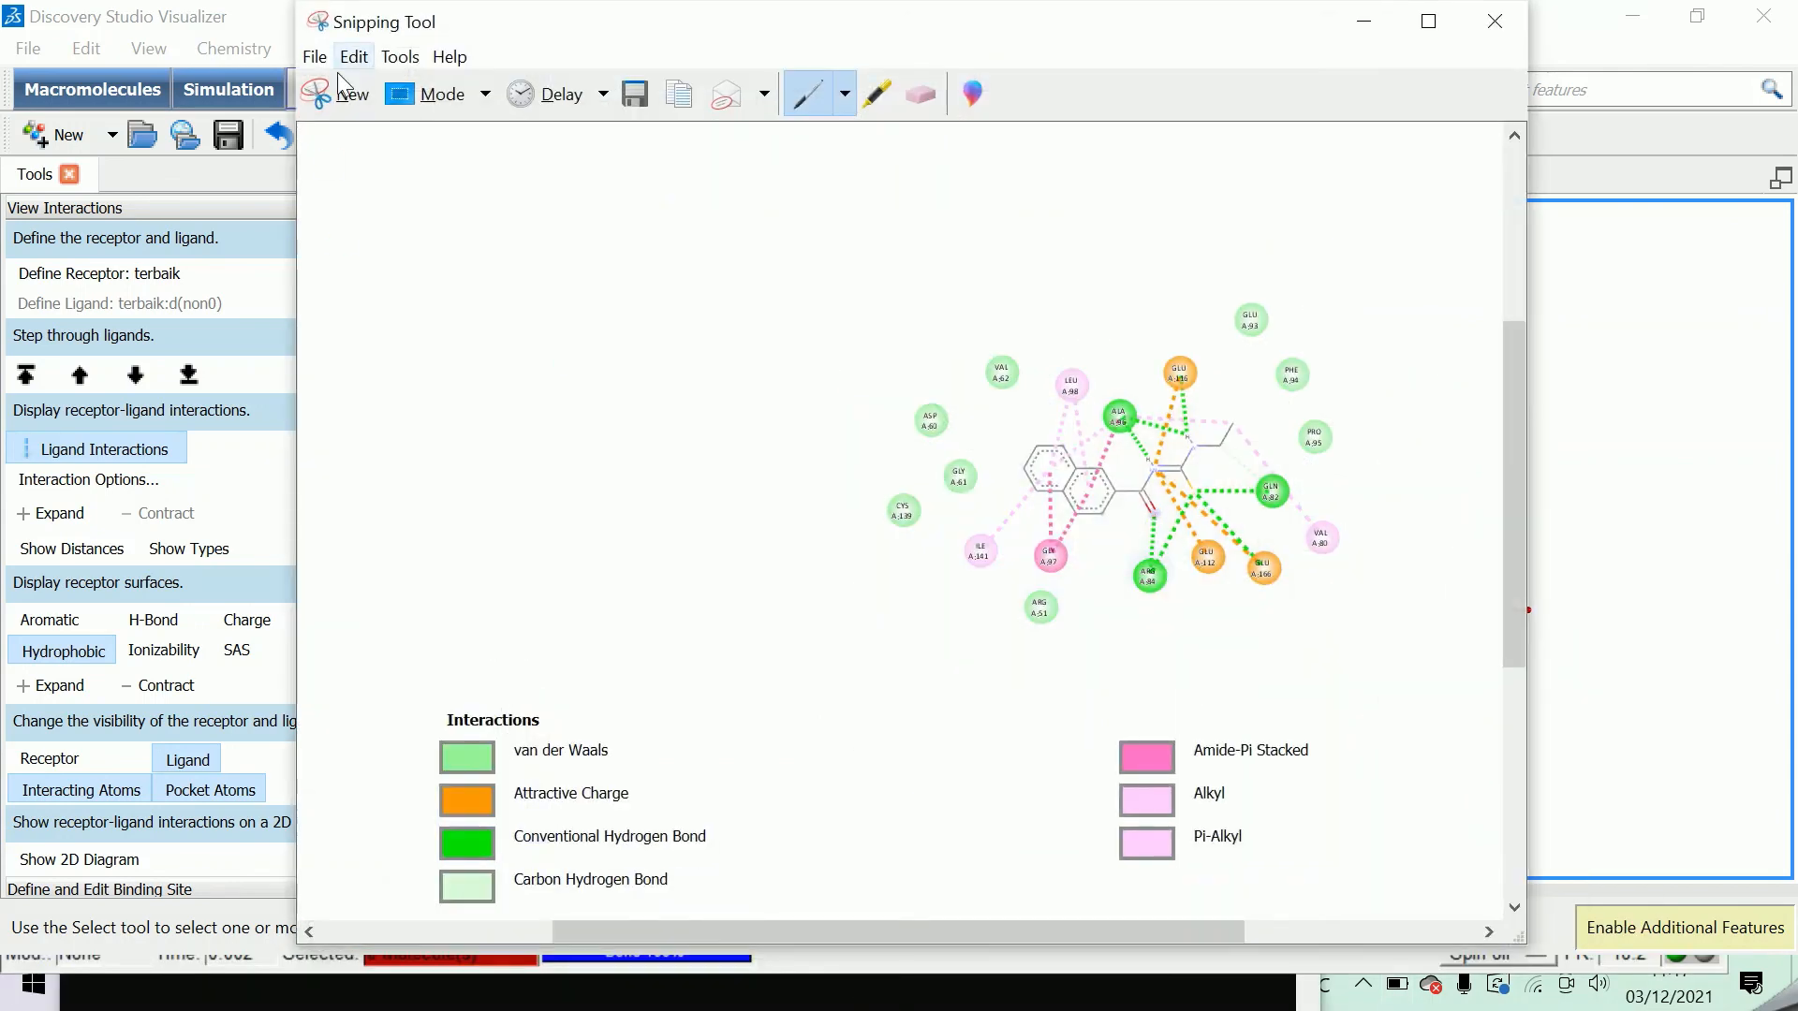
pyautogui.click(320, 94)
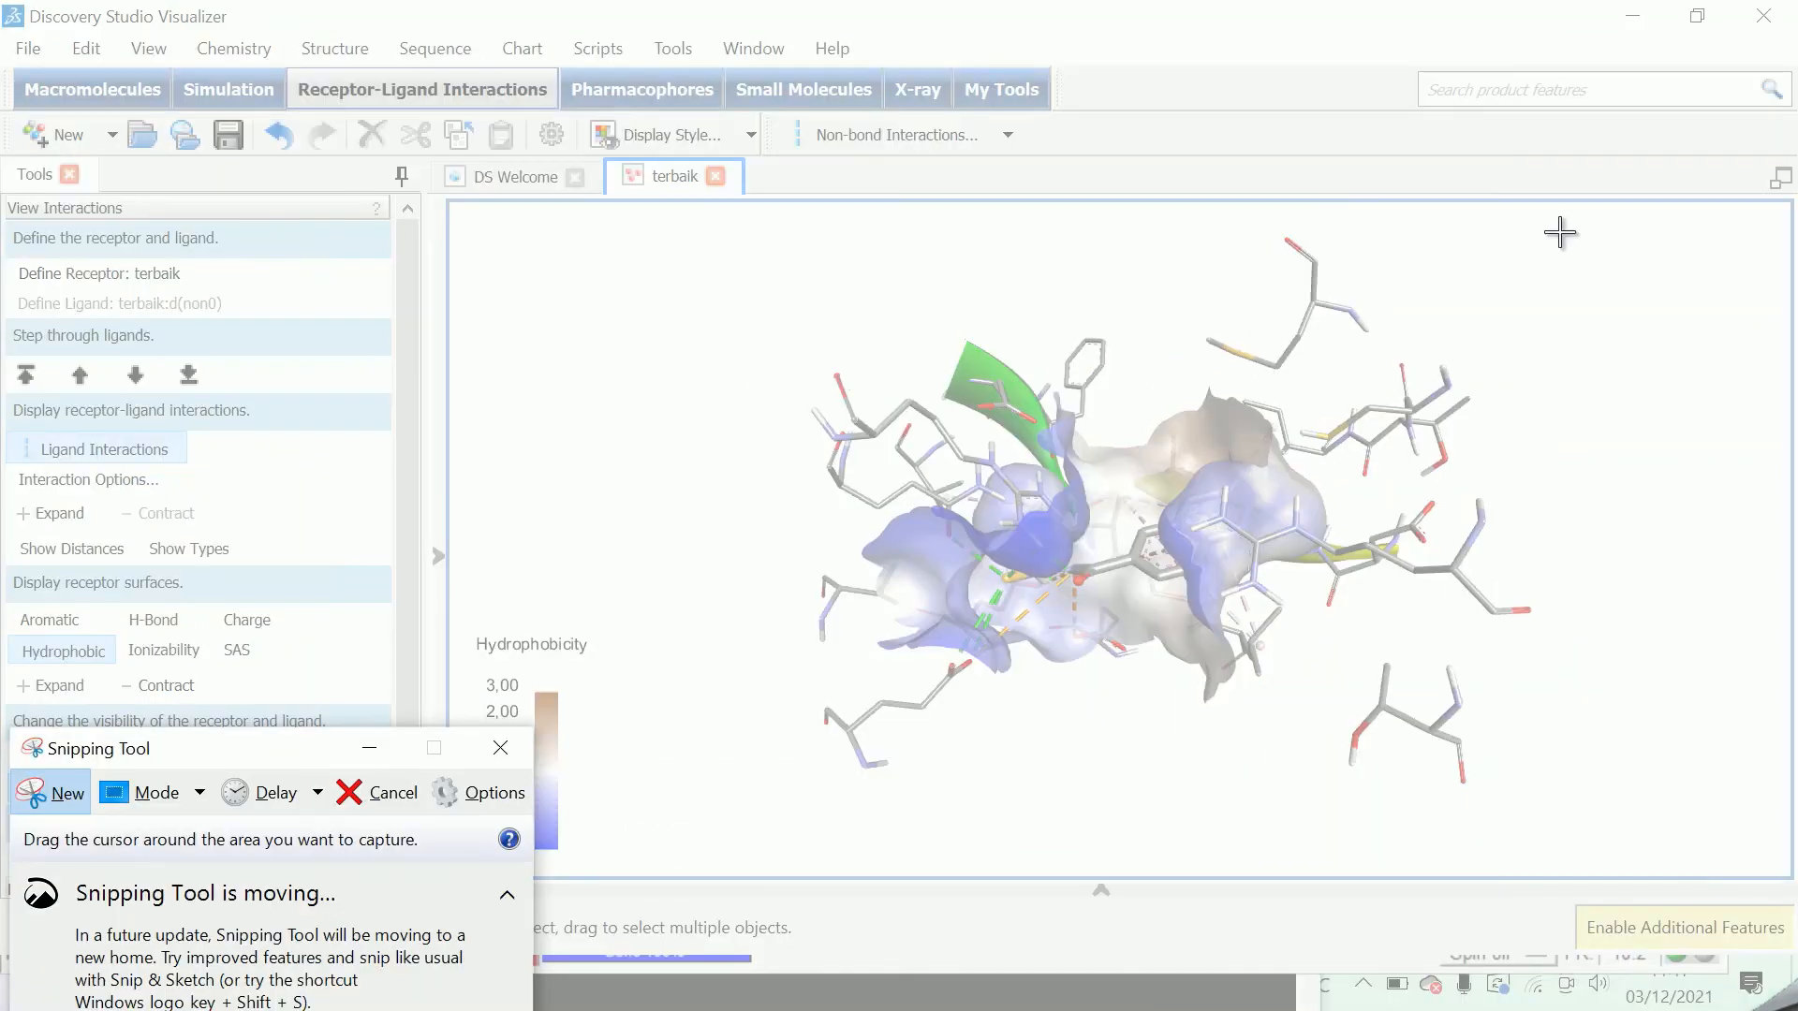
pyautogui.moveTo(1552, 223); pyautogui.dragTo(450, 871)
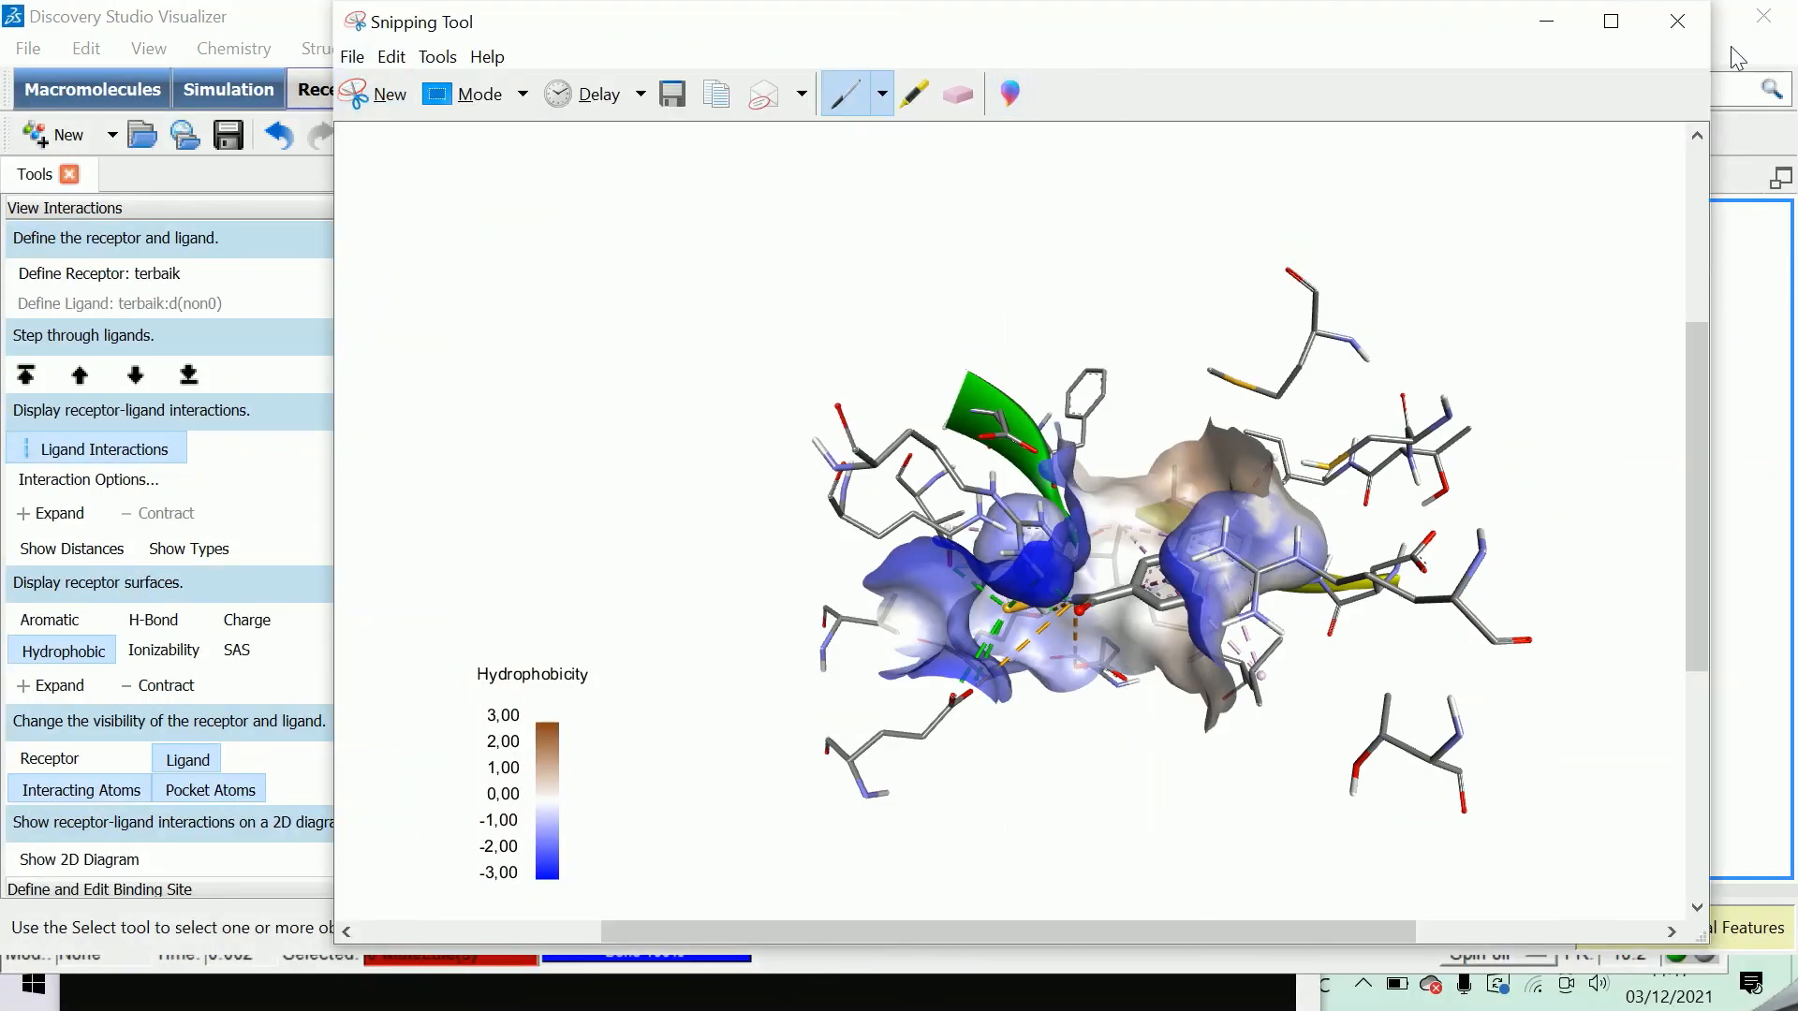
pyautogui.click(1551, 25)
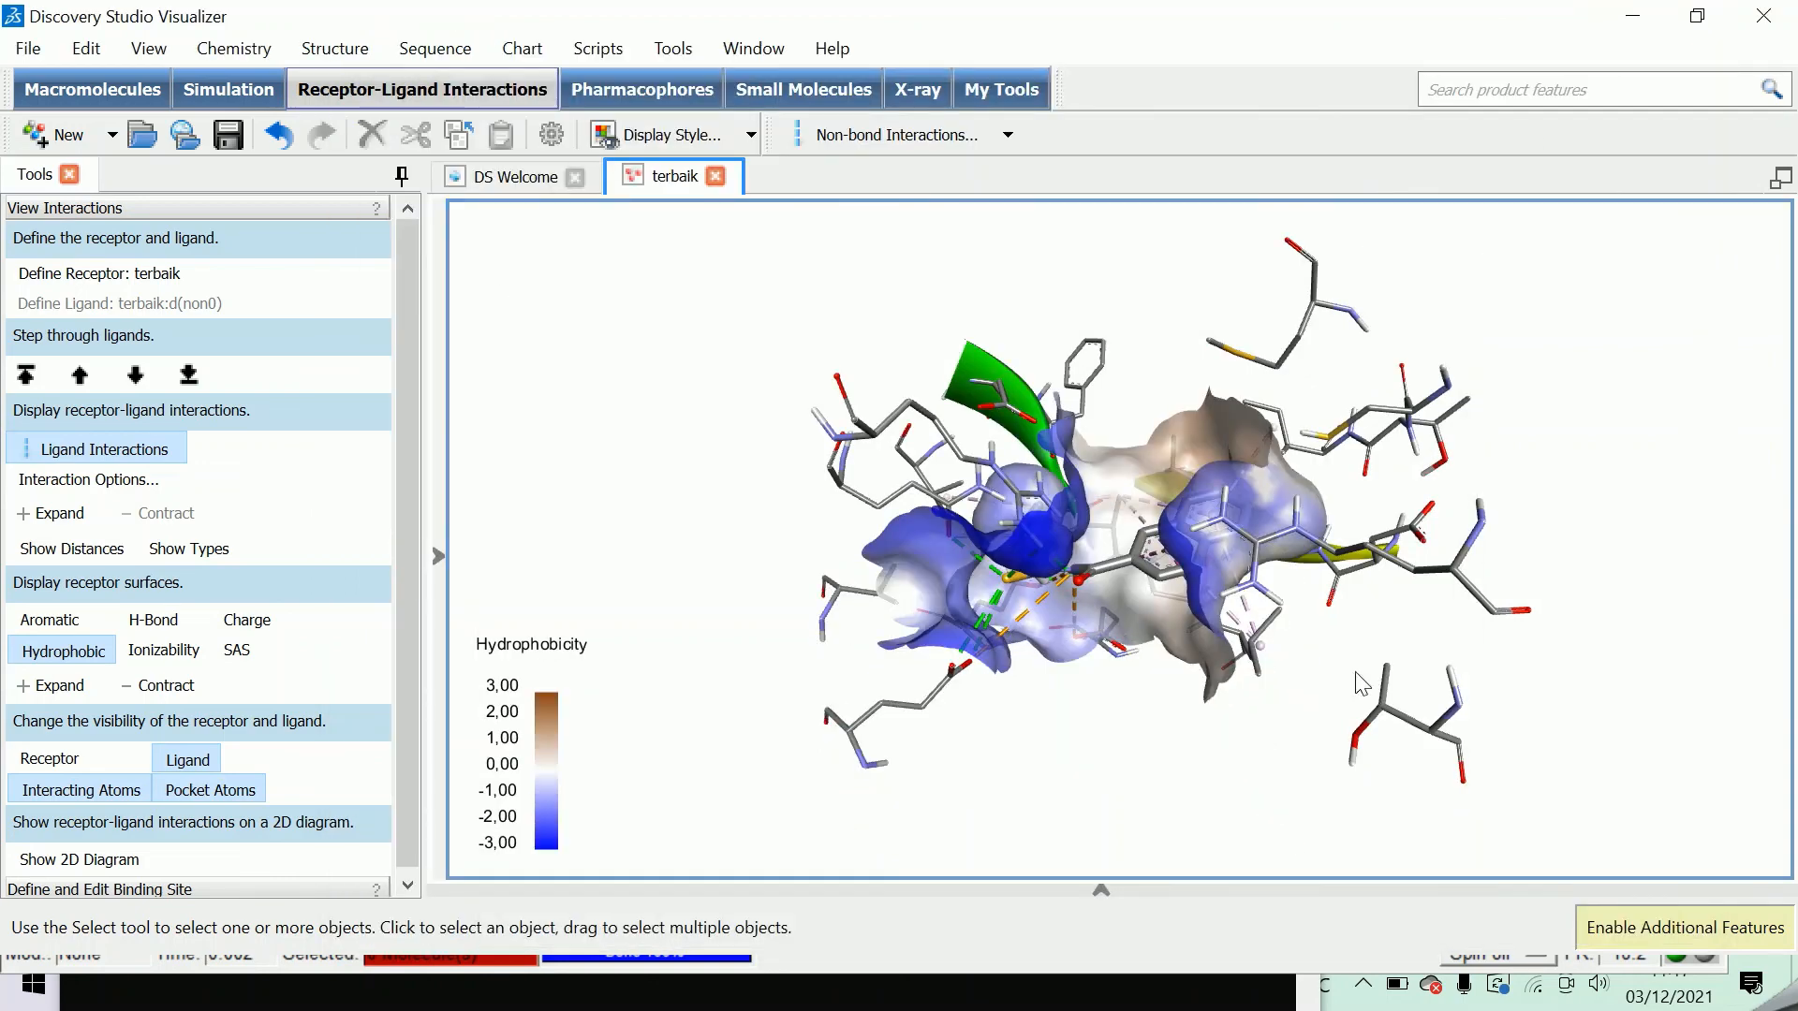